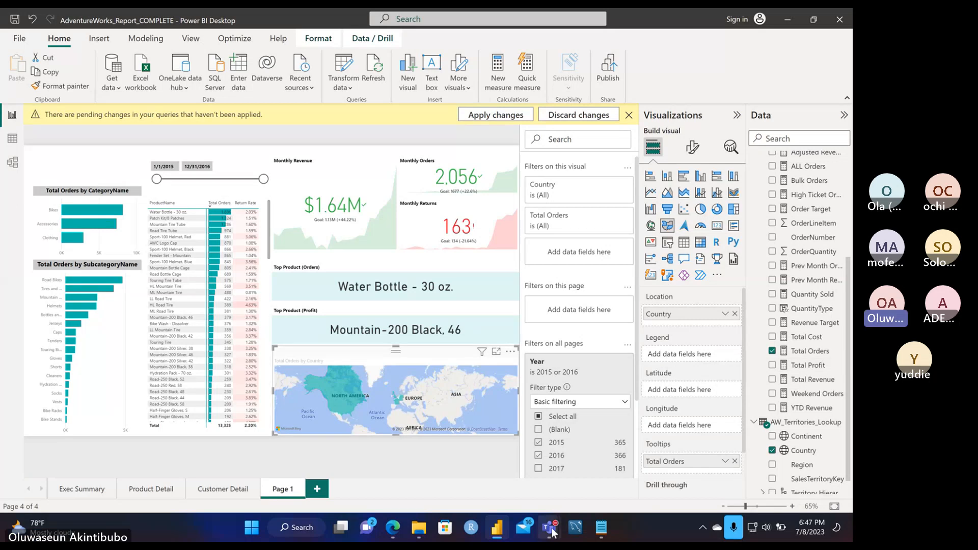
- Switch to the Teams meeting window, admit the guest waiting in the lobby, and minimize the window
{"action": "key", "text": "alt+Tab"}
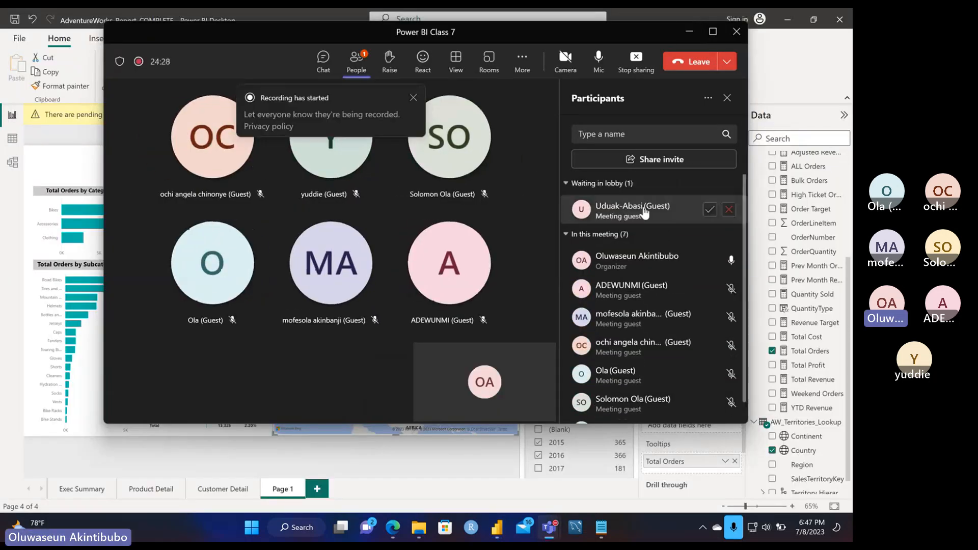
{"action": "left_click", "coordinate": [710, 210]}
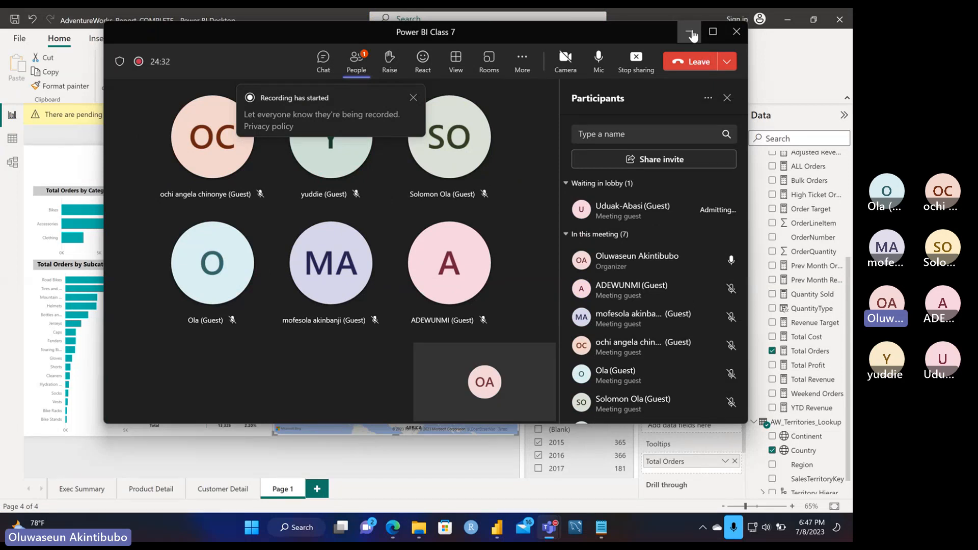
{"action": "left_click", "coordinate": [692, 35]}
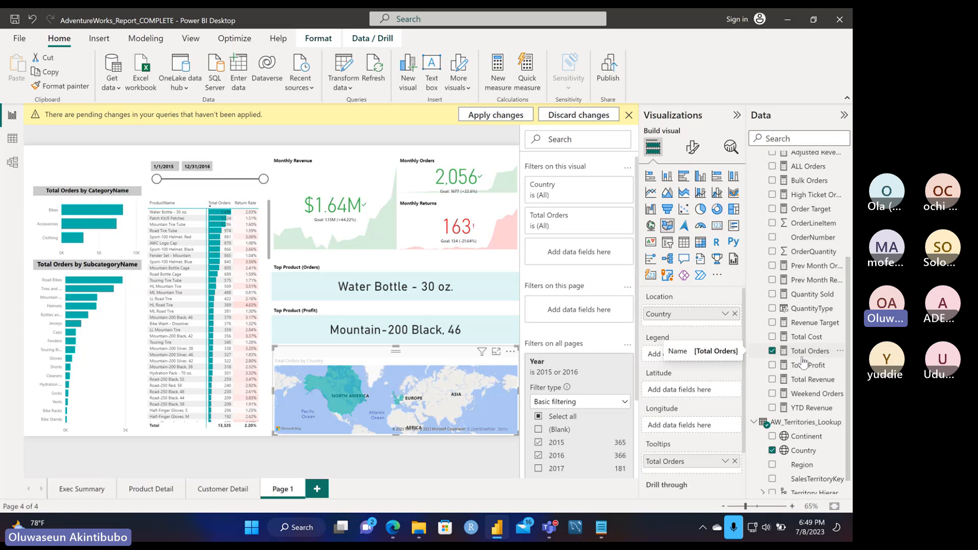
- Add a new blank report page after Page 1, check Page 1, and return to the new page
{"action": "left_click", "coordinate": [317, 491]}
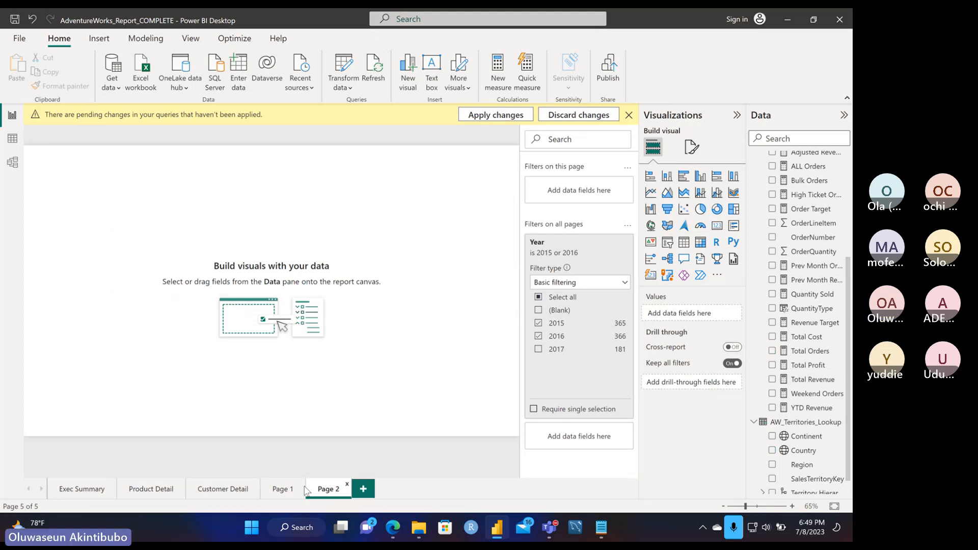
{"action": "left_click", "coordinate": [284, 489]}
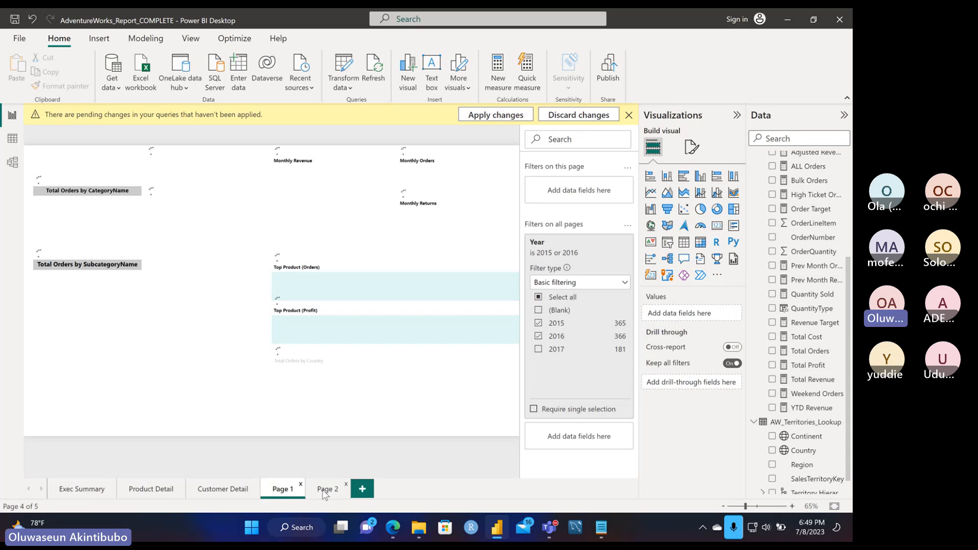
{"action": "left_click", "coordinate": [324, 492]}
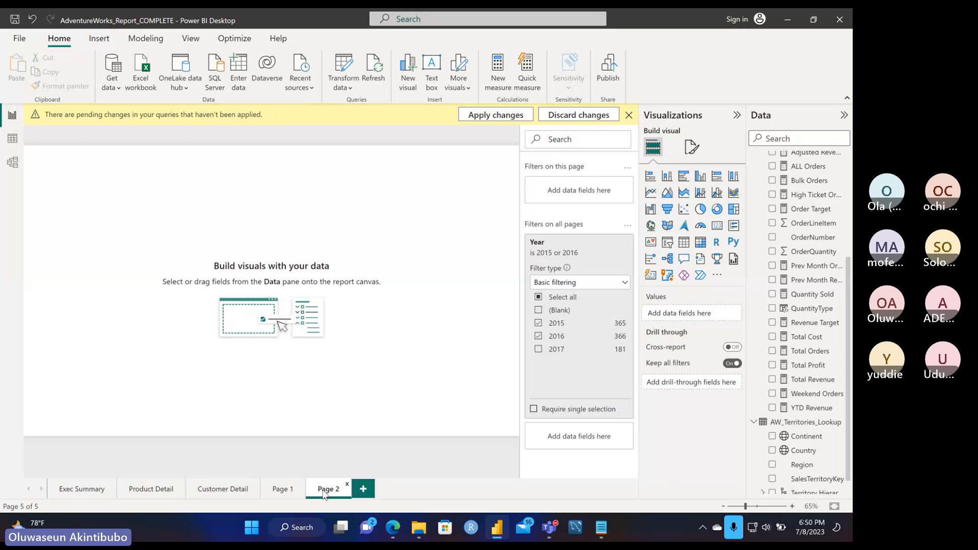
- Check the Teams meeting window and its participants, and return to the Power BI report
{"action": "mouse_move", "coordinate": [549, 527]}
{"action": "left_click", "coordinate": [577, 438]}
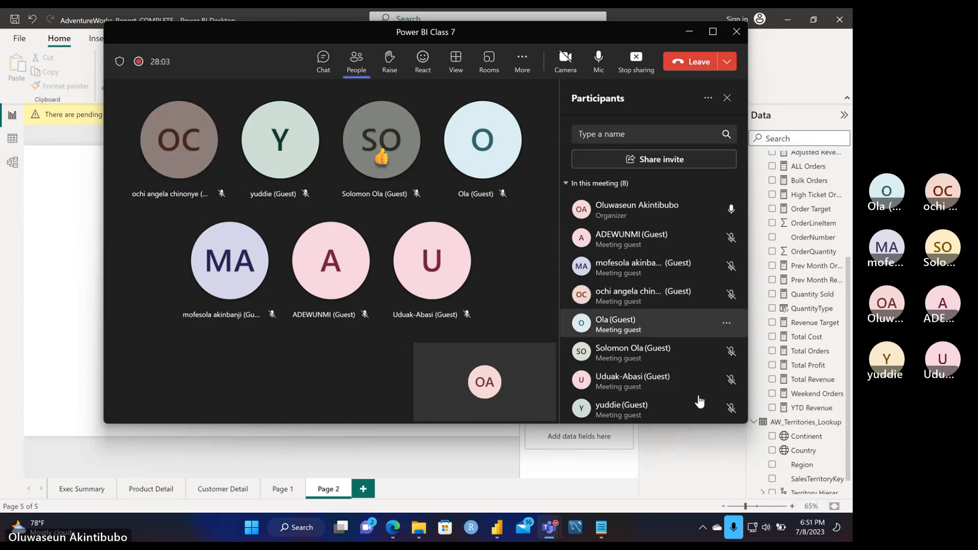
{"action": "left_click", "coordinate": [704, 443]}
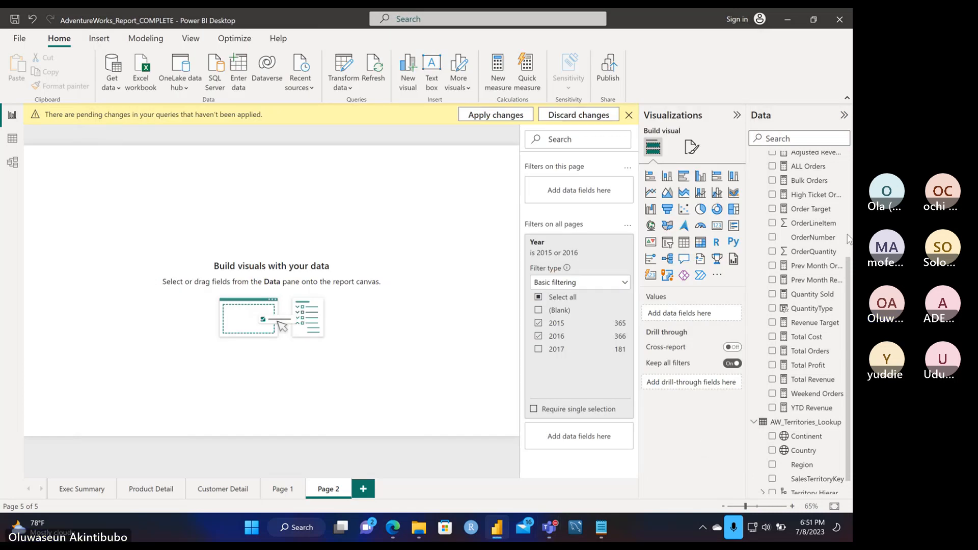
- Collapse the AW_Sales and AW_Territories_Lookup tables so that only table names are listed
{"action": "scroll", "coordinate": [849, 239], "scroll_direction": "down", "scroll_amount": 1}
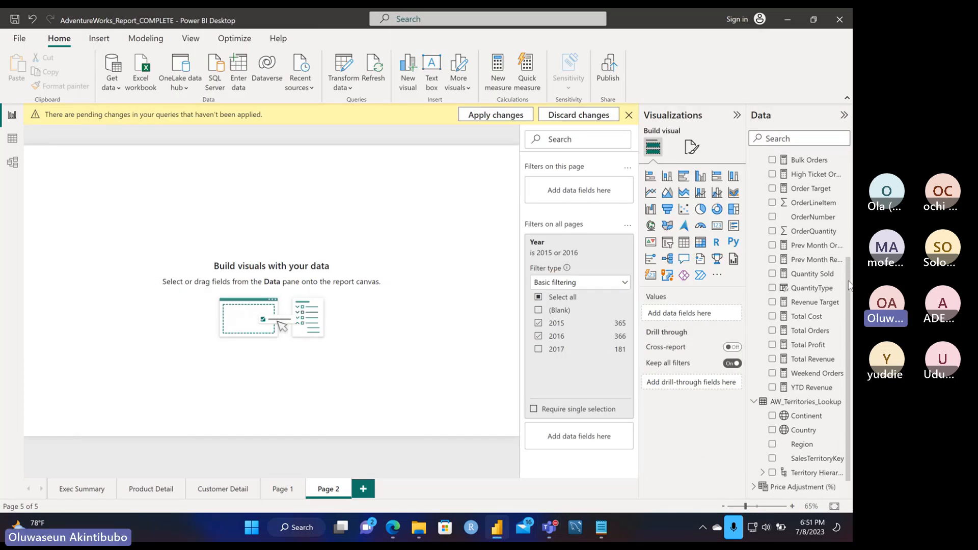
{"action": "scroll", "coordinate": [795, 234], "scroll_direction": "up", "scroll_amount": 5}
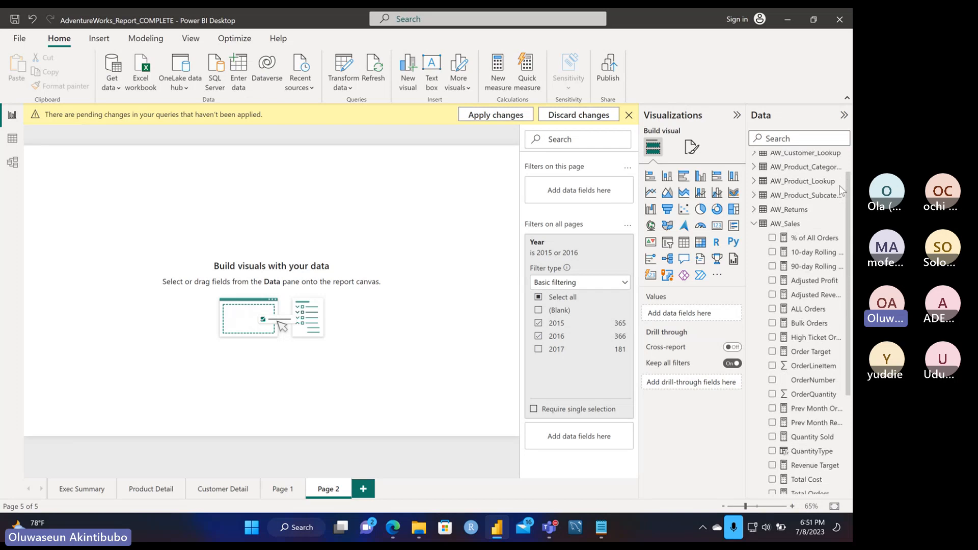
{"action": "left_click", "coordinate": [754, 233]}
{"action": "left_click", "coordinate": [754, 258]}
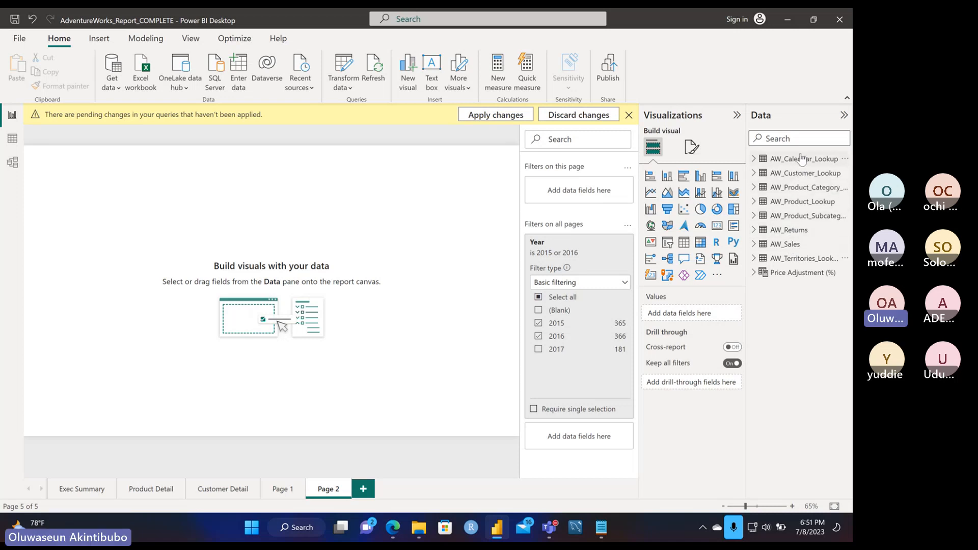
{"action": "mouse_move", "coordinate": [802, 160]}
{"action": "left_click", "coordinate": [100, 39]}
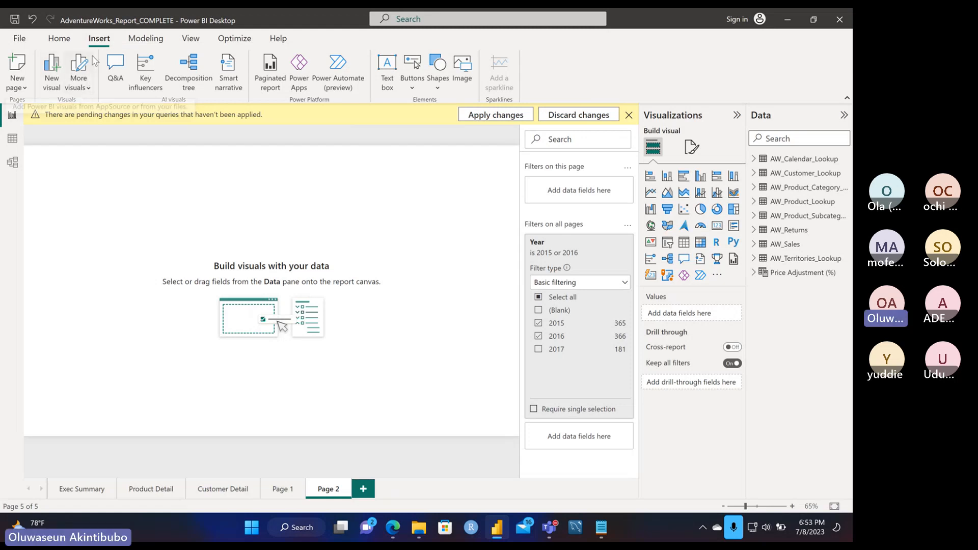
{"action": "left_click", "coordinate": [64, 45]}
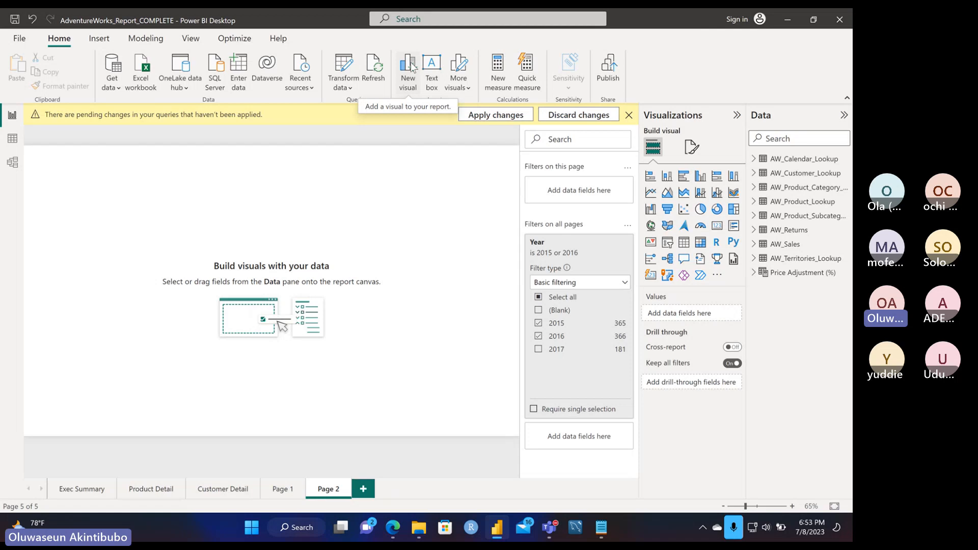
{"action": "left_click", "coordinate": [466, 90]}
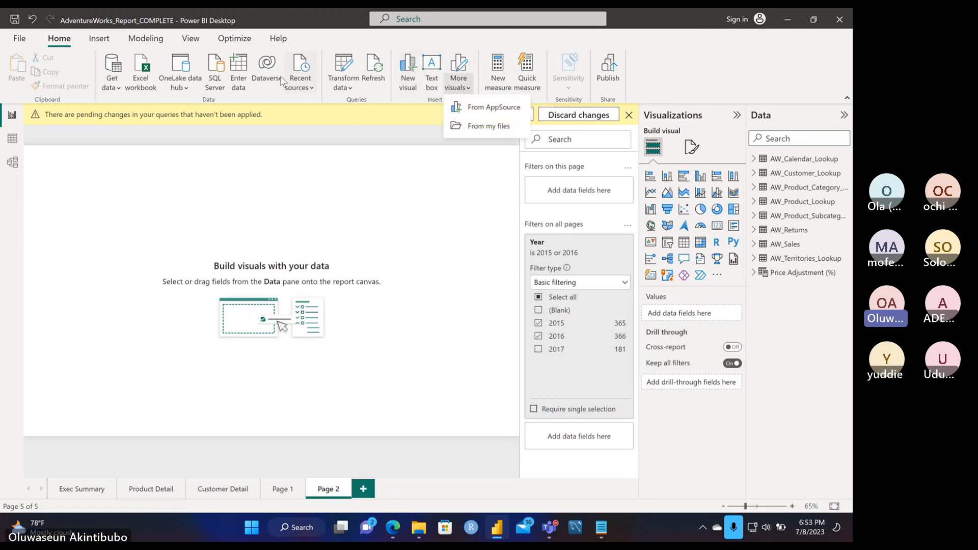
{"action": "left_click", "coordinate": [99, 42]}
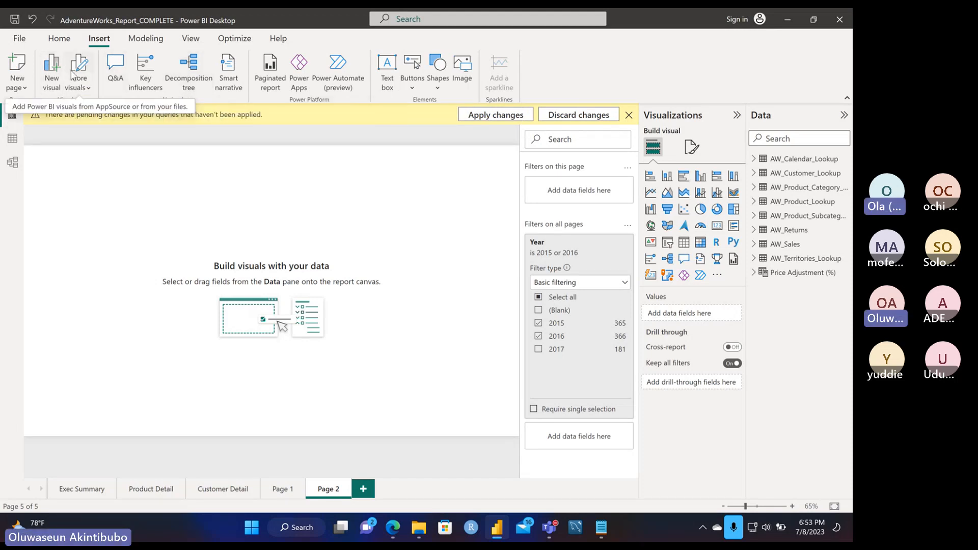
{"action": "left_click", "coordinate": [65, 41]}
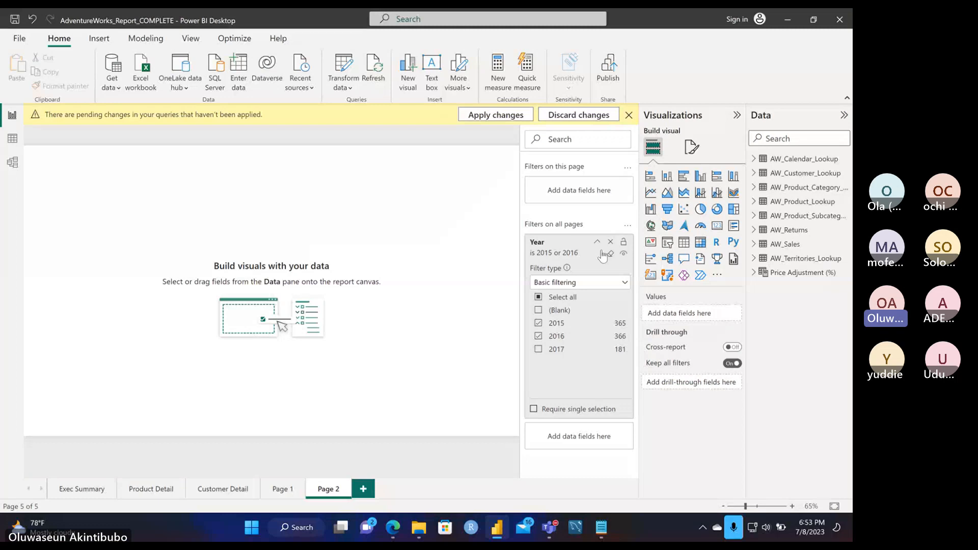
- Collapse the Year filter card and add a matrix visual to Page 2 with Total Orders from AW_Sales as its values
{"action": "left_click", "coordinate": [597, 242]}
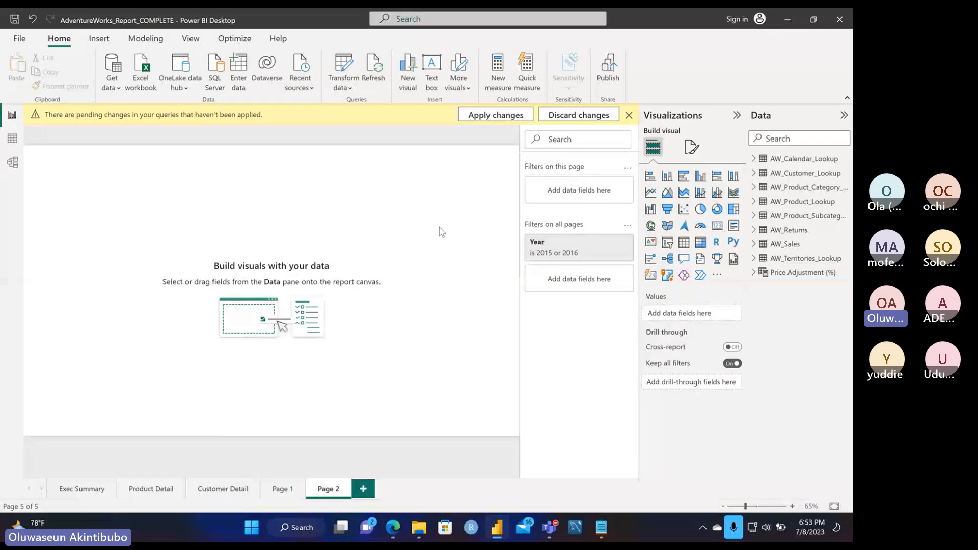
{"action": "left_click", "coordinate": [702, 243]}
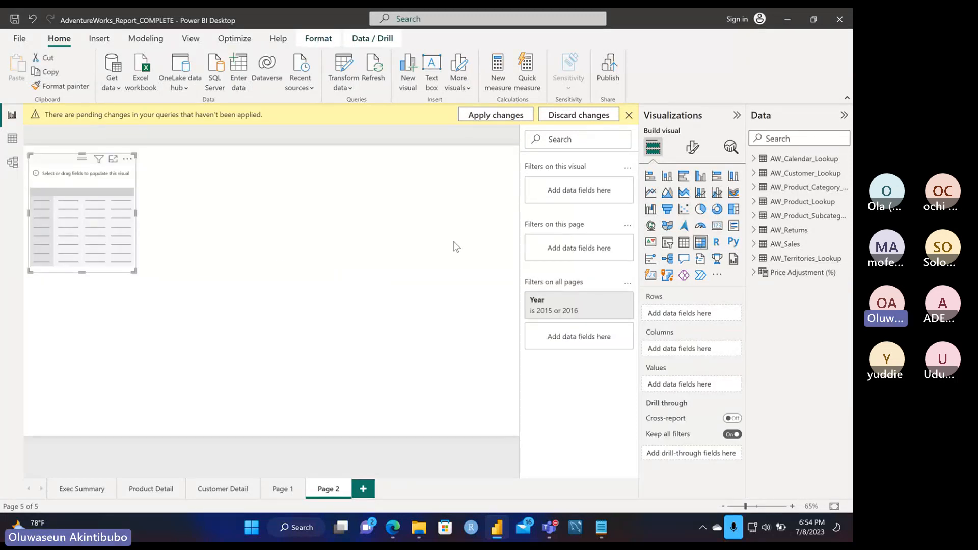
{"action": "left_click", "coordinate": [755, 244]}
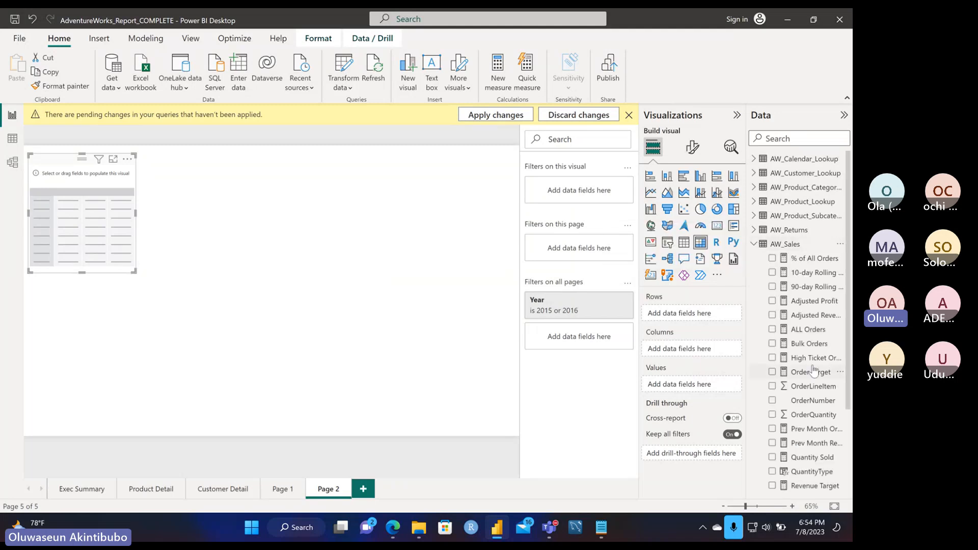
{"action": "scroll", "coordinate": [803, 382], "scroll_direction": "down", "scroll_amount": 3}
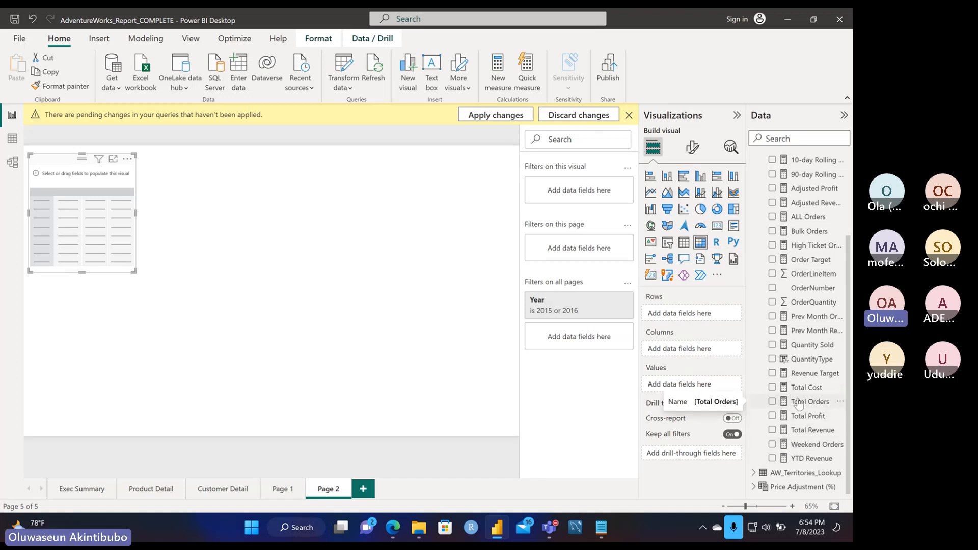
{"action": "left_click_drag", "start_coordinate": [799, 405], "coordinate": [698, 387]}
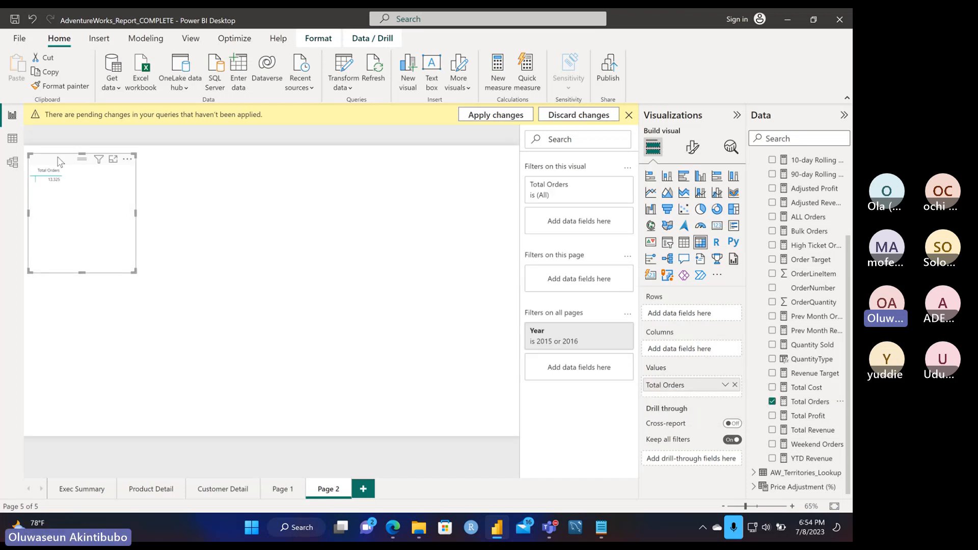
- Move the Total Orders matrix from the page's upper corner to near the middle of Page 2
{"action": "left_click_drag", "start_coordinate": [57, 161], "coordinate": [112, 168]}
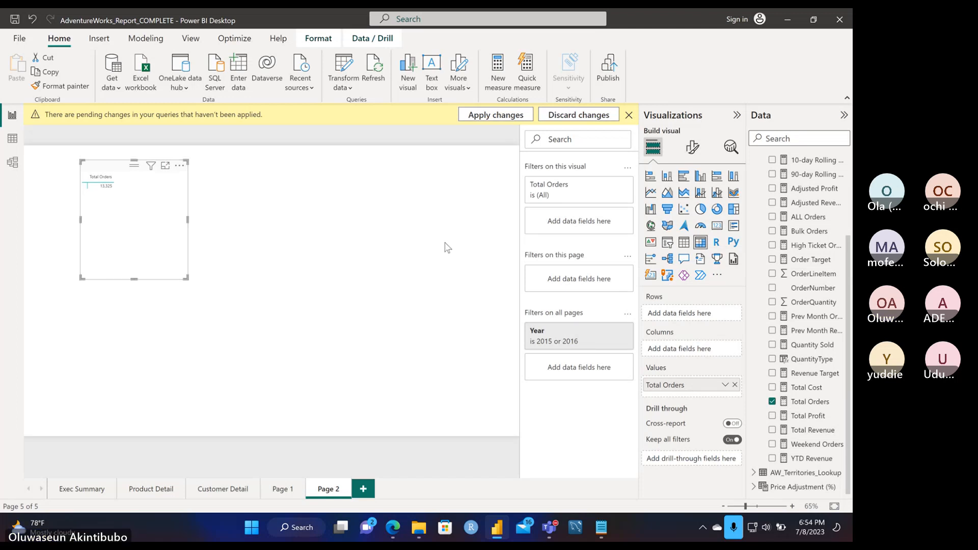
{"action": "scroll", "coordinate": [778, 240], "scroll_direction": "up", "scroll_amount": 4}
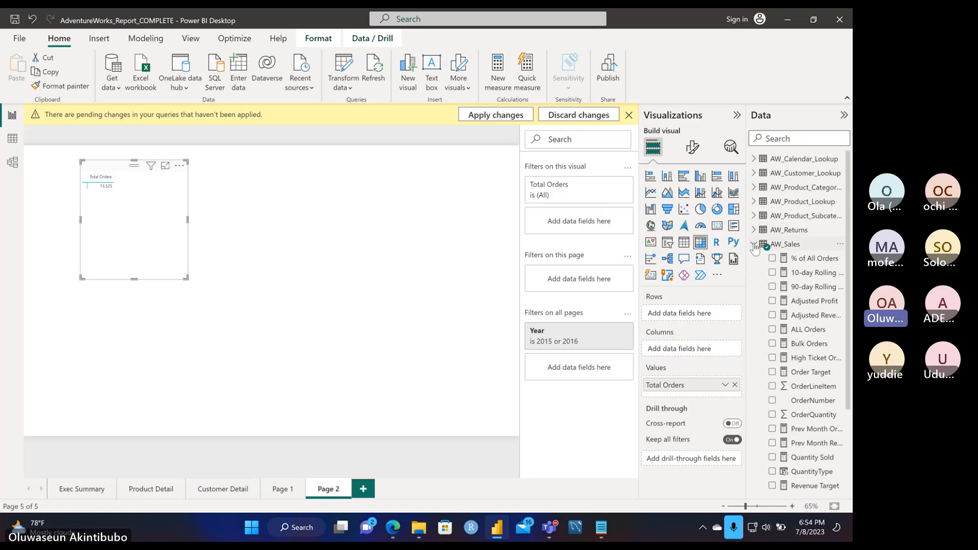
{"action": "left_click", "coordinate": [755, 245]}
{"action": "left_click", "coordinate": [755, 245]}
{"action": "scroll", "coordinate": [816, 357], "scroll_direction": "down", "scroll_amount": 3}
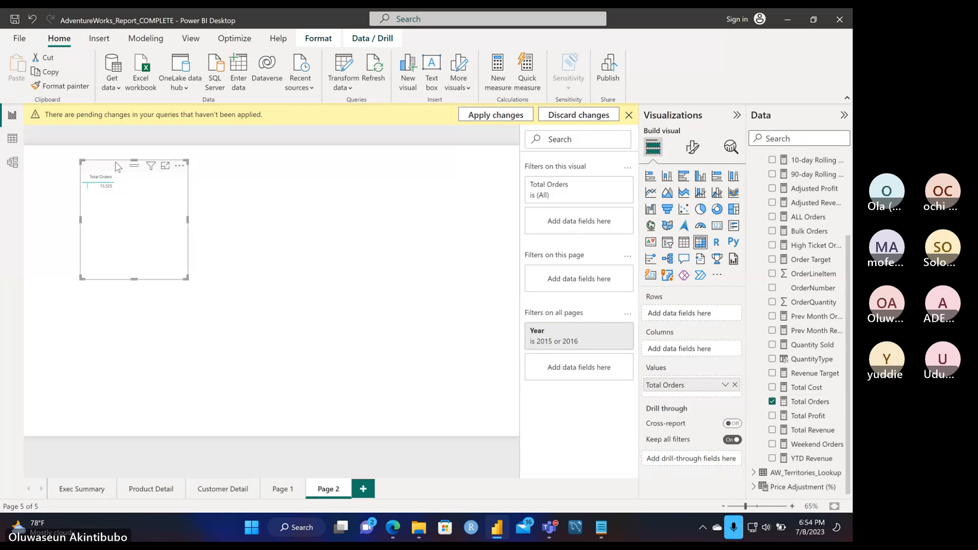
{"action": "left_click_drag", "start_coordinate": [118, 166], "coordinate": [353, 239]}
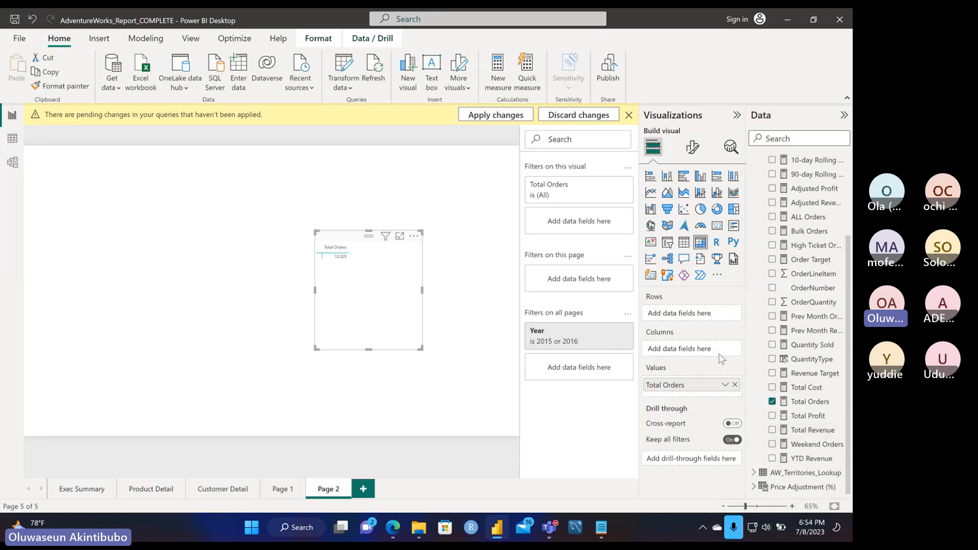
- Add CategoryName from the product category lookup table to the matrix rows
{"action": "scroll", "coordinate": [798, 317], "scroll_direction": "up", "scroll_amount": 3}
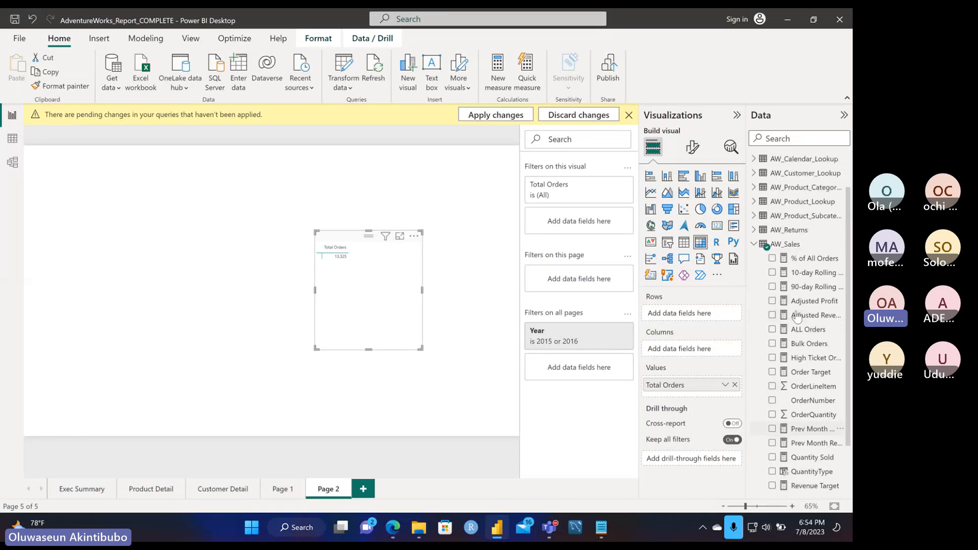
{"action": "left_click", "coordinate": [755, 244]}
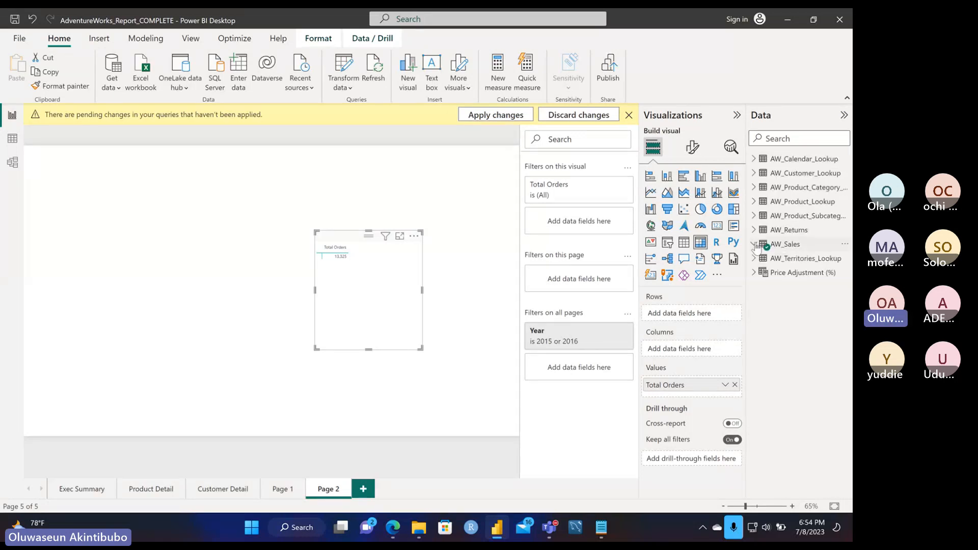
{"action": "left_click", "coordinate": [754, 187]}
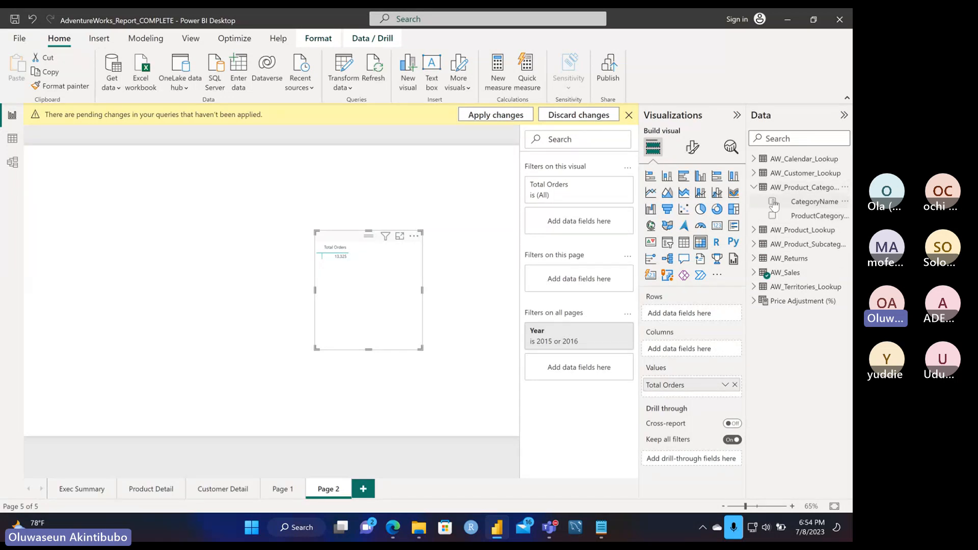
{"action": "left_click_drag", "start_coordinate": [808, 201], "coordinate": [679, 316]}
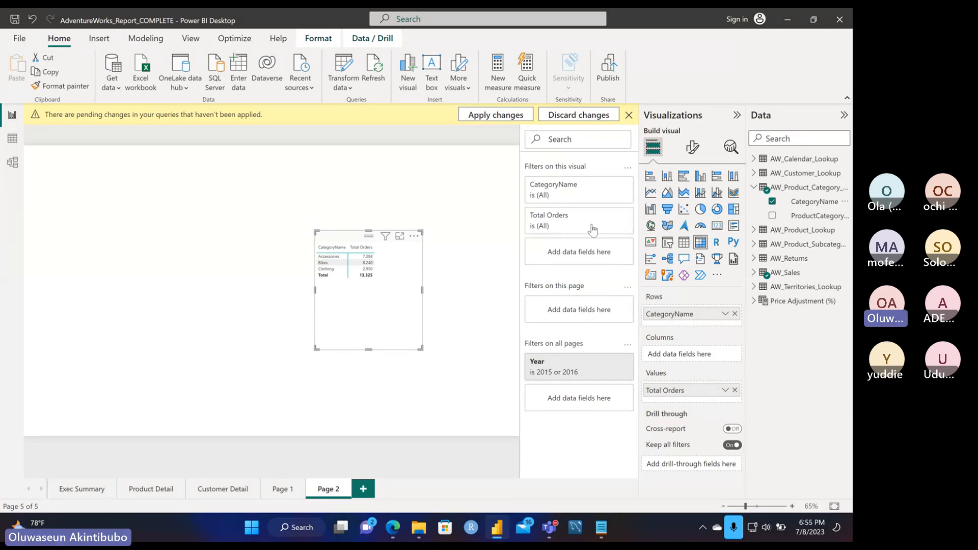
- Include 2017 in the Year filter applied to all pages and collapse the filter card
{"action": "left_click", "coordinate": [597, 364]}
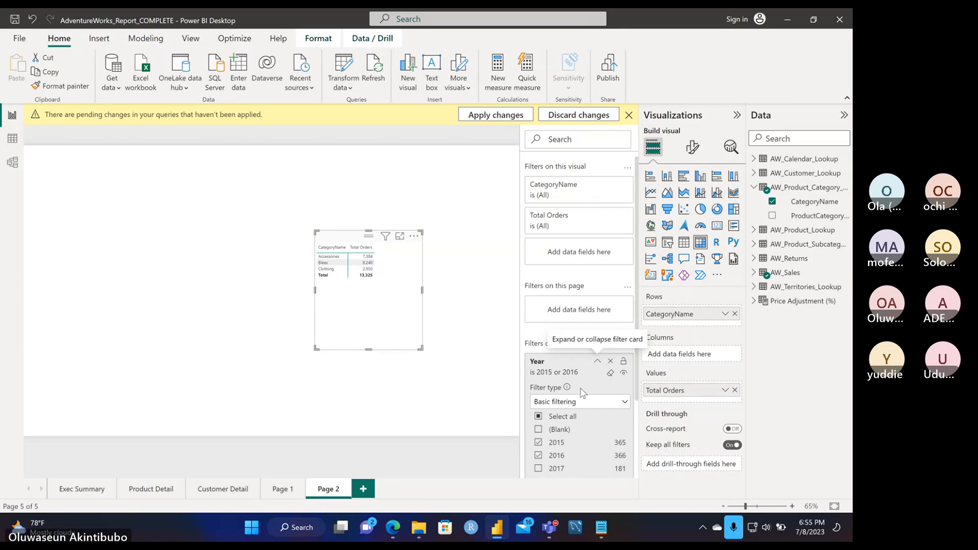
{"action": "left_click", "coordinate": [539, 469]}
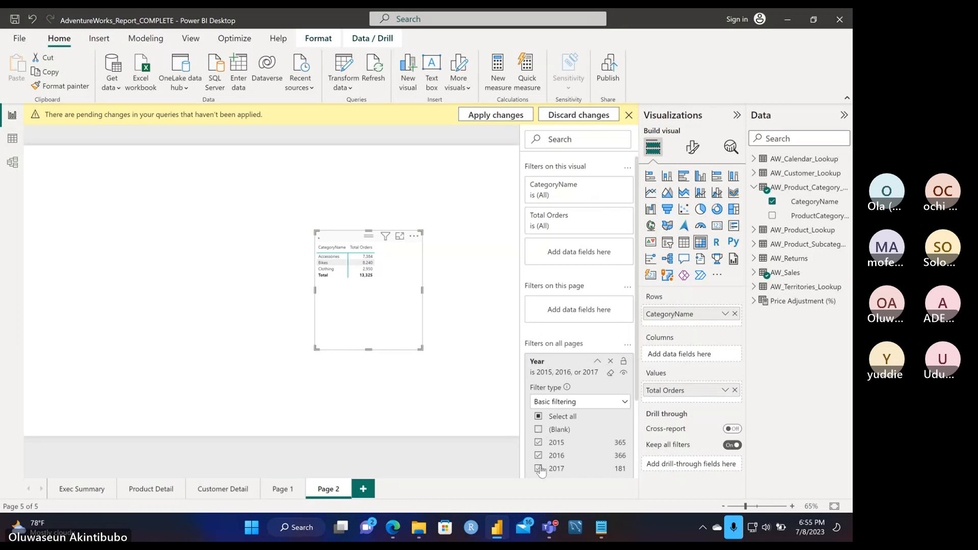
{"action": "left_click", "coordinate": [597, 361]}
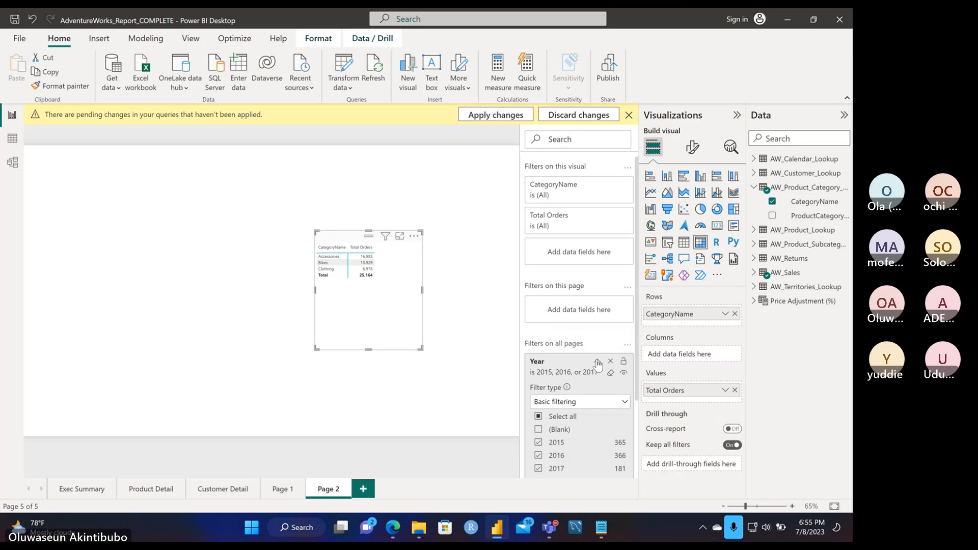
- View the category orders matrix in focus mode and return to the report page
{"action": "left_click", "coordinate": [443, 262]}
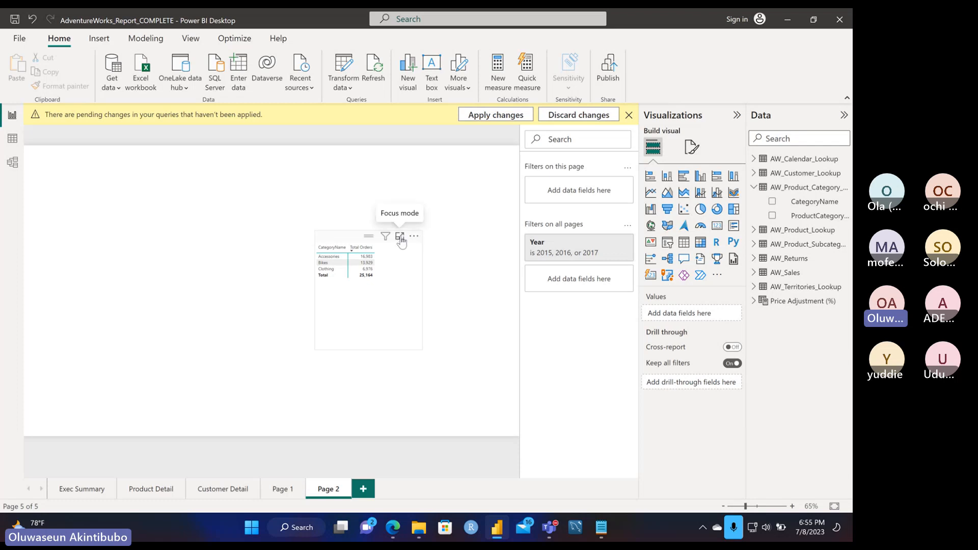
{"action": "left_click", "coordinate": [400, 237]}
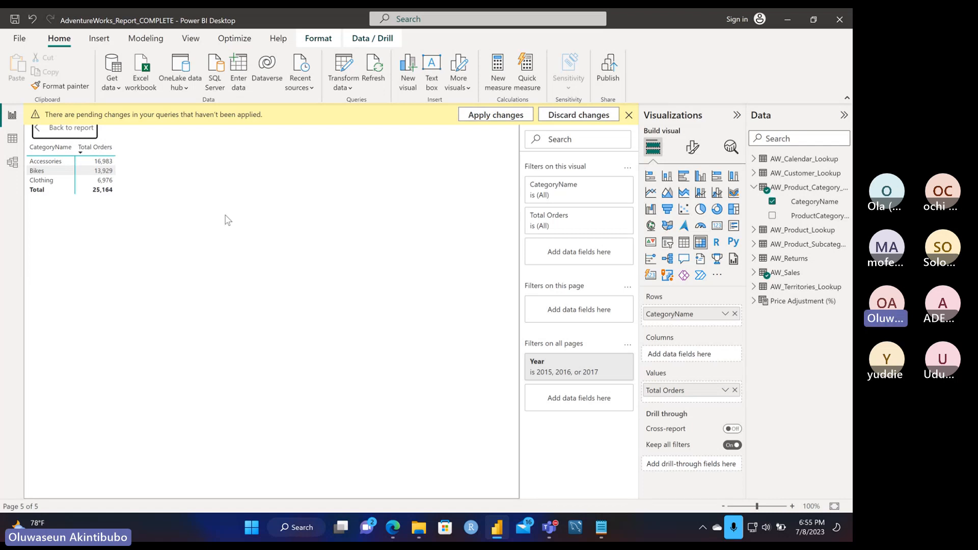
{"action": "left_click", "coordinate": [50, 134]}
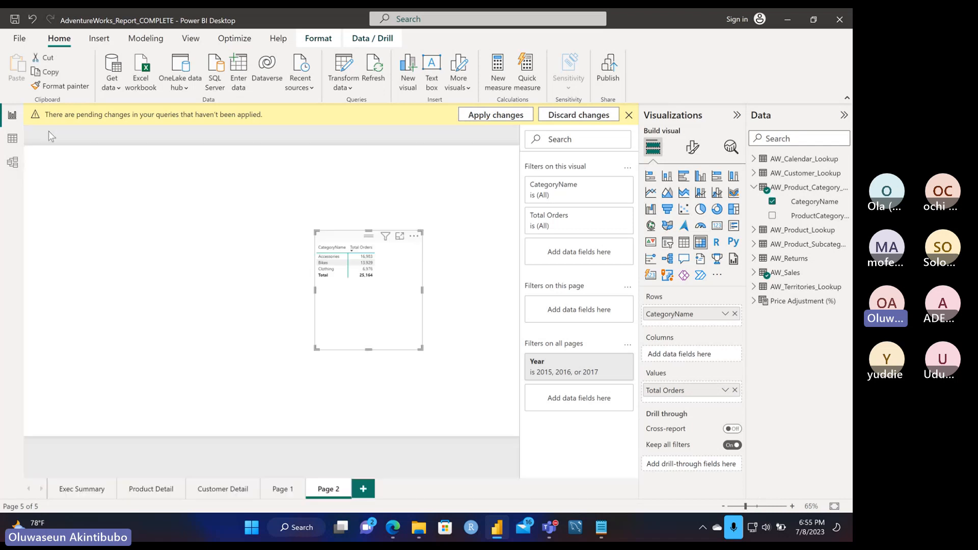
- Enlarge the page view to 110% and reposition the category orders matrix slightly higher and further across Page 2
{"action": "left_click", "coordinate": [415, 237]}
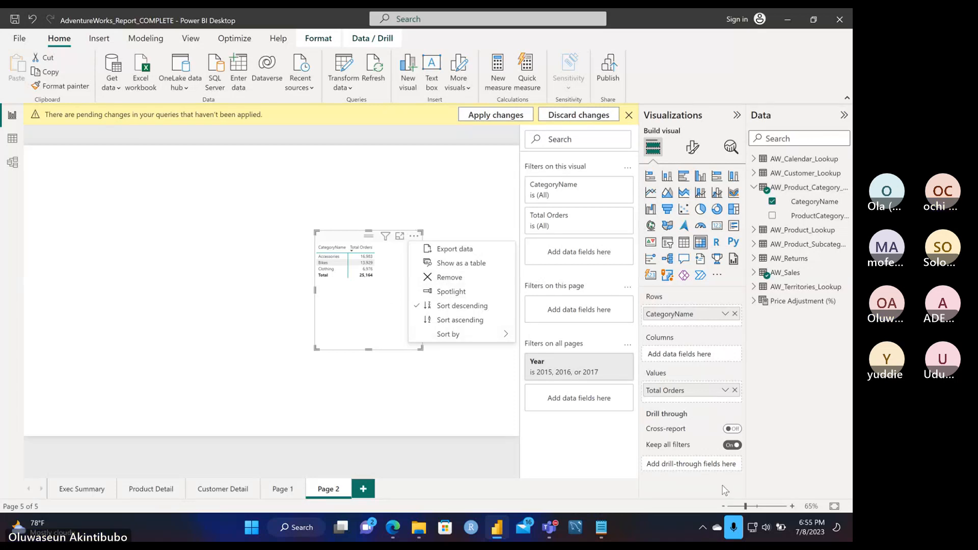
{"action": "left_click", "coordinate": [756, 510]}
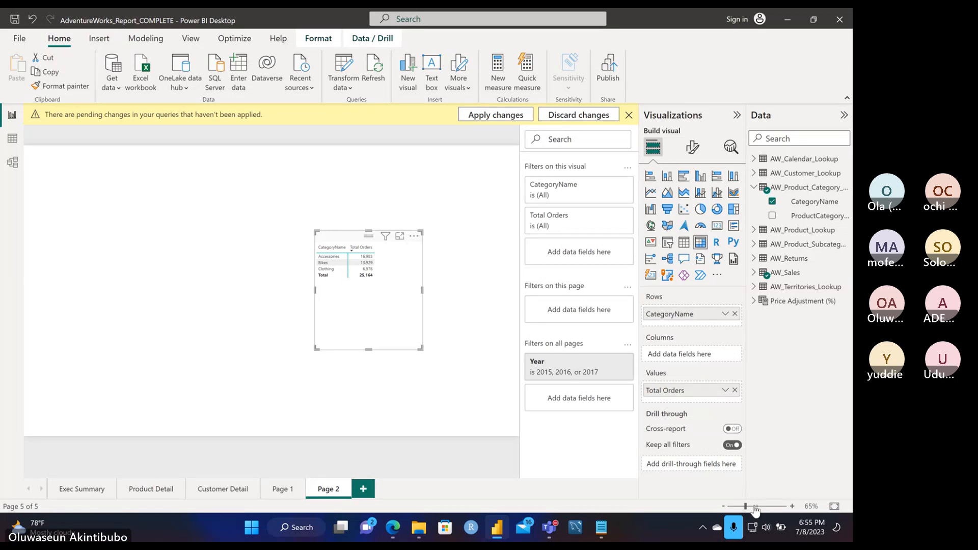
{"action": "left_click", "coordinate": [756, 510]}
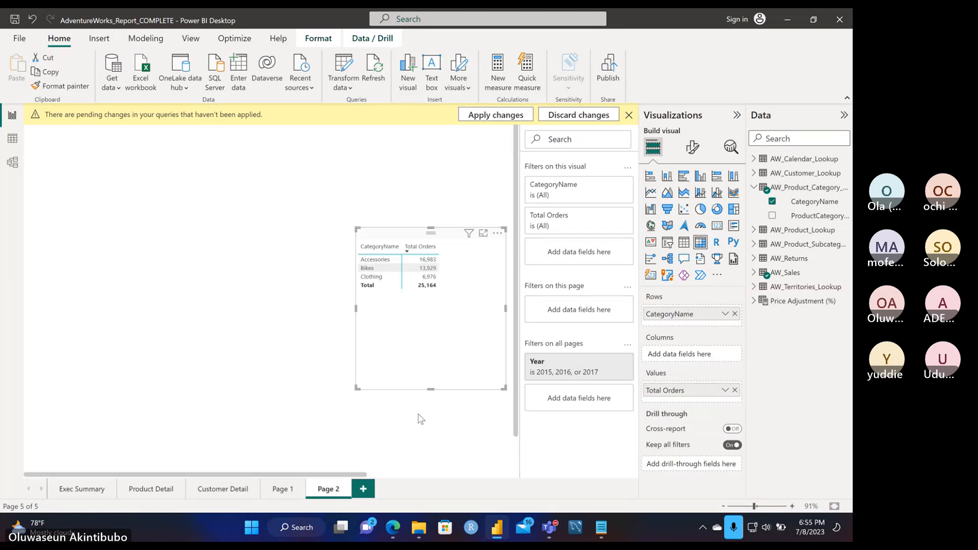
{"action": "scroll", "coordinate": [418, 414], "scroll_direction": "right", "scroll_amount": 3}
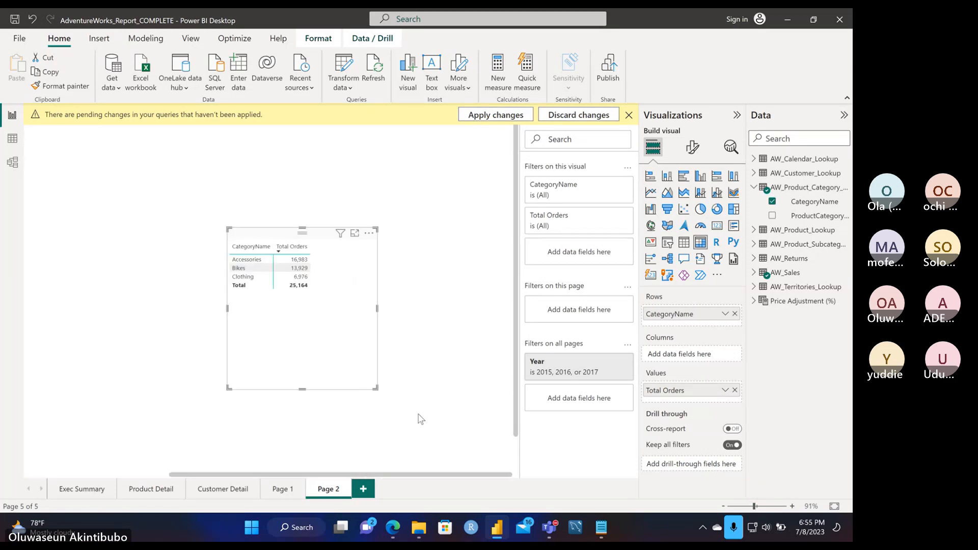
{"action": "left_click", "coordinate": [758, 507]}
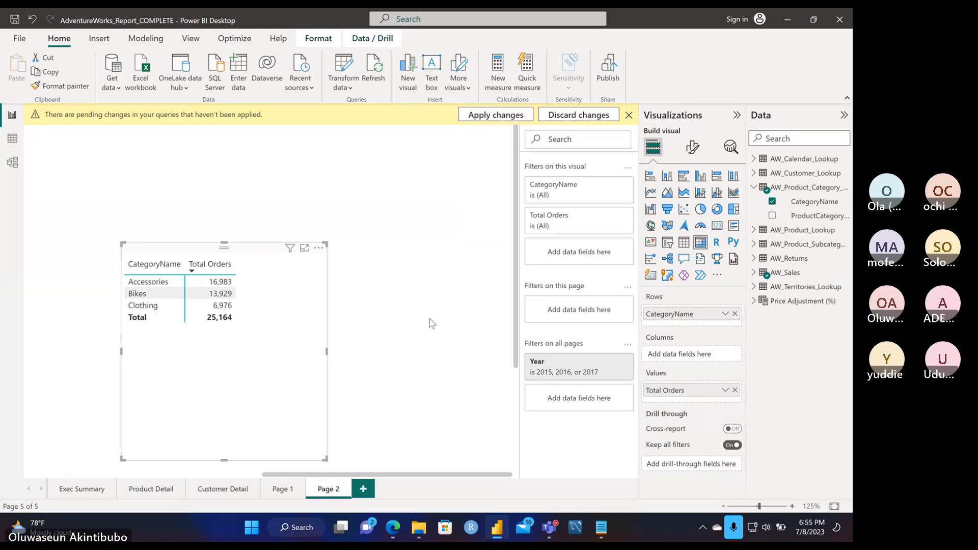
{"action": "left_click", "coordinate": [723, 506]}
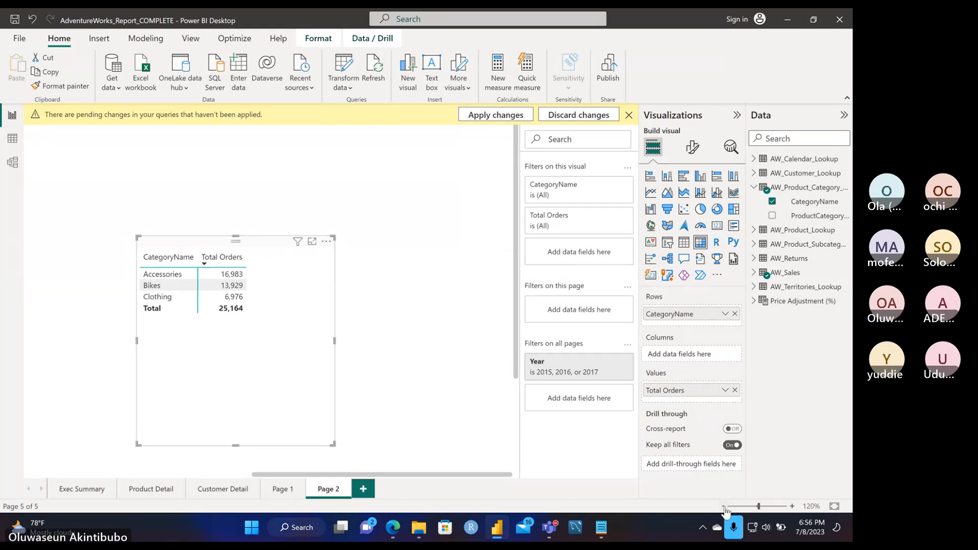
{"action": "left_click", "coordinate": [723, 506]}
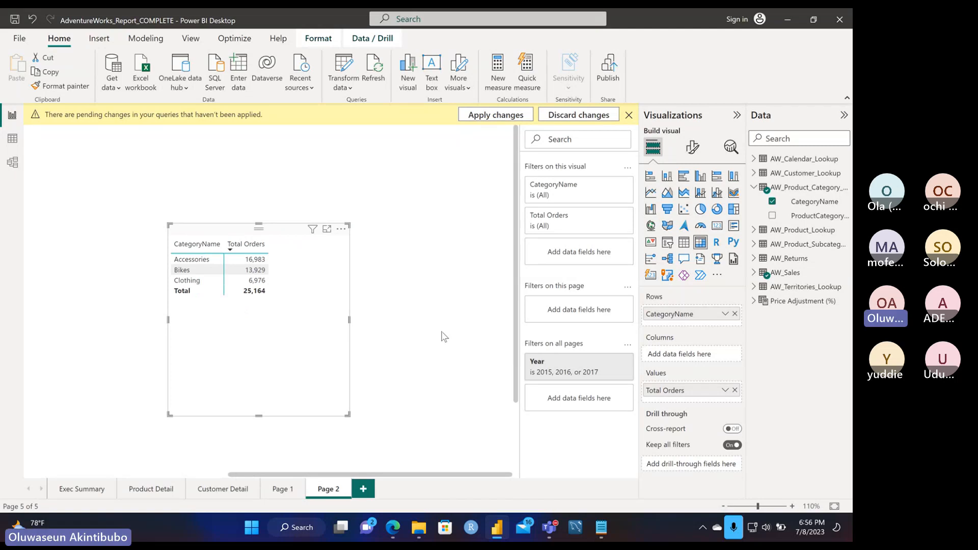
{"action": "left_click_drag", "start_coordinate": [278, 234], "coordinate": [363, 195]}
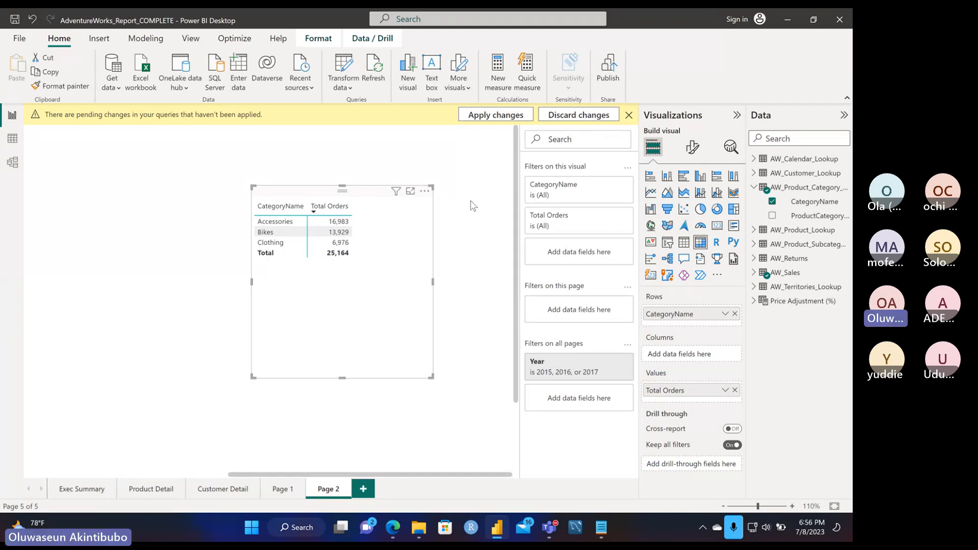
- Apply Spotlight to the category orders matrix and switch the Spotlight off again
{"action": "left_click", "coordinate": [423, 192]}
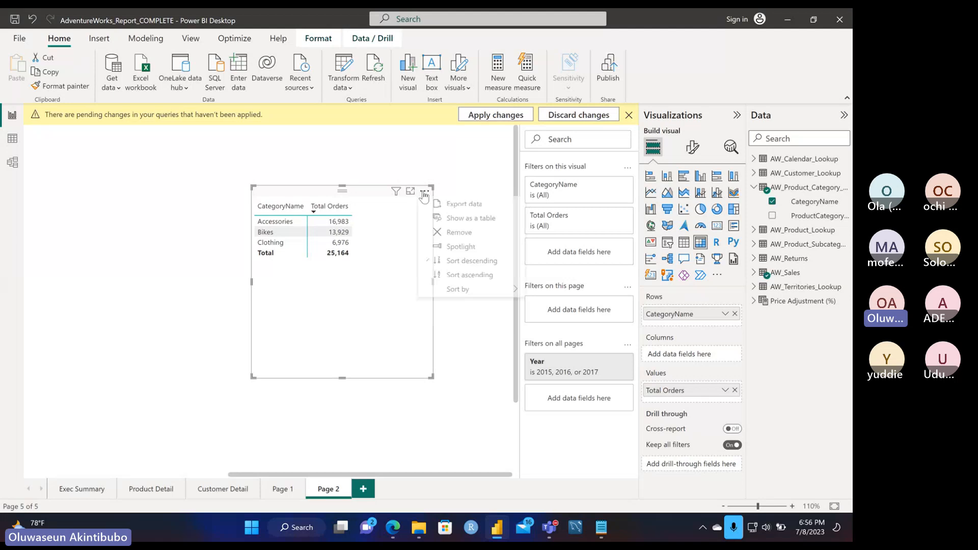
{"action": "left_click", "coordinate": [462, 248]}
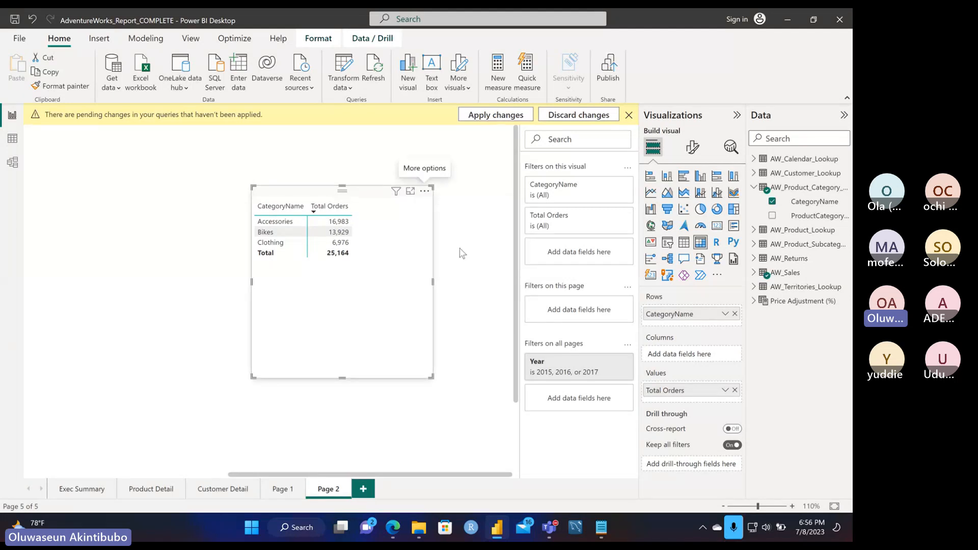
{"action": "left_click", "coordinate": [425, 194]}
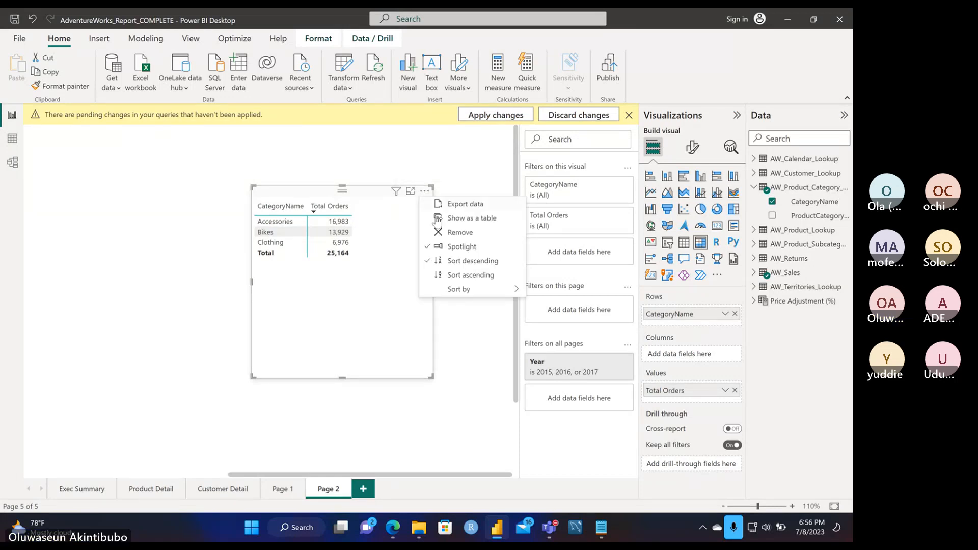
{"action": "left_click", "coordinate": [400, 223]}
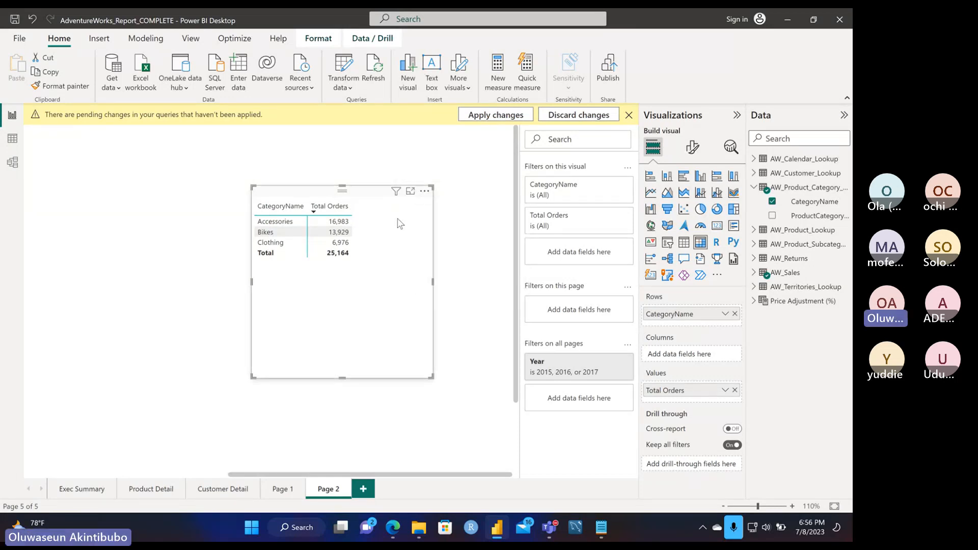
{"action": "left_click", "coordinate": [425, 191]}
{"action": "left_click", "coordinate": [452, 248]}
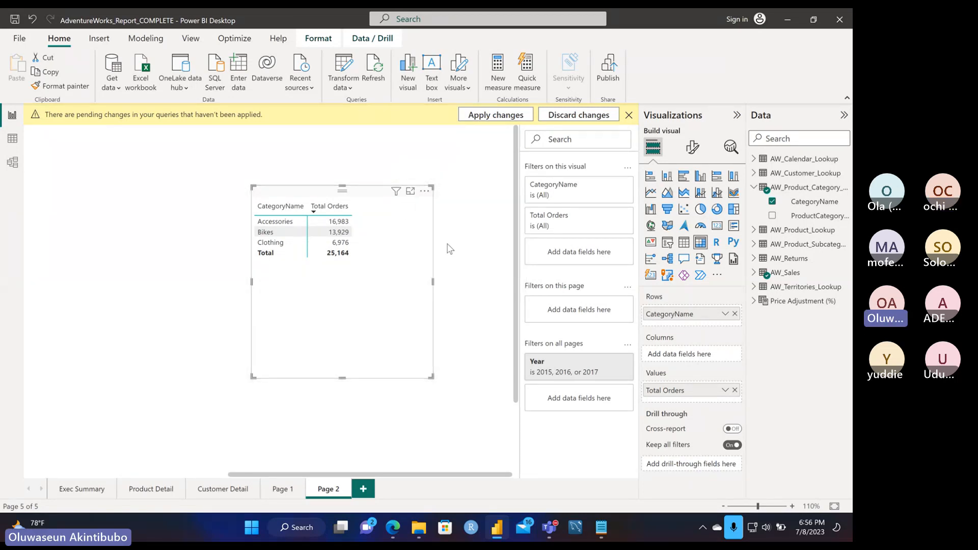
- Show the category orders matrix as a table, examine the data below the visual, and return to the report
{"action": "left_click", "coordinate": [424, 193]}
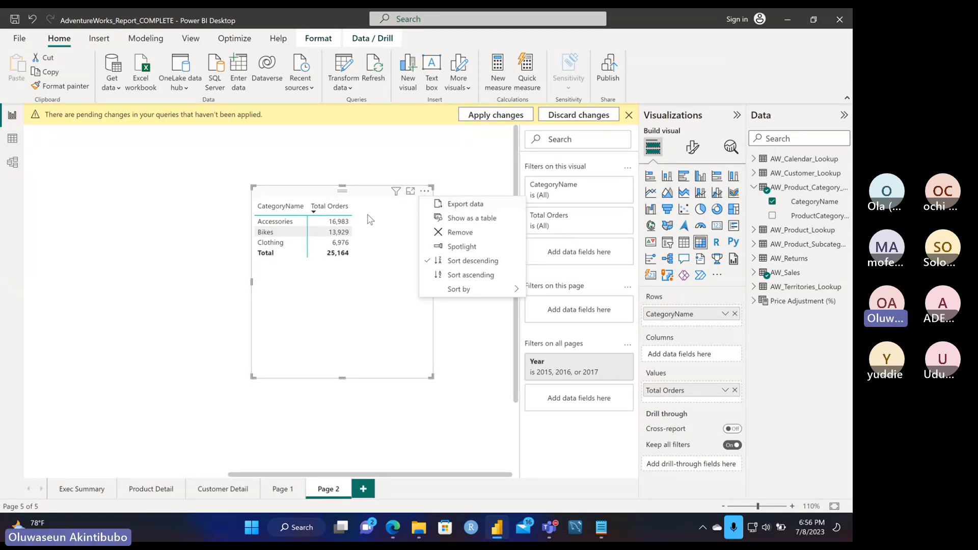
{"action": "left_click", "coordinate": [468, 220]}
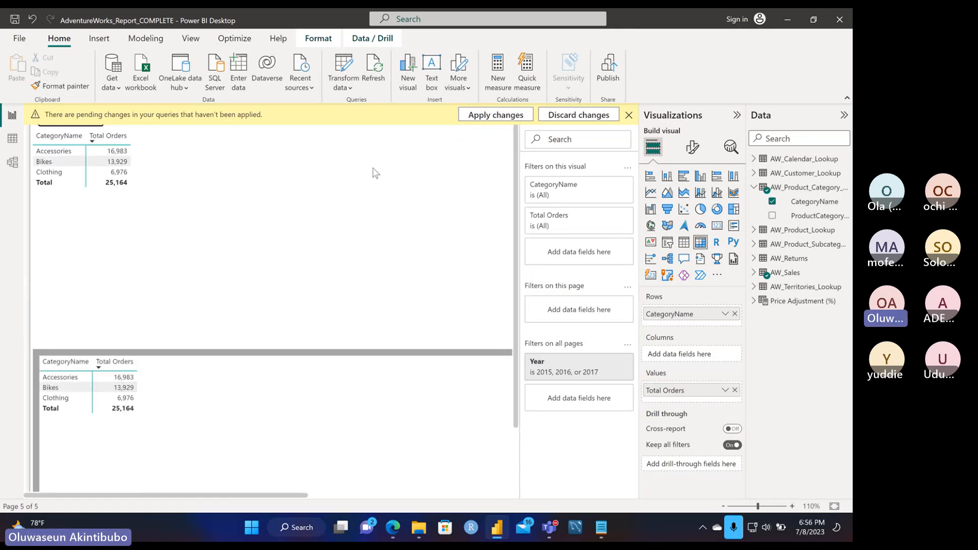
{"action": "scroll", "coordinate": [154, 194], "scroll_direction": "up", "scroll_amount": 1}
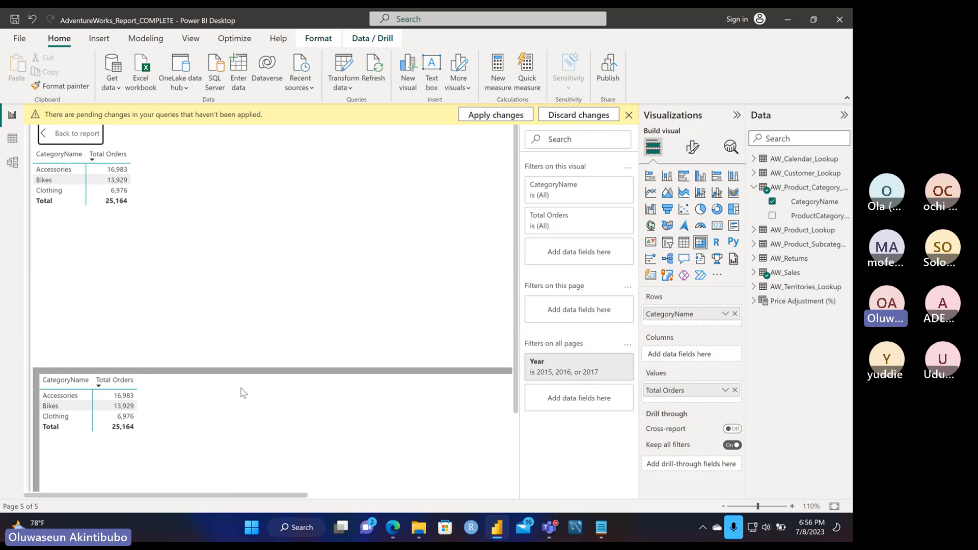
{"action": "scroll", "coordinate": [189, 451], "scroll_direction": "down", "scroll_amount": 5}
{"action": "scroll", "coordinate": [188, 450], "scroll_direction": "up", "scroll_amount": 5}
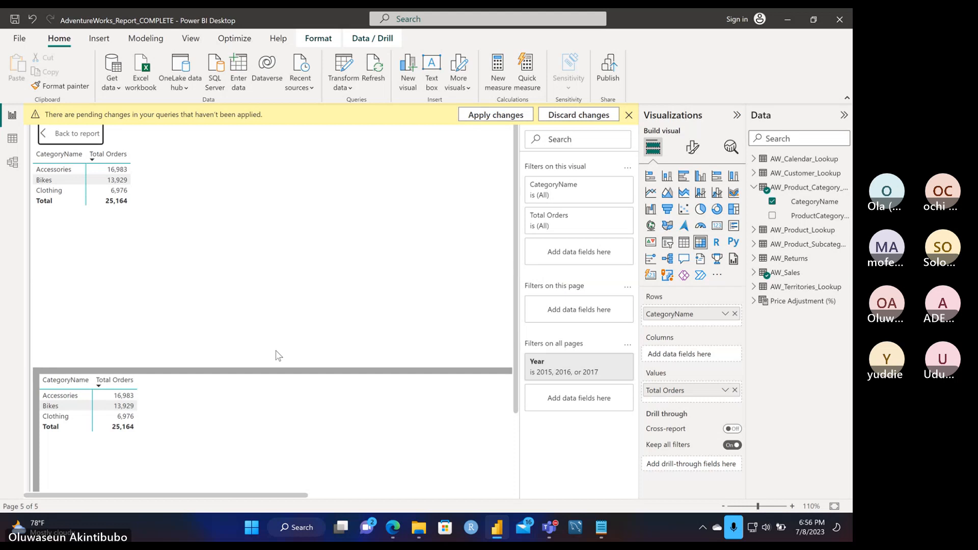
{"action": "left_click", "coordinate": [49, 138]}
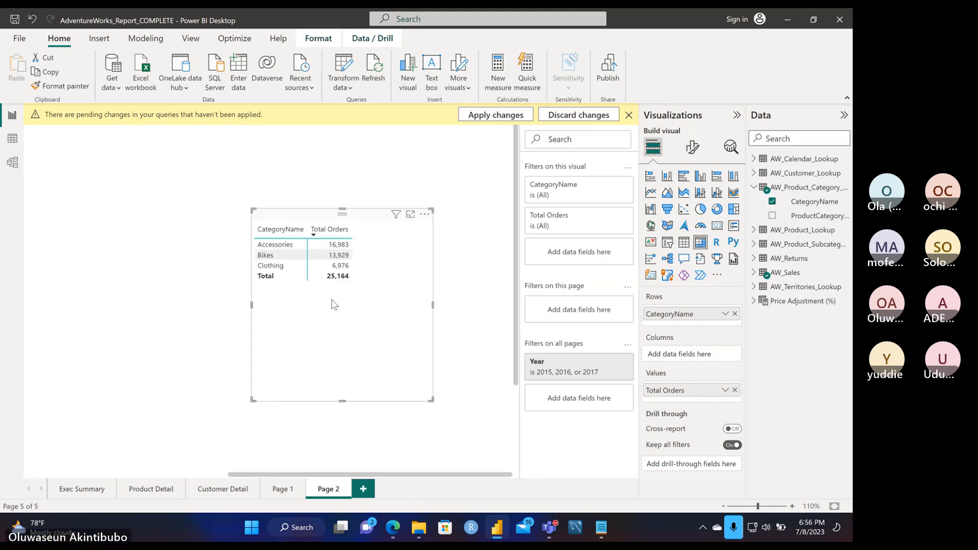
- Remove the category orders matrix from Page 2 and insert a new blank matrix
{"action": "left_click", "coordinate": [425, 215]}
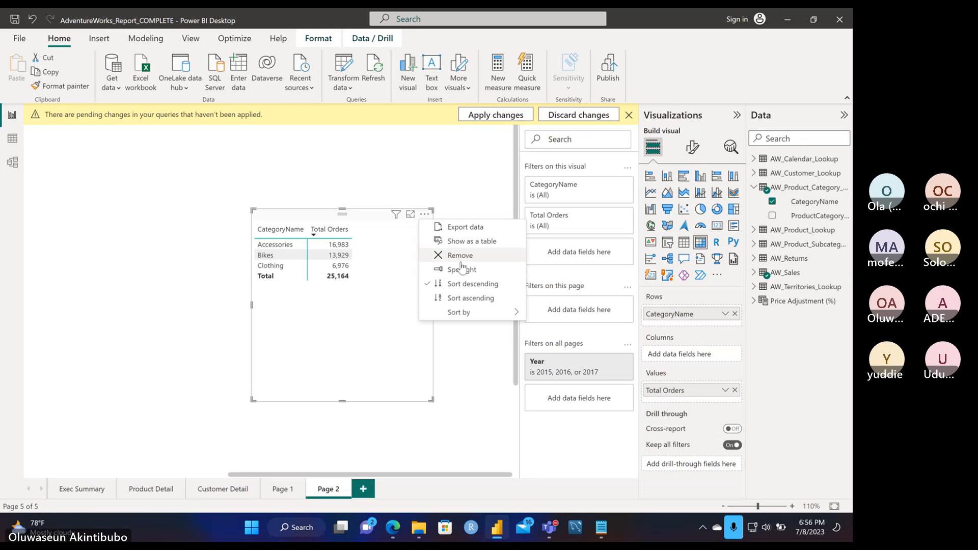
{"action": "left_click", "coordinate": [458, 255]}
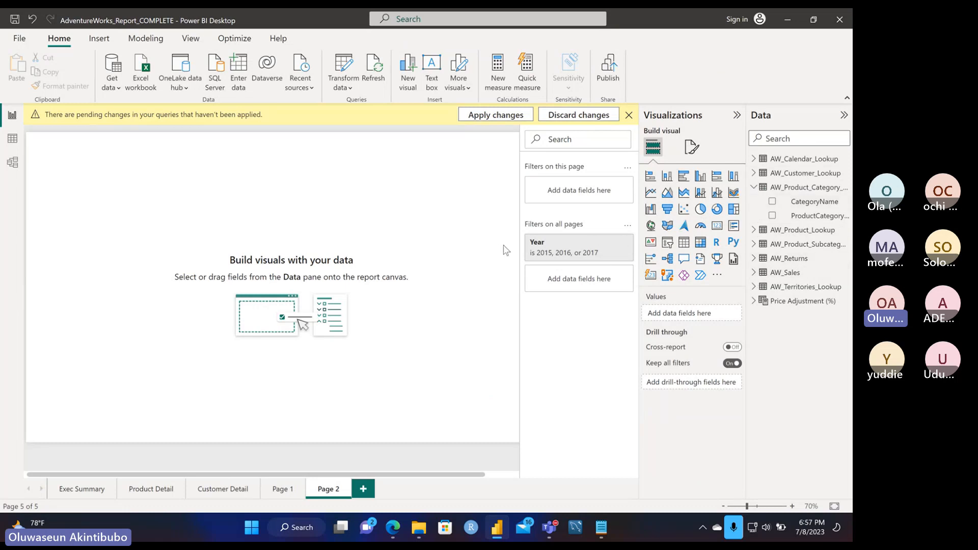
{"action": "left_click", "coordinate": [701, 243]}
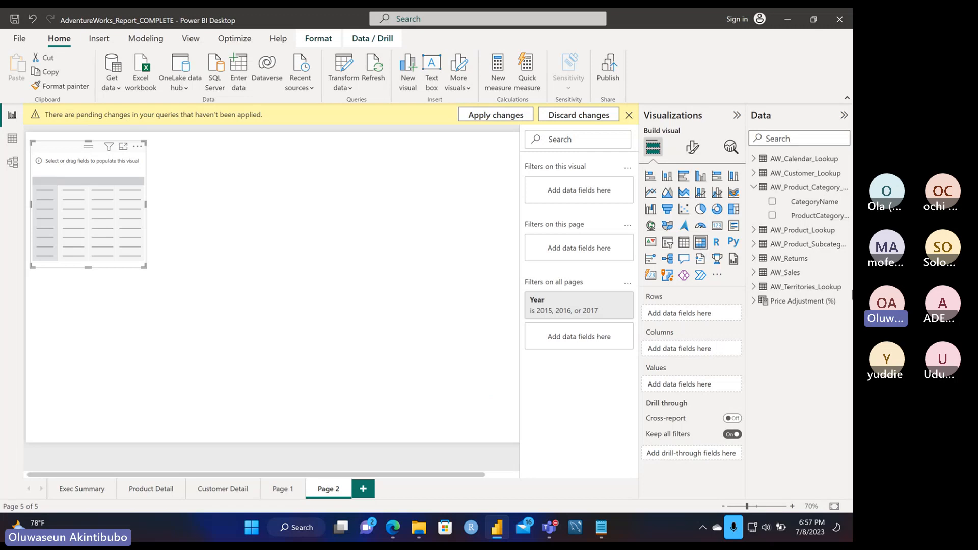
- Add the Total Orders measure from AW_Sales to the values of the new matrix
{"action": "left_click", "coordinate": [755, 273]}
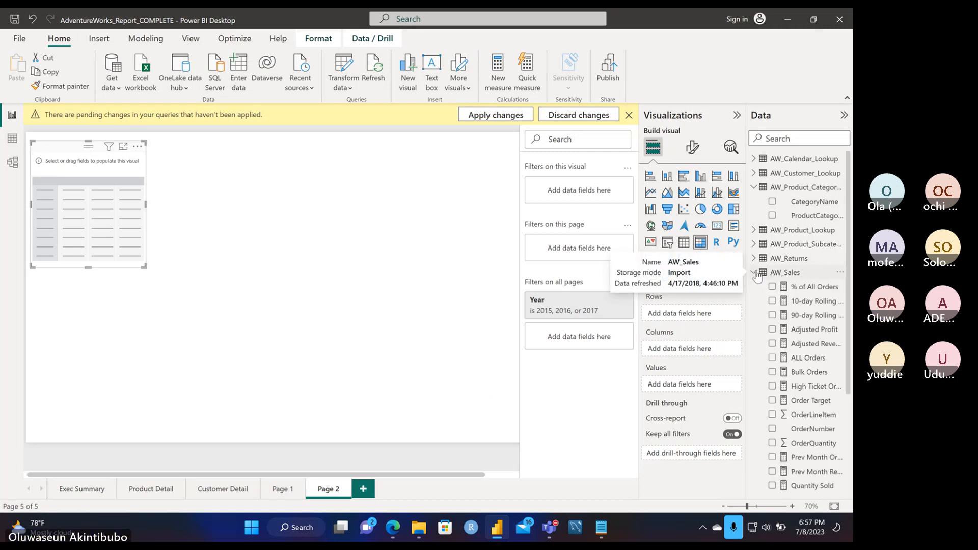
{"action": "scroll", "coordinate": [783, 427], "scroll_direction": "down", "scroll_amount": 3}
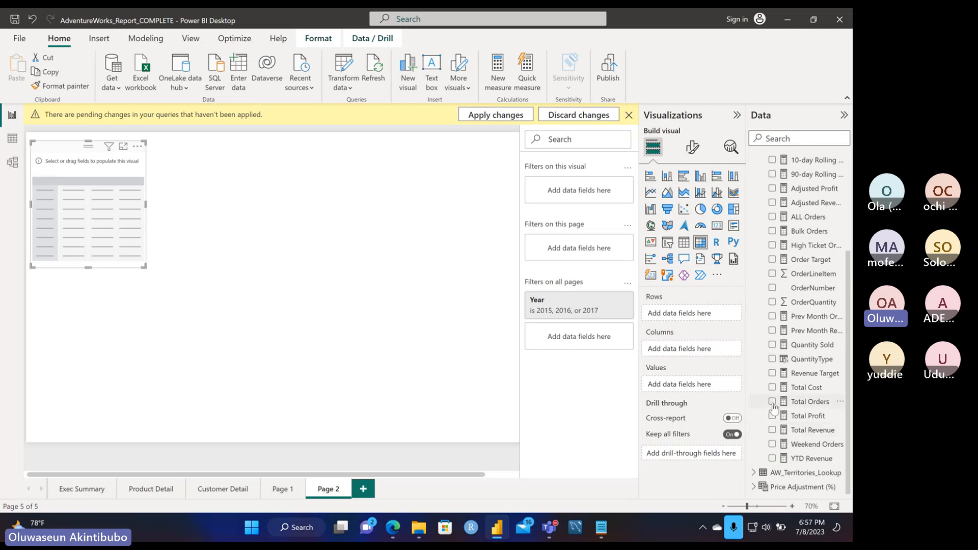
{"action": "left_click", "coordinate": [773, 402]}
{"action": "scroll", "coordinate": [776, 395], "scroll_direction": "up", "scroll_amount": 3}
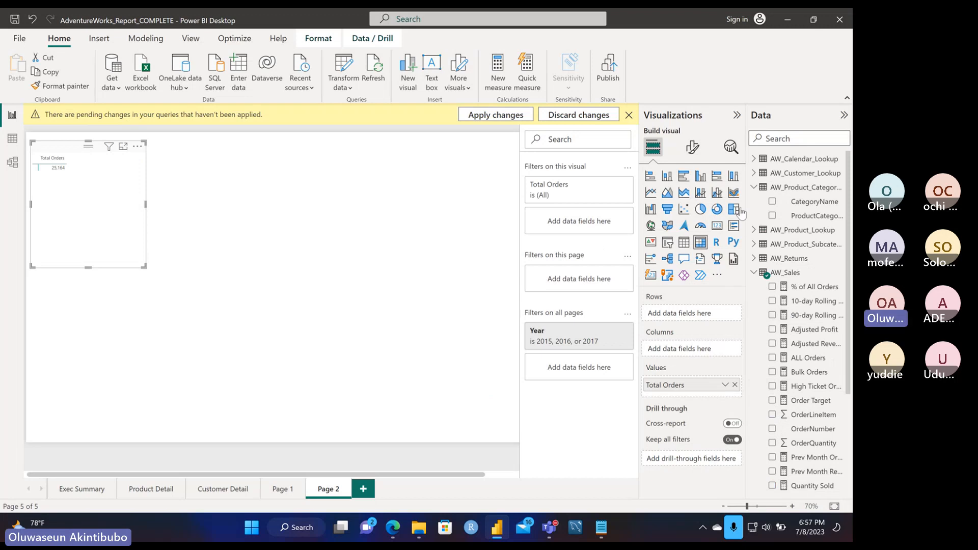
{"action": "left_click", "coordinate": [755, 188]}
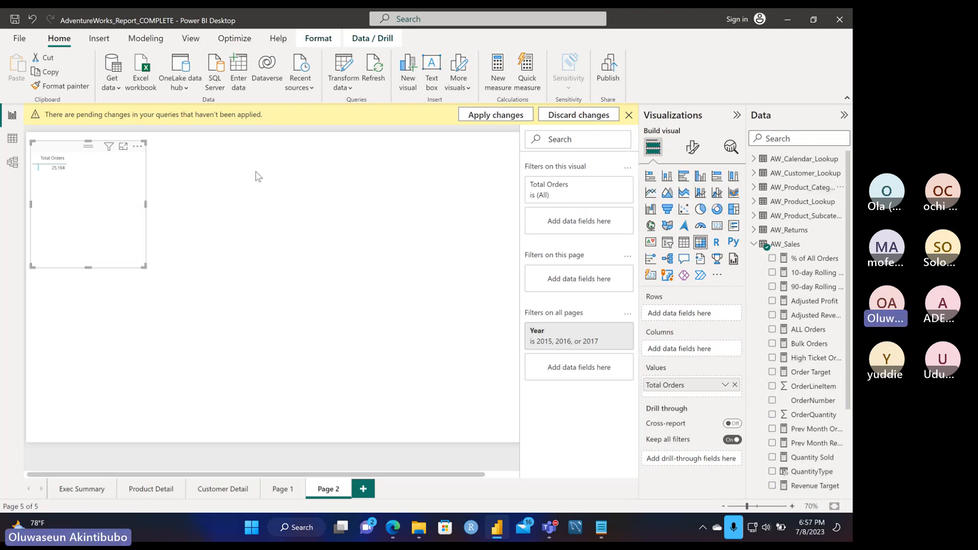
- Move the Total Orders matrix inward from the upper-left corner of Page 2, leaving empty space around it
{"action": "left_click_drag", "start_coordinate": [100, 170], "coordinate": [333, 243]}
{"action": "left_click", "coordinate": [759, 507]}
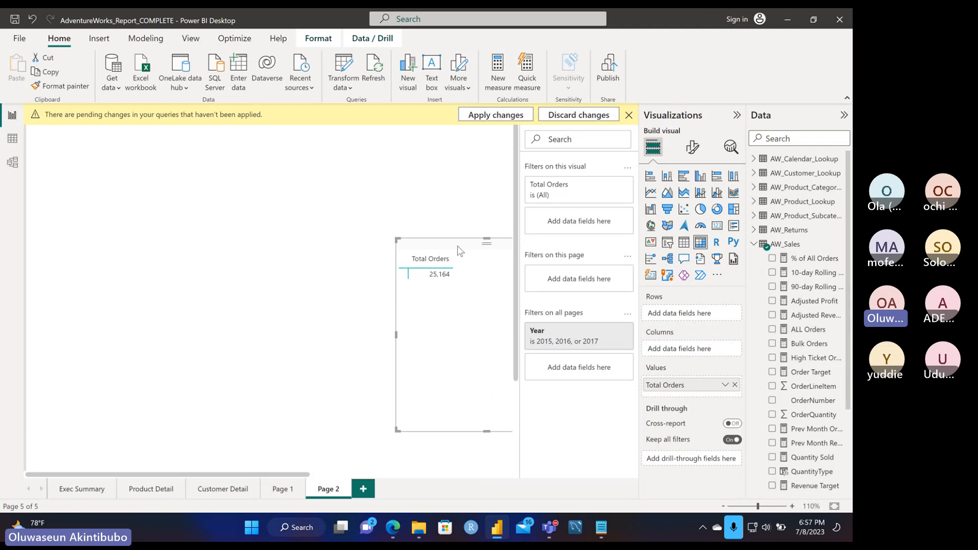
{"action": "left_click_drag", "start_coordinate": [439, 243], "coordinate": [268, 199]}
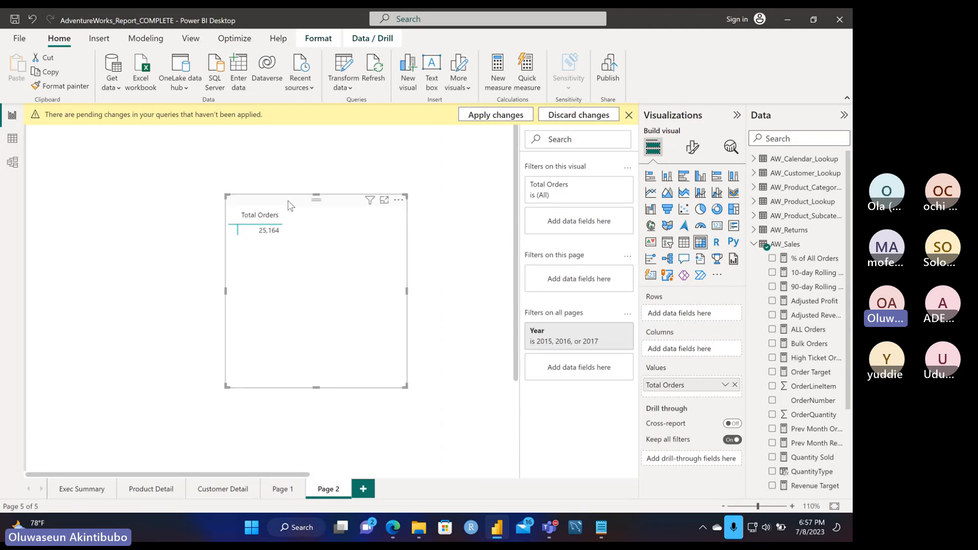
- Add ProductName from AW_Product_Lookup to the rows of the Total Orders matrix
{"action": "left_click", "coordinate": [754, 245]}
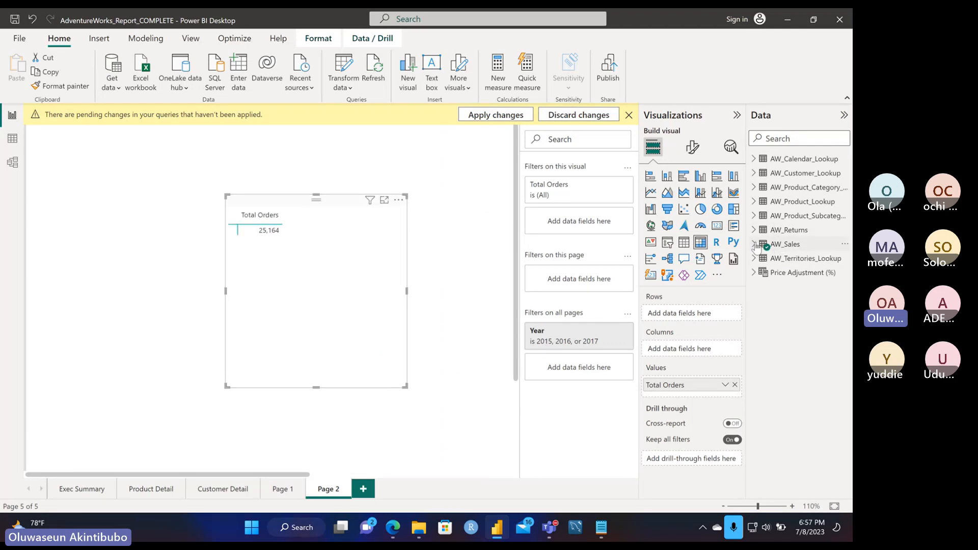
{"action": "left_click", "coordinate": [755, 202]}
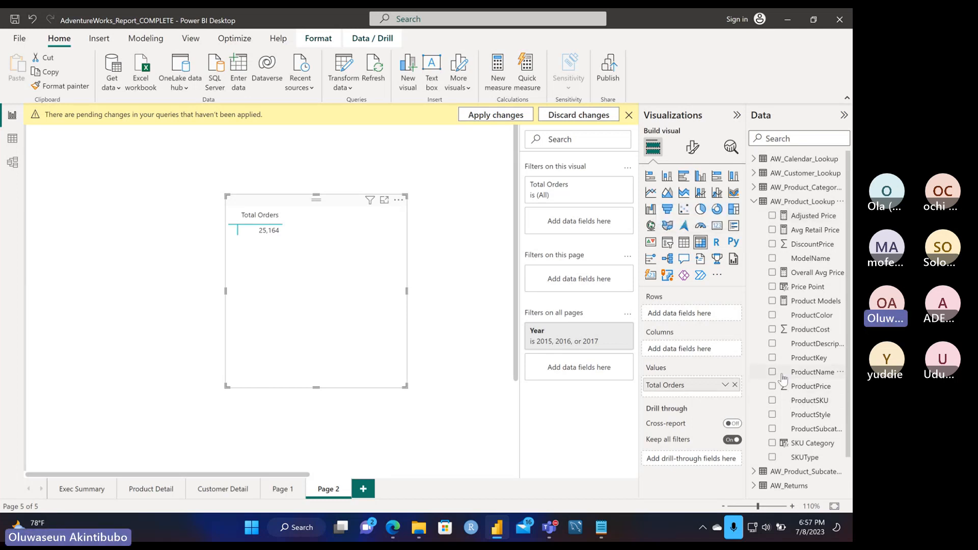
{"action": "left_click_drag", "start_coordinate": [786, 376], "coordinate": [688, 316]}
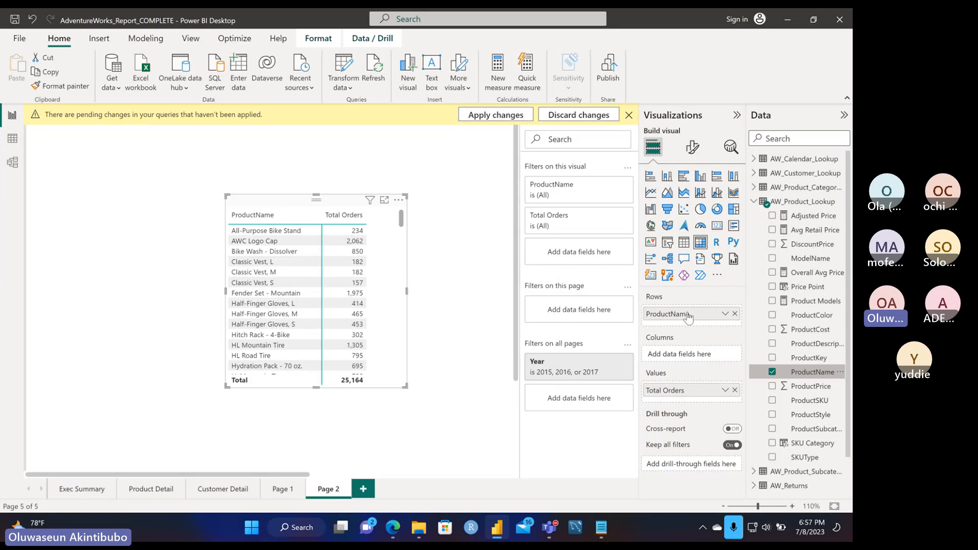
- Switch to the Microsoft Teams meeting to admit the guest waiting in the lobby, and return to the product matrix in Power BI
{"action": "mouse_move", "coordinate": [555, 532]}
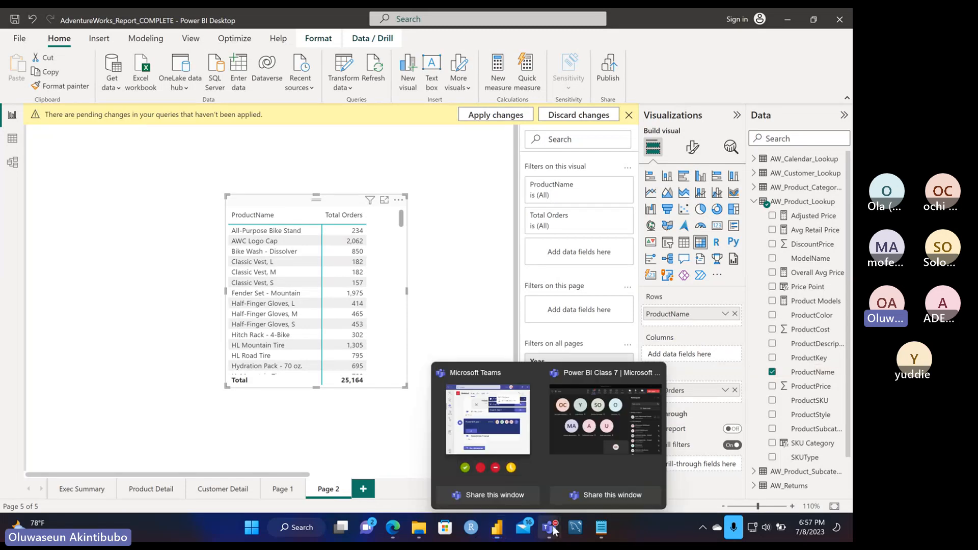
{"action": "left_click", "coordinate": [606, 419]}
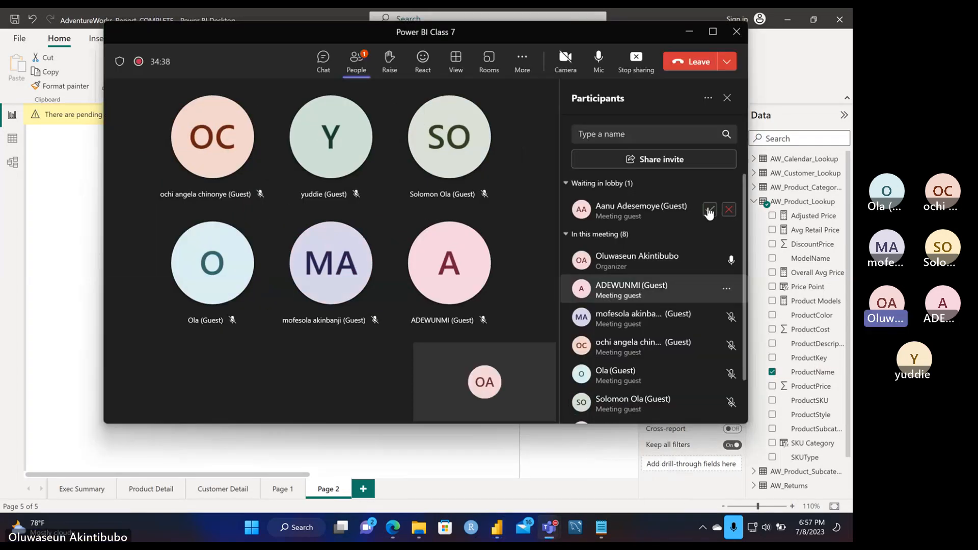
{"action": "left_click", "coordinate": [72, 302]}
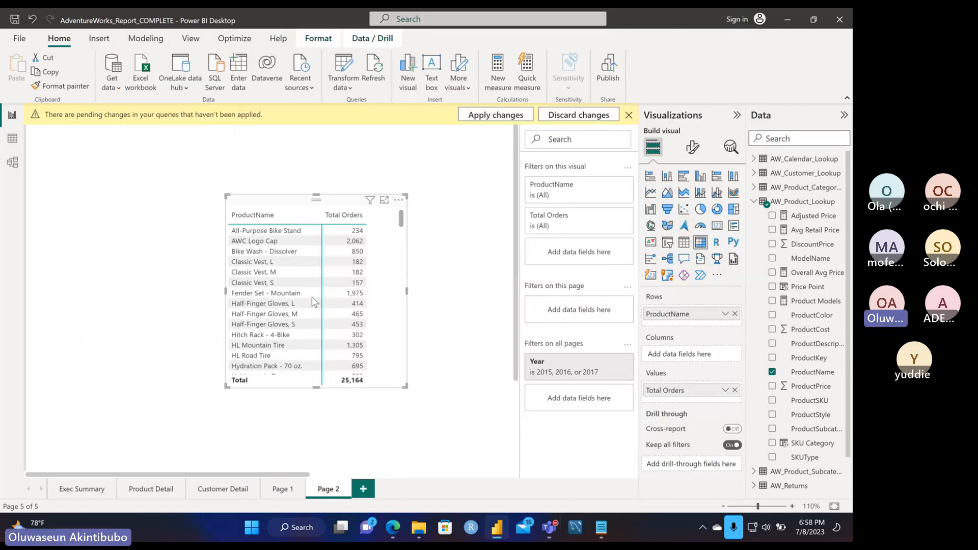
{"action": "left_click", "coordinate": [428, 250]}
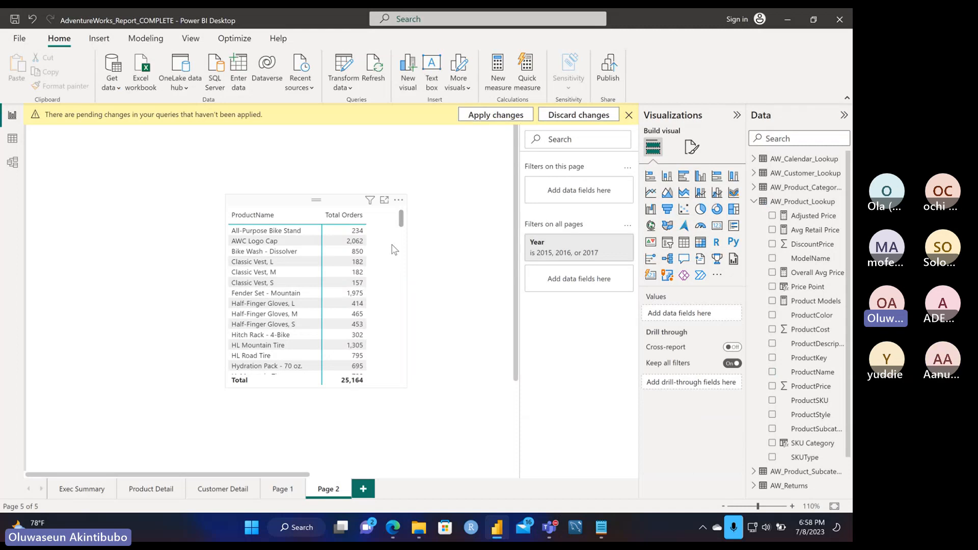
{"action": "left_click", "coordinate": [394, 249]}
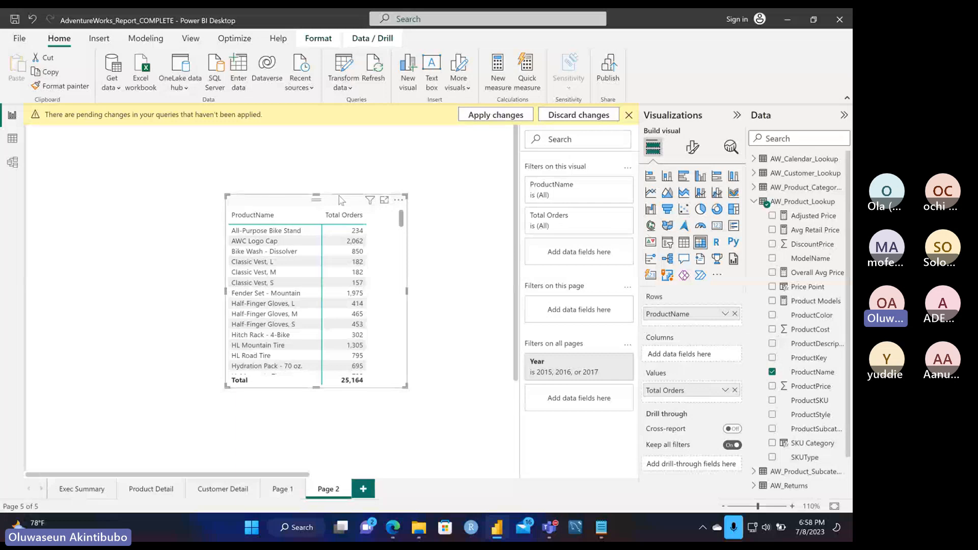
- Try the product matrix as a stacked bar chart and as a stacked column chart, narrow it slightly, and browse its products
{"action": "left_click", "coordinate": [651, 177]}
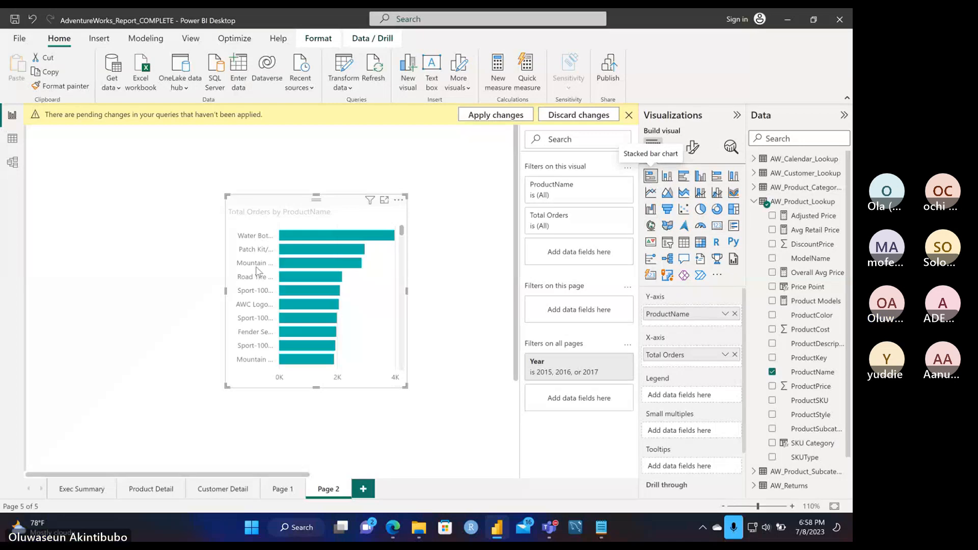
{"action": "left_click", "coordinate": [669, 178]}
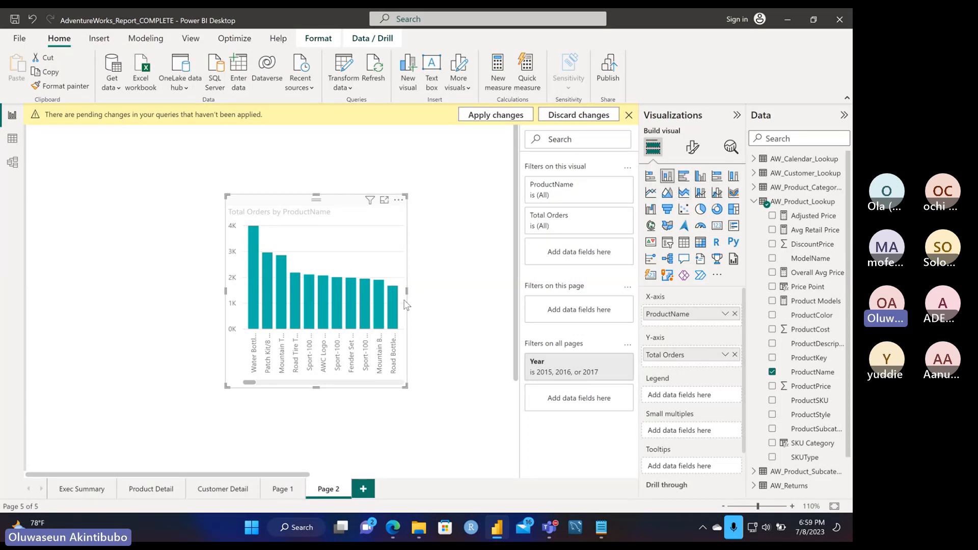
{"action": "left_click_drag", "start_coordinate": [407, 291], "coordinate": [391, 311]}
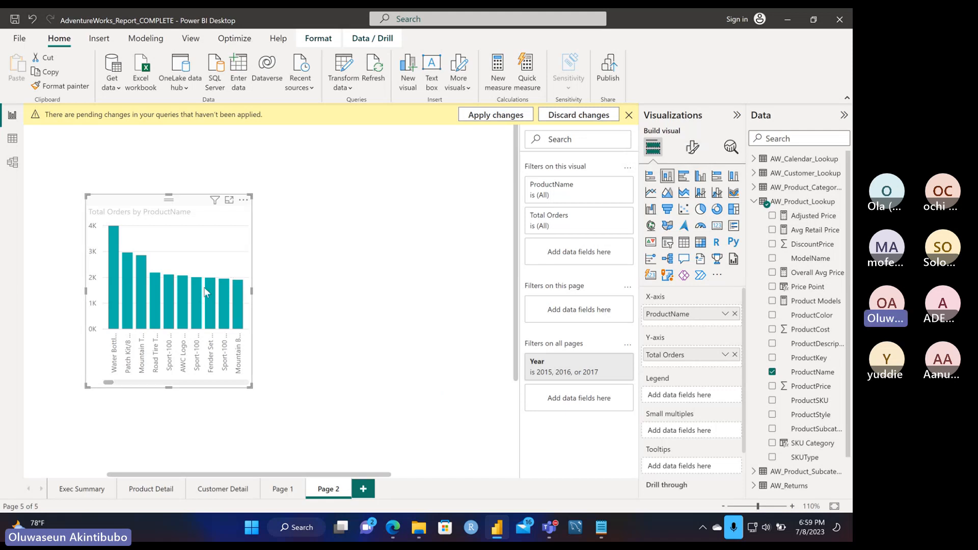
{"action": "scroll", "coordinate": [204, 288], "scroll_direction": "down", "scroll_amount": 10}
{"action": "scroll", "coordinate": [224, 286], "scroll_direction": "up", "scroll_amount": 10}
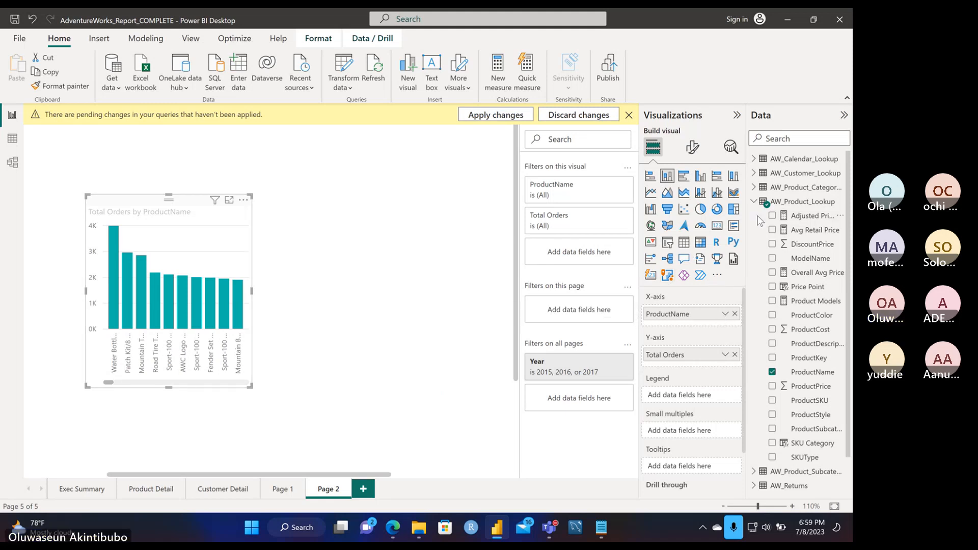
- Convert the Total Orders by ProductName visual to a stacked bar chart and look through its product bars
{"action": "left_click", "coordinate": [651, 176]}
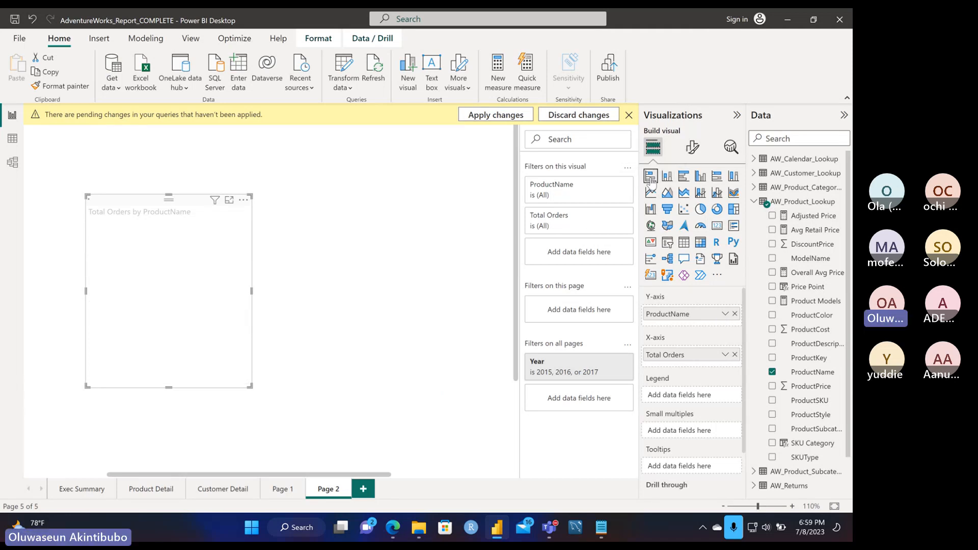
{"action": "scroll", "coordinate": [198, 319], "scroll_direction": "down", "scroll_amount": 10}
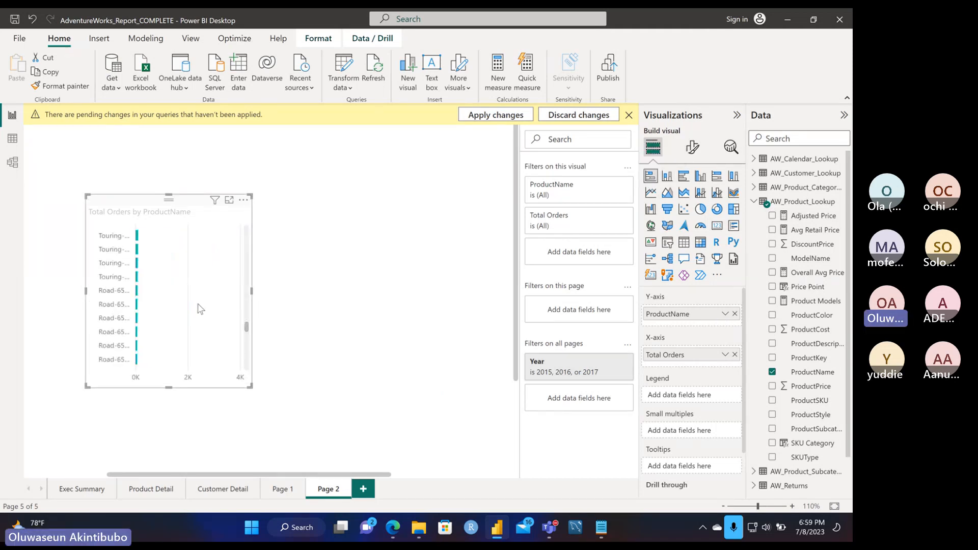
{"action": "scroll", "coordinate": [200, 282], "scroll_direction": "up", "scroll_amount": 5}
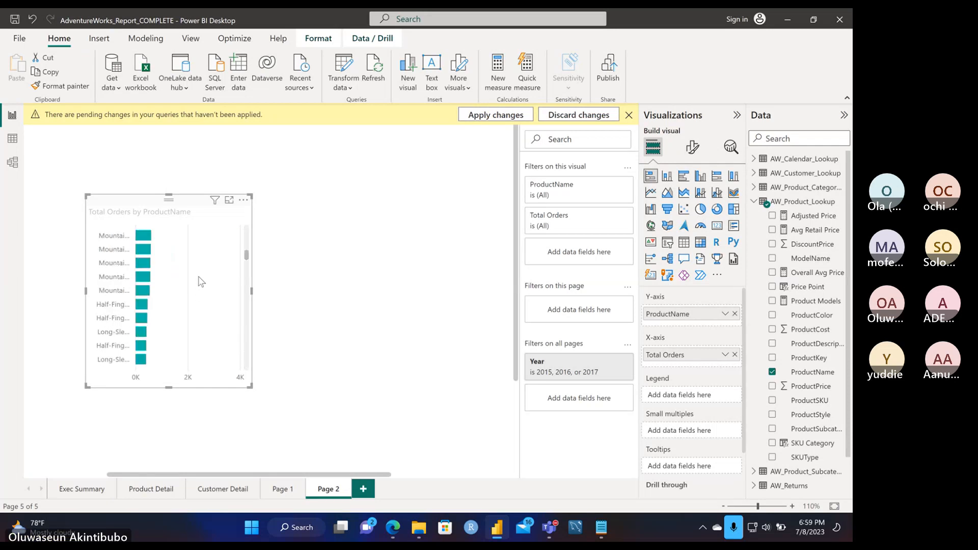
{"action": "scroll", "coordinate": [200, 282], "scroll_direction": "up", "scroll_amount": 5}
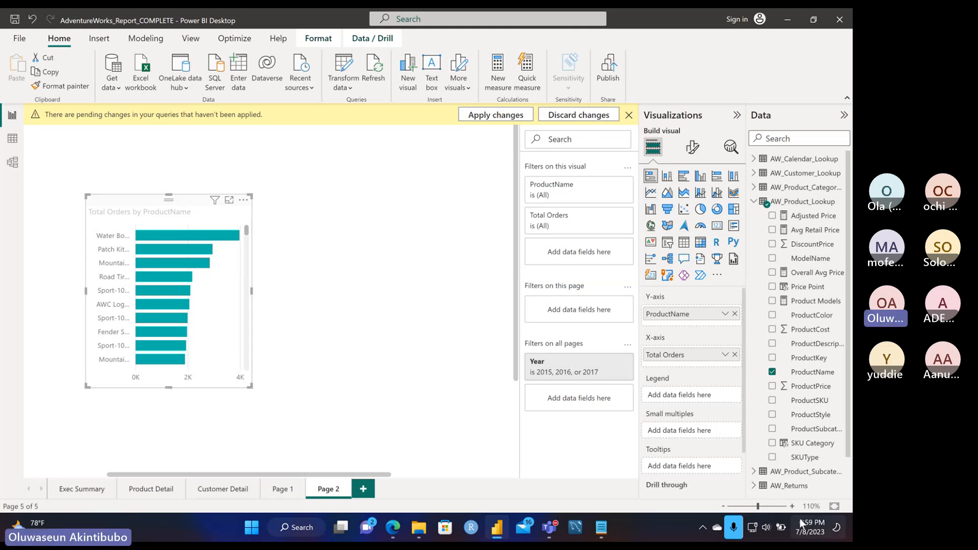
- Stretch the stacked bar chart down close to the lower edge of Page 2 and browse its products
{"action": "left_click", "coordinate": [746, 506]}
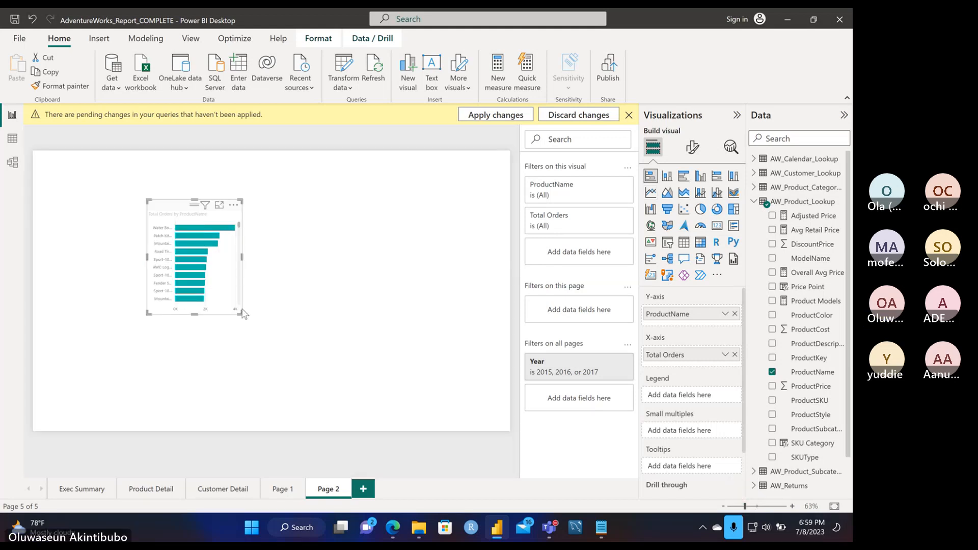
{"action": "left_click_drag", "start_coordinate": [196, 316], "coordinate": [196, 404]}
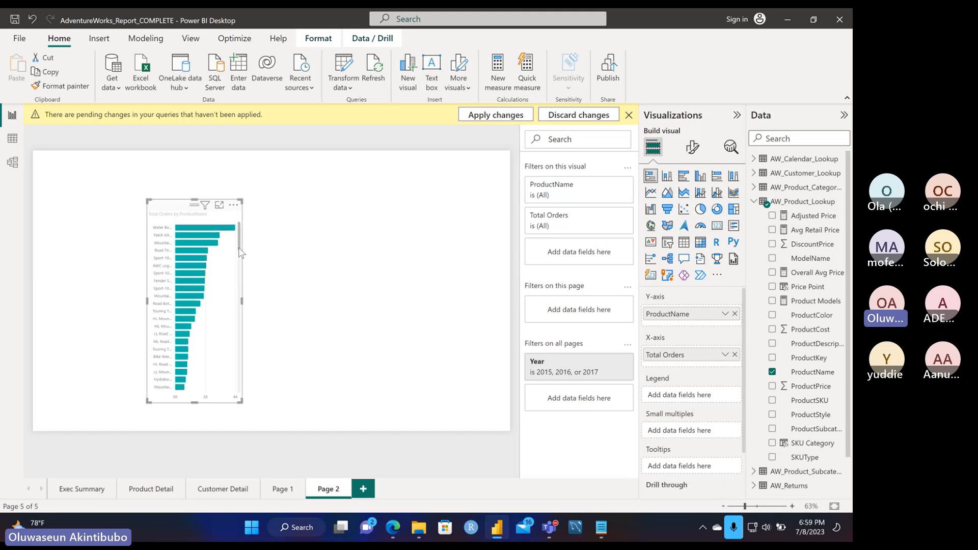
{"action": "scroll", "coordinate": [241, 298], "scroll_direction": "down", "scroll_amount": 3}
{"action": "scroll", "coordinate": [241, 298], "scroll_direction": "down", "scroll_amount": 5}
- Replace ProductName on the bar chart's Y-axis with SubcategoryName from the product subcategory table
{"action": "left_click", "coordinate": [734, 313]}
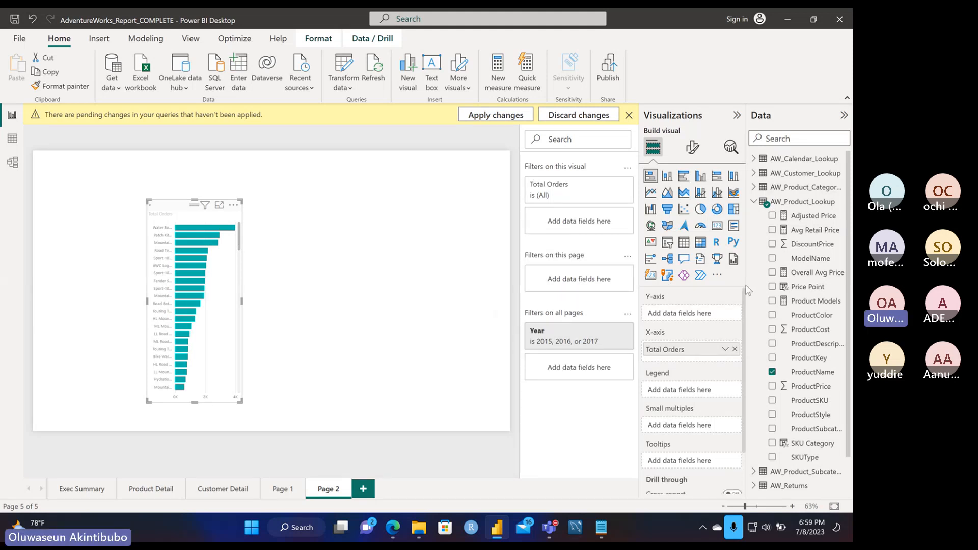
{"action": "left_click", "coordinate": [754, 188]}
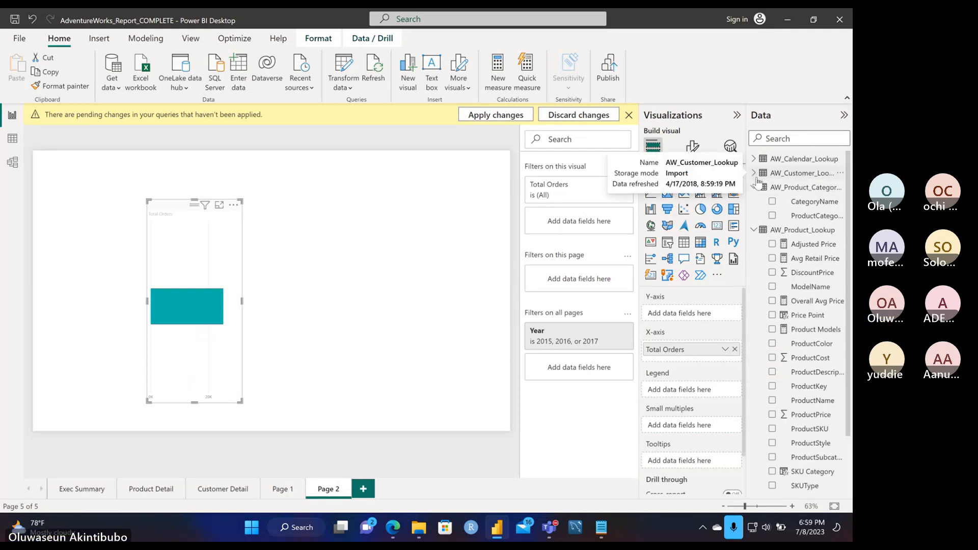
{"action": "left_click", "coordinate": [756, 231]}
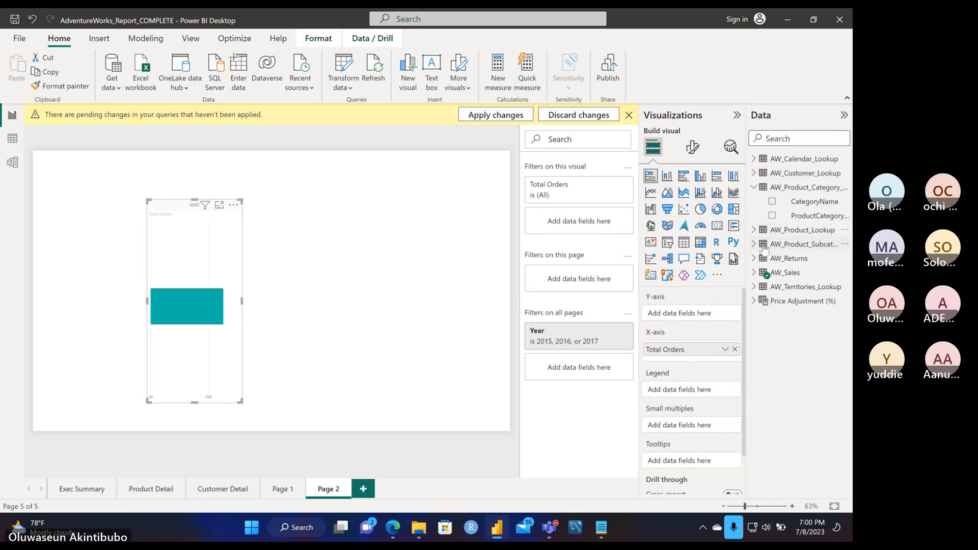
{"action": "left_click", "coordinate": [757, 245]}
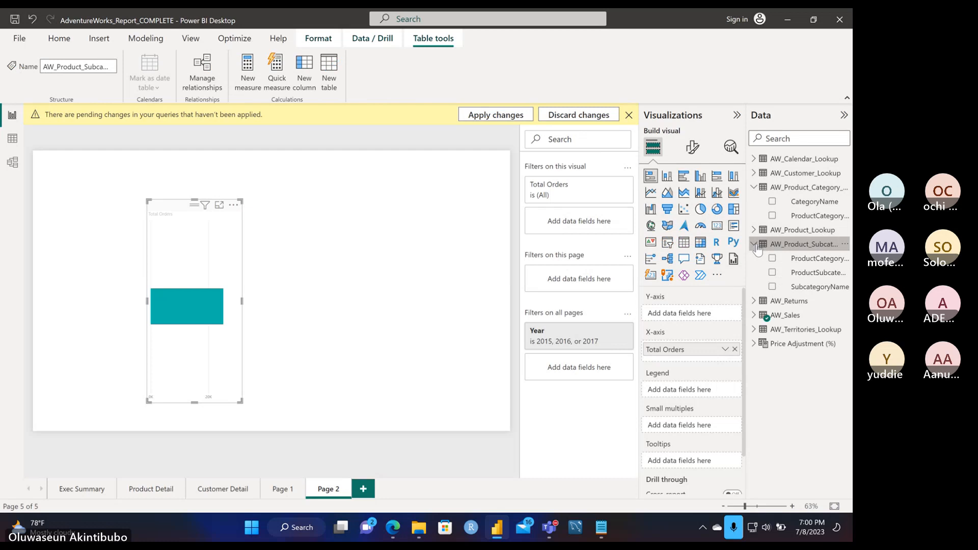
{"action": "left_click", "coordinate": [773, 287]}
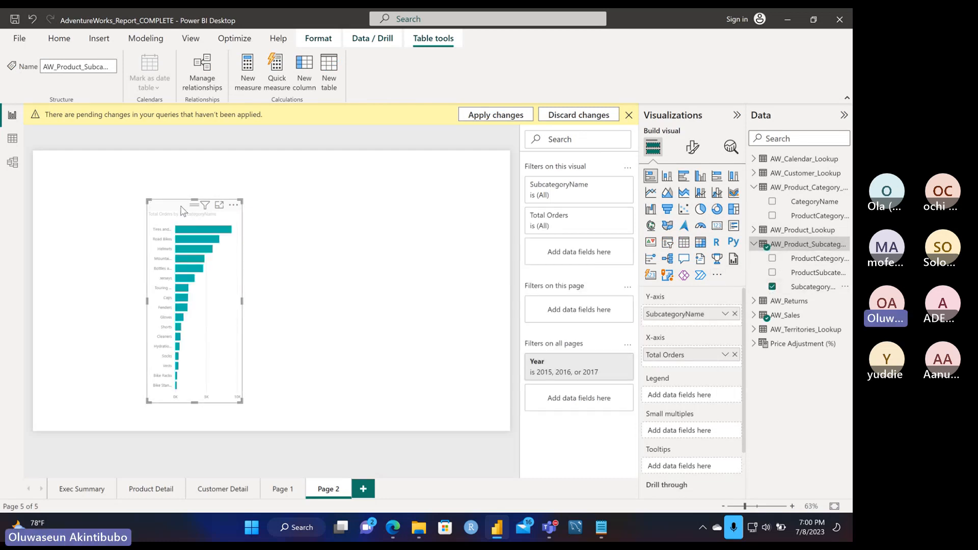
- Reposition the subcategory bar chart near the middle of Page 2, widen it on both sides, and check the Tires and Tubes bar
{"action": "left_click_drag", "start_coordinate": [182, 210], "coordinate": [329, 230]}
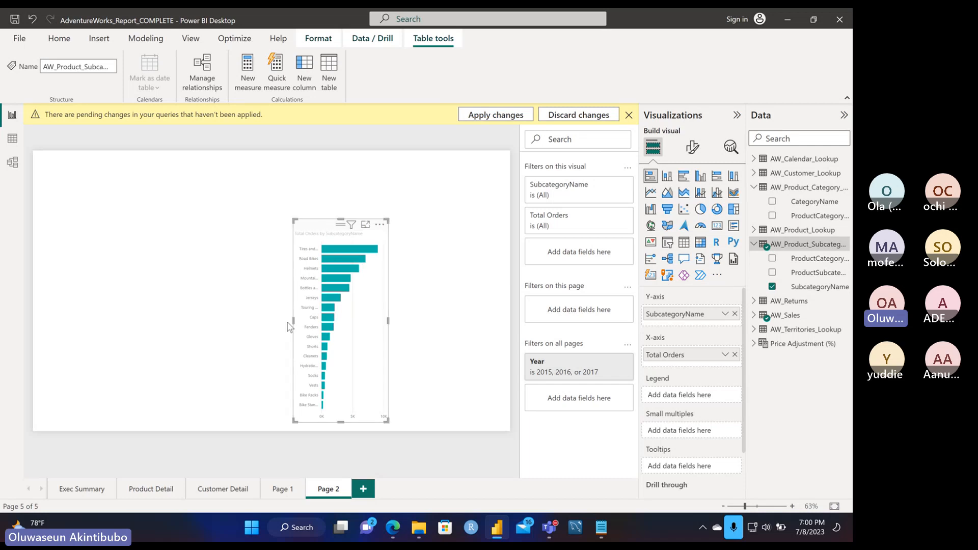
{"action": "left_click_drag", "start_coordinate": [294, 322], "coordinate": [277, 325]}
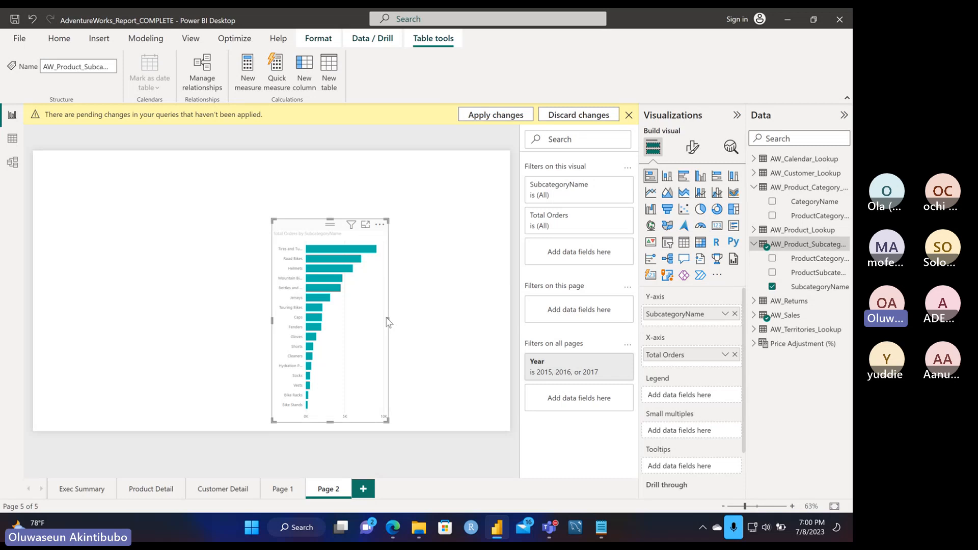
{"action": "left_click_drag", "start_coordinate": [388, 318], "coordinate": [406, 321]}
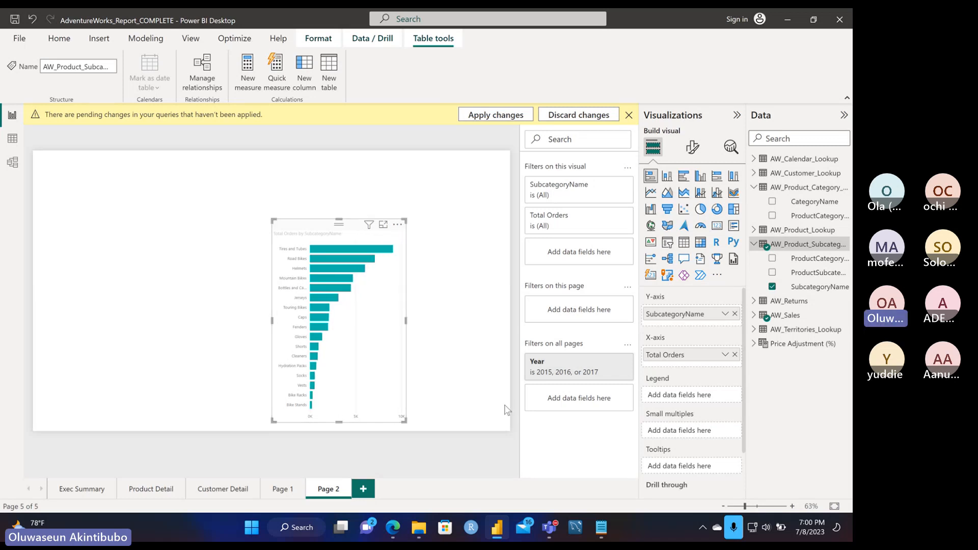
{"action": "left_click", "coordinate": [756, 507]}
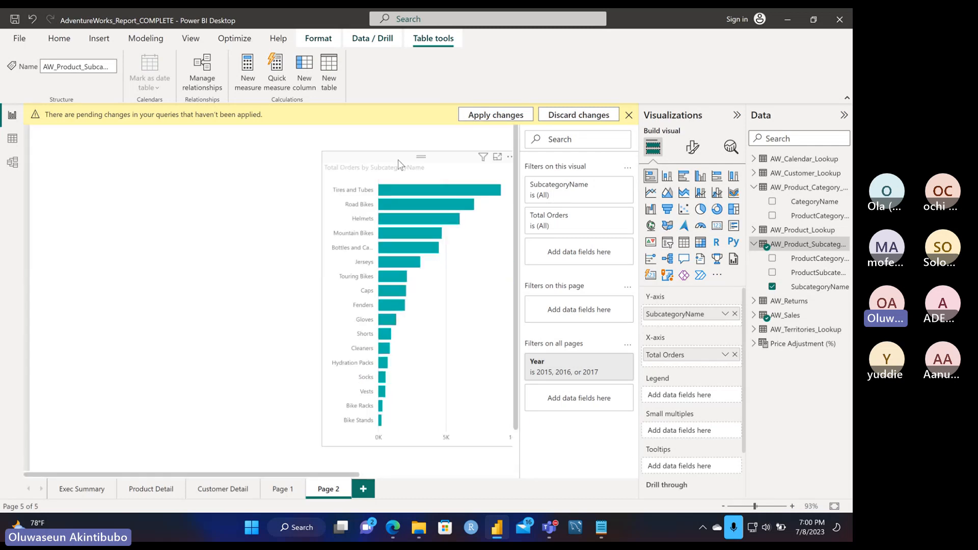
{"action": "left_click_drag", "start_coordinate": [398, 163], "coordinate": [338, 165]}
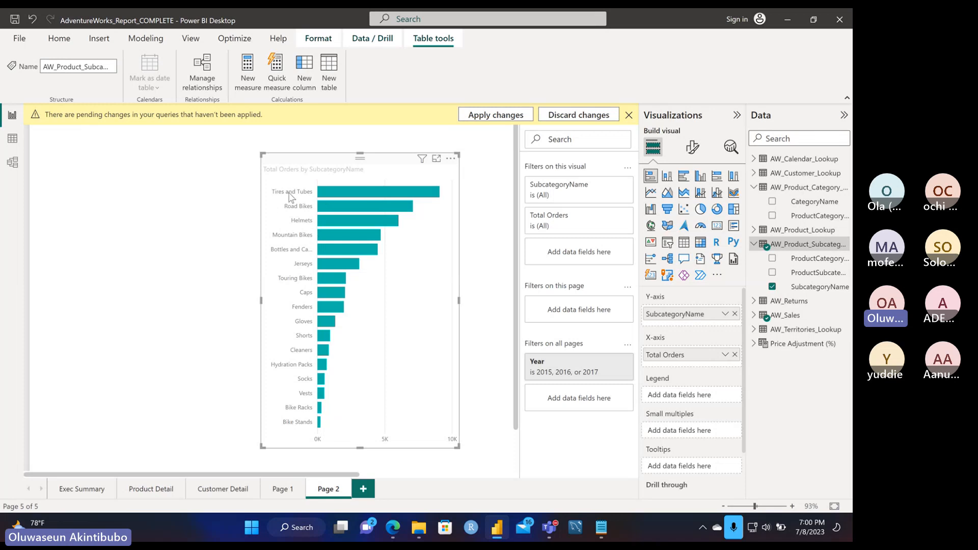
{"action": "mouse_move", "coordinate": [390, 194]}
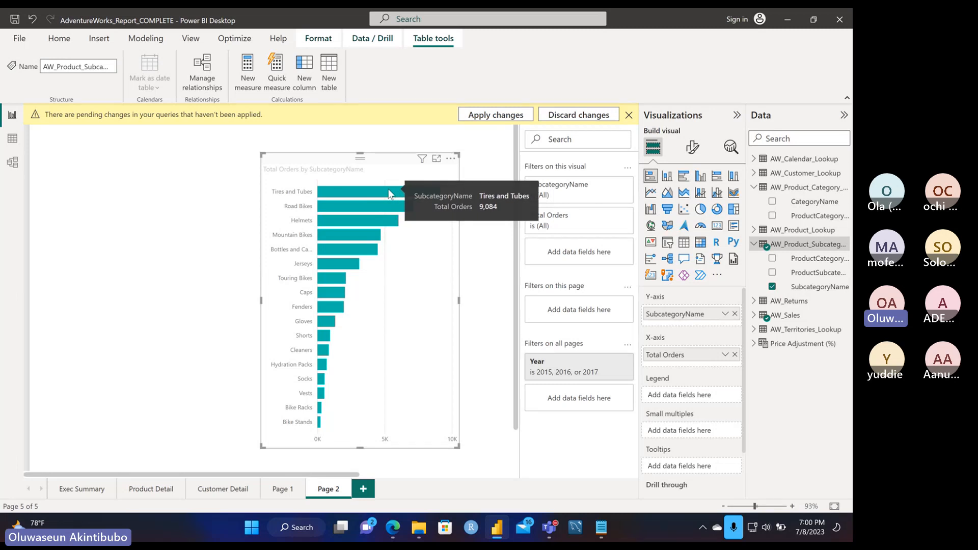
- Switch to the Microsoft Teams meeting, admit the participant waiting in the lobby, and return to Page 2 in Power BI with no visual selected
{"action": "mouse_move", "coordinate": [547, 531]}
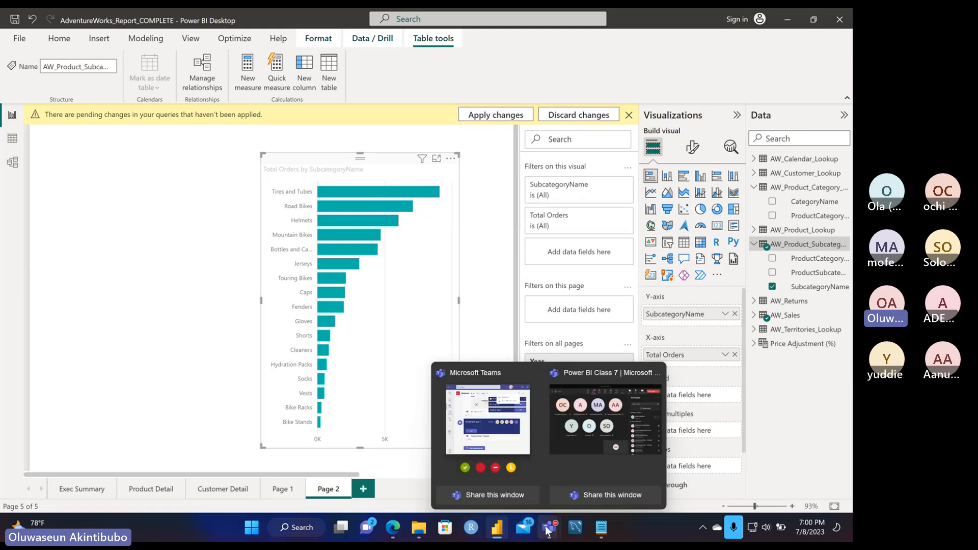
{"action": "left_click", "coordinate": [587, 445]}
{"action": "left_click", "coordinate": [708, 209]}
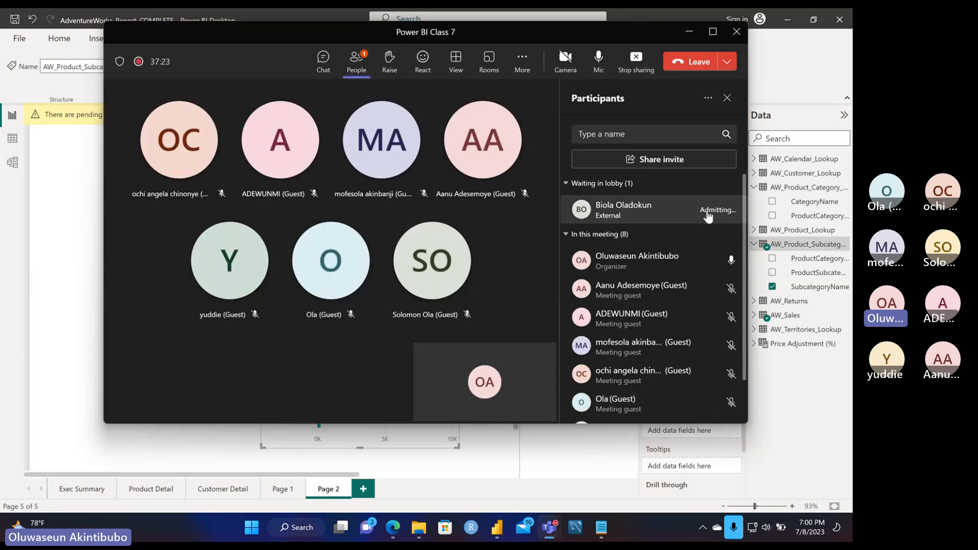
{"action": "left_click", "coordinate": [44, 253]}
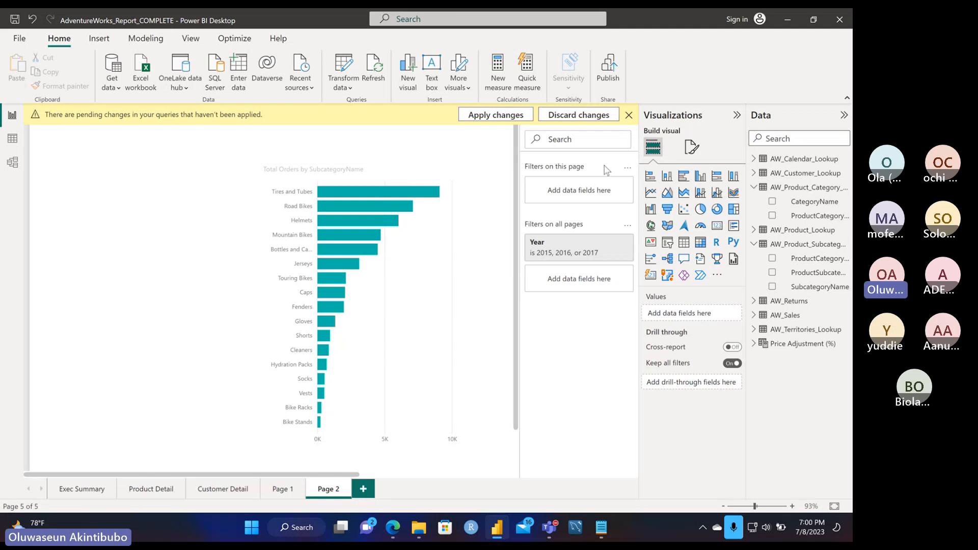
- Compare the report page formatting options with the visual-building options while no visual is selected
{"action": "left_click", "coordinate": [689, 147]}
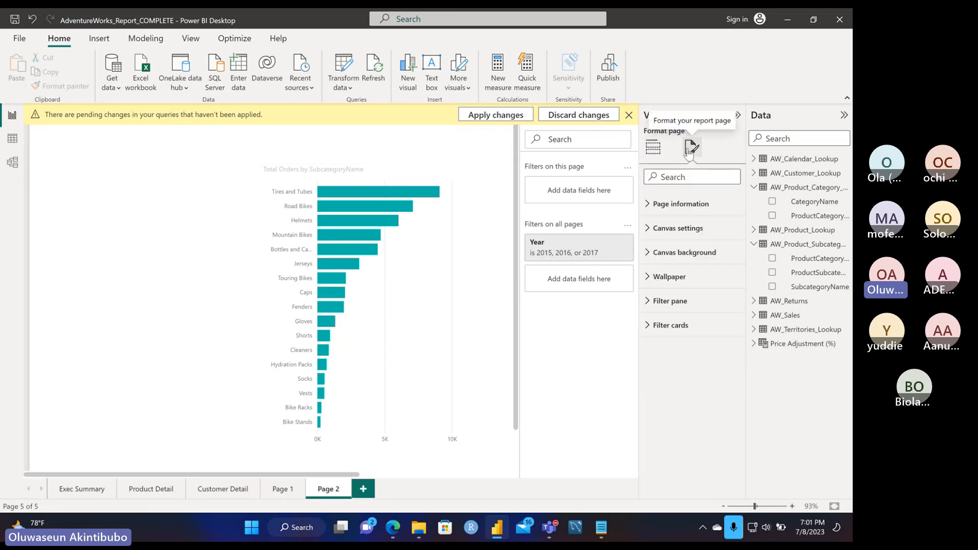
{"action": "left_click", "coordinate": [656, 152]}
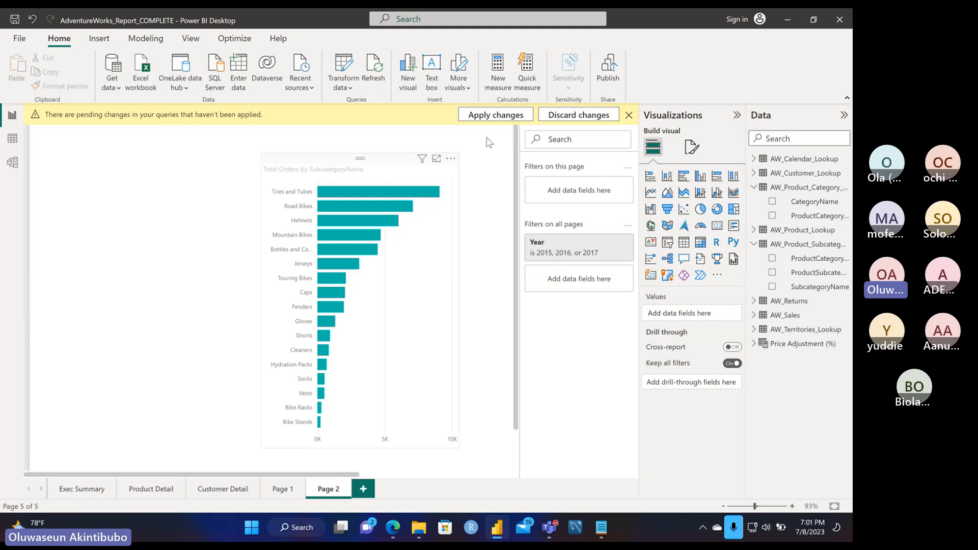
{"action": "left_click", "coordinate": [690, 147]}
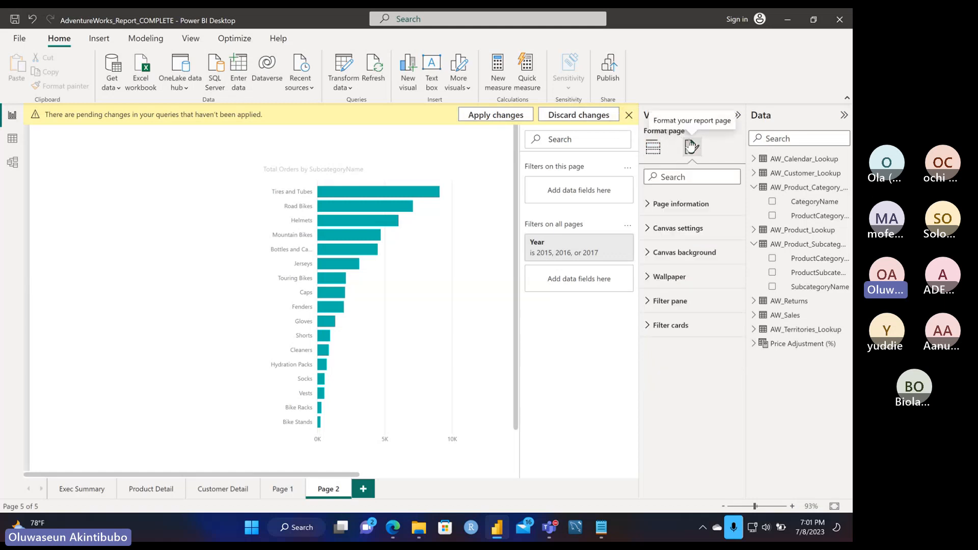
{"action": "left_click", "coordinate": [654, 147]}
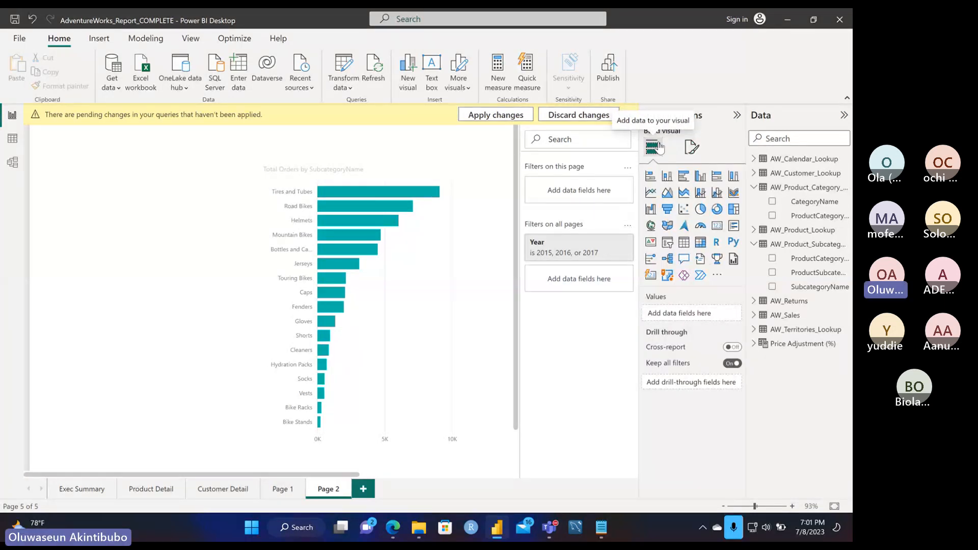
- Examine Page 2's Page information, Canvas settings, Canvas background, Filter pane and Filter cards formatting options, and return to the visual-building options
{"action": "left_click", "coordinate": [692, 149]}
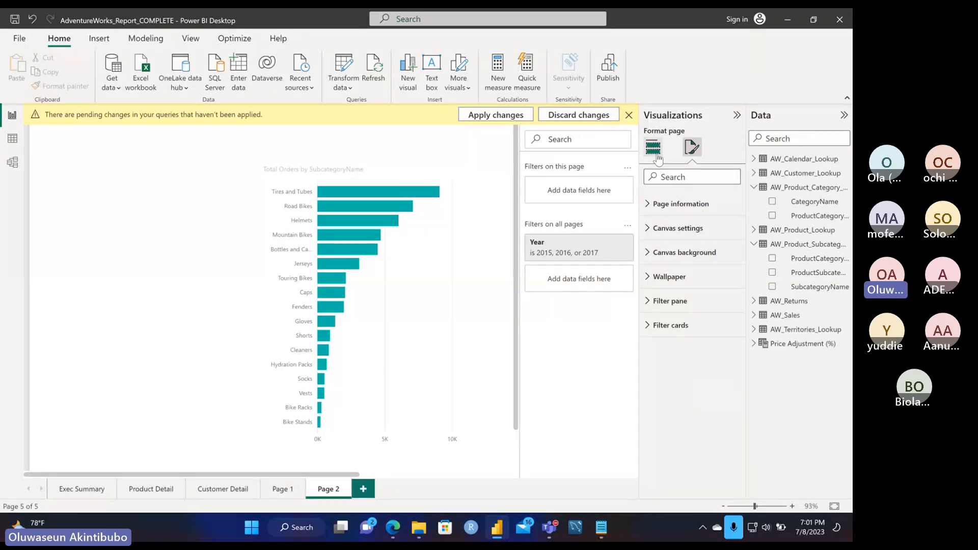
{"action": "left_click", "coordinate": [650, 204]}
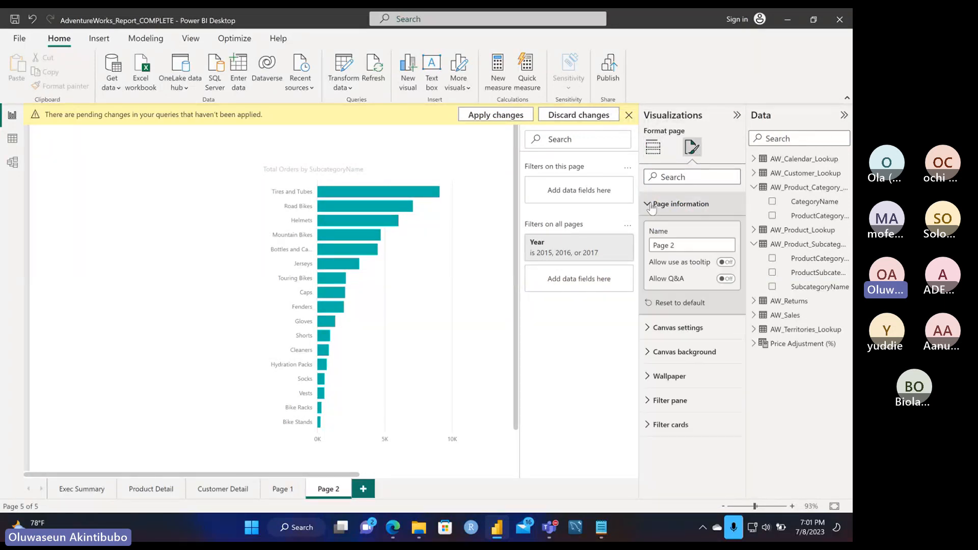
{"action": "left_click", "coordinate": [650, 204]}
{"action": "left_click", "coordinate": [650, 229]}
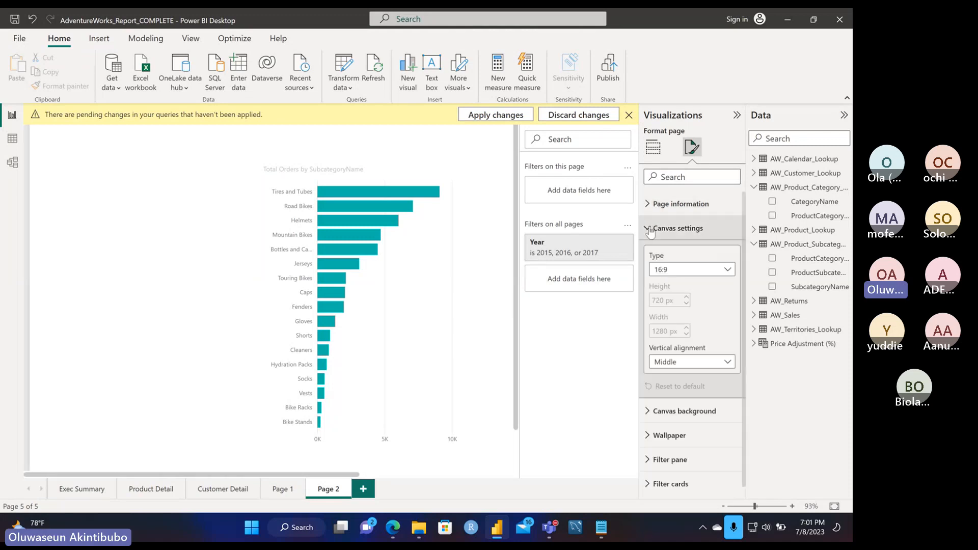
{"action": "left_click", "coordinate": [650, 229]}
{"action": "left_click", "coordinate": [650, 253]}
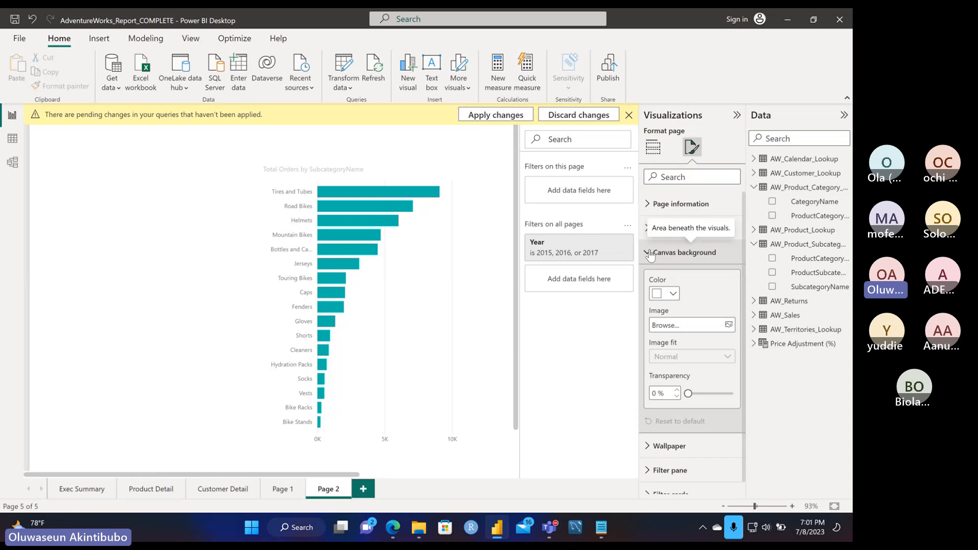
{"action": "left_click", "coordinate": [650, 254]}
{"action": "left_click", "coordinate": [652, 303]}
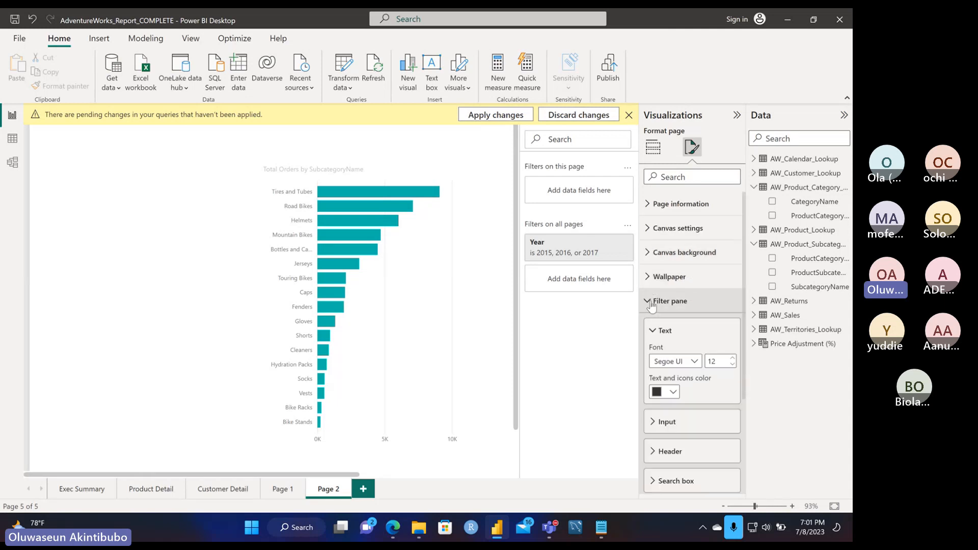
{"action": "left_click", "coordinate": [651, 303]}
{"action": "left_click", "coordinate": [650, 327]}
{"action": "left_click", "coordinate": [651, 327]}
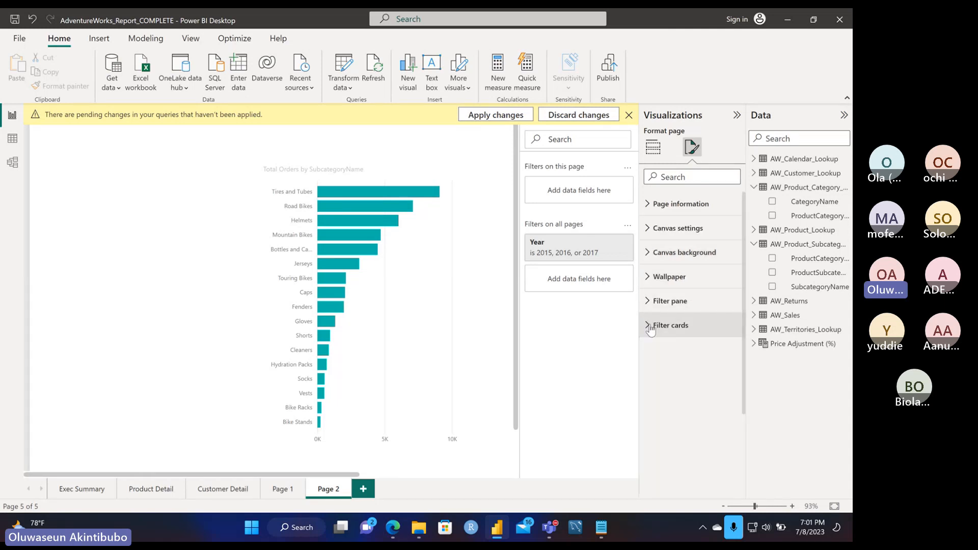
{"action": "left_click", "coordinate": [655, 153]}
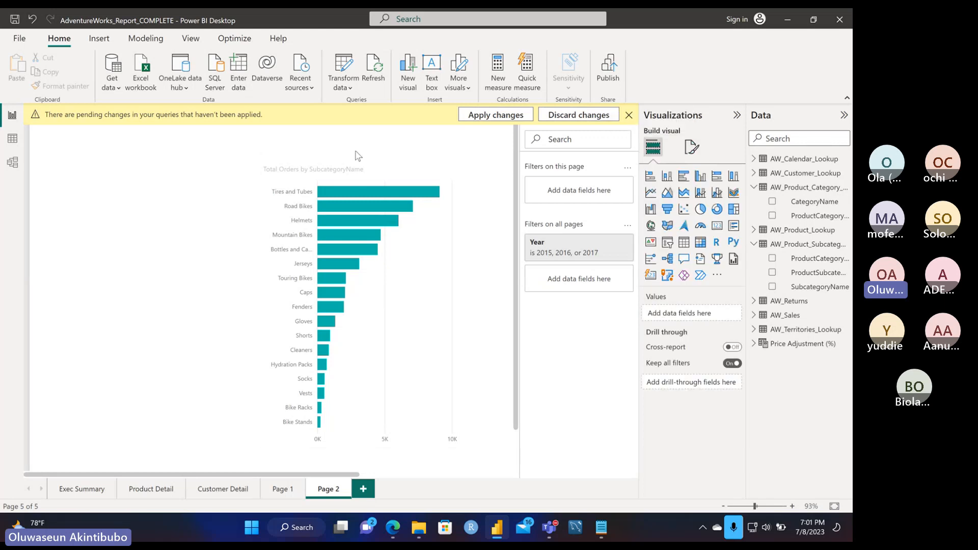
- Move the subcategory bar chart to the lower-left area of Page 2 and deselect it
{"action": "left_click_drag", "start_coordinate": [755, 506], "coordinate": [741, 506]}
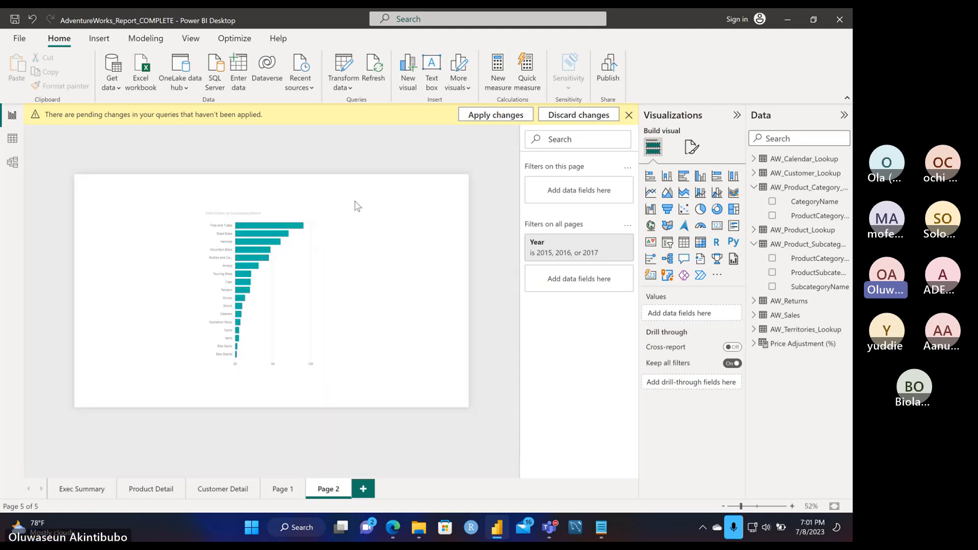
{"action": "left_click_drag", "start_coordinate": [741, 506], "coordinate": [749, 506]}
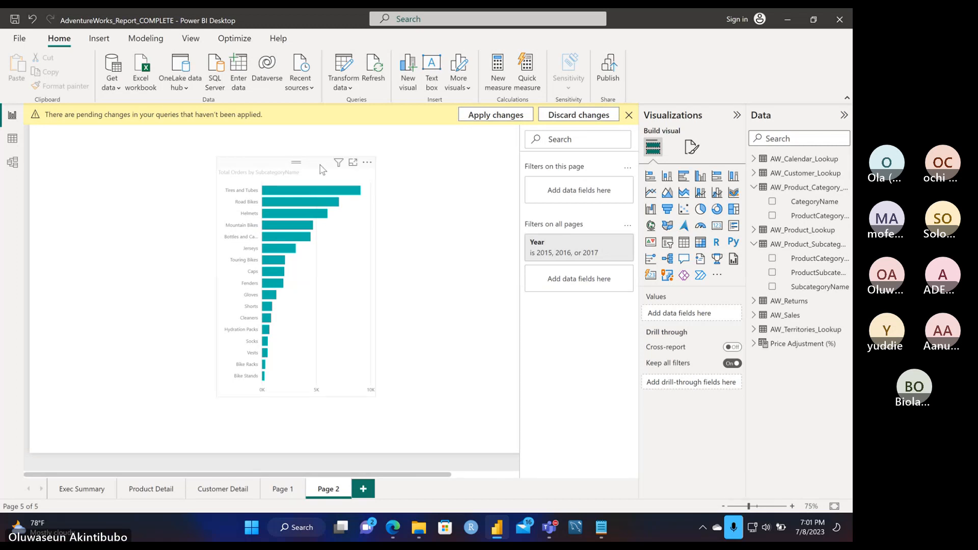
{"action": "left_click_drag", "start_coordinate": [320, 165], "coordinate": [151, 246]}
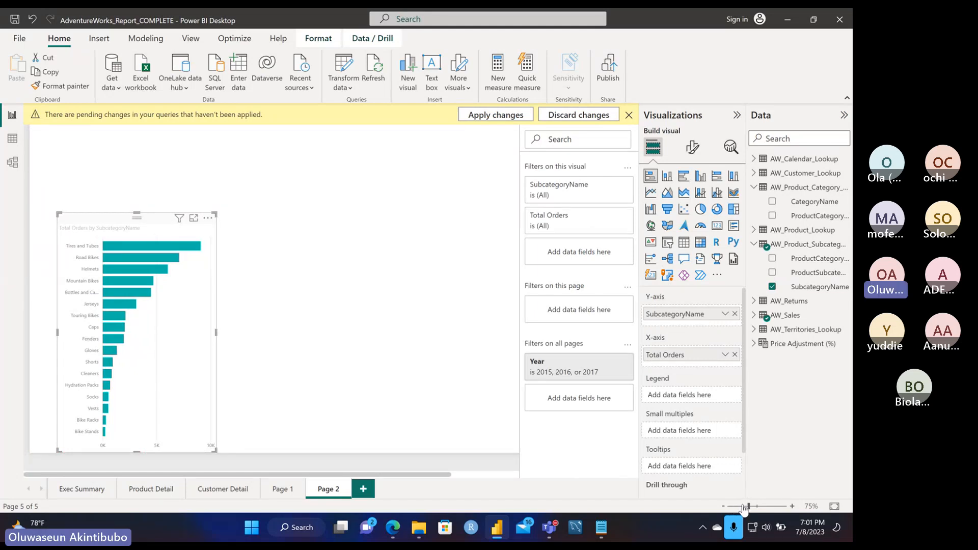
{"action": "left_click", "coordinate": [724, 506]}
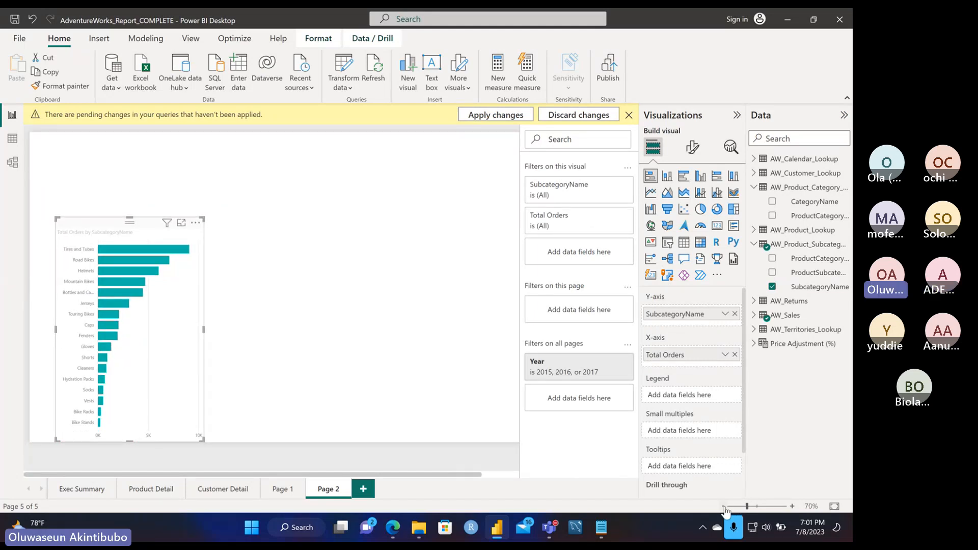
{"action": "left_click", "coordinate": [724, 507]}
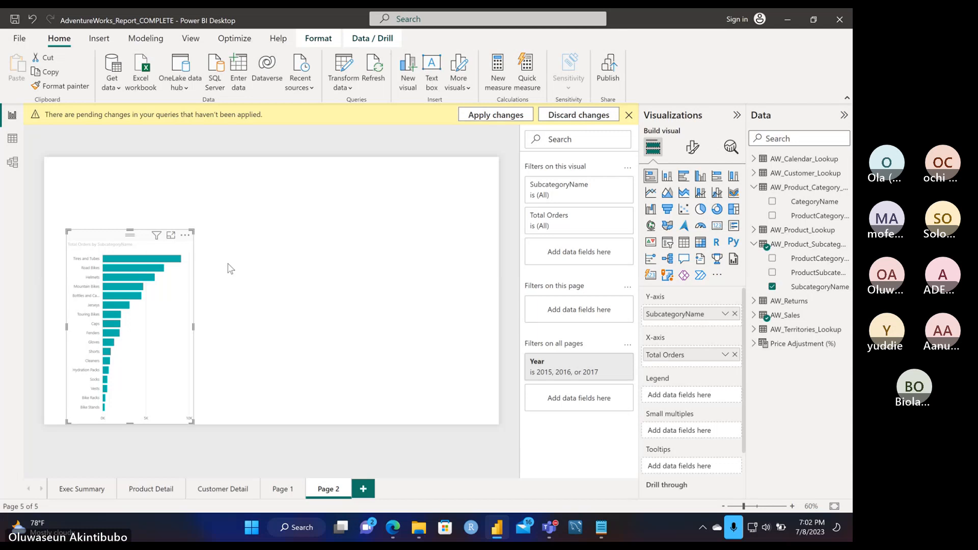
{"action": "left_click", "coordinate": [237, 331]}
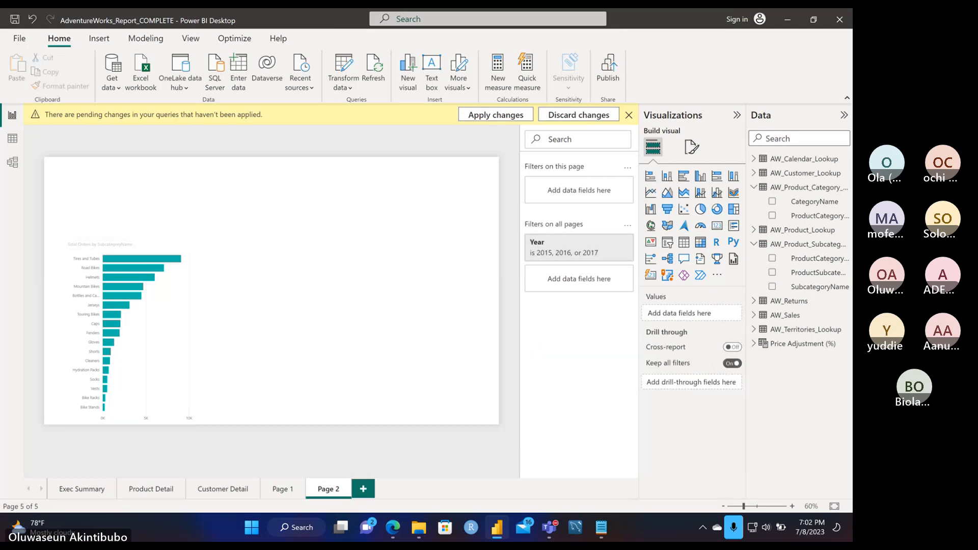
{"action": "left_click", "coordinate": [749, 506]}
- Narrow the subcategory bar chart from its right edge and place it in the lower-left corner of the page
{"action": "mouse_move", "coordinate": [157, 219]}
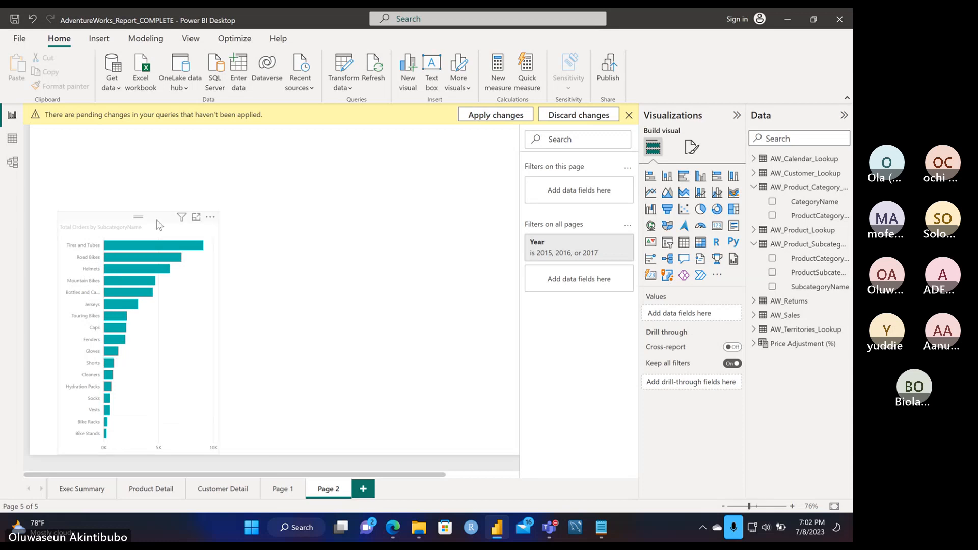
{"action": "left_click", "coordinate": [146, 219]}
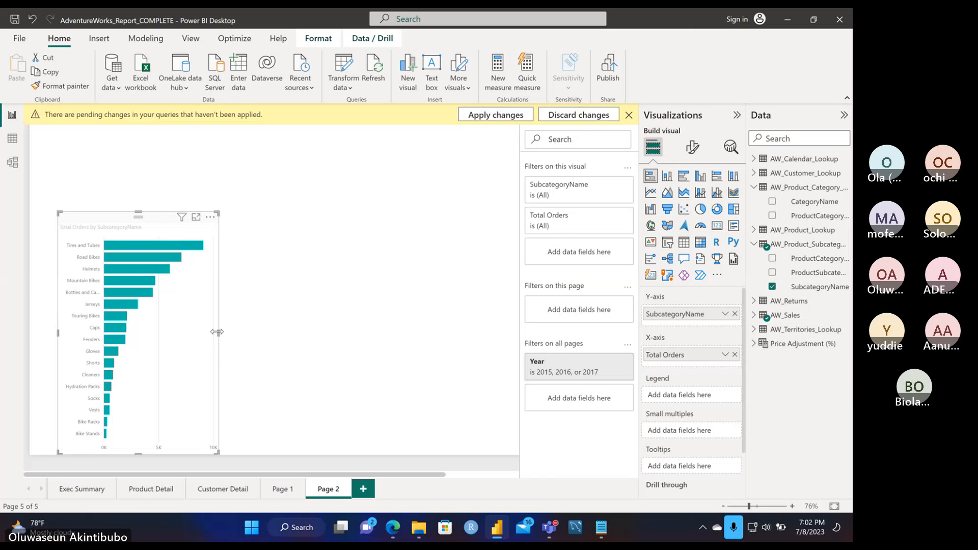
{"action": "left_click_drag", "start_coordinate": [215, 336], "coordinate": [167, 340]}
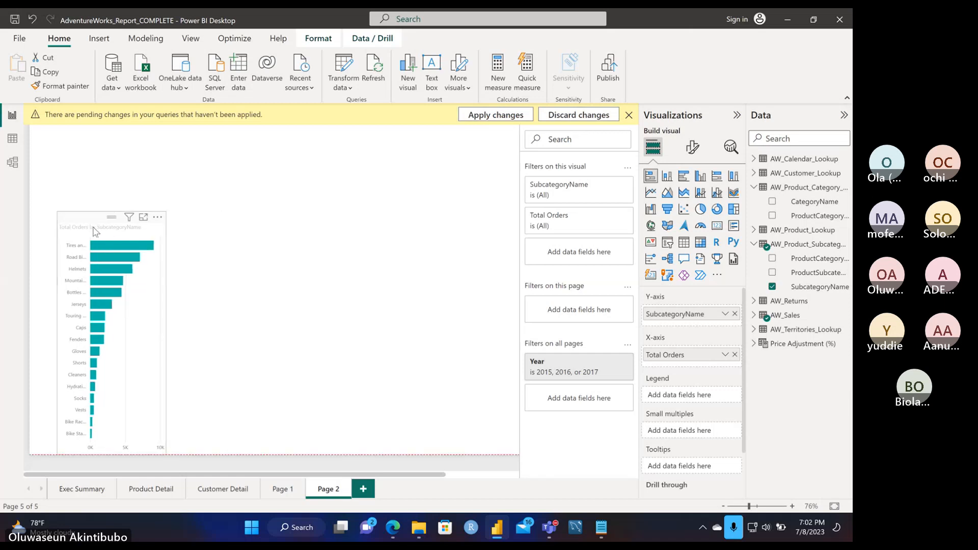
{"action": "left_click_drag", "start_coordinate": [111, 214], "coordinate": [75, 238]}
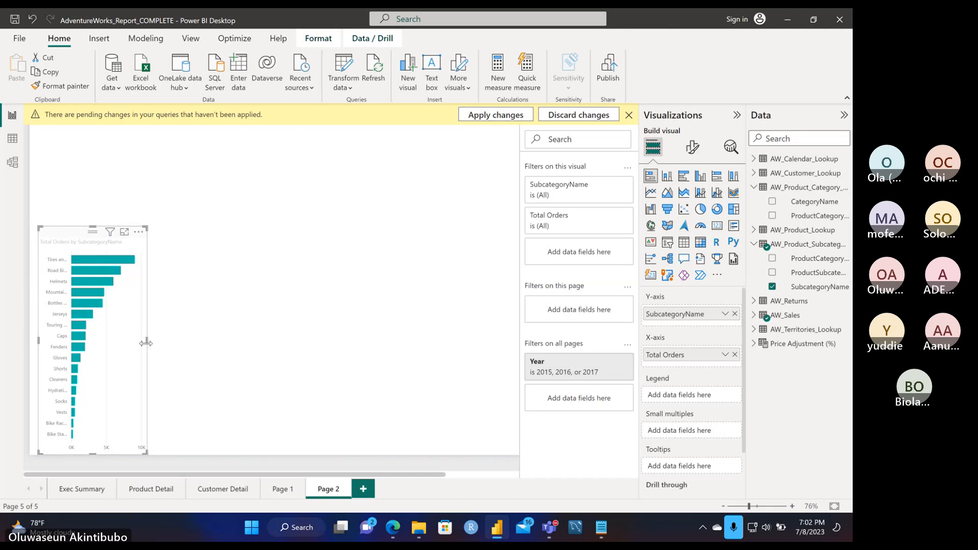
{"action": "left_click_drag", "start_coordinate": [147, 345], "coordinate": [145, 344]}
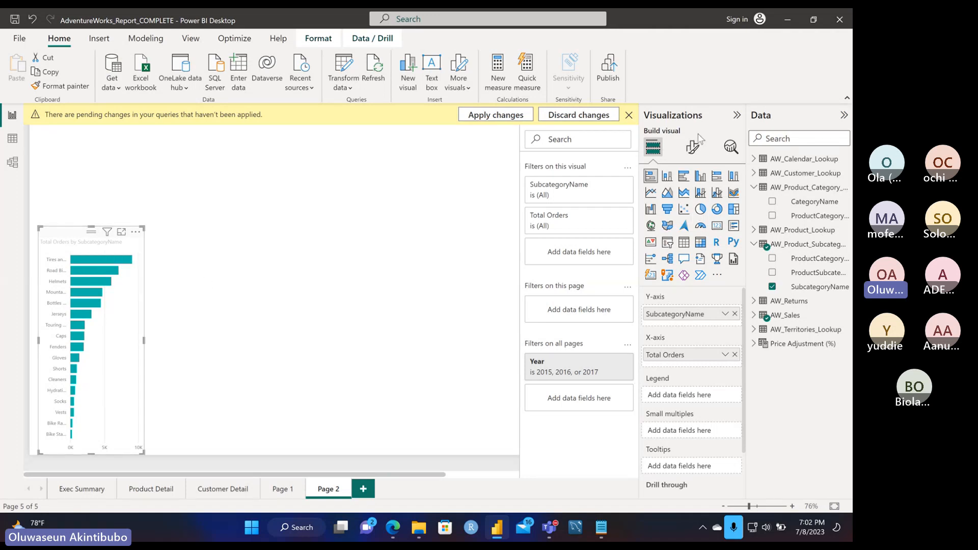
- Try the bar chart with its Y-axis turned off, and turn the Y-axis back on
{"action": "left_click", "coordinate": [692, 149]}
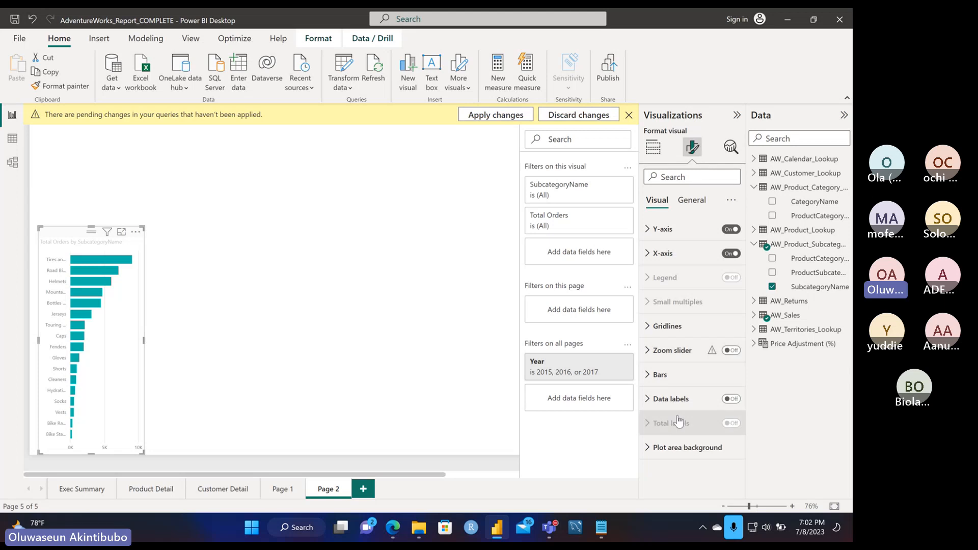
{"action": "left_click", "coordinate": [730, 229]}
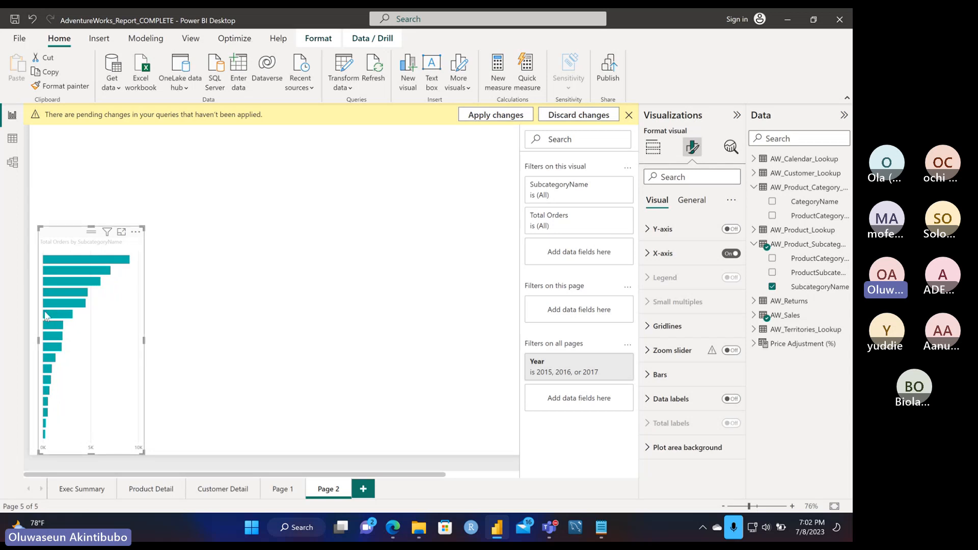
{"action": "left_click", "coordinate": [731, 229]}
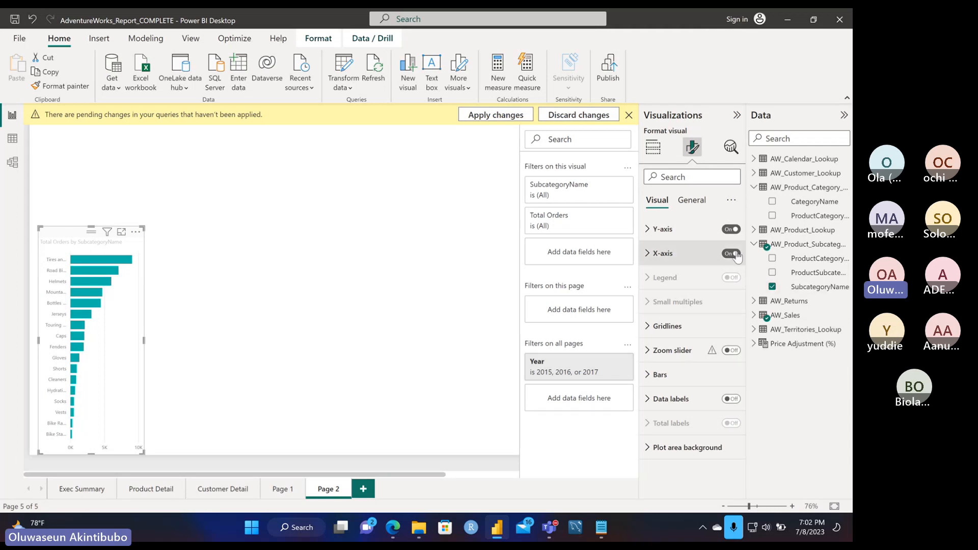
- Turn off the bar chart's X-axis and enlarge the chart toward the upper right of the page, comparing it with the X-axis on
{"action": "left_click", "coordinate": [732, 254]}
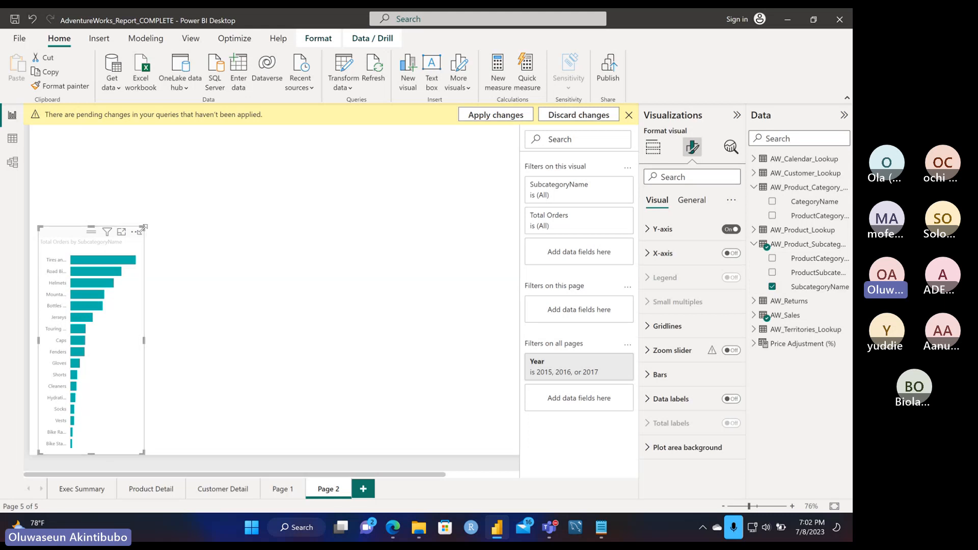
{"action": "left_click_drag", "start_coordinate": [144, 227], "coordinate": [377, 148]}
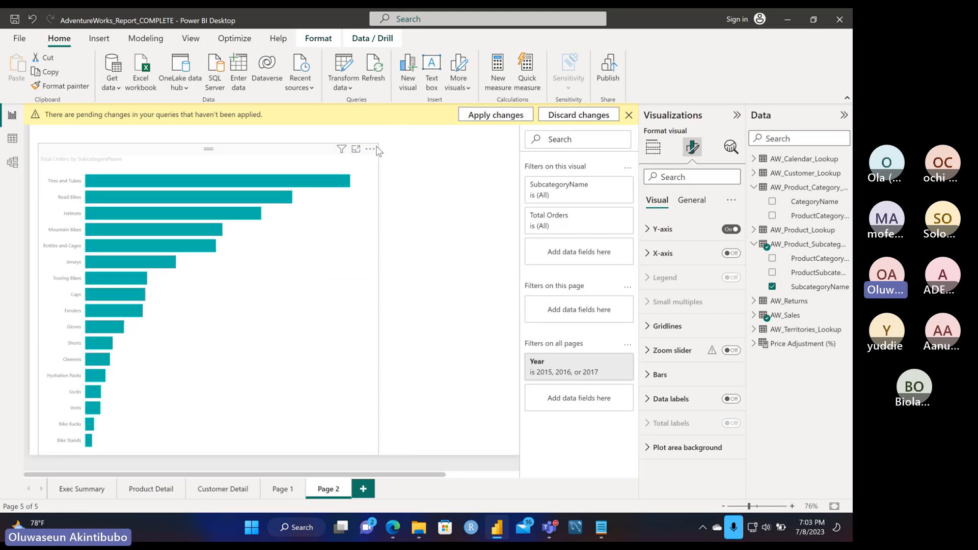
{"action": "left_click", "coordinate": [732, 254]}
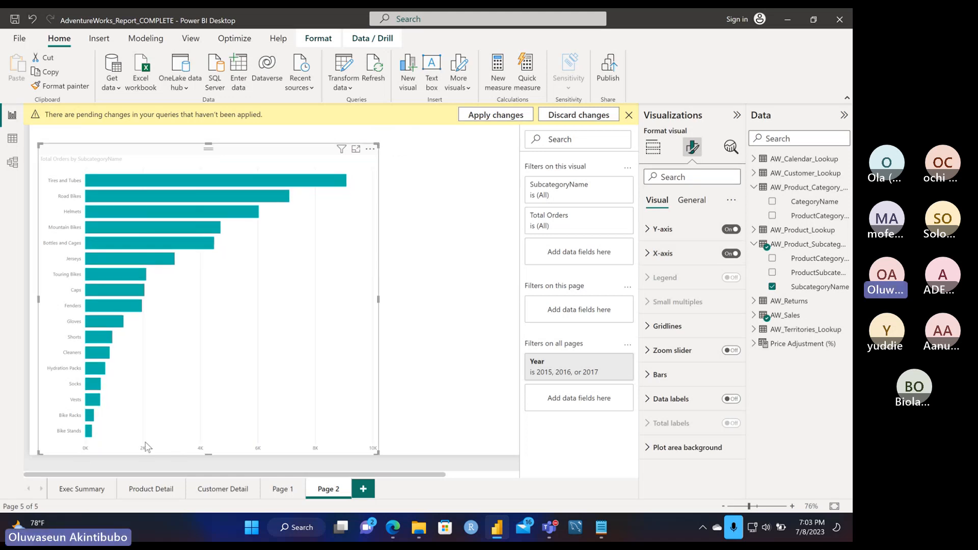
{"action": "left_click", "coordinate": [729, 254]}
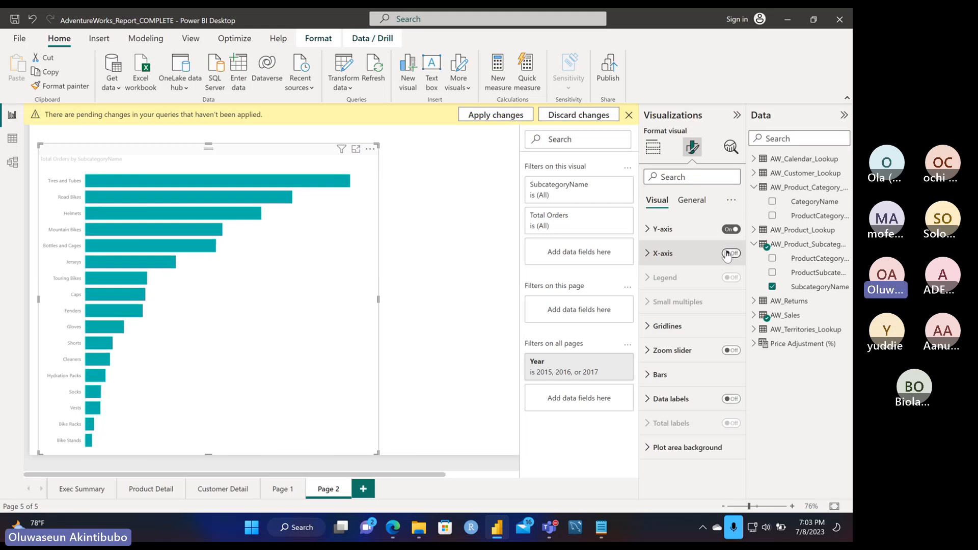
- Examine the bar chart's Vertical gridlines settings and collapse them
{"action": "left_click", "coordinate": [660, 327]}
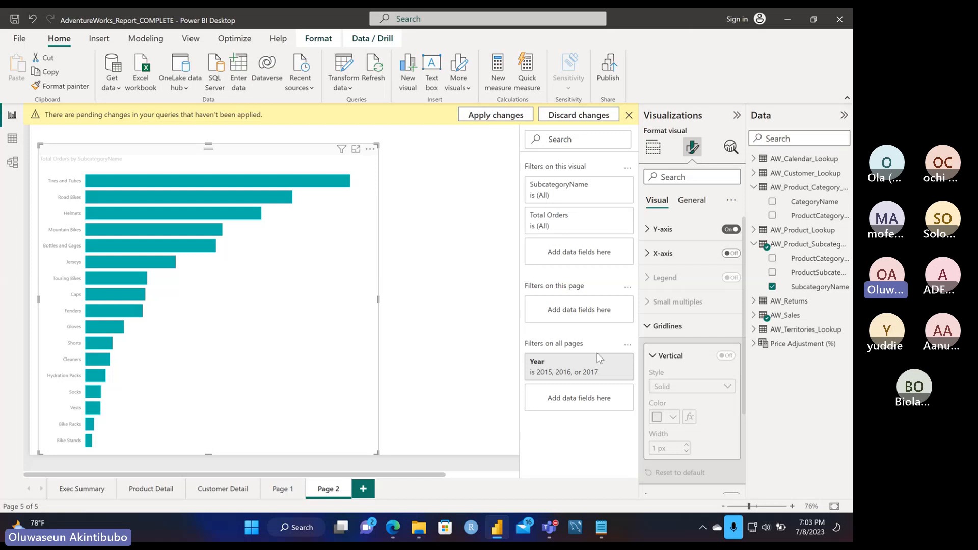
{"action": "left_click", "coordinate": [654, 357]}
{"action": "scroll", "coordinate": [656, 360], "scroll_direction": "down", "scroll_amount": 1}
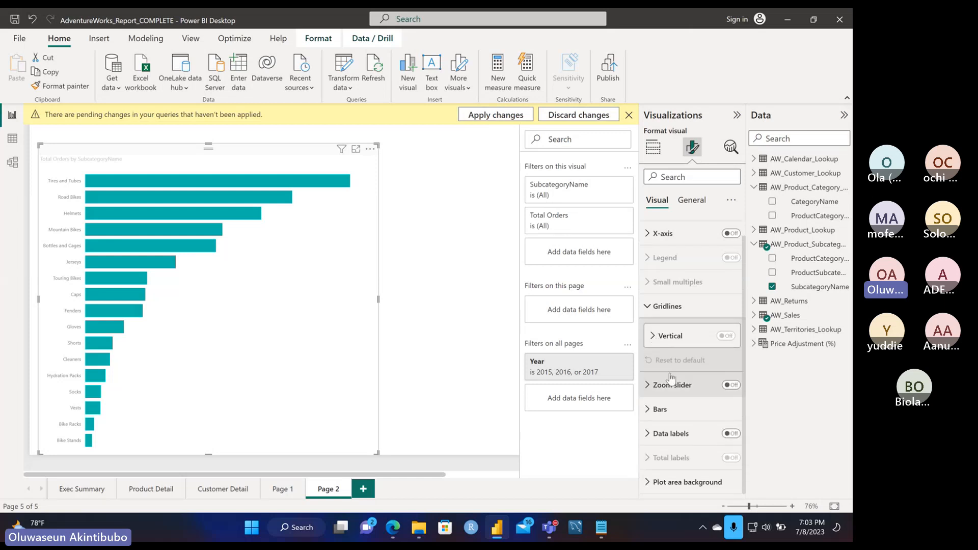
- Try coral red and mauve as the default bar color, and restore the teal color
{"action": "left_click", "coordinate": [652, 411]}
{"action": "scroll", "coordinate": [672, 428], "scroll_direction": "down", "scroll_amount": 2}
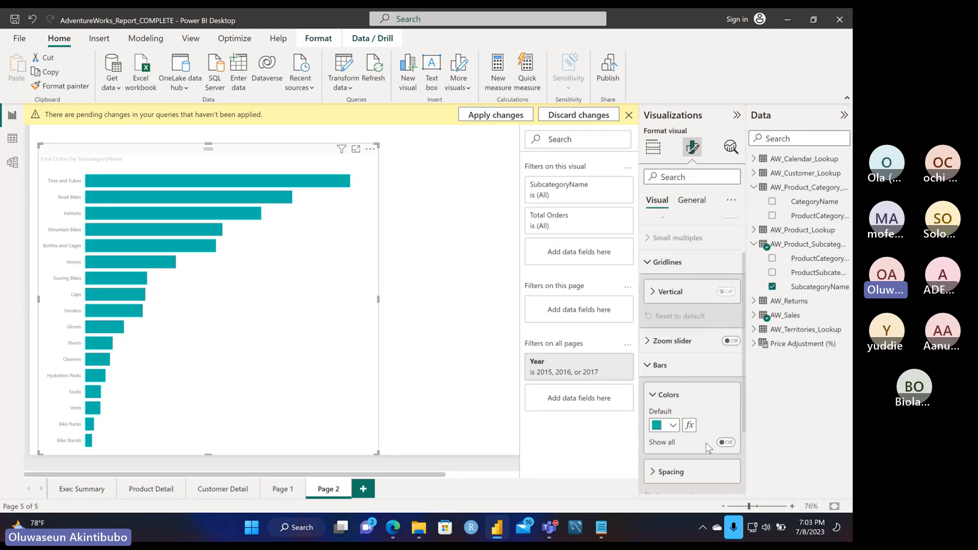
{"action": "left_click", "coordinate": [671, 423]}
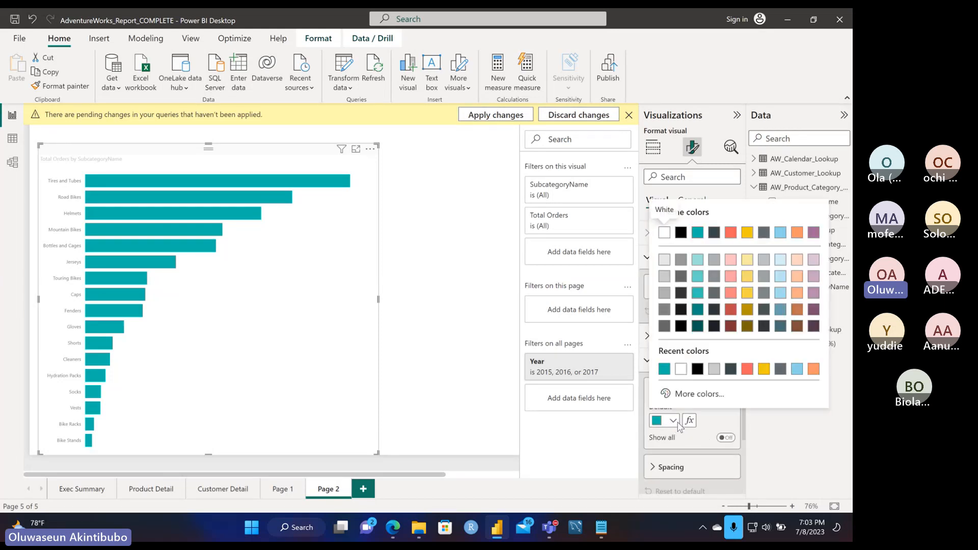
{"action": "left_click", "coordinate": [752, 369]}
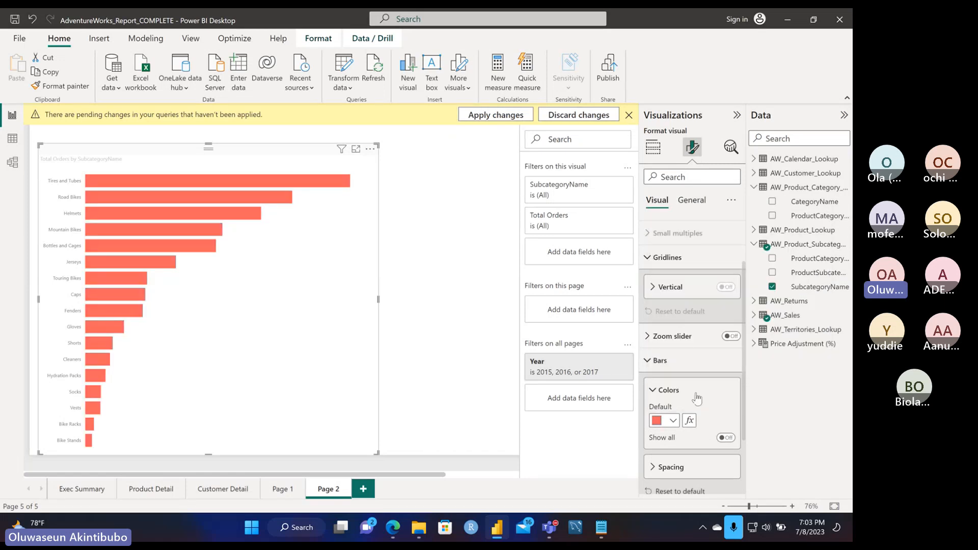
{"action": "left_click", "coordinate": [673, 421]}
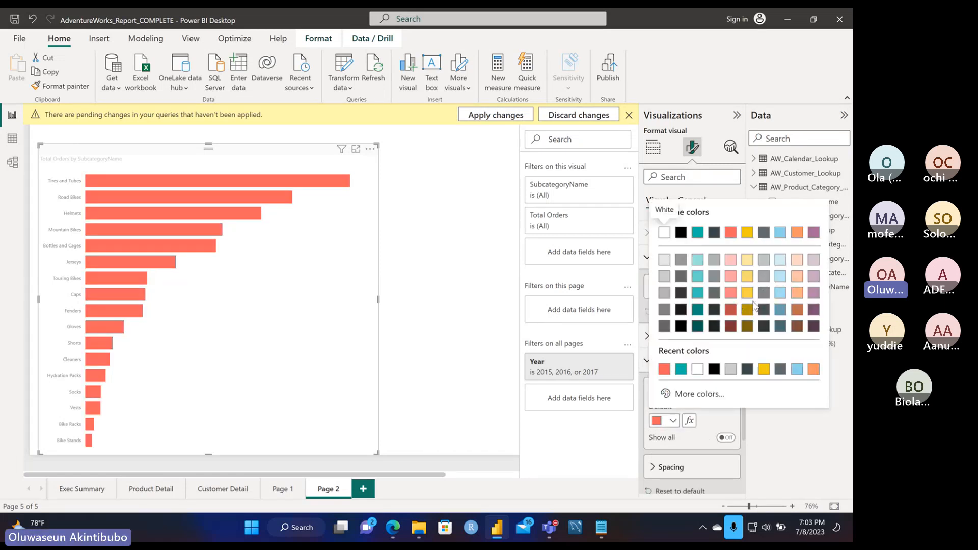
{"action": "left_click", "coordinate": [813, 294]}
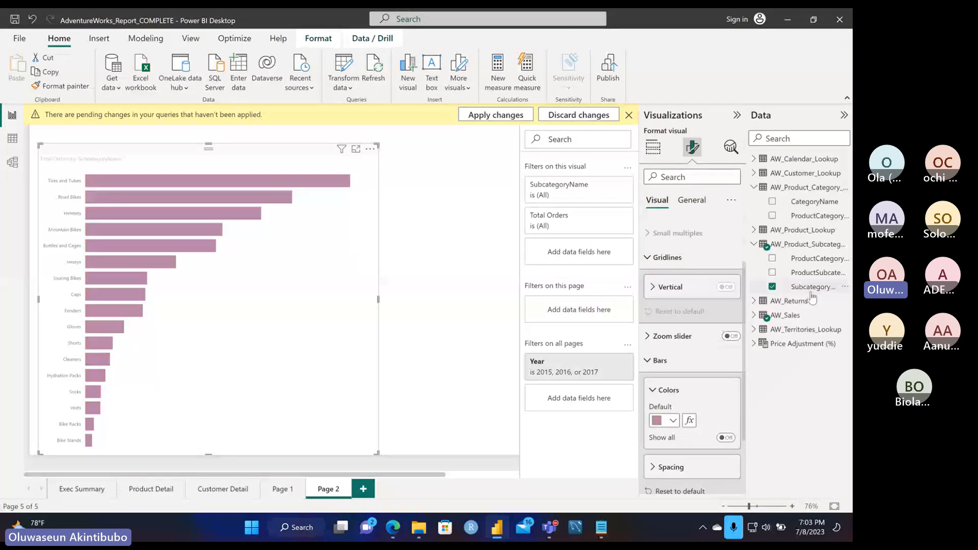
{"action": "left_click", "coordinate": [673, 421]}
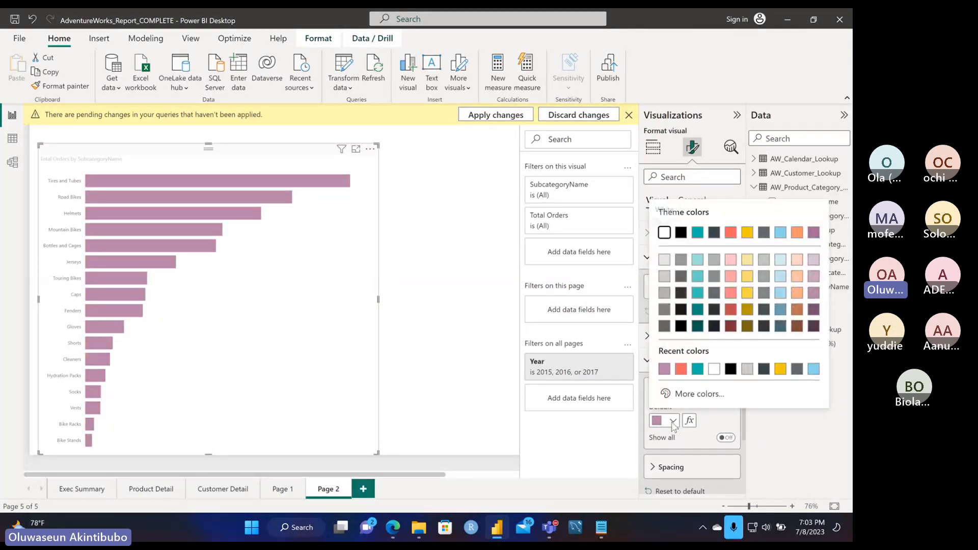
{"action": "left_click", "coordinate": [697, 375]}
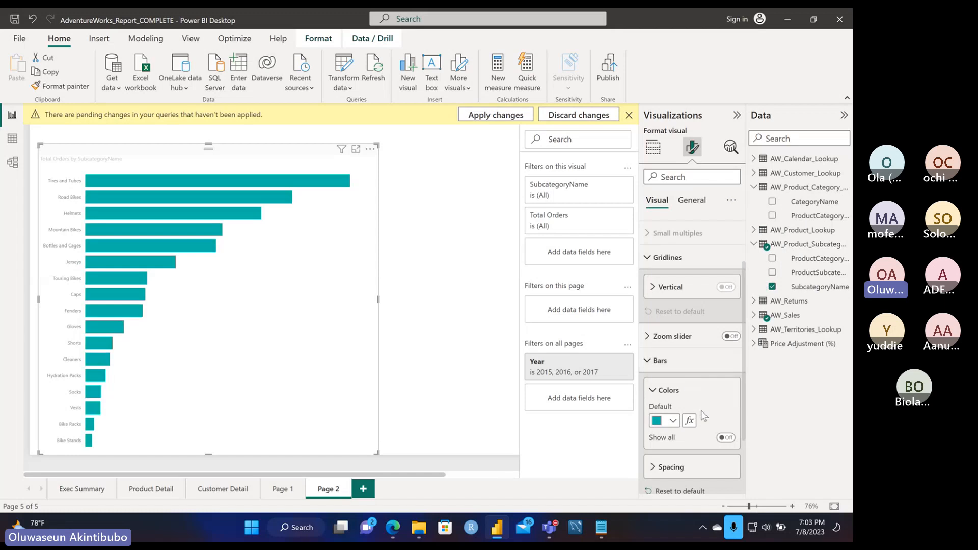
- Examine the bars' Spacing settings for inner padding and minimum category width, and collapse them
{"action": "scroll", "coordinate": [701, 411], "scroll_direction": "down", "scroll_amount": 3}
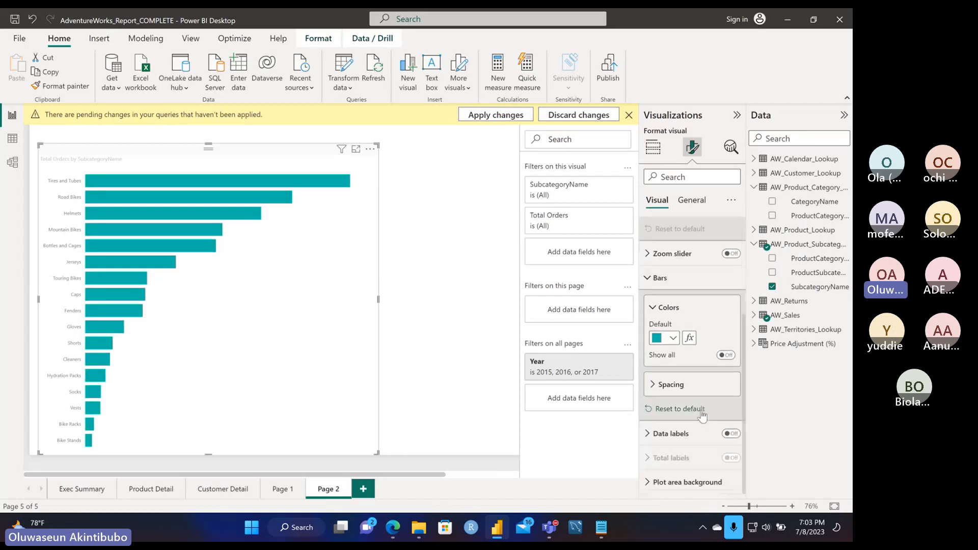
{"action": "left_click", "coordinate": [656, 386]}
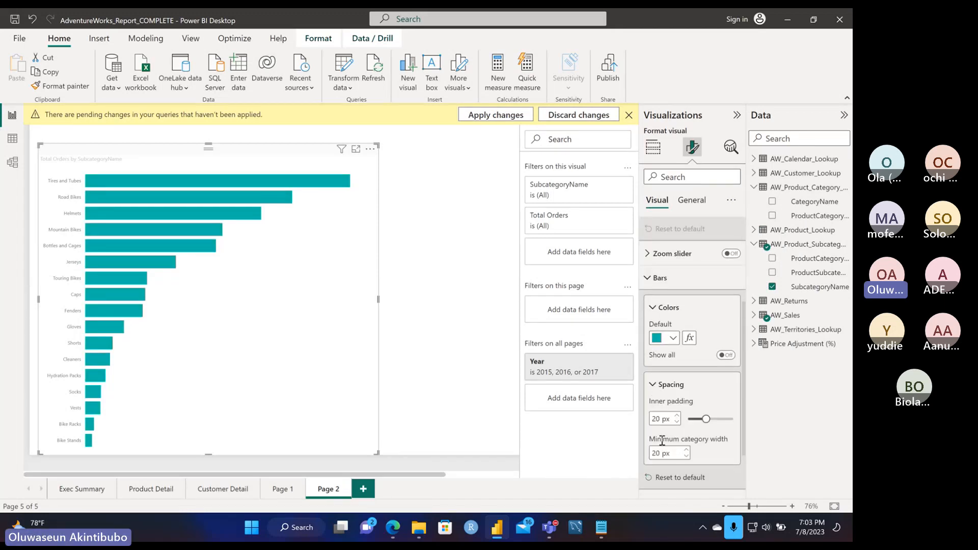
{"action": "left_click", "coordinate": [657, 385]}
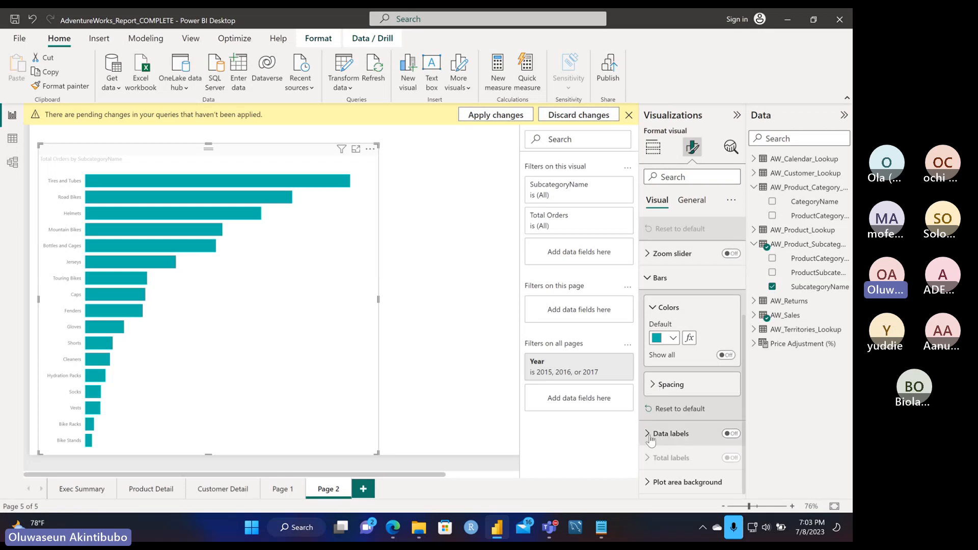
- Turn on data labels for all series of the bar chart and set their position to Outside end
{"action": "left_click", "coordinate": [669, 434]}
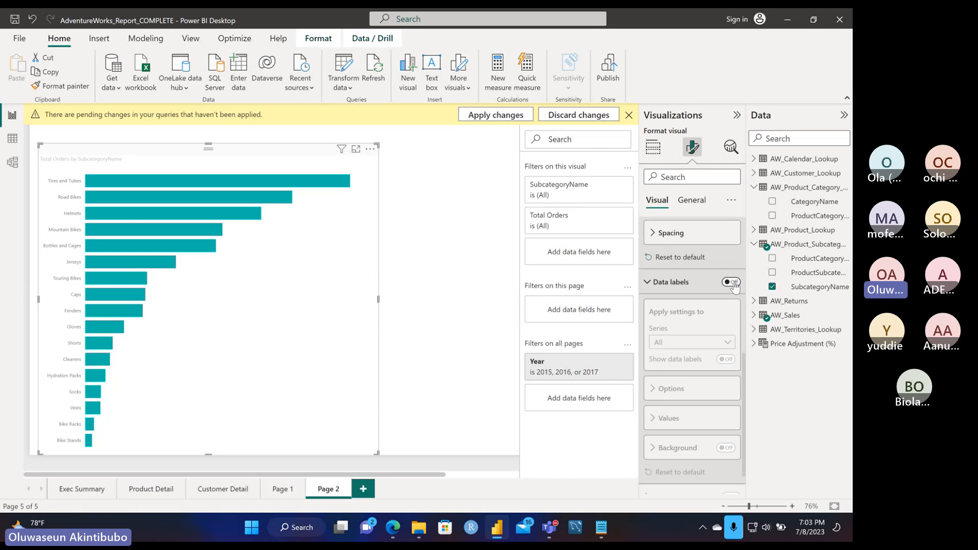
{"action": "left_click", "coordinate": [732, 282]}
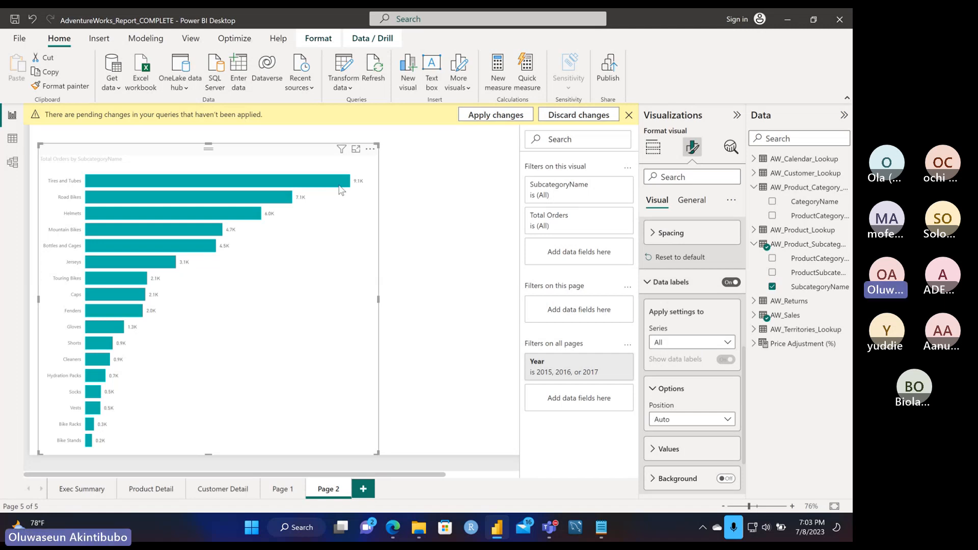
{"action": "left_click", "coordinate": [729, 345]}
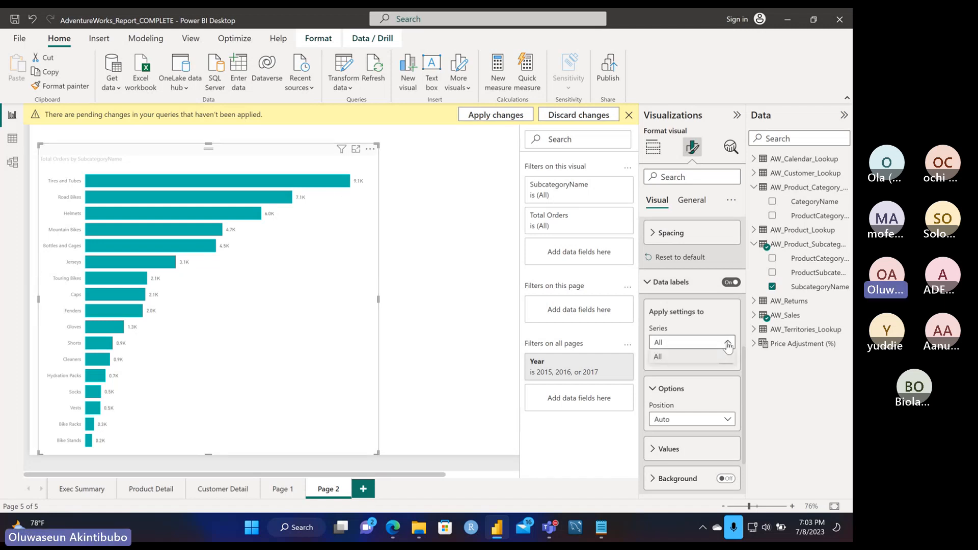
{"action": "left_click", "coordinate": [698, 358]}
{"action": "left_click", "coordinate": [692, 419]}
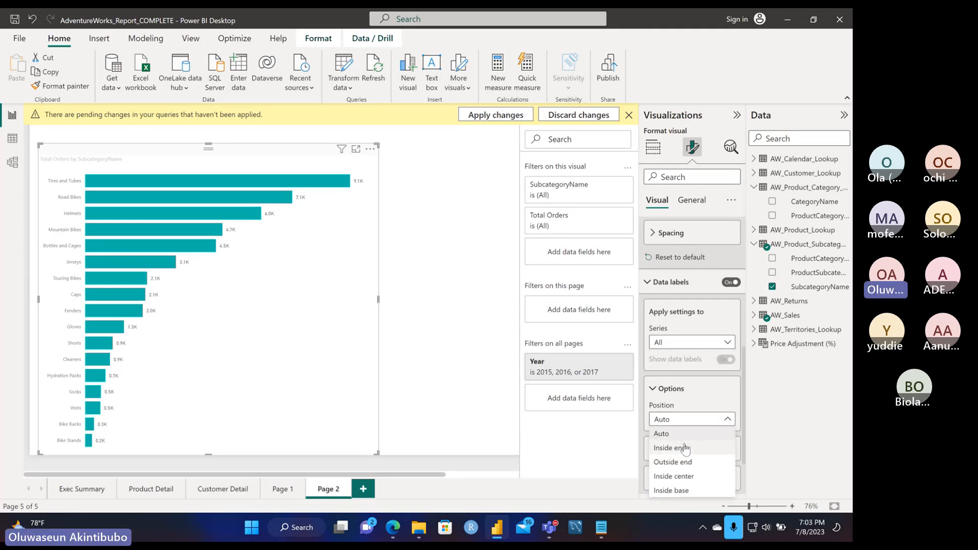
{"action": "left_click", "coordinate": [681, 463]}
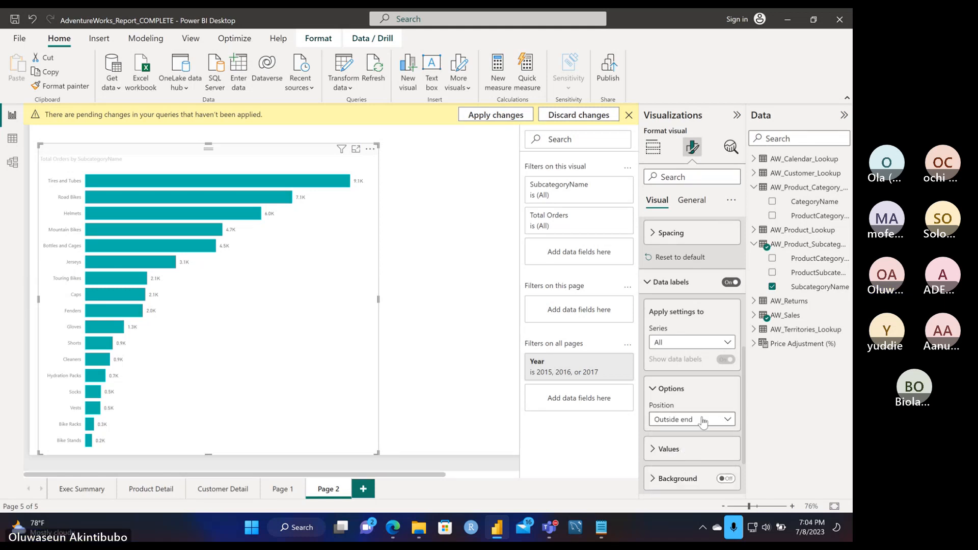
- Turn on the data labels' background and set their position to Inside end after comparing it with Outside end
{"action": "left_click", "coordinate": [682, 419]}
{"action": "left_click", "coordinate": [683, 461]}
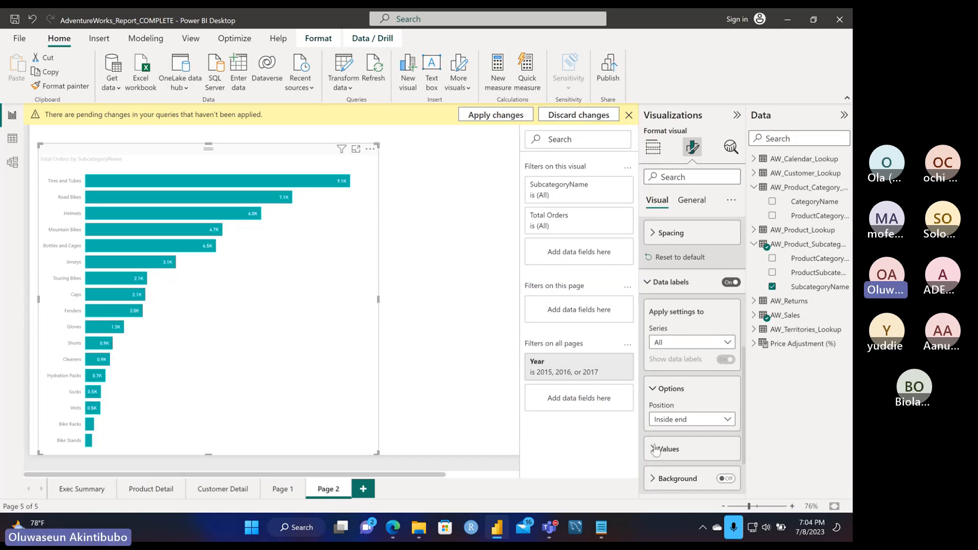
{"action": "left_click", "coordinate": [726, 479]}
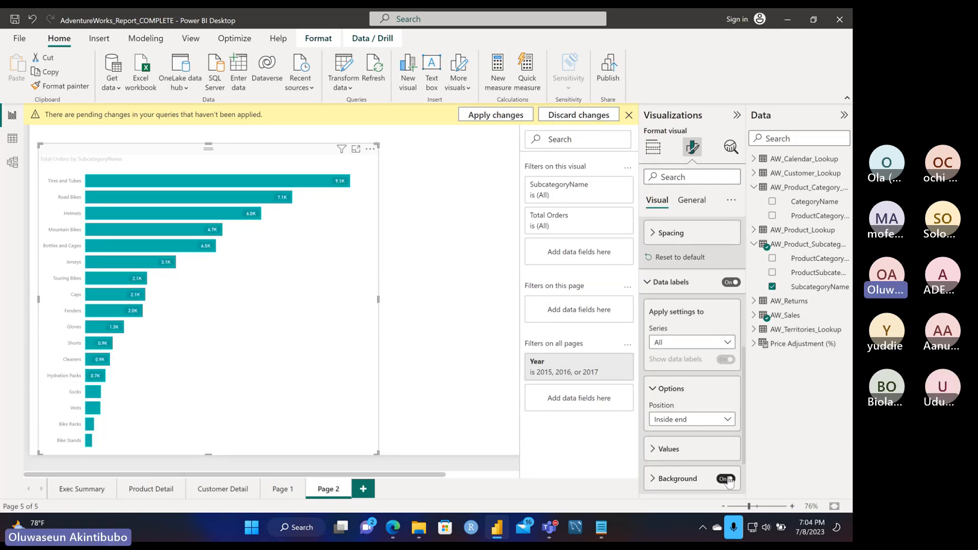
{"action": "left_click", "coordinate": [706, 422]}
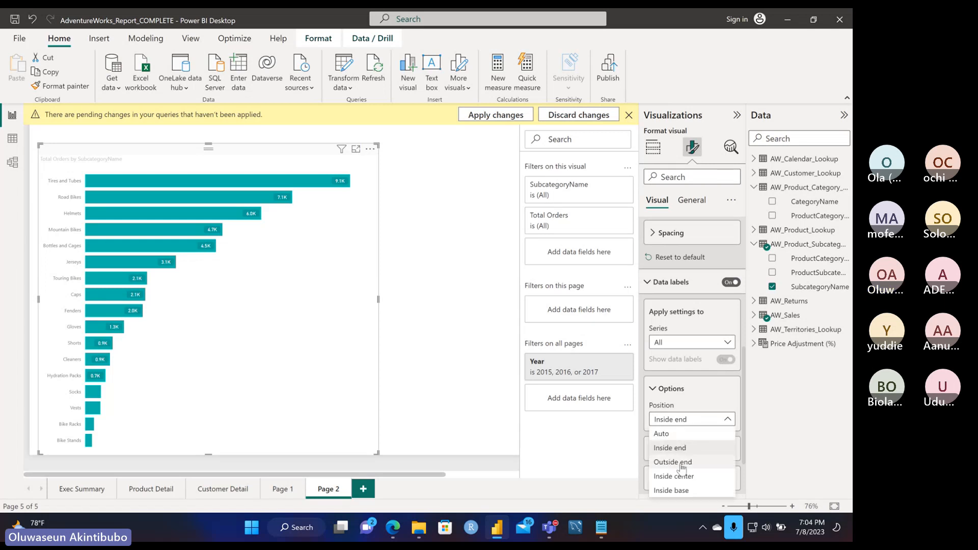
{"action": "left_click", "coordinate": [682, 461]}
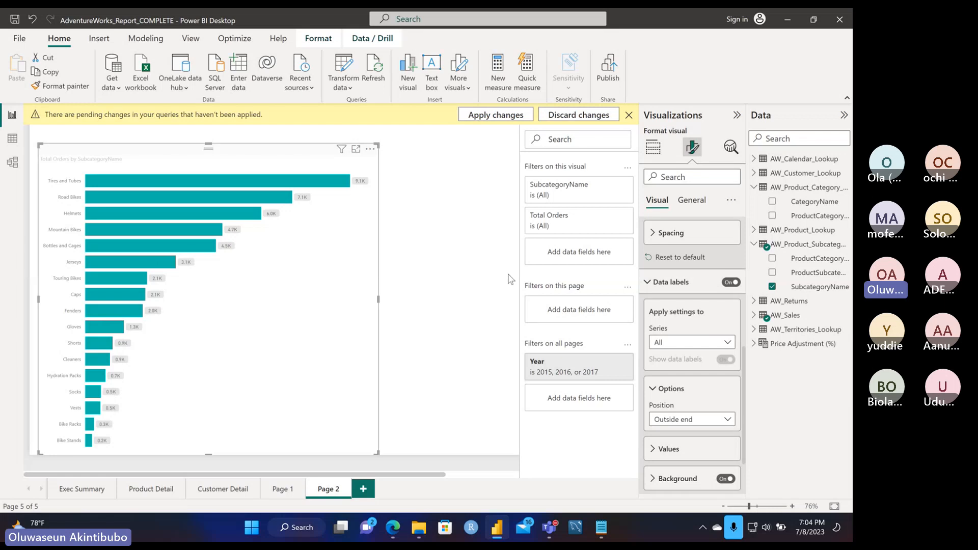
{"action": "left_click", "coordinate": [703, 423]}
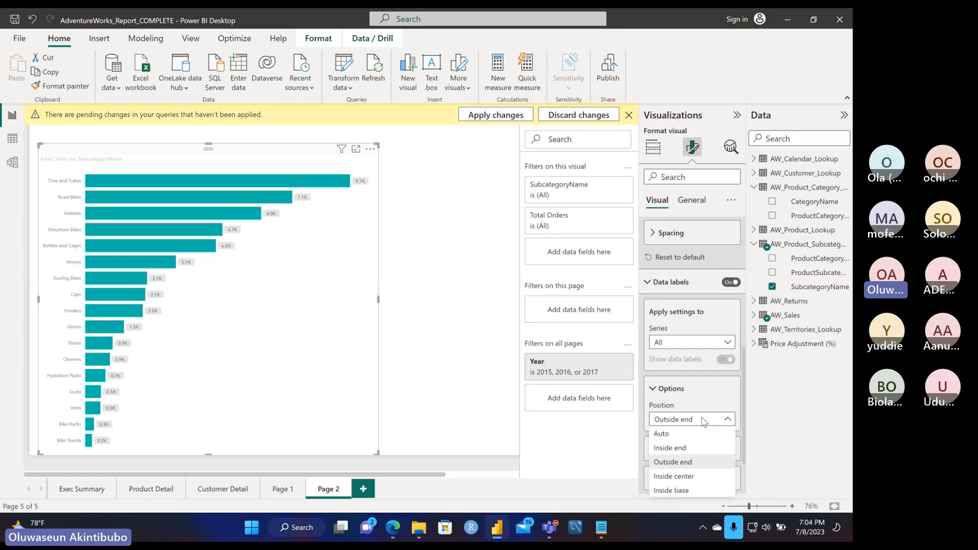
{"action": "left_click", "coordinate": [683, 458]}
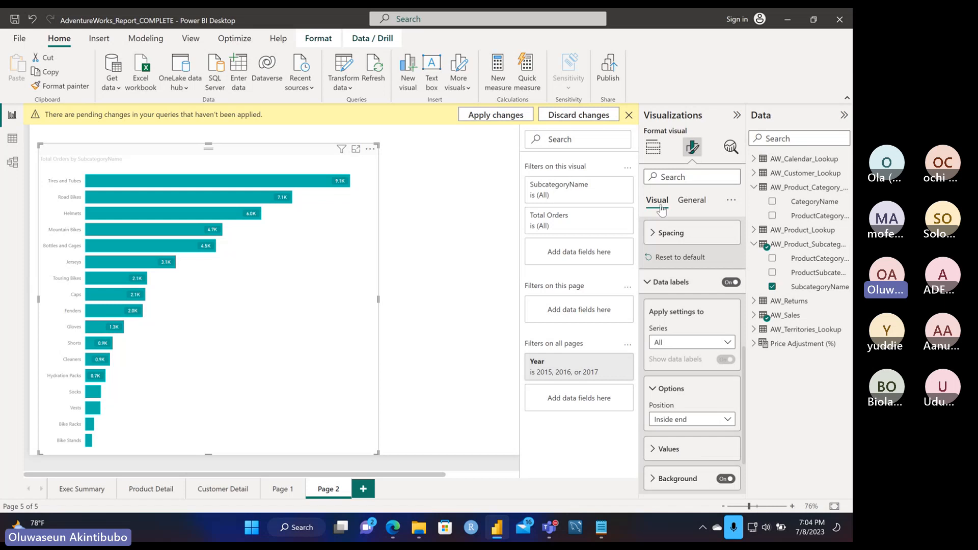
- Make the bar chart slightly shorter and wider, and switch its title off and back on
{"action": "scroll", "coordinate": [681, 352], "scroll_direction": "up", "scroll_amount": 5}
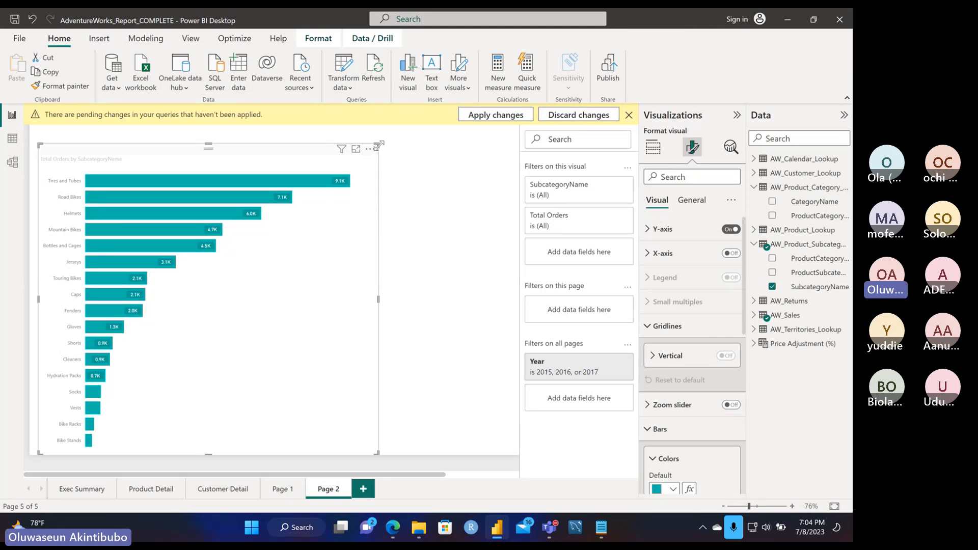
{"action": "mouse_move", "coordinate": [379, 145]}
{"action": "left_mouse_down"}
{"action": "mouse_move", "coordinate": [306, 206]}
{"action": "mouse_move", "coordinate": [370, 178]}
{"action": "mouse_move", "coordinate": [386, 159]}
{"action": "left_mouse_up"}
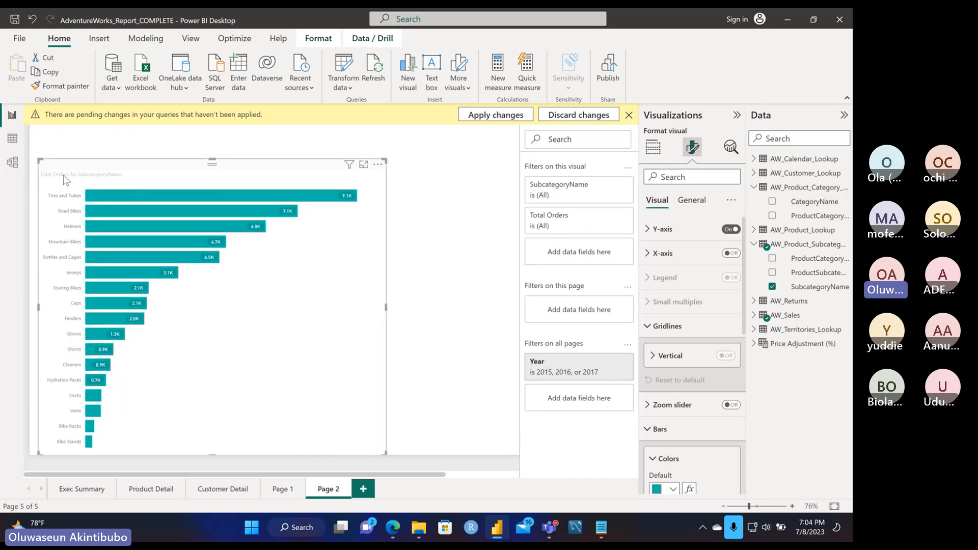
{"action": "left_click", "coordinate": [689, 201]}
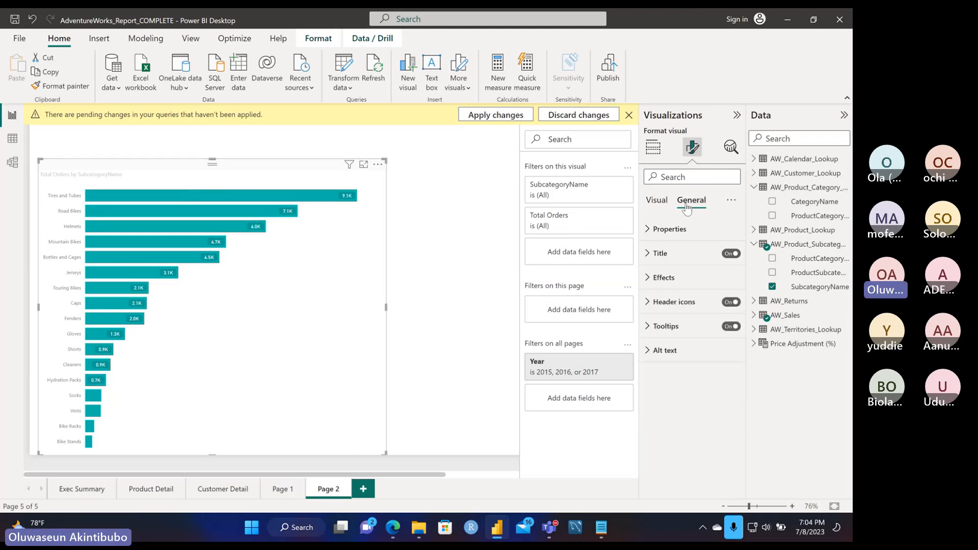
{"action": "left_click", "coordinate": [728, 254]}
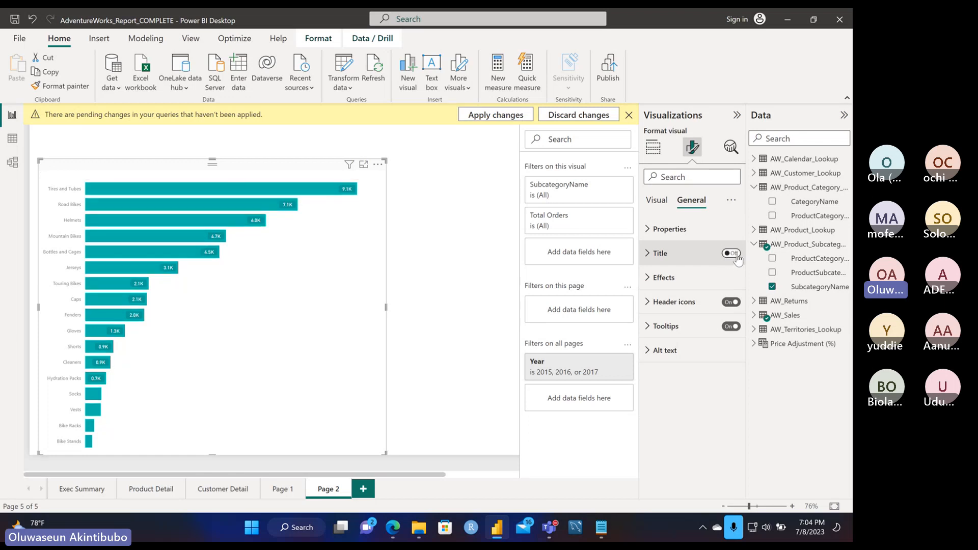
{"action": "left_click", "coordinate": [736, 257]}
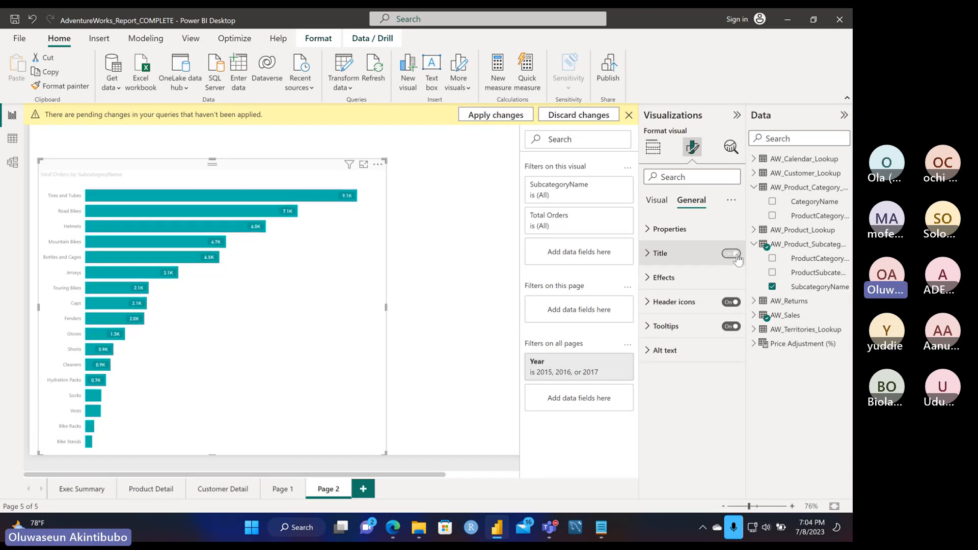
- Set the bar chart's title text to black and bold
{"action": "left_click", "coordinate": [648, 254]}
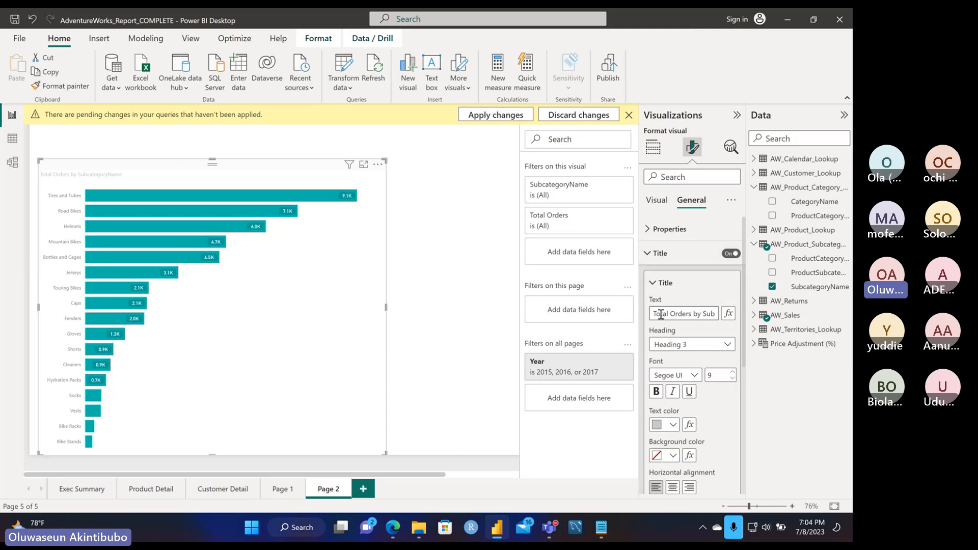
{"action": "left_click_drag", "start_coordinate": [656, 314], "coordinate": [634, 302]}
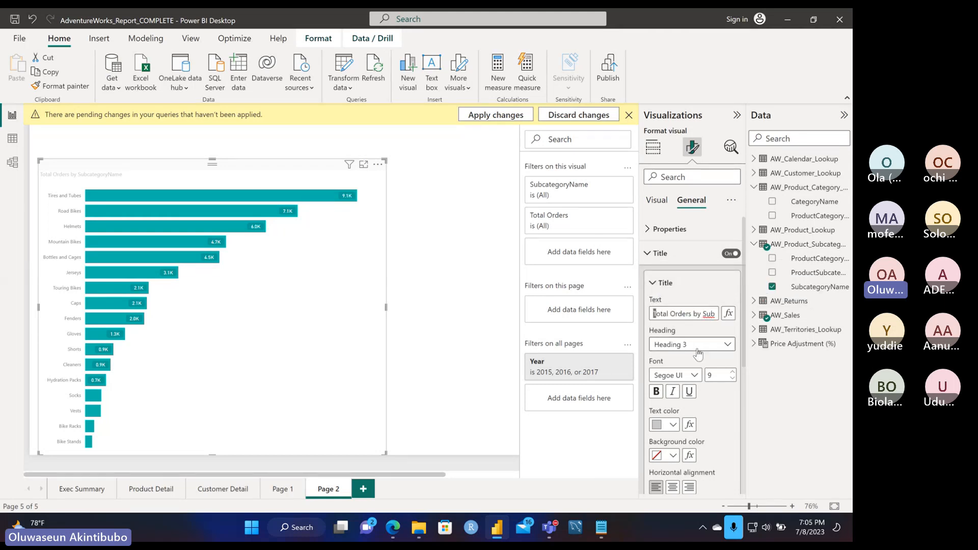
{"action": "left_click", "coordinate": [657, 426]}
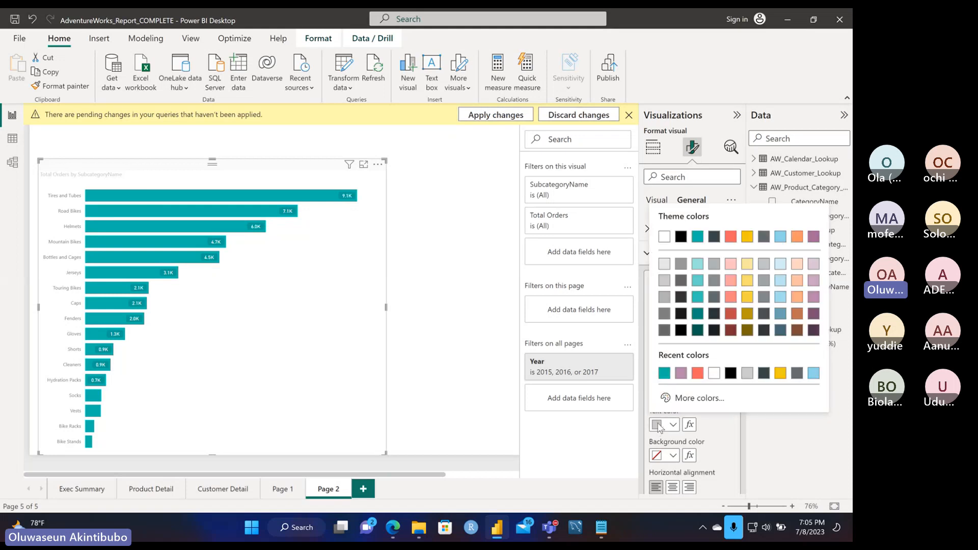
{"action": "left_click", "coordinate": [732, 374]}
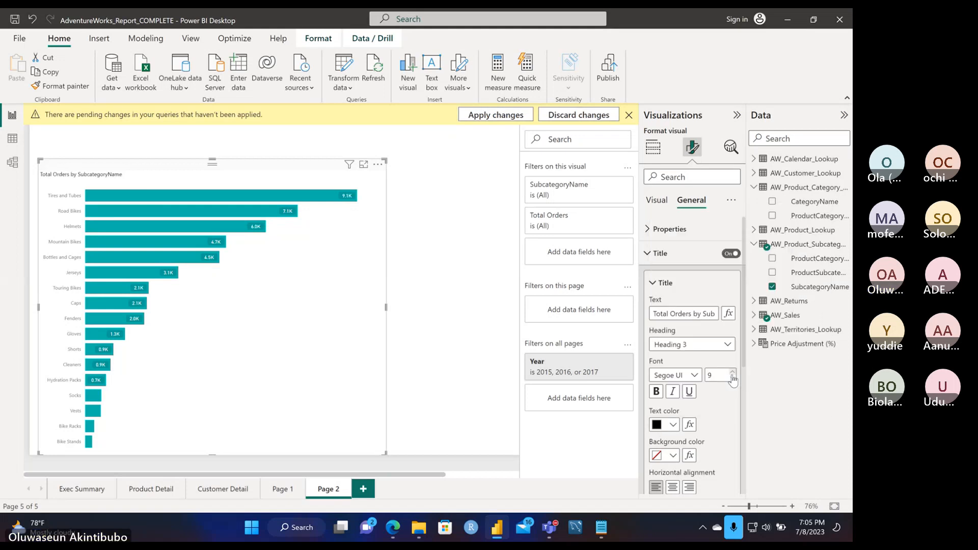
{"action": "left_click", "coordinate": [657, 392]}
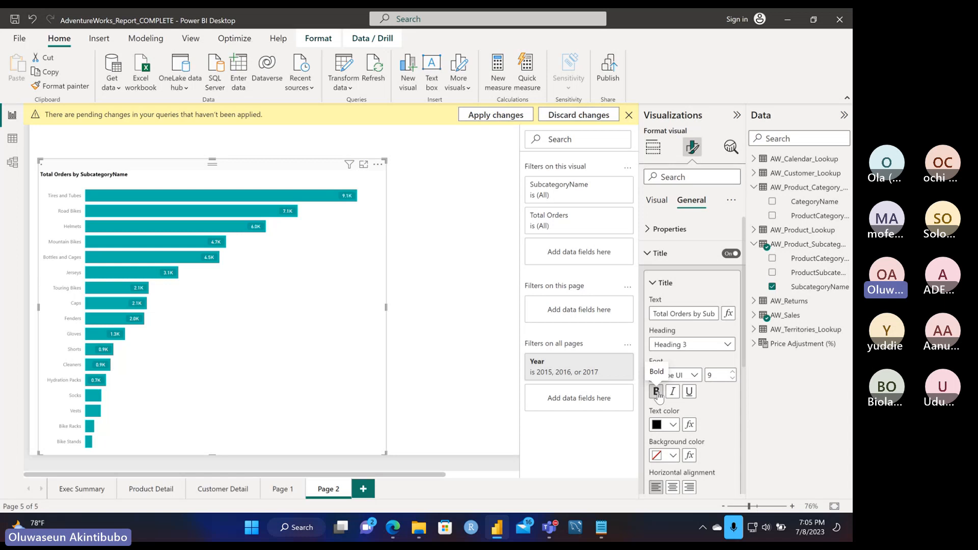
- Give the chart title a light gray background, center it, and set its font size to 11
{"action": "left_click", "coordinate": [659, 455]}
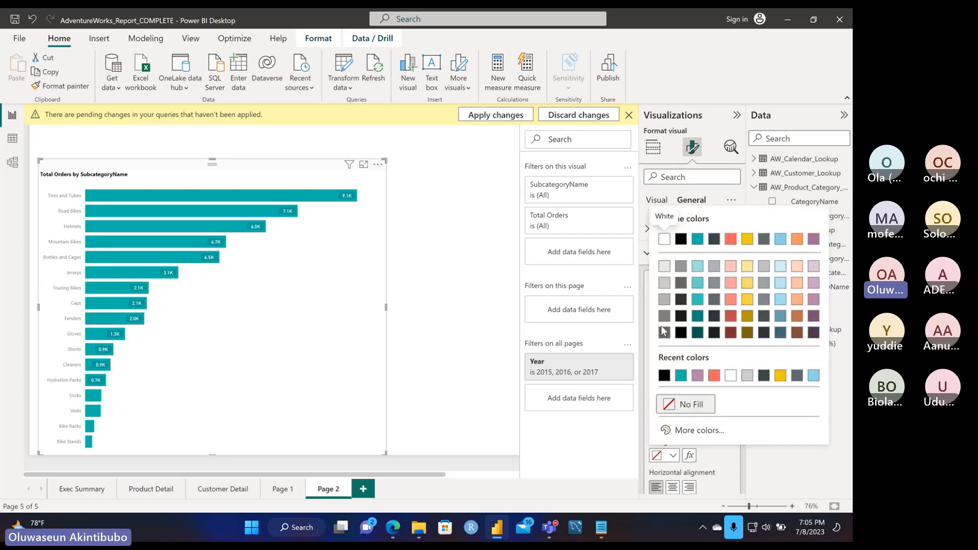
{"action": "left_click", "coordinate": [664, 267]}
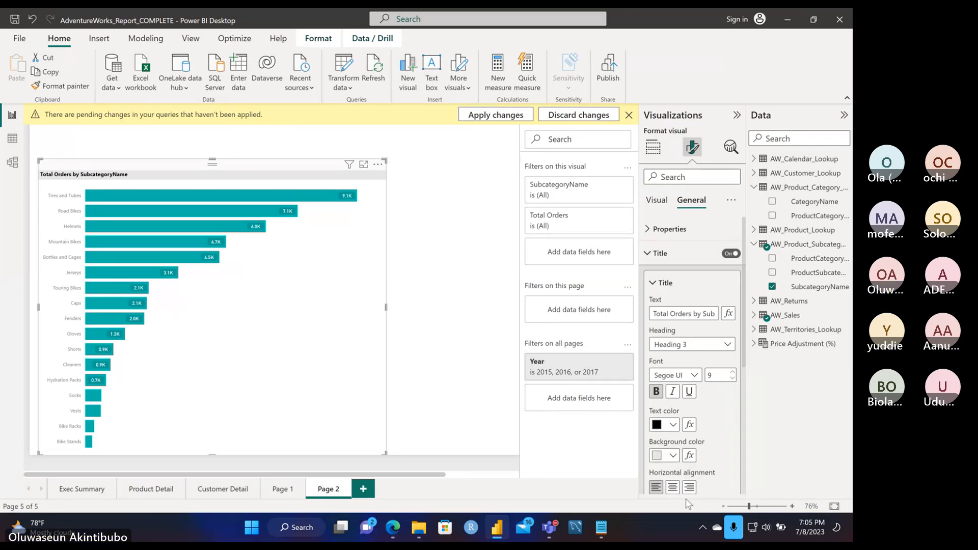
{"action": "left_click", "coordinate": [674, 489]}
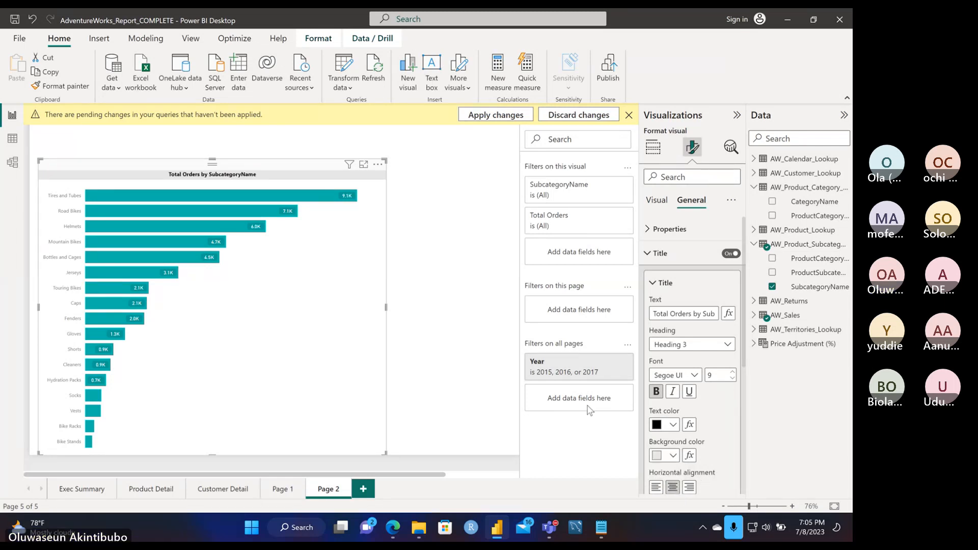
{"action": "left_click", "coordinate": [733, 372]}
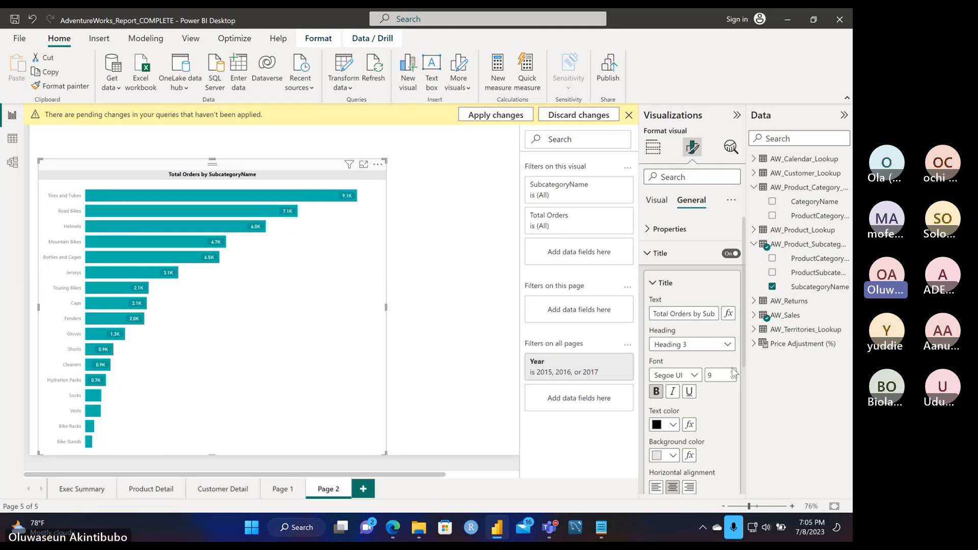
{"action": "left_click", "coordinate": [733, 372]}
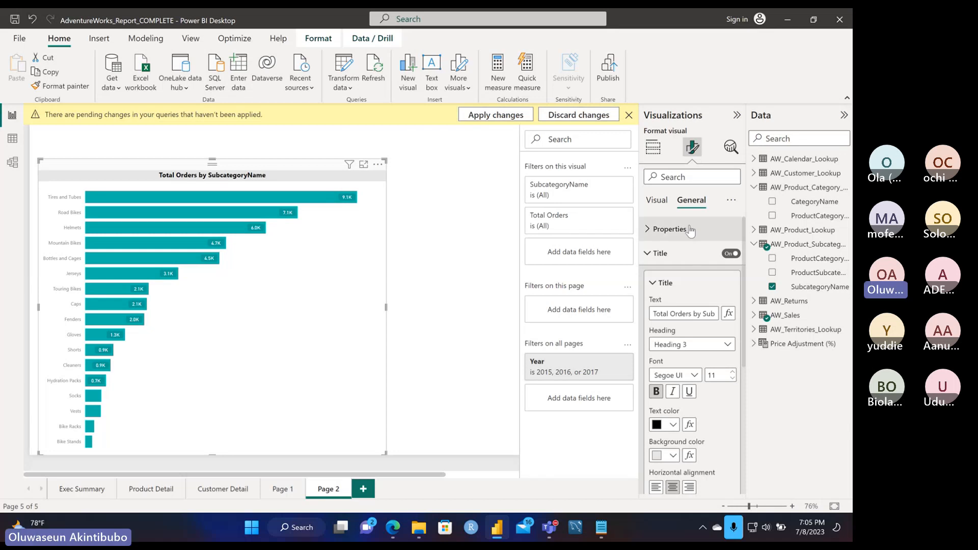
{"action": "left_click", "coordinate": [653, 284]}
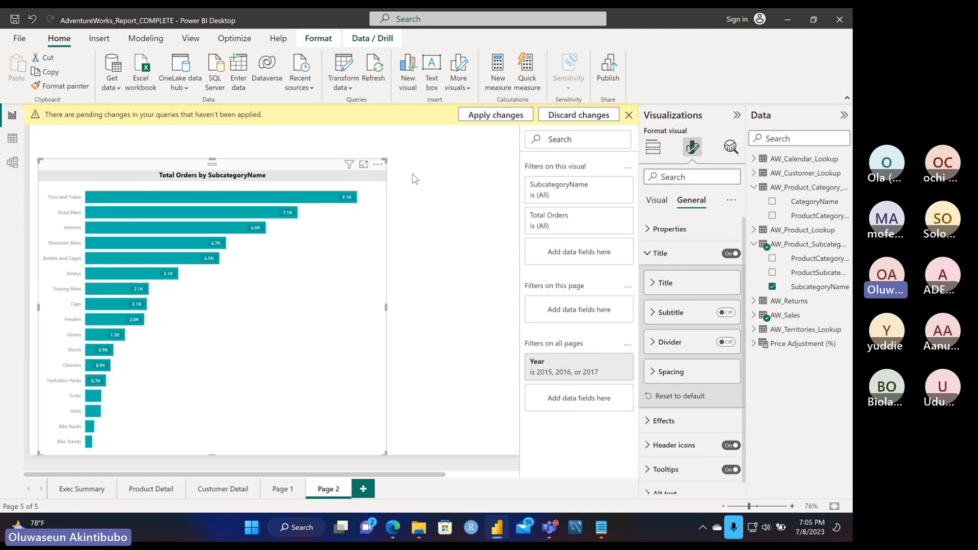
- Shrink the bar chart, place it in the lower-left corner of the page, and return to its field settings
{"action": "left_click_drag", "start_coordinate": [386, 159], "coordinate": [162, 228]}
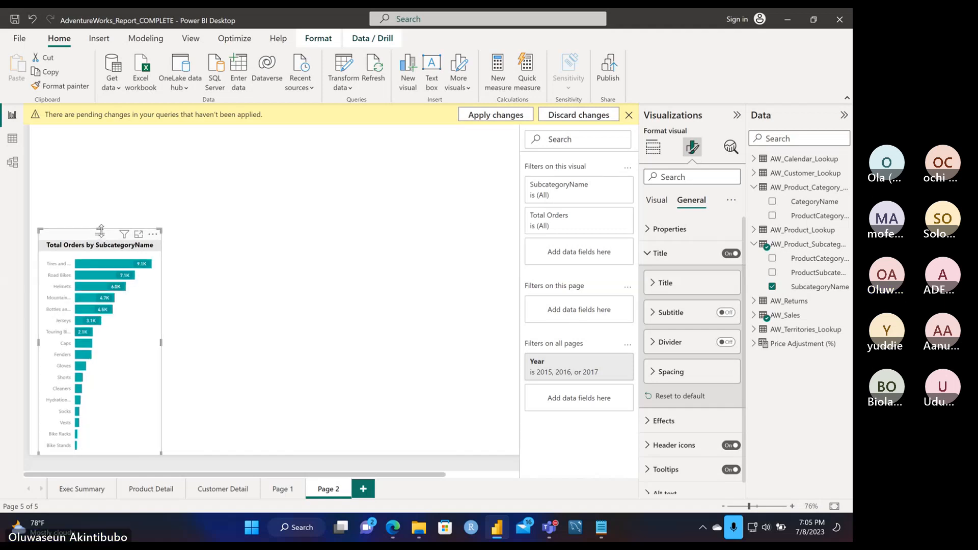
{"action": "left_click_drag", "start_coordinate": [100, 226], "coordinate": [113, 281]}
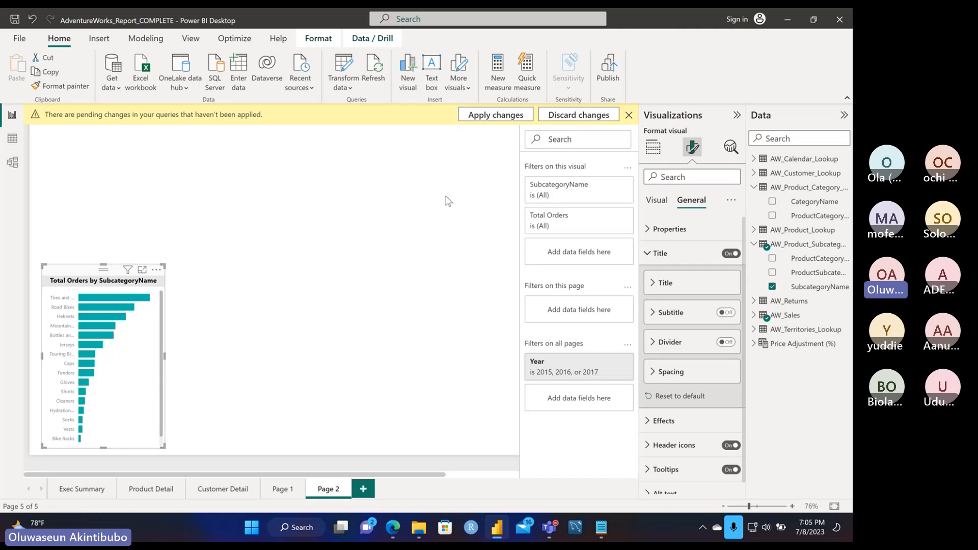
{"action": "left_click", "coordinate": [652, 147]}
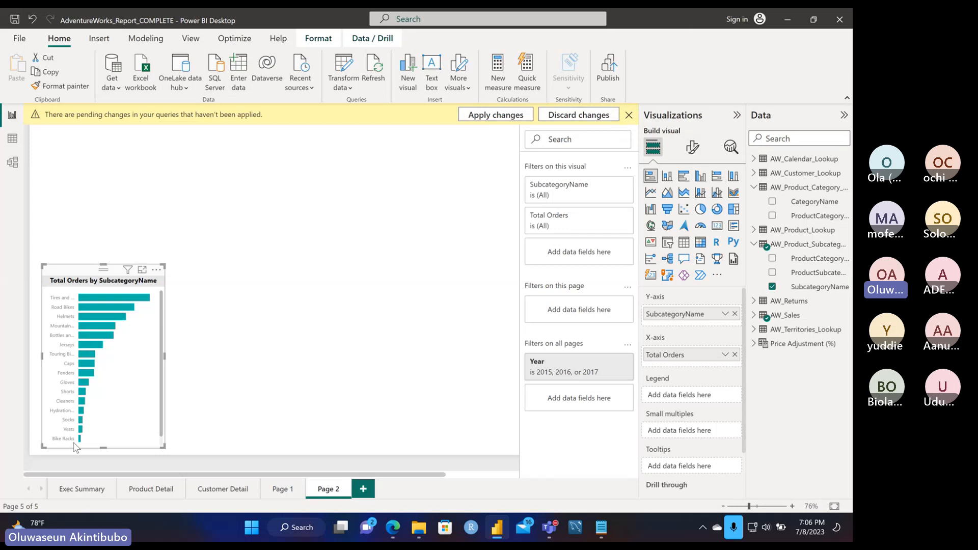
{"action": "scroll", "coordinate": [102, 377], "scroll_direction": "down", "scroll_amount": 1}
{"action": "scroll", "coordinate": [101, 377], "scroll_direction": "up", "scroll_amount": 1}
- Switch to the Power BI Class 7 meeting in Microsoft Teams to check the participants, and minimize its window
{"action": "mouse_move", "coordinate": [550, 532]}
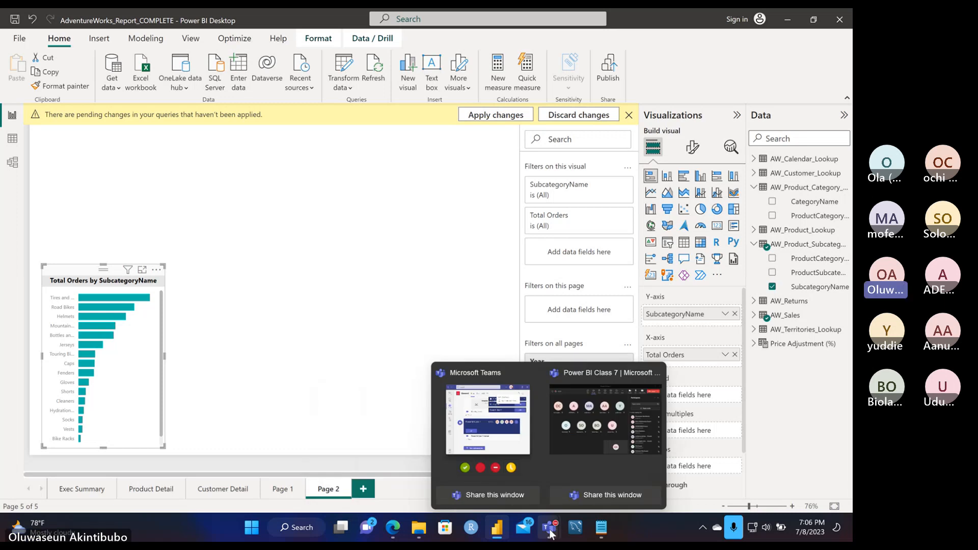
{"action": "left_click", "coordinate": [575, 432]}
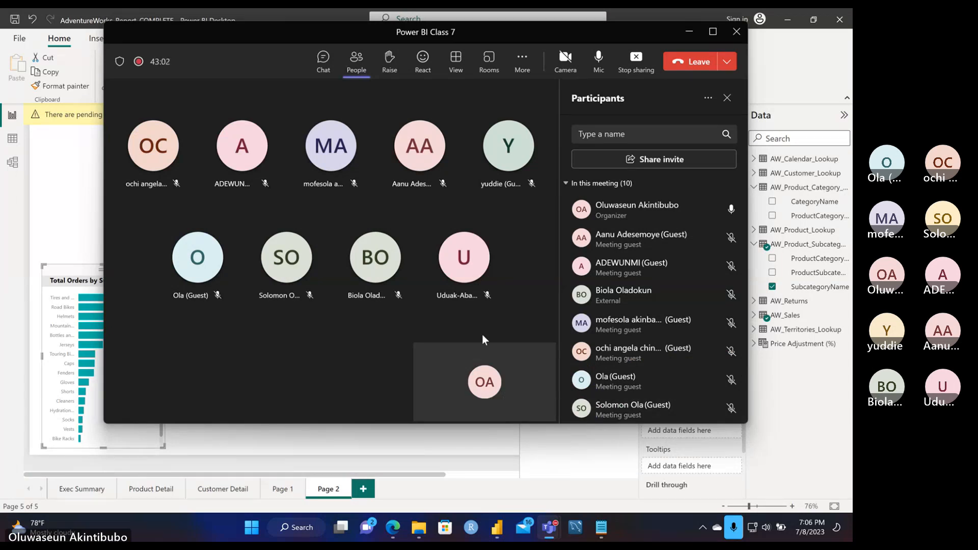
{"action": "left_click", "coordinate": [692, 33]}
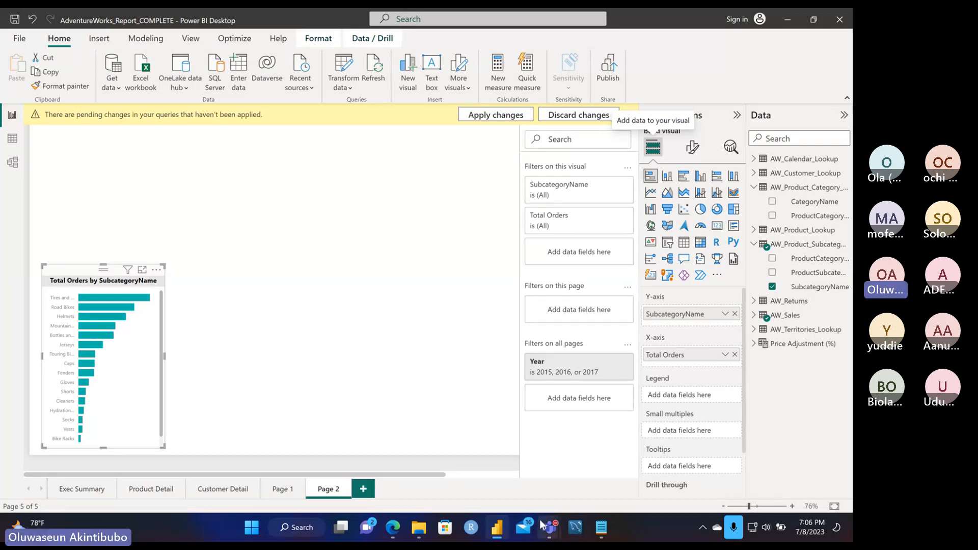
{"action": "mouse_move", "coordinate": [545, 527]}
{"action": "left_click", "coordinate": [583, 426]}
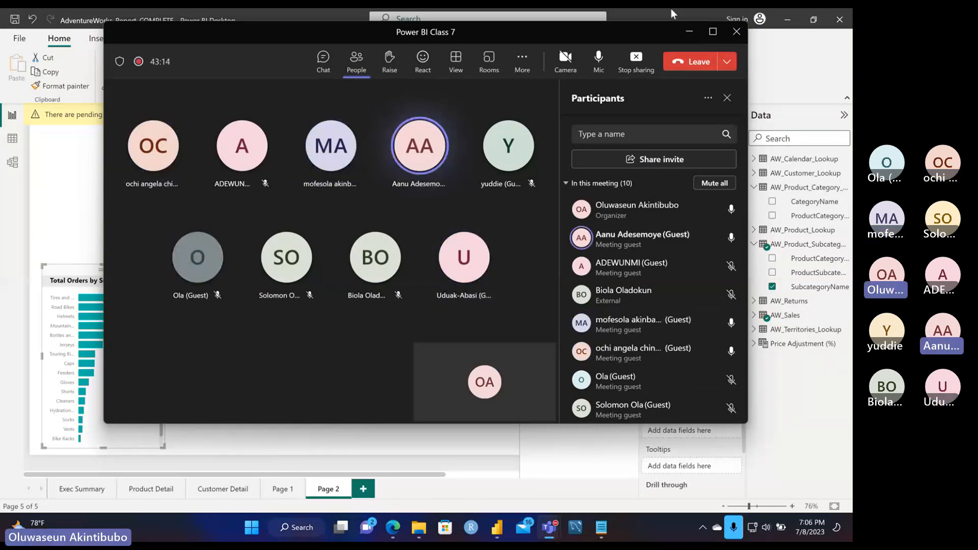
{"action": "left_click", "coordinate": [689, 31]}
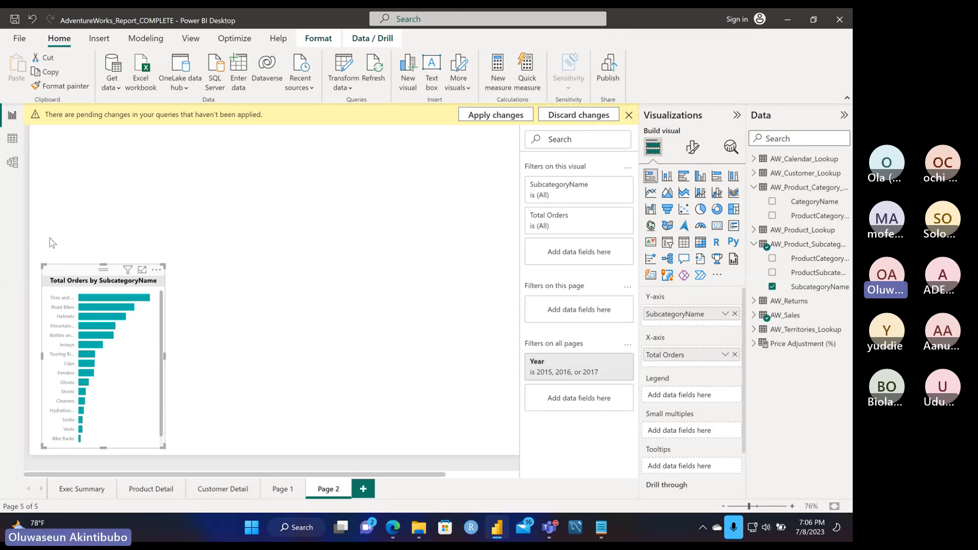
- Duplicate the Total Orders by SubcategoryName bar chart and place the copy in the upper middle of the page
{"action": "key", "text": "ctrl+c"}
{"action": "key", "text": "ctrl+v"}
{"action": "left_click_drag", "start_coordinate": [84, 278], "coordinate": [297, 180]}
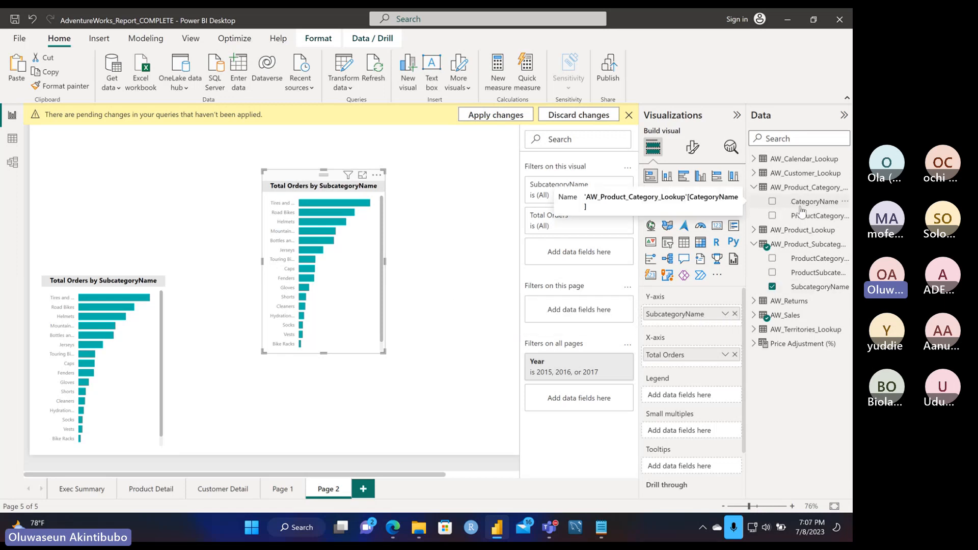
- Set the copied chart's Y-axis to CategoryName with SubcategoryName beneath it as a drill level, and widen the chart
{"action": "left_click_drag", "start_coordinate": [798, 205], "coordinate": [698, 312]}
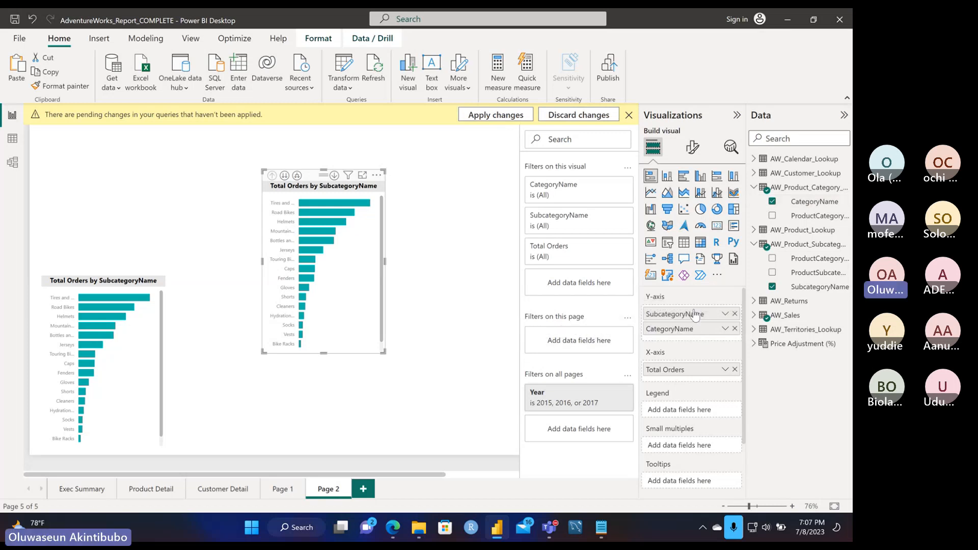
{"action": "left_click", "coordinate": [735, 314]}
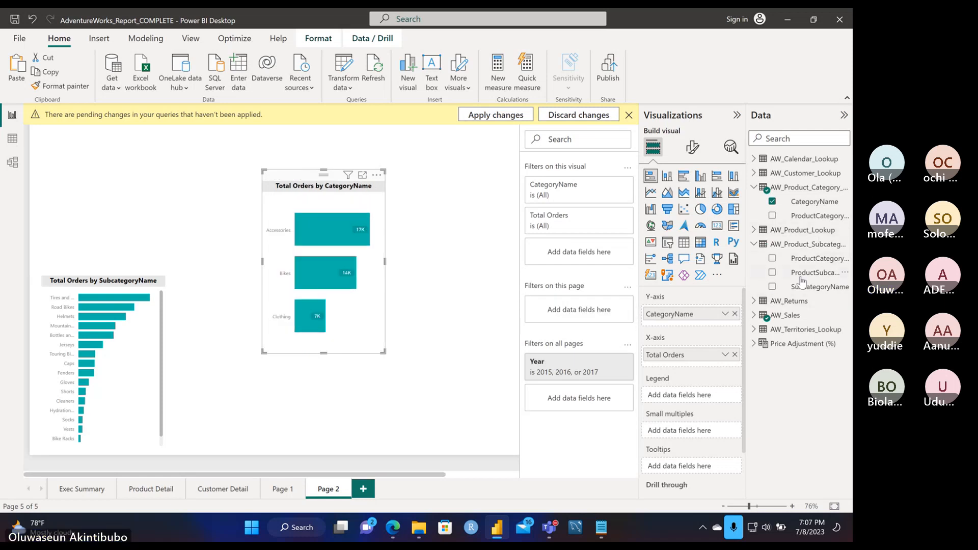
{"action": "left_click_drag", "start_coordinate": [803, 286], "coordinate": [701, 325]}
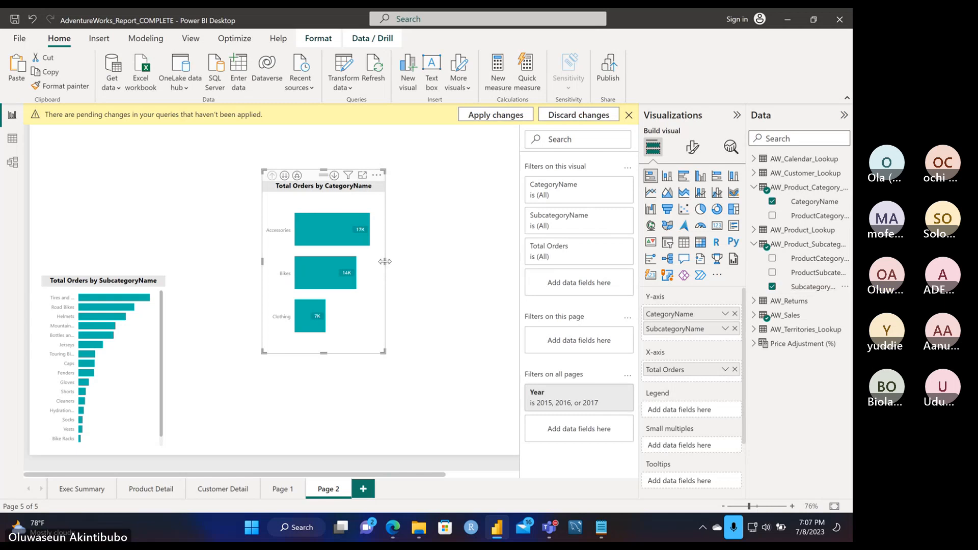
{"action": "left_click_drag", "start_coordinate": [386, 269], "coordinate": [414, 269]}
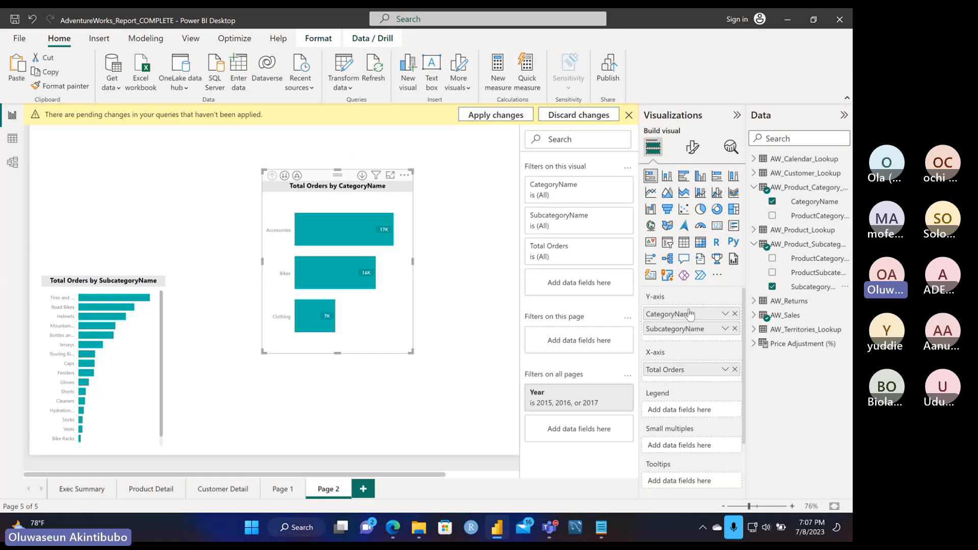
- Compare the category chart's drill modes: go to the subcategory level, return, expand categories and subcategories together, and drill back up to CategoryName
{"action": "left_click", "coordinate": [285, 176]}
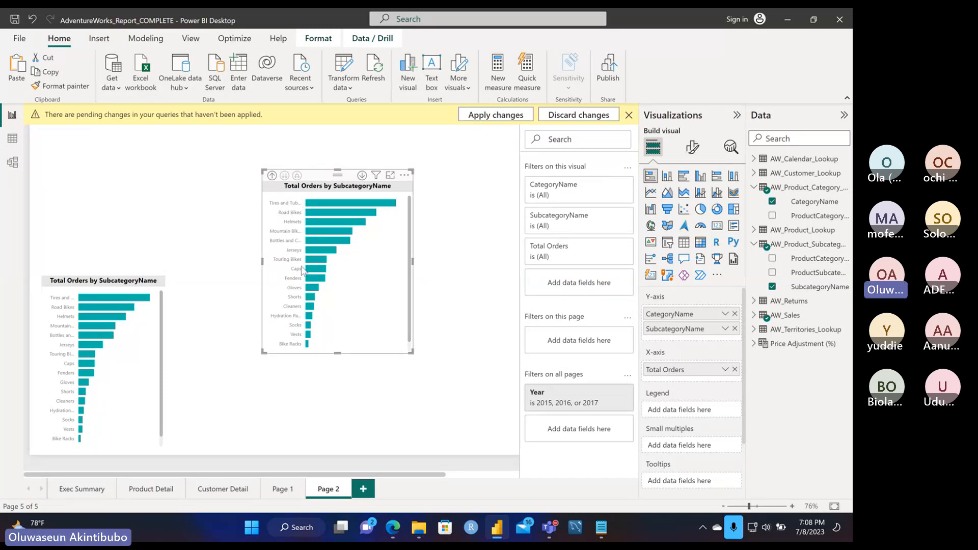
{"action": "left_click", "coordinate": [272, 176]}
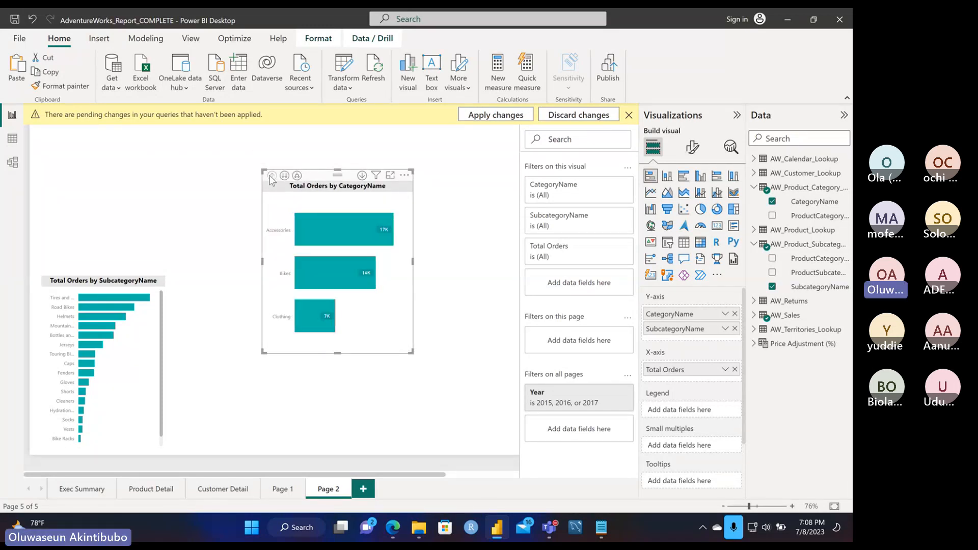
{"action": "left_click", "coordinate": [298, 176]}
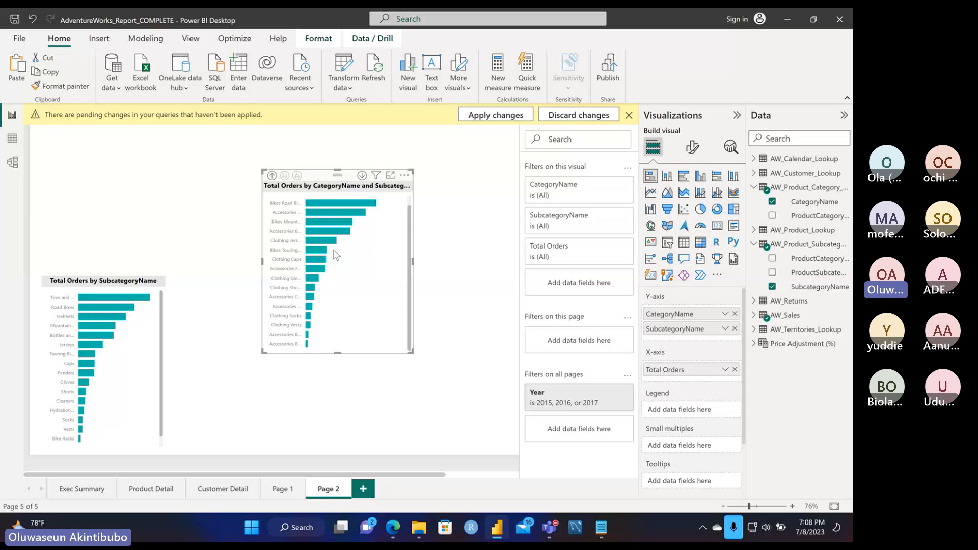
{"action": "scroll", "coordinate": [337, 254], "scroll_direction": "up", "scroll_amount": 1}
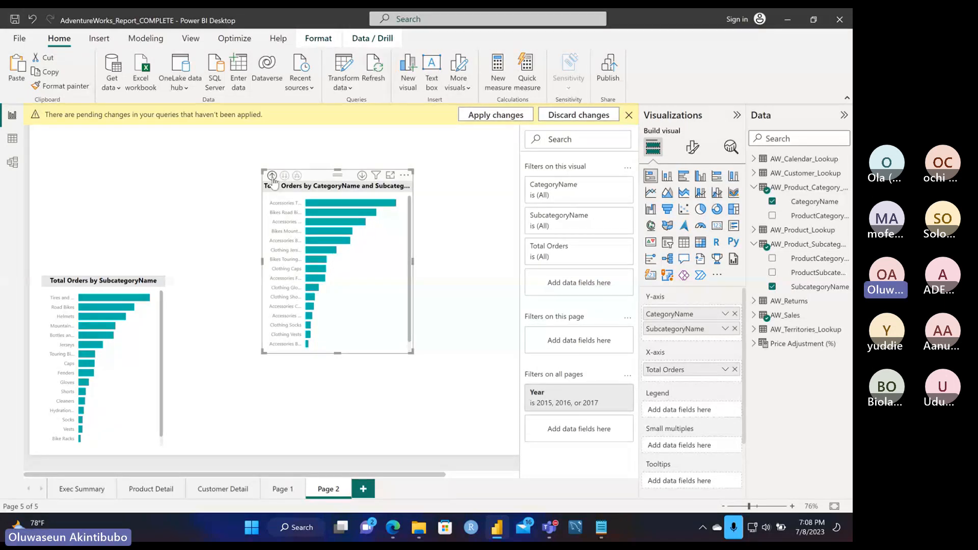
{"action": "left_click", "coordinate": [272, 176]}
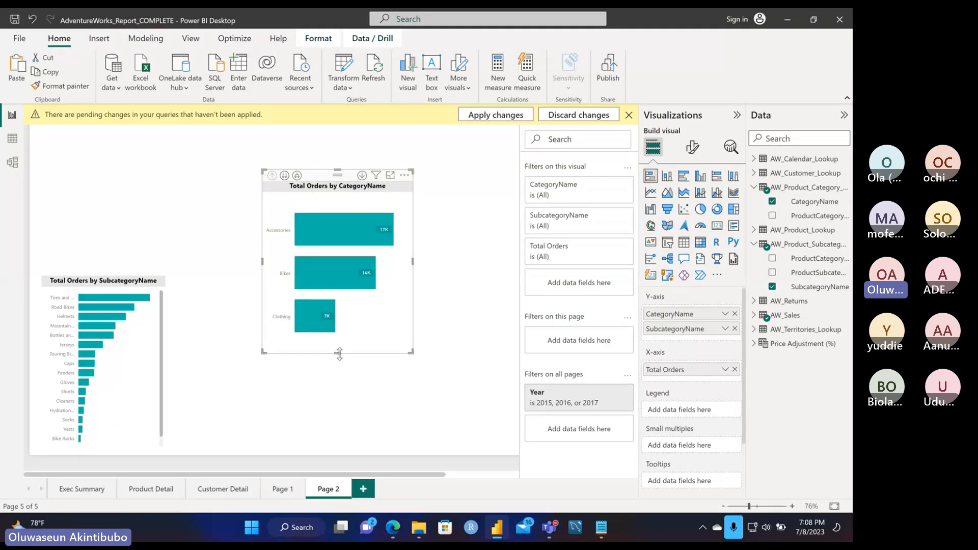
- Shorten the Total Orders by CategoryName chart and place it directly above the SubcategoryName chart, matching that chart's width
{"action": "left_click_drag", "start_coordinate": [339, 351], "coordinate": [345, 259]}
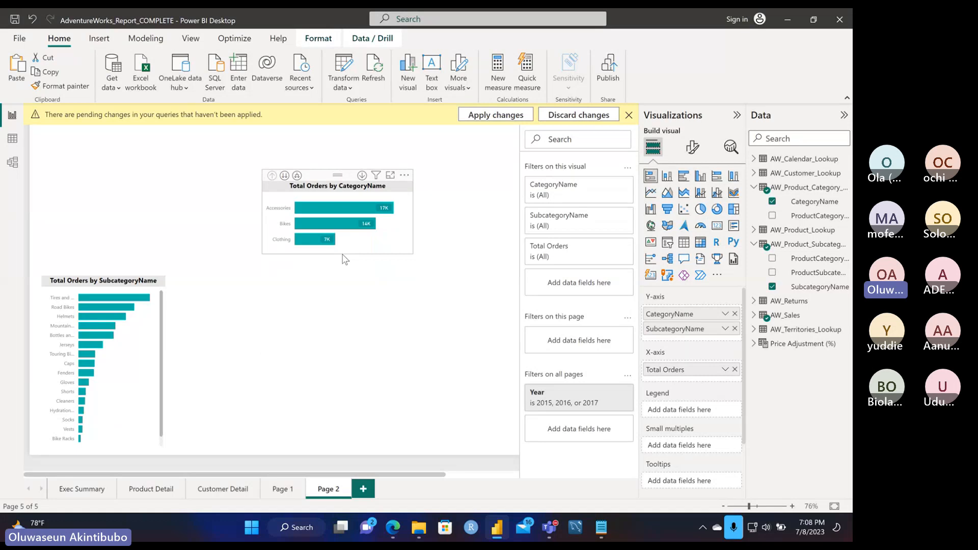
{"action": "left_click_drag", "start_coordinate": [344, 181], "coordinate": [116, 203]}
{"action": "left_click_drag", "start_coordinate": [193, 230], "coordinate": [167, 238]}
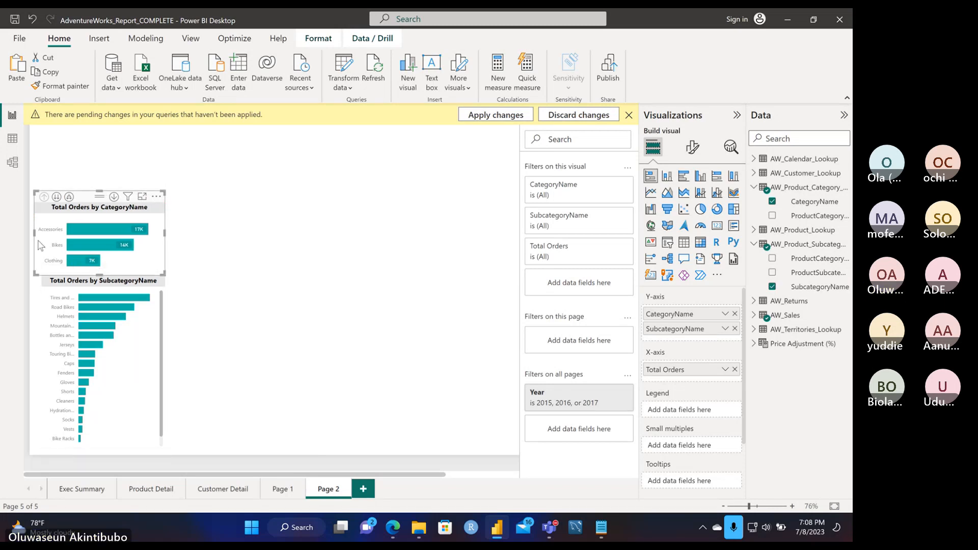
{"action": "left_click_drag", "start_coordinate": [34, 234], "coordinate": [41, 233]}
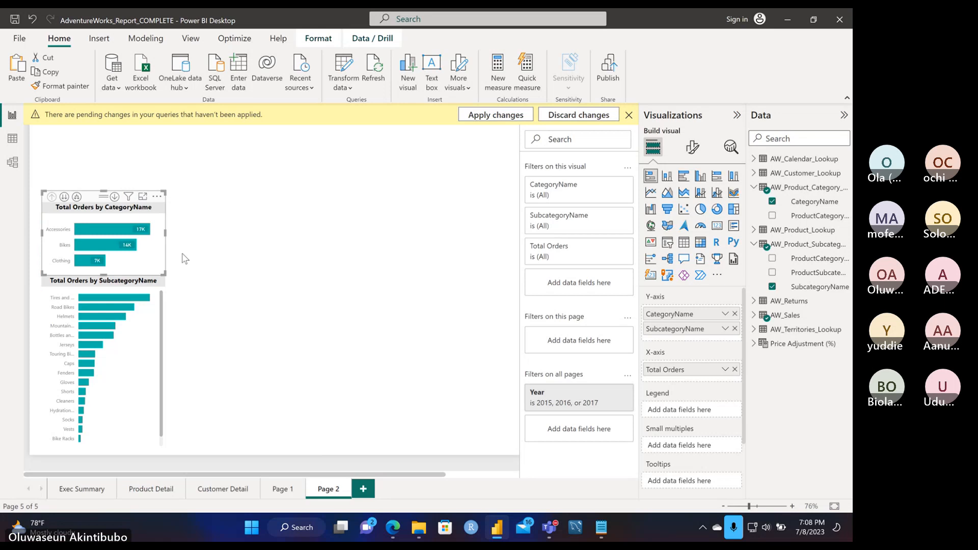
{"action": "left_click", "coordinate": [222, 259]}
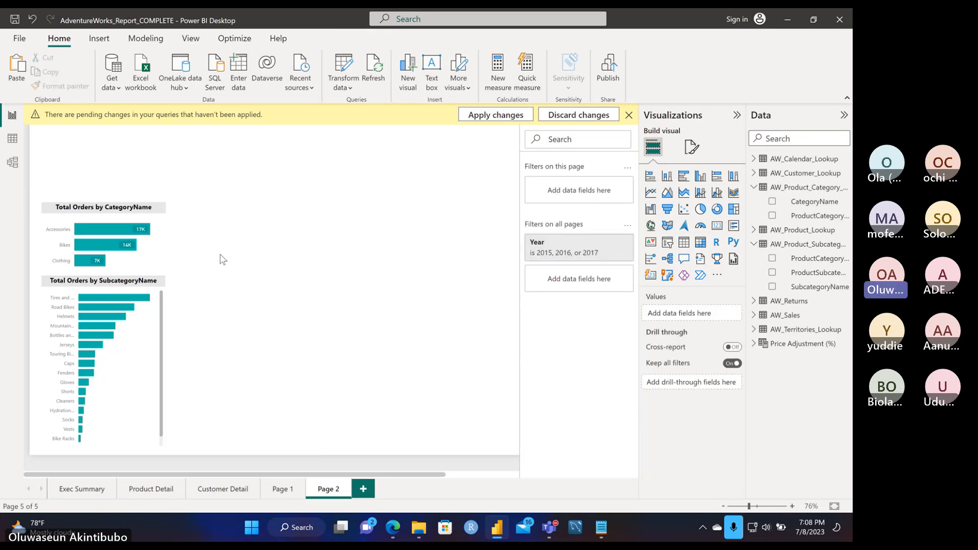
- Cross-highlight the SubcategoryName chart by Accessories and by Bikes from the category chart, and inspect the Accessories bar's tooltip
{"action": "left_click", "coordinate": [124, 230]}
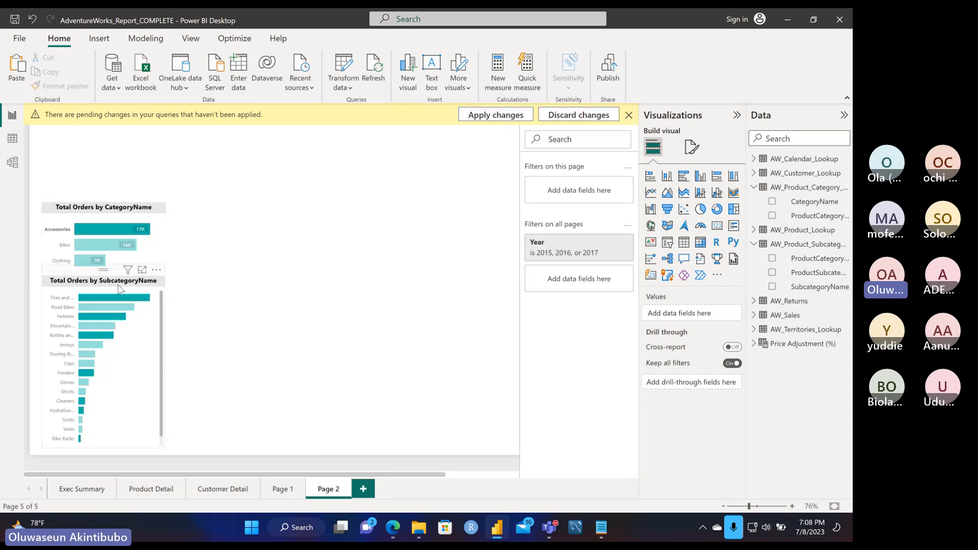
{"action": "mouse_move", "coordinate": [125, 249]}
{"action": "mouse_move", "coordinate": [161, 211]}
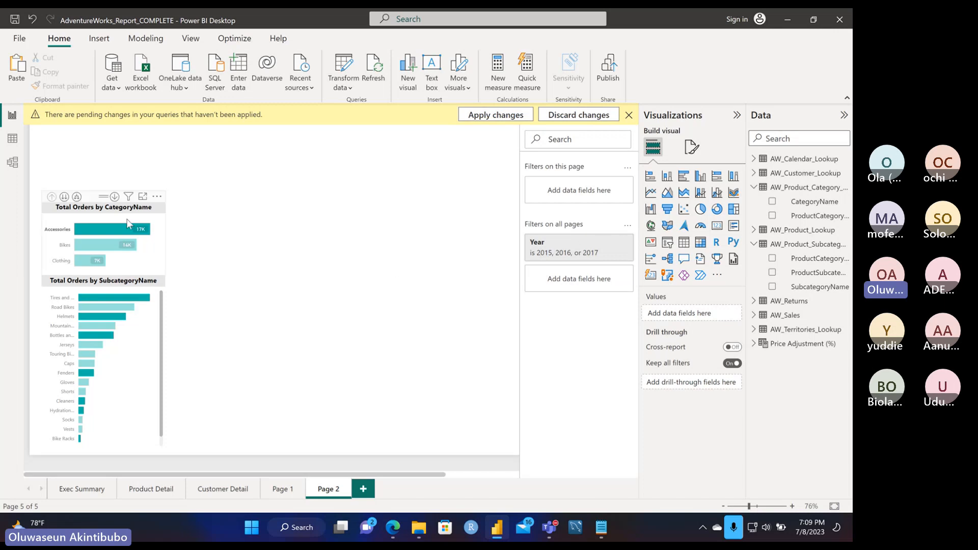
{"action": "left_click", "coordinate": [161, 211]}
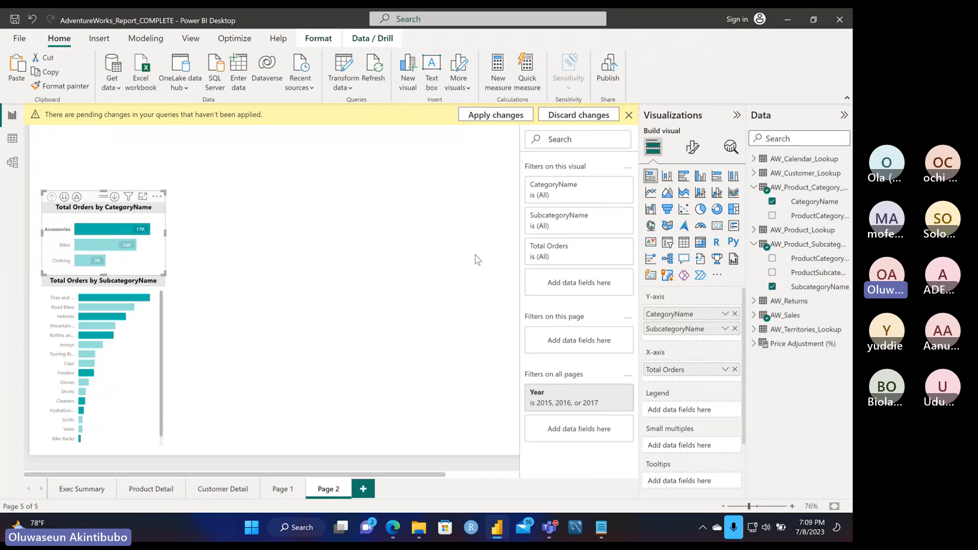
{"action": "left_click", "coordinate": [107, 247]}
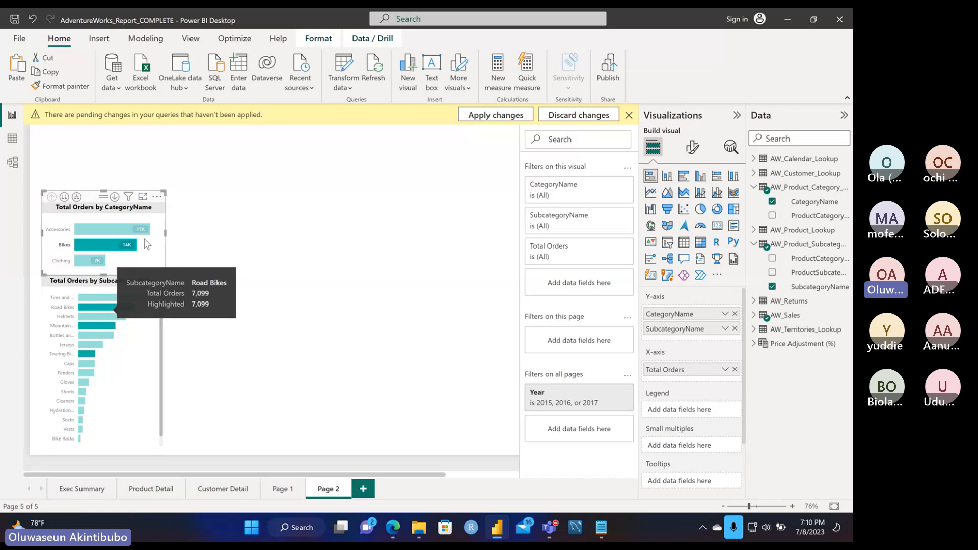
{"action": "mouse_move", "coordinate": [142, 234]}
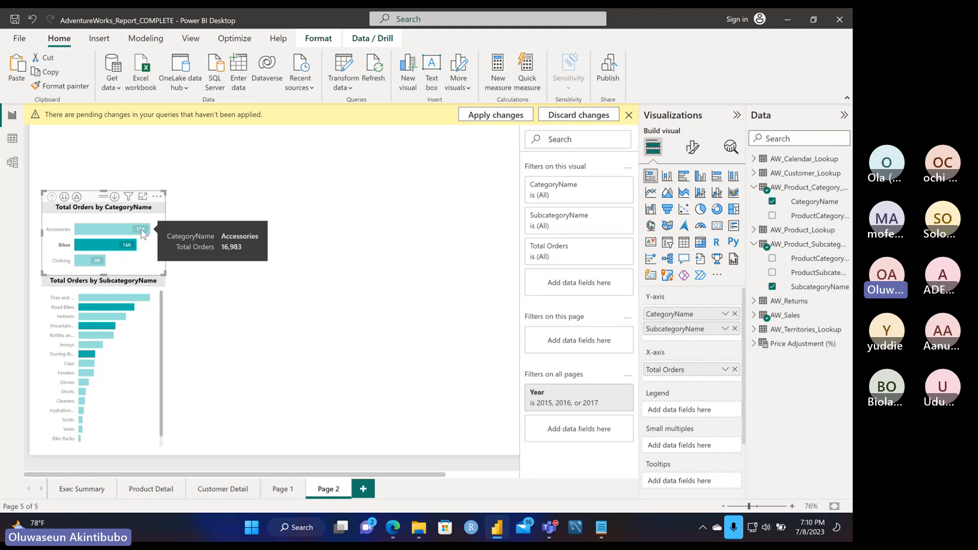
- Add the Total Profit measure from AW_Sales to the category chart's tooltips
{"action": "scroll", "coordinate": [681, 427], "scroll_direction": "down", "scroll_amount": 2}
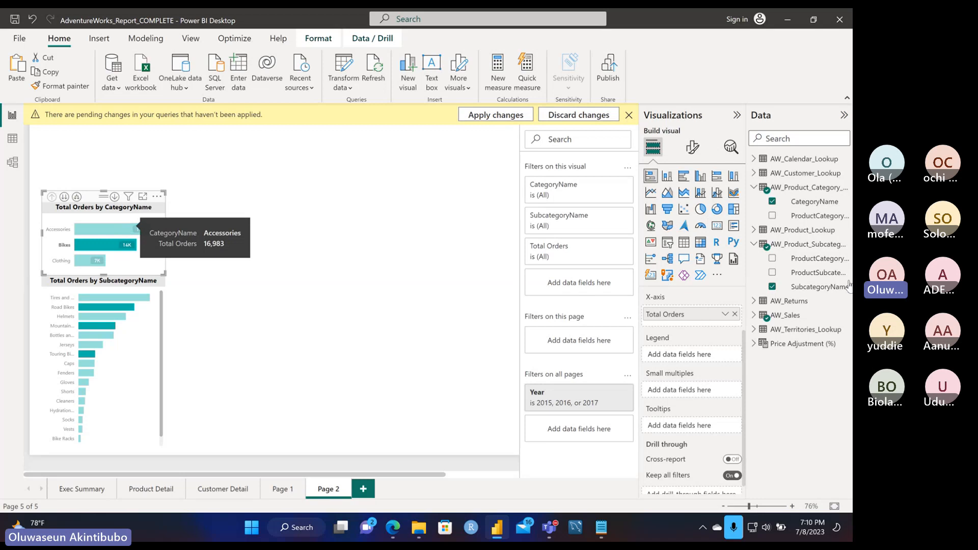
{"action": "left_click", "coordinate": [755, 315]}
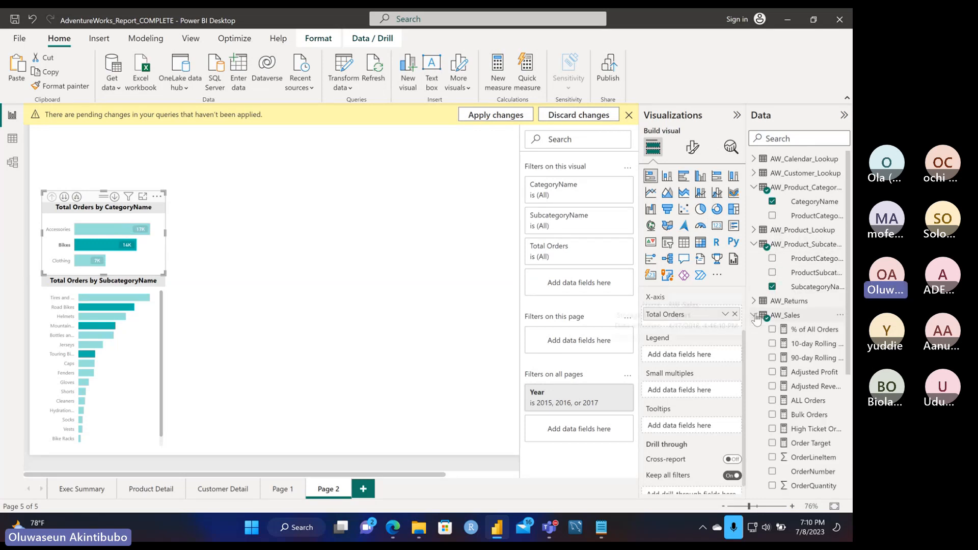
{"action": "scroll", "coordinate": [805, 448], "scroll_direction": "down", "scroll_amount": 1}
{"action": "scroll", "coordinate": [805, 448], "scroll_direction": "down", "scroll_amount": 3}
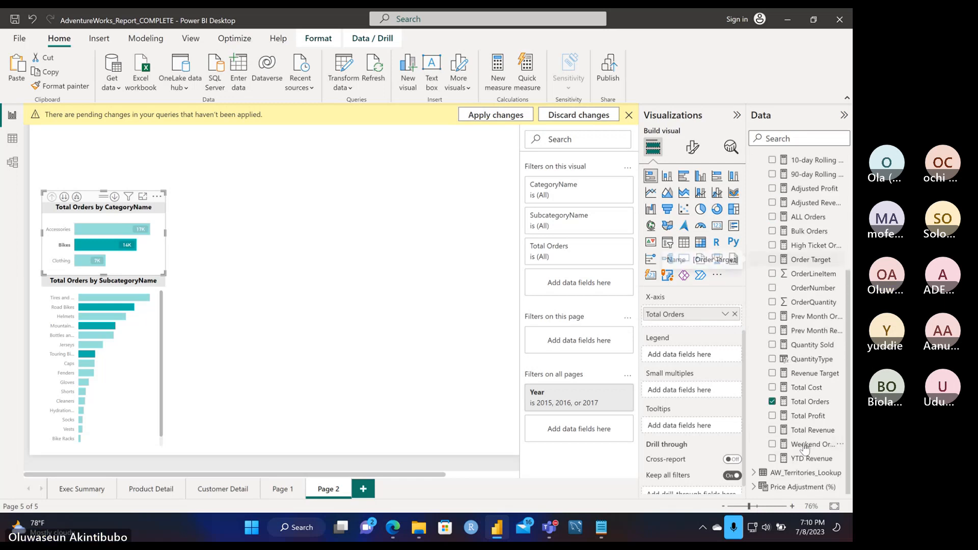
{"action": "left_click_drag", "start_coordinate": [809, 419], "coordinate": [703, 430]}
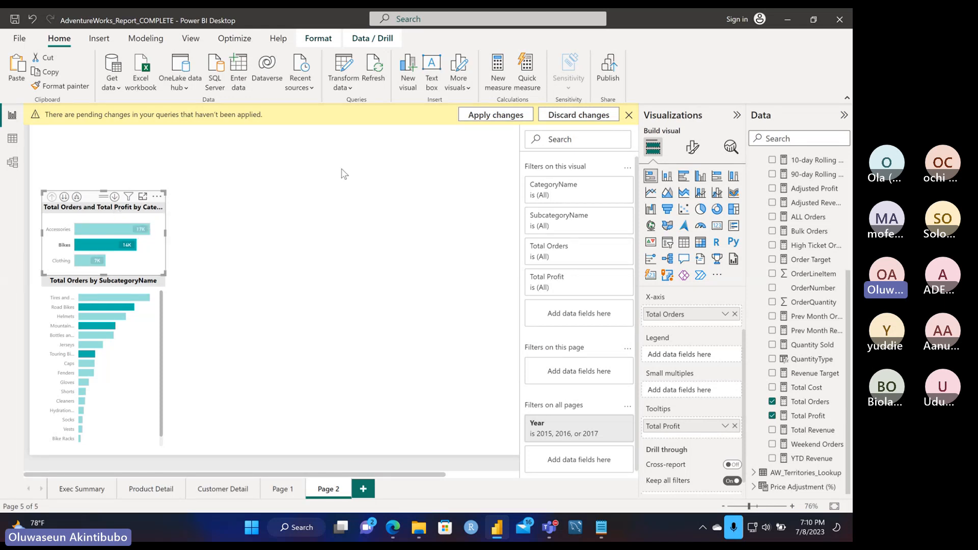
- Remove "and Total Profit" from the category chart's title so it reads "Total Orders by CategoryName"
{"action": "left_click", "coordinate": [692, 147]}
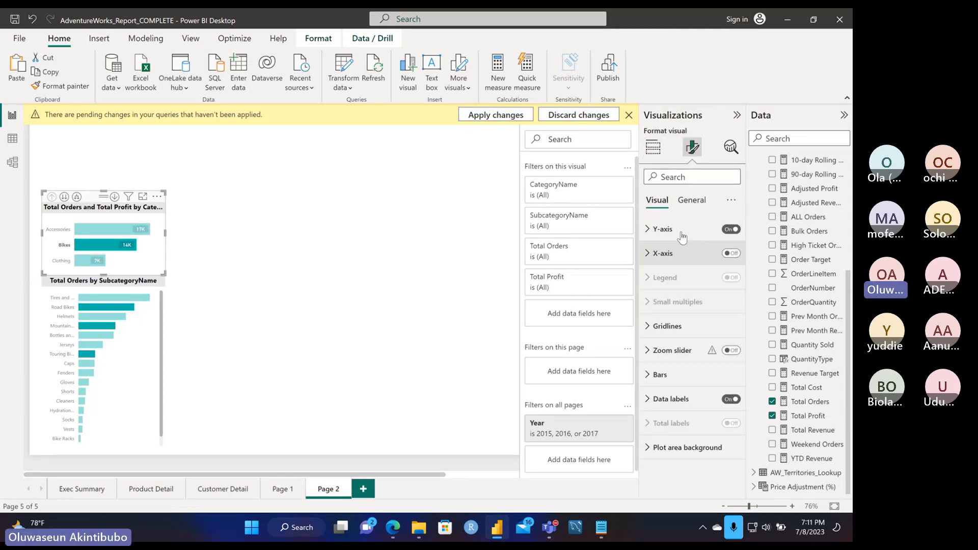
{"action": "left_click", "coordinate": [682, 203]}
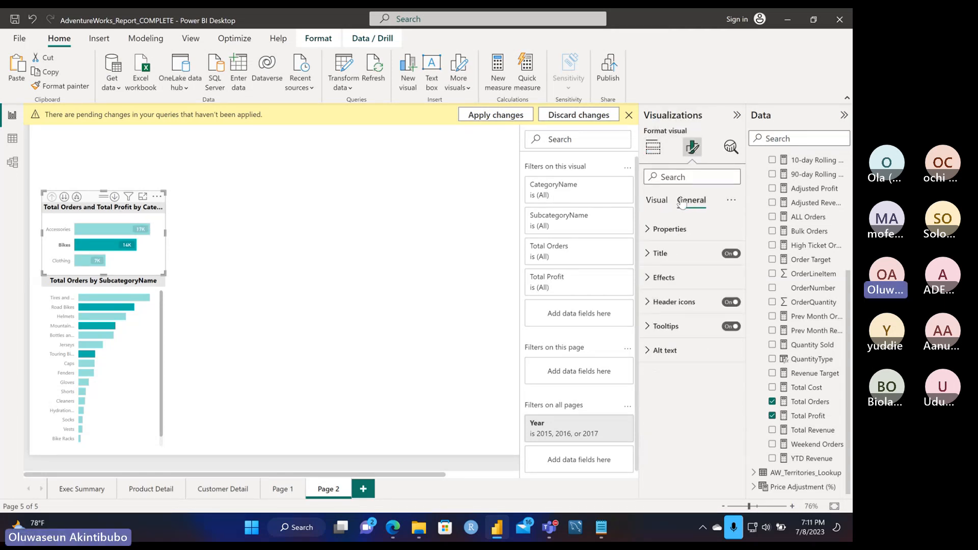
{"action": "left_click", "coordinate": [662, 254]}
{"action": "left_click", "coordinate": [704, 313]}
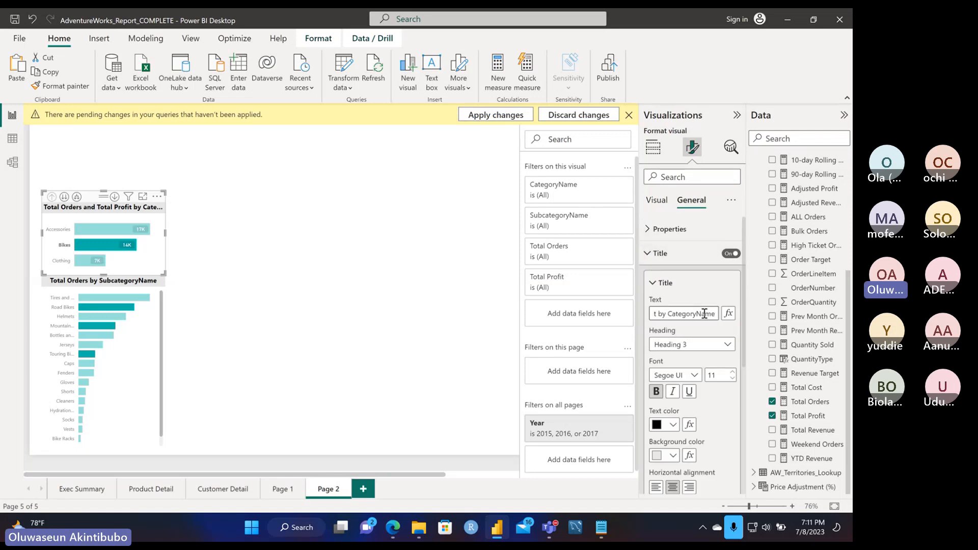
{"action": "left_click", "coordinate": [684, 313]}
{"action": "left_click_drag", "start_coordinate": [699, 314], "coordinate": [694, 312]}
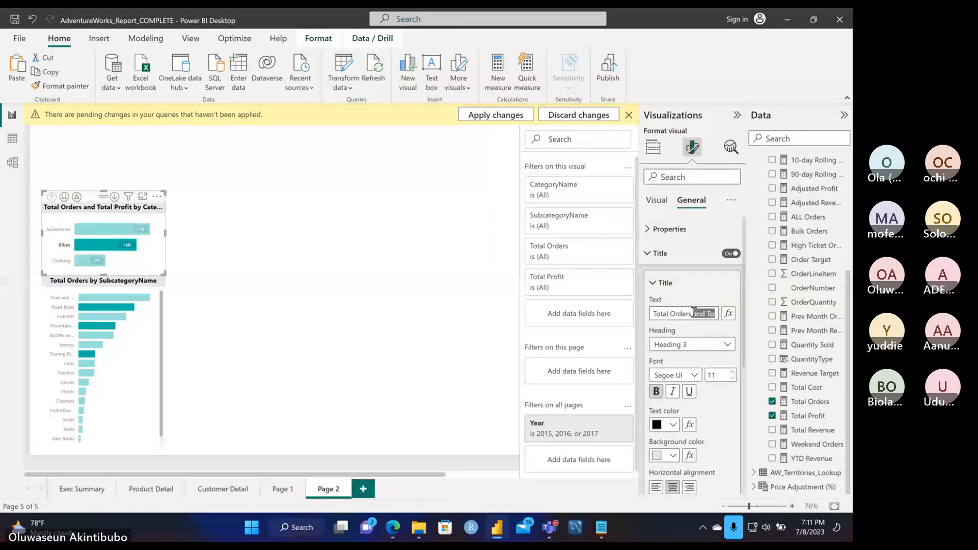
{"action": "key", "text": "BackSpace"}
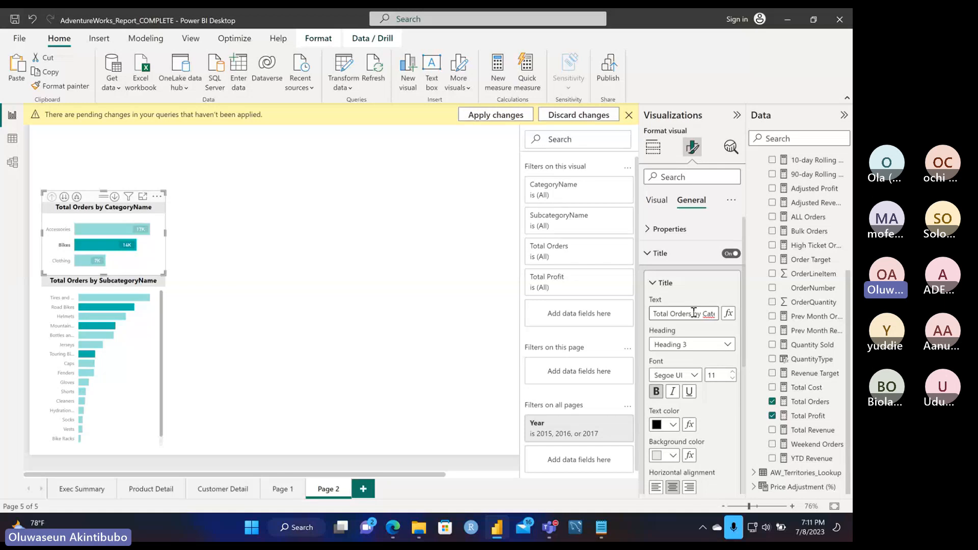
{"action": "left_click", "coordinate": [272, 330]}
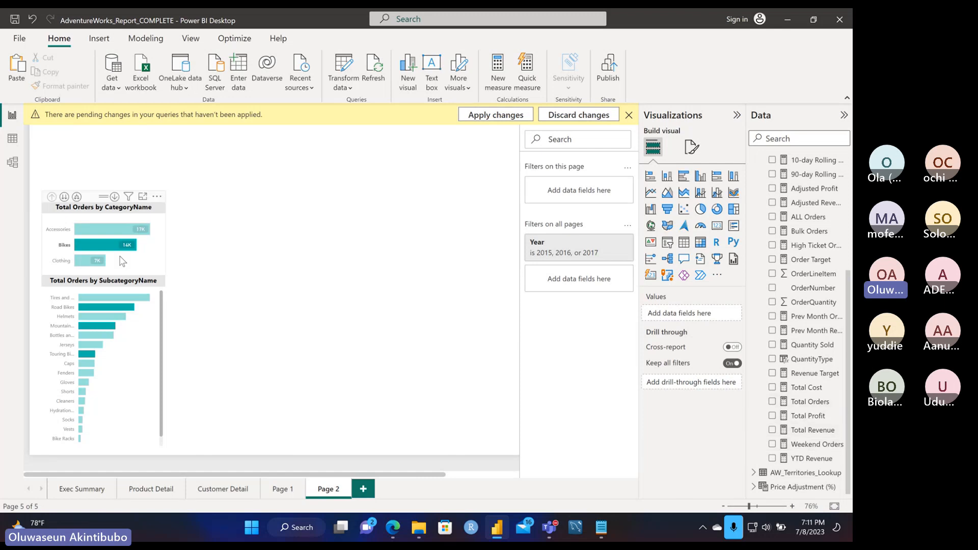
- Review the category chart's tooltip field assignment and the tooltip on its Accessories bar
{"action": "left_click", "coordinate": [136, 212]}
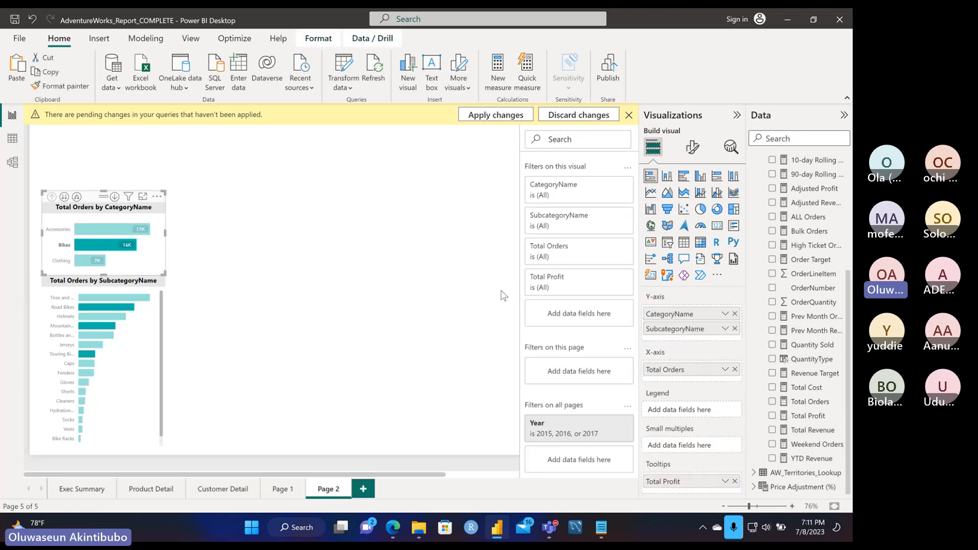
{"action": "scroll", "coordinate": [692, 387], "scroll_direction": "down", "scroll_amount": 2}
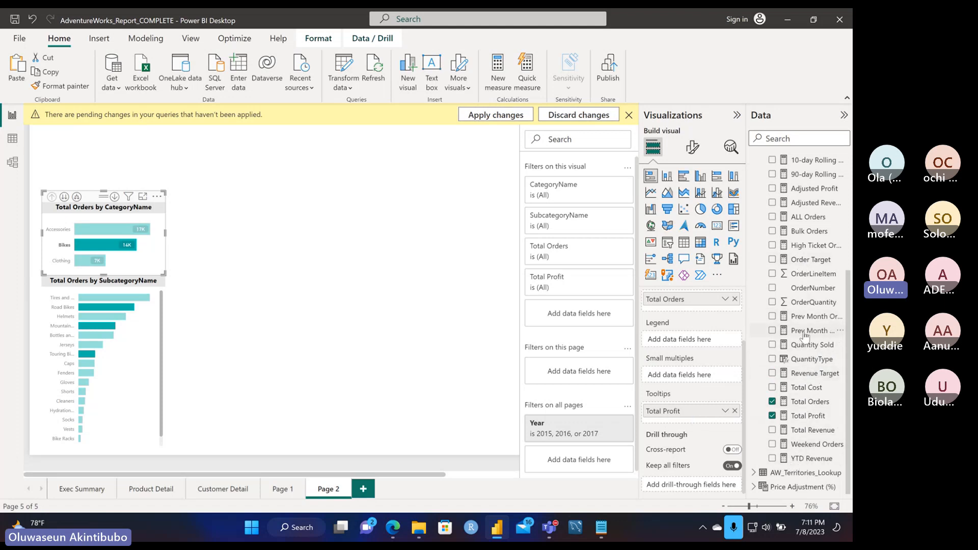
{"action": "scroll", "coordinate": [804, 219], "scroll_direction": "up", "scroll_amount": 5}
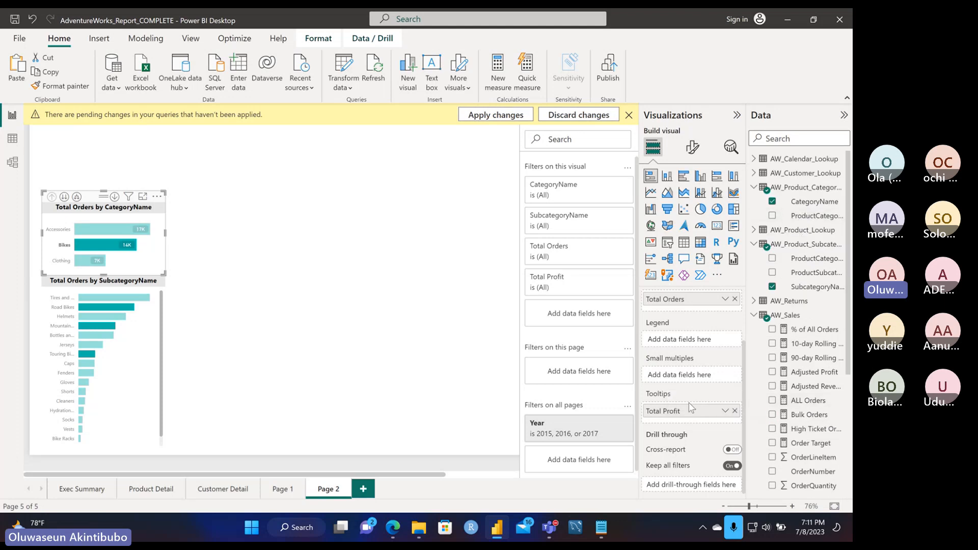
{"action": "mouse_move", "coordinate": [106, 233]}
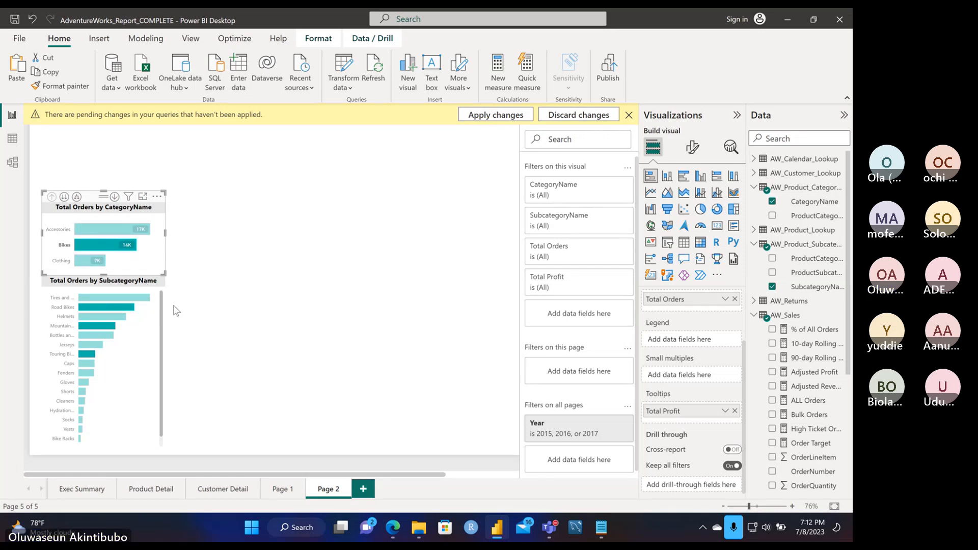
- Insert a matrix visual in the upper middle of the page with Total Orders as its value
{"action": "left_click", "coordinate": [247, 311]}
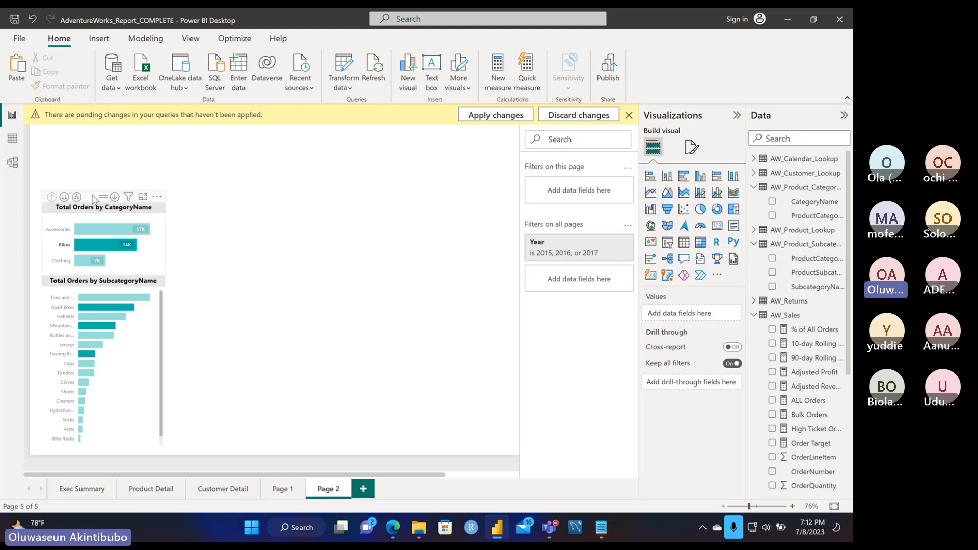
{"action": "left_click", "coordinate": [699, 244]}
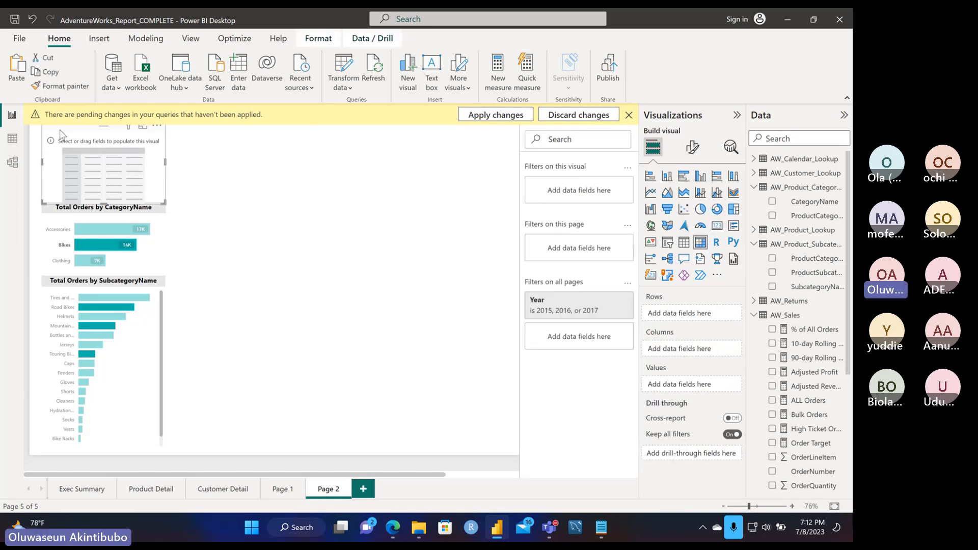
{"action": "left_click_drag", "start_coordinate": [61, 134], "coordinate": [241, 173]}
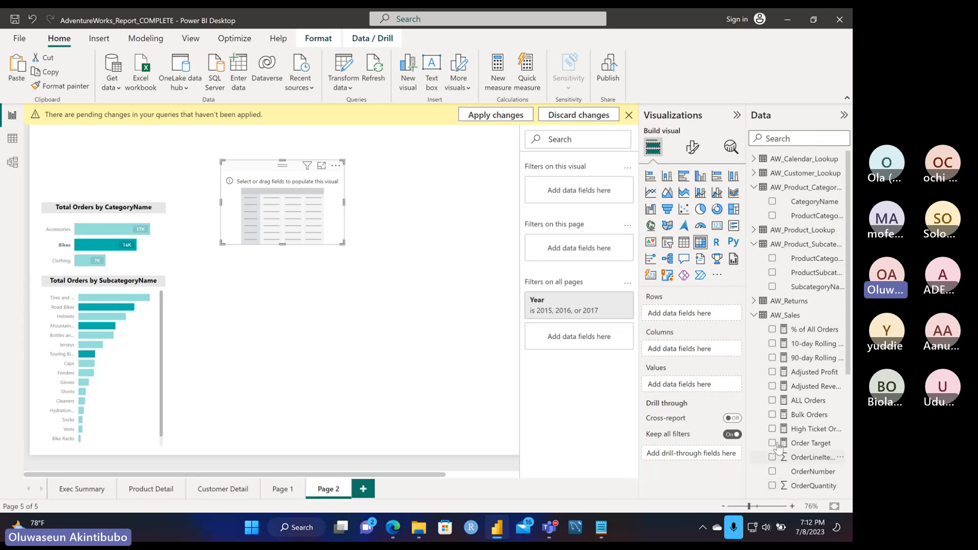
{"action": "scroll", "coordinate": [776, 383], "scroll_direction": "down", "scroll_amount": 3}
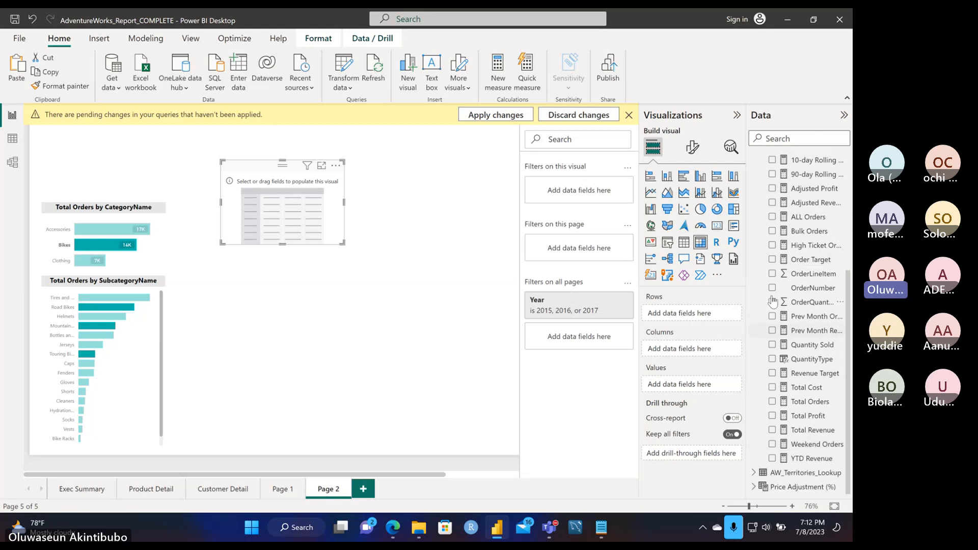
{"action": "left_click", "coordinate": [773, 402]}
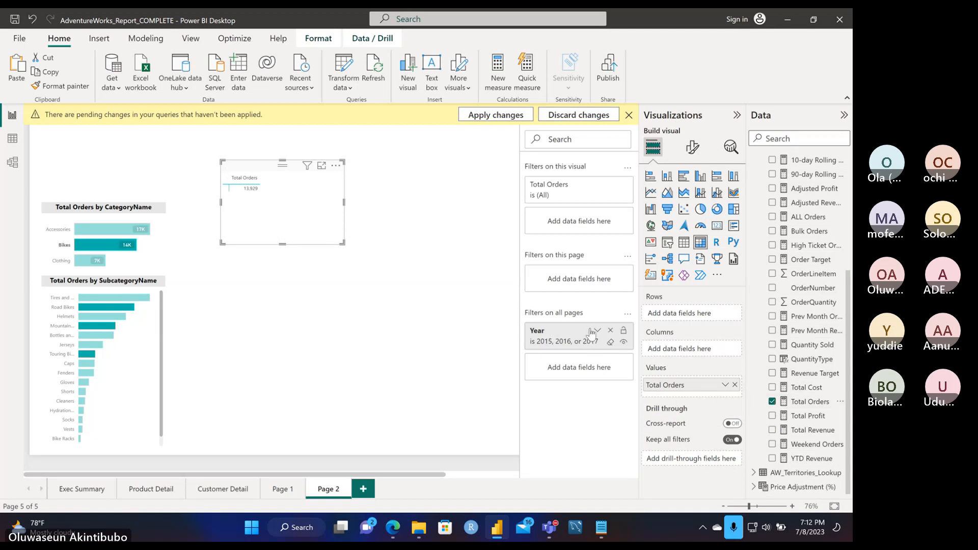
- Expand the report-level Year filter and clear the Bikes selection in the category chart
{"action": "left_click", "coordinate": [598, 332]}
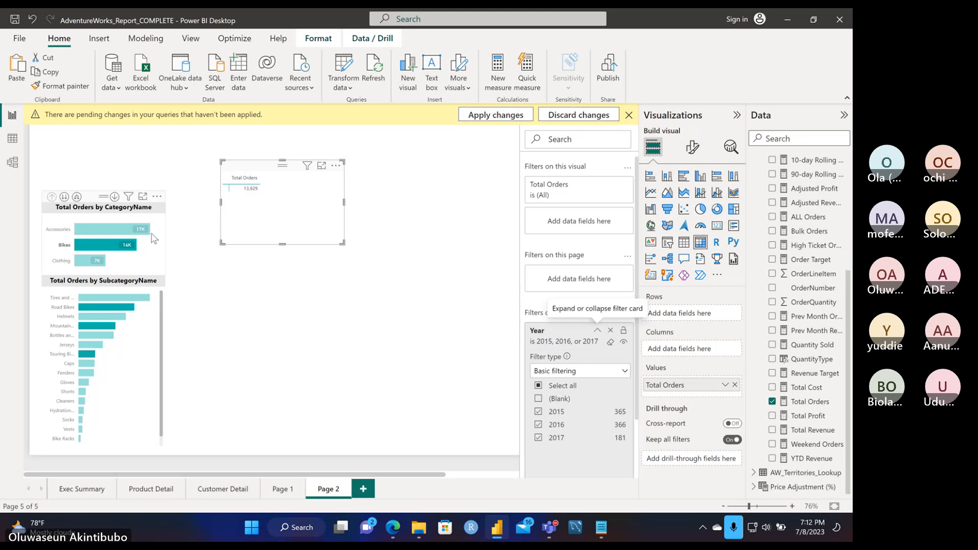
{"action": "left_click", "coordinate": [162, 250]}
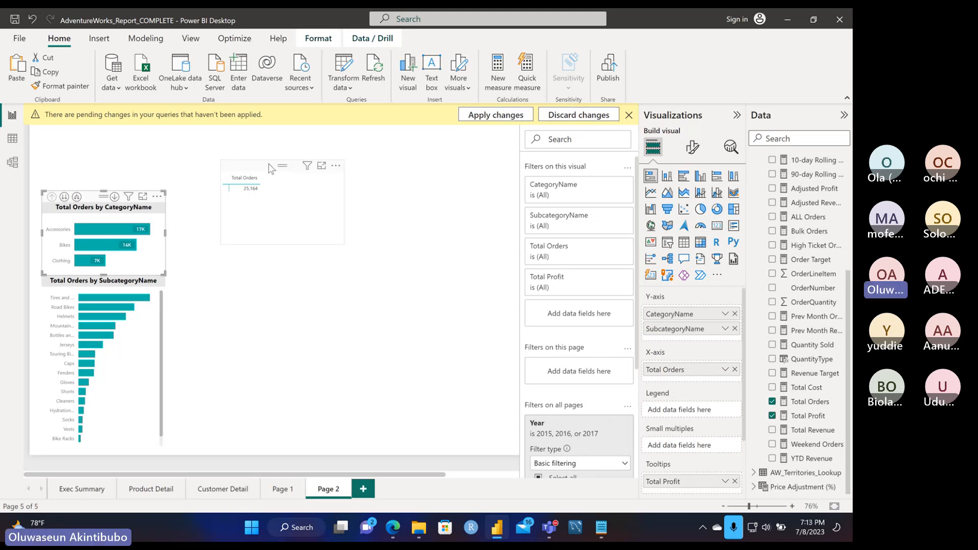
- Enlarge the Total Orders matrix in both width and height by extending its lower-right corner
{"action": "left_click", "coordinate": [344, 244]}
{"action": "left_click_drag", "start_coordinate": [344, 244], "coordinate": [401, 306]}
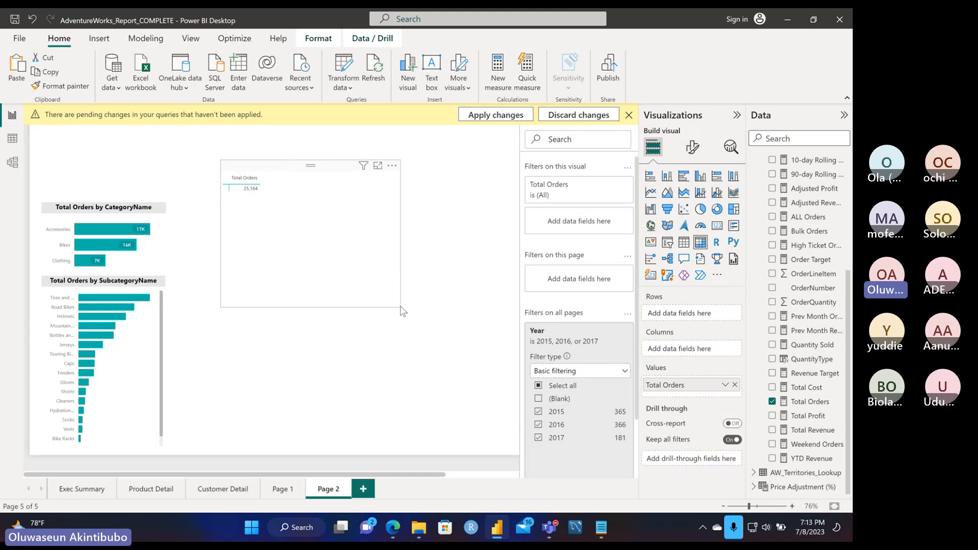
- Cross-filter the matrix by the Accessories category and by the Road Bikes subcategory, and clear the selection
{"action": "left_click", "coordinate": [113, 231]}
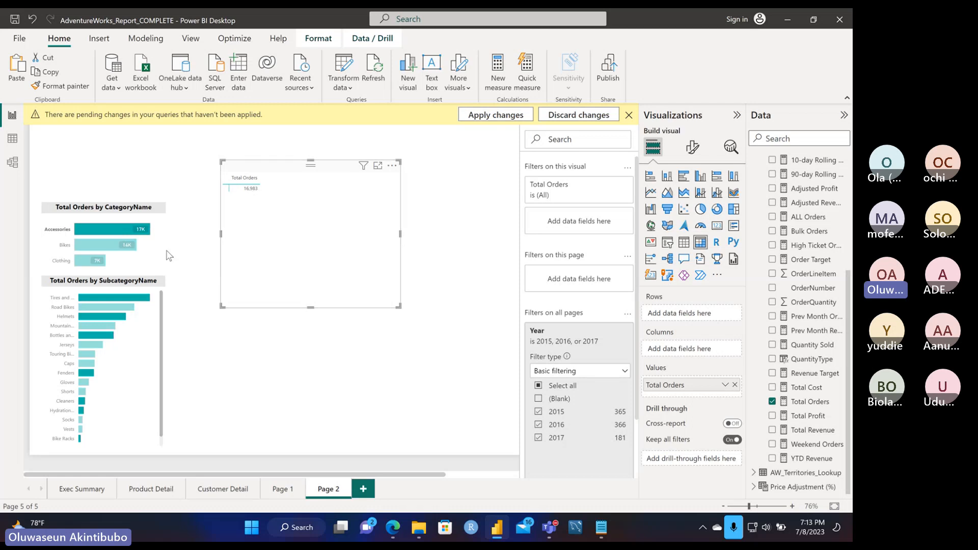
{"action": "left_click", "coordinate": [118, 306]}
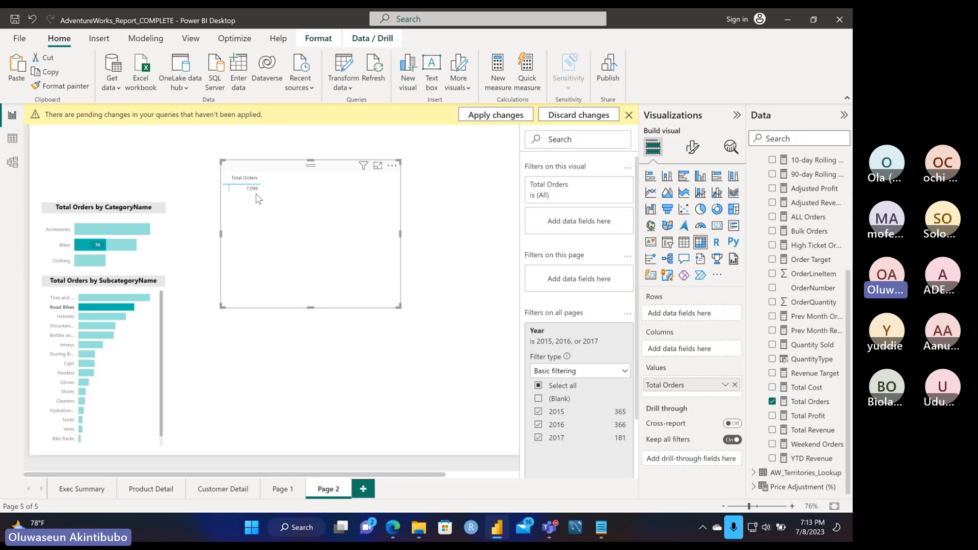
{"action": "left_click", "coordinate": [149, 261]}
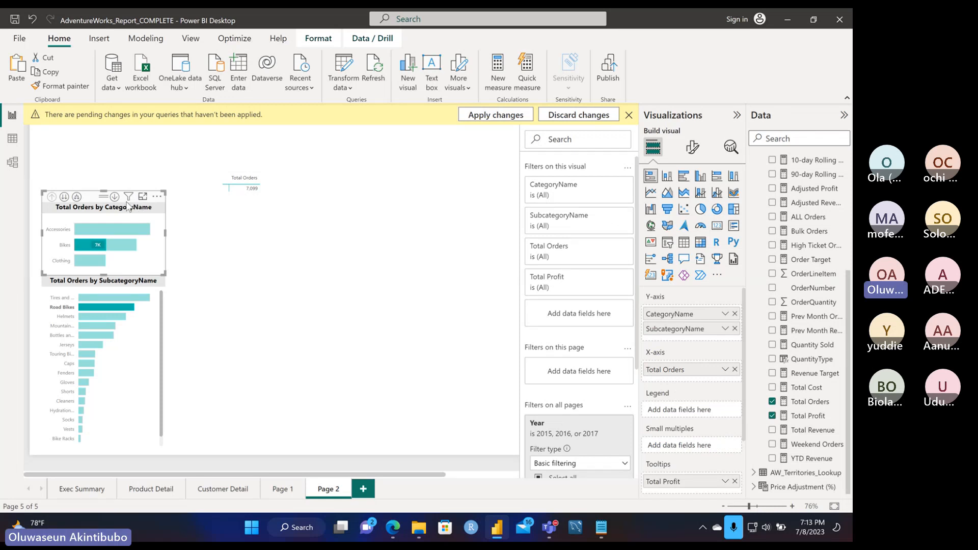
{"action": "left_click", "coordinate": [157, 197]}
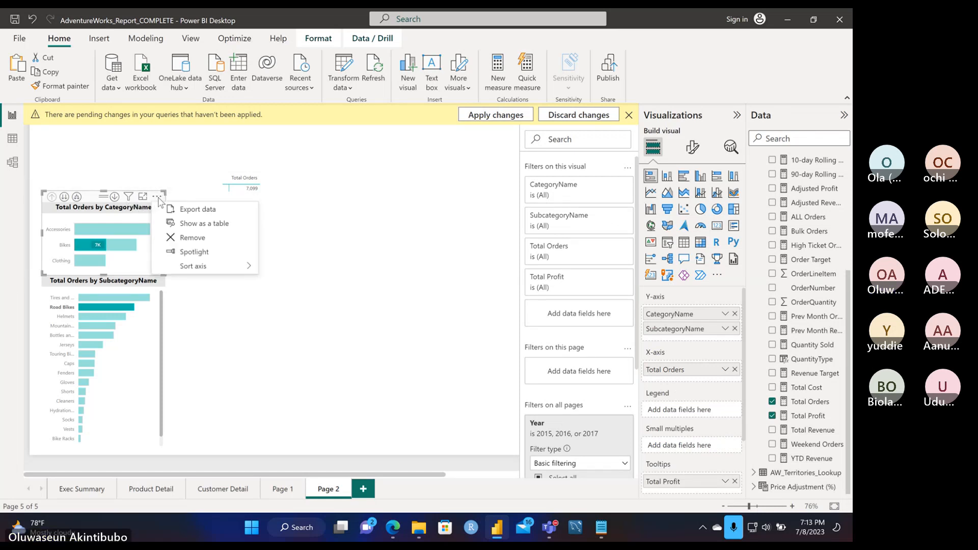
{"action": "left_click", "coordinate": [294, 204]}
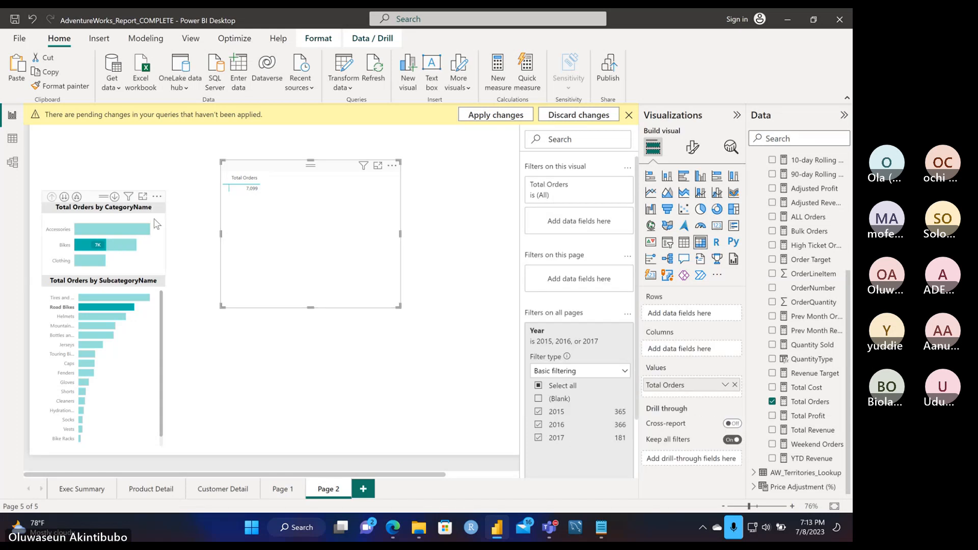
{"action": "left_click", "coordinate": [152, 229]}
{"action": "left_click", "coordinate": [156, 225]}
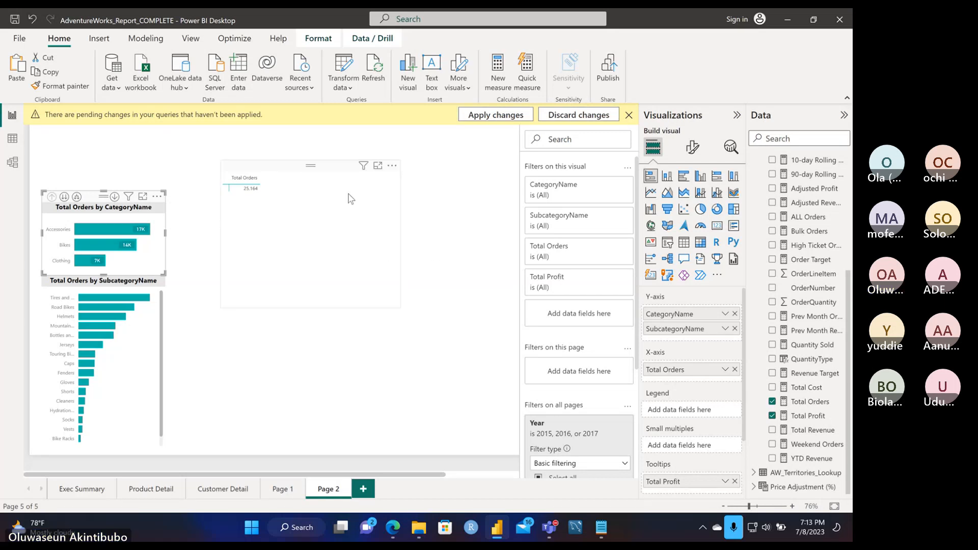
- Add the Return Rate measure from AW_Returns to the matrix values below Total Orders
{"action": "scroll", "coordinate": [351, 199], "scroll_direction": "up", "scroll_amount": 5}
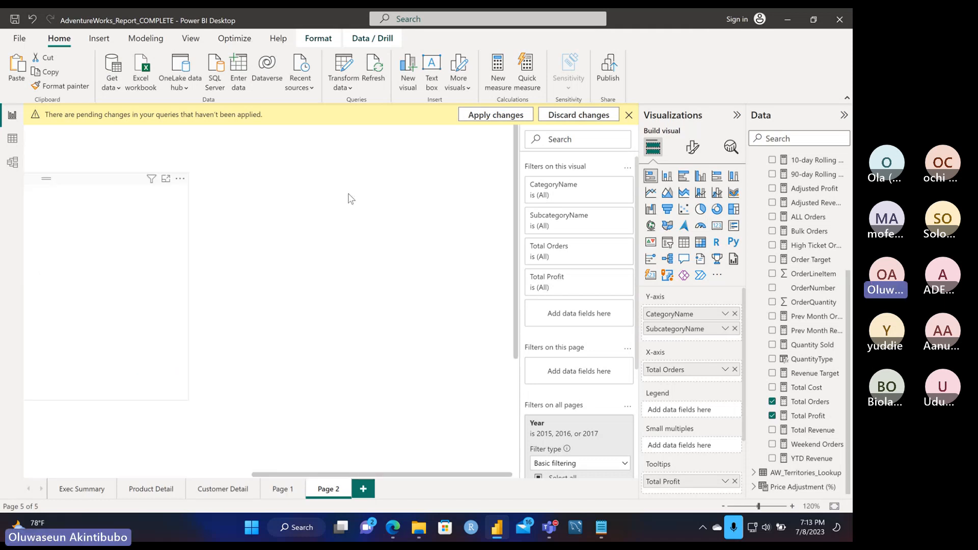
{"action": "scroll", "coordinate": [351, 198], "scroll_direction": "right", "scroll_amount": 3}
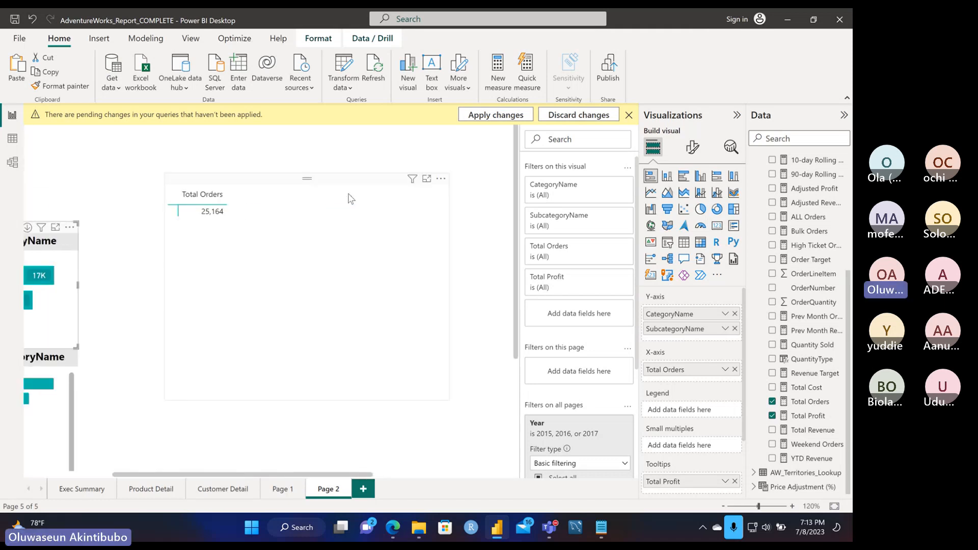
{"action": "left_click", "coordinate": [296, 217]}
{"action": "scroll", "coordinate": [800, 207], "scroll_direction": "up", "scroll_amount": 3}
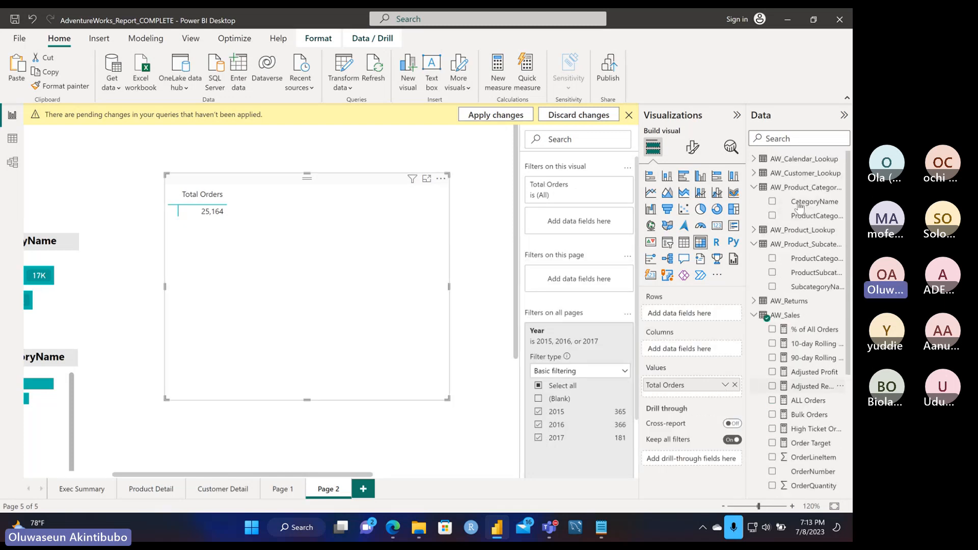
{"action": "left_click", "coordinate": [754, 316]}
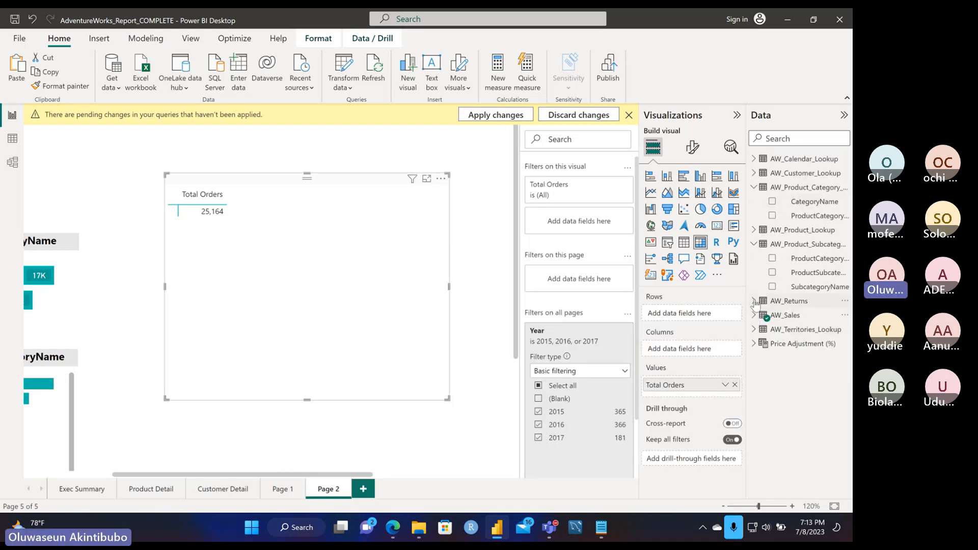
{"action": "left_click", "coordinate": [754, 301]}
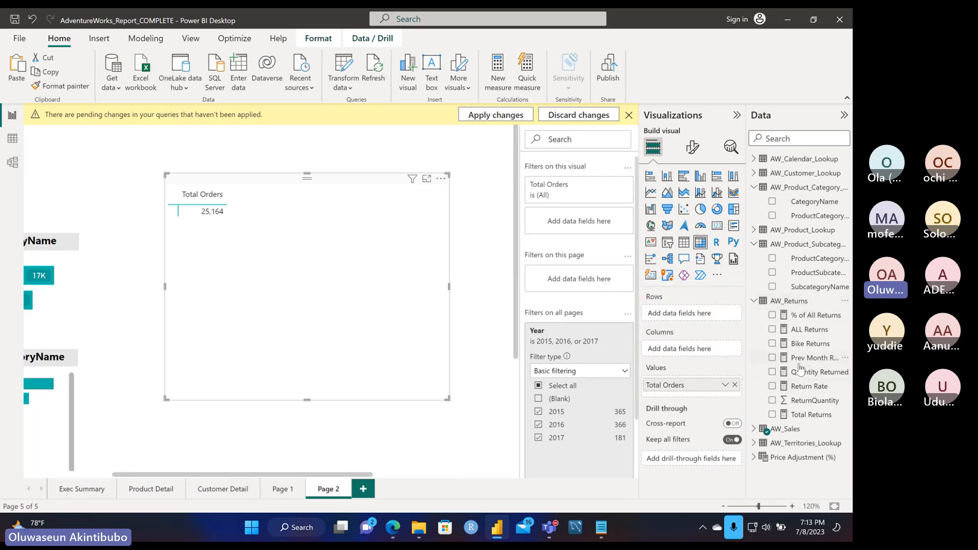
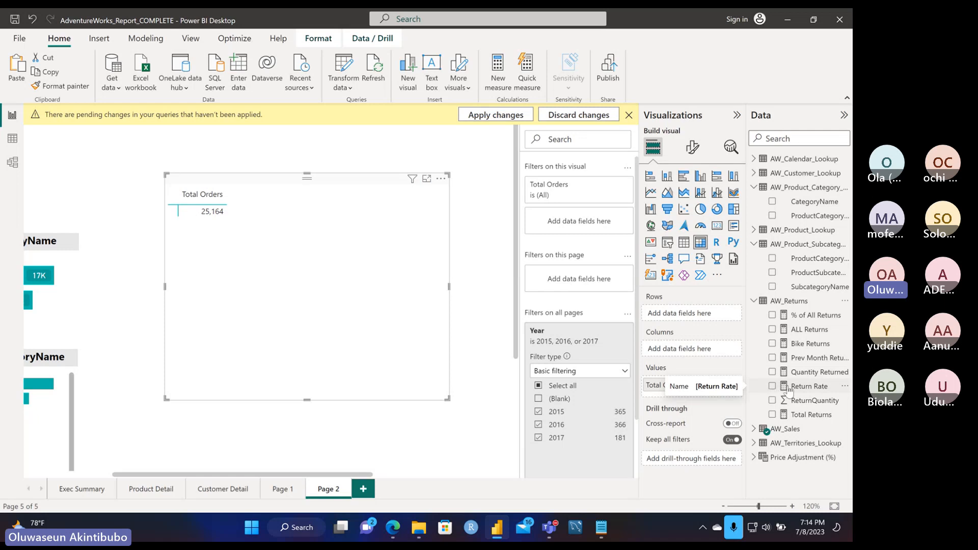
{"action": "left_click_drag", "start_coordinate": [791, 391], "coordinate": [697, 396]}
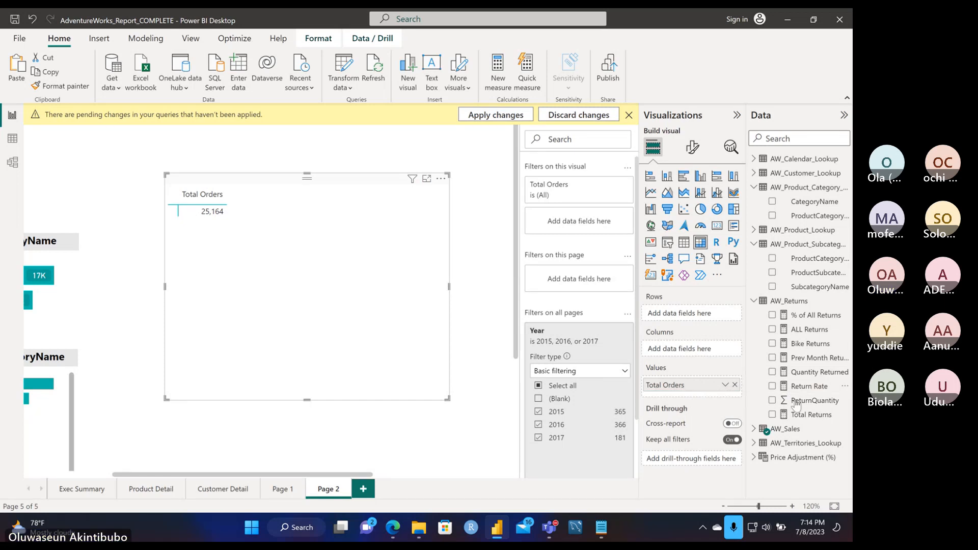
{"action": "left_click", "coordinate": [773, 386]}
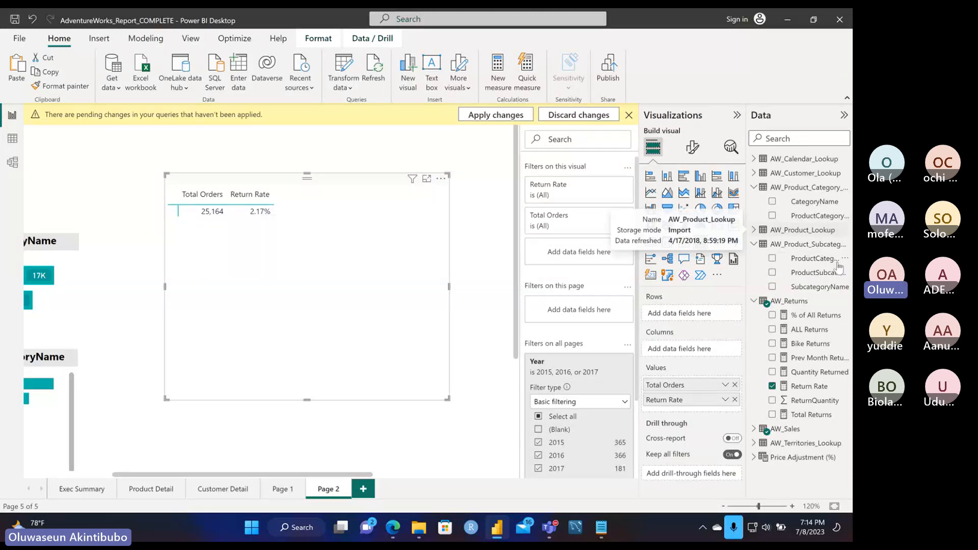
- Add ProductName from AW_Product_Lookup to the matrix rows
{"action": "left_click", "coordinate": [756, 302]}
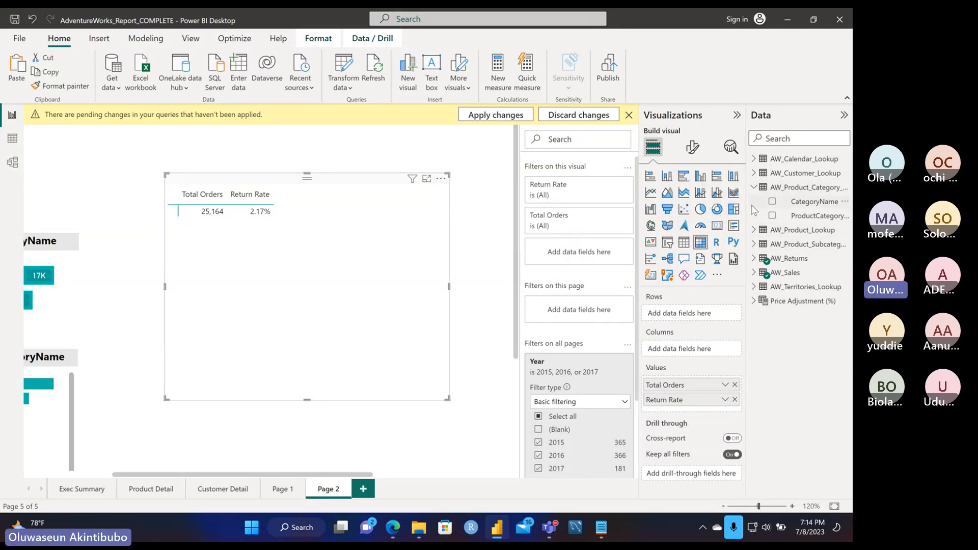
{"action": "left_click", "coordinate": [754, 187]}
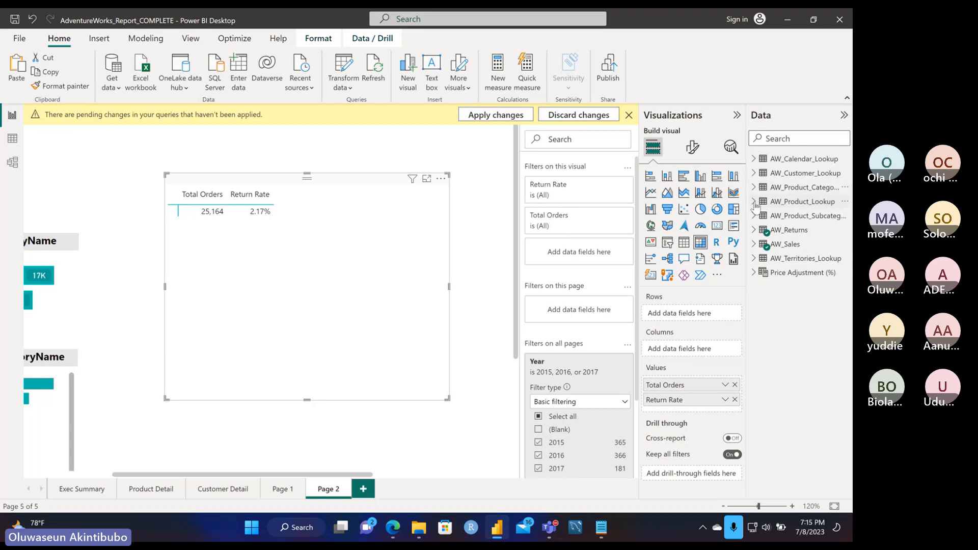
{"action": "left_click", "coordinate": [754, 202]}
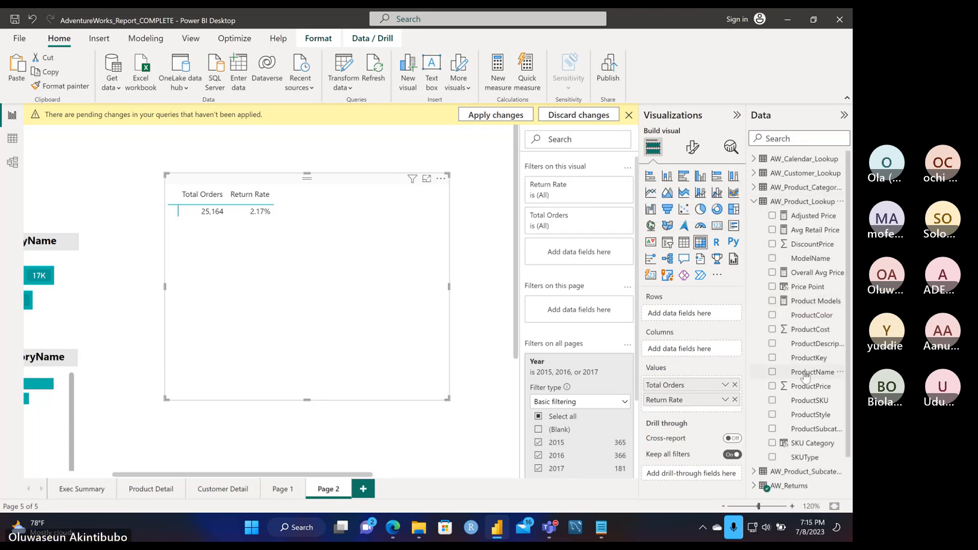
{"action": "left_click_drag", "start_coordinate": [797, 373], "coordinate": [684, 314]}
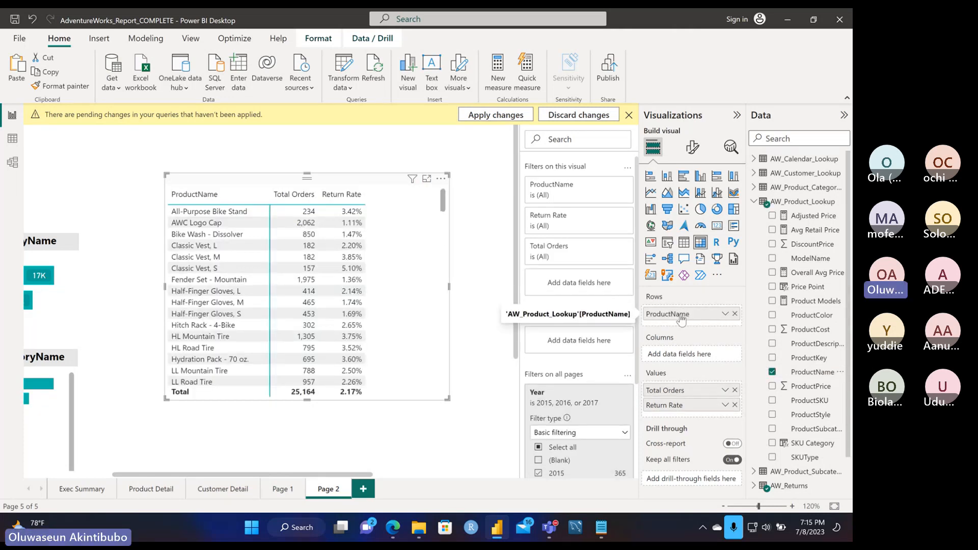
- Move ProductName from the matrix rows to its columns and look over the resulting layout
{"action": "left_click_drag", "start_coordinate": [682, 319], "coordinate": [688, 362]}
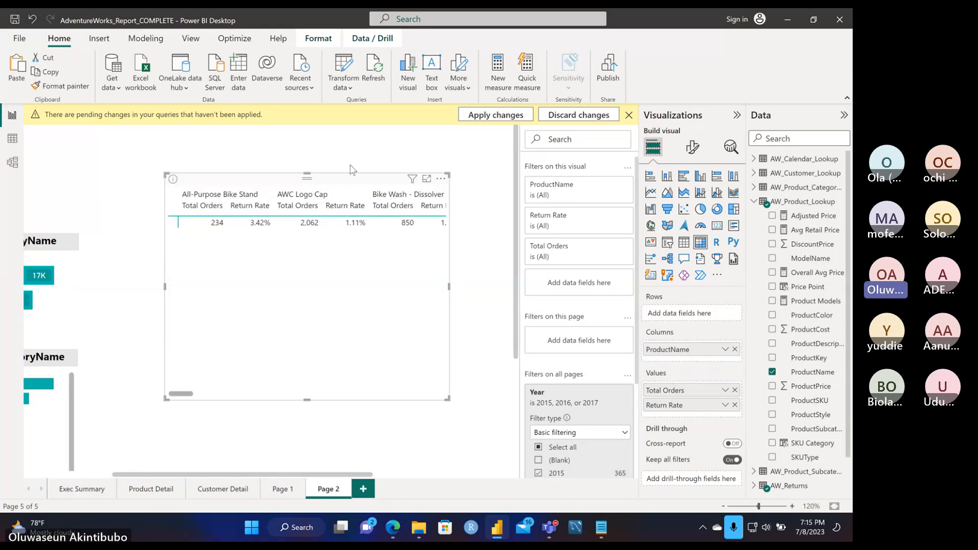
{"action": "scroll", "coordinate": [343, 267], "scroll_direction": "right", "scroll_amount": 5}
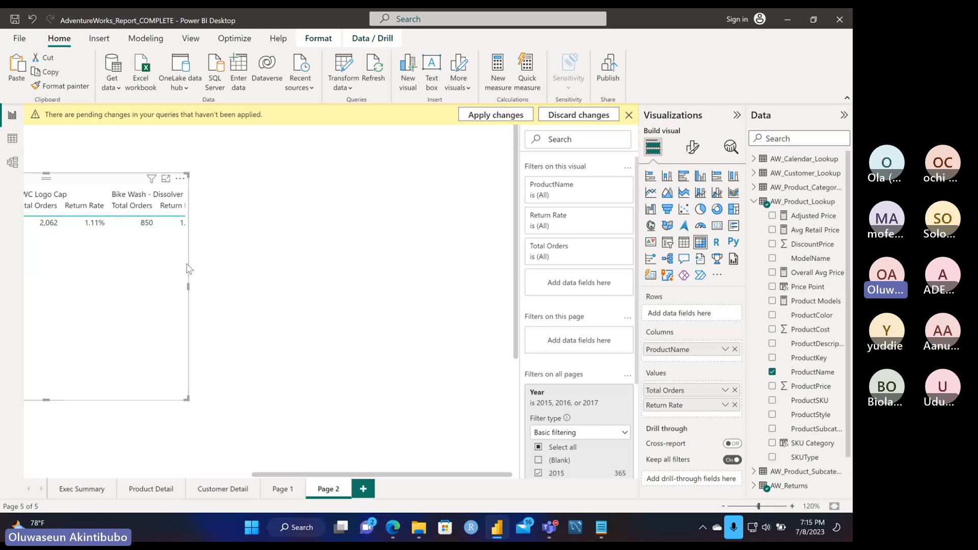
{"action": "scroll", "coordinate": [335, 284], "scroll_direction": "left", "scroll_amount": 5}
{"action": "scroll", "coordinate": [339, 284], "scroll_direction": "right", "scroll_amount": 5}
{"action": "scroll", "coordinate": [336, 284], "scroll_direction": "left", "scroll_amount": 5}
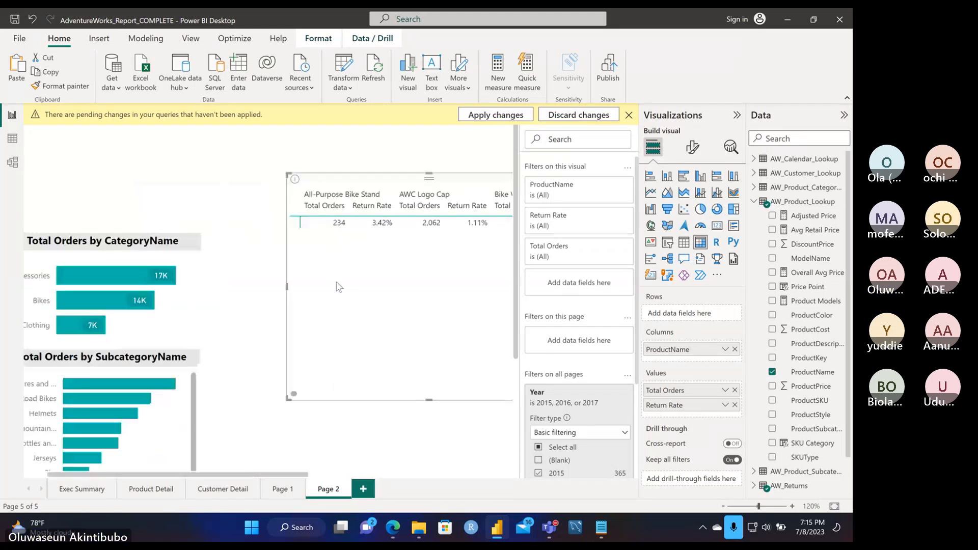
- Move the matrix up and left toward the bar charts and widen it slightly
{"action": "right_click", "coordinate": [328, 283]}
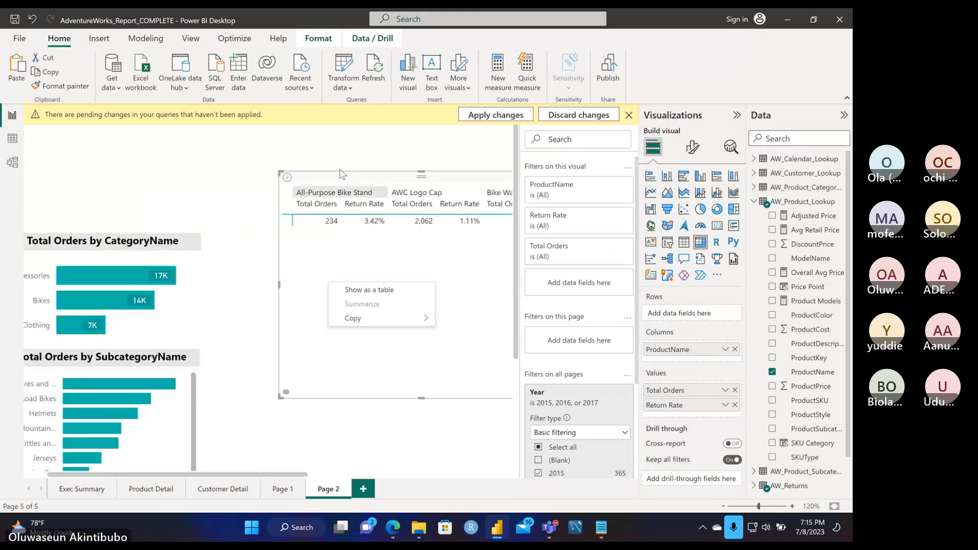
{"action": "left_click", "coordinate": [263, 164]}
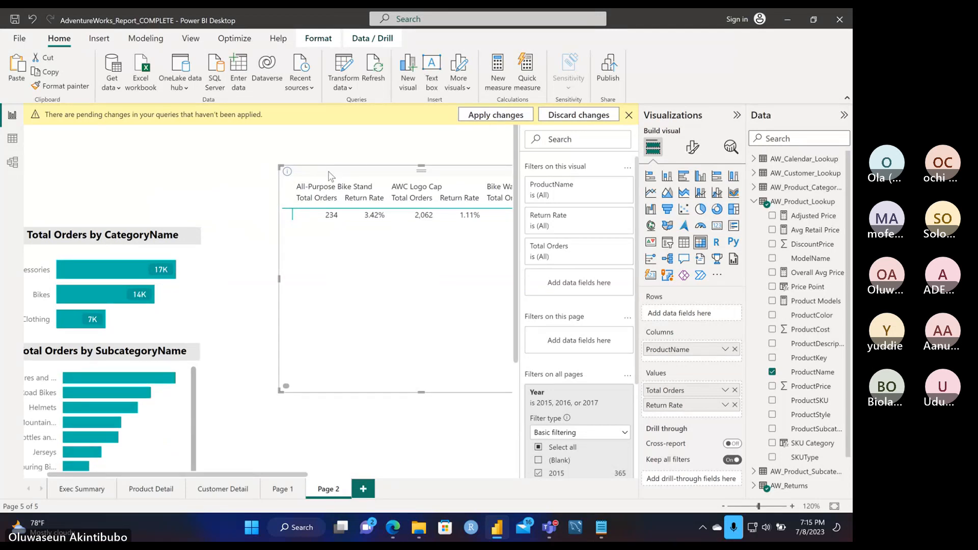
{"action": "left_click_drag", "start_coordinate": [326, 172], "coordinate": [230, 158]}
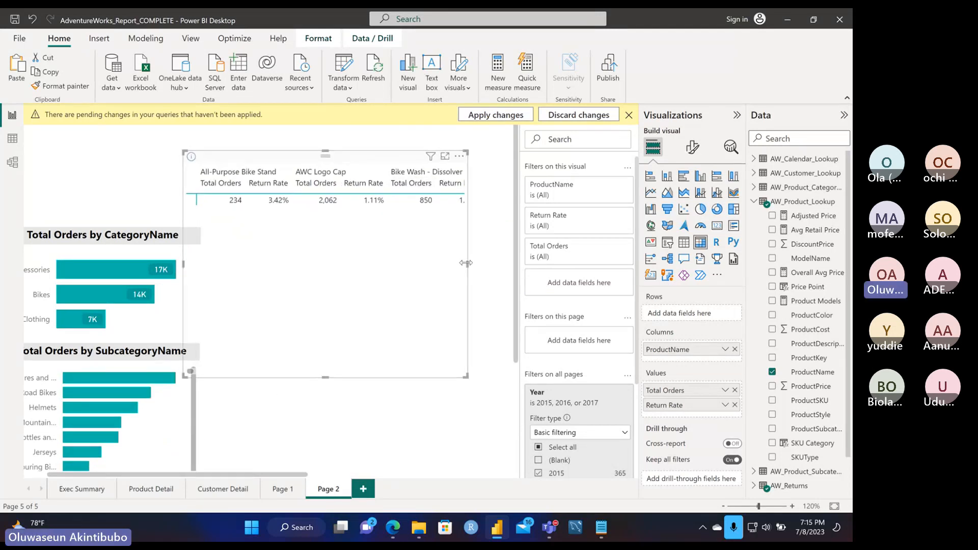
{"action": "scroll", "coordinate": [490, 270], "scroll_direction": "right", "scroll_amount": 1}
{"action": "left_click_drag", "start_coordinate": [490, 270], "coordinate": [495, 270]}
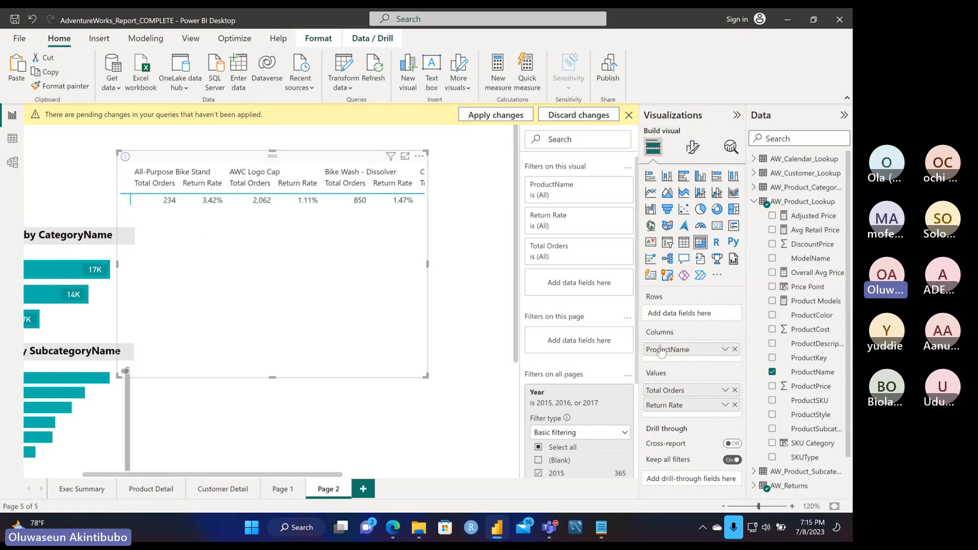
- Try the matrix data as a stacked bar chart, stacked column chart, line and column chart, pie chart, donut chart and treemap
{"action": "left_click", "coordinate": [649, 177]}
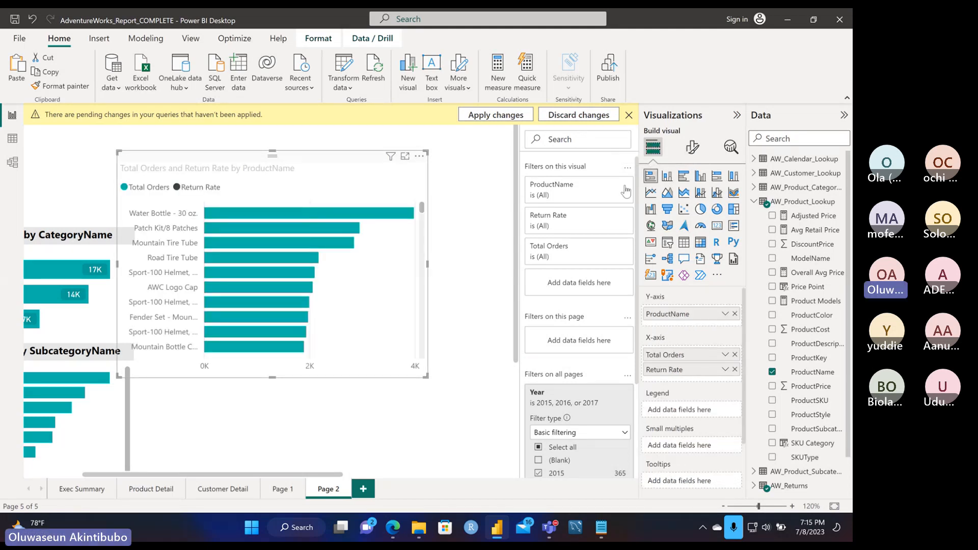
{"action": "left_click", "coordinate": [668, 179]}
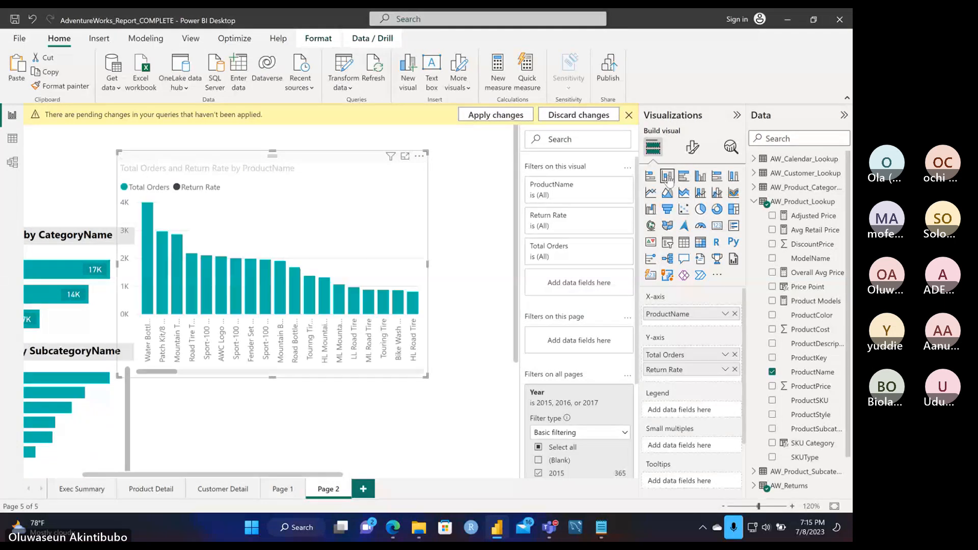
{"action": "left_click", "coordinate": [685, 179]}
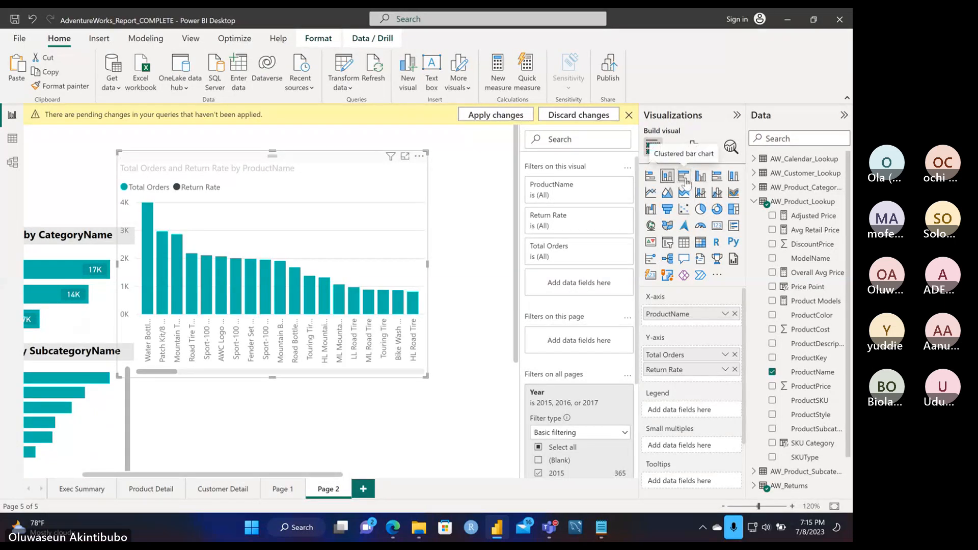
{"action": "left_click", "coordinate": [706, 198]}
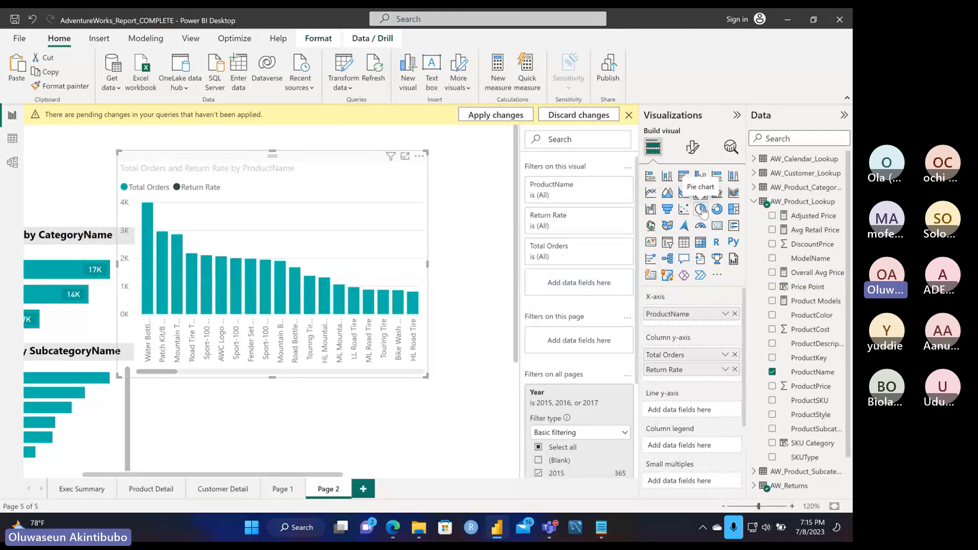
{"action": "left_click", "coordinate": [702, 210]}
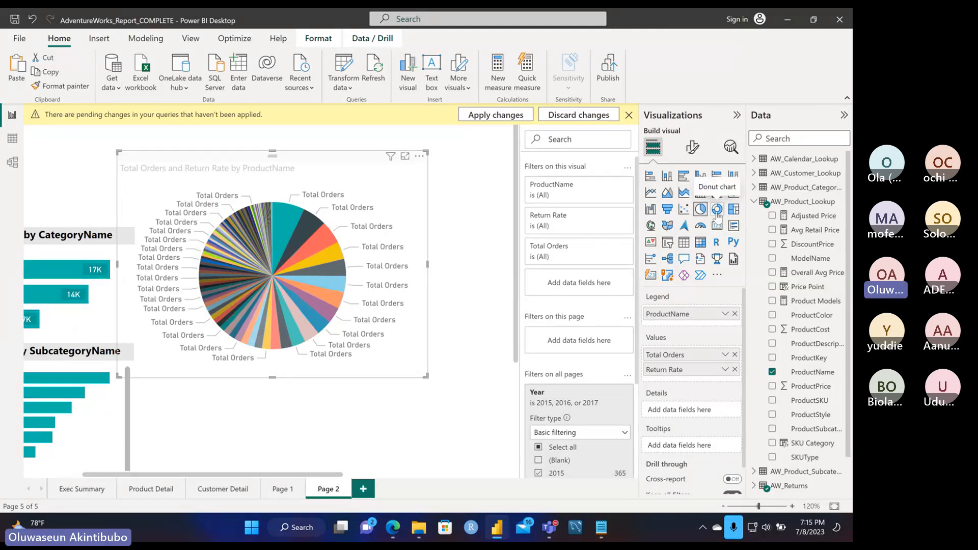
{"action": "left_click", "coordinate": [717, 210]}
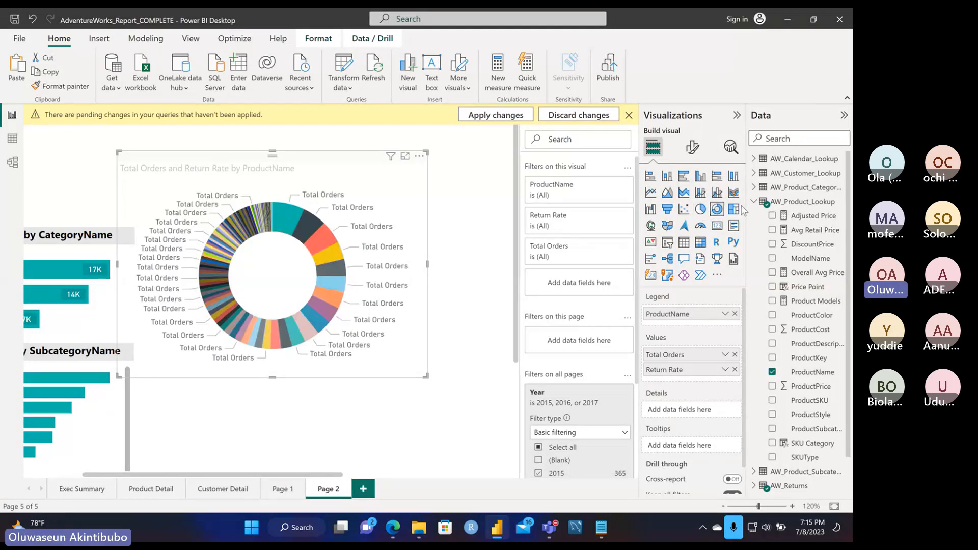
{"action": "left_click", "coordinate": [734, 209]}
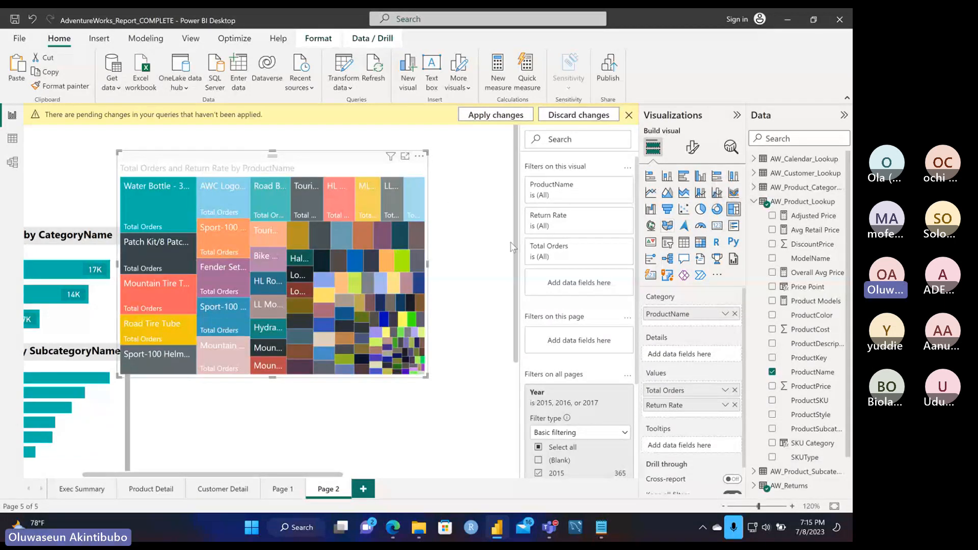
- Change the visual back to a matrix and move ProductName from columns to rows
{"action": "left_click", "coordinate": [701, 243]}
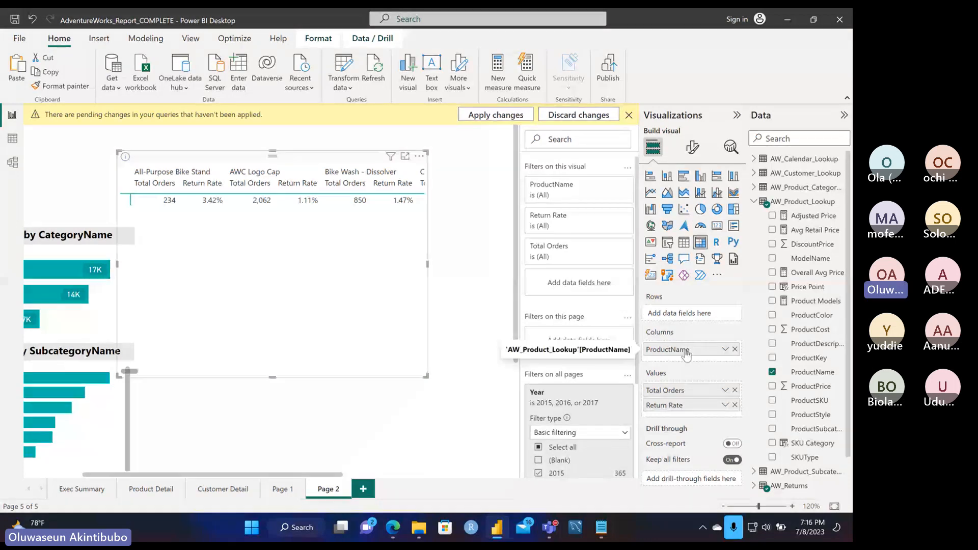
{"action": "left_click_drag", "start_coordinate": [685, 352], "coordinate": [680, 315]}
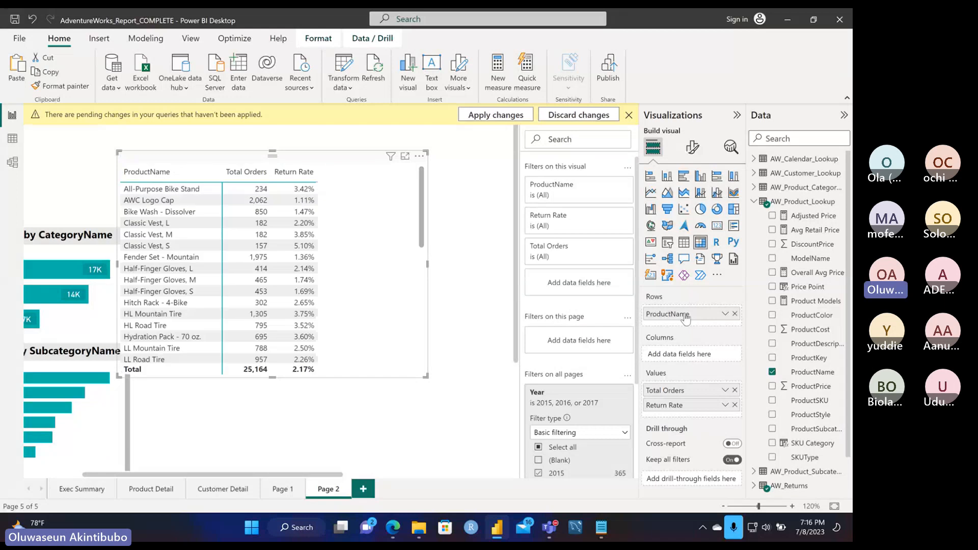
- Position the matrix just beside the two bar charts, with its upper edge near the Total Orders by CategoryName title
{"action": "left_click_drag", "start_coordinate": [338, 163], "coordinate": [357, 187]}
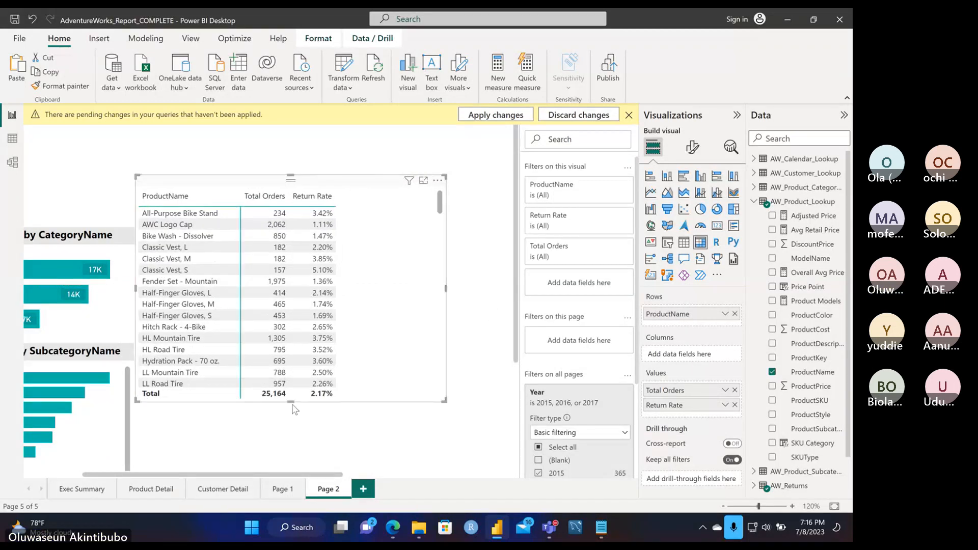
{"action": "scroll", "coordinate": [285, 461], "scroll_direction": "down", "scroll_amount": 1}
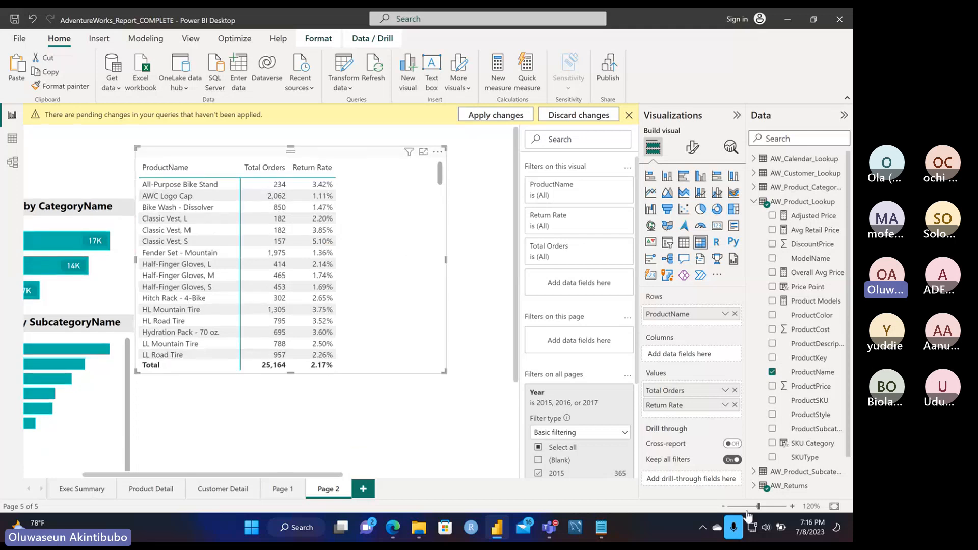
{"action": "scroll", "coordinate": [395, 359], "scroll_direction": "down", "scroll_amount": 3, "text": "ctrl"}
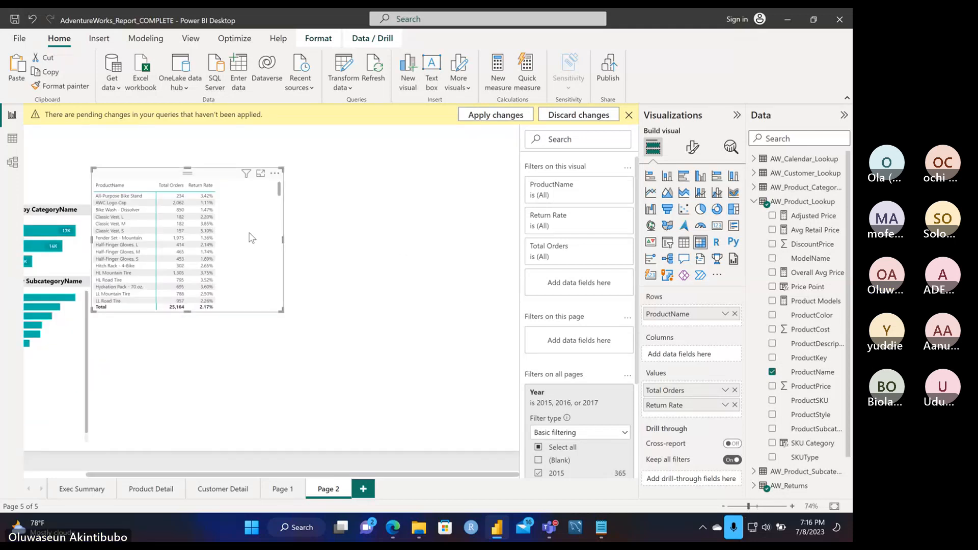
{"action": "scroll", "coordinate": [250, 238], "scroll_direction": "left", "scroll_amount": 2}
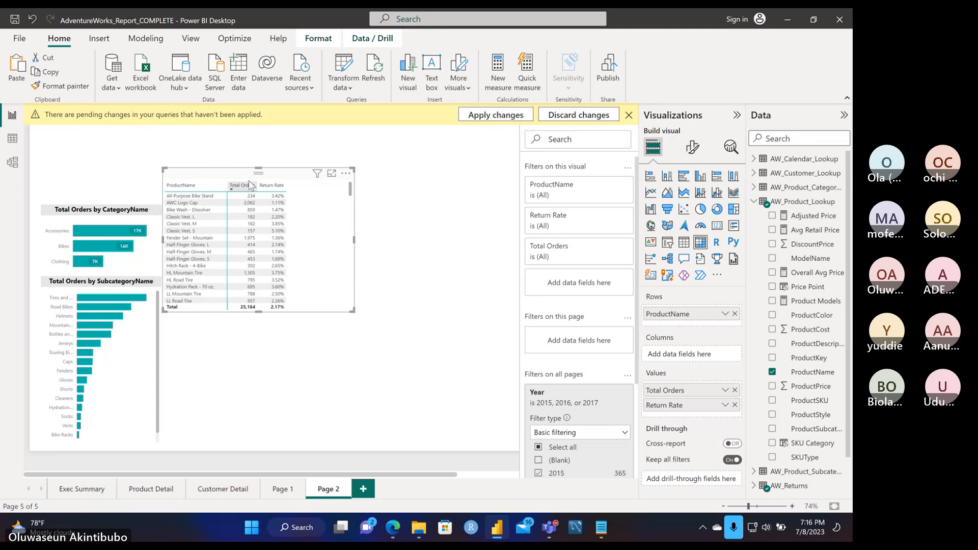
{"action": "left_click_drag", "start_coordinate": [279, 176], "coordinate": [283, 199]}
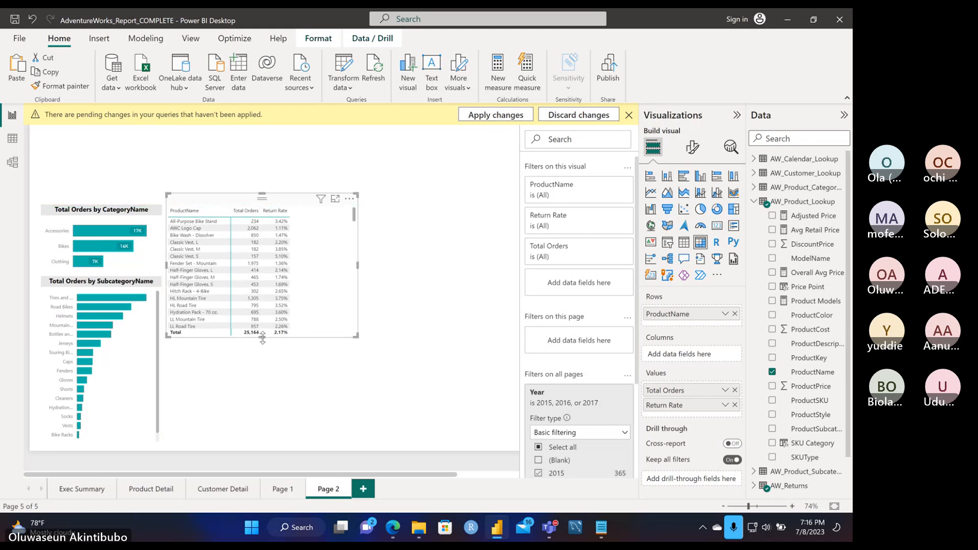
- Extend the matrix down to near the lower edge of the page and narrow it around its three columns
{"action": "left_click_drag", "start_coordinate": [252, 337], "coordinate": [255, 377]}
{"action": "left_click_drag", "start_coordinate": [261, 419], "coordinate": [263, 443]}
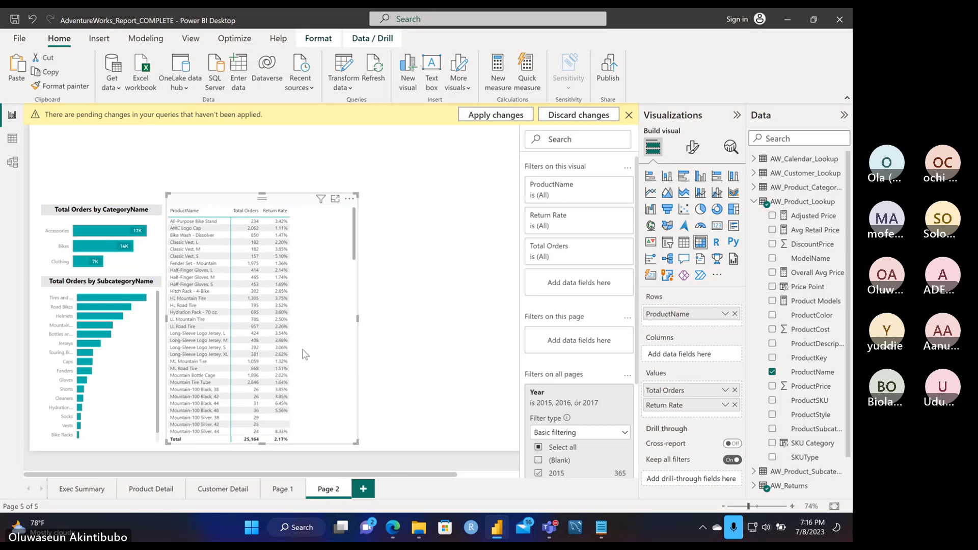
{"action": "left_click_drag", "start_coordinate": [356, 321], "coordinate": [305, 320]}
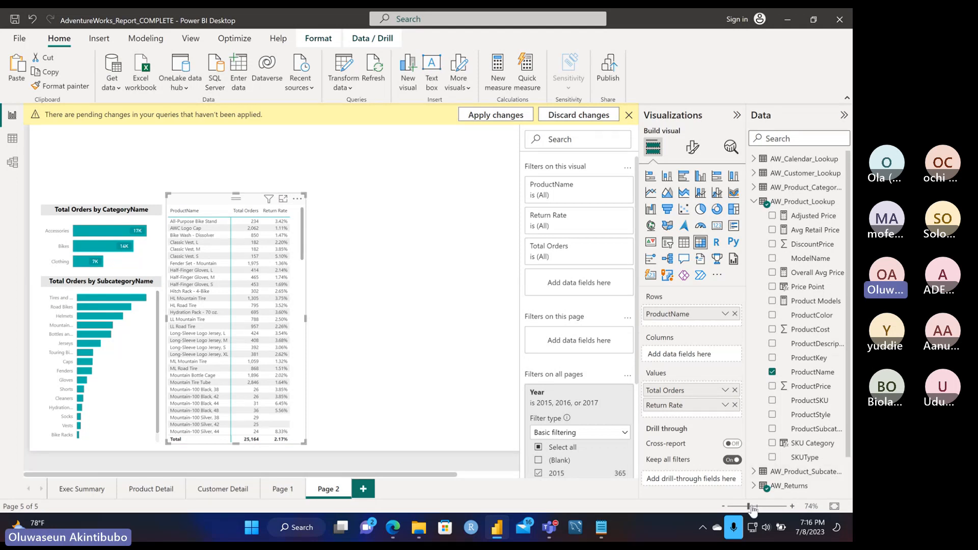
{"action": "left_click_drag", "start_coordinate": [752, 510], "coordinate": [758, 509]}
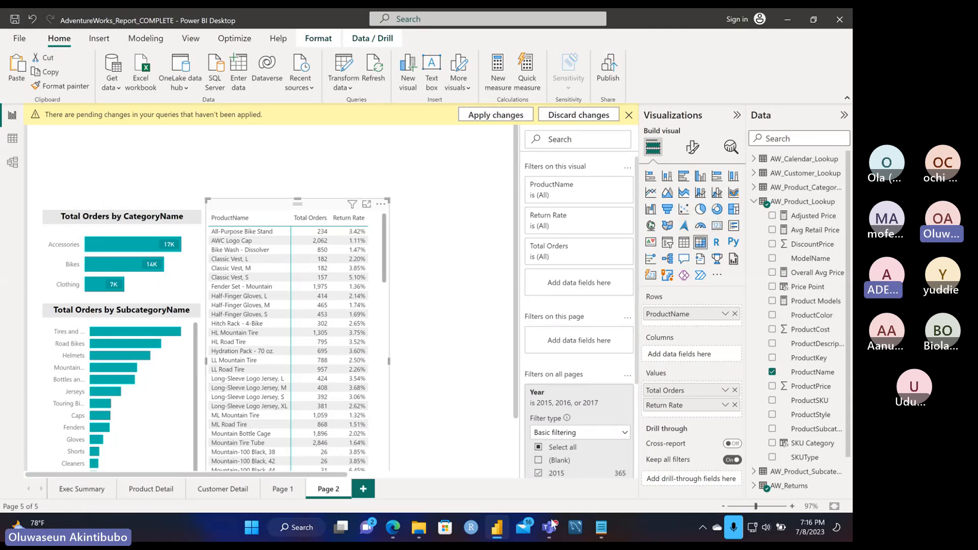
- Switch to the Microsoft Teams meeting, admit the guest waiting in the lobby and return to Power BI Desktop
{"action": "mouse_move", "coordinate": [549, 528]}
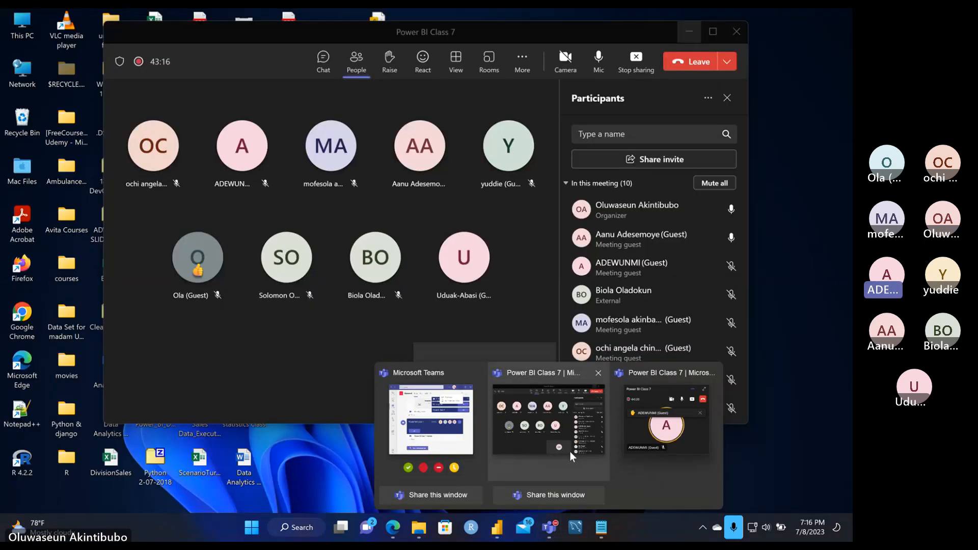
{"action": "left_click", "coordinate": [570, 451]}
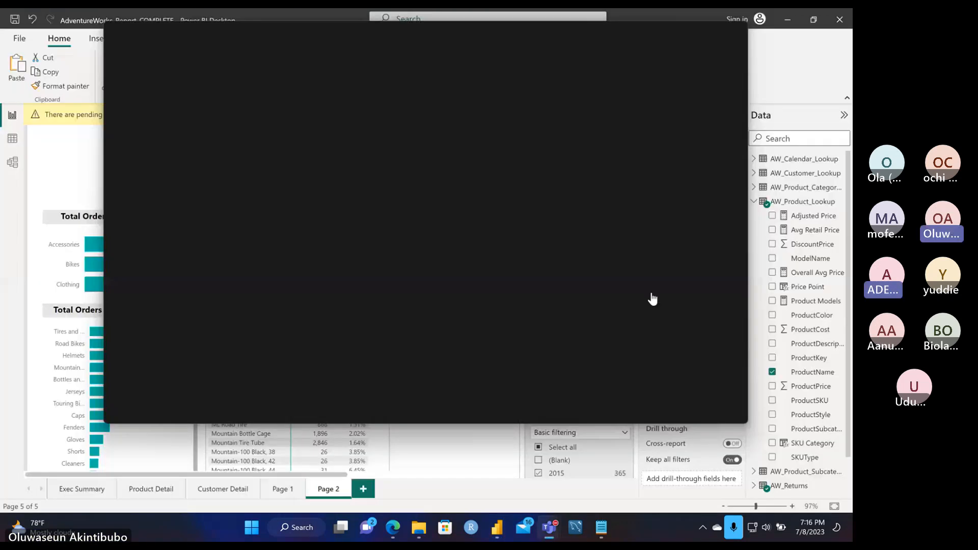
{"action": "left_click", "coordinate": [710, 213]}
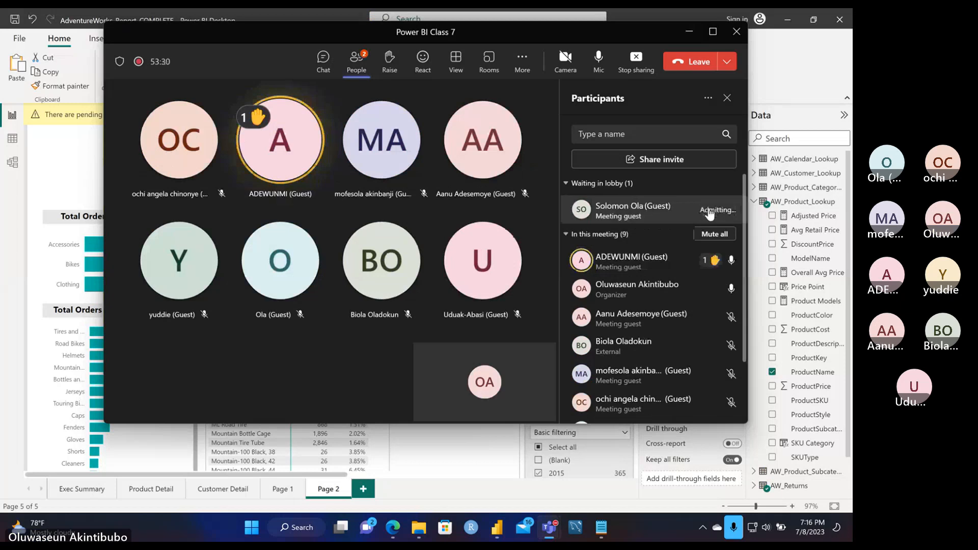
{"action": "left_click", "coordinate": [814, 76]}
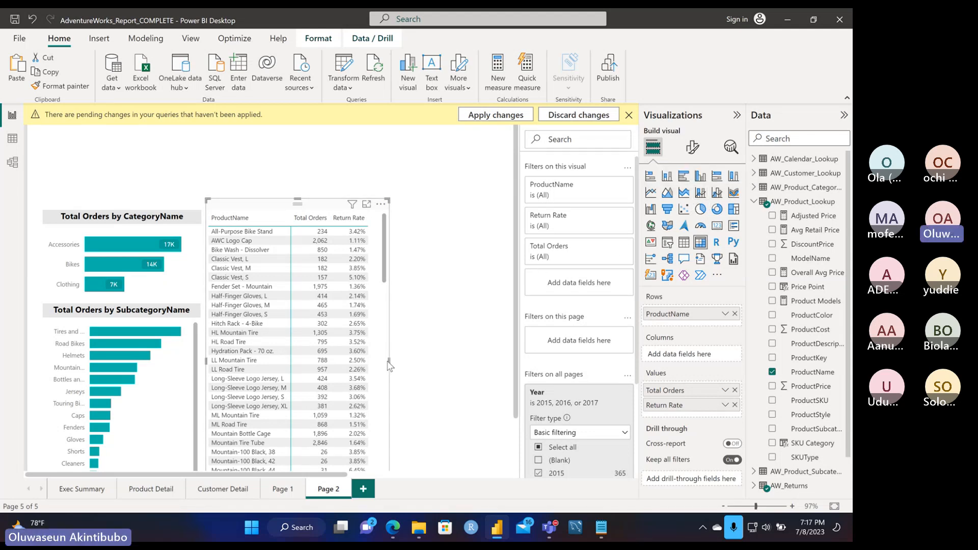
- Narrow the matrix slightly more and move it higher on the page, above the level of the bar charts
{"action": "left_click_drag", "start_coordinate": [388, 363], "coordinate": [379, 363]}
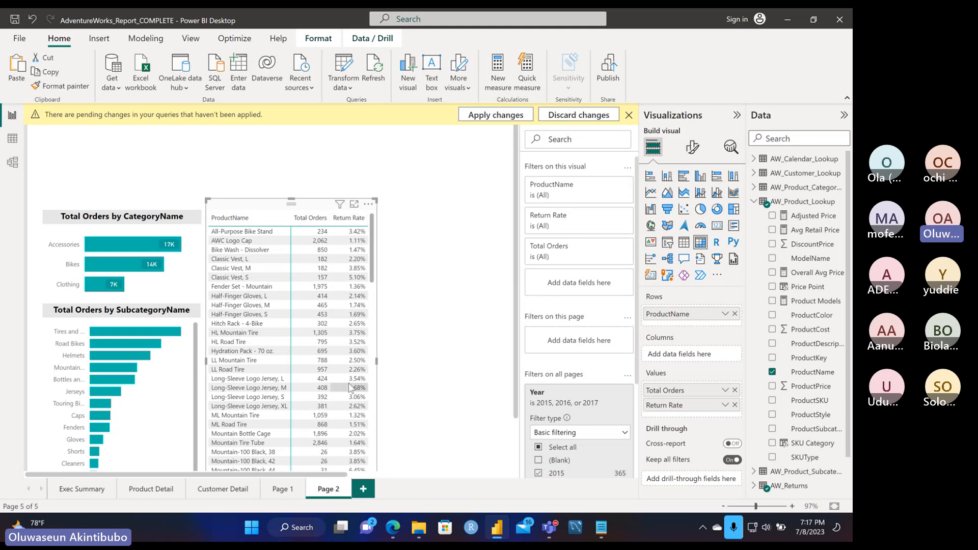
{"action": "scroll", "coordinate": [349, 388], "scroll_direction": "down", "scroll_amount": 10}
{"action": "scroll", "coordinate": [350, 388], "scroll_direction": "down", "scroll_amount": 3}
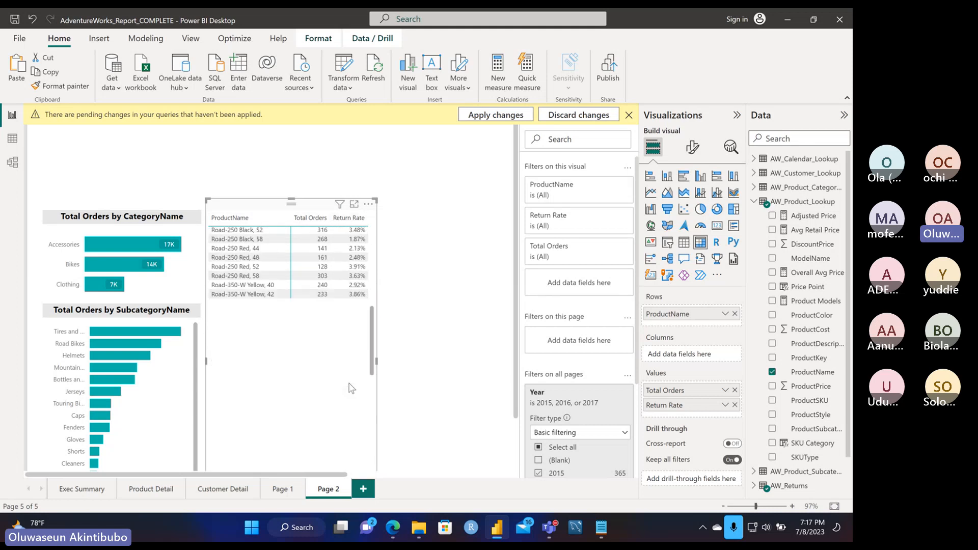
{"action": "scroll", "coordinate": [350, 389], "scroll_direction": "down", "scroll_amount": 5}
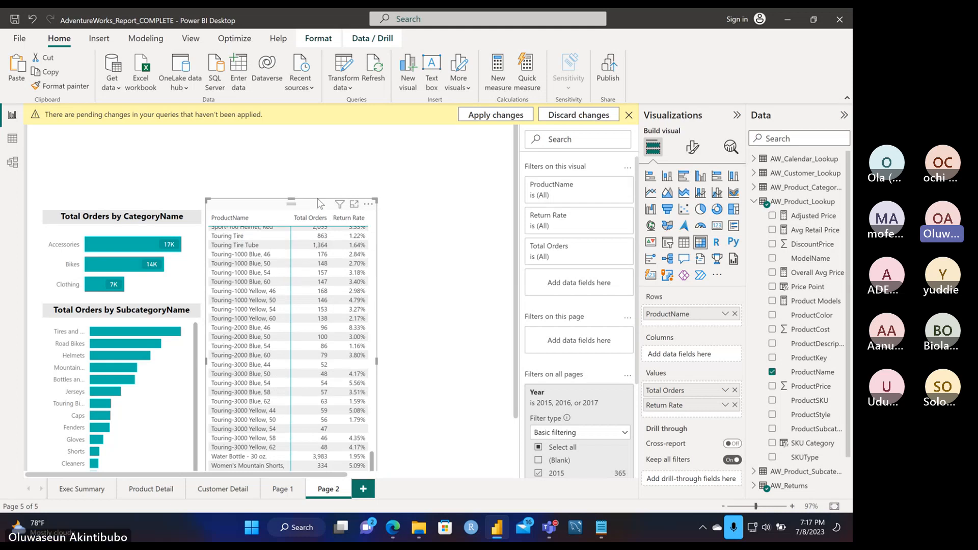
{"action": "left_click", "coordinate": [318, 159]}
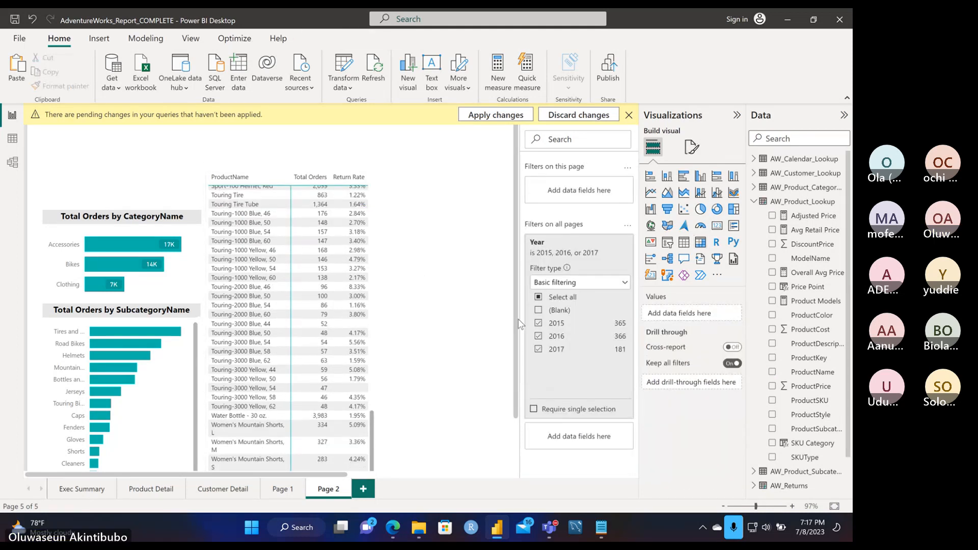
{"action": "left_click_drag", "start_coordinate": [518, 319], "coordinate": [509, 261]}
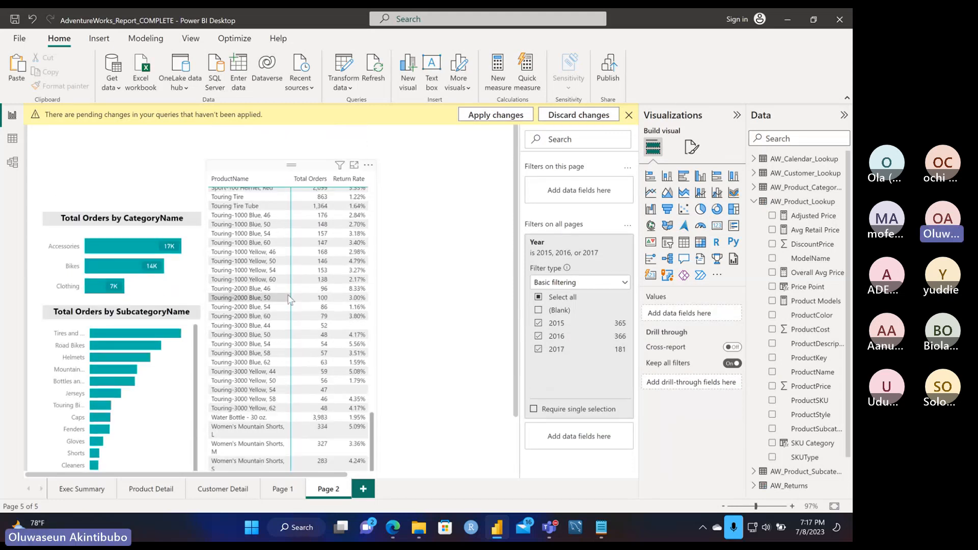
{"action": "scroll", "coordinate": [293, 290], "scroll_direction": "up", "scroll_amount": 18}
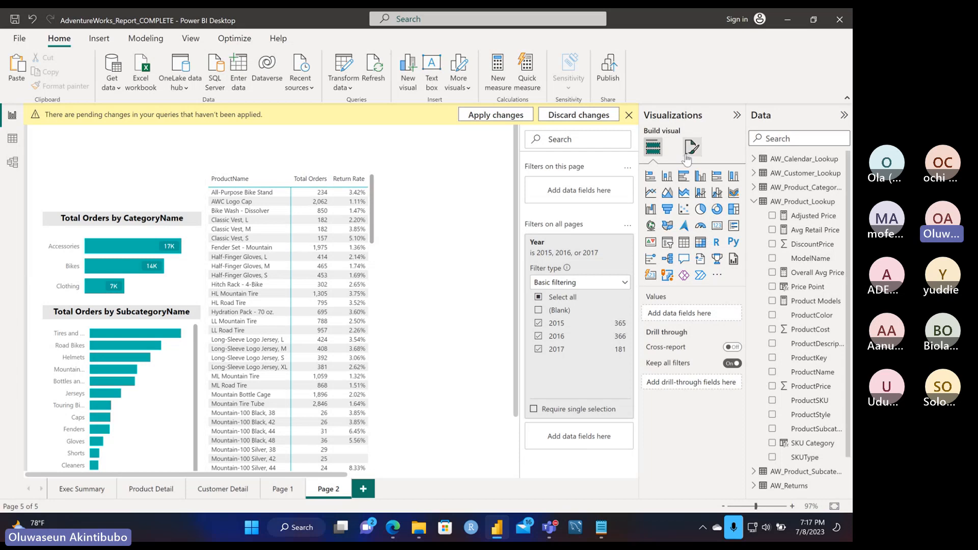
- Examine the product rows of the matrix from first to last with their Total Orders and Return Rate
{"action": "left_click", "coordinate": [274, 170]}
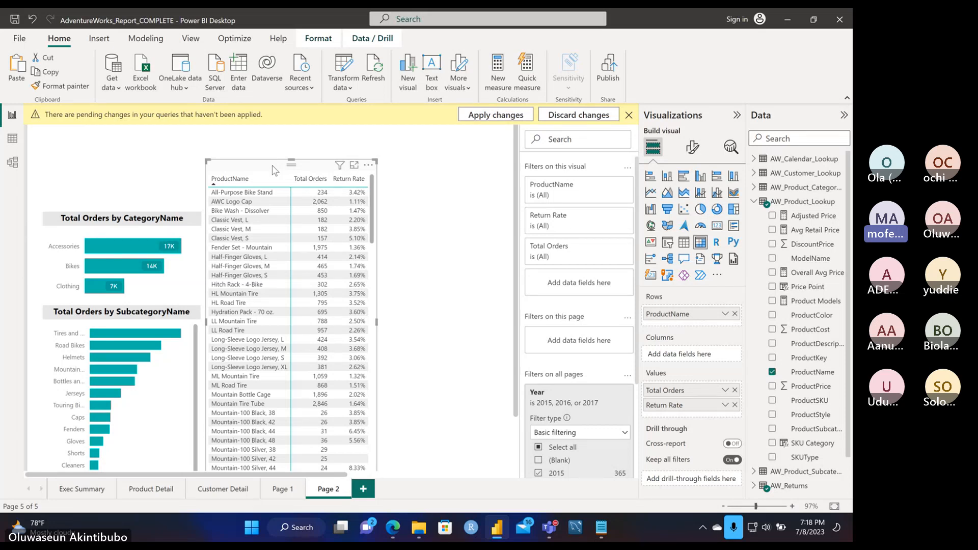
{"action": "scroll", "coordinate": [340, 351], "scroll_direction": "down", "scroll_amount": 5}
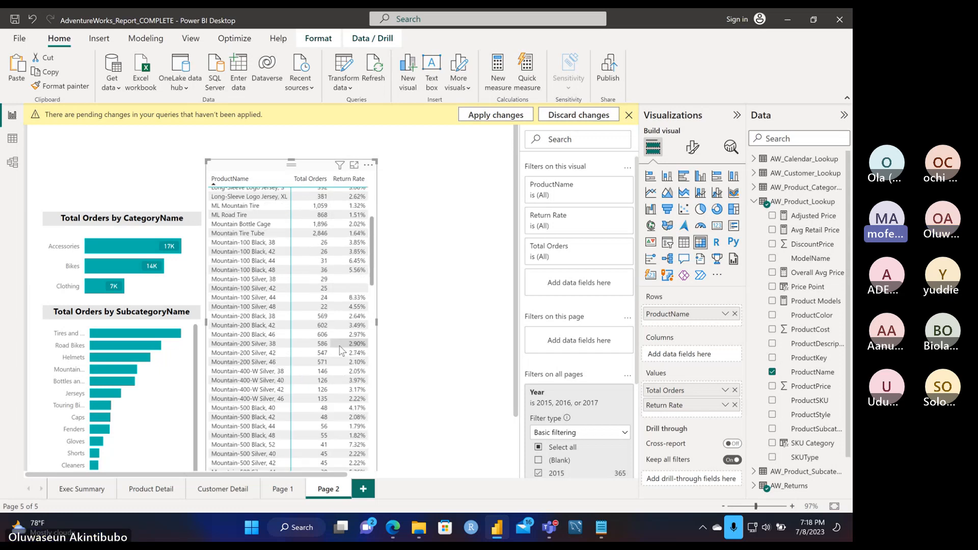
{"action": "scroll", "coordinate": [340, 350], "scroll_direction": "down", "scroll_amount": 6}
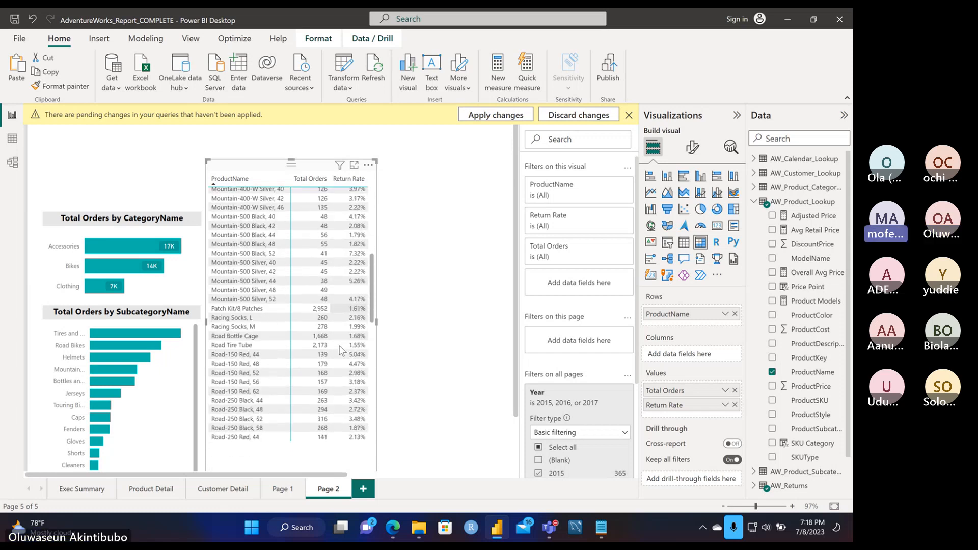
{"action": "scroll", "coordinate": [340, 351], "scroll_direction": "down", "scroll_amount": 15}
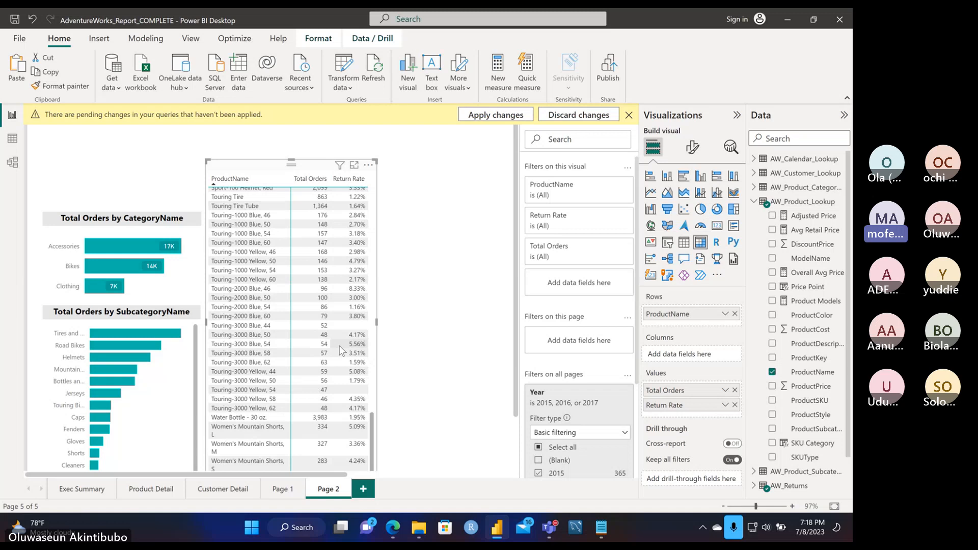
{"action": "scroll", "coordinate": [341, 350], "scroll_direction": "up", "scroll_amount": 20}
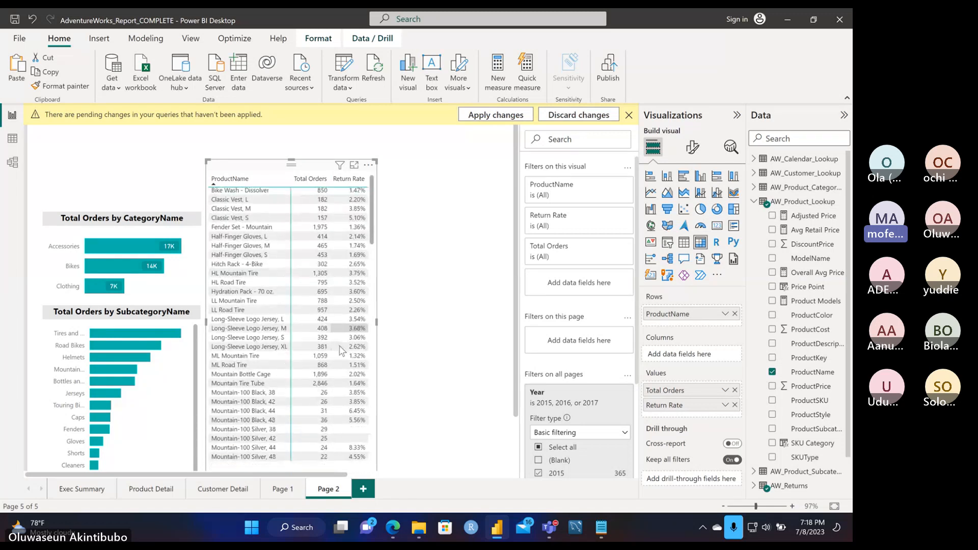
{"action": "scroll", "coordinate": [341, 350], "scroll_direction": "down", "scroll_amount": 2}
{"action": "scroll", "coordinate": [341, 351], "scroll_direction": "up", "scroll_amount": 3}
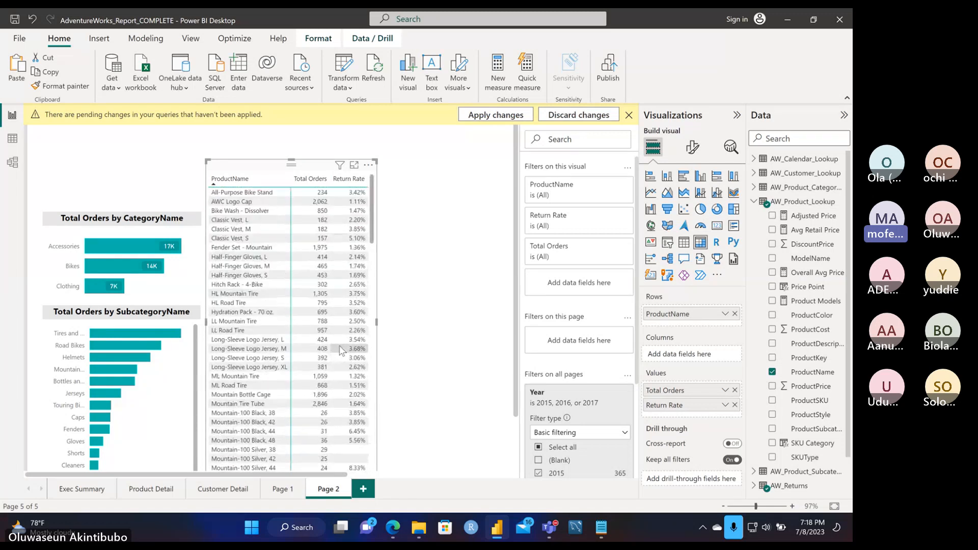
{"action": "scroll", "coordinate": [341, 351], "scroll_direction": "down", "scroll_amount": 15}
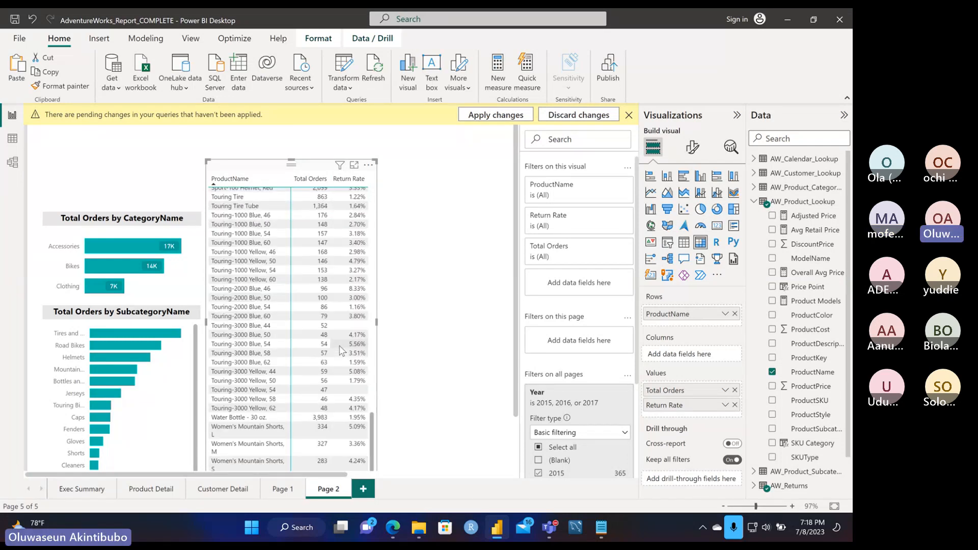
- Review the formulas of the Total Cost and Total Profit measures in the AW_Sales table
{"action": "left_click", "coordinate": [754, 202]}
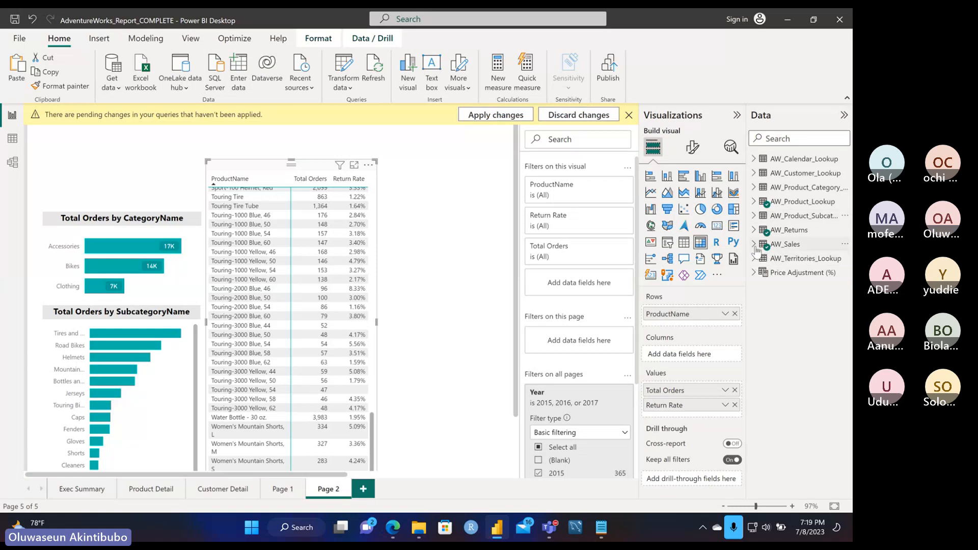
{"action": "left_click", "coordinate": [755, 246]}
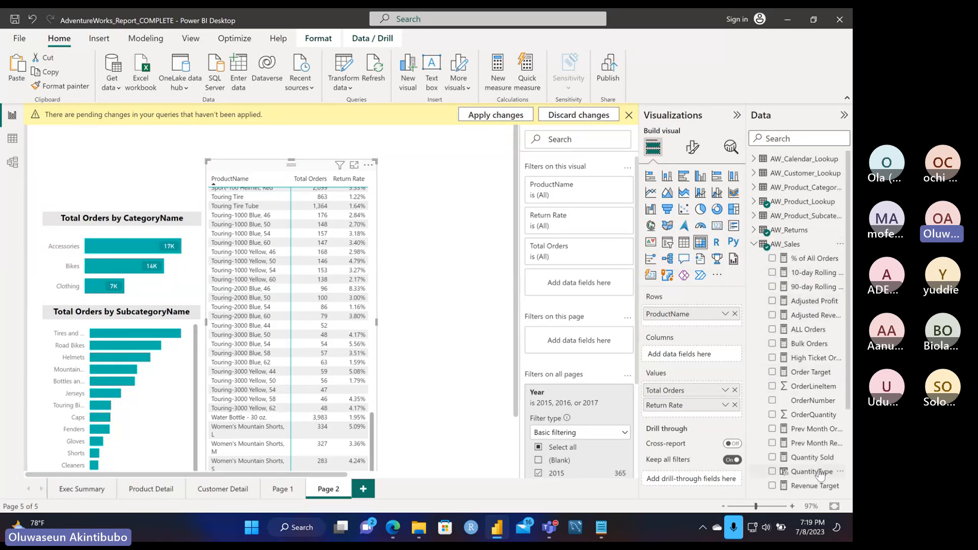
{"action": "scroll", "coordinate": [820, 476], "scroll_direction": "down", "scroll_amount": 3}
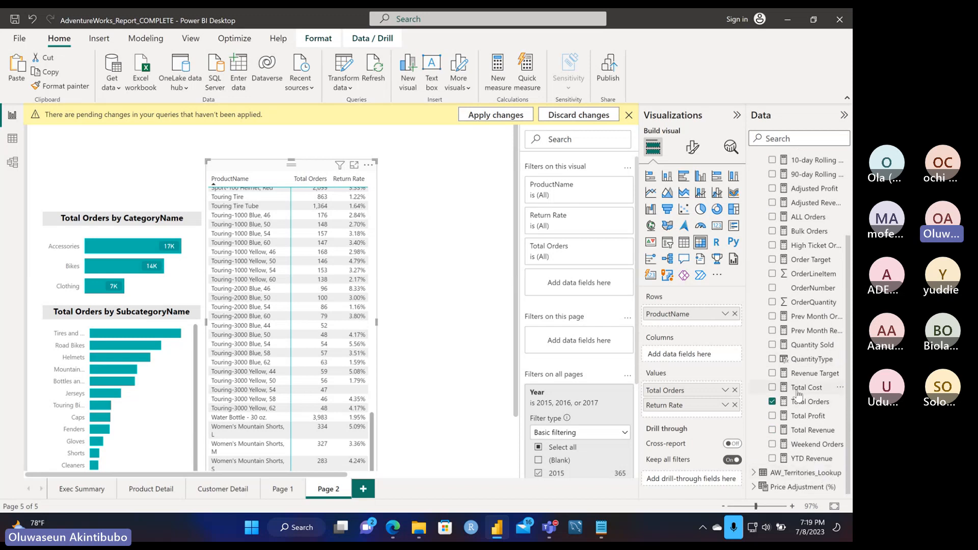
{"action": "left_click", "coordinate": [805, 389]}
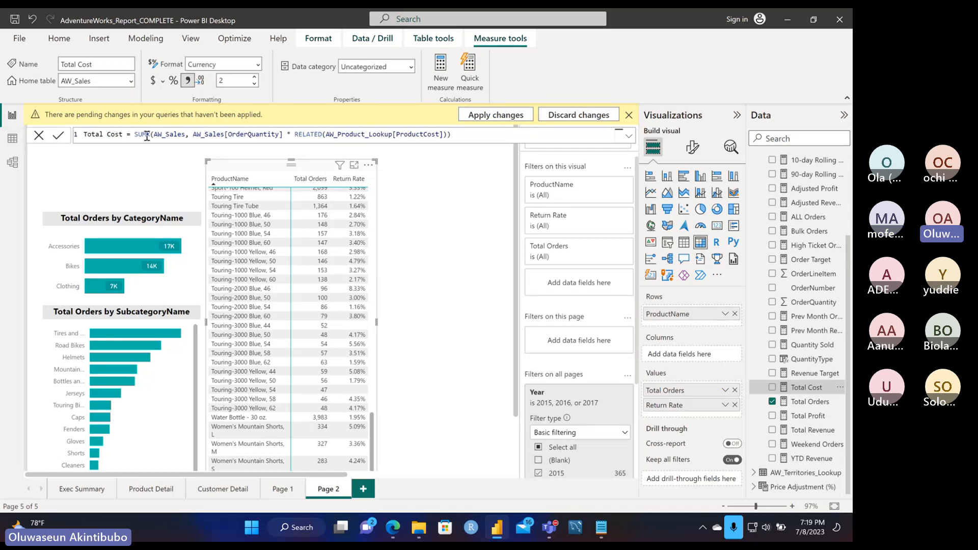
{"action": "left_click", "coordinate": [809, 417]}
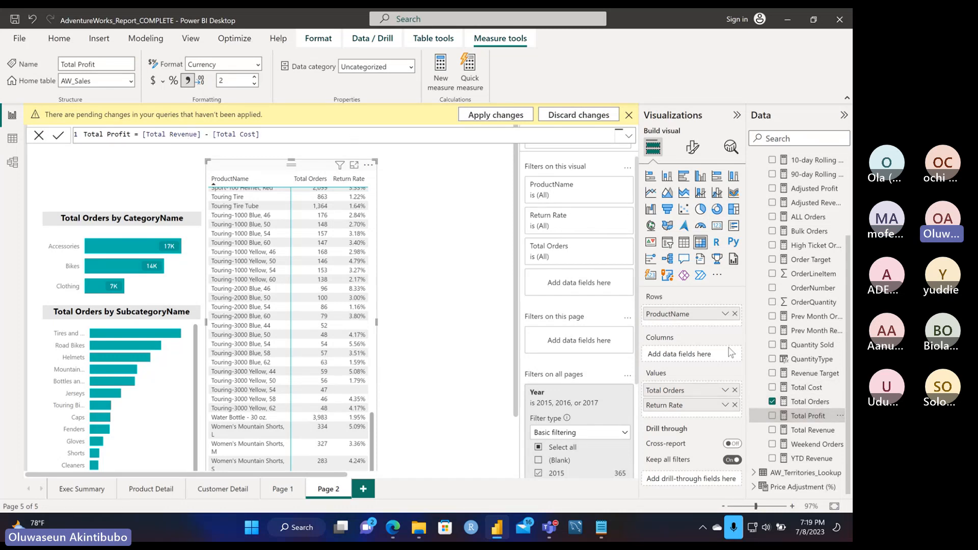
{"action": "left_click", "coordinate": [796, 391]}
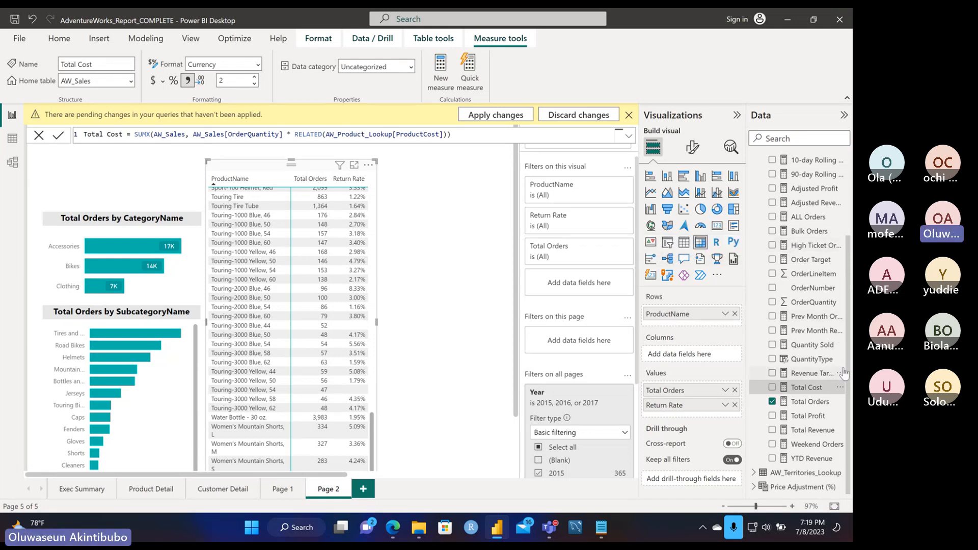
- Review the Prev Month Orders and Prev Month Revenue measure formulas, and return to the first product rows of the matrix
{"action": "scroll", "coordinate": [817, 341], "scroll_direction": "up", "scroll_amount": 1}
{"action": "left_click", "coordinate": [813, 338]}
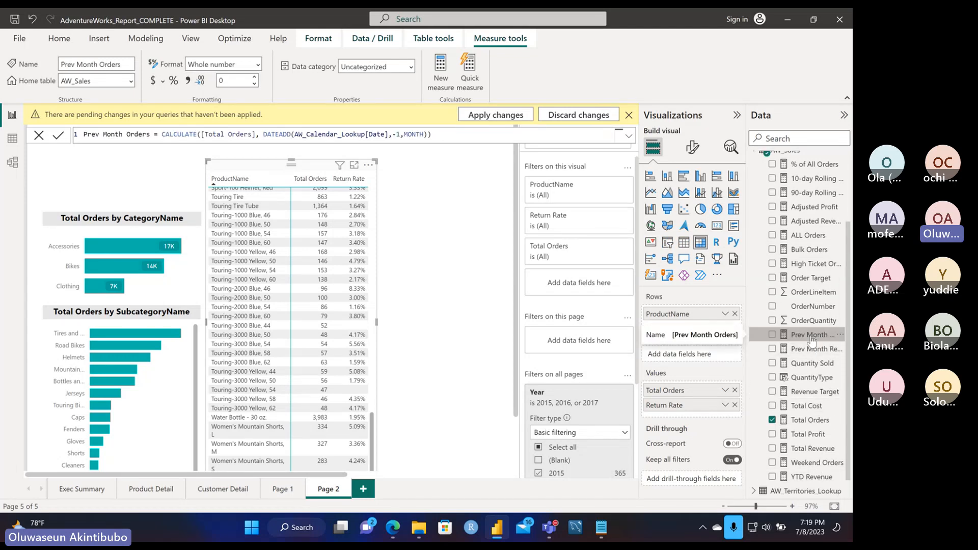
{"action": "left_click", "coordinate": [767, 350]}
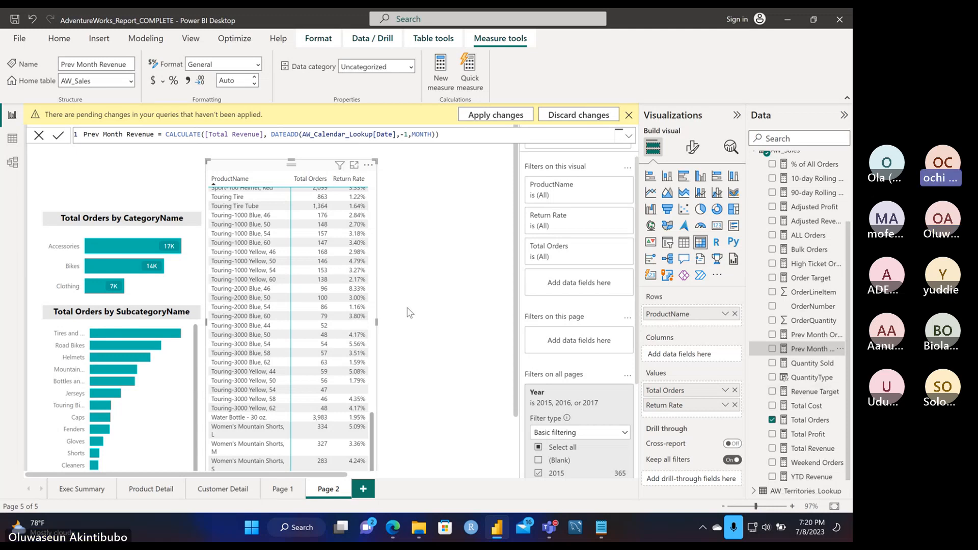
{"action": "scroll", "coordinate": [346, 304], "scroll_direction": "up", "scroll_amount": 4}
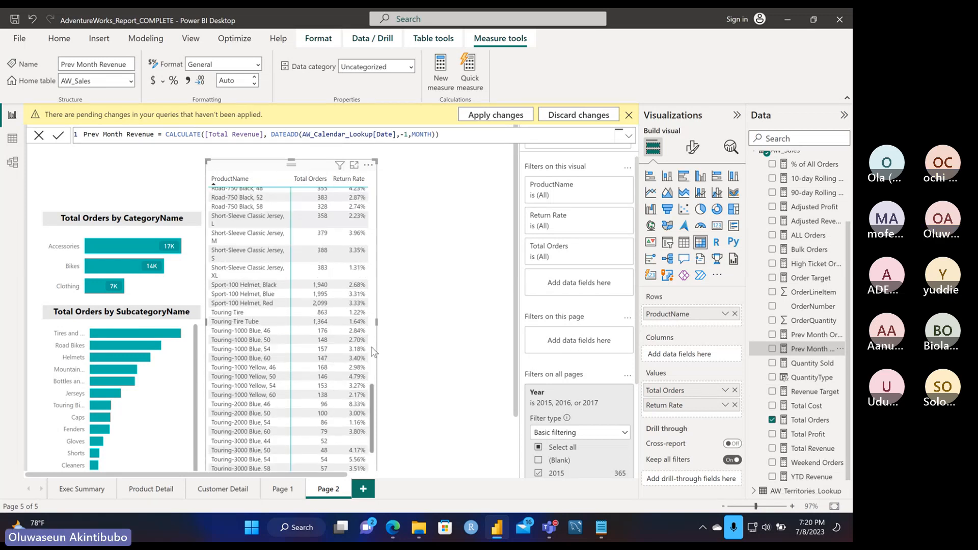
{"action": "scroll", "coordinate": [323, 284], "scroll_direction": "up", "scroll_amount": 10}
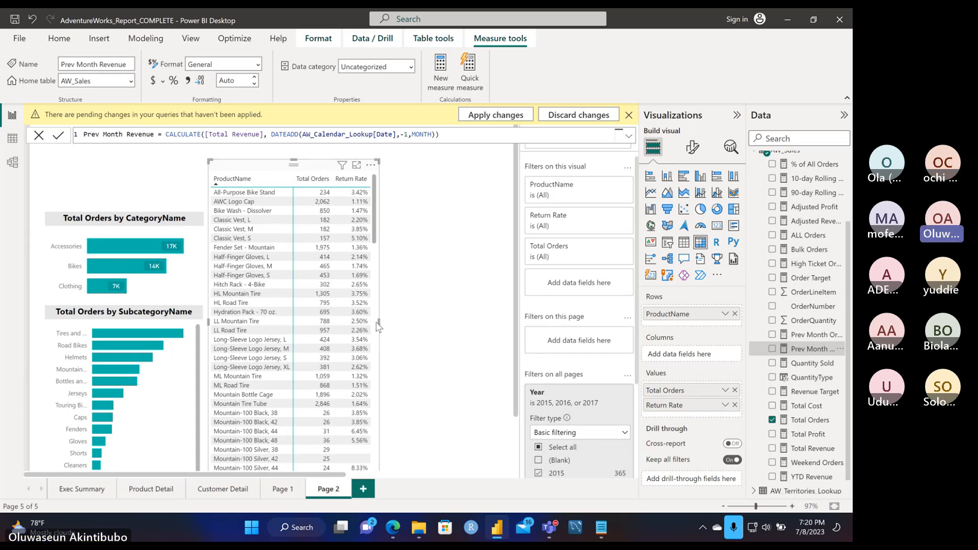
- Narrow the product matrix slightly from its outer edge, away from the bar charts
{"action": "left_click_drag", "start_coordinate": [377, 322], "coordinate": [374, 322]}
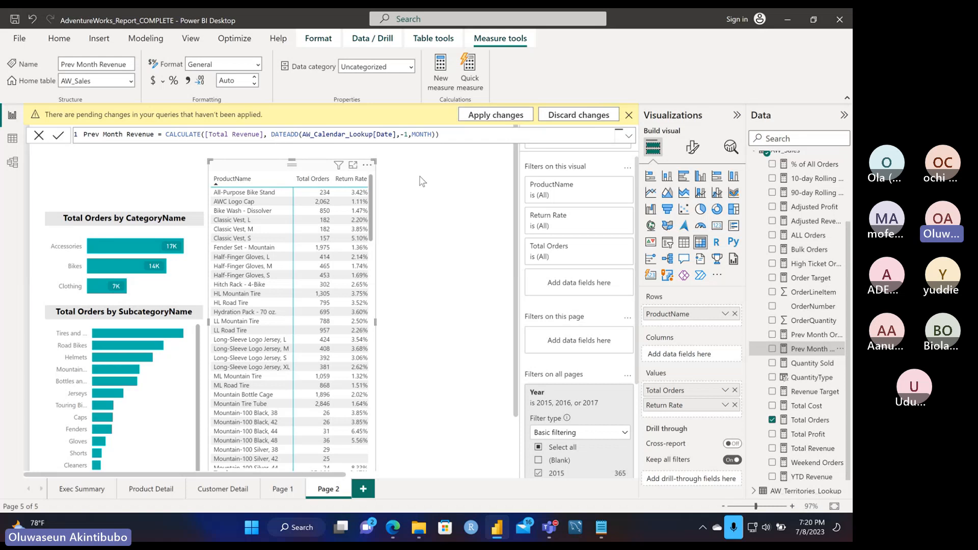
- Review the Prev Month Orders and Bulk Orders formulas, highlighting the OrderQuantity > 1 condition in Bulk Orders
{"action": "left_click", "coordinate": [811, 336]}
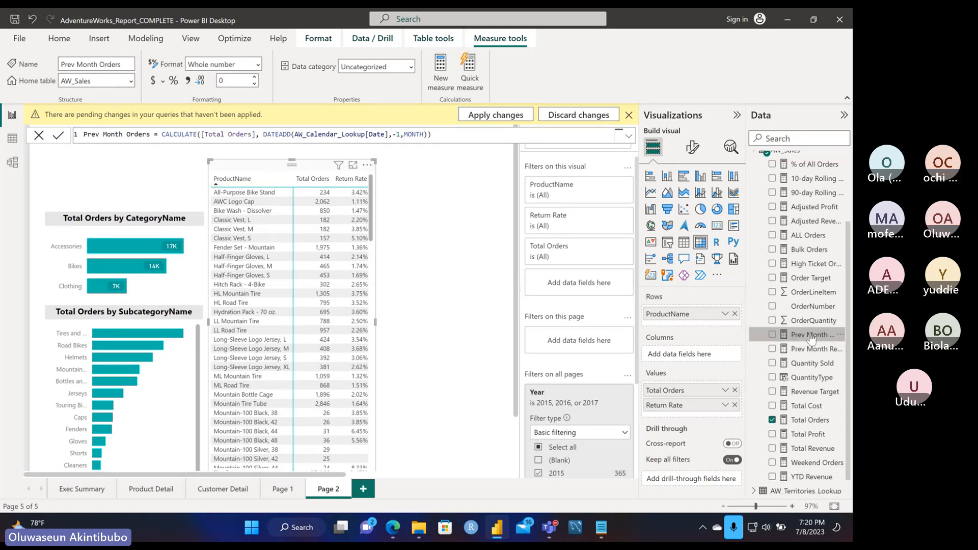
{"action": "left_click", "coordinate": [814, 250]}
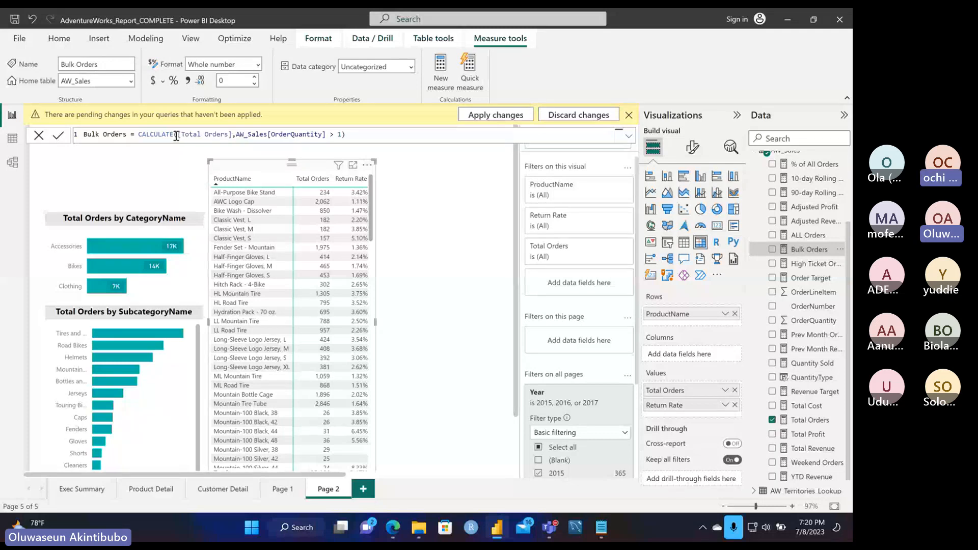
{"action": "left_click_drag", "start_coordinate": [345, 134], "coordinate": [233, 133]}
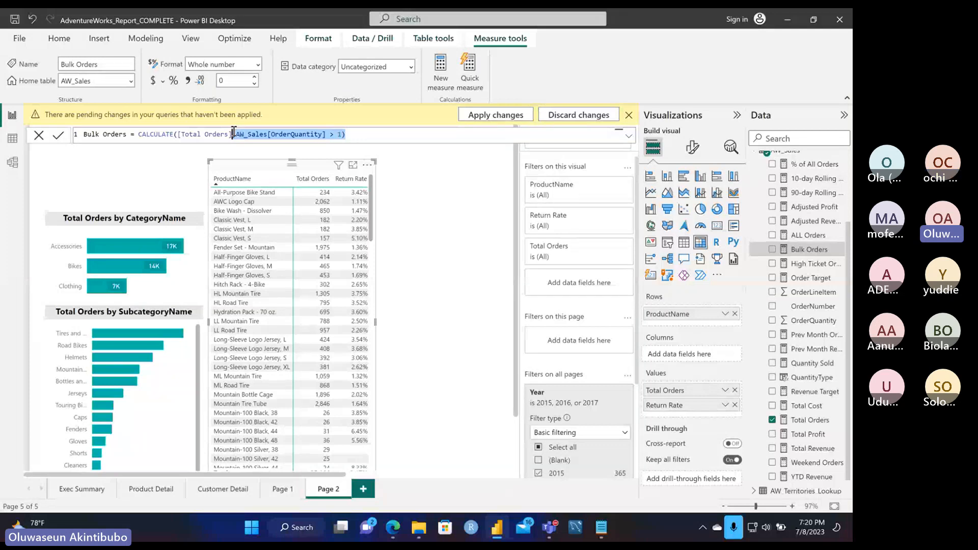
- Switch to the Power BI Class 7 meeting in Microsoft Teams to check the participants, and return to the report
{"action": "mouse_move", "coordinate": [575, 535]}
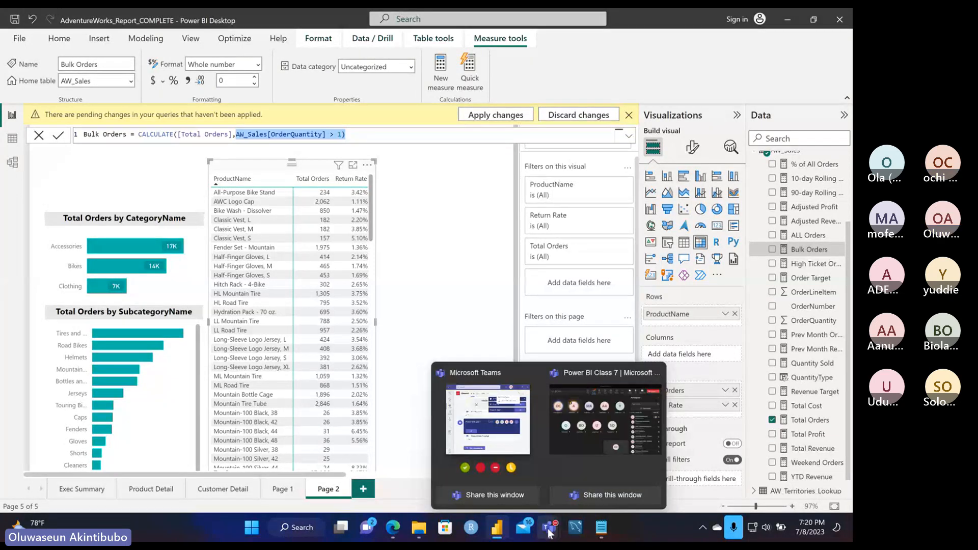
{"action": "left_click", "coordinate": [605, 419]}
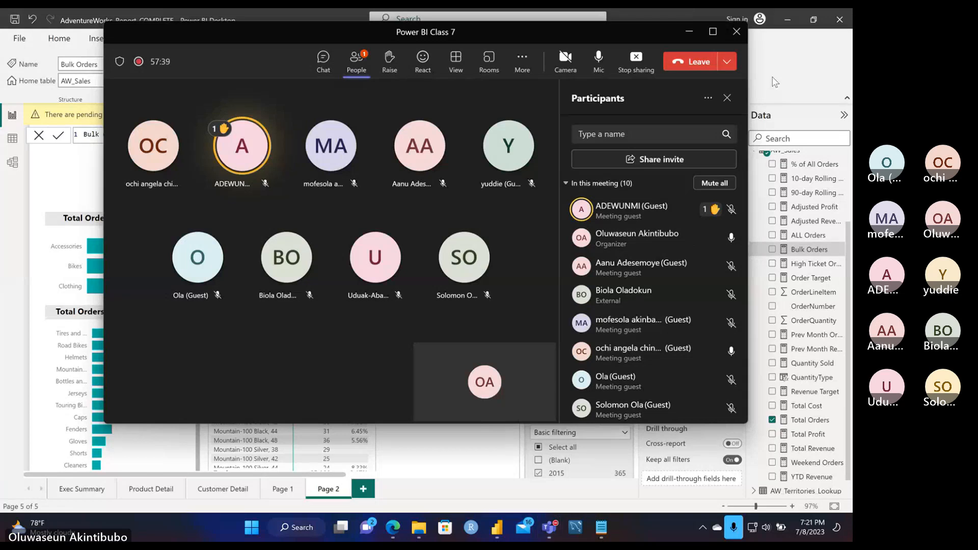
{"action": "left_click", "coordinate": [689, 32]}
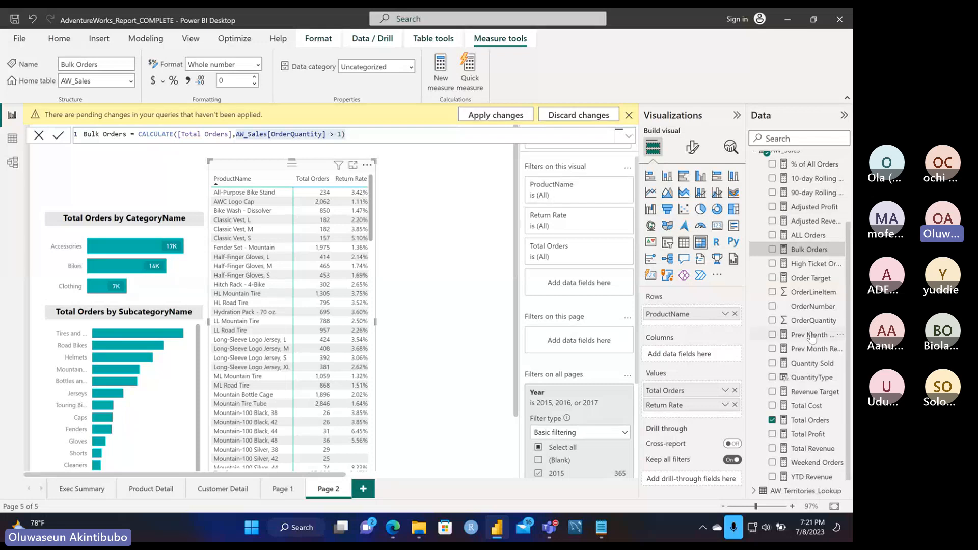
- Review the AW_Sales measure formulas for Adjusted Profit, Adjusted Revenue, ALL Orders, Bulk Orders, High Ticket Orders and Order Target
{"action": "scroll", "coordinate": [812, 337], "scroll_direction": "down", "scroll_amount": 1}
{"action": "scroll", "coordinate": [813, 338], "scroll_direction": "up", "scroll_amount": 5}
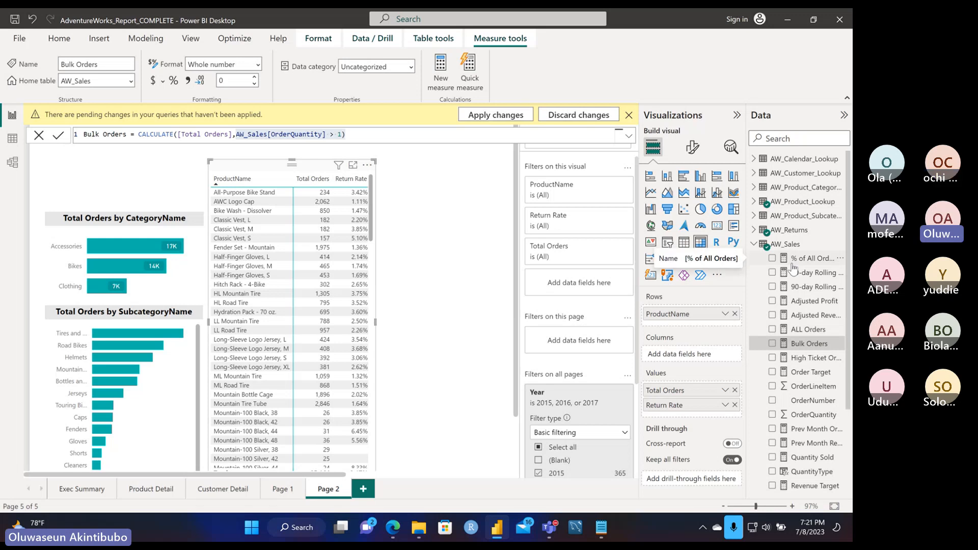
{"action": "left_click", "coordinate": [796, 301]}
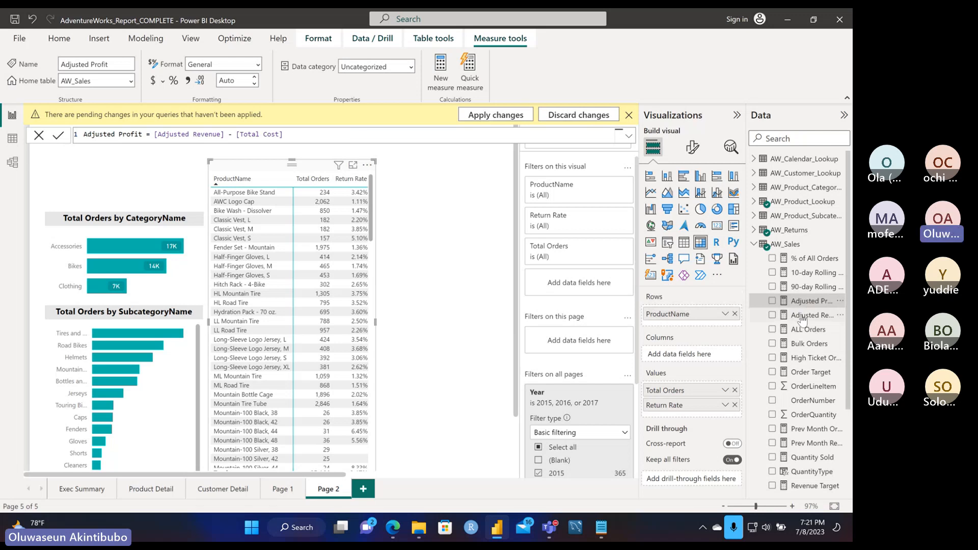
{"action": "left_click", "coordinate": [803, 317]}
{"action": "left_click", "coordinate": [805, 330]}
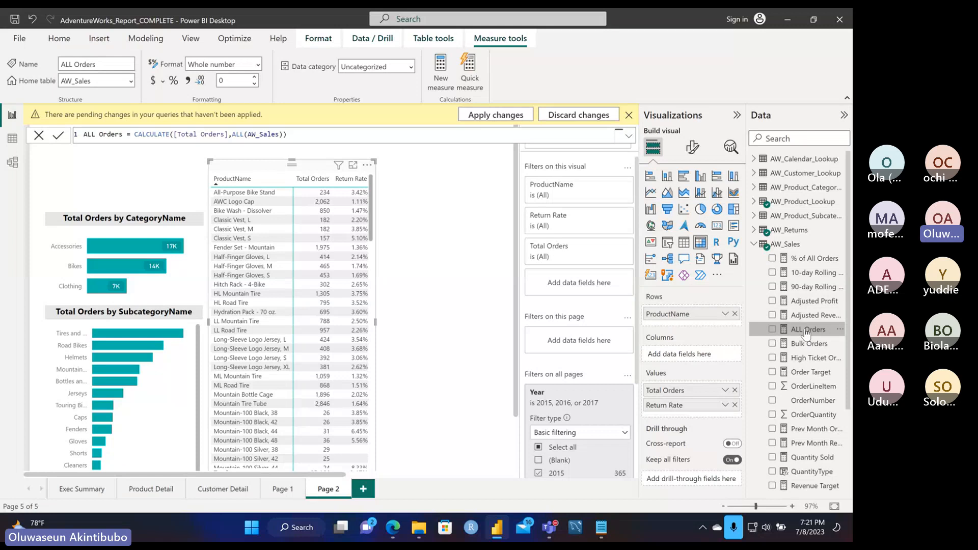
{"action": "left_click", "coordinate": [808, 344]}
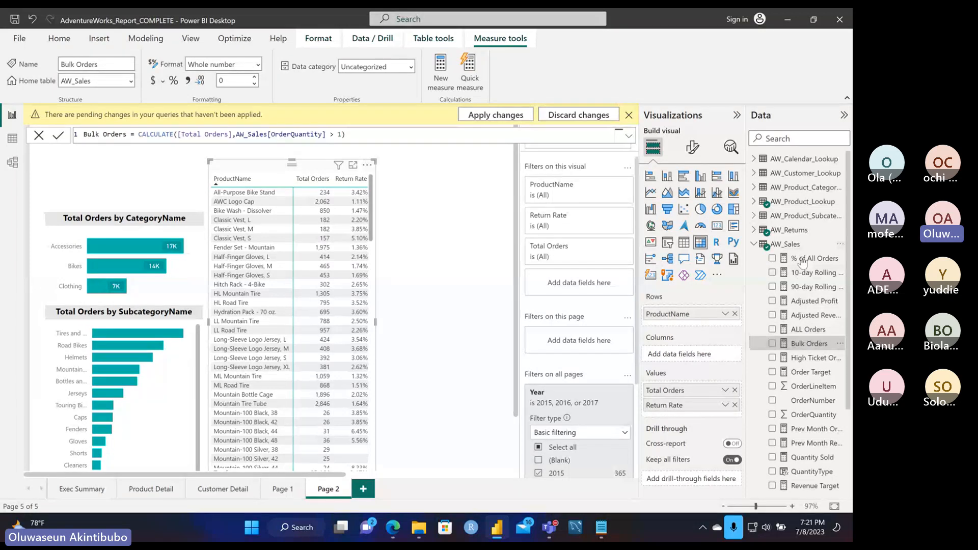
{"action": "left_click", "coordinate": [820, 361]}
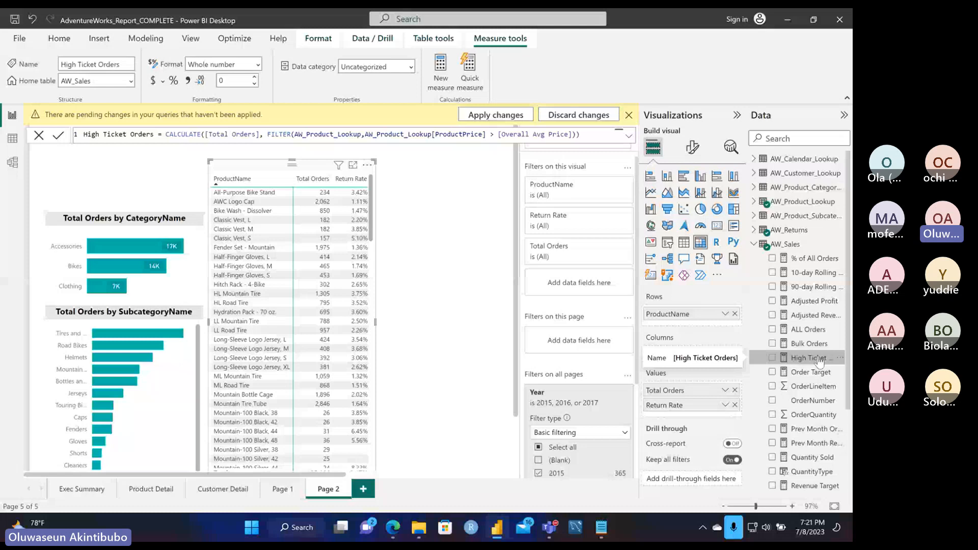
{"action": "left_click", "coordinate": [811, 372]}
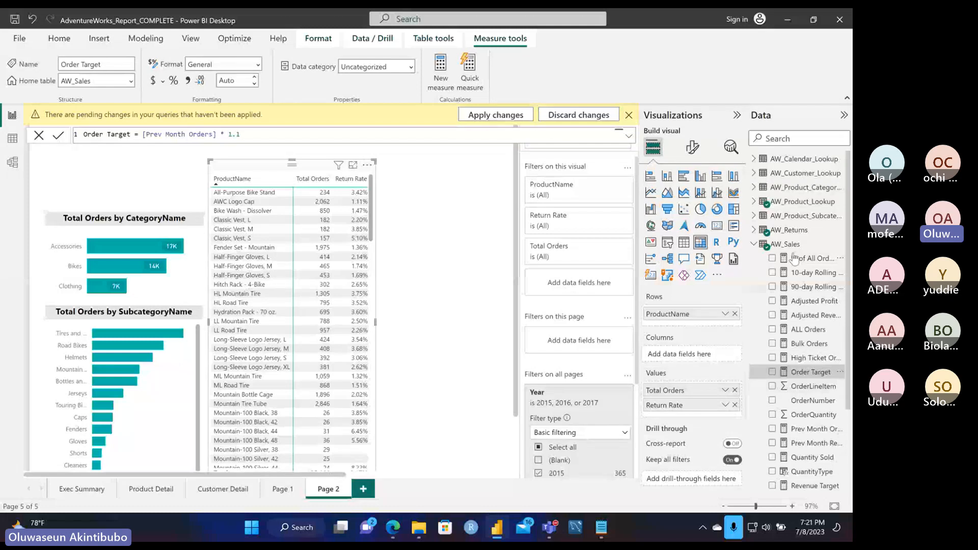
- Review the Bike Returns, ALL Returns, Quantity Returned and Total Returns formulas in the AW_Returns table
{"action": "left_click", "coordinate": [785, 245]}
{"action": "left_click", "coordinate": [789, 230]}
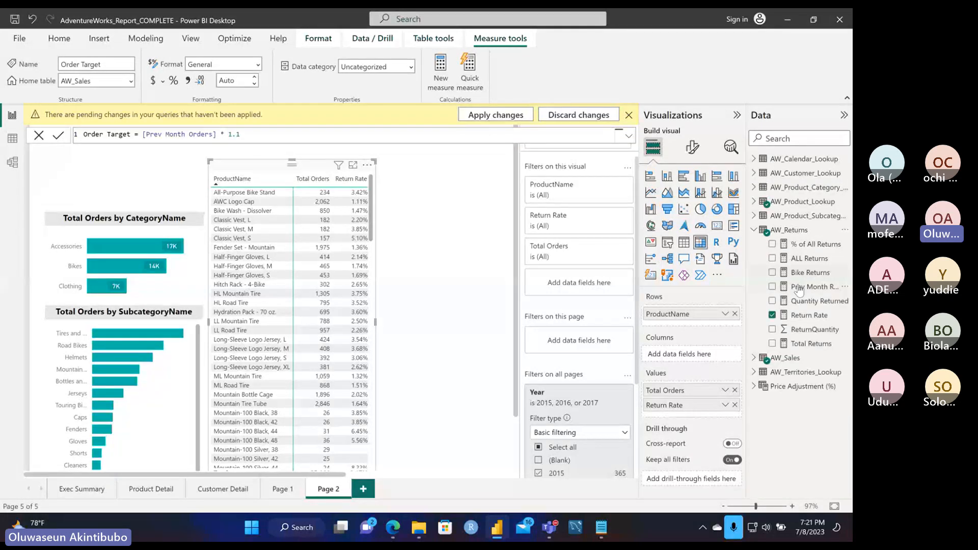
{"action": "left_click", "coordinate": [801, 273]}
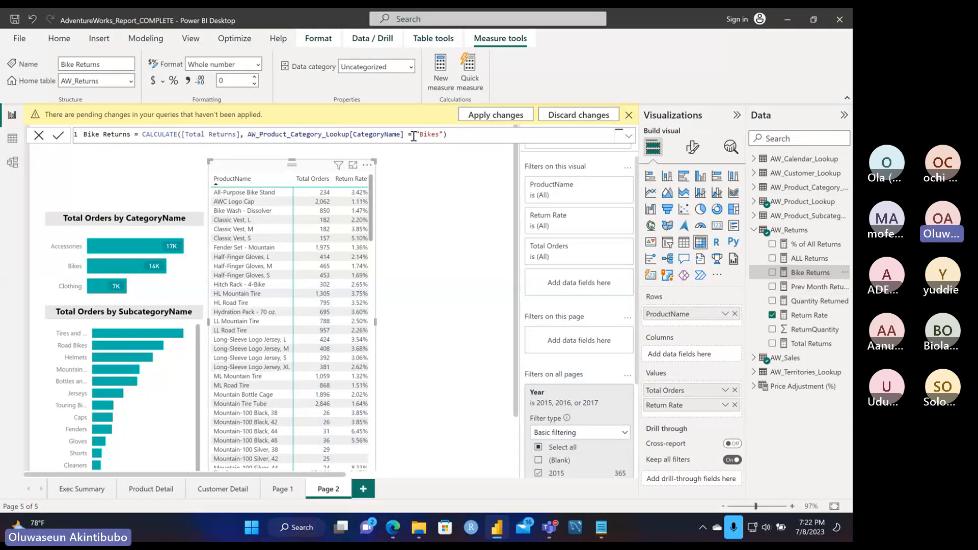
{"action": "left_click", "coordinate": [801, 260]}
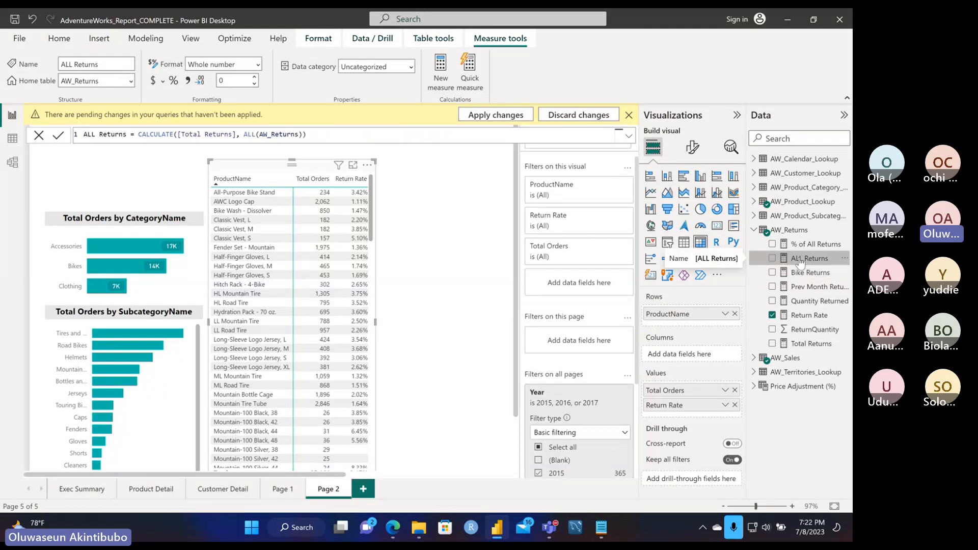
{"action": "left_click", "coordinate": [812, 308]}
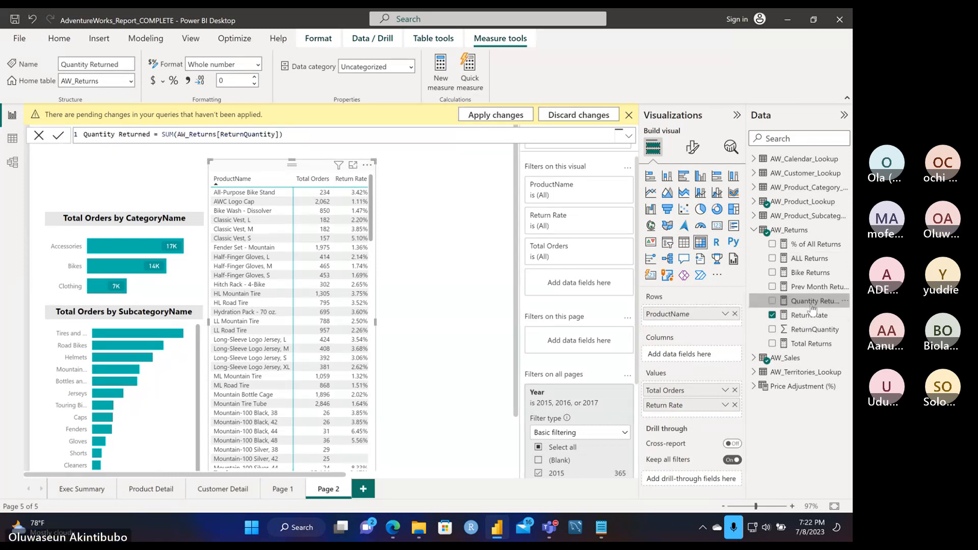
{"action": "left_click", "coordinate": [812, 346]}
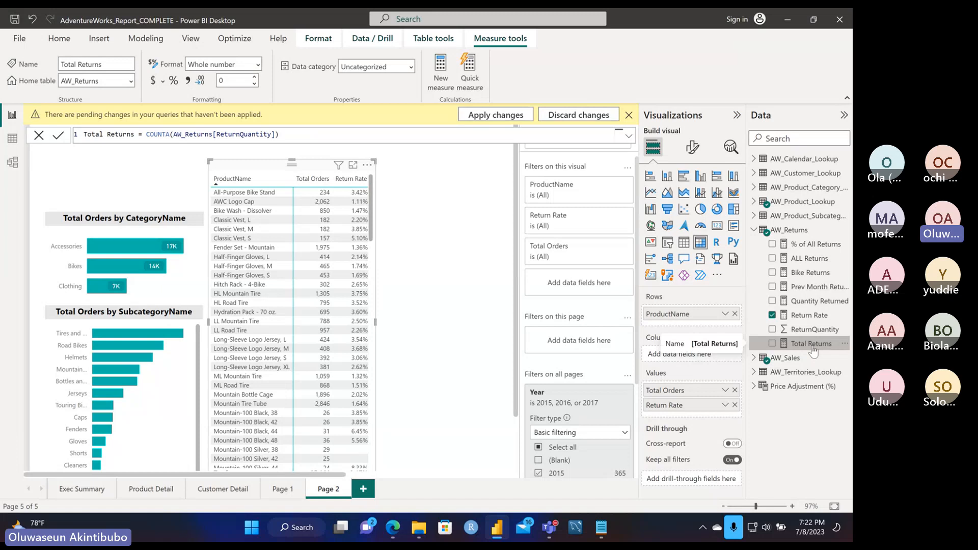
- Look through the field lists of the AW_Returns, AW_Sales and AW_Product_Category_Lookup tables, leaving all three collapsed
{"action": "left_click", "coordinate": [754, 230]}
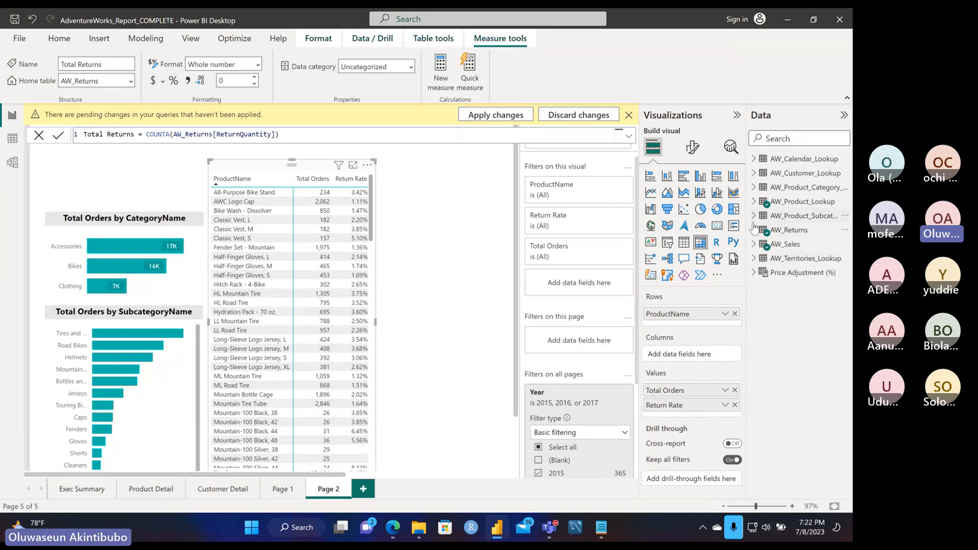
{"action": "left_click", "coordinate": [754, 230]}
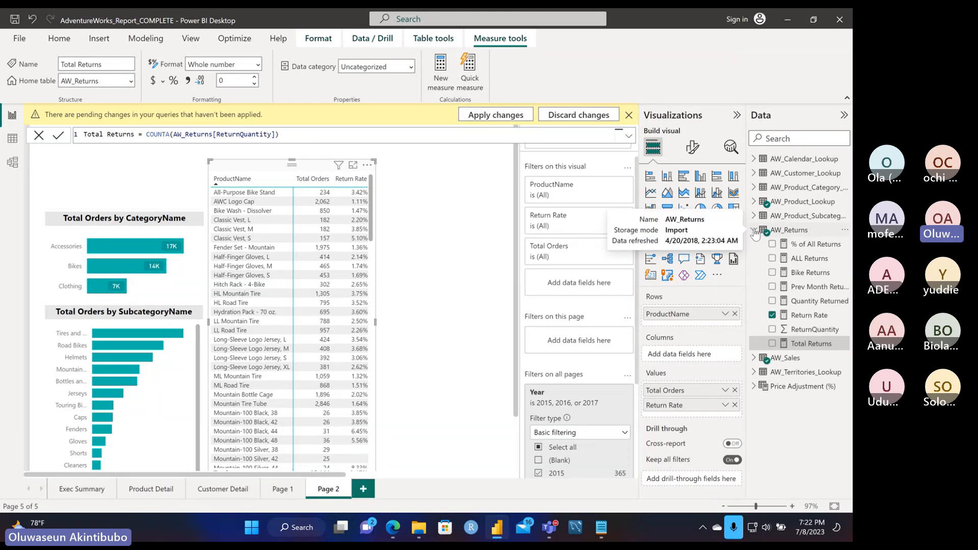
{"action": "left_click", "coordinate": [755, 230]}
{"action": "left_click", "coordinate": [756, 245]}
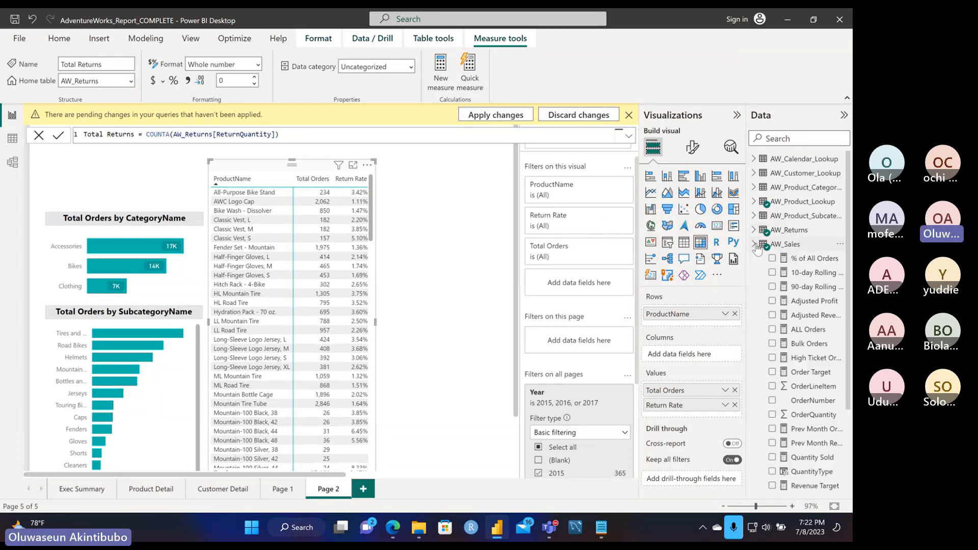
{"action": "left_click", "coordinate": [755, 245]}
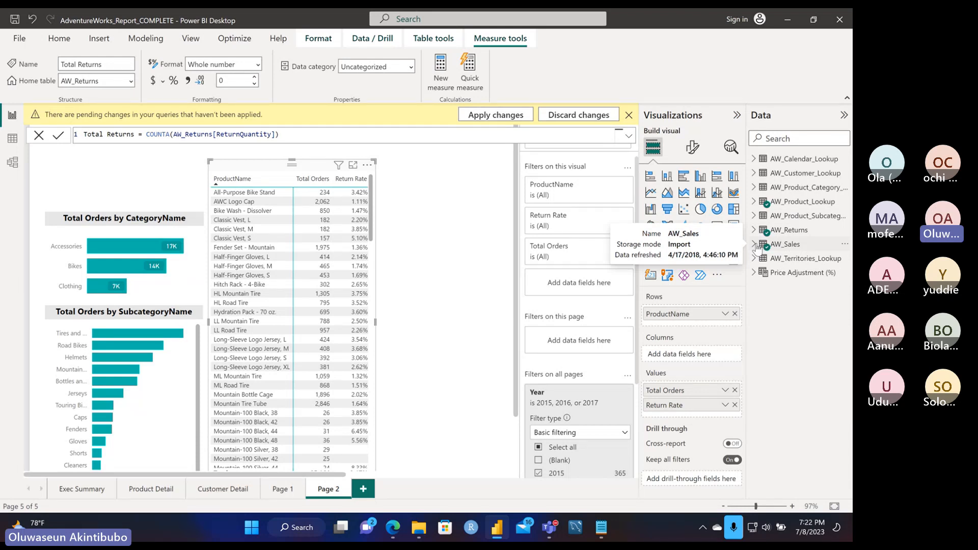
{"action": "left_click", "coordinate": [755, 187]}
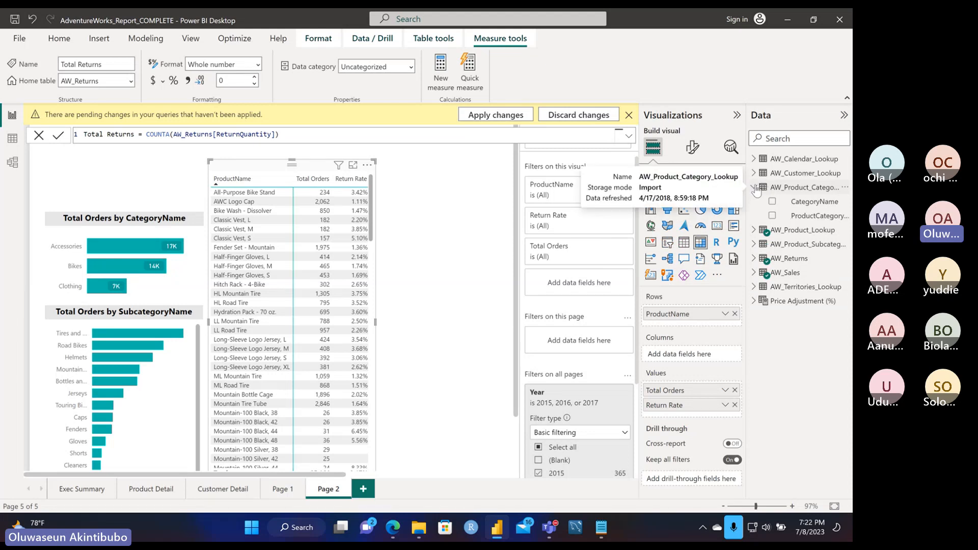
{"action": "left_click", "coordinate": [755, 187]}
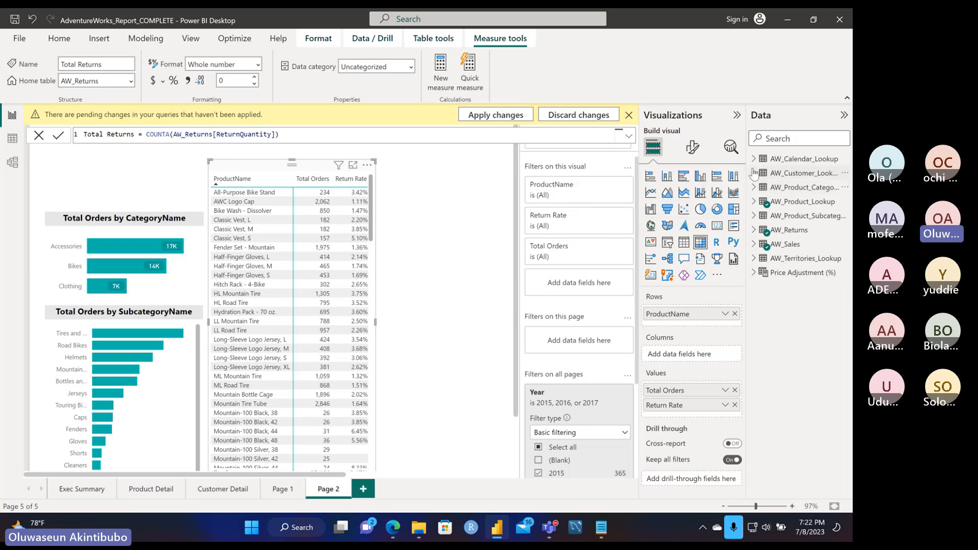
- Review the Customer Priority and Current Age calculated column formulas in the AW_Customer_Lookup table
{"action": "left_click", "coordinate": [754, 173]}
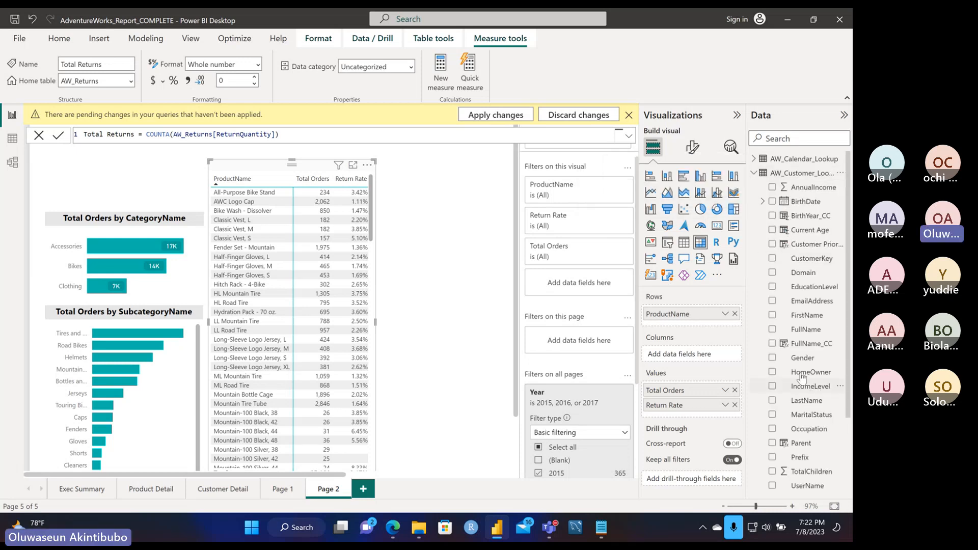
{"action": "scroll", "coordinate": [802, 378], "scroll_direction": "down", "scroll_amount": 3}
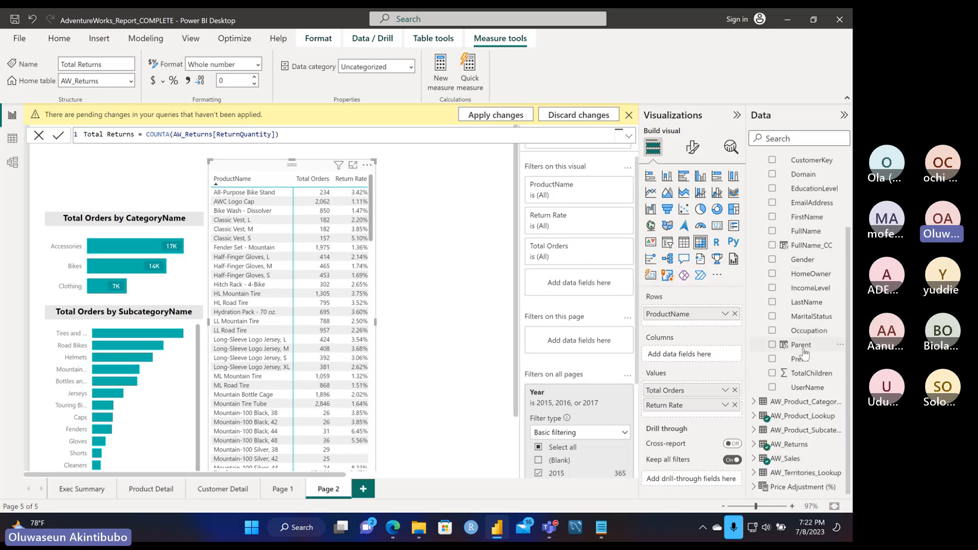
{"action": "scroll", "coordinate": [806, 249], "scroll_direction": "up", "scroll_amount": 3}
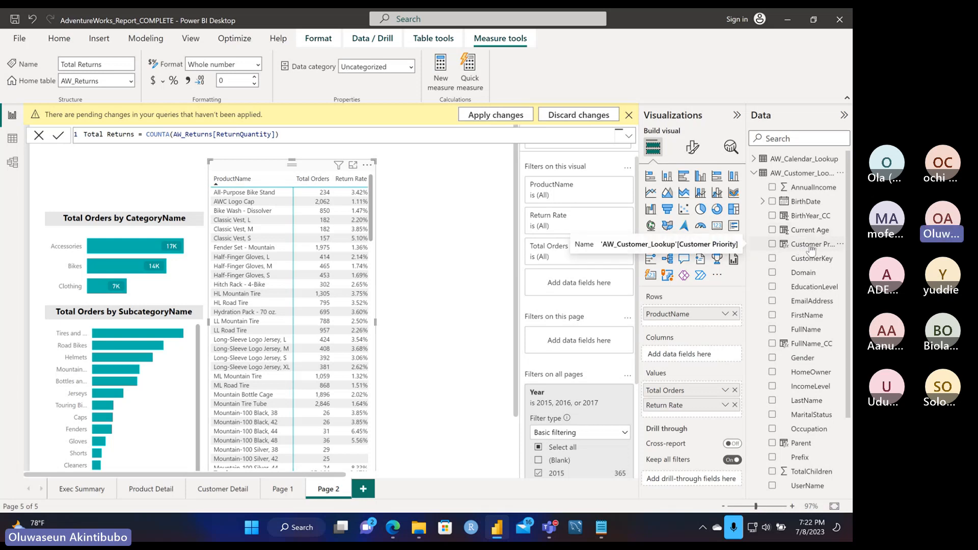
{"action": "left_click", "coordinate": [812, 249]}
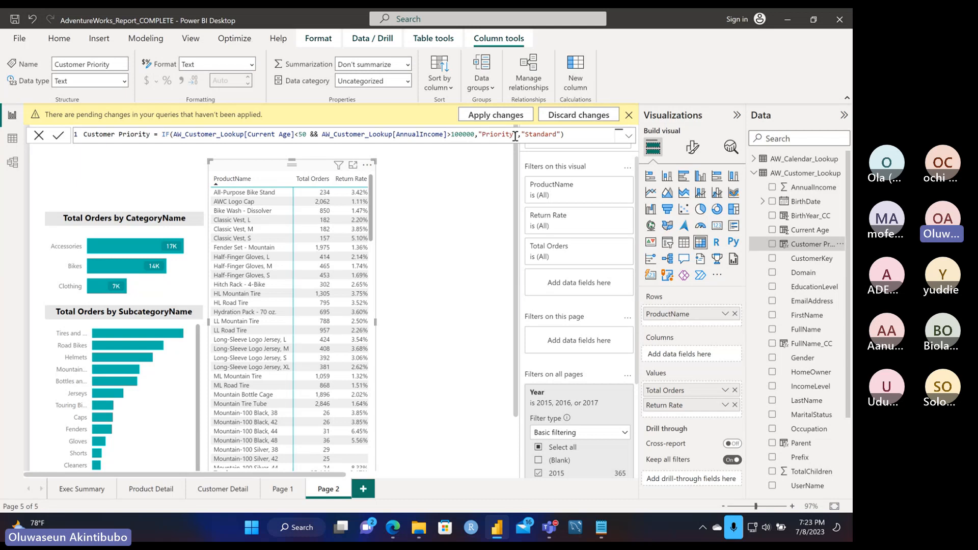
{"action": "left_click", "coordinate": [810, 231]}
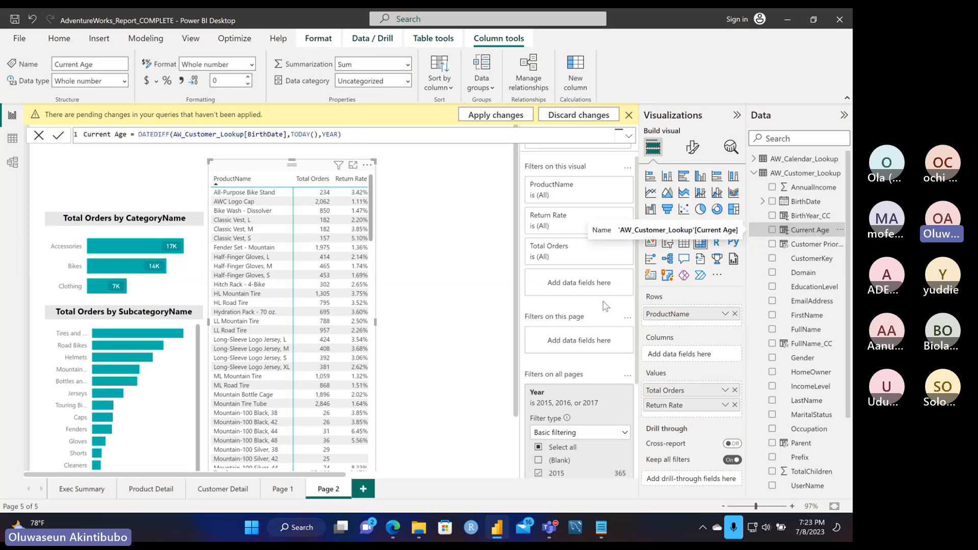
- Admit the guest waiting in the lobby of the Microsoft Teams meeting, and return to the report
{"action": "mouse_move", "coordinate": [552, 531]}
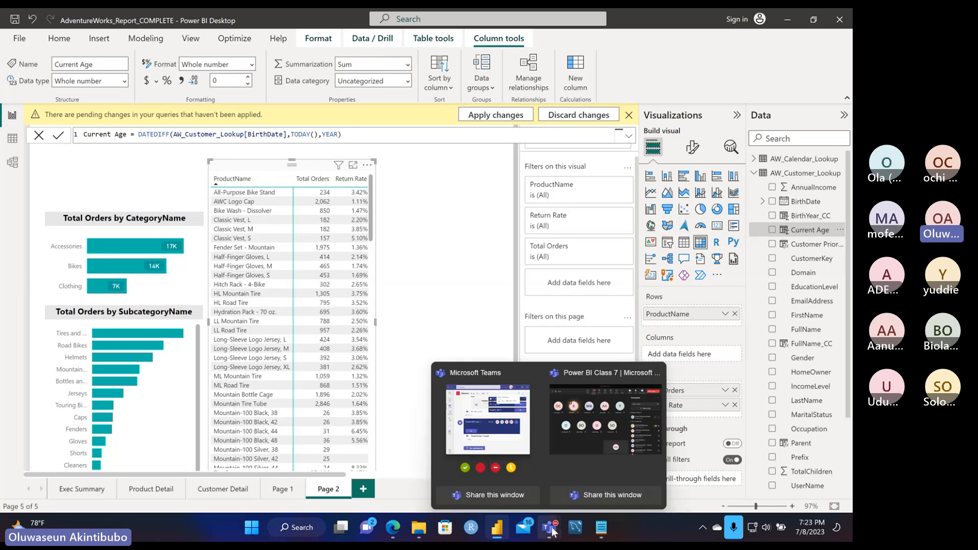
{"action": "left_click", "coordinate": [582, 448]}
{"action": "left_click", "coordinate": [720, 210]}
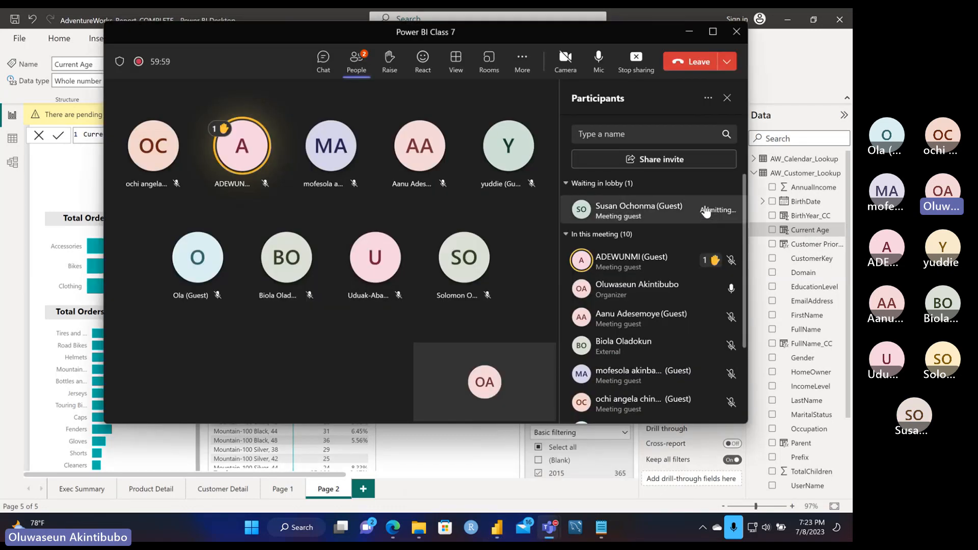
{"action": "left_click", "coordinate": [688, 33]}
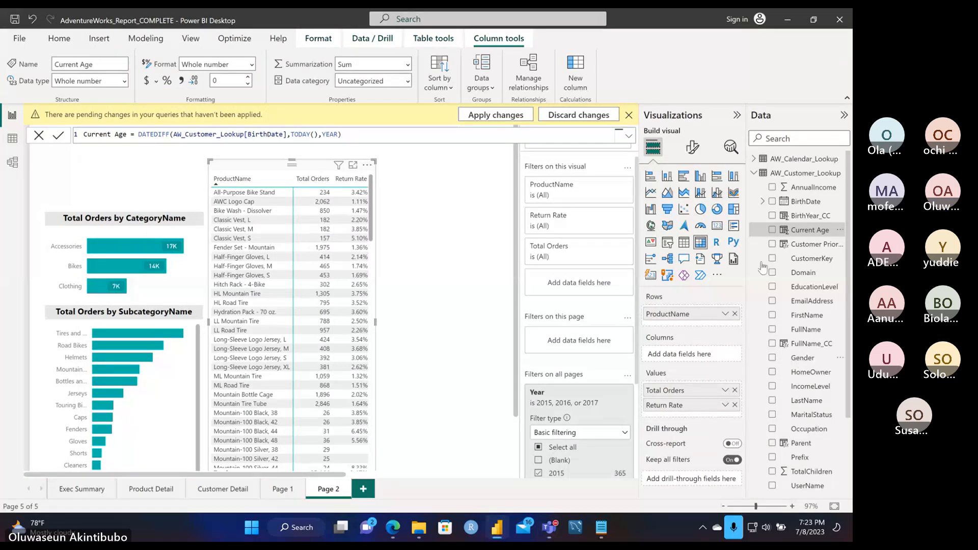
{"action": "scroll", "coordinate": [784, 257], "scroll_direction": "down", "scroll_amount": 1}
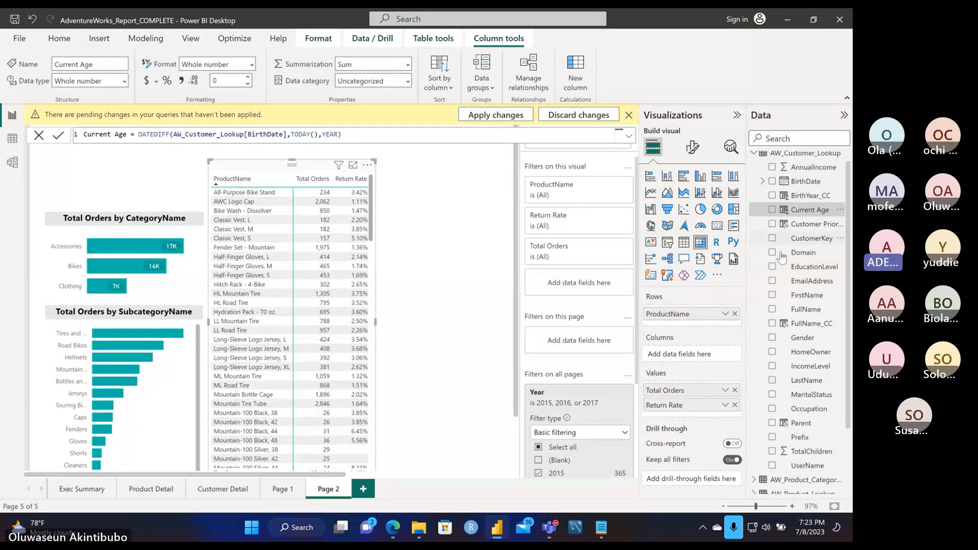
{"action": "scroll", "coordinate": [783, 257], "scroll_direction": "up", "scroll_amount": 1}
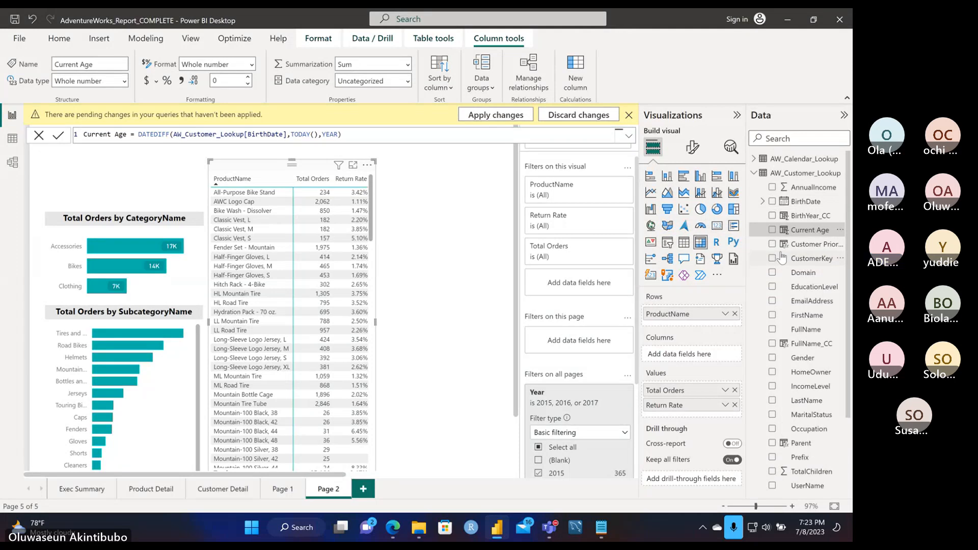
{"action": "scroll", "coordinate": [780, 240], "scroll_direction": "down", "scroll_amount": 3}
{"action": "scroll", "coordinate": [770, 224], "scroll_direction": "up", "scroll_amount": 3}
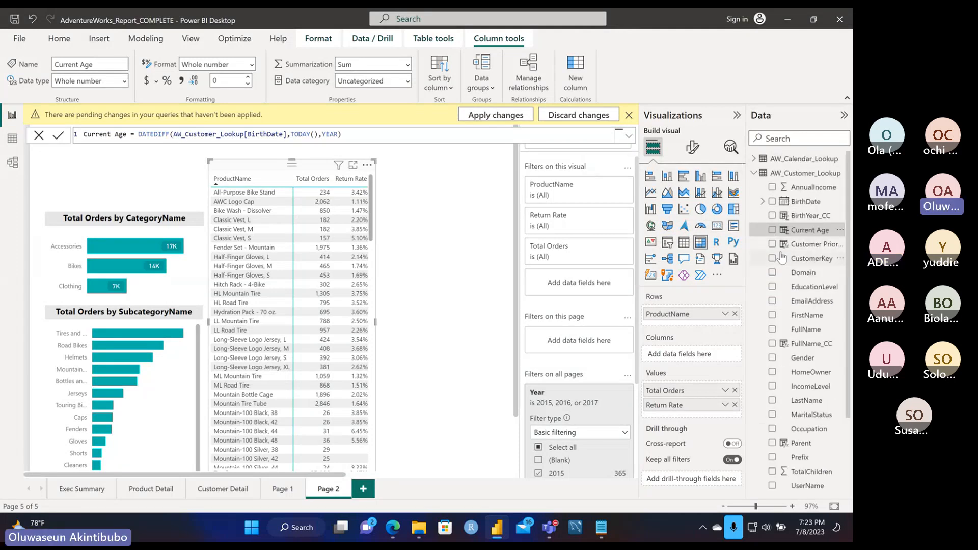
- Look through the fields of the AW_Product_Subcategory_Lookup table, leaving it and the AW_Customer_Lookup and AW_Returns tables collapsed
{"action": "left_click", "coordinate": [757, 174]}
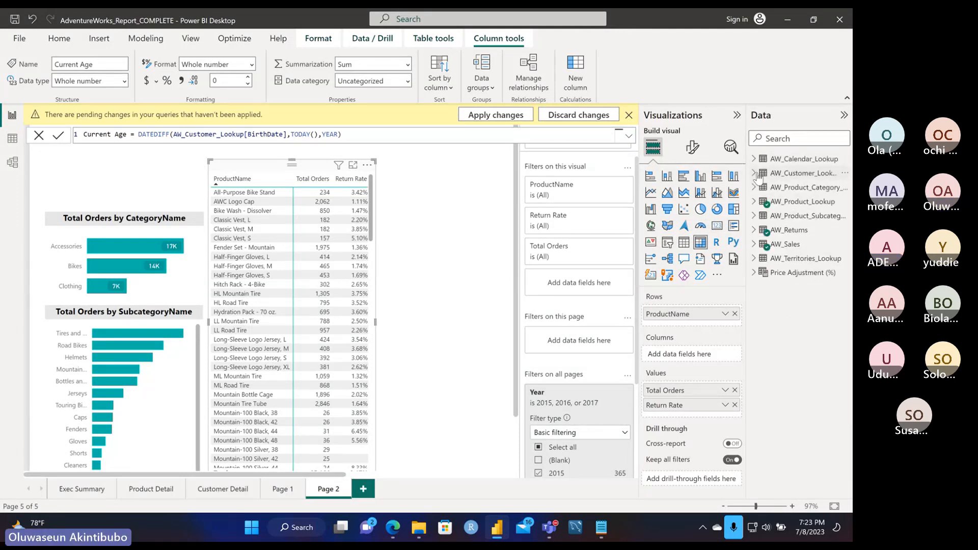
{"action": "left_click", "coordinate": [756, 218]}
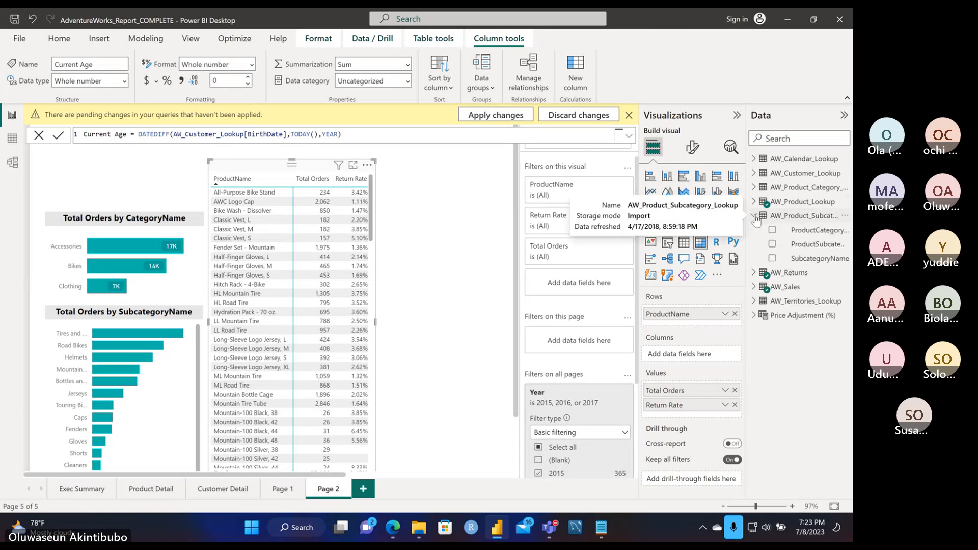
{"action": "left_click", "coordinate": [756, 218]}
{"action": "left_click", "coordinate": [758, 174]}
{"action": "left_click", "coordinate": [757, 174]}
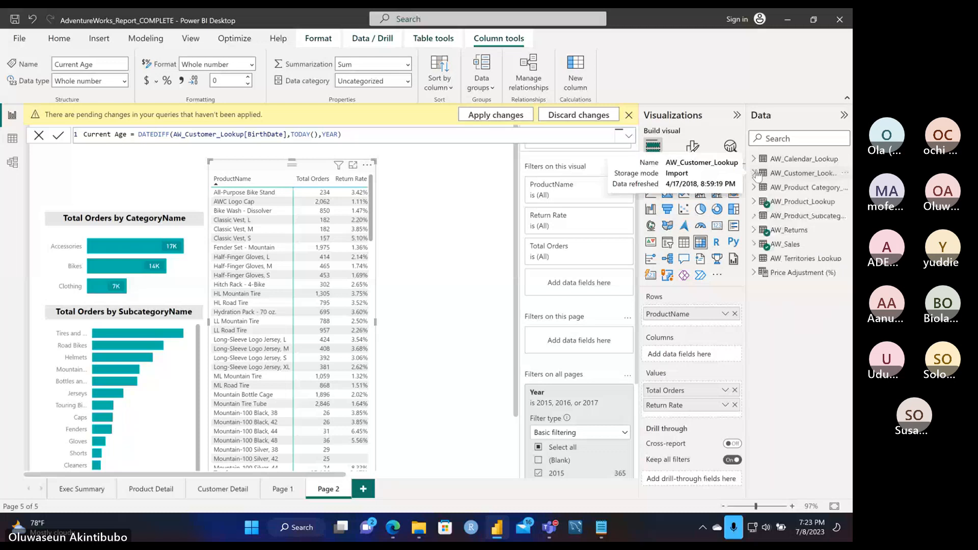
{"action": "left_click", "coordinate": [757, 218]}
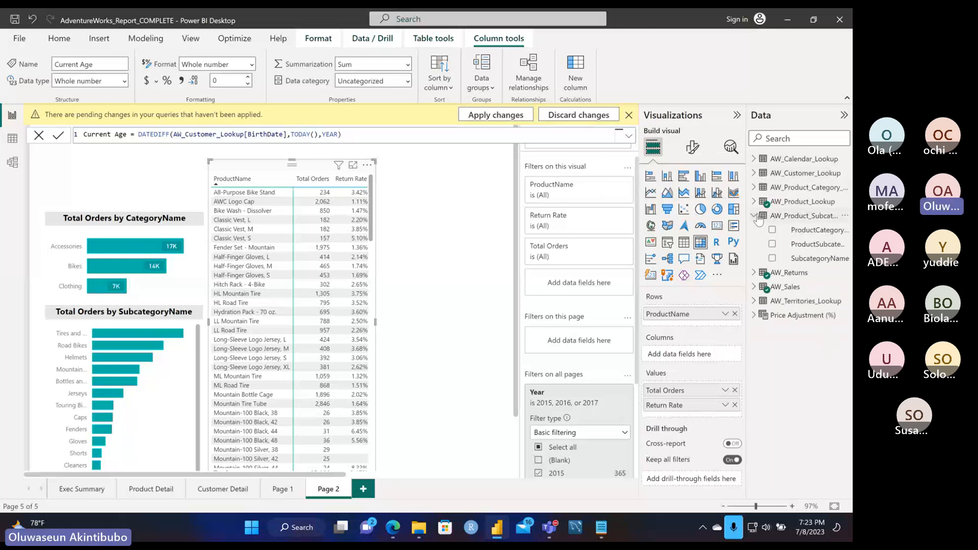
{"action": "left_click", "coordinate": [757, 218]}
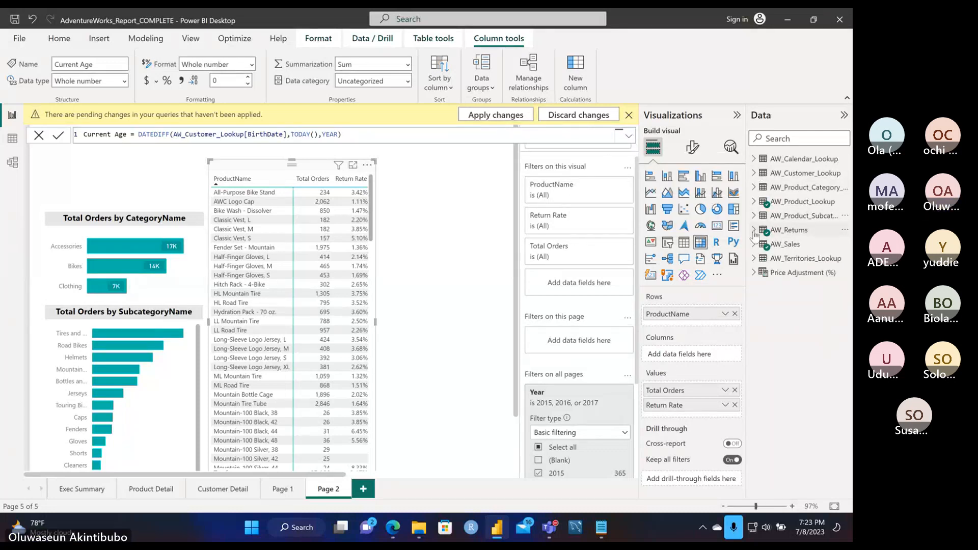
{"action": "left_click", "coordinate": [755, 231]}
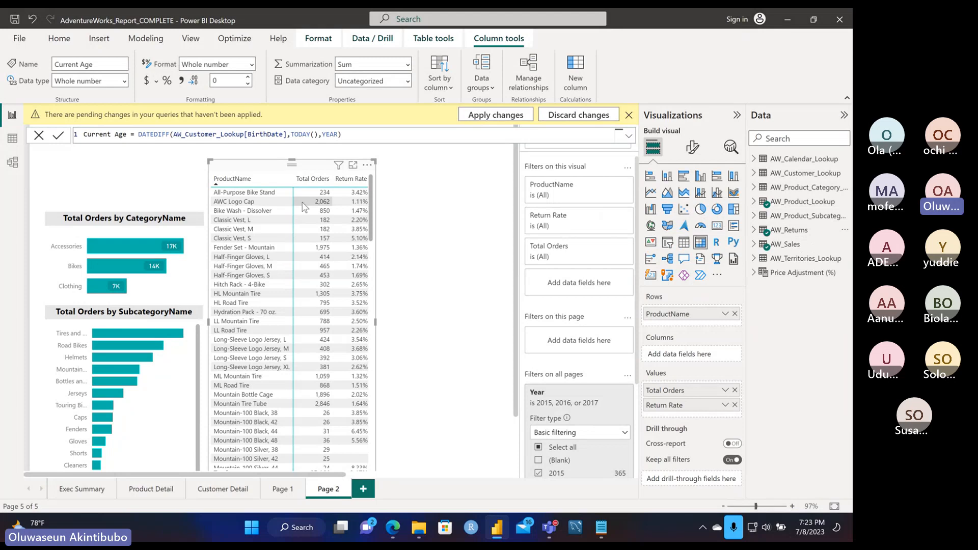
- Review the rows of the ProductName matrix from start to end and extend its upper edge slightly upward
{"action": "scroll", "coordinate": [320, 433], "scroll_direction": "down", "scroll_amount": 10}
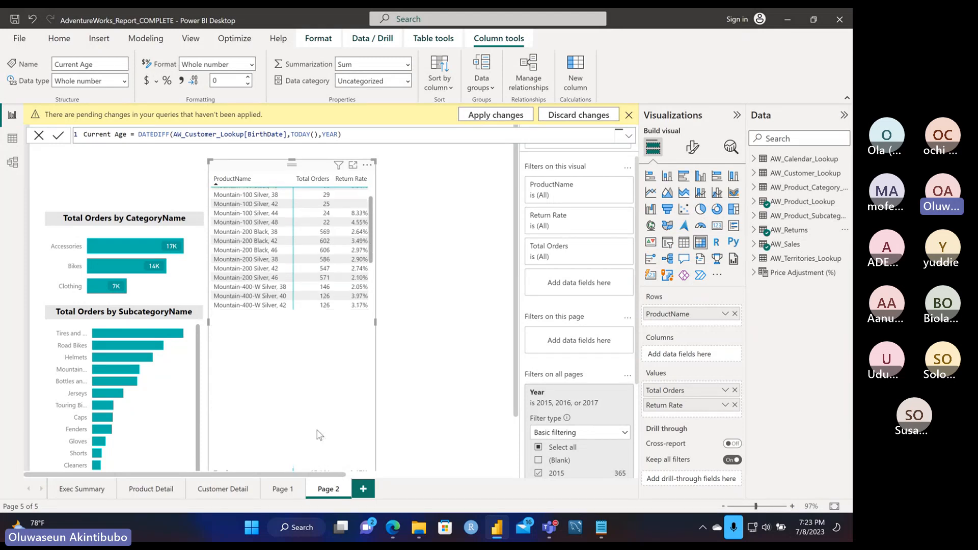
{"action": "scroll", "coordinate": [320, 436], "scroll_direction": "down", "scroll_amount": 10}
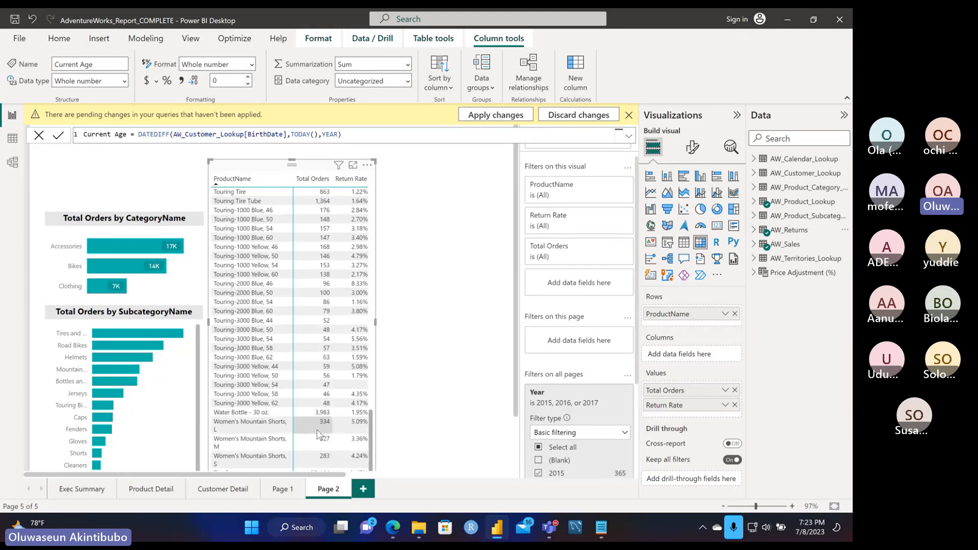
{"action": "scroll", "coordinate": [320, 435], "scroll_direction": "up", "scroll_amount": 15}
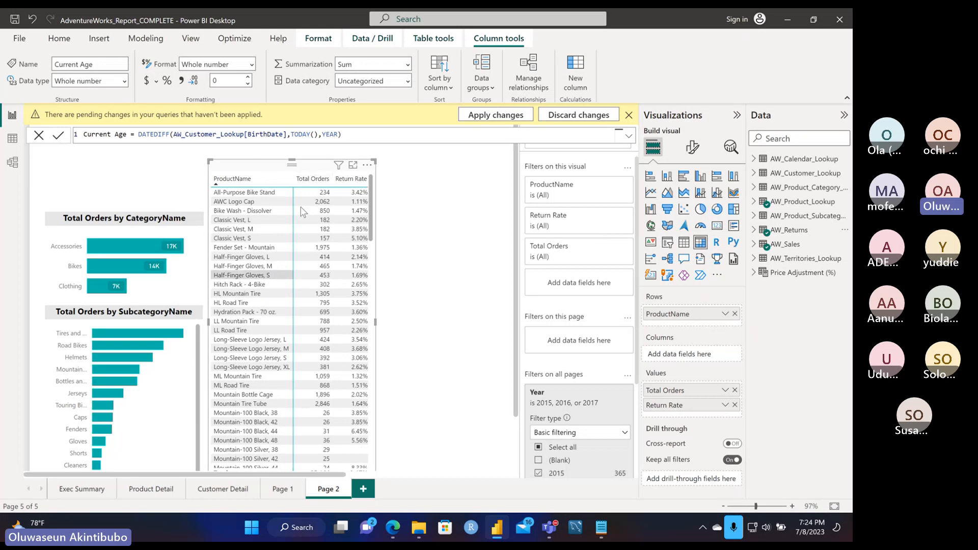
{"action": "mouse_move", "coordinate": [293, 159]}
{"action": "left_mouse_down"}
{"action": "mouse_move", "coordinate": [300, 175]}
{"action": "mouse_move", "coordinate": [298, 151]}
{"action": "left_mouse_up"}
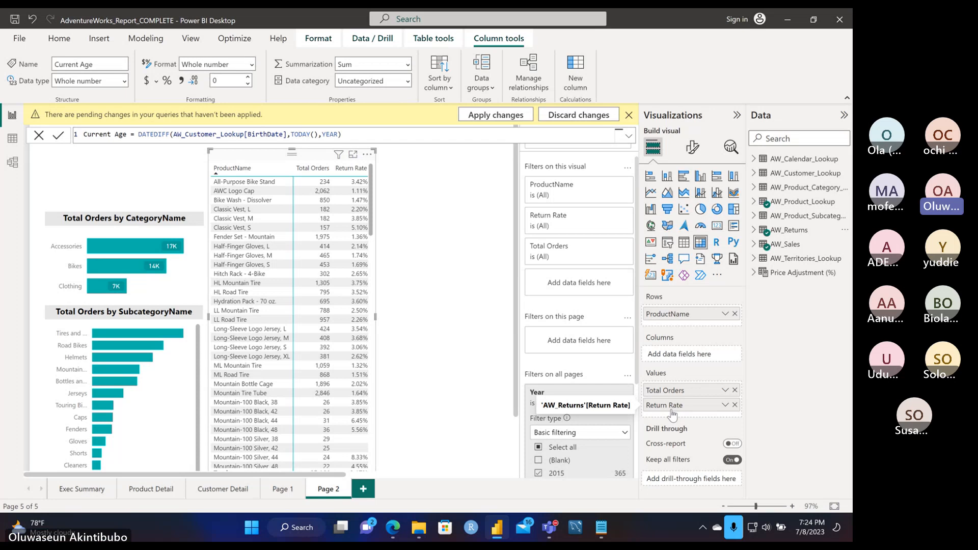
- Apply a gradient background color to the matrix's Total Orders values, from red at the lowest value to teal at the highest
{"action": "left_click", "coordinate": [725, 391]}
{"action": "left_click", "coordinate": [719, 392]}
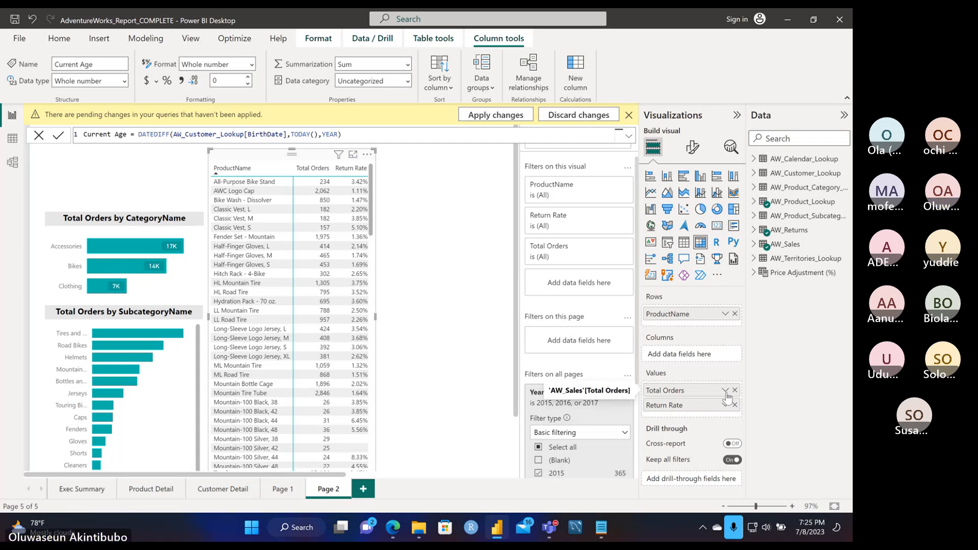
{"action": "left_click", "coordinate": [726, 393]}
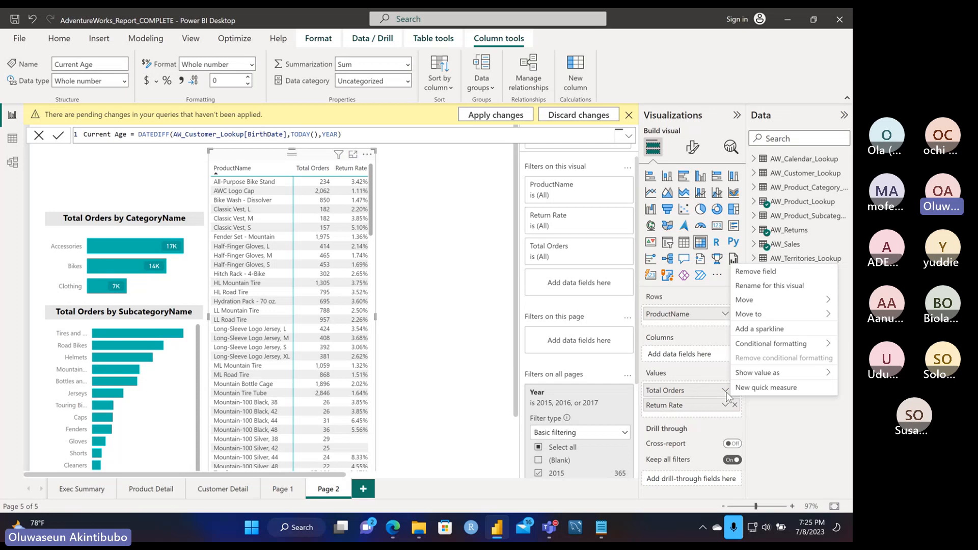
{"action": "mouse_move", "coordinate": [792, 352]}
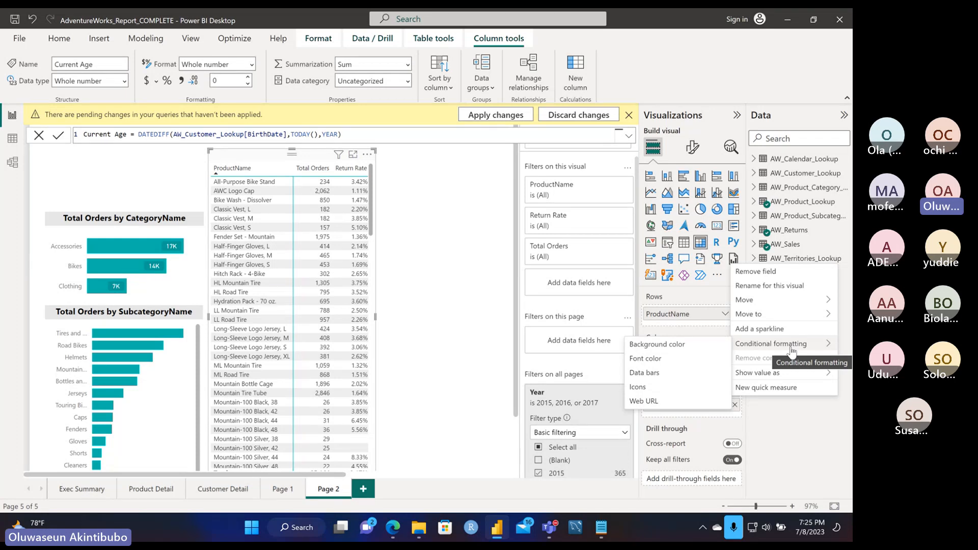
{"action": "left_click", "coordinate": [693, 351]}
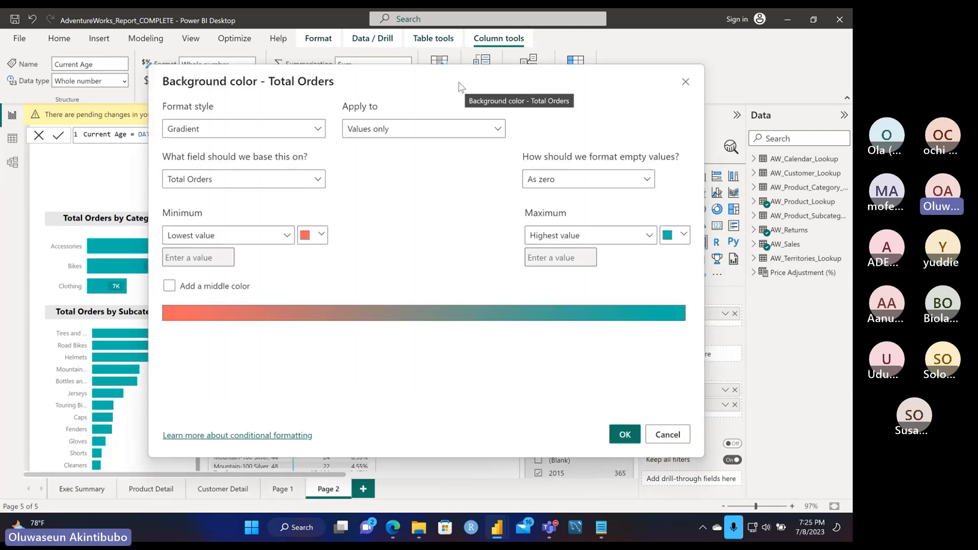
{"action": "left_click", "coordinate": [626, 436]}
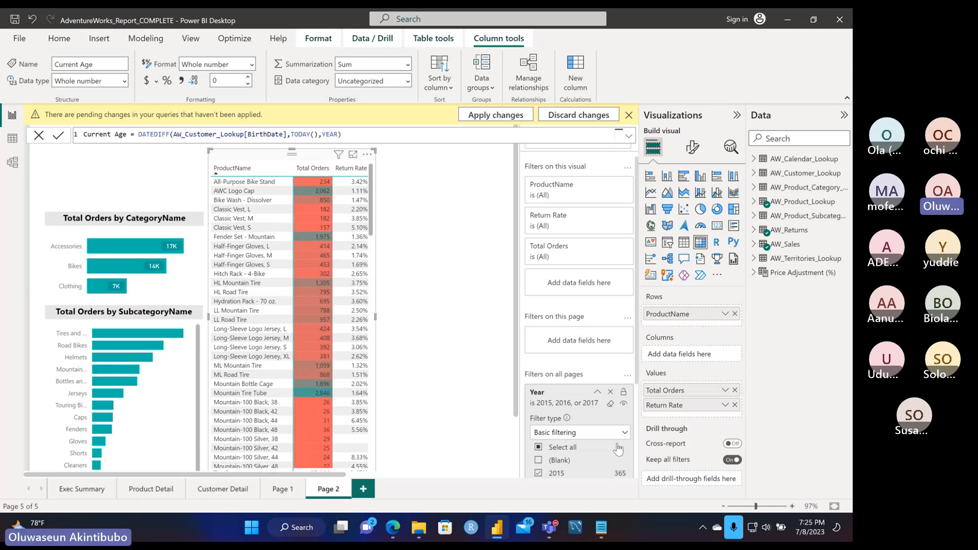
- Review the background colors down the Total Orders column and undo that conditional formatting
{"action": "scroll", "coordinate": [323, 243], "scroll_direction": "down", "scroll_amount": 10}
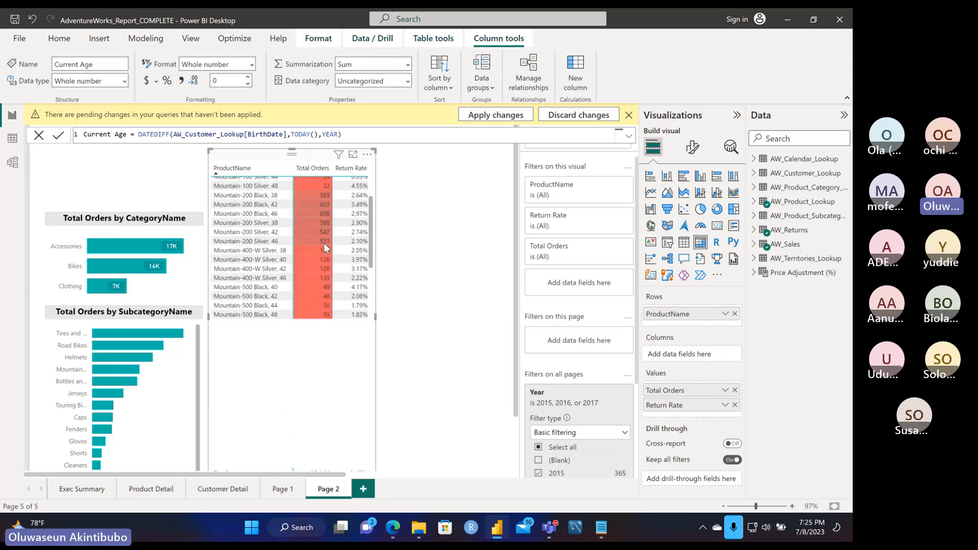
{"action": "scroll", "coordinate": [324, 243], "scroll_direction": "down", "scroll_amount": 5}
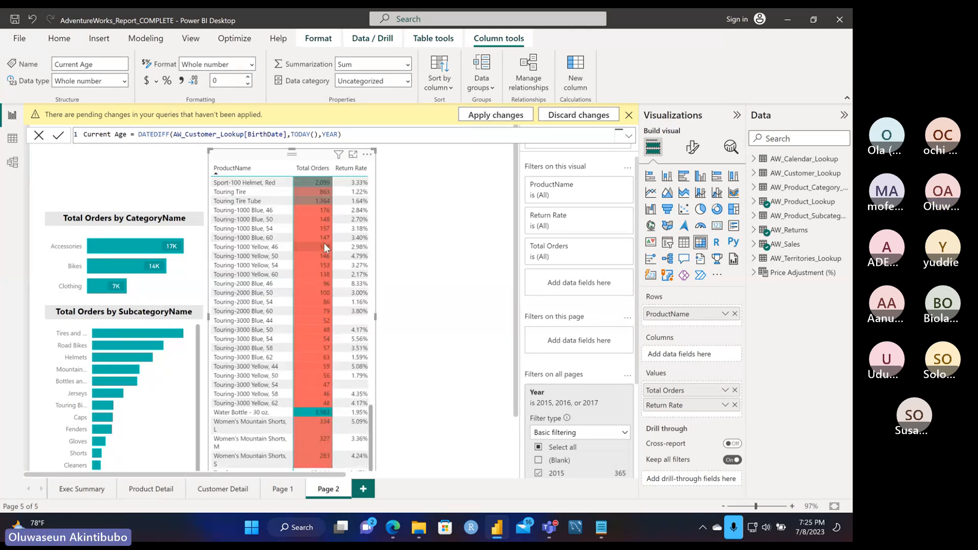
{"action": "scroll", "coordinate": [323, 243], "scroll_direction": "up", "scroll_amount": 1}
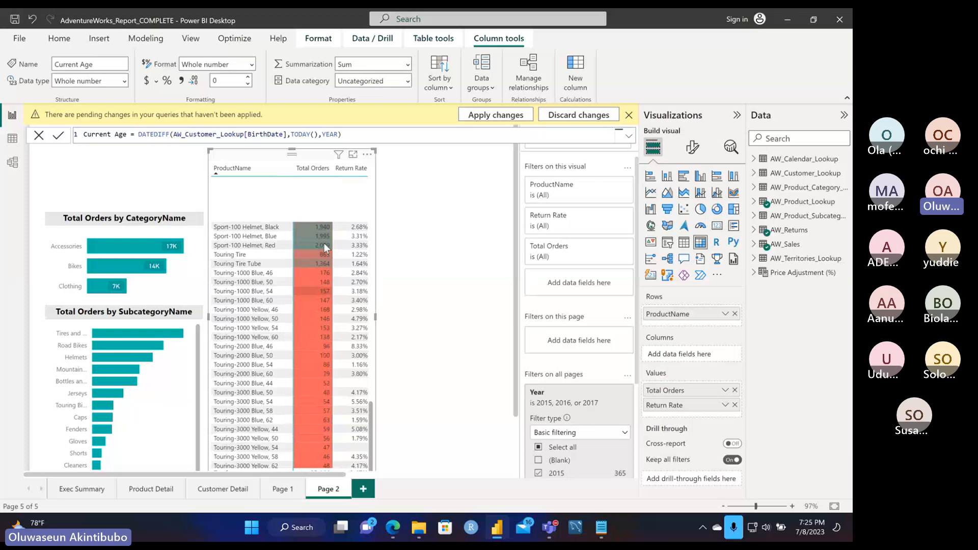
{"action": "scroll", "coordinate": [324, 243], "scroll_direction": "up", "scroll_amount": 3}
{"action": "scroll", "coordinate": [323, 244], "scroll_direction": "up", "scroll_amount": 5}
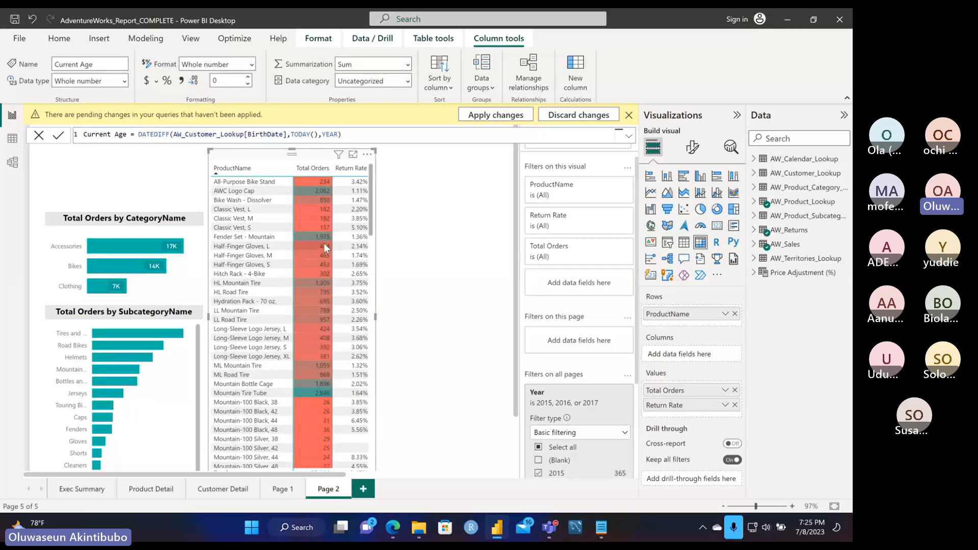
{"action": "key", "text": "ctrl+z"}
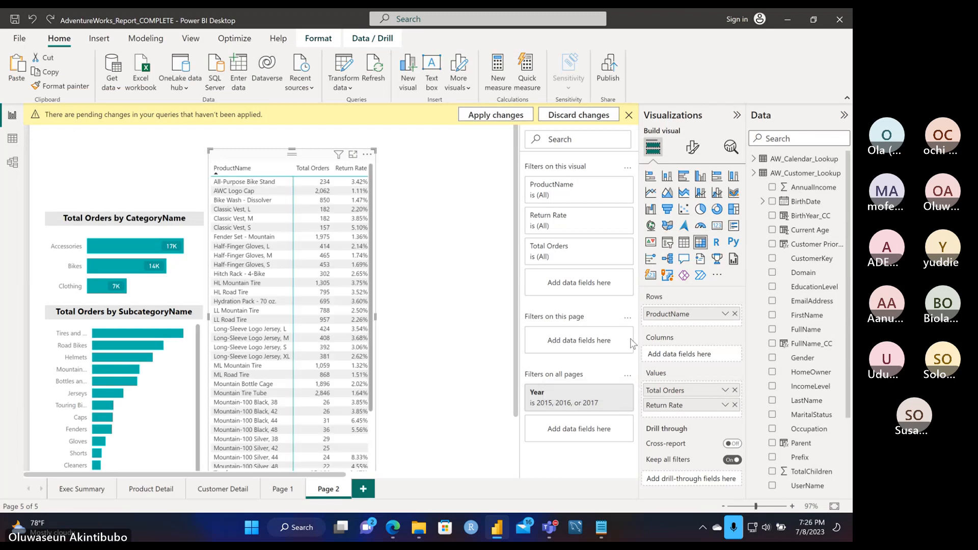
- Apply a gradient font color to the Total Orders values, from white at the lowest value to teal at the highest
{"action": "left_click", "coordinate": [725, 390]}
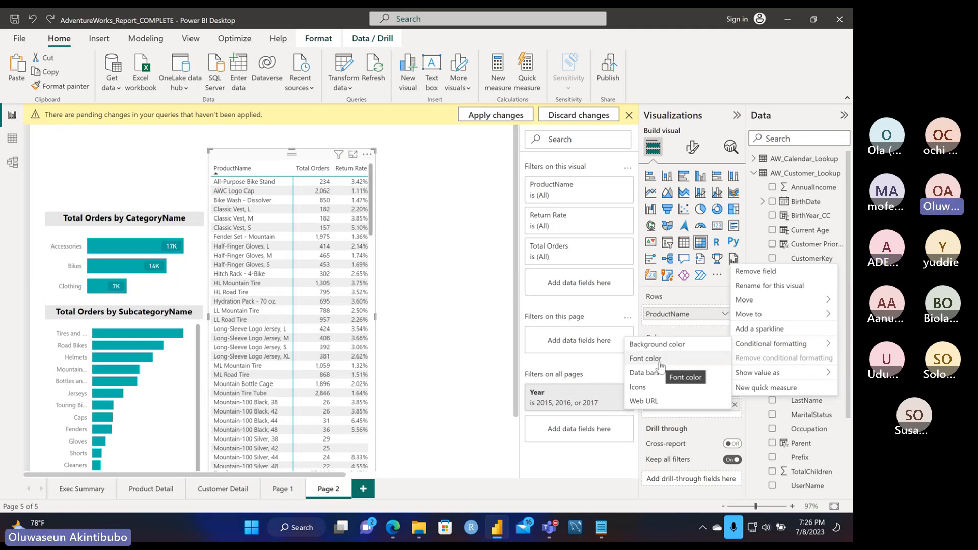
{"action": "left_click", "coordinate": [646, 359]}
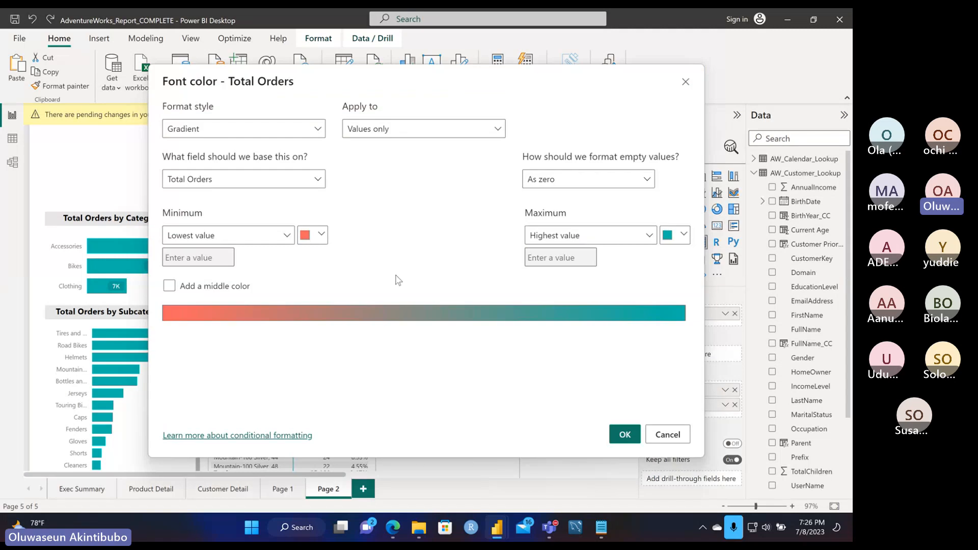
{"action": "left_click", "coordinate": [308, 238]}
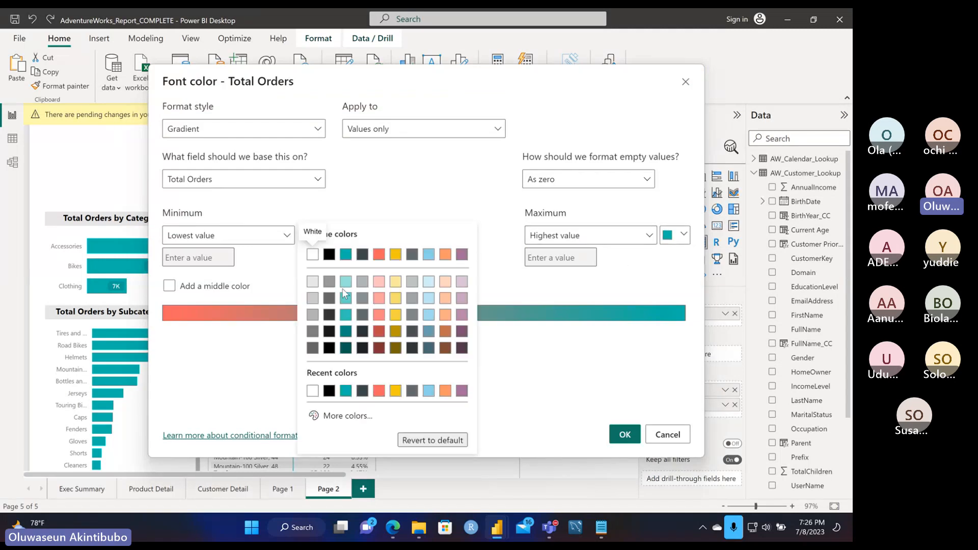
{"action": "left_click", "coordinate": [315, 252]}
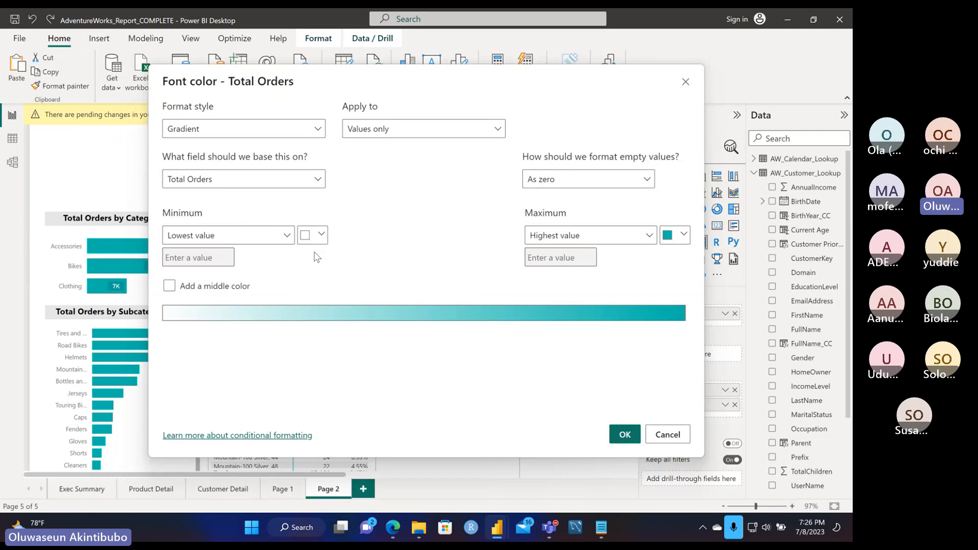
{"action": "left_click", "coordinate": [668, 240]}
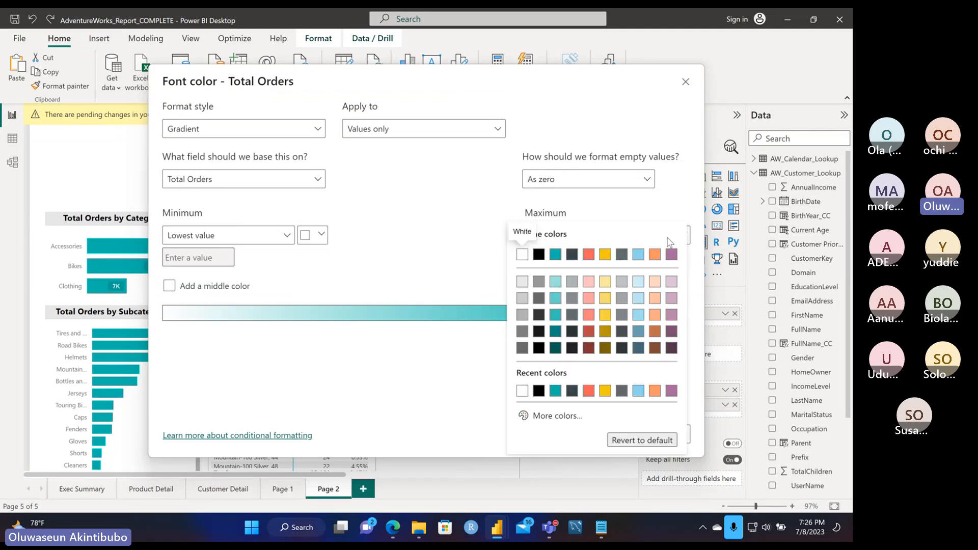
{"action": "left_click", "coordinate": [673, 213]}
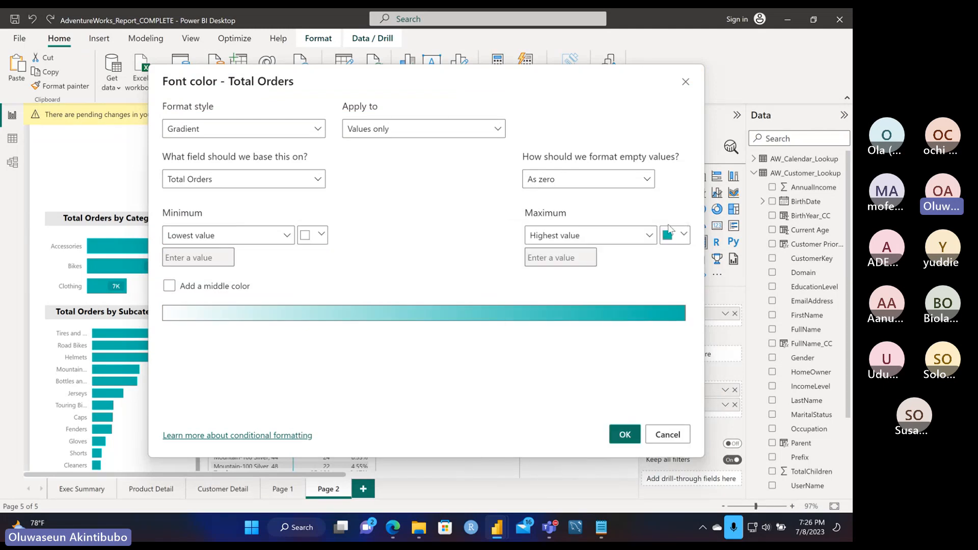
{"action": "left_click", "coordinate": [632, 437]}
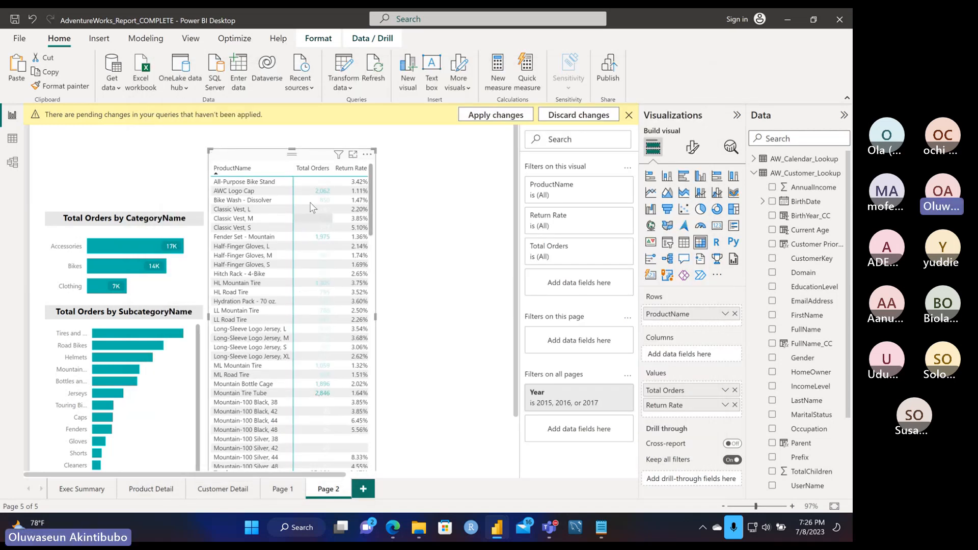
- Review the font colors down the Total Orders column and remove its font color conditional formatting
{"action": "scroll", "coordinate": [328, 400], "scroll_direction": "down", "scroll_amount": 8}
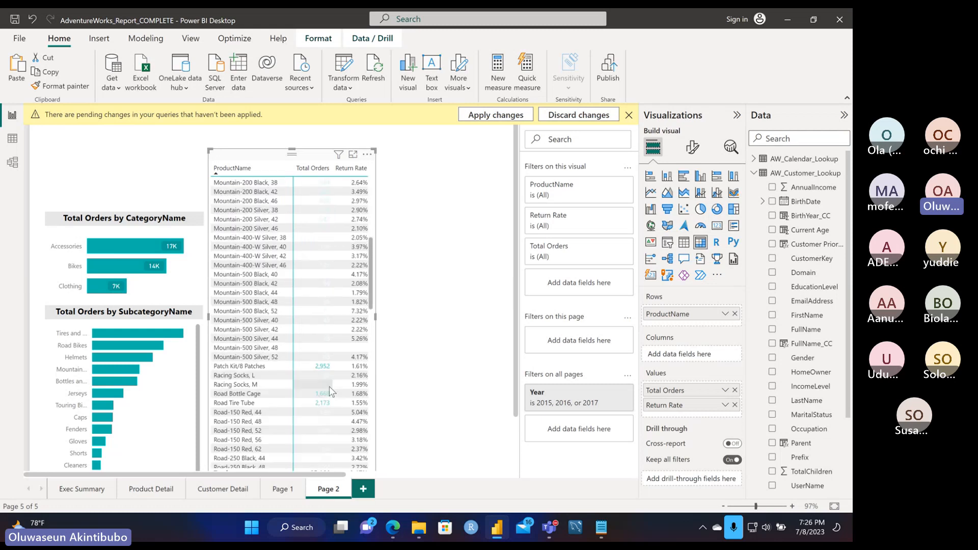
{"action": "scroll", "coordinate": [329, 395], "scroll_direction": "up", "scroll_amount": 8}
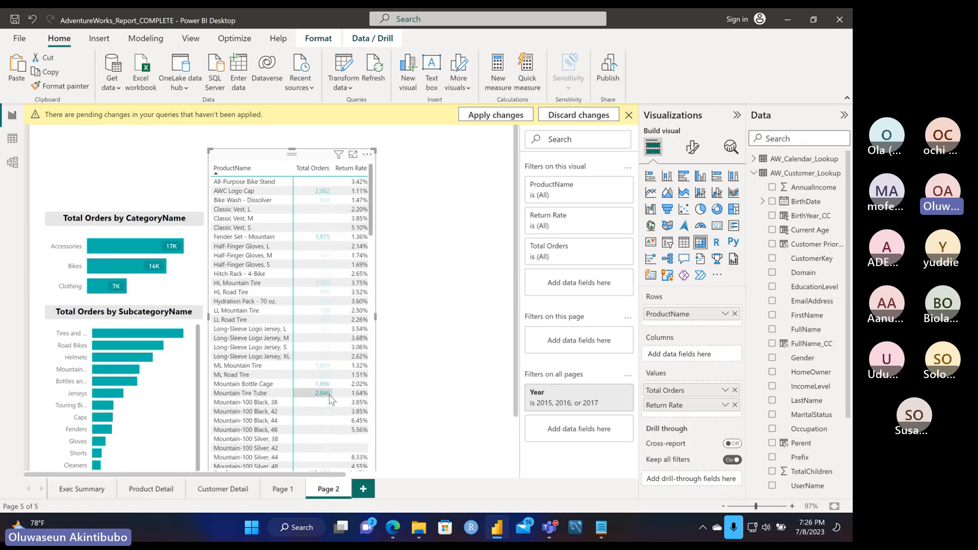
{"action": "left_click", "coordinate": [726, 391]}
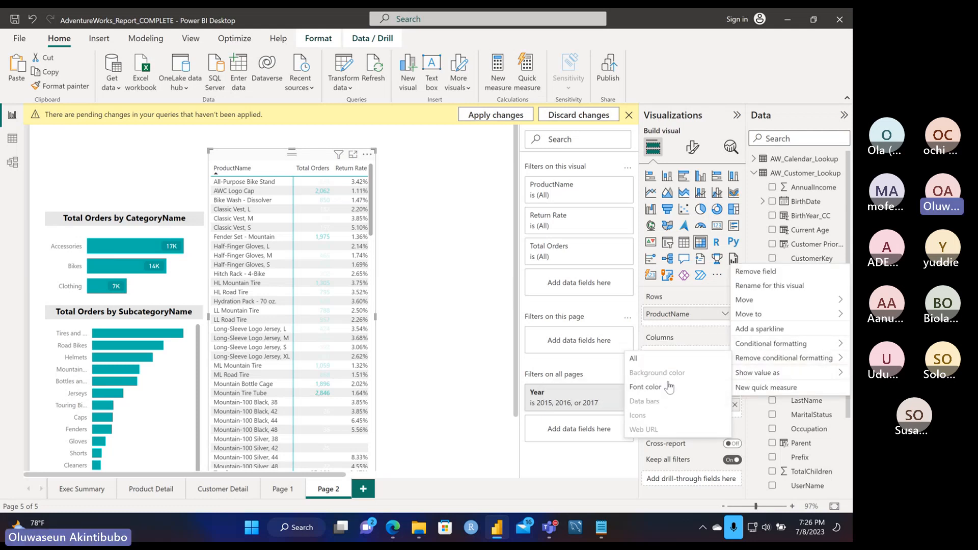
{"action": "left_click", "coordinate": [666, 387]}
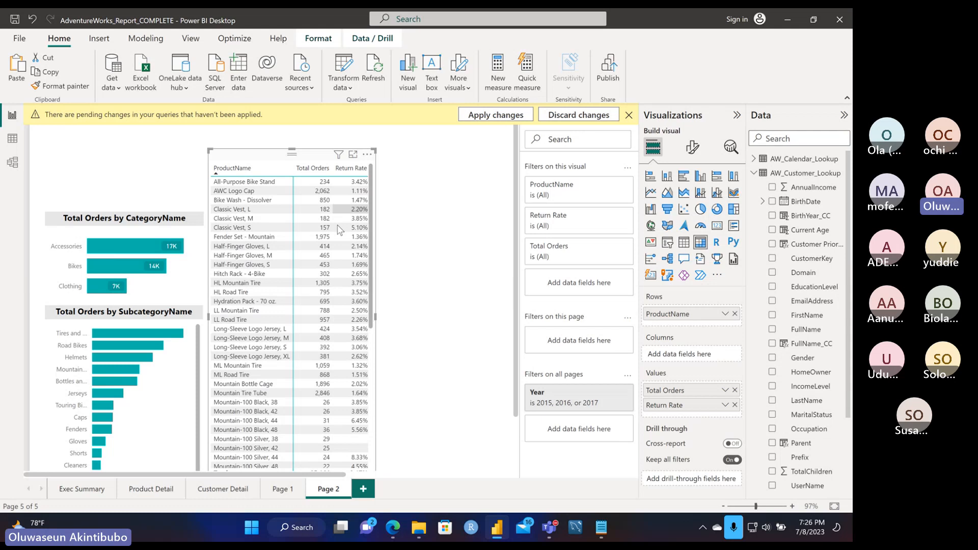
- Add data bars to Total Orders from lowest to highest value, with teal positive bars running left to right
{"action": "left_click", "coordinate": [725, 392]}
{"action": "mouse_move", "coordinate": [770, 344]}
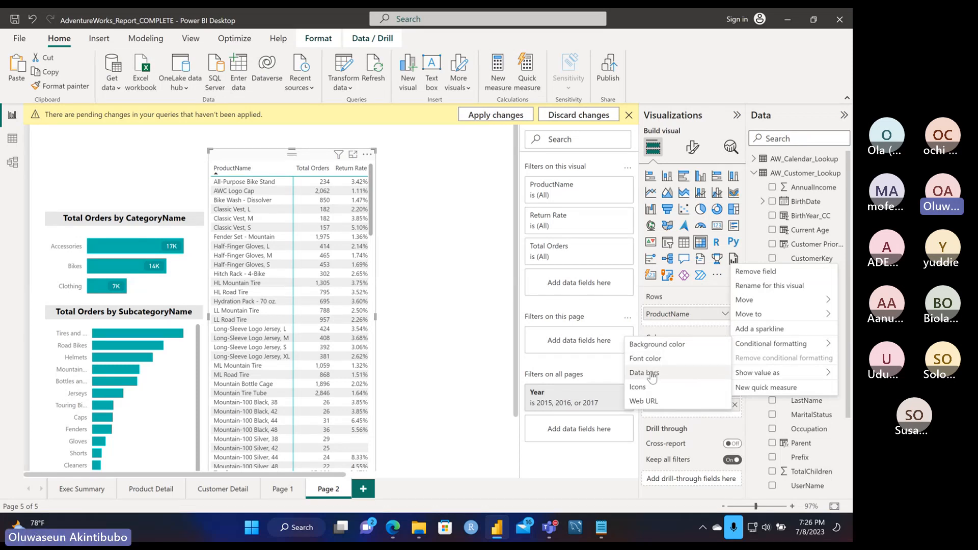
{"action": "left_click", "coordinate": [652, 375]}
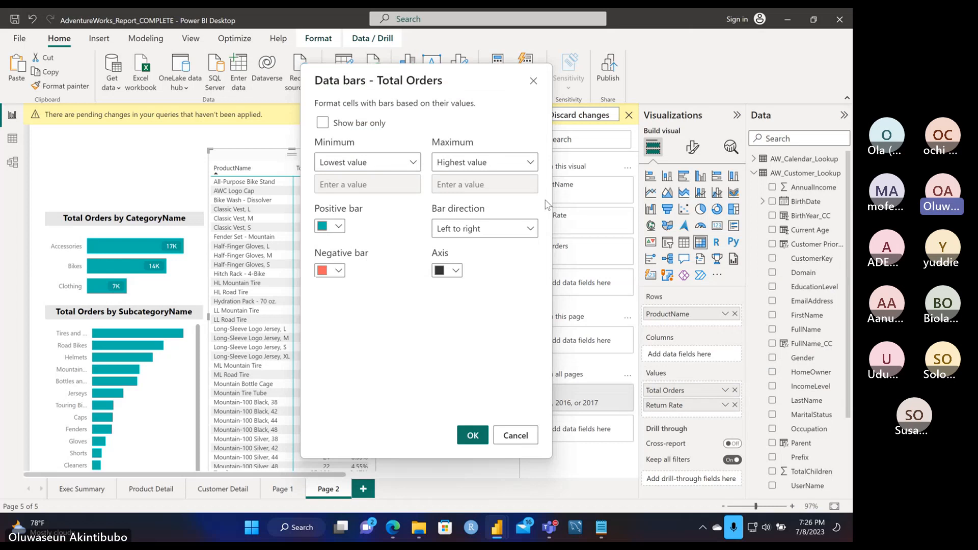
{"action": "left_click_drag", "start_coordinate": [494, 79], "coordinate": [633, 83]}
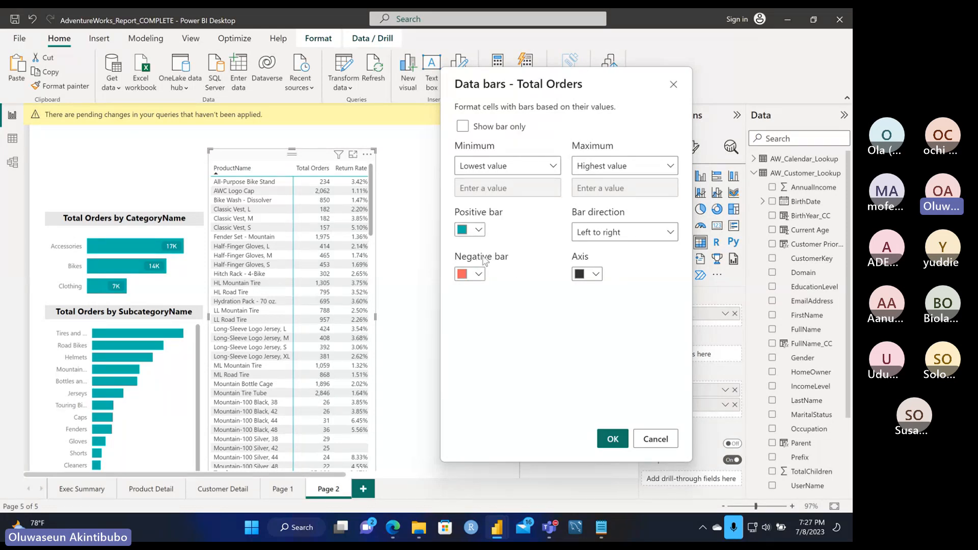
{"action": "left_click", "coordinate": [613, 439]}
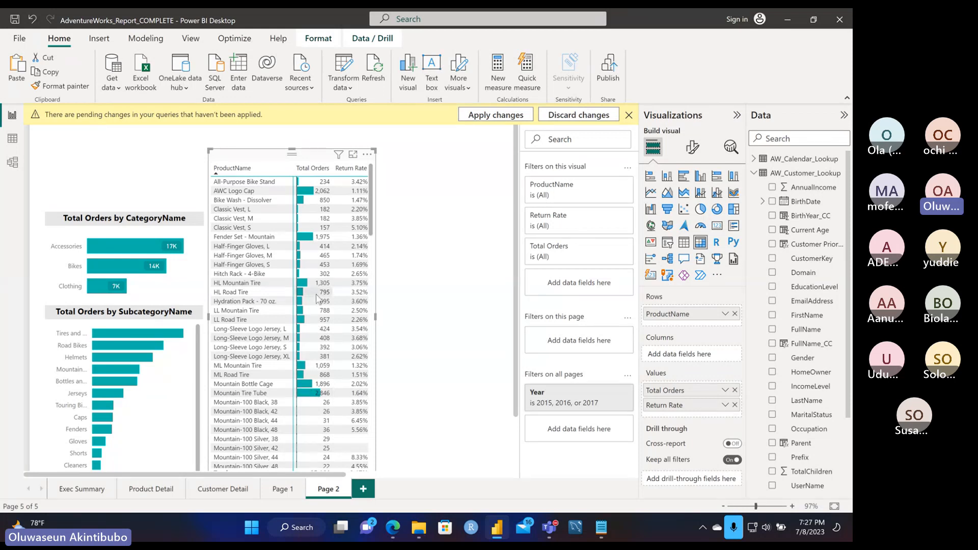
- Sort the matrix by Total Orders in descending order and review the data bars down to the smallest values
{"action": "left_click", "coordinate": [317, 169]}
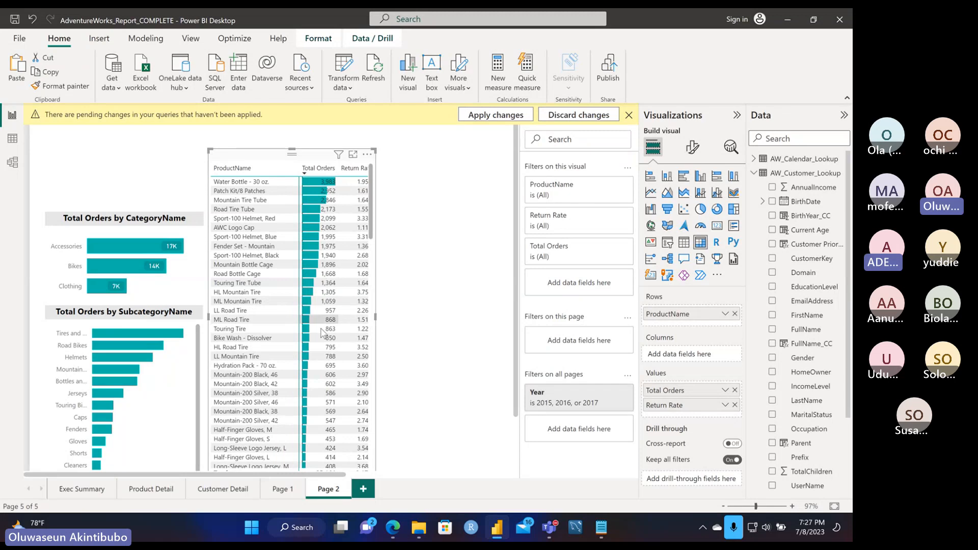
{"action": "scroll", "coordinate": [322, 336], "scroll_direction": "down", "scroll_amount": 1}
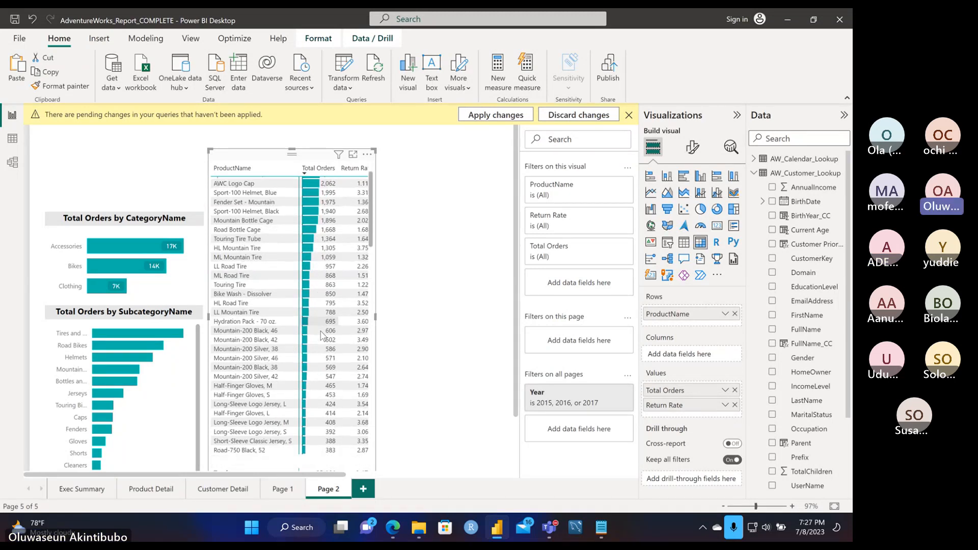
{"action": "scroll", "coordinate": [322, 335], "scroll_direction": "down", "scroll_amount": 10}
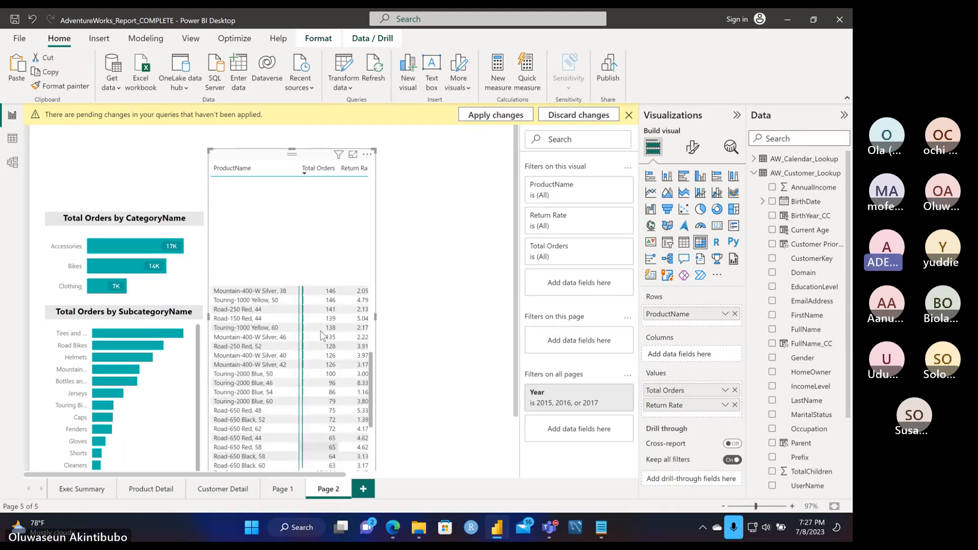
{"action": "scroll", "coordinate": [322, 335], "scroll_direction": "down", "scroll_amount": 5}
{"action": "scroll", "coordinate": [322, 335], "scroll_direction": "down", "scroll_amount": 5}
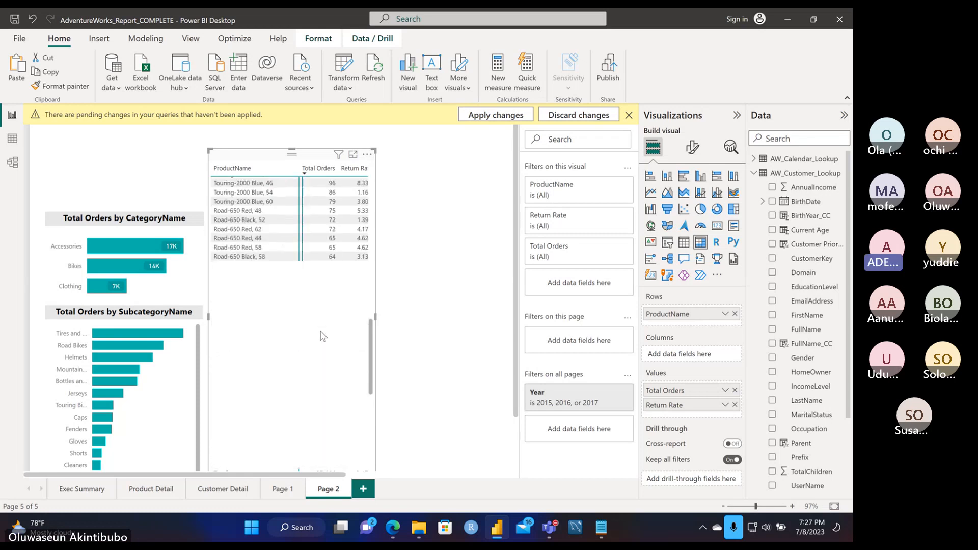
{"action": "scroll", "coordinate": [322, 335], "scroll_direction": "down", "scroll_amount": 1}
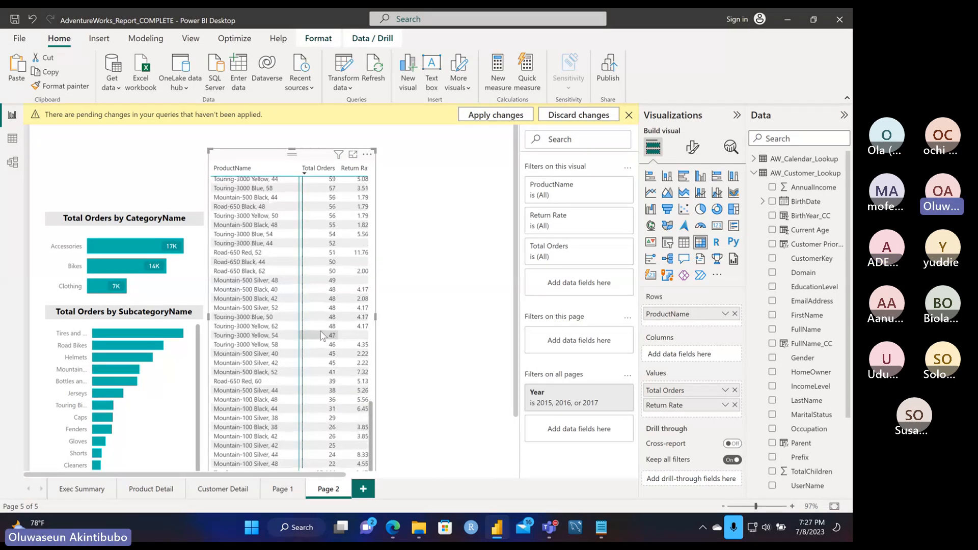
- Widen the product matrix until the Return Rate column fits in full, and look through its rows
{"action": "scroll", "coordinate": [322, 336], "scroll_direction": "up", "scroll_amount": 5}
{"action": "scroll", "coordinate": [322, 336], "scroll_direction": "up", "scroll_amount": 5}
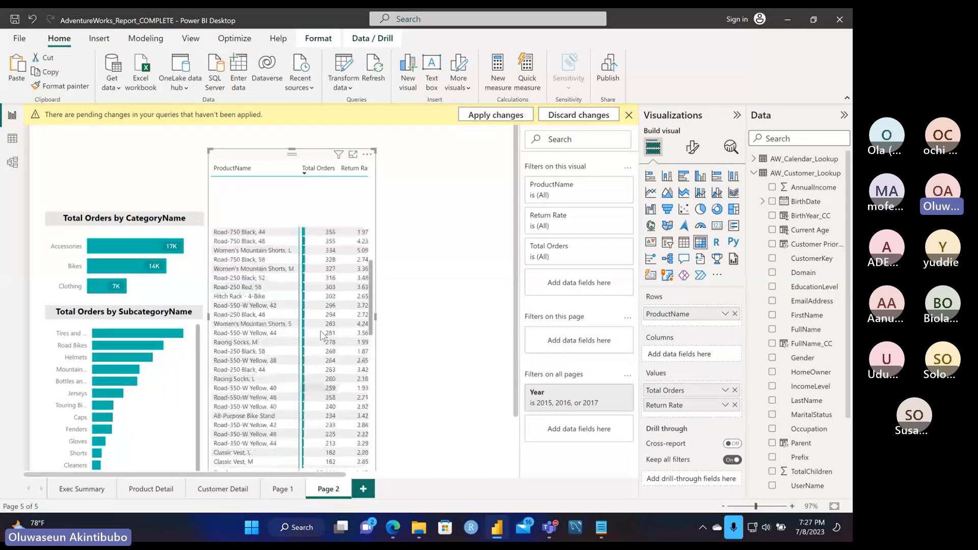
{"action": "scroll", "coordinate": [322, 336], "scroll_direction": "up", "scroll_amount": 5}
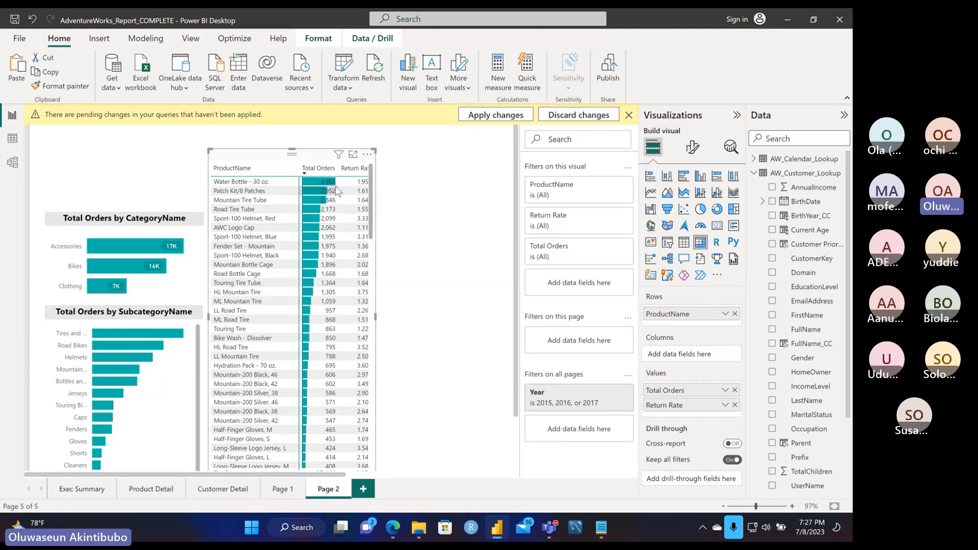
{"action": "left_click", "coordinate": [337, 189]}
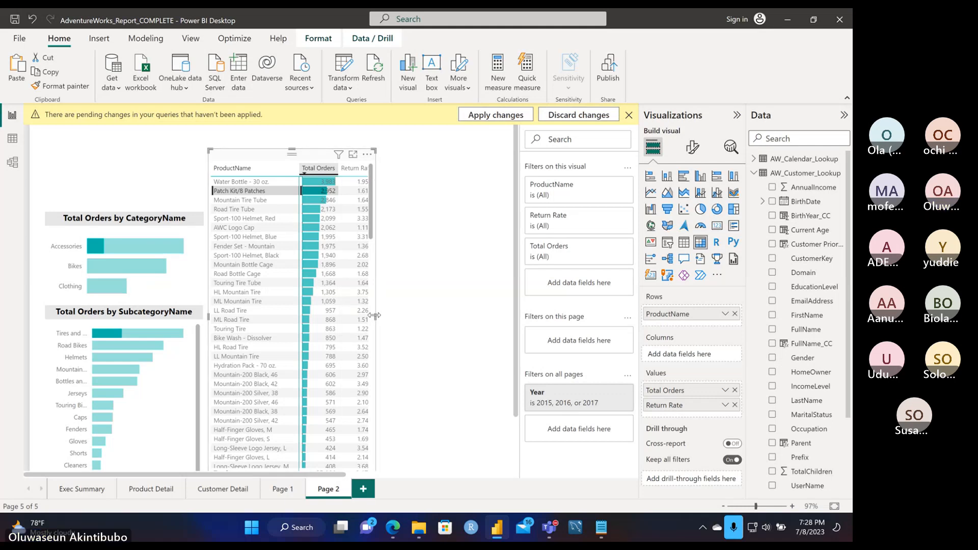
{"action": "left_click_drag", "start_coordinate": [376, 317], "coordinate": [386, 317]}
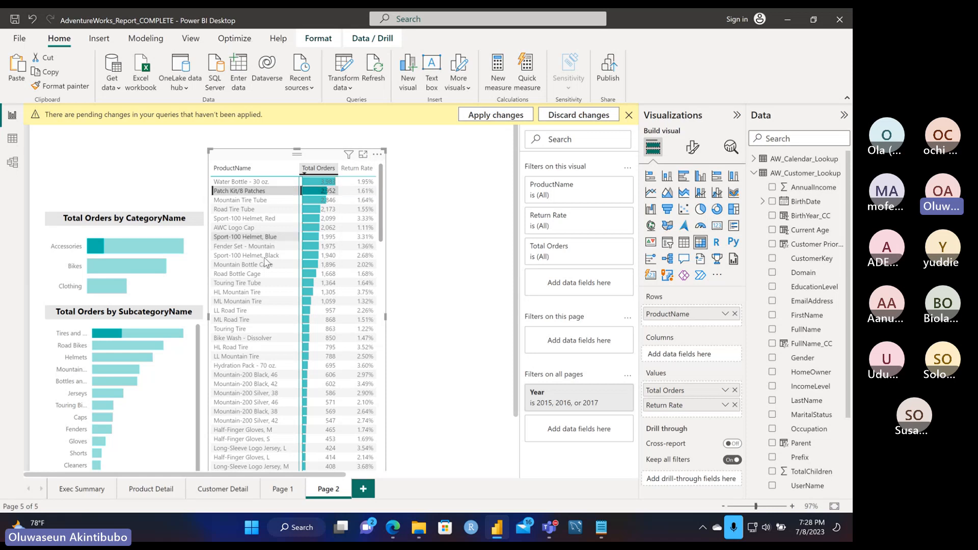
{"action": "scroll", "coordinate": [272, 358], "scroll_direction": "down", "scroll_amount": 20}
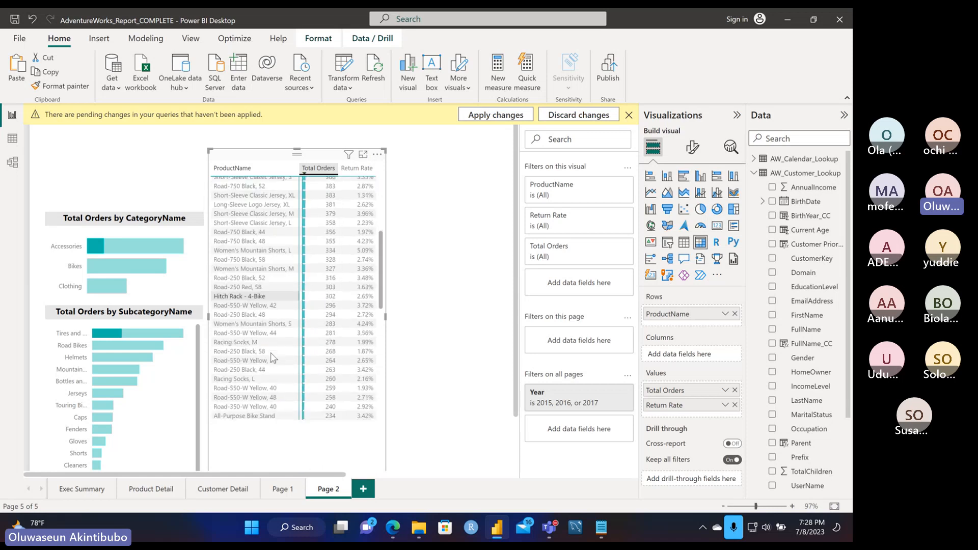
{"action": "scroll", "coordinate": [271, 357], "scroll_direction": "down", "scroll_amount": 5}
{"action": "scroll", "coordinate": [274, 358], "scroll_direction": "up", "scroll_amount": 15}
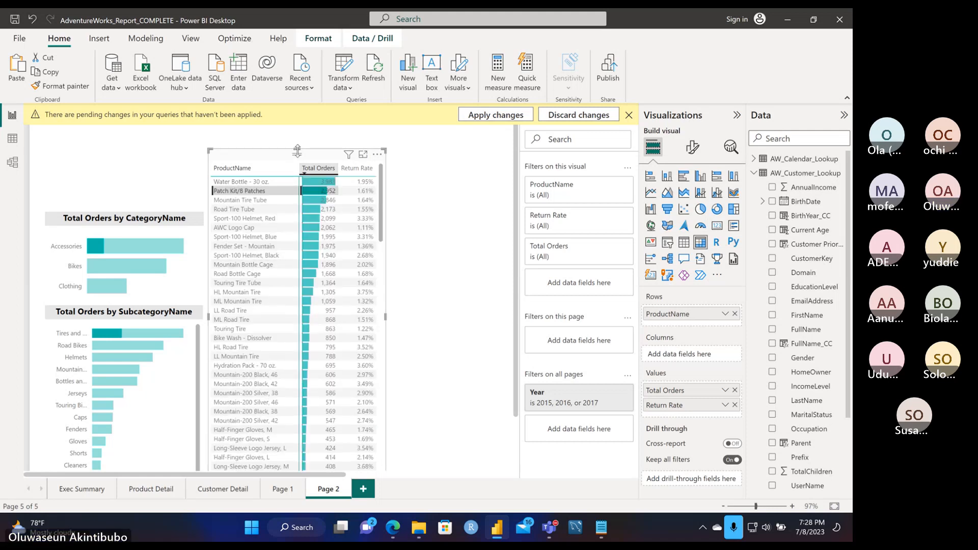
- Lower the matrix's top edge to align with the CategoryName chart and extend its bottom edge to the page's lower border
{"action": "left_click_drag", "start_coordinate": [297, 151], "coordinate": [292, 213]}
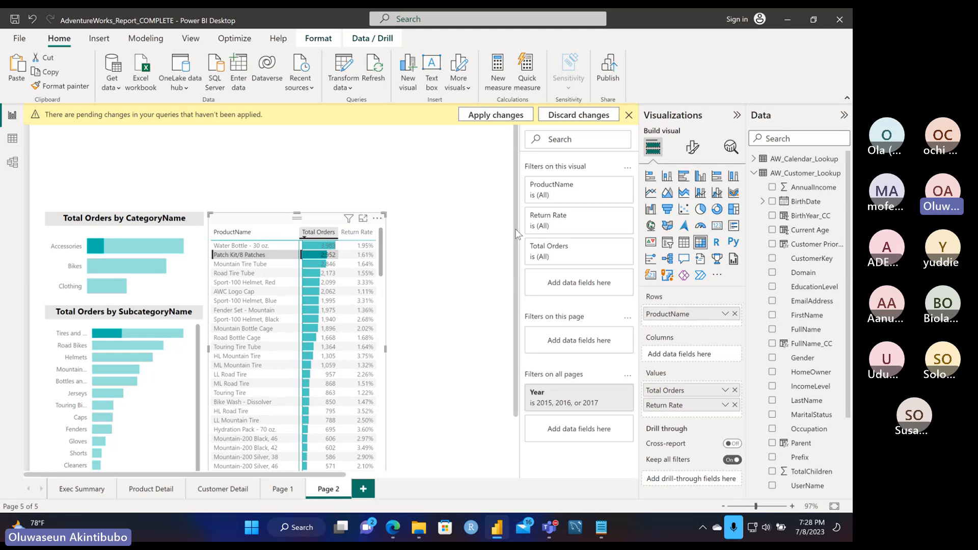
{"action": "scroll", "coordinate": [518, 234], "scroll_direction": "down", "scroll_amount": 2}
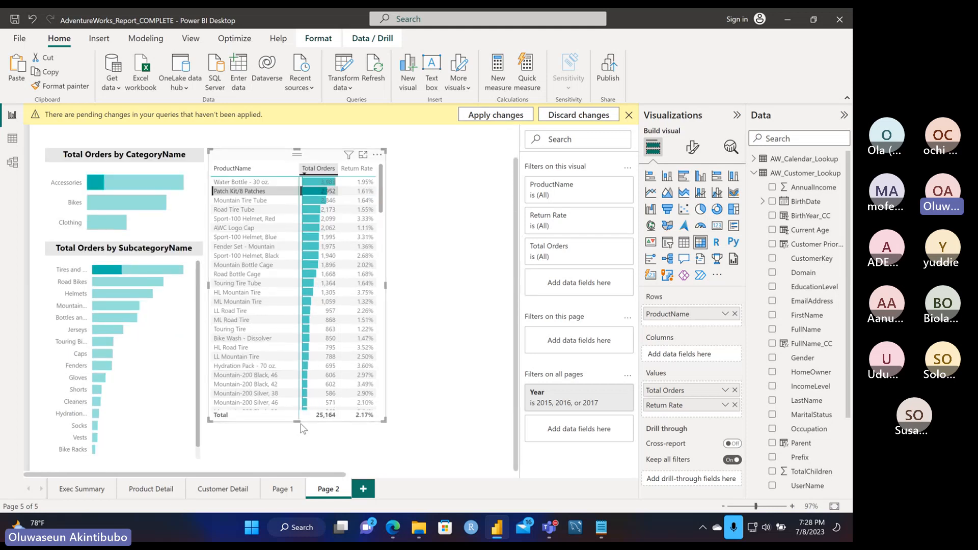
{"action": "left_click", "coordinate": [302, 456]}
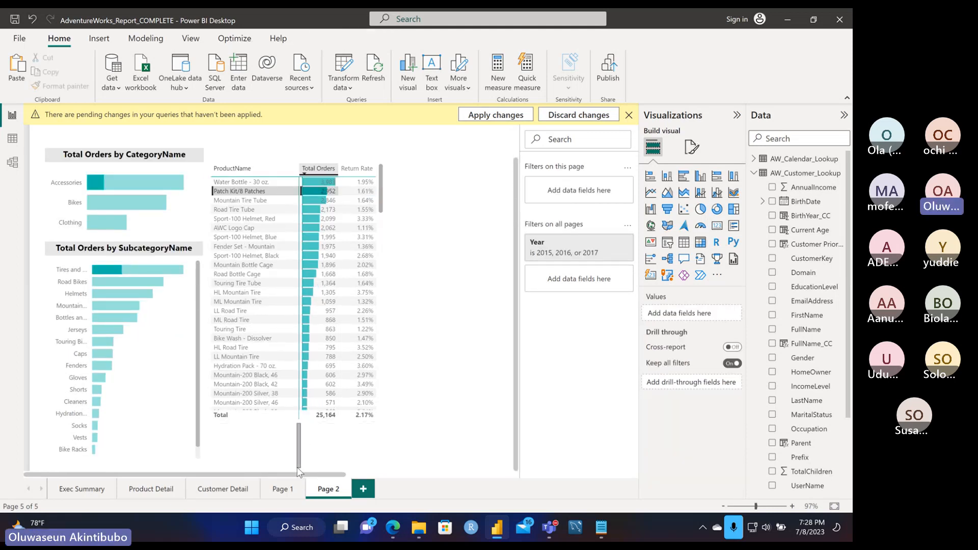
{"action": "left_click", "coordinate": [305, 418]}
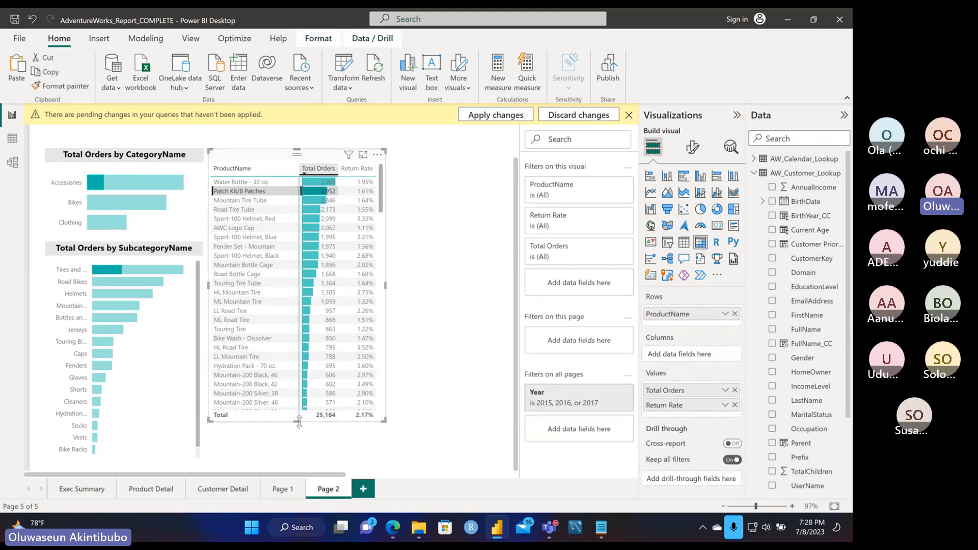
{"action": "left_click_drag", "start_coordinate": [299, 422], "coordinate": [295, 479]}
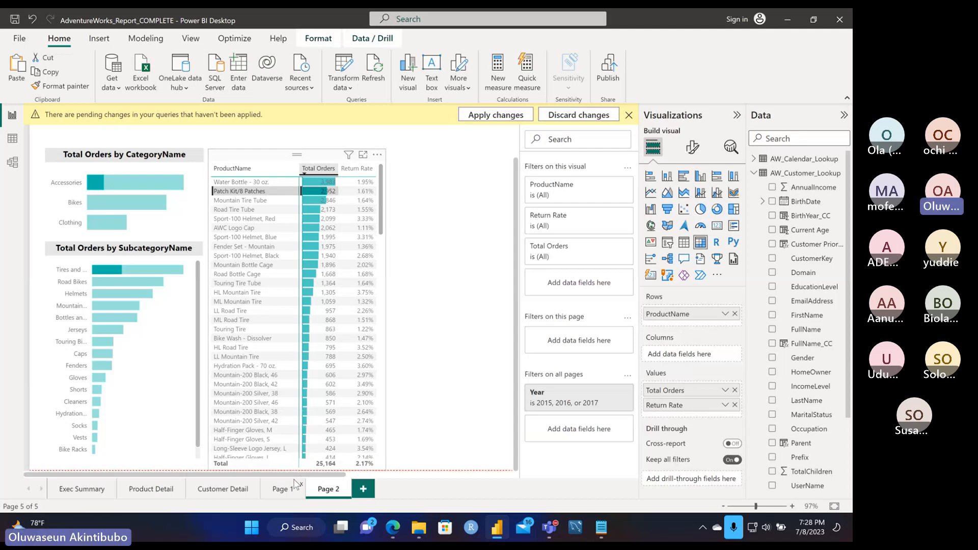
- Check the layout of the two bar charts and the product matrix across the page
{"action": "left_click", "coordinate": [142, 455]}
{"action": "left_click", "coordinate": [123, 470]}
{"action": "scroll", "coordinate": [122, 474], "scroll_direction": "down", "scroll_amount": 1}
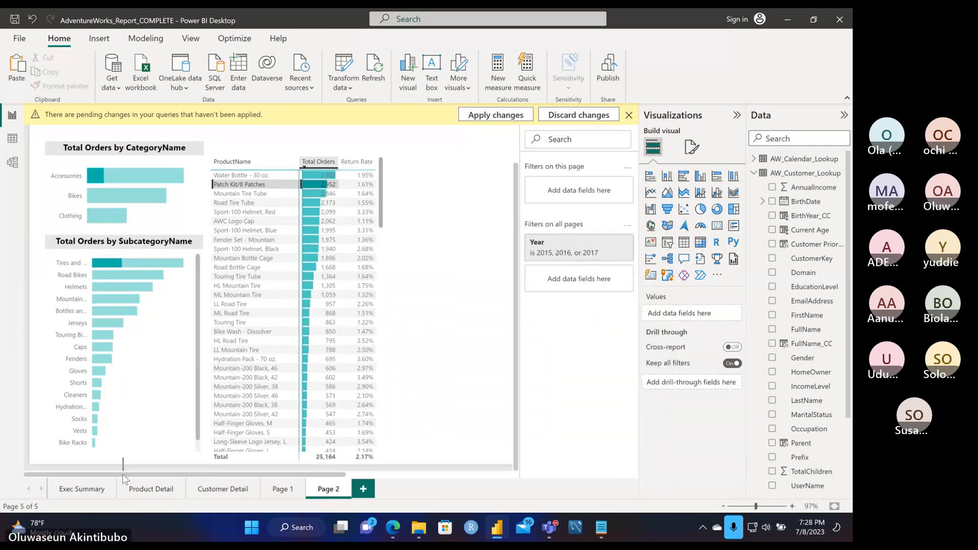
{"action": "scroll", "coordinate": [123, 473], "scroll_direction": "up", "scroll_amount": 1}
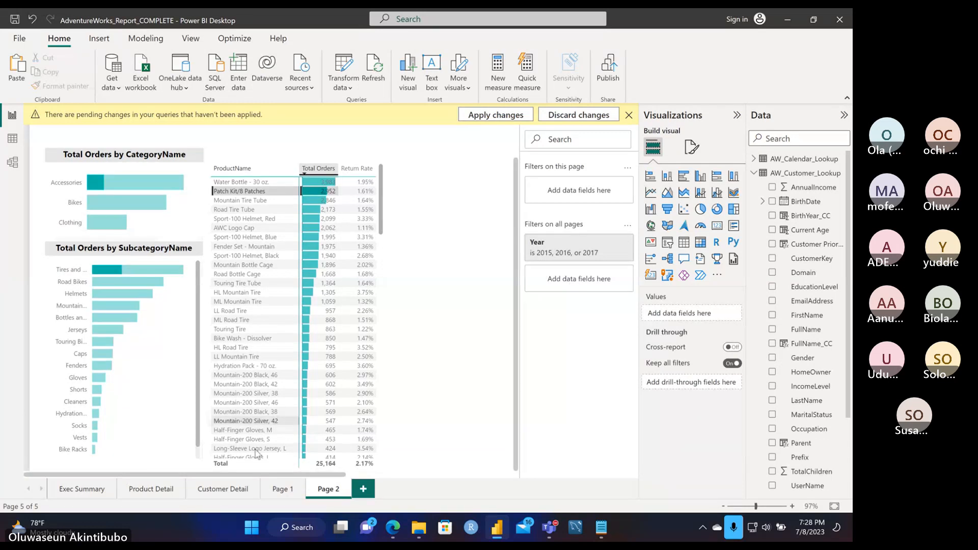
{"action": "scroll", "coordinate": [176, 436], "scroll_direction": "down", "scroll_amount": 1}
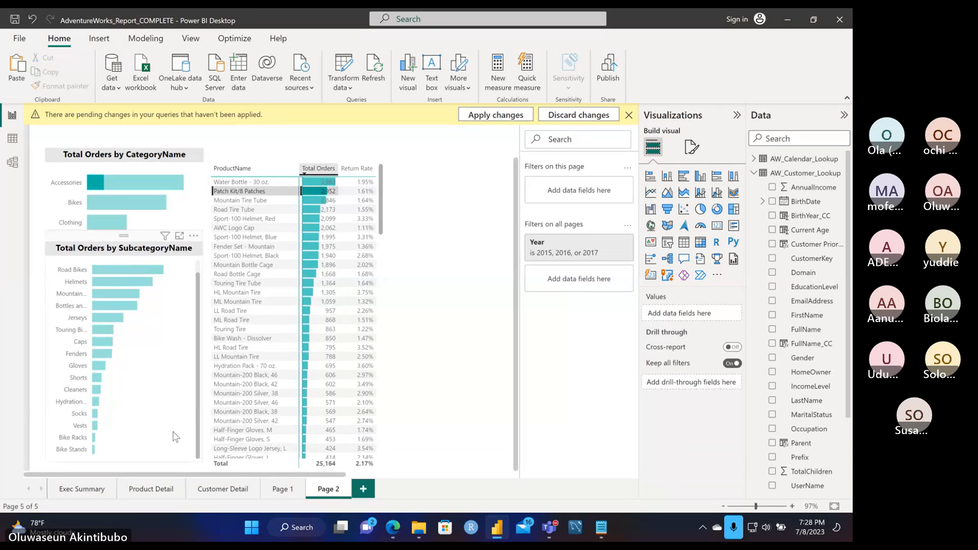
{"action": "scroll", "coordinate": [474, 396], "scroll_direction": "right", "scroll_amount": 3}
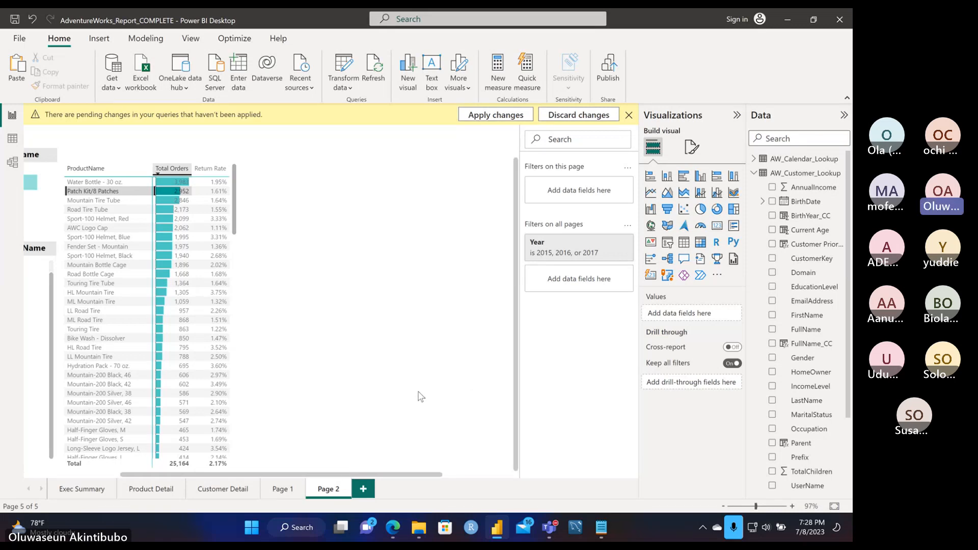
{"action": "left_click", "coordinate": [238, 310]}
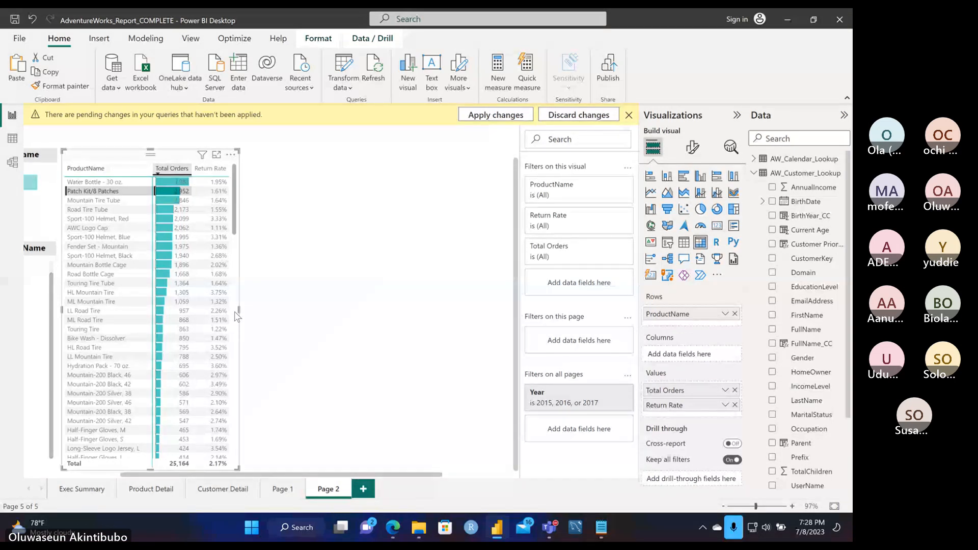
{"action": "scroll", "coordinate": [185, 187], "scroll_direction": "left", "scroll_amount": 3}
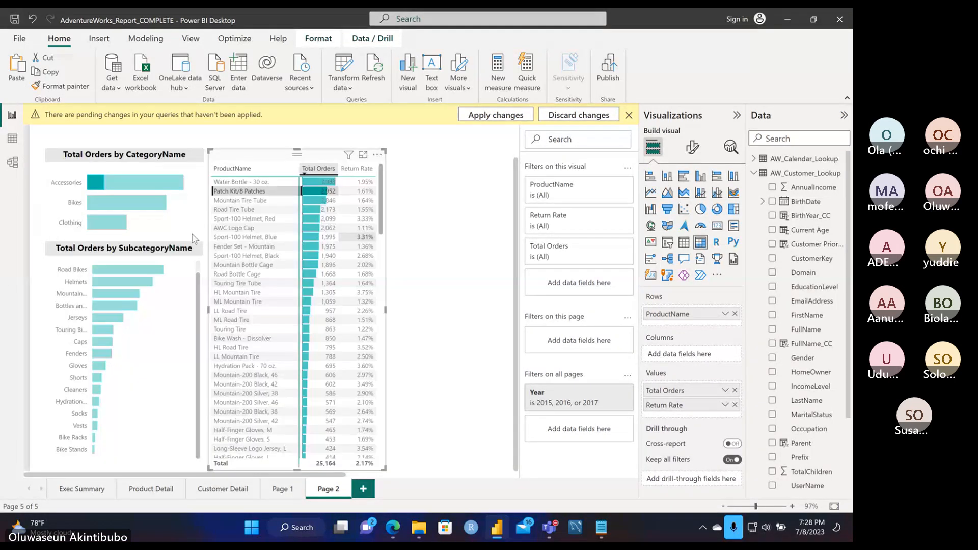
- Sort the matrix by Total Orders in both directions, by ProductName, and back to descending Total Orders
{"action": "left_click", "coordinate": [316, 169]}
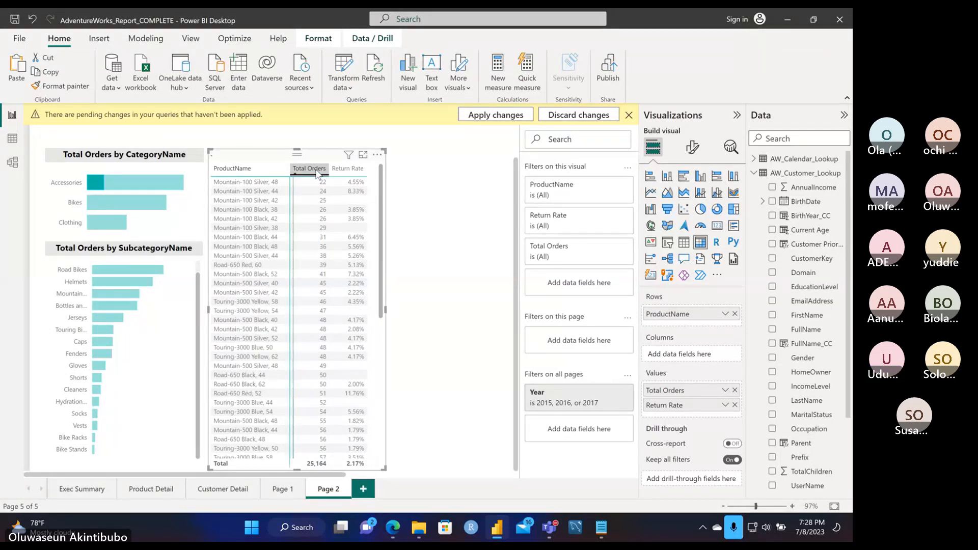
{"action": "left_click", "coordinate": [316, 169]}
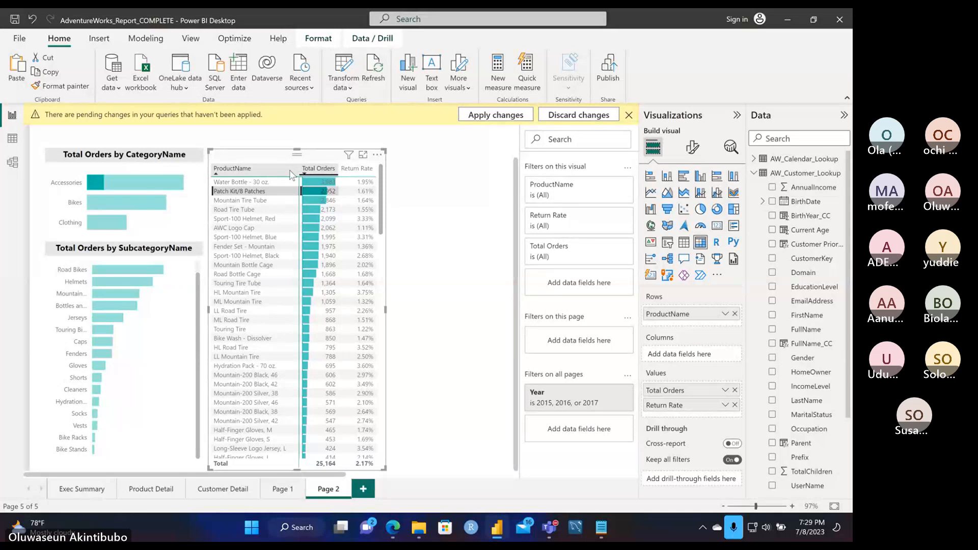
{"action": "left_click", "coordinate": [292, 172]}
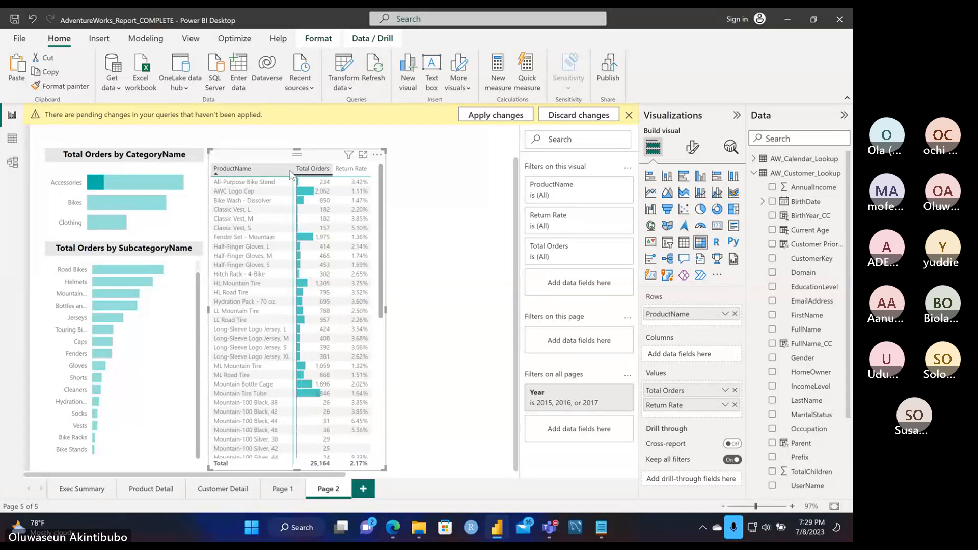
{"action": "left_click", "coordinate": [320, 172]}
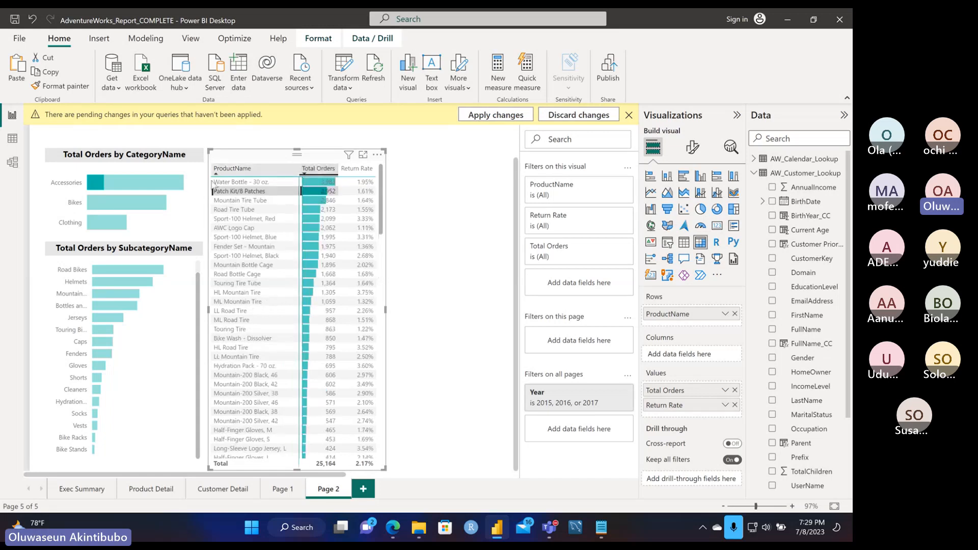
- Nudge the product matrix into line beside the CategoryName chart and clear the Patch Kit cross-highlighting from the visuals
{"action": "left_click", "coordinate": [194, 220]}
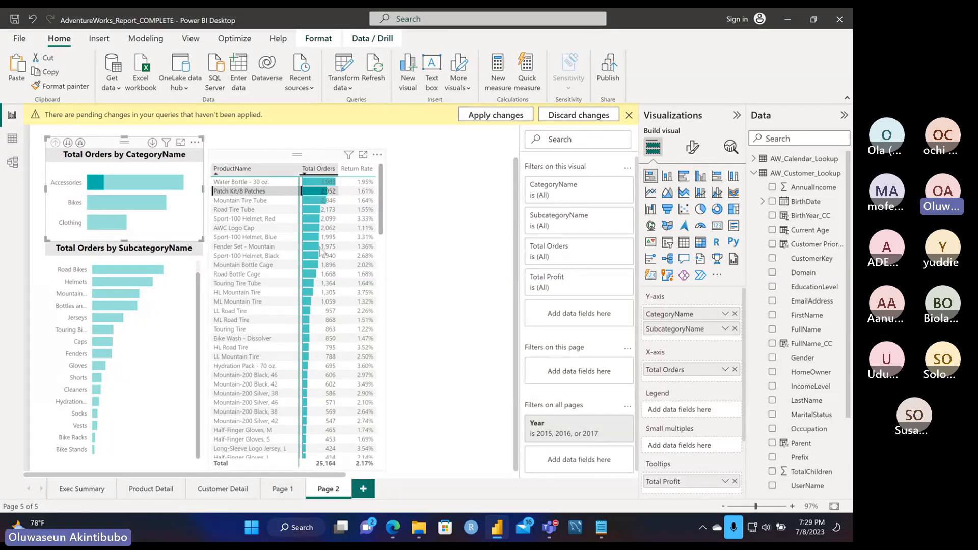
{"action": "scroll", "coordinate": [321, 251], "scroll_direction": "up", "scroll_amount": 3}
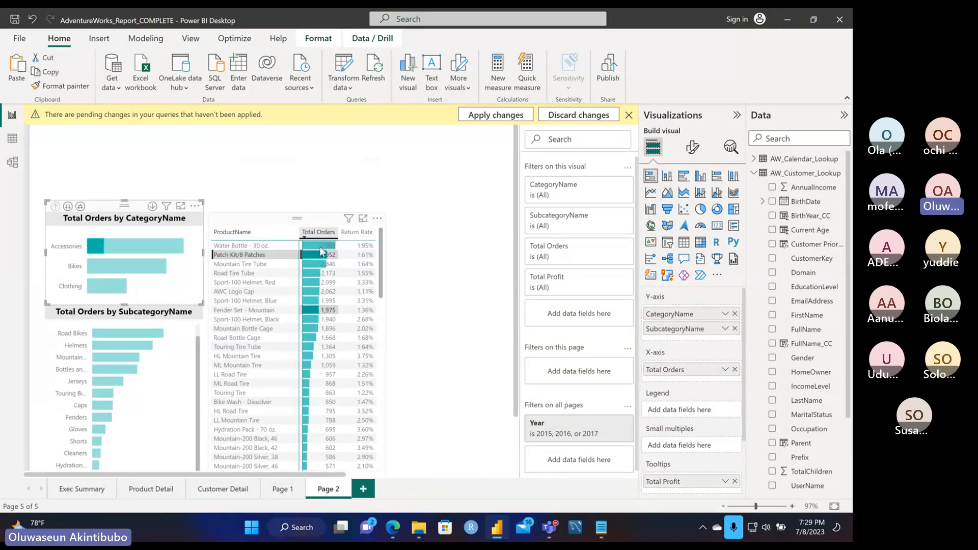
{"action": "left_click", "coordinate": [246, 222]}
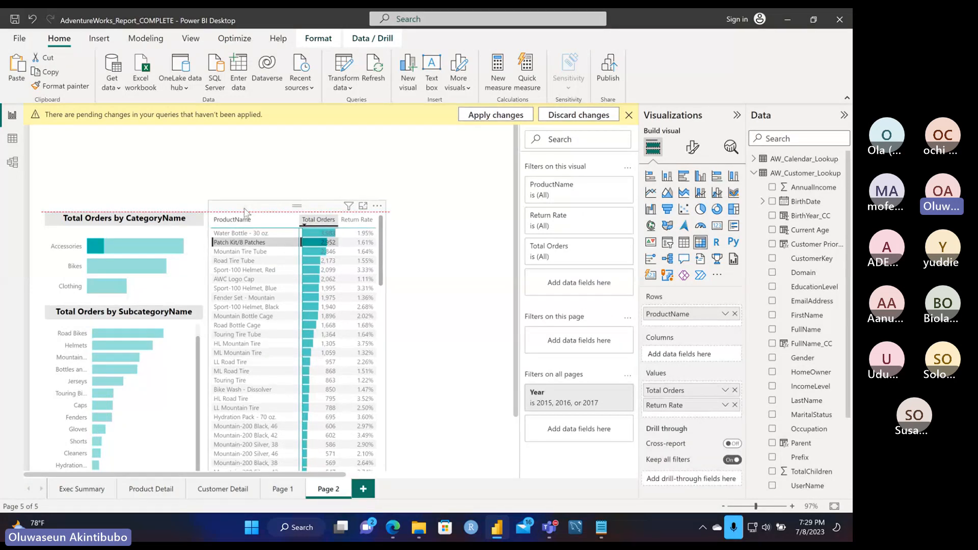
{"action": "left_click_drag", "start_coordinate": [243, 212], "coordinate": [246, 216]}
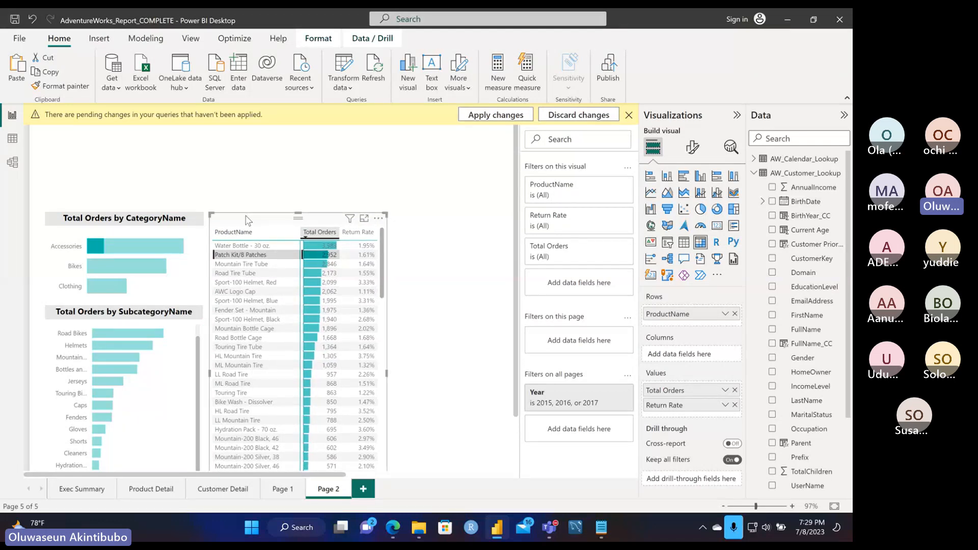
{"action": "left_click", "coordinate": [174, 248]}
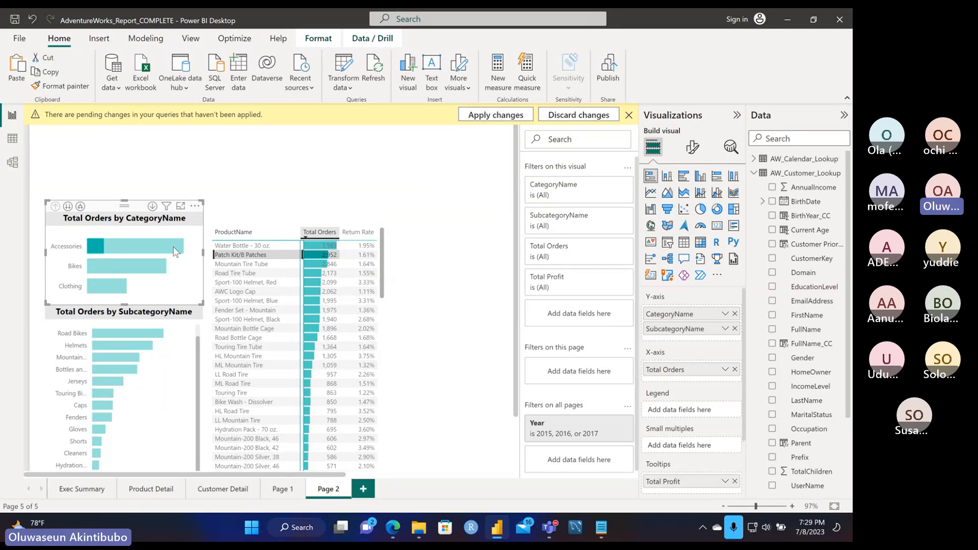
{"action": "left_click", "coordinate": [174, 248]}
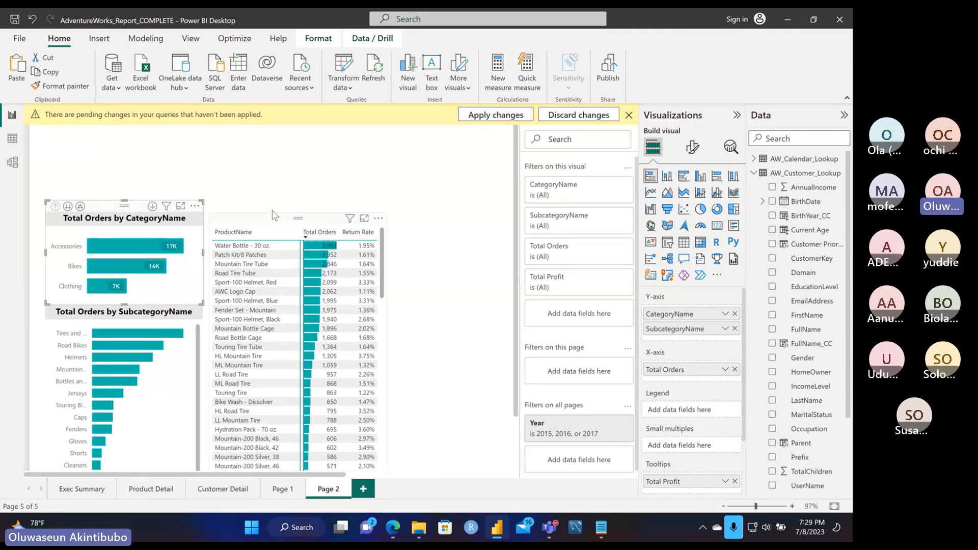
- Start background color conditional formatting for the product matrix's Return Rate values, using the Gradient format style
{"action": "mouse_move", "coordinate": [274, 219]}
{"action": "left_mouse_down"}
{"action": "mouse_move", "coordinate": [273, 208]}
{"action": "mouse_move", "coordinate": [274, 218]}
{"action": "left_mouse_up"}
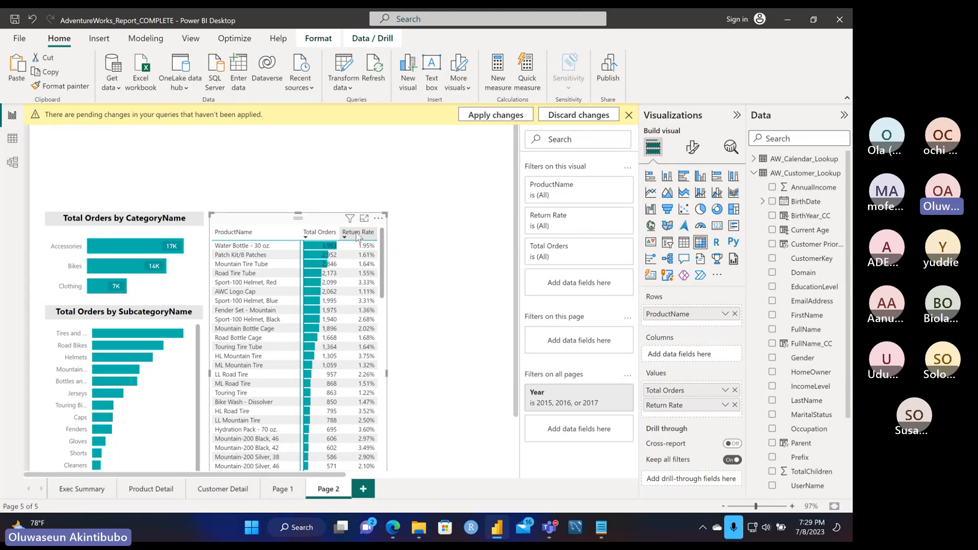
{"action": "left_click", "coordinate": [725, 406]}
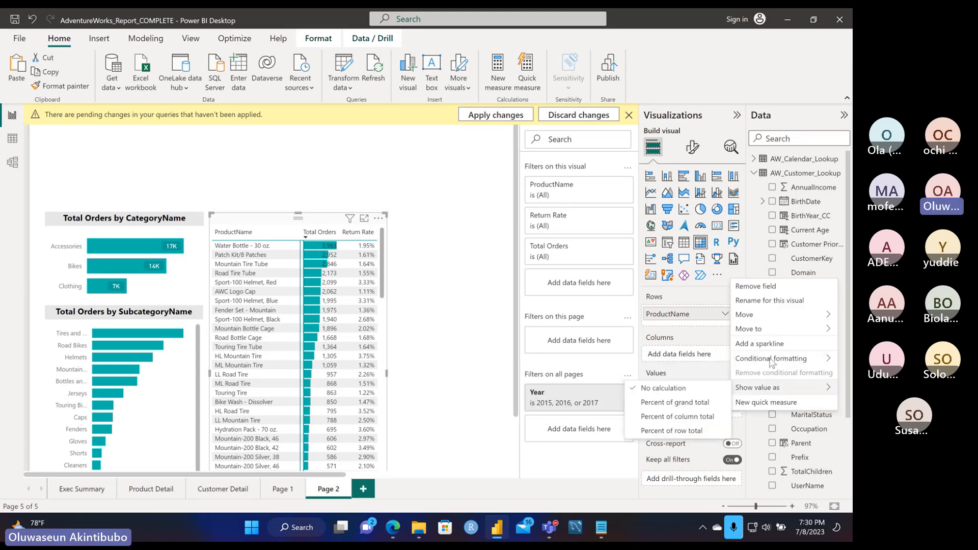
{"action": "mouse_move", "coordinate": [772, 363]}
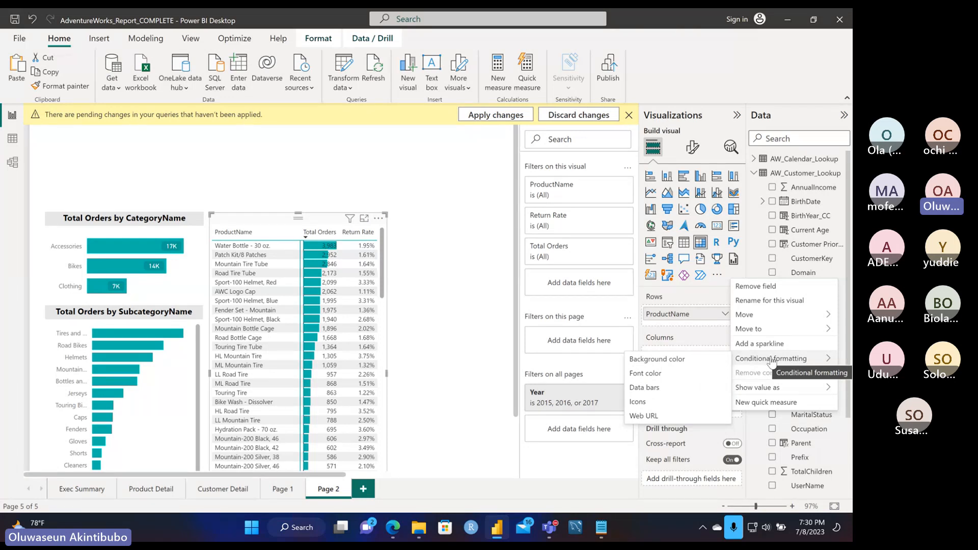
{"action": "left_click", "coordinate": [689, 359]}
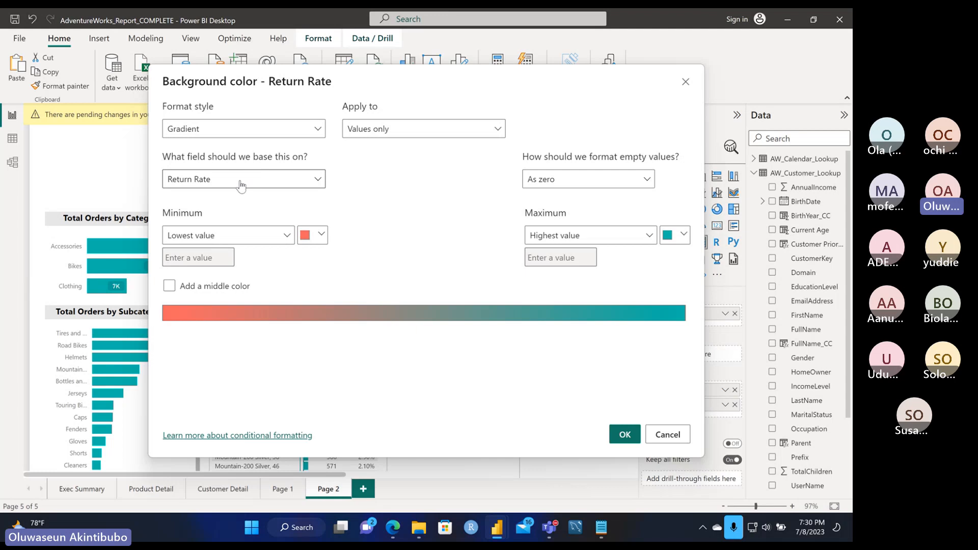
{"action": "left_click", "coordinate": [235, 129]}
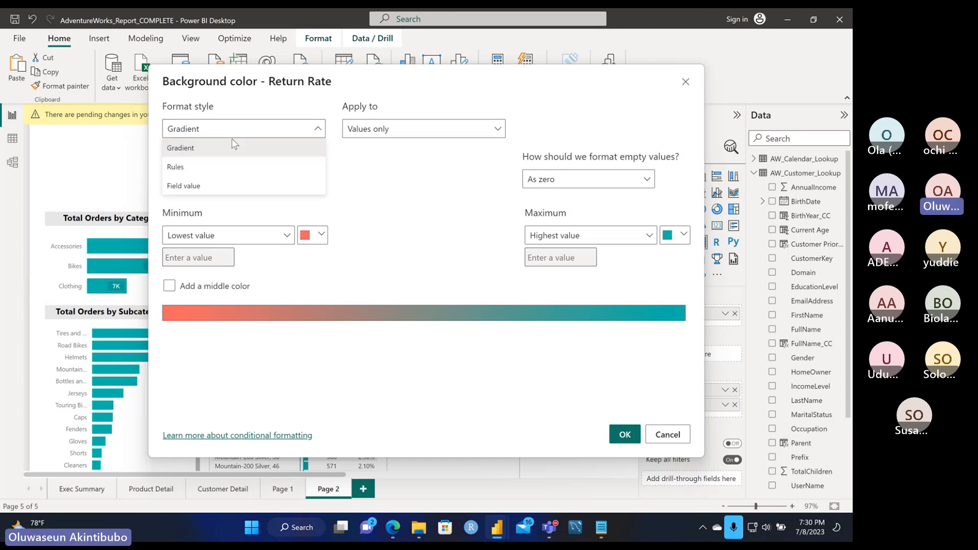
{"action": "left_click", "coordinate": [220, 148]}
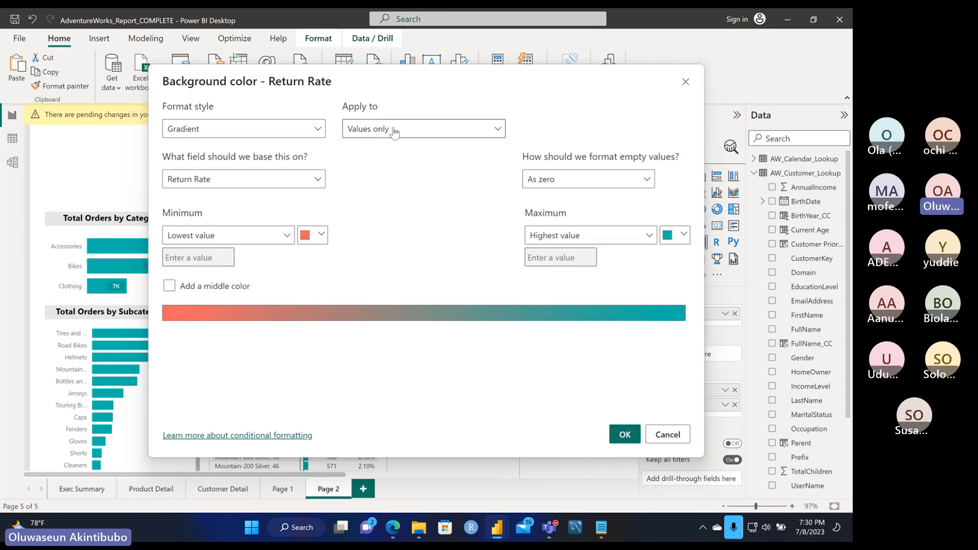
- Set the gradient's minimum color to white and its maximum color to light red
{"action": "left_click", "coordinate": [310, 236]}
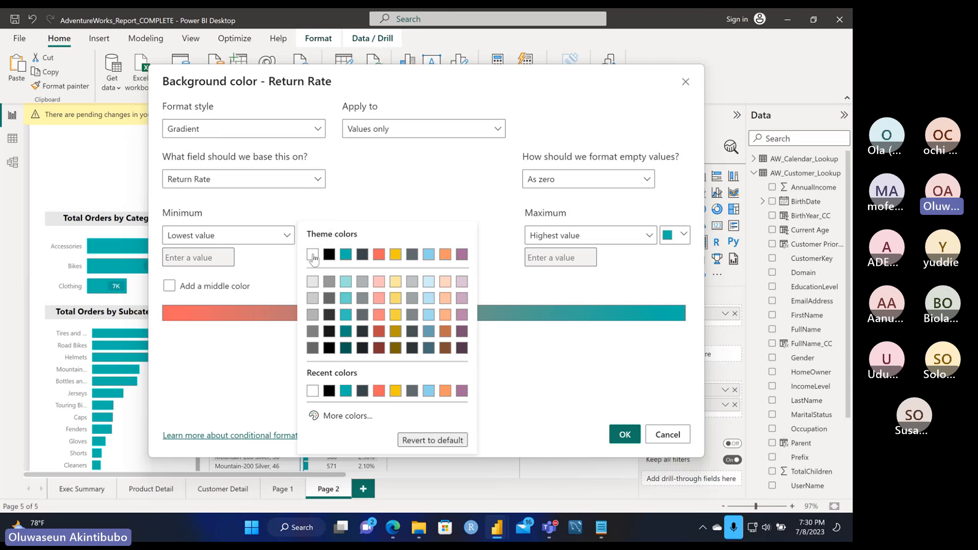
{"action": "left_click", "coordinate": [313, 255]}
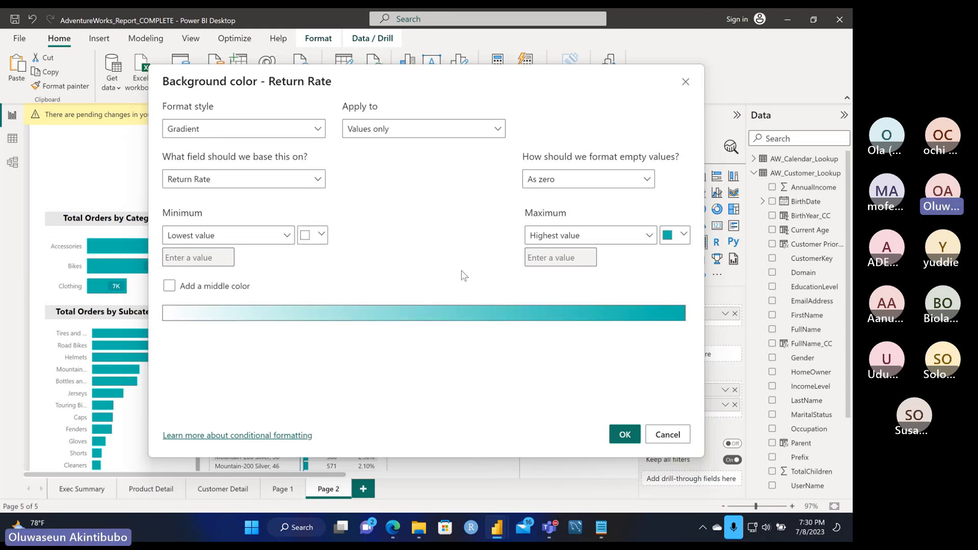
{"action": "left_click", "coordinate": [669, 241]}
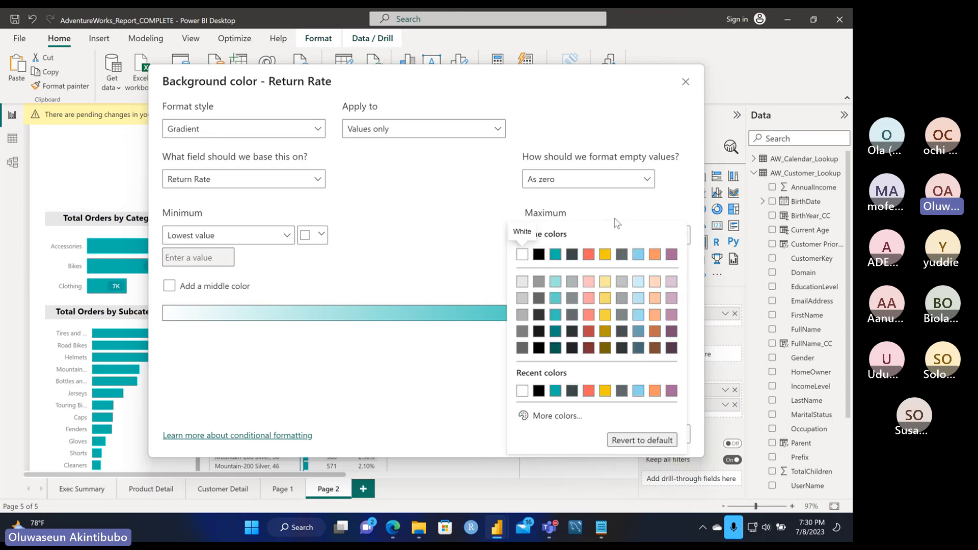
{"action": "left_click", "coordinate": [589, 298]}
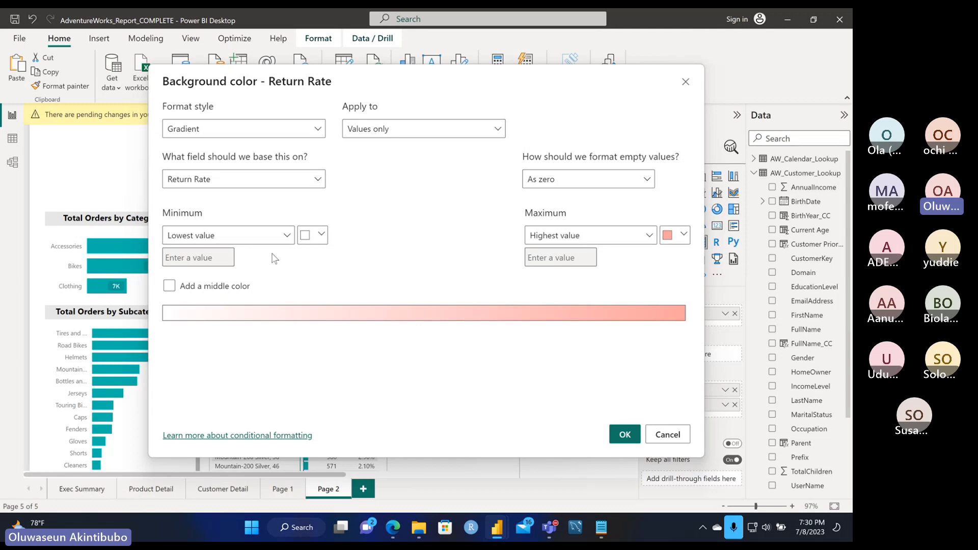
- Add a yellow middle color to the Return Rate gradient and apply the background formatting
{"action": "left_click", "coordinate": [169, 286]}
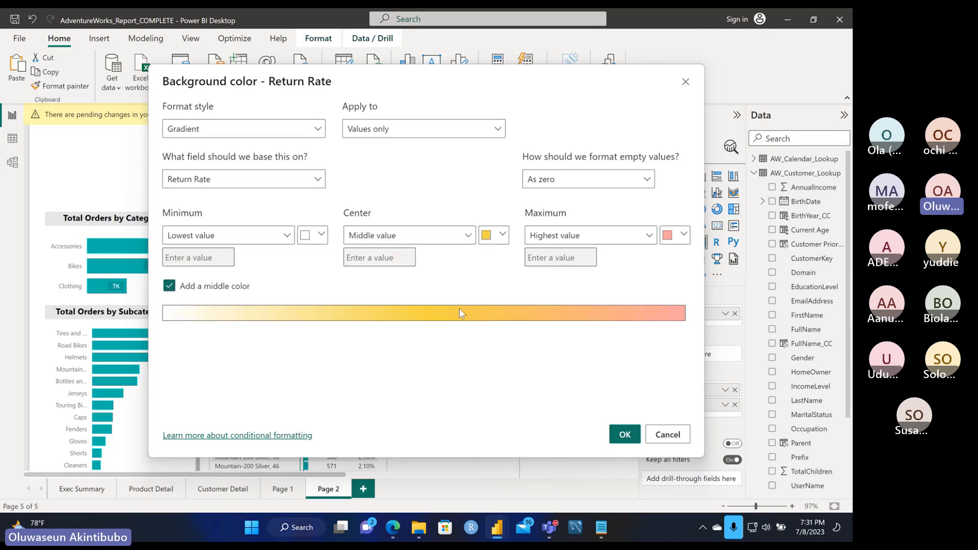
{"action": "left_click", "coordinate": [169, 286]}
{"action": "left_click", "coordinate": [169, 286]}
{"action": "left_click", "coordinate": [626, 434]}
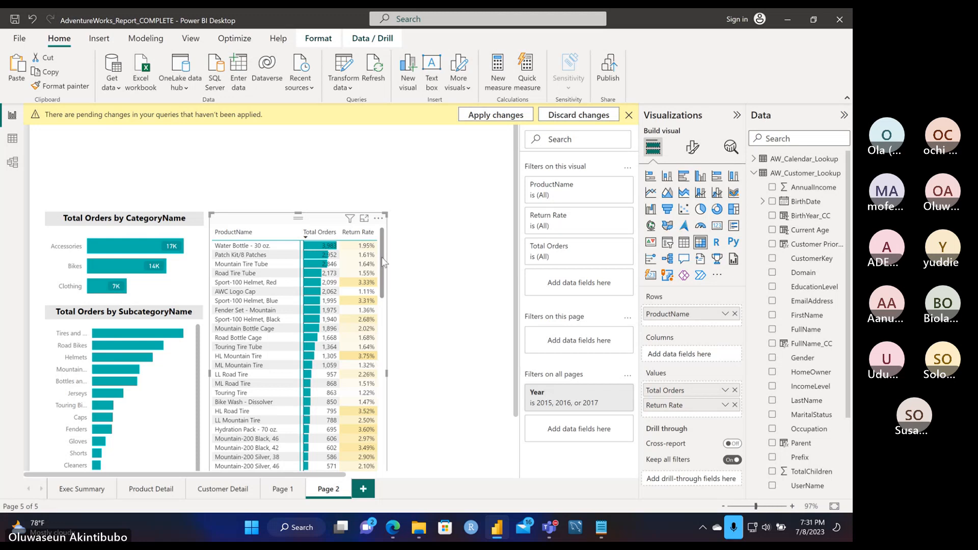
- Examine the three-color Return Rate shading across the matrix's product rows, from the best-selling to the least-ordered products
{"action": "scroll", "coordinate": [373, 275], "scroll_direction": "down", "scroll_amount": 7}
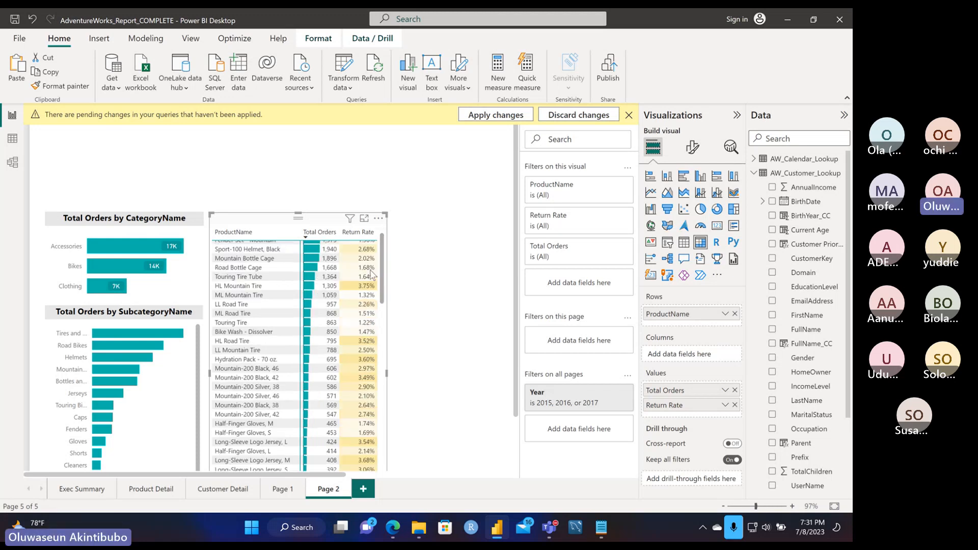
{"action": "scroll", "coordinate": [371, 274], "scroll_direction": "down", "scroll_amount": 10}
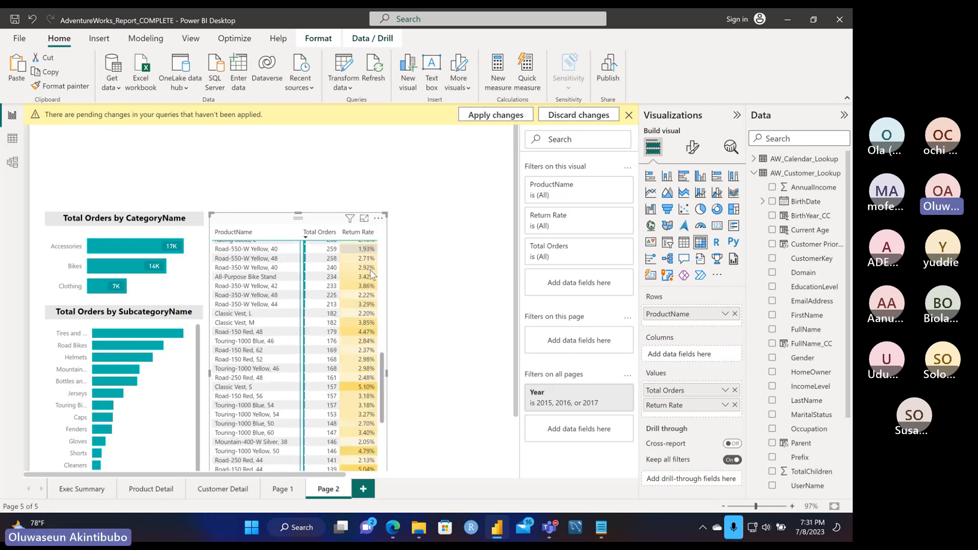
{"action": "scroll", "coordinate": [370, 273], "scroll_direction": "down", "scroll_amount": 15}
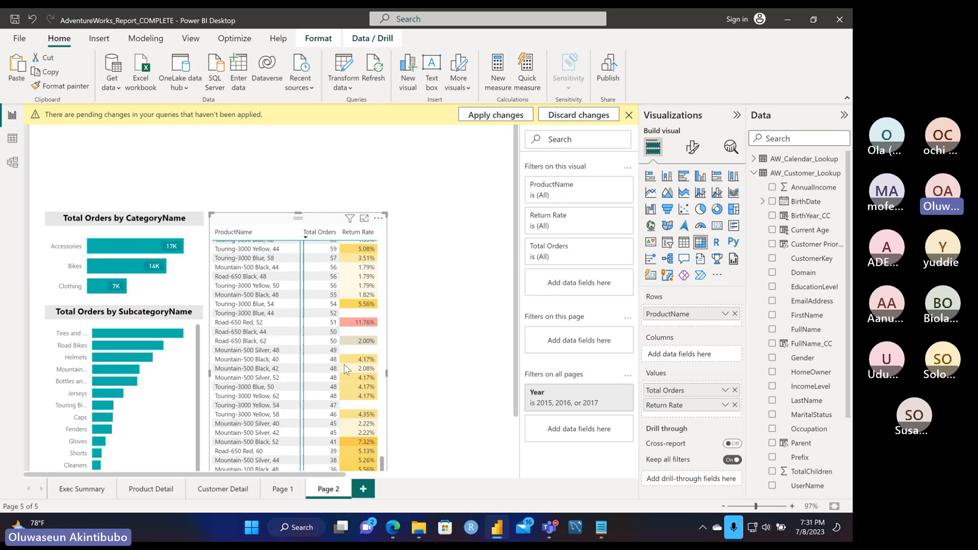
{"action": "scroll", "coordinate": [353, 384], "scroll_direction": "down", "scroll_amount": 1}
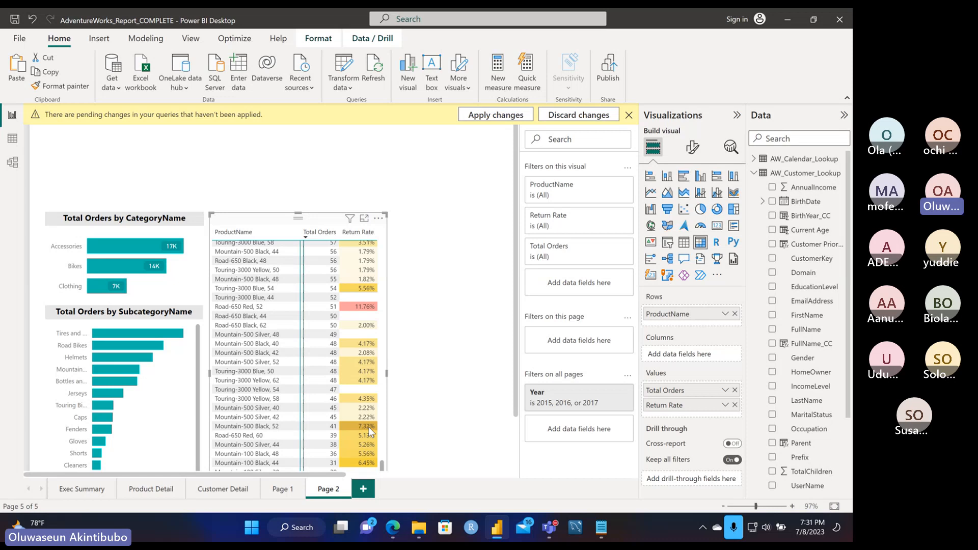
{"action": "scroll", "coordinate": [368, 428], "scroll_direction": "up", "scroll_amount": 6}
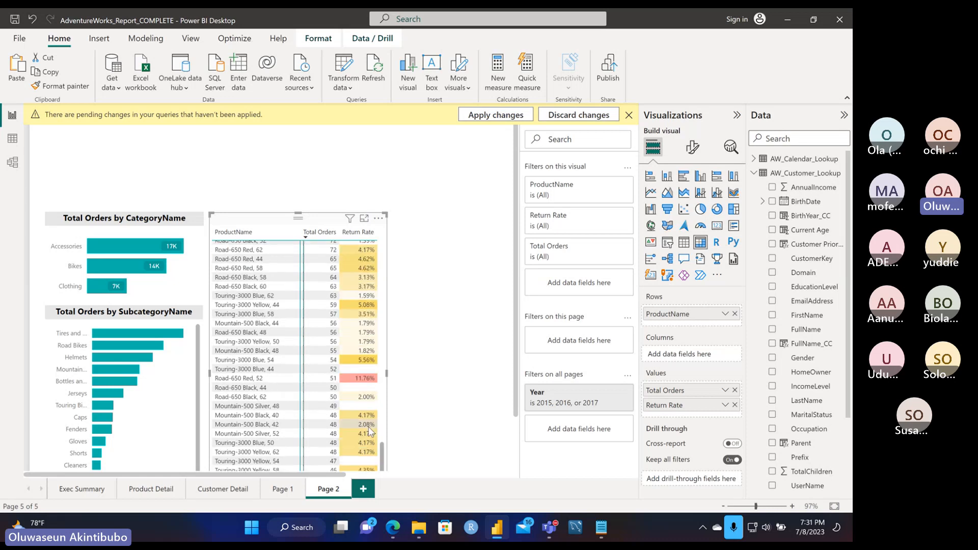
{"action": "scroll", "coordinate": [368, 432], "scroll_direction": "up", "scroll_amount": 2}
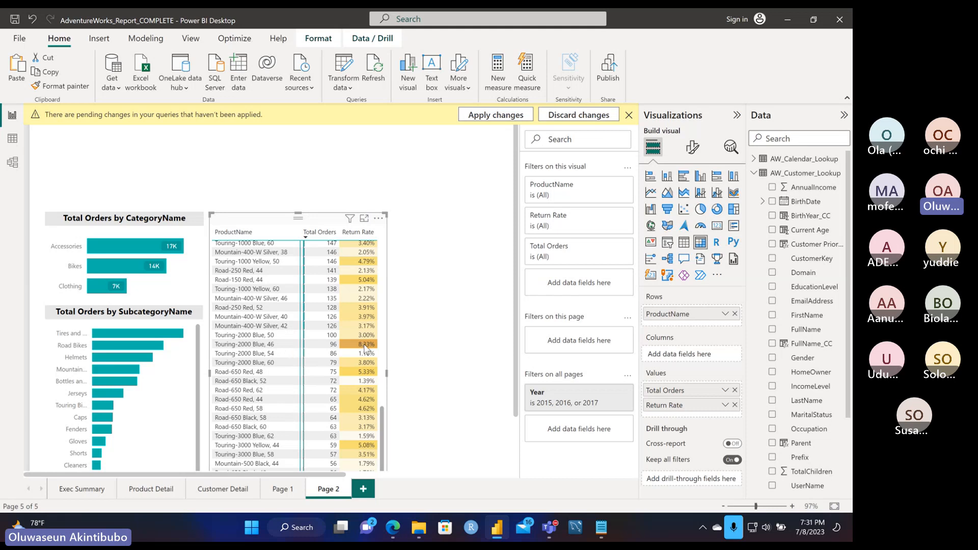
{"action": "scroll", "coordinate": [364, 348], "scroll_direction": "up", "scroll_amount": 3}
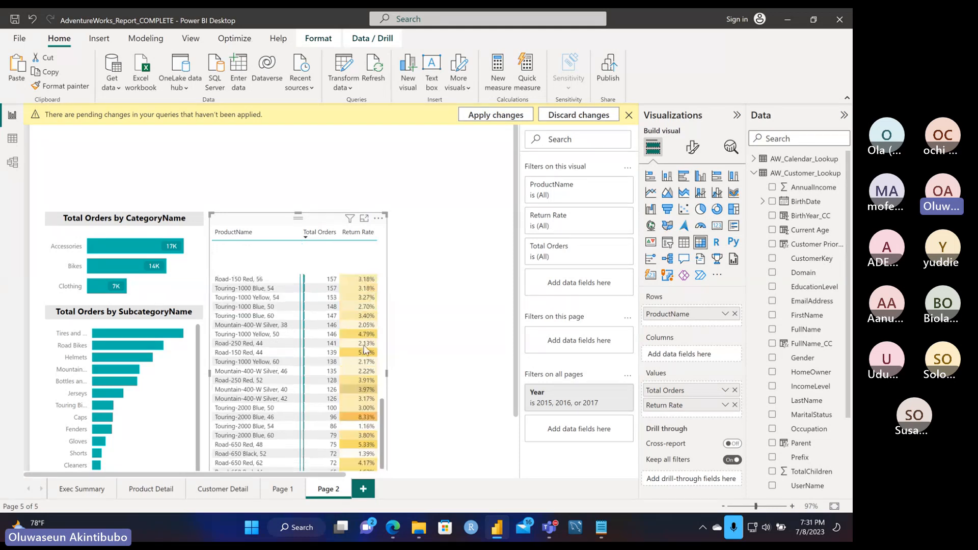
{"action": "scroll", "coordinate": [365, 348], "scroll_direction": "up", "scroll_amount": 15}
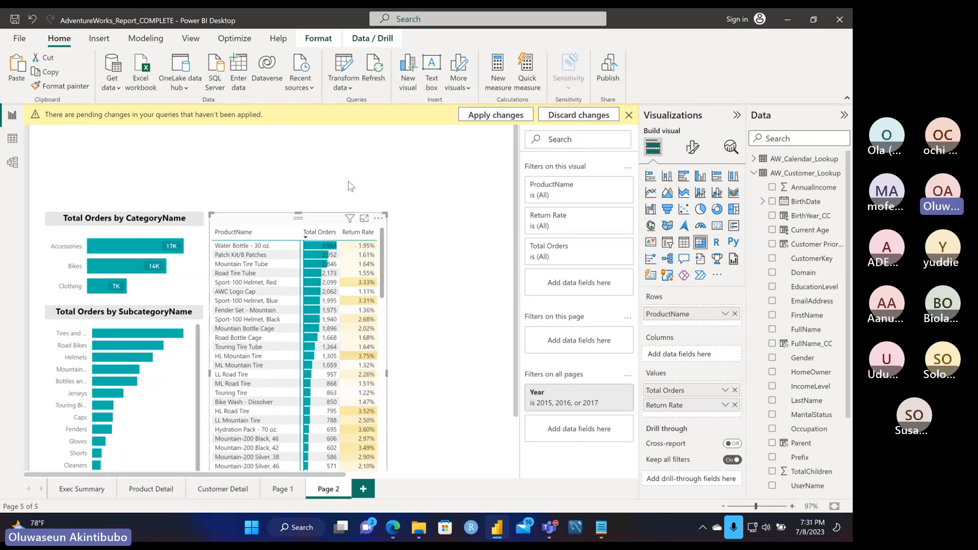
{"action": "scroll", "coordinate": [374, 392], "scroll_direction": "down", "scroll_amount": 15}
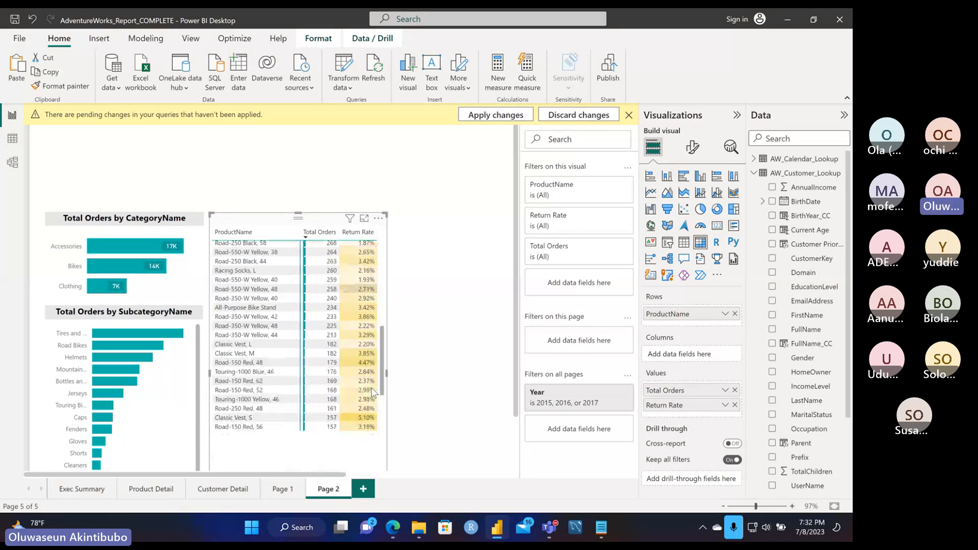
{"action": "scroll", "coordinate": [374, 393], "scroll_direction": "down", "scroll_amount": 3}
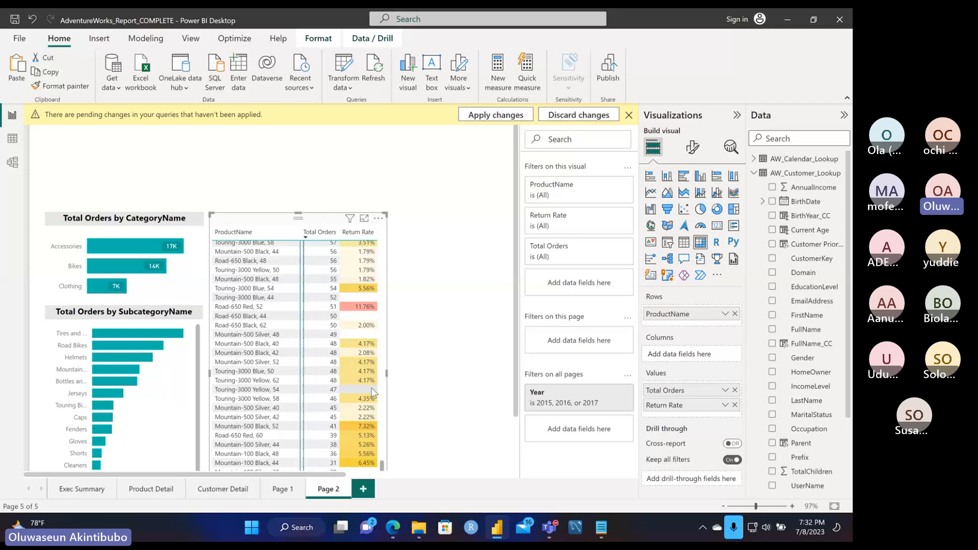
- Remove the middle color from the Return Rate background gradient and apply the two-color formatting
{"action": "left_click", "coordinate": [725, 406]}
{"action": "mouse_move", "coordinate": [766, 363]}
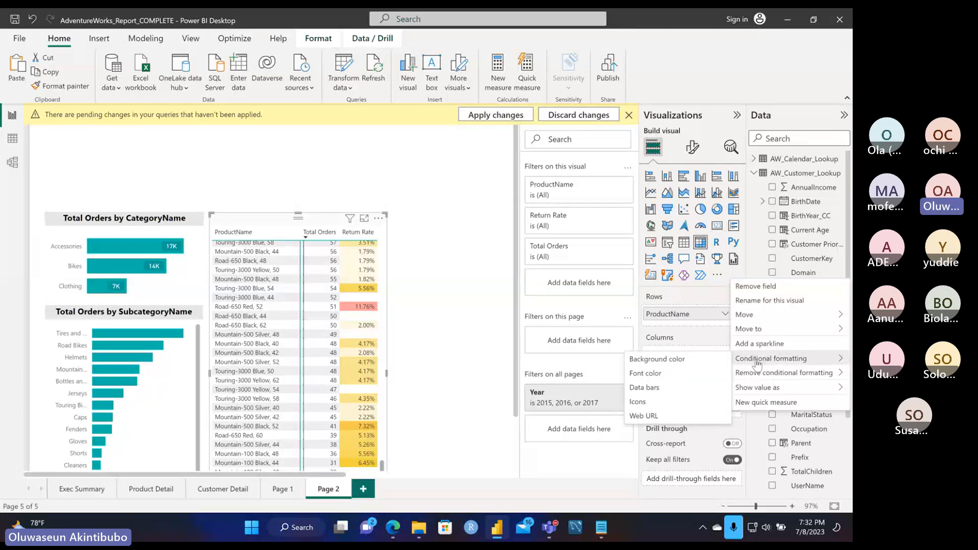
{"action": "left_click", "coordinate": [670, 361]}
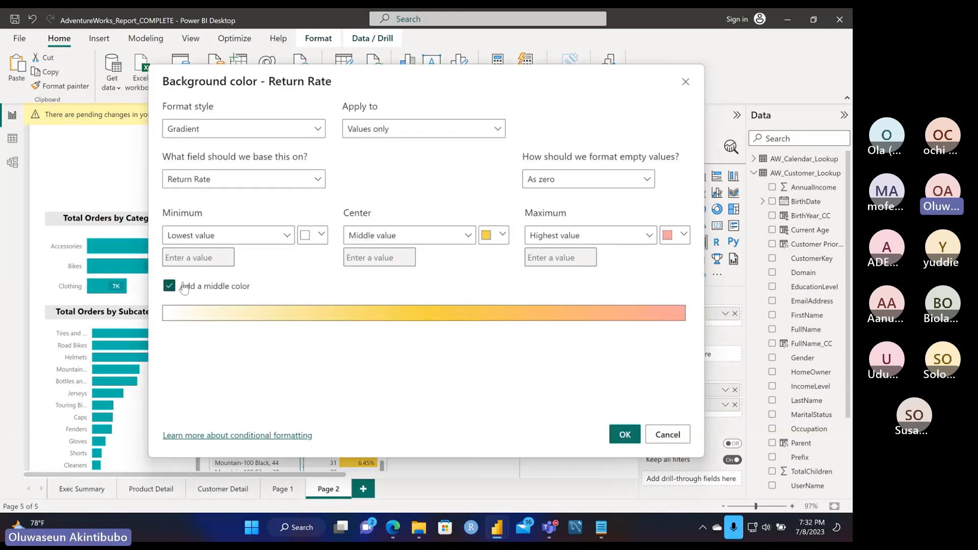
{"action": "left_click", "coordinate": [169, 287]}
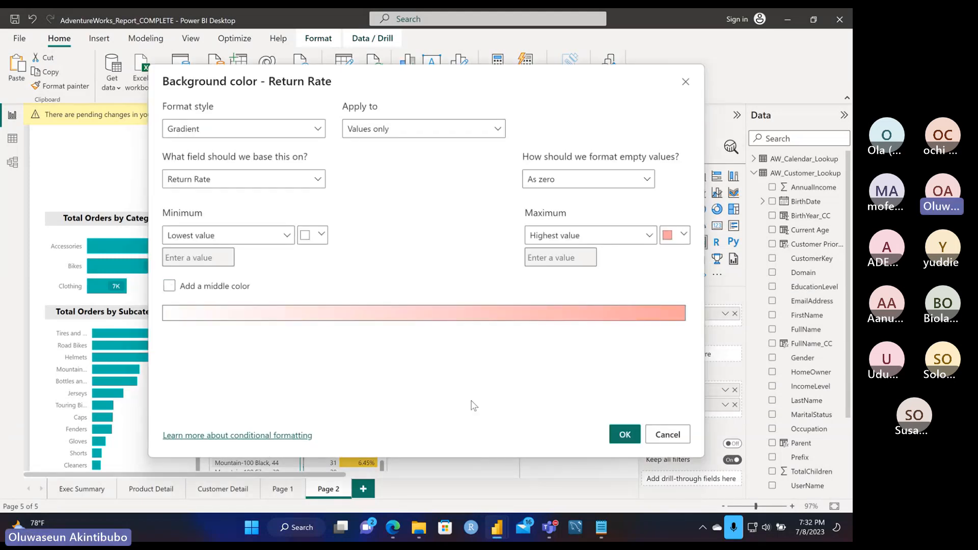
{"action": "left_click", "coordinate": [626, 434]}
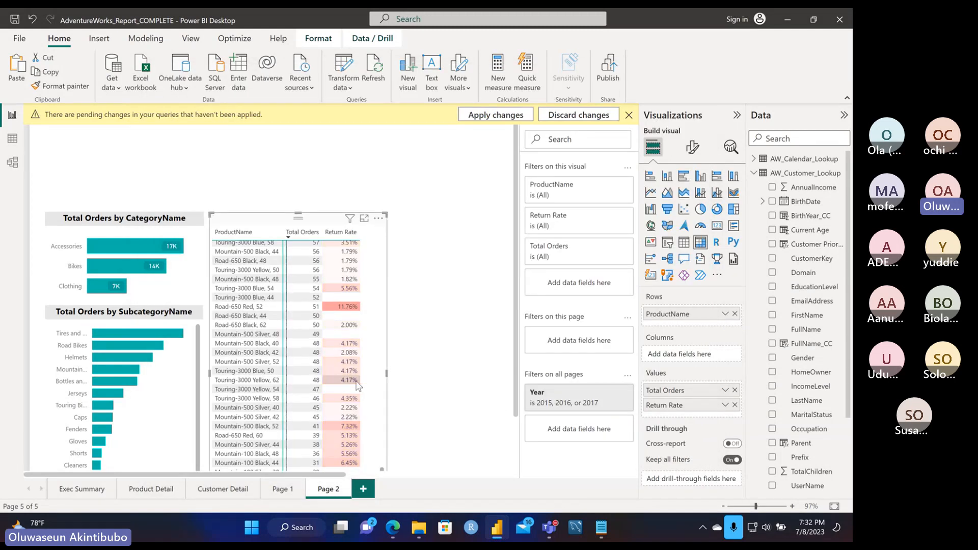
- Examine the white-to-red Return Rate shading through the full list of products in the matrix
{"action": "scroll", "coordinate": [359, 386], "scroll_direction": "up", "scroll_amount": 10}
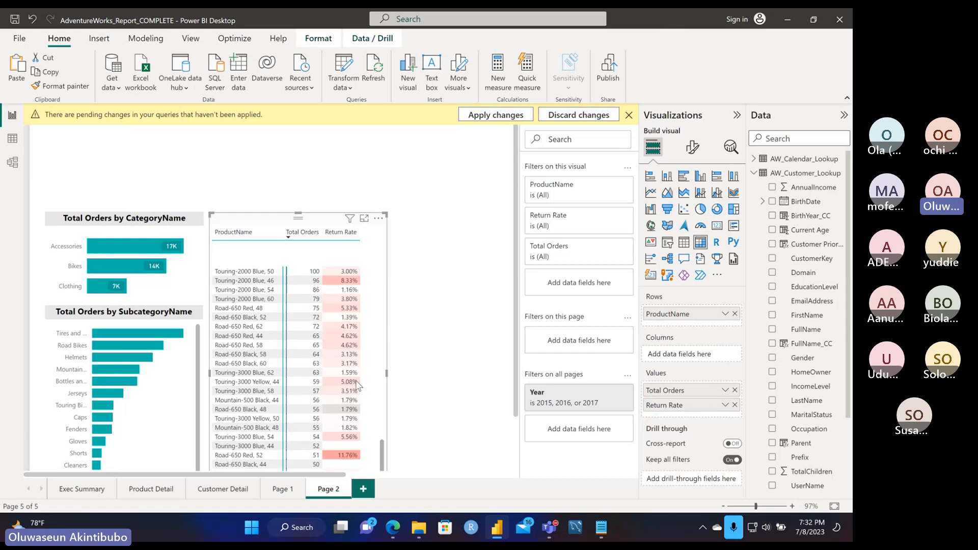
{"action": "scroll", "coordinate": [359, 386], "scroll_direction": "up", "scroll_amount": 5}
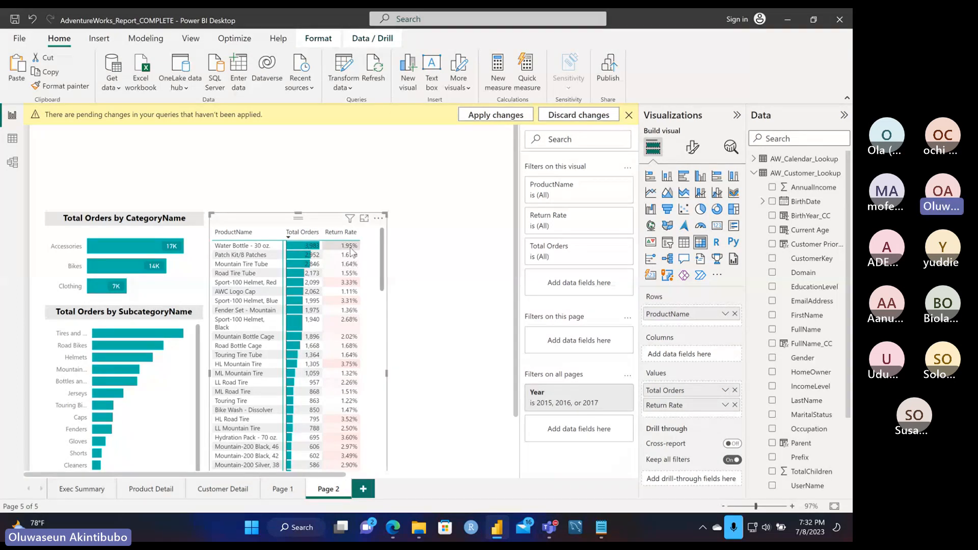
{"action": "scroll", "coordinate": [344, 363], "scroll_direction": "down", "scroll_amount": 4}
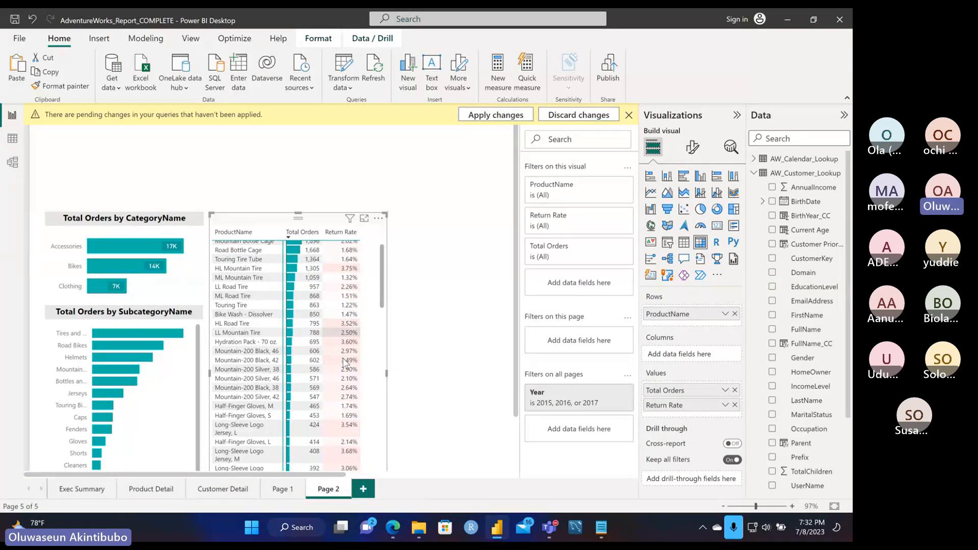
{"action": "scroll", "coordinate": [345, 363], "scroll_direction": "down", "scroll_amount": 7}
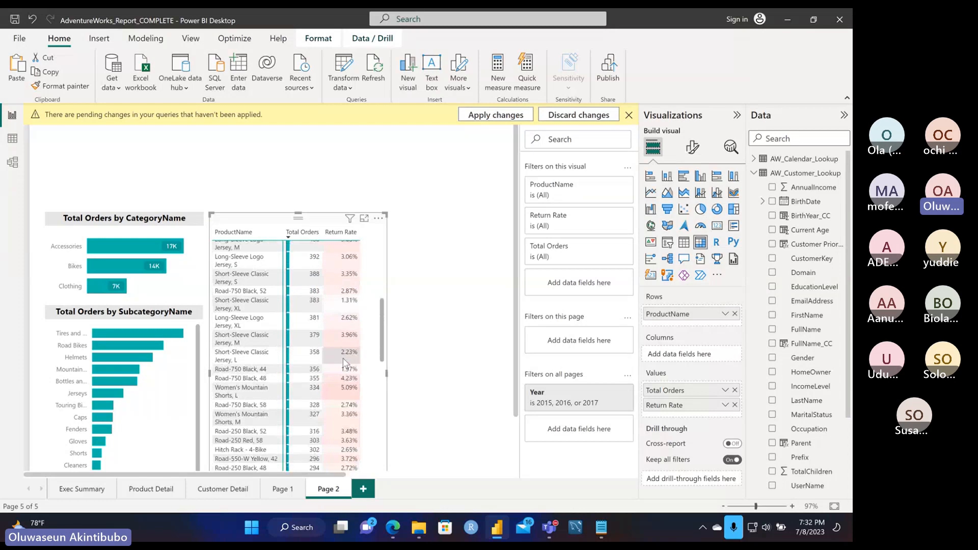
{"action": "scroll", "coordinate": [345, 363], "scroll_direction": "down", "scroll_amount": 10}
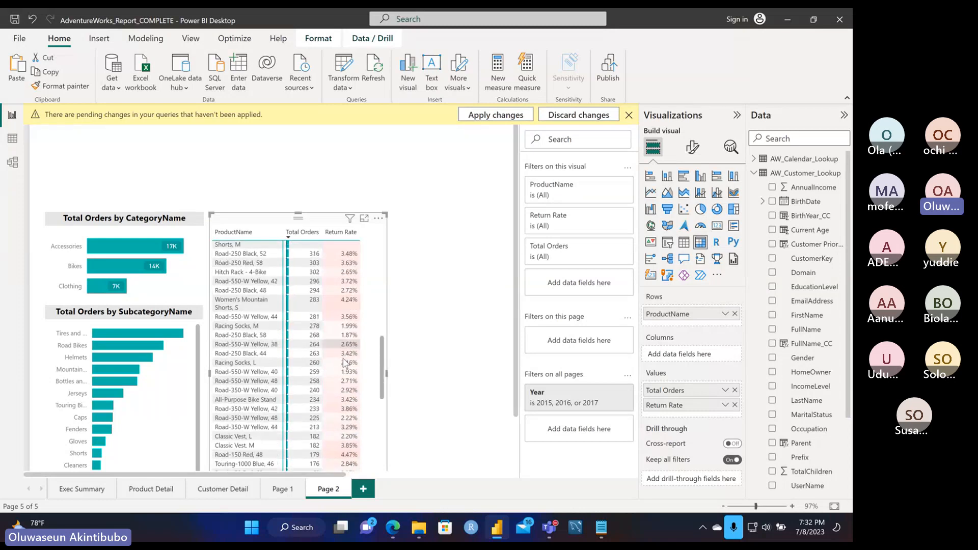
{"action": "scroll", "coordinate": [344, 362], "scroll_direction": "down", "scroll_amount": 6}
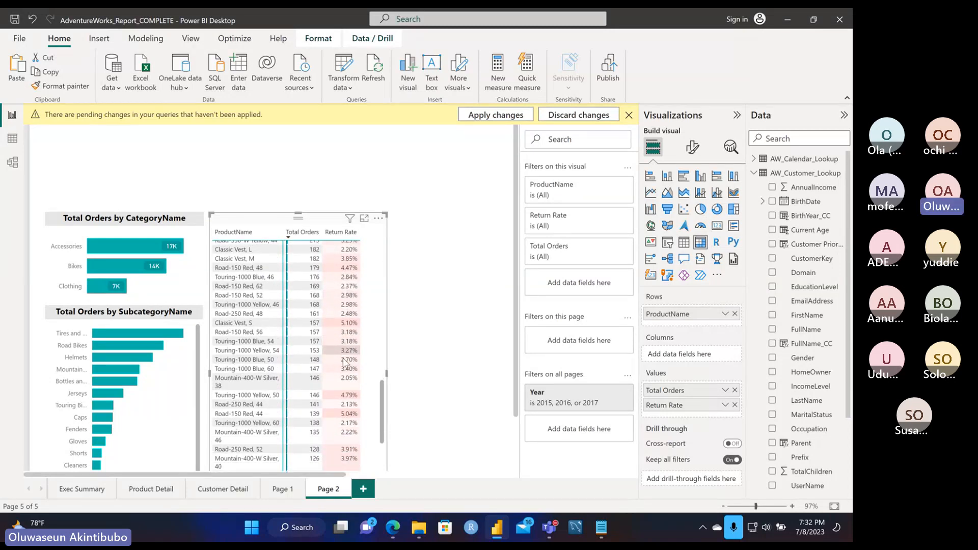
{"action": "scroll", "coordinate": [345, 362], "scroll_direction": "down", "scroll_amount": 4}
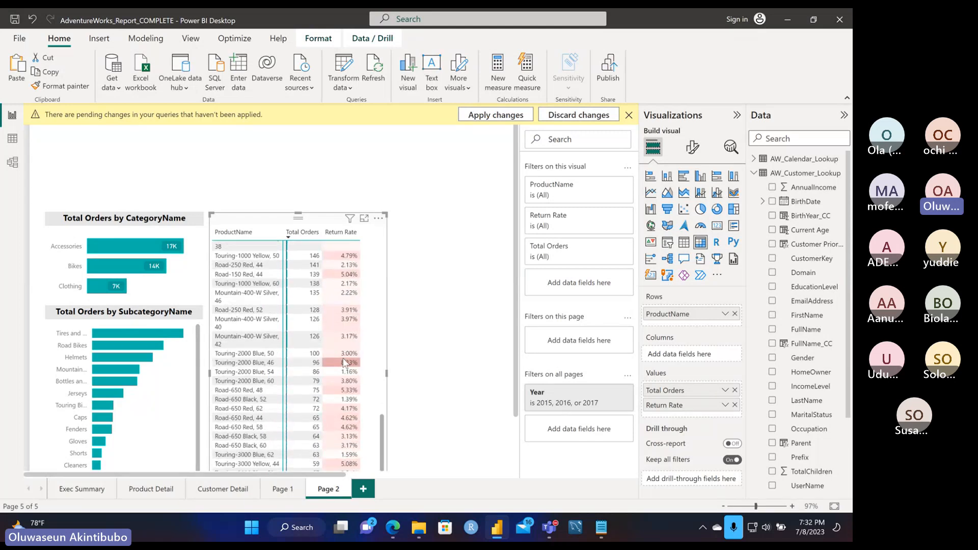
{"action": "scroll", "coordinate": [340, 445], "scroll_direction": "down", "scroll_amount": 6}
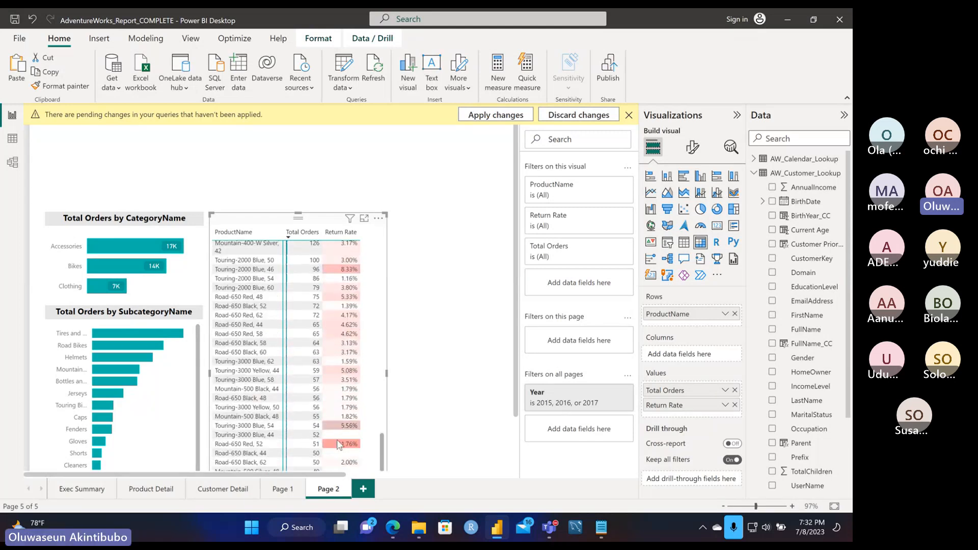
{"action": "scroll", "coordinate": [338, 445], "scroll_direction": "down", "scroll_amount": 3}
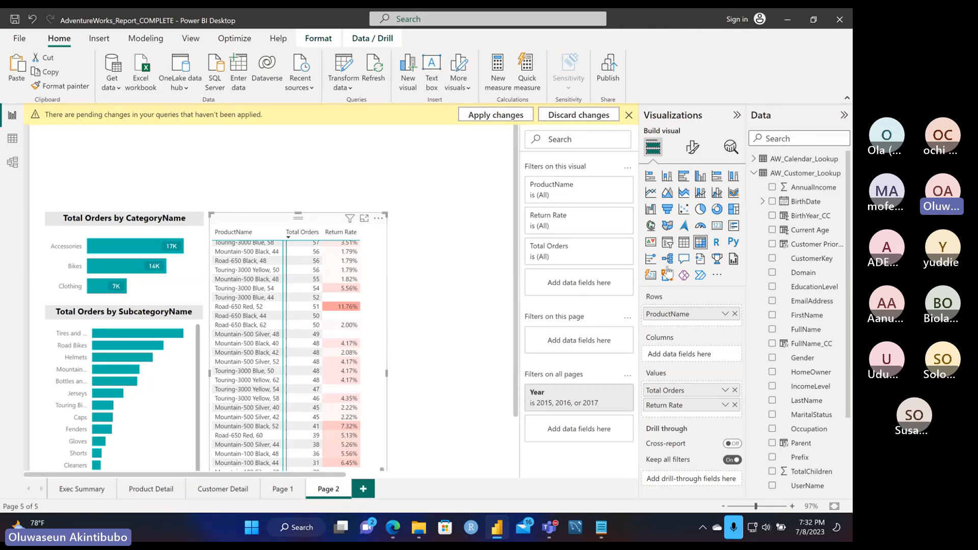
- Examine the product matrix's formatting options, including its style presets, general settings and gridline settings
{"action": "left_click", "coordinate": [693, 148]}
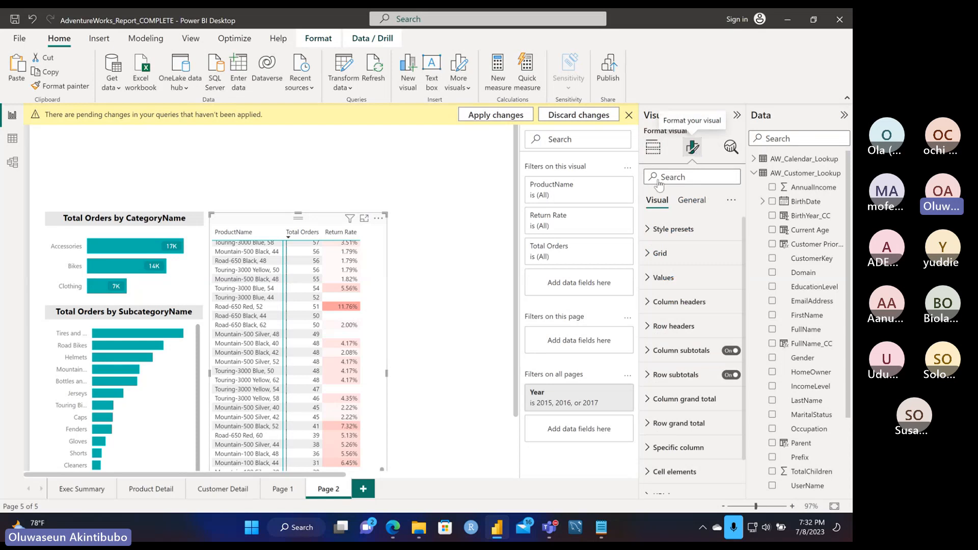
{"action": "left_click", "coordinate": [648, 230]}
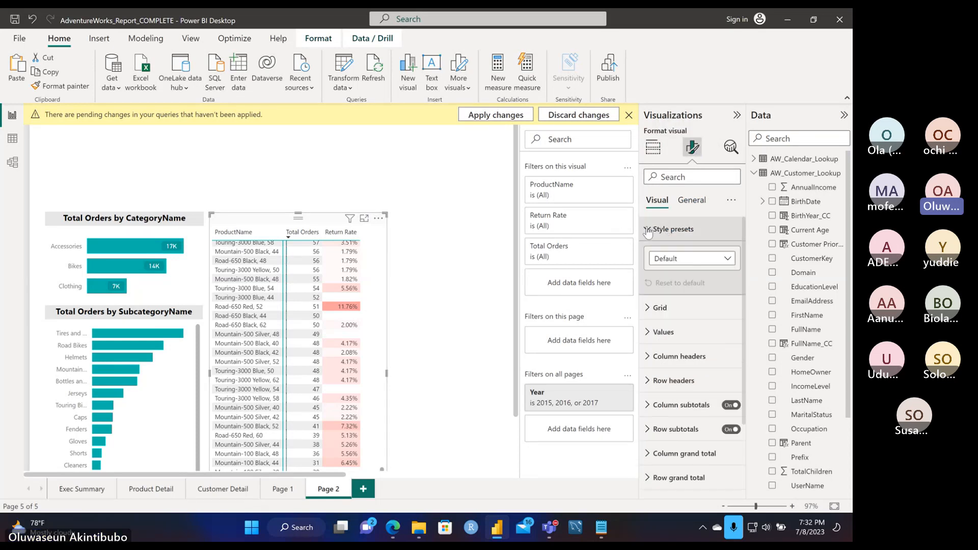
{"action": "left_click", "coordinate": [727, 260]}
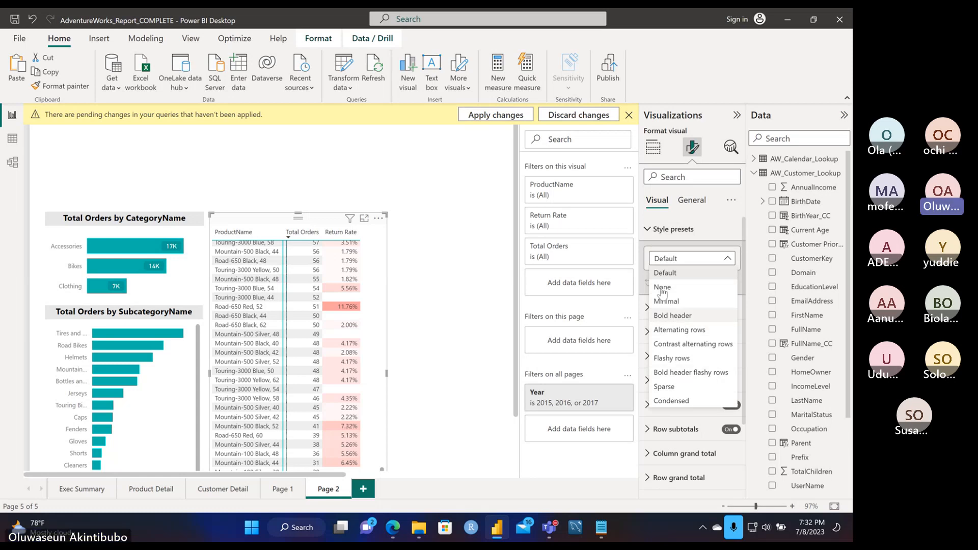
{"action": "left_click", "coordinate": [694, 204]}
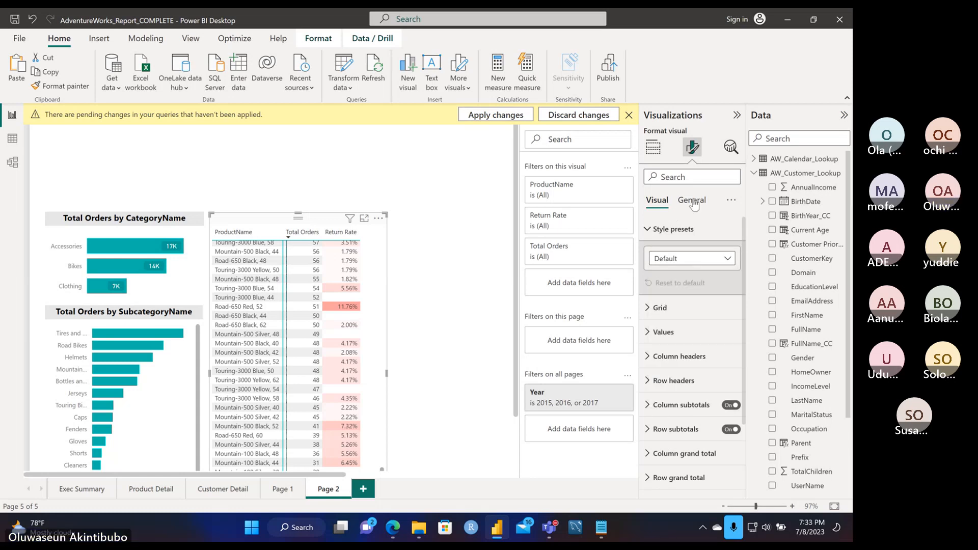
{"action": "left_click", "coordinate": [694, 203]}
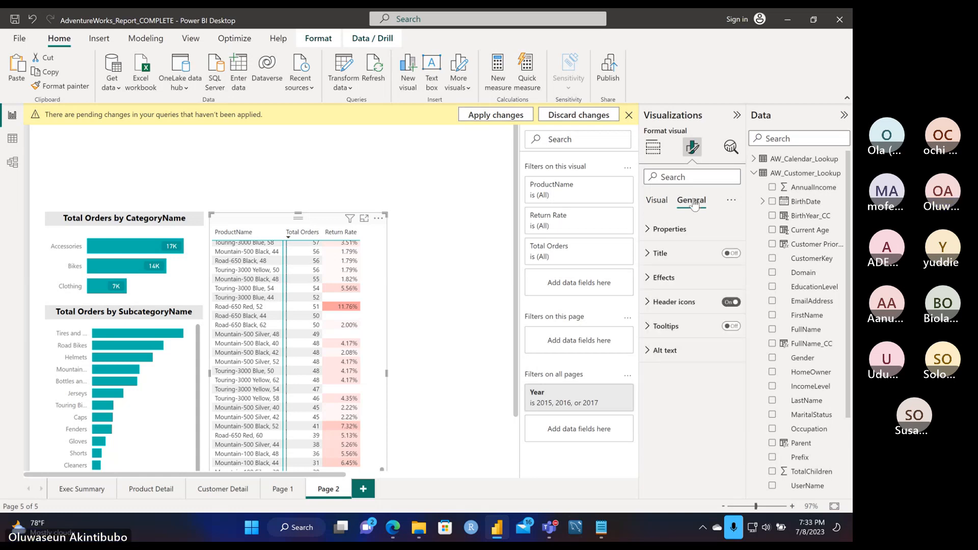
{"action": "left_click", "coordinate": [658, 204]}
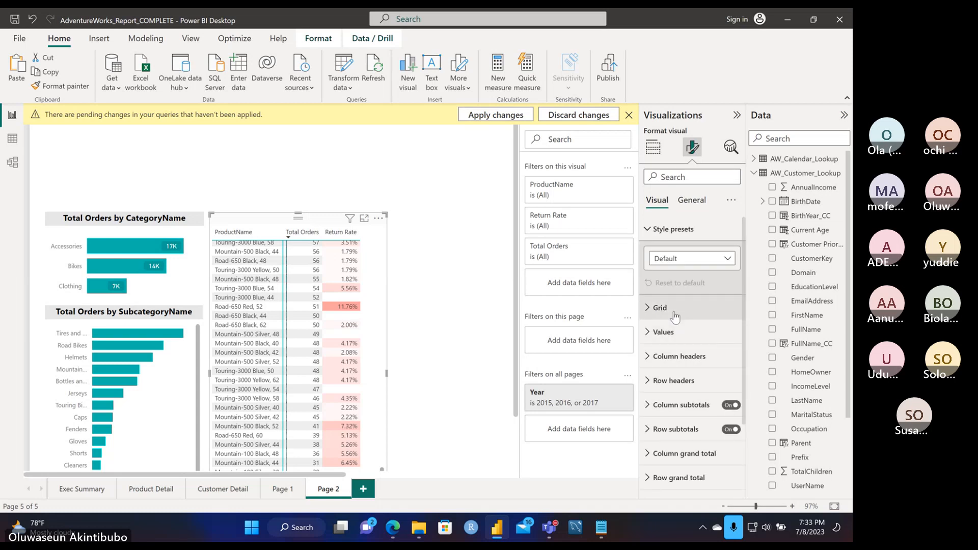
{"action": "left_click", "coordinate": [650, 309]}
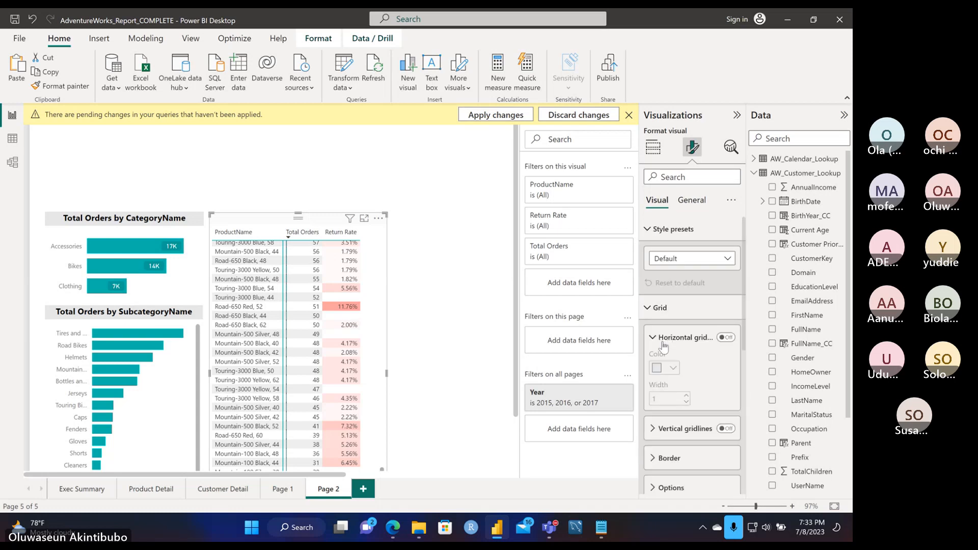
{"action": "left_click", "coordinate": [648, 309]}
{"action": "scroll", "coordinate": [648, 310], "scroll_direction": "down", "scroll_amount": 2}
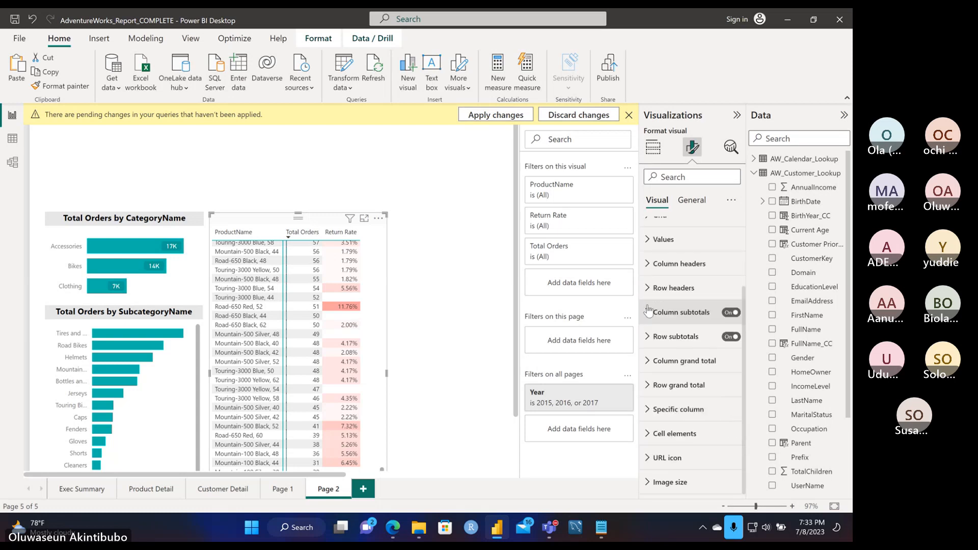
{"action": "scroll", "coordinate": [648, 311], "scroll_direction": "up", "scroll_amount": 3}
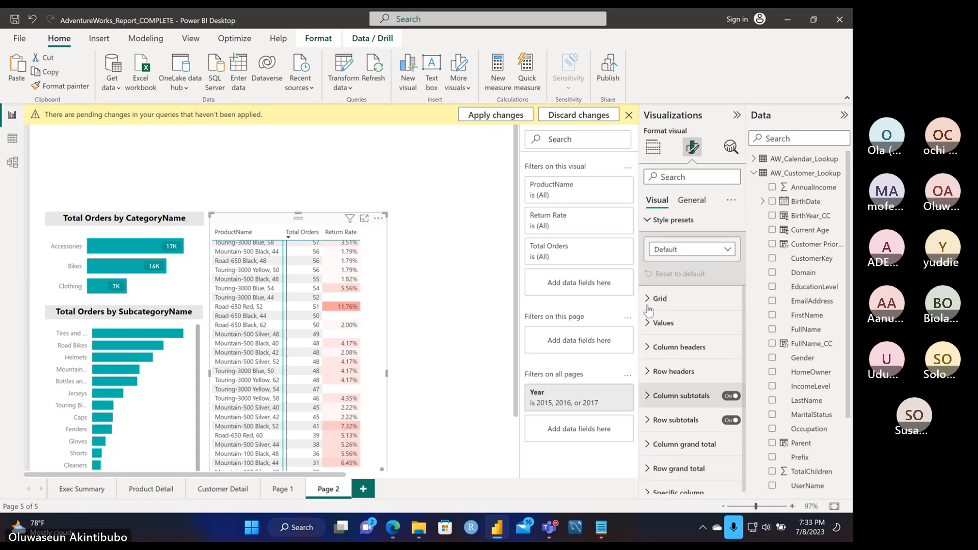
- Try the Alternating rows style preset on the product matrix and check it from the best-selling products
{"action": "left_click", "coordinate": [706, 259]}
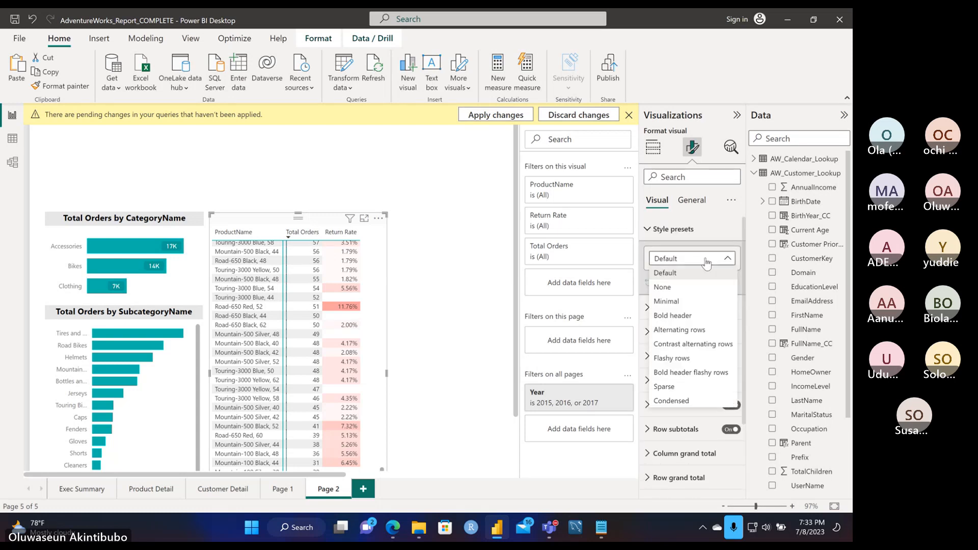
{"action": "left_click", "coordinate": [686, 331]}
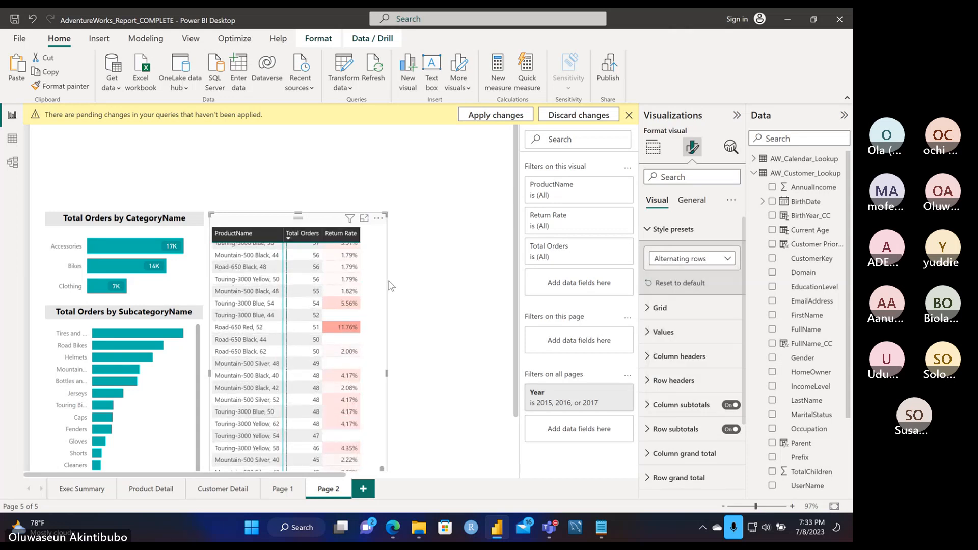
{"action": "scroll", "coordinate": [306, 290], "scroll_direction": "up", "scroll_amount": 5}
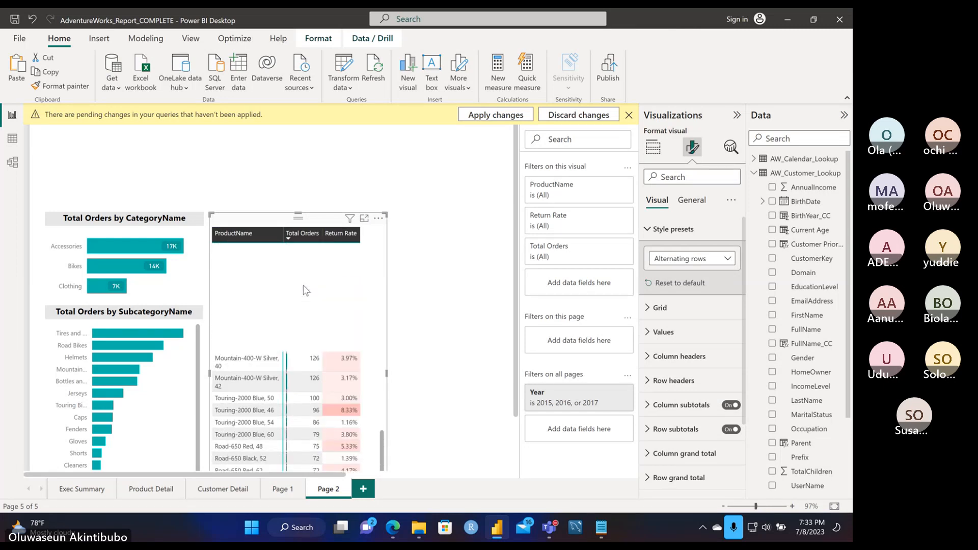
{"action": "scroll", "coordinate": [306, 291], "scroll_direction": "up", "scroll_amount": 10}
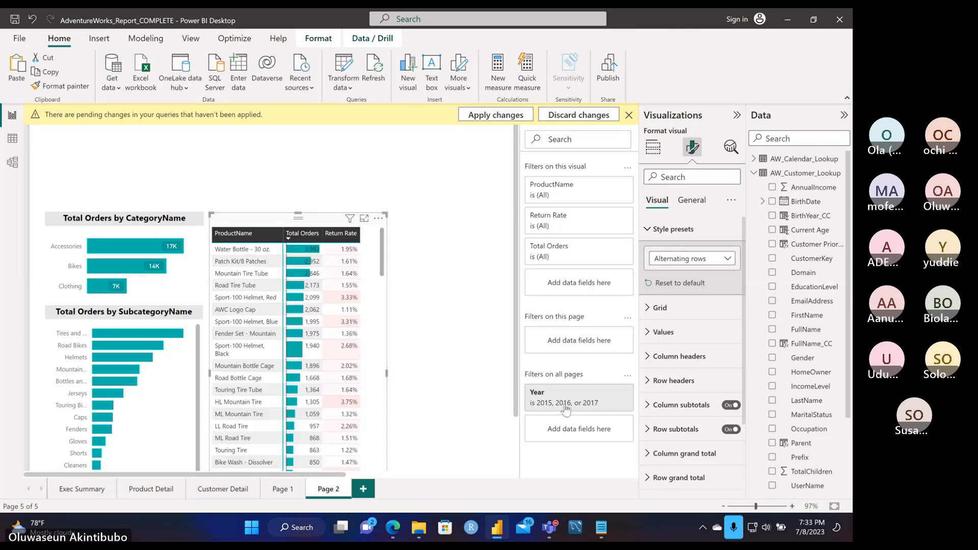
- Try the Sparse and Minimal style presets on the product matrix
{"action": "left_click", "coordinate": [732, 258]}
{"action": "left_click", "coordinate": [671, 389]}
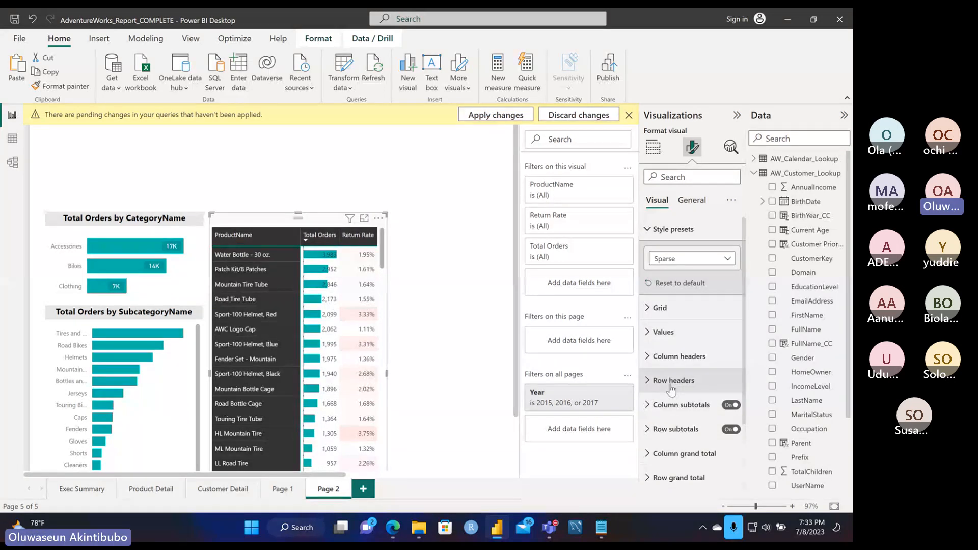
{"action": "left_click", "coordinate": [704, 258]}
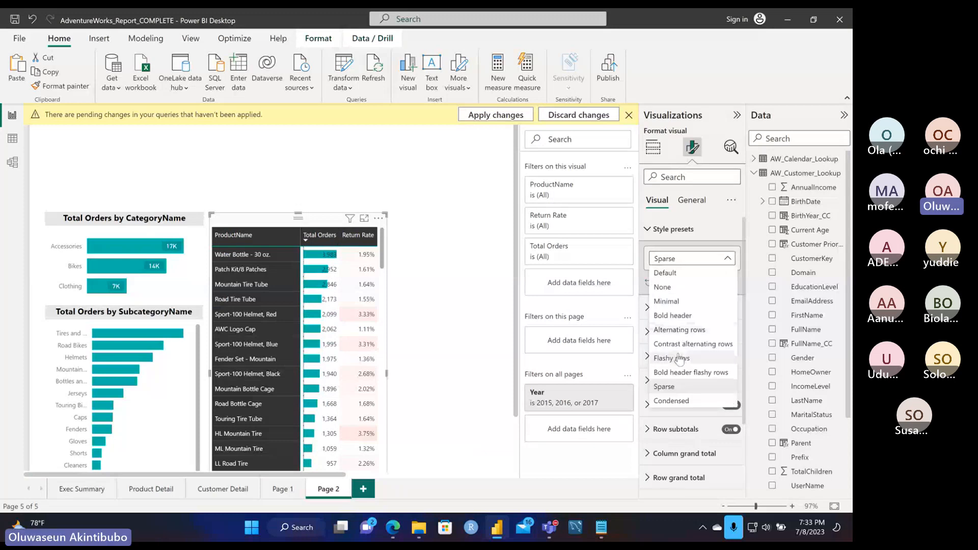
{"action": "left_click", "coordinate": [672, 303]}
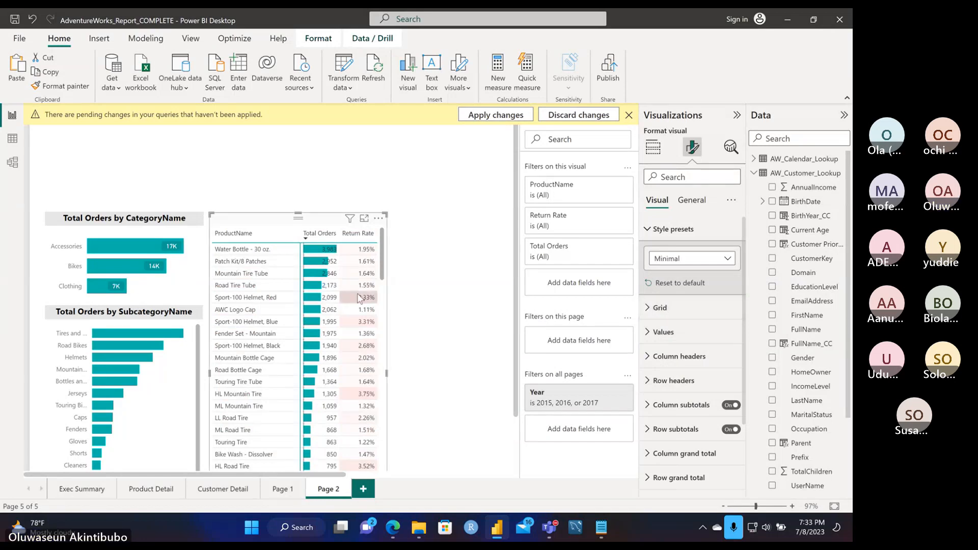
- Try the Contrast alternating rows style preset on the product matrix and return it to Default
{"action": "left_click", "coordinate": [726, 260]}
{"action": "left_click", "coordinate": [697, 344]}
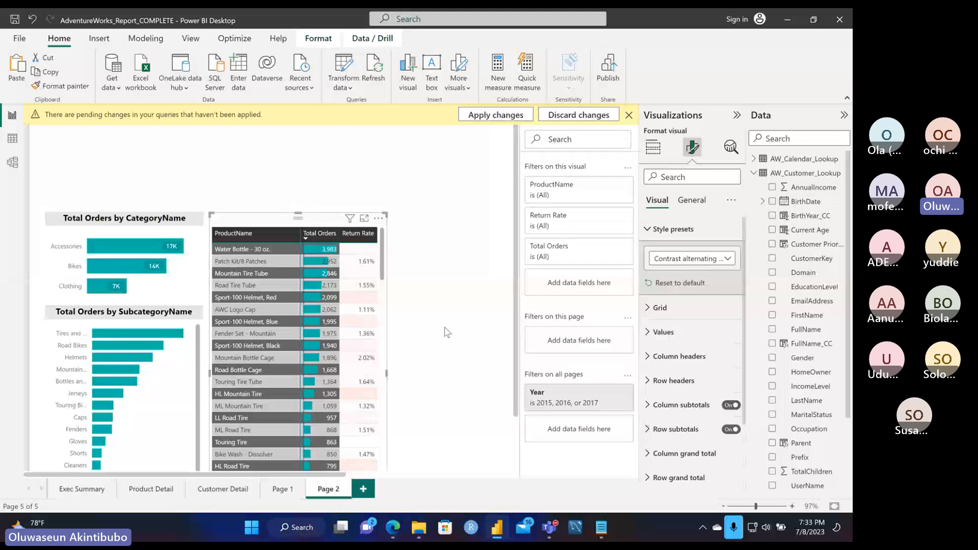
{"action": "left_click", "coordinate": [722, 260]}
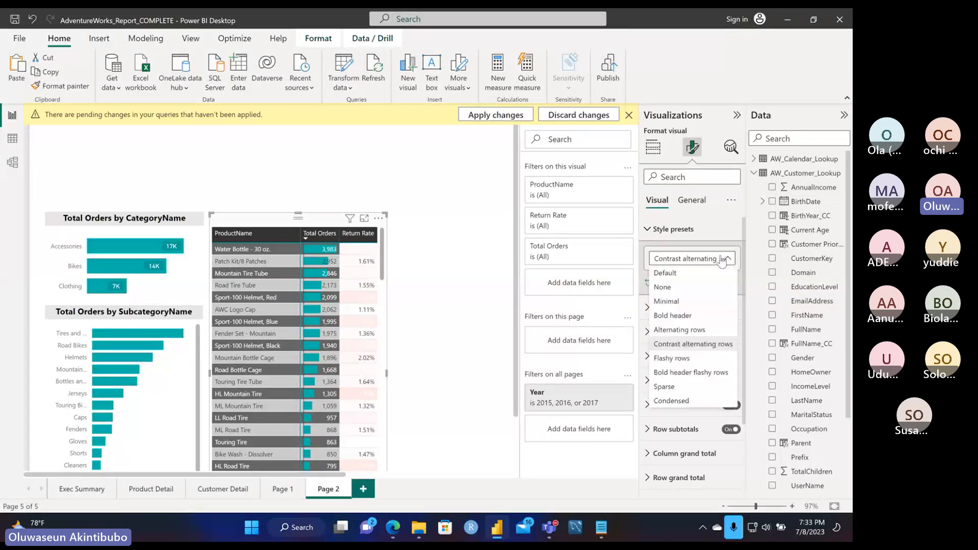
{"action": "left_click", "coordinate": [684, 282]}
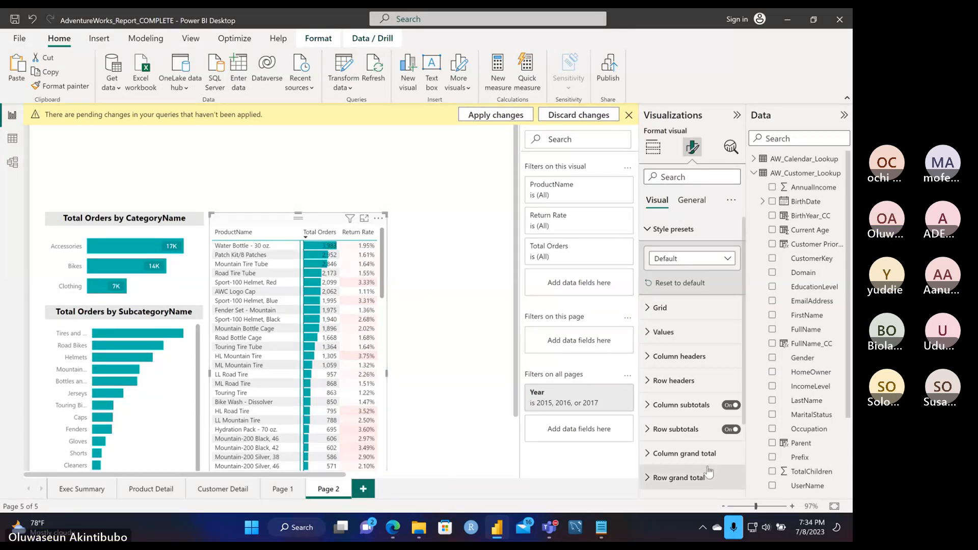
- Move both bar charts and the product matrix higher on the page, and stretch the SubcategoryName chart and the matrix down to a common lower edge
{"action": "left_click_drag", "start_coordinate": [756, 507], "coordinate": [745, 506]}
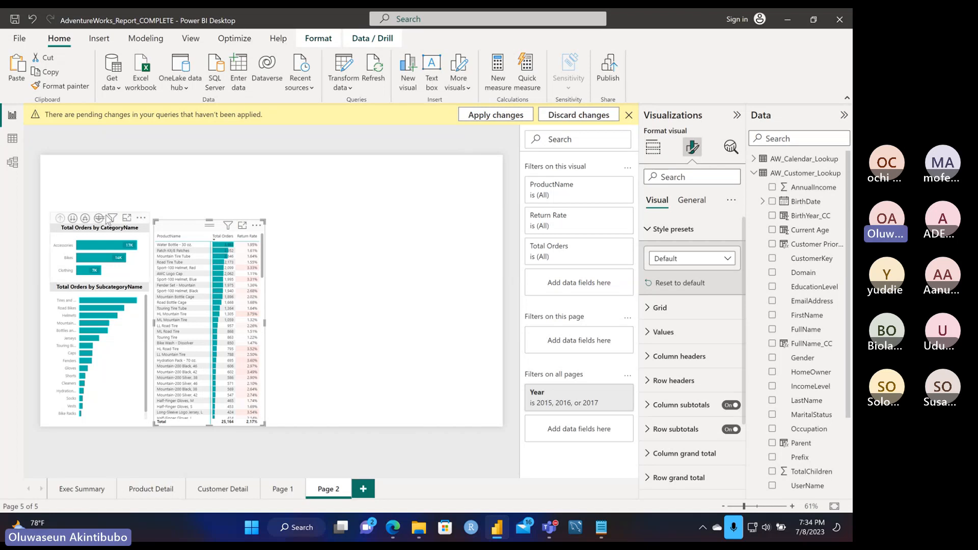
{"action": "mouse_move", "coordinate": [112, 221]}
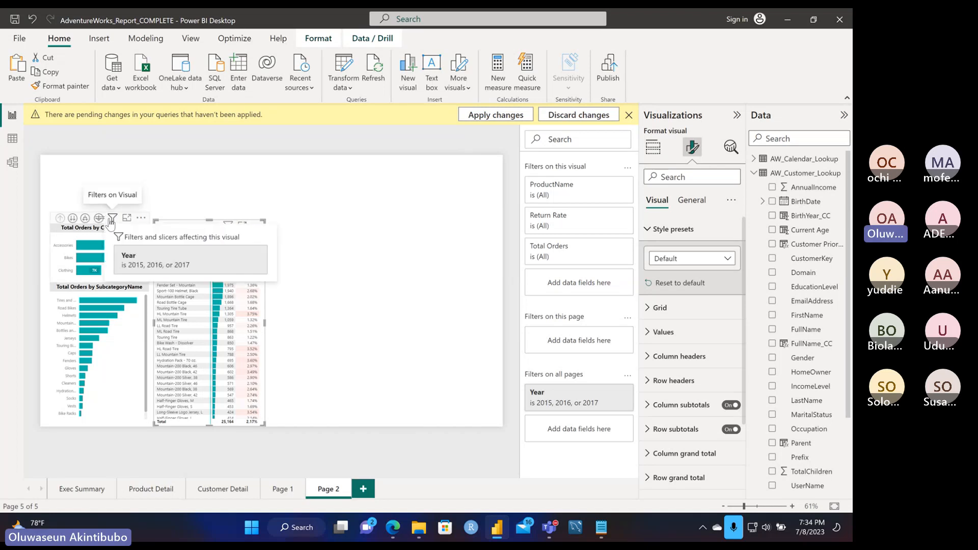
{"action": "left_click", "coordinate": [113, 213]}
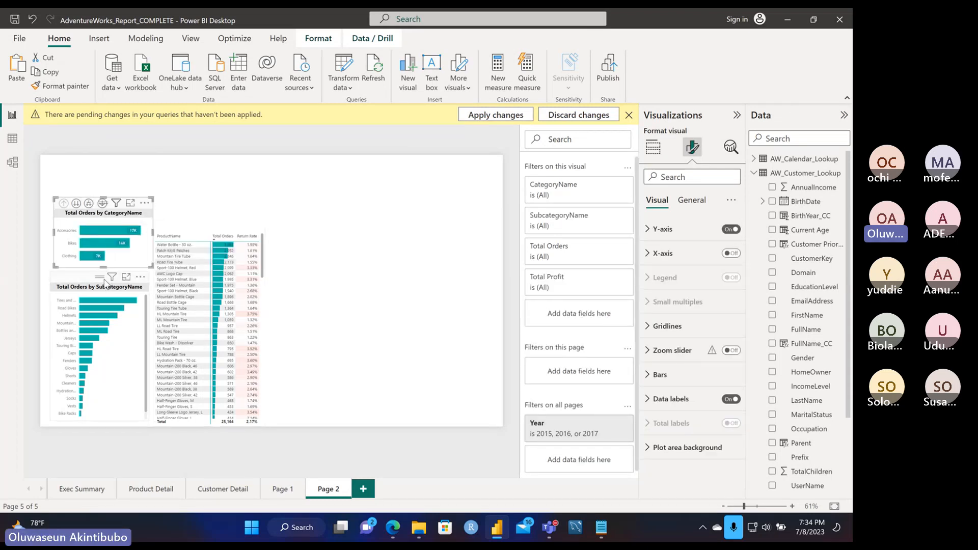
{"action": "left_click_drag", "start_coordinate": [91, 283], "coordinate": [91, 272]}
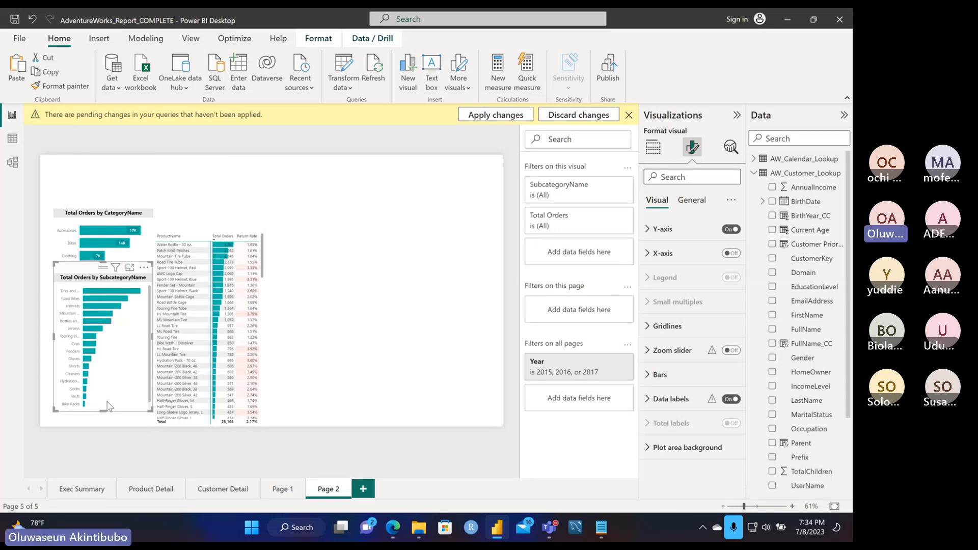
{"action": "left_click_drag", "start_coordinate": [103, 411], "coordinate": [107, 421]}
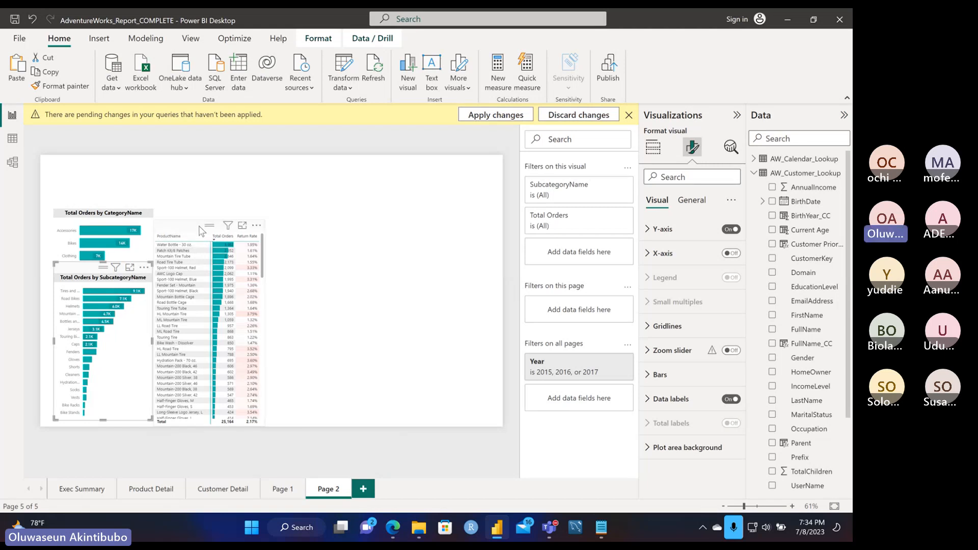
{"action": "left_click_drag", "start_coordinate": [202, 221], "coordinate": [203, 208]}
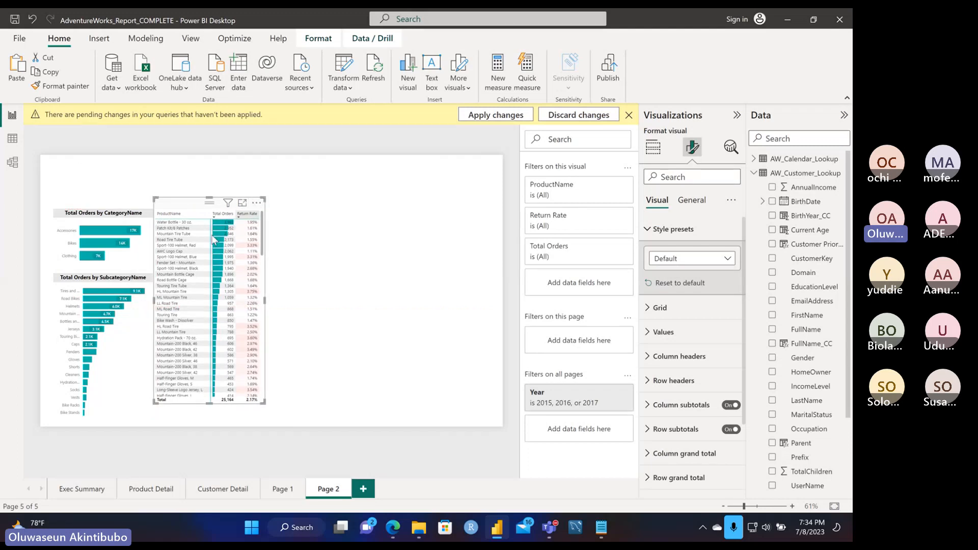
{"action": "left_click_drag", "start_coordinate": [209, 404], "coordinate": [212, 421]}
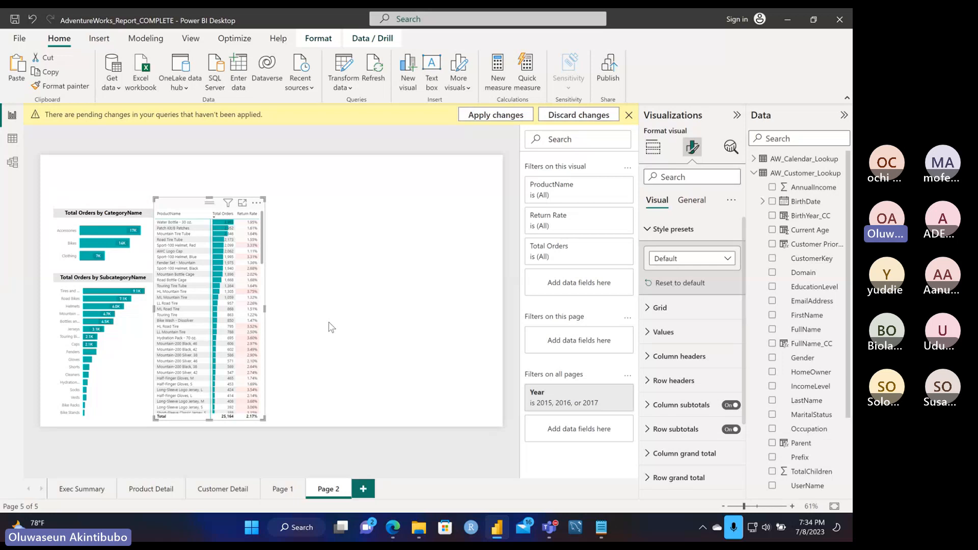
- Add a second, empty matrix beside the product matrix, and reduce its height and shift it slightly away from its neighbour
{"action": "left_click", "coordinate": [310, 248]}
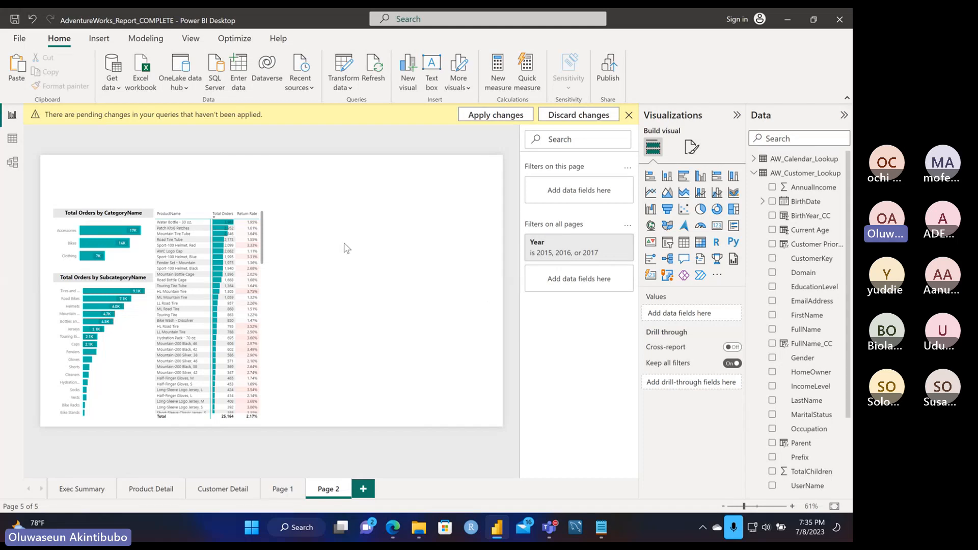
{"action": "left_click", "coordinate": [701, 244]}
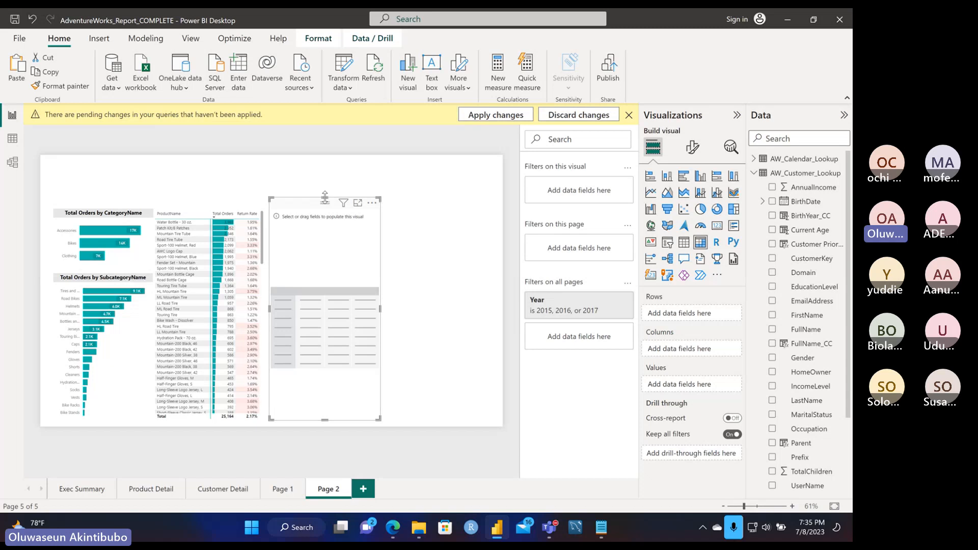
{"action": "left_click_drag", "start_coordinate": [325, 198], "coordinate": [334, 219]}
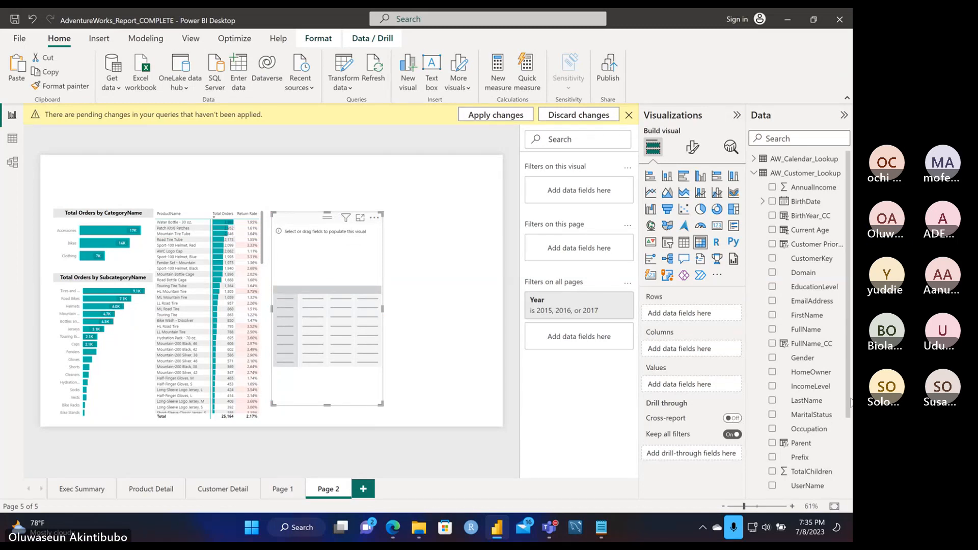
- Add the Total Returns measure from AW_Returns to the values of the new matrix
{"action": "left_click", "coordinate": [755, 174]}
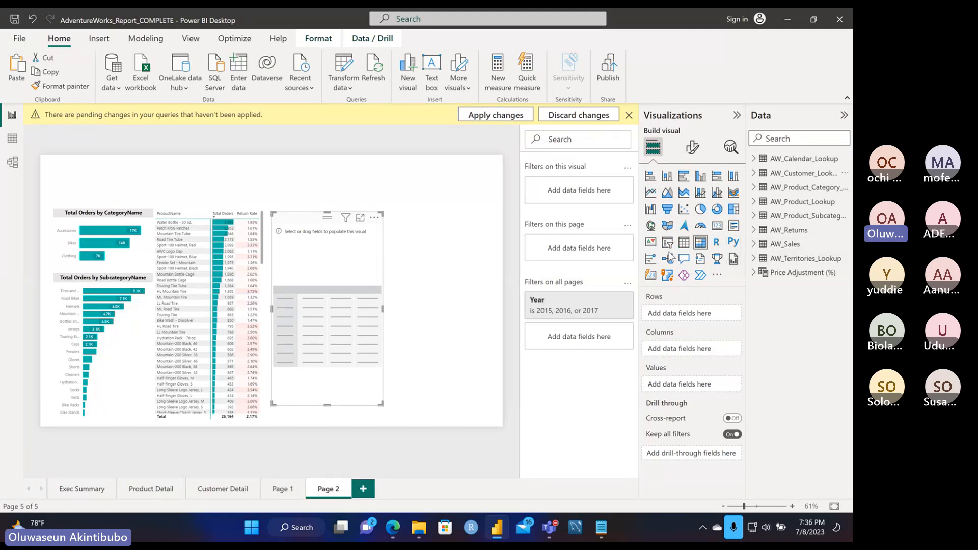
{"action": "left_click", "coordinate": [755, 245]}
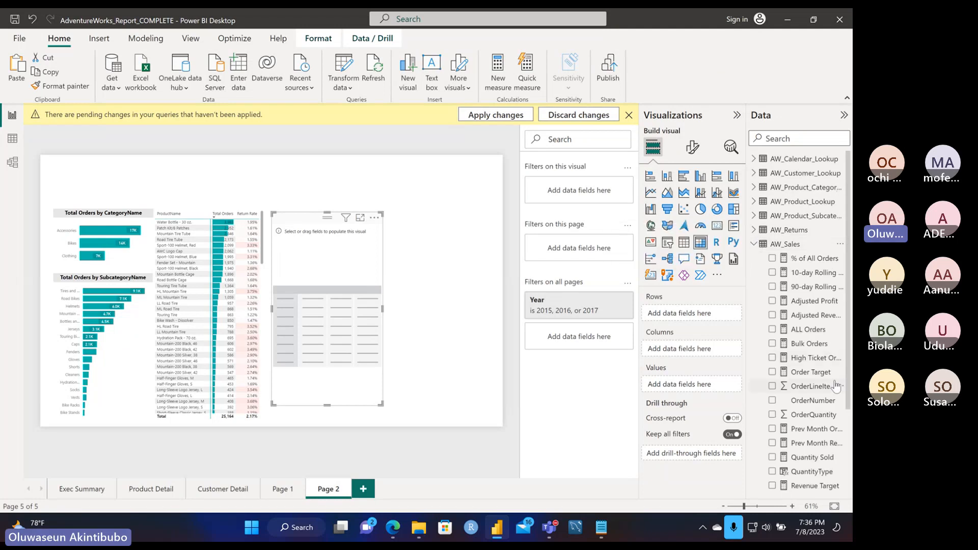
{"action": "left_click", "coordinate": [755, 231]}
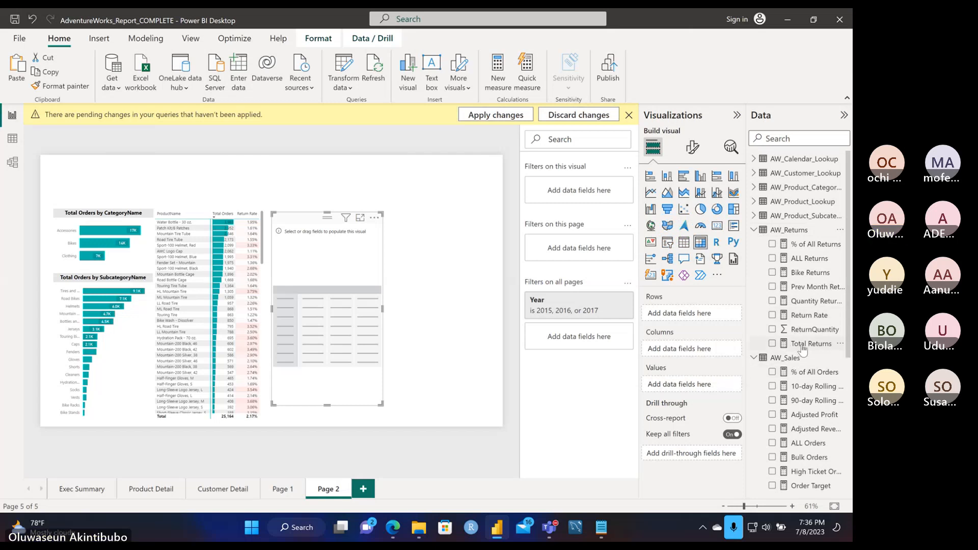
{"action": "left_click_drag", "start_coordinate": [811, 343], "coordinate": [691, 386]}
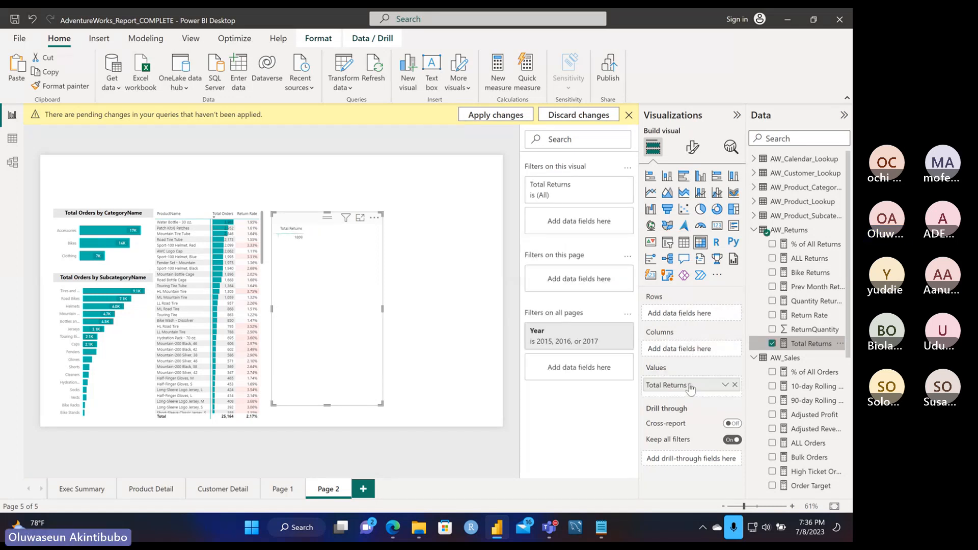
- Collapse the AW_Returns and AW_Sales tables so only the table names are listed
{"action": "left_click", "coordinate": [755, 231]}
{"action": "left_click", "coordinate": [755, 231]}
{"action": "left_click", "coordinate": [755, 230]}
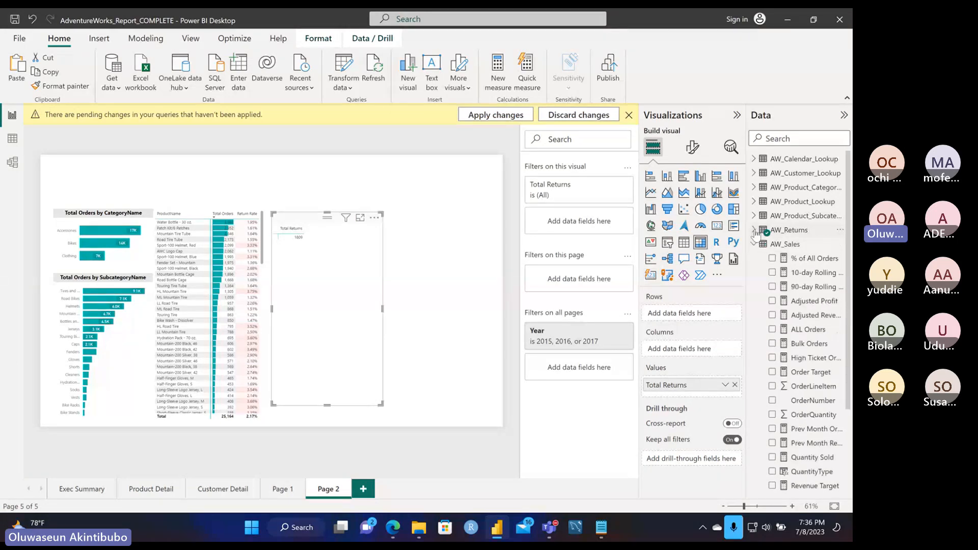
{"action": "left_click", "coordinate": [755, 231]}
{"action": "left_click", "coordinate": [755, 231]}
{"action": "left_click", "coordinate": [754, 244]}
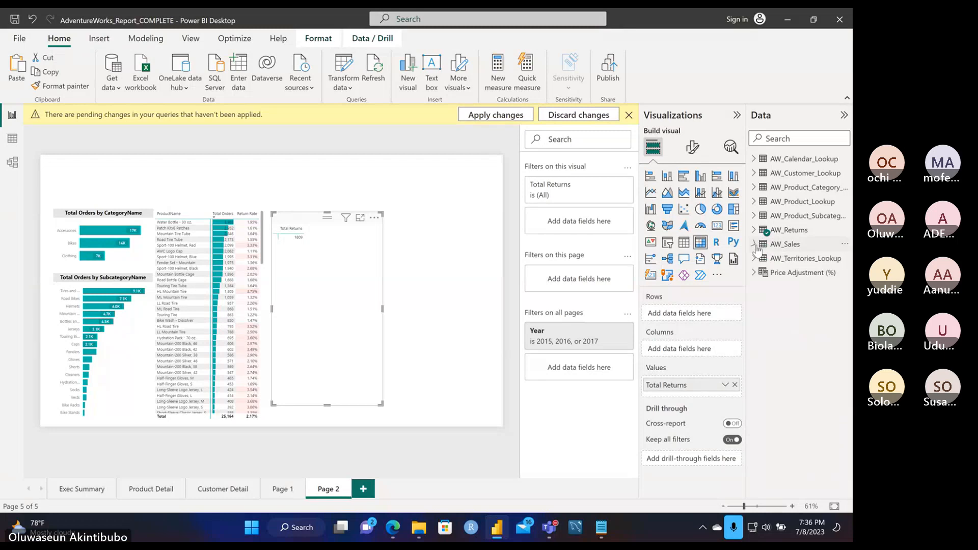
- Add CategoryName from AW_Product_Category_Lookup to the rows of the new Total Returns matrix, and collapse that table in the field list
{"action": "left_click", "coordinate": [755, 187]}
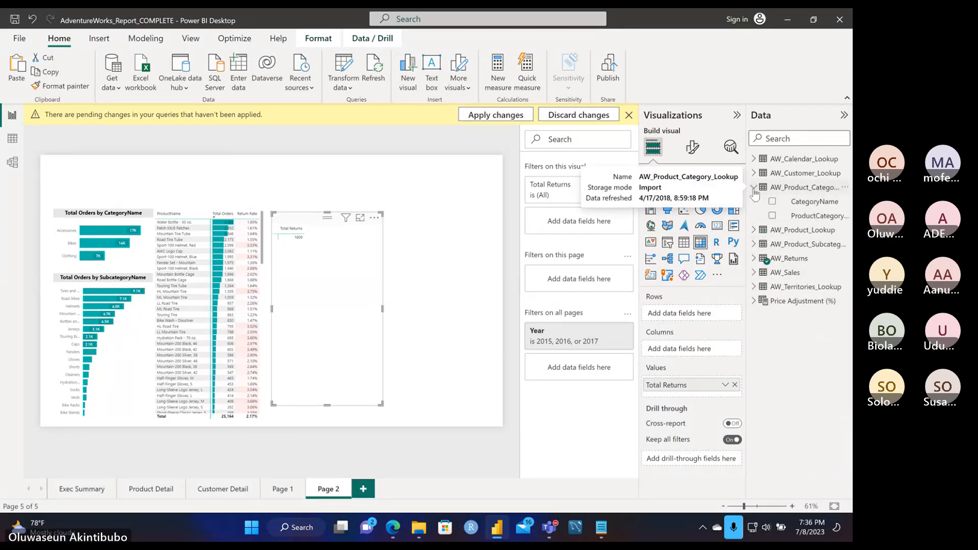
{"action": "left_click_drag", "start_coordinate": [815, 202], "coordinate": [690, 319]}
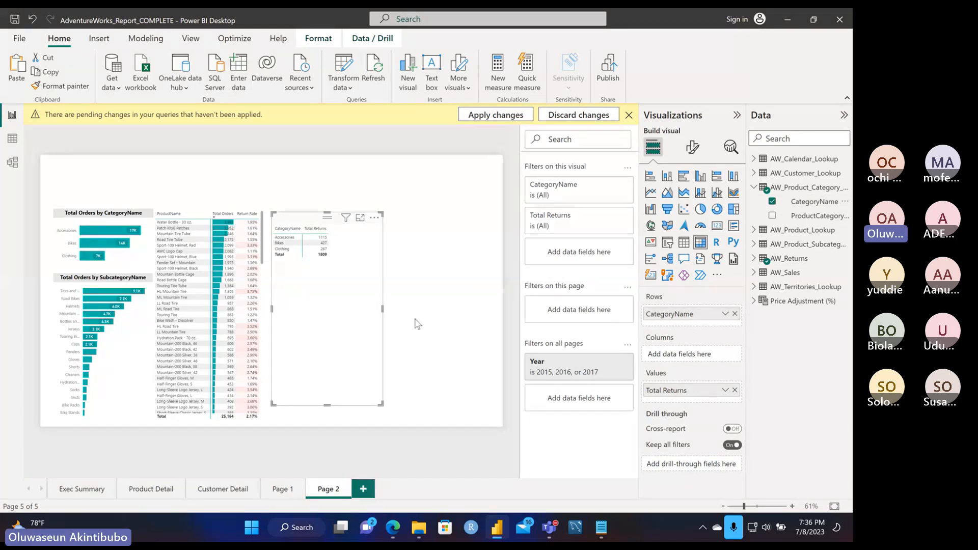
{"action": "left_click", "coordinate": [757, 506]}
{"action": "scroll", "coordinate": [446, 289], "scroll_direction": "right", "scroll_amount": 5}
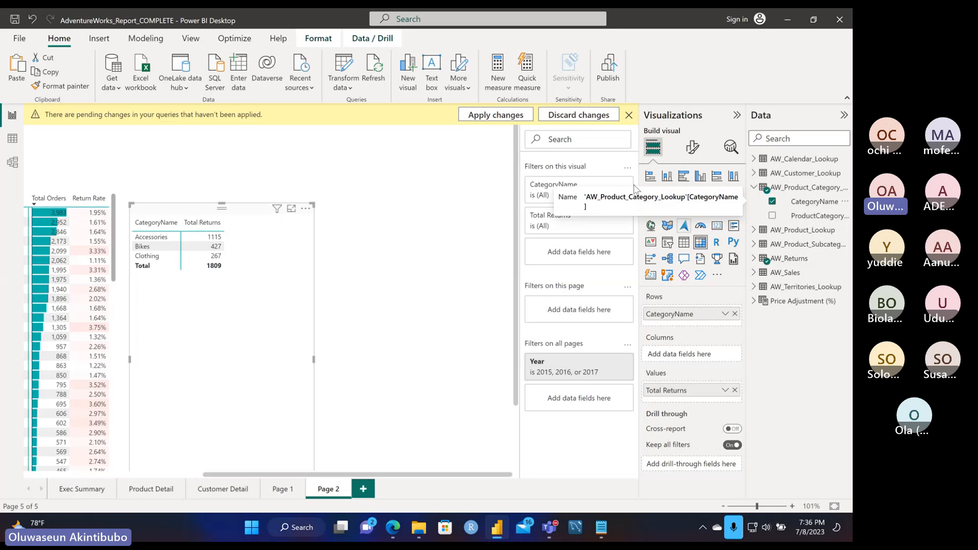
{"action": "left_click", "coordinate": [755, 189]}
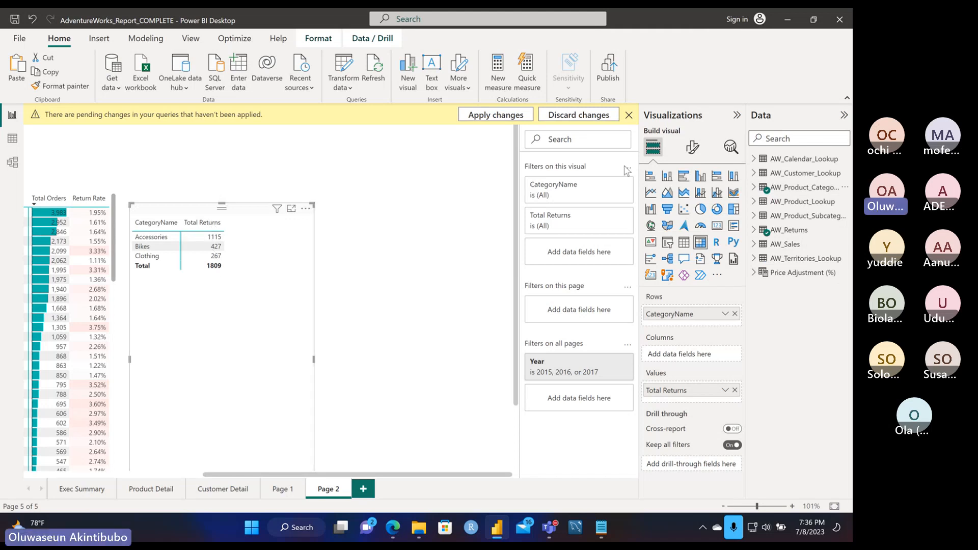
- Try the Total Returns visual as stacked, clustered and 100% stacked bar and column charts, shifting it higher on the page
{"action": "left_click", "coordinate": [650, 176]}
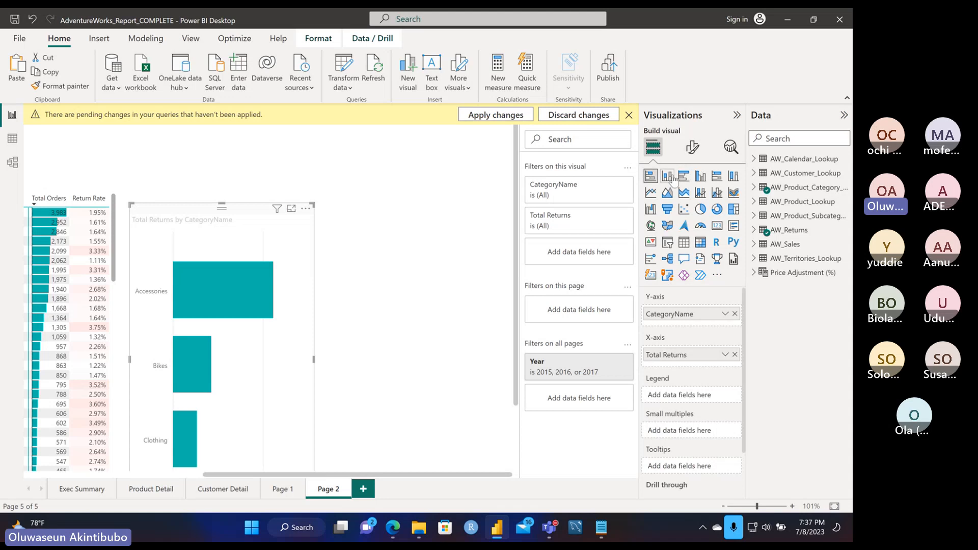
{"action": "left_click", "coordinate": [669, 177]}
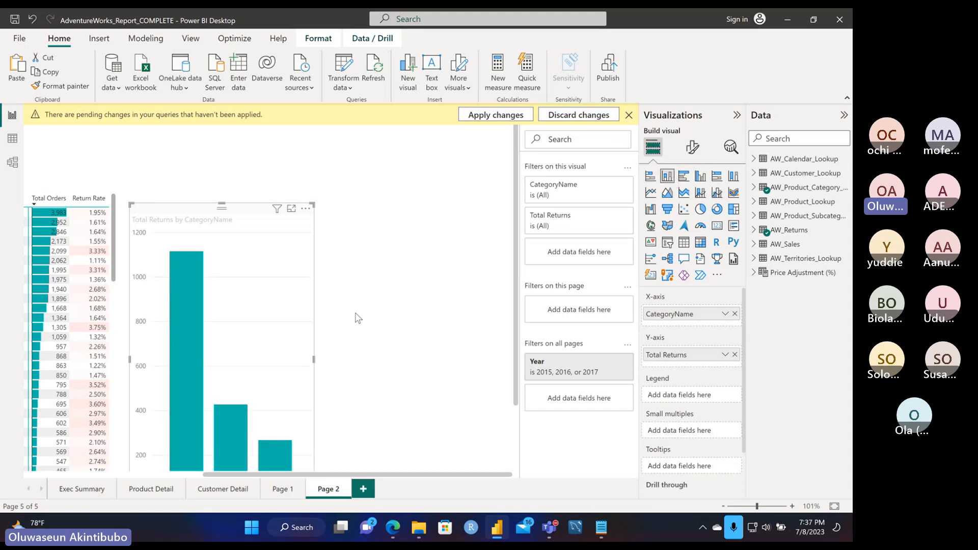
{"action": "left_click_drag", "start_coordinate": [252, 217], "coordinate": [251, 148]}
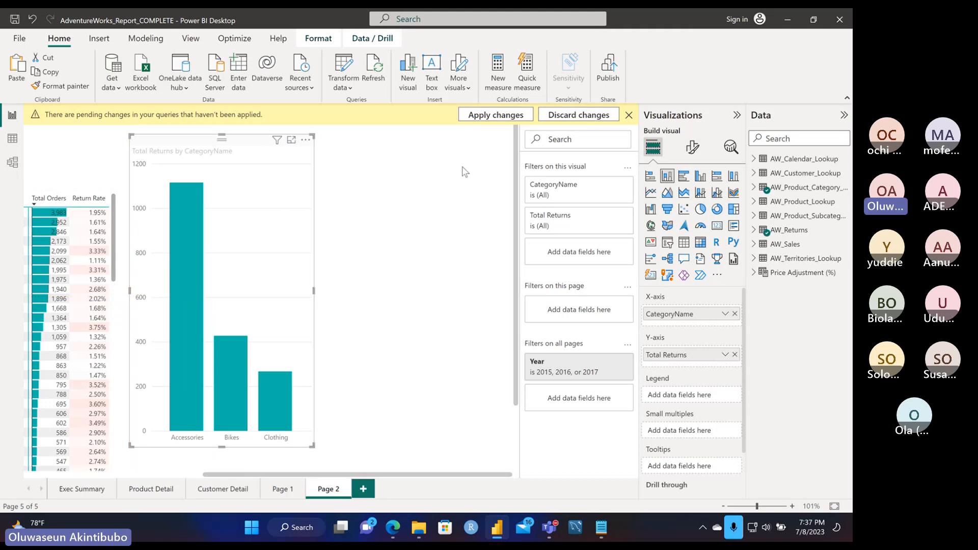
{"action": "left_click", "coordinate": [684, 177]}
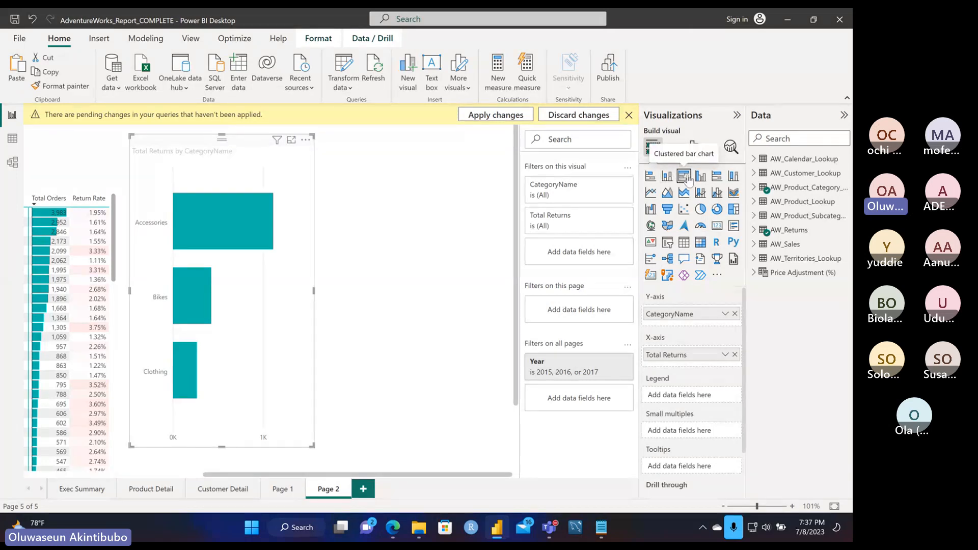
{"action": "left_click", "coordinate": [701, 176]}
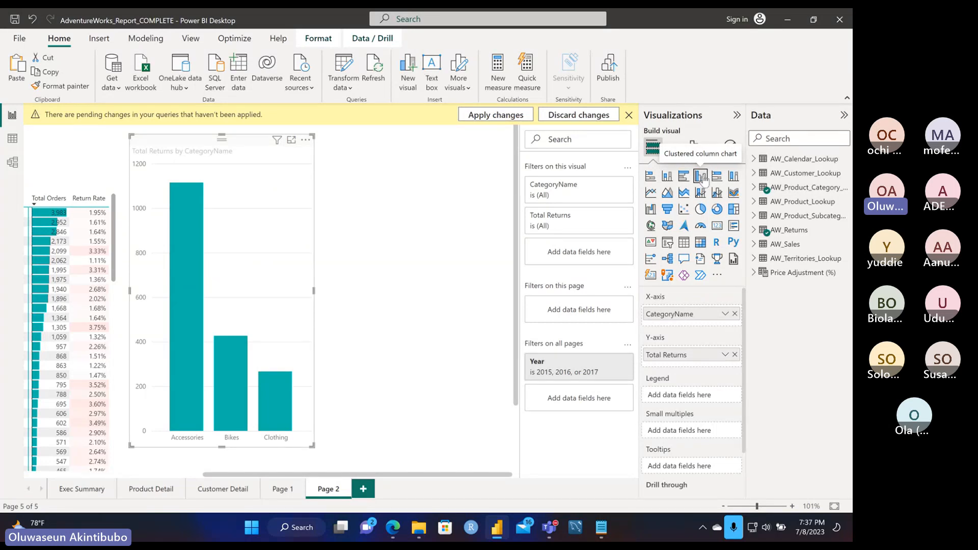
{"action": "left_click", "coordinate": [718, 176]}
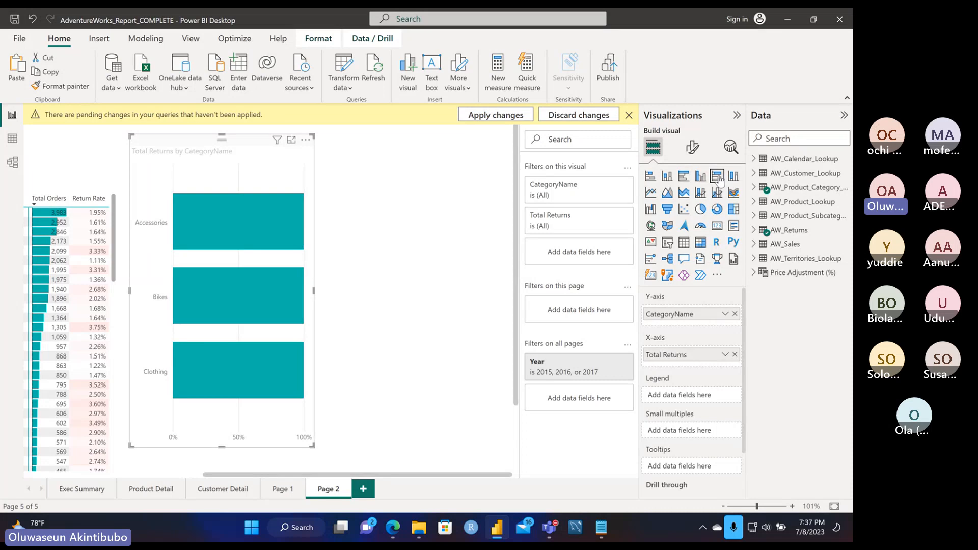
{"action": "left_click", "coordinate": [733, 176]}
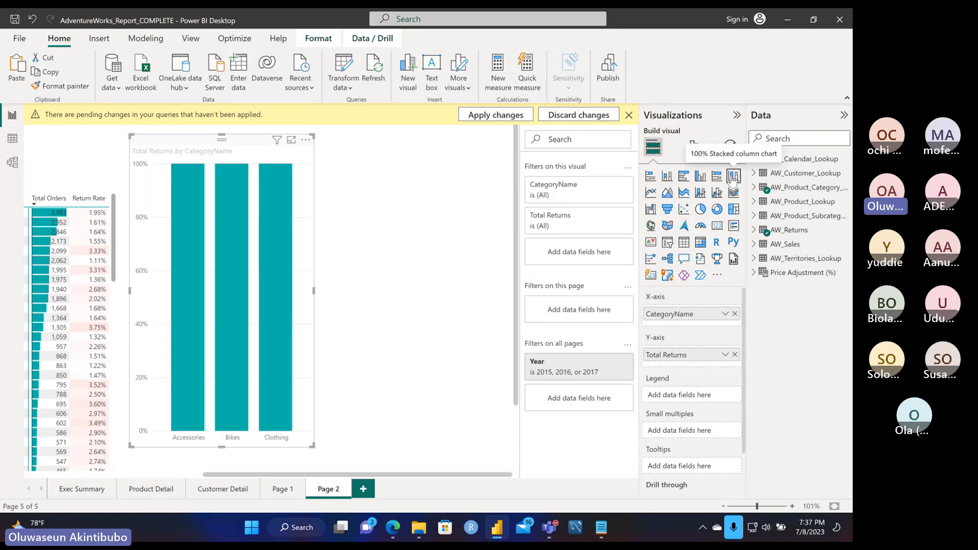
- Convert the Total Returns by CategoryName visual to a donut chart, reduce its height and place it beside the top of the product matrix
{"action": "left_click", "coordinate": [701, 209]}
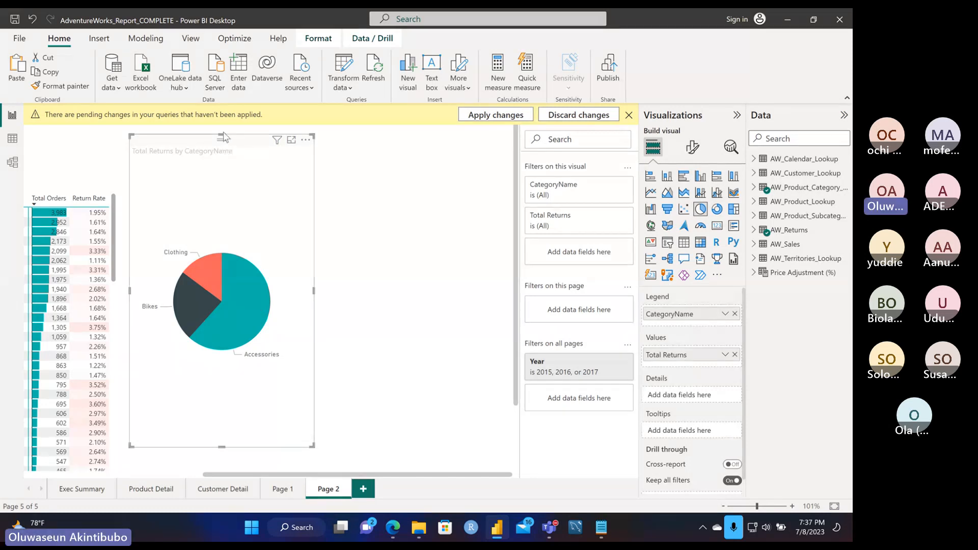
{"action": "left_click_drag", "start_coordinate": [221, 136], "coordinate": [229, 202]}
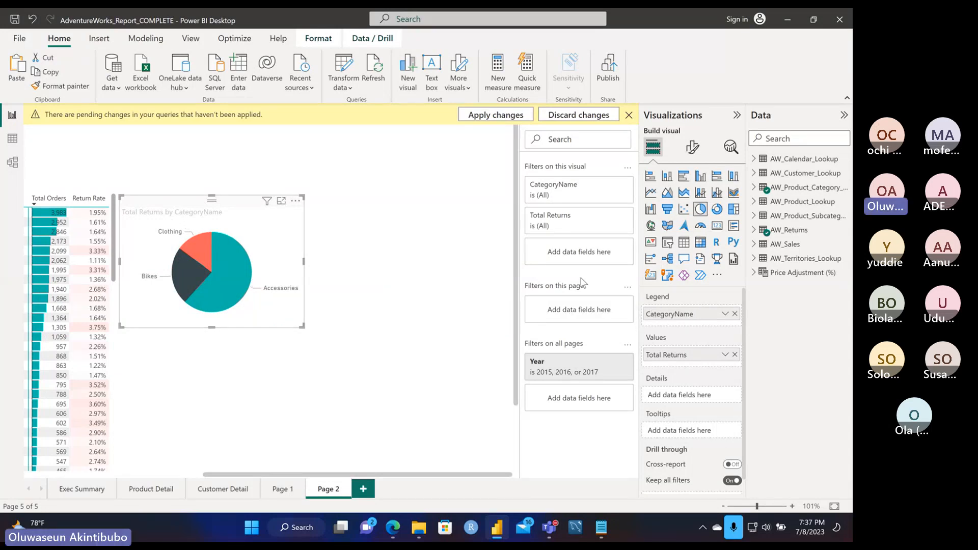
{"action": "left_click", "coordinate": [721, 211]}
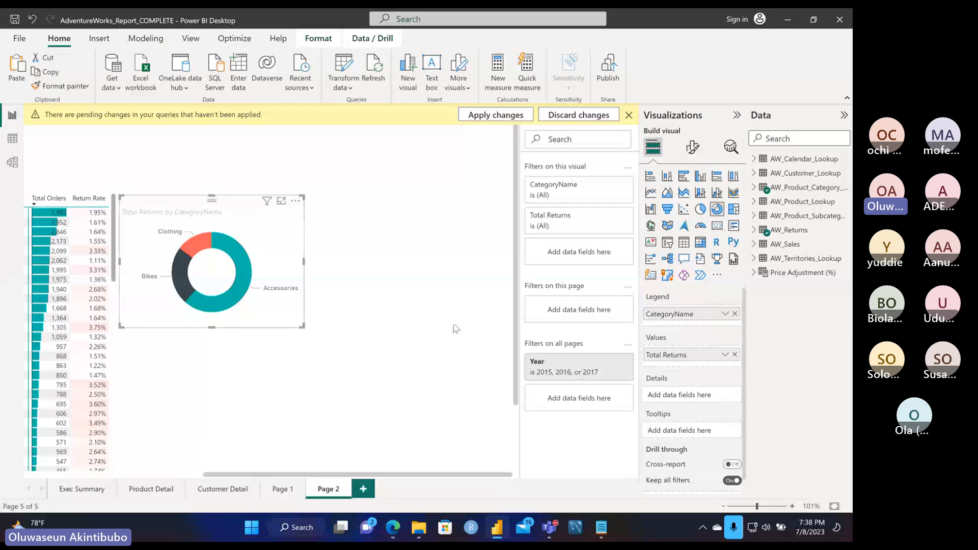
{"action": "left_click", "coordinate": [700, 210]}
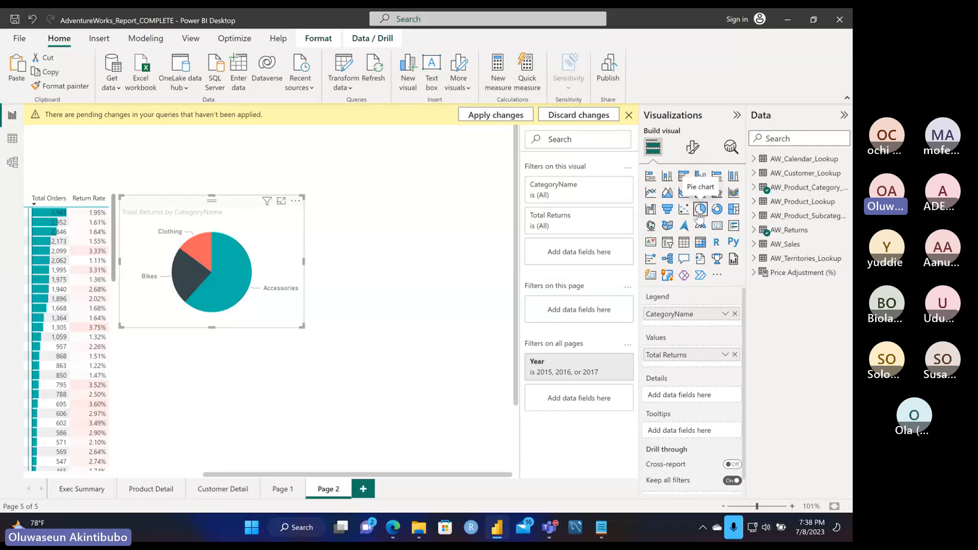
{"action": "left_click", "coordinate": [719, 210]}
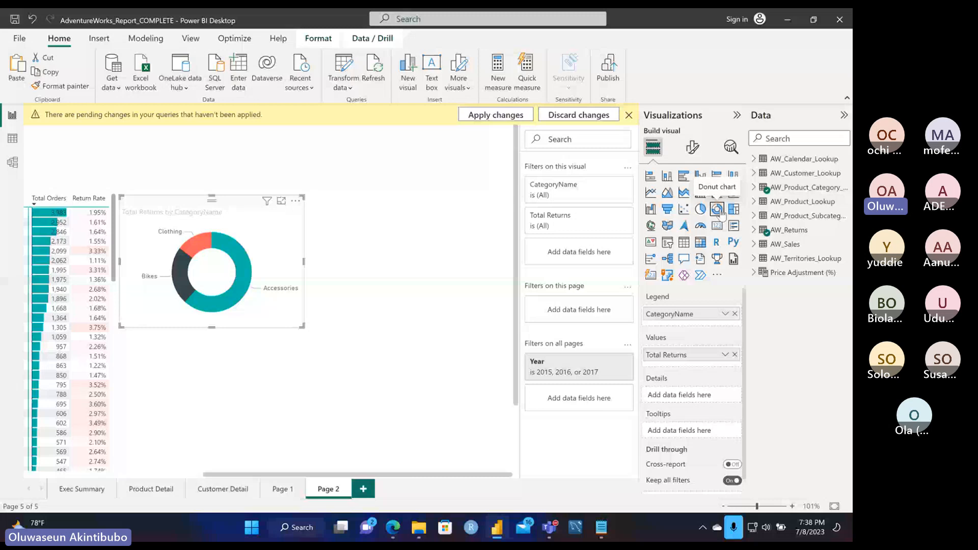
- Examine the Accessories slice's returns and percentage share in the donut chart, and the product matrix down to its total row
{"action": "scroll", "coordinate": [690, 410], "scroll_direction": "down", "scroll_amount": 1}
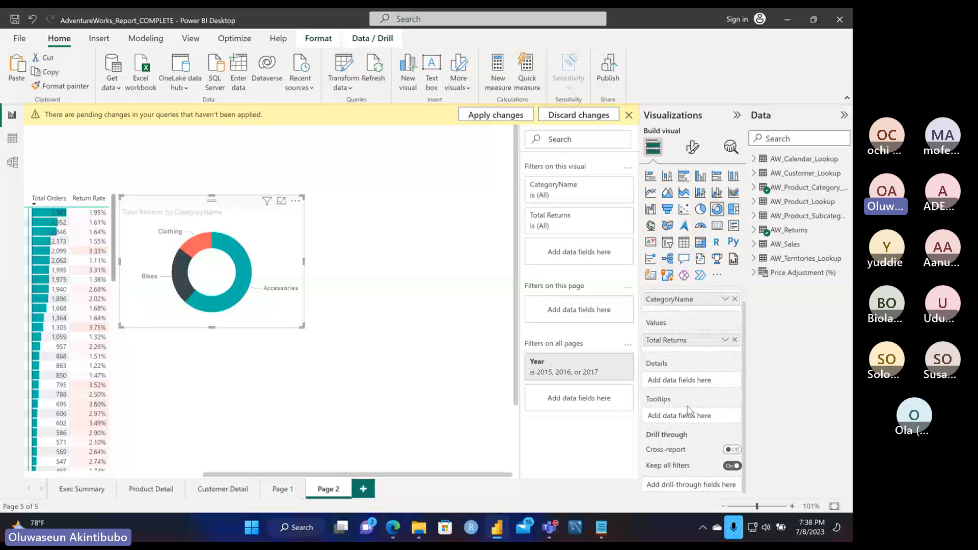
{"action": "mouse_move", "coordinate": [242, 263]}
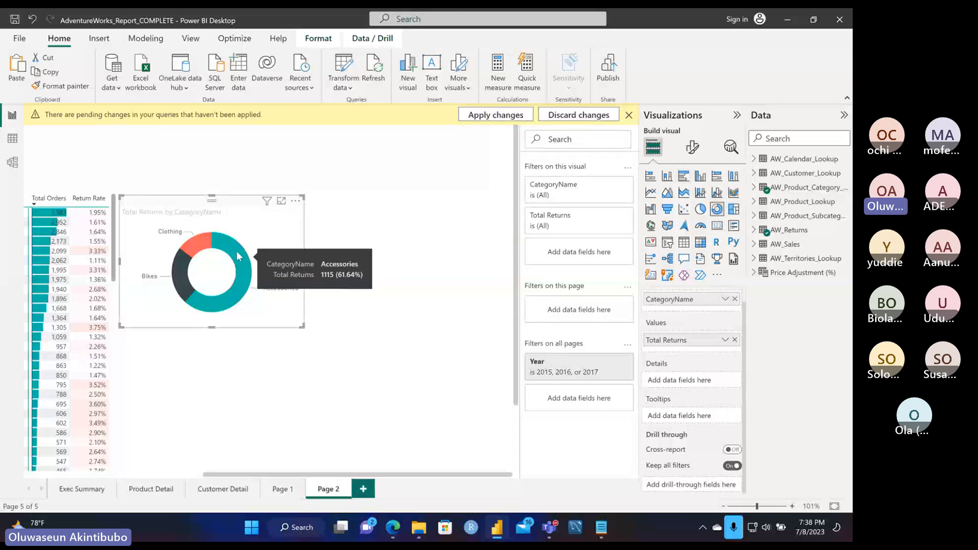
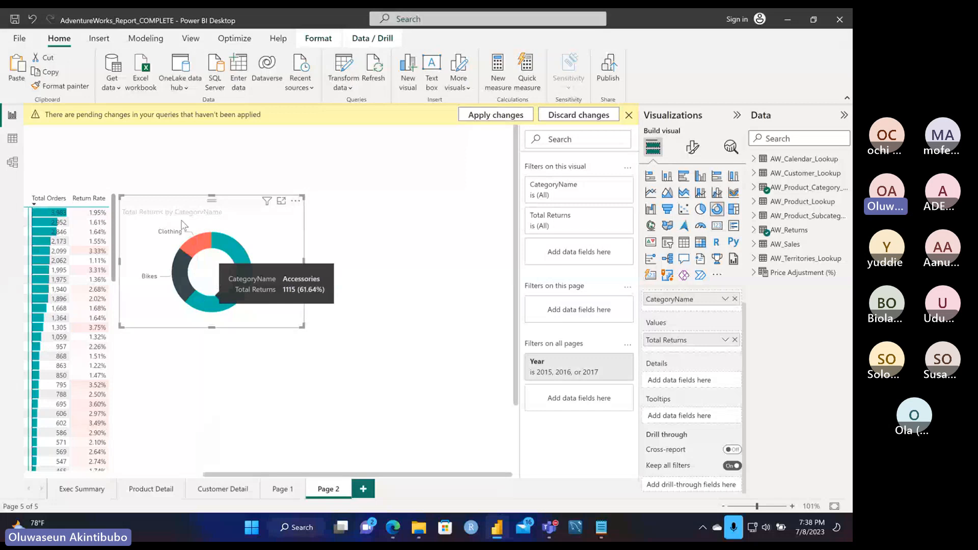
{"action": "scroll", "coordinate": [100, 359], "scroll_direction": "down", "scroll_amount": 5}
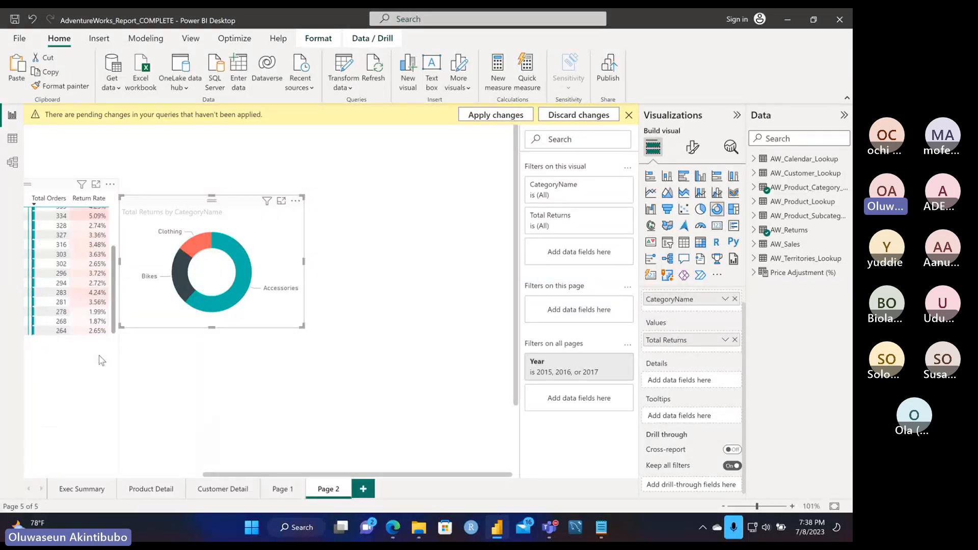
{"action": "scroll", "coordinate": [88, 451], "scroll_direction": "down", "scroll_amount": 5}
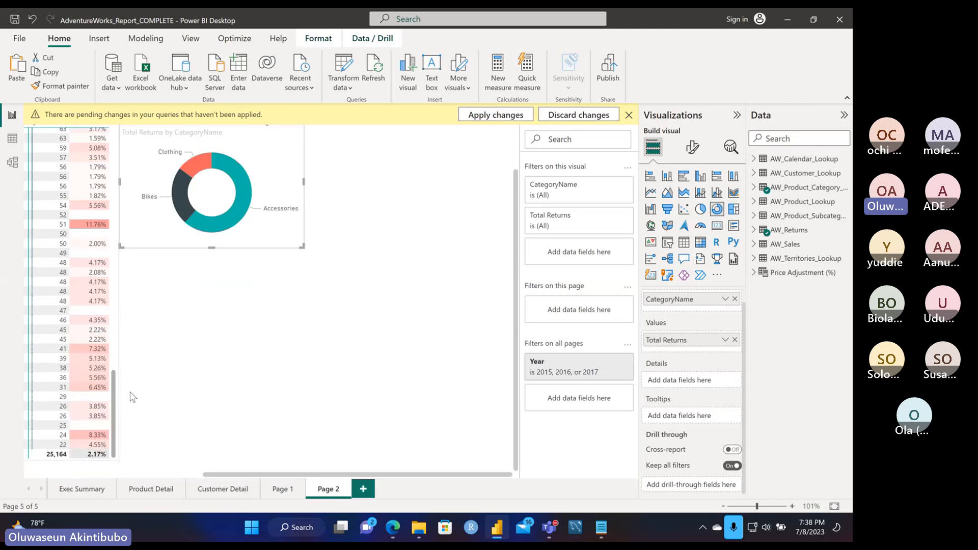
{"action": "mouse_move", "coordinate": [242, 213]}
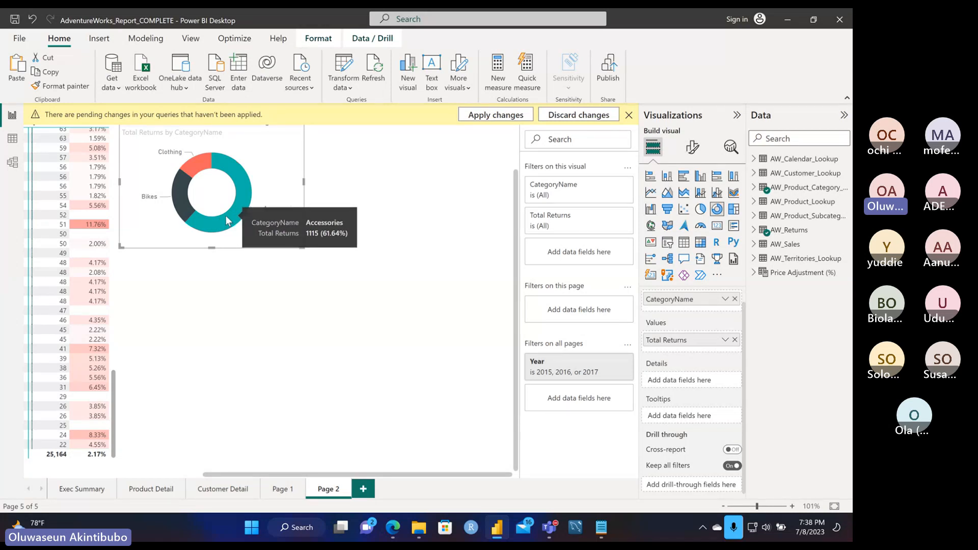
- Turn on the donut chart's legend, comparing the chart with the legend and detail labels switched on and off
{"action": "left_click", "coordinate": [693, 148]}
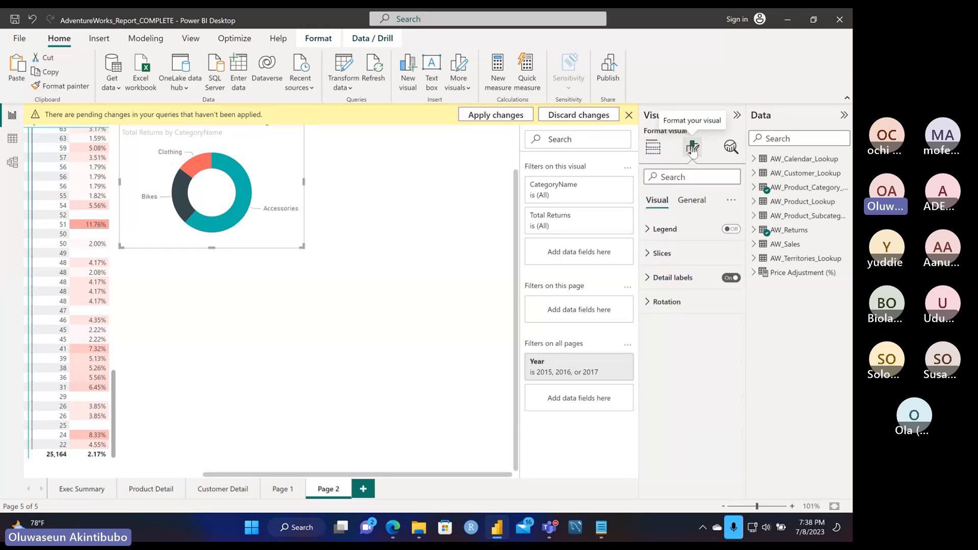
{"action": "left_click", "coordinate": [734, 230]}
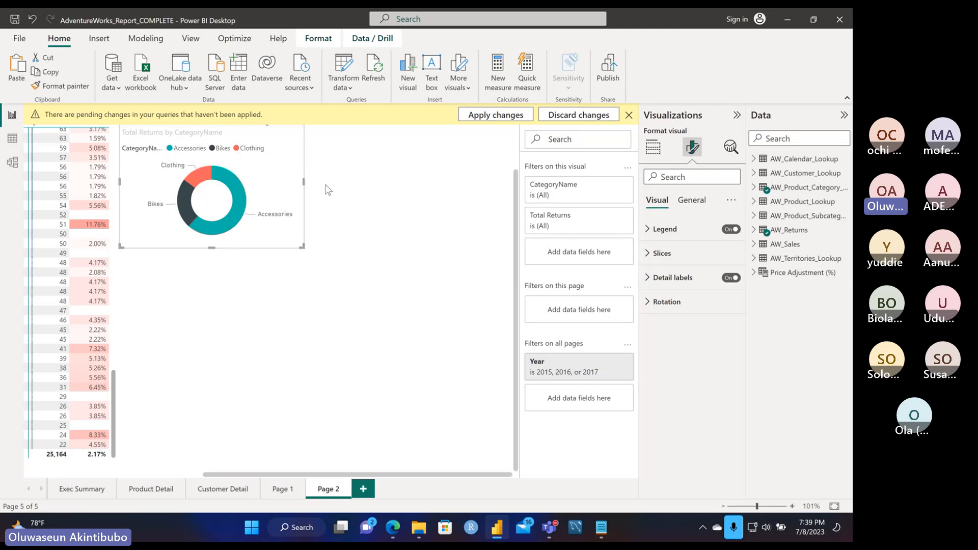
{"action": "left_click", "coordinate": [731, 279]}
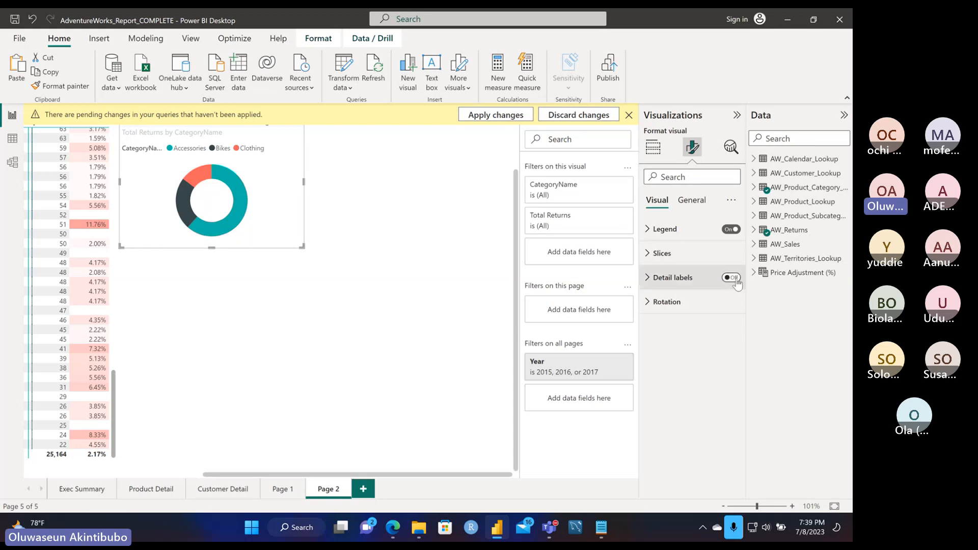
{"action": "left_click", "coordinate": [737, 282]}
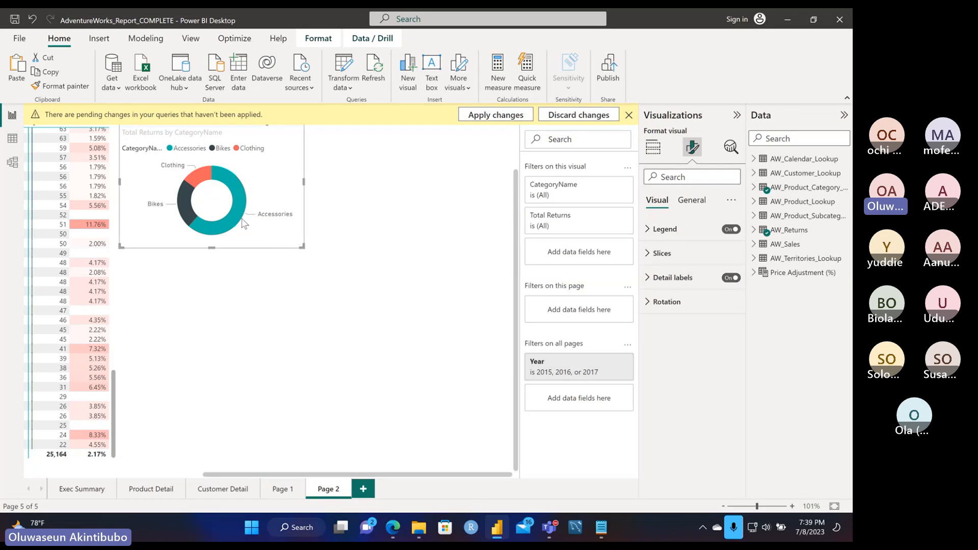
{"action": "left_click", "coordinate": [731, 230]}
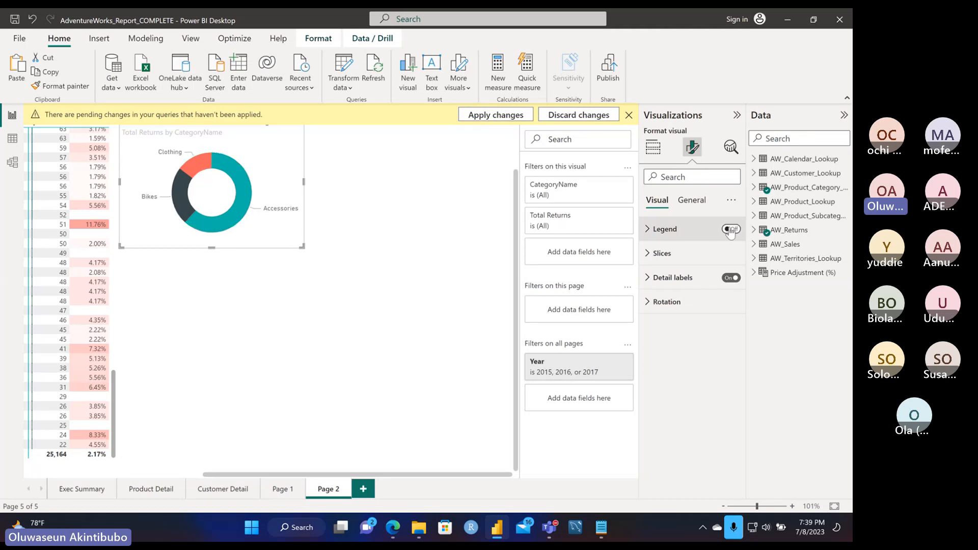
{"action": "left_click", "coordinate": [730, 230]}
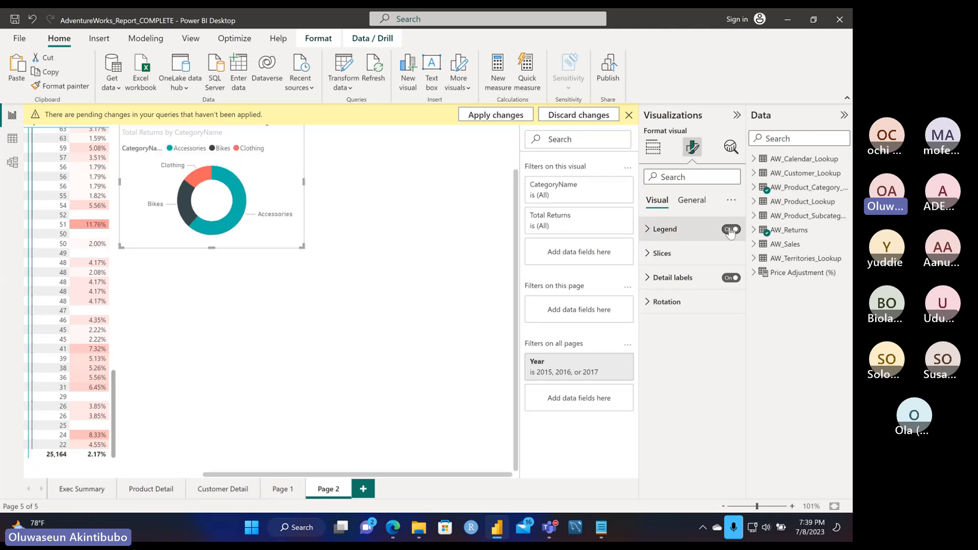
{"action": "left_click", "coordinate": [731, 279]}
{"action": "left_click", "coordinate": [730, 230]}
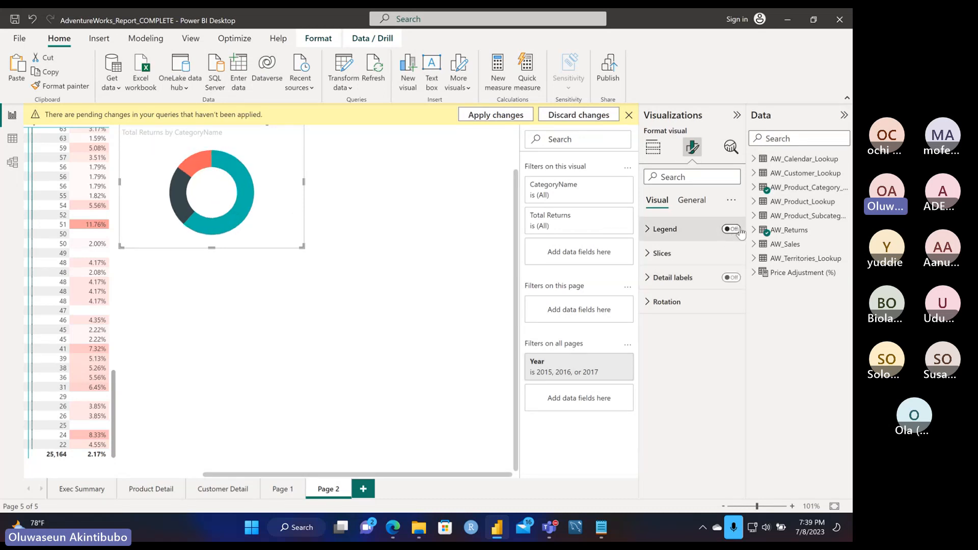
{"action": "left_click", "coordinate": [732, 230]}
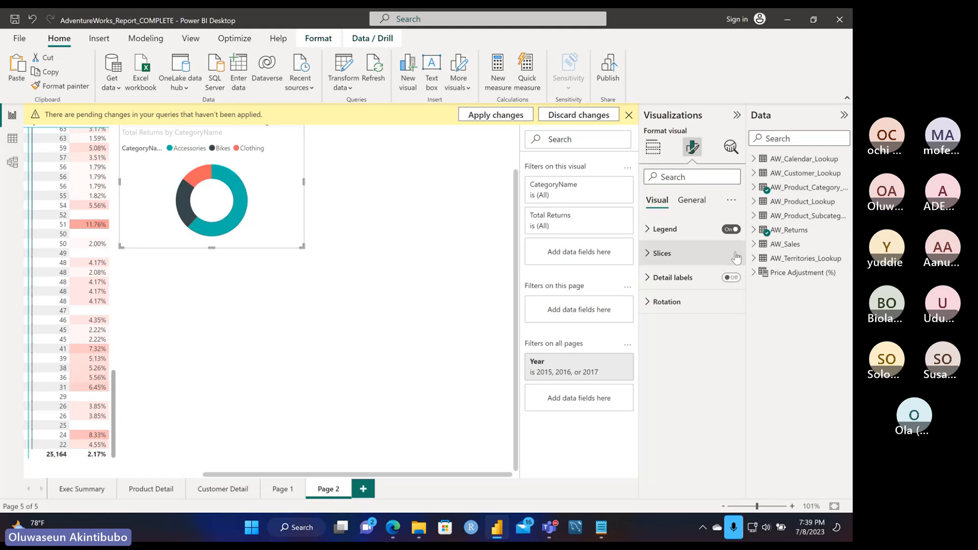
- Recolor the donut chart's slices: light red for Accessories, light teal for Bikes and light yellow for Clothing
{"action": "left_click", "coordinate": [677, 253]}
{"action": "left_click", "coordinate": [664, 313]}
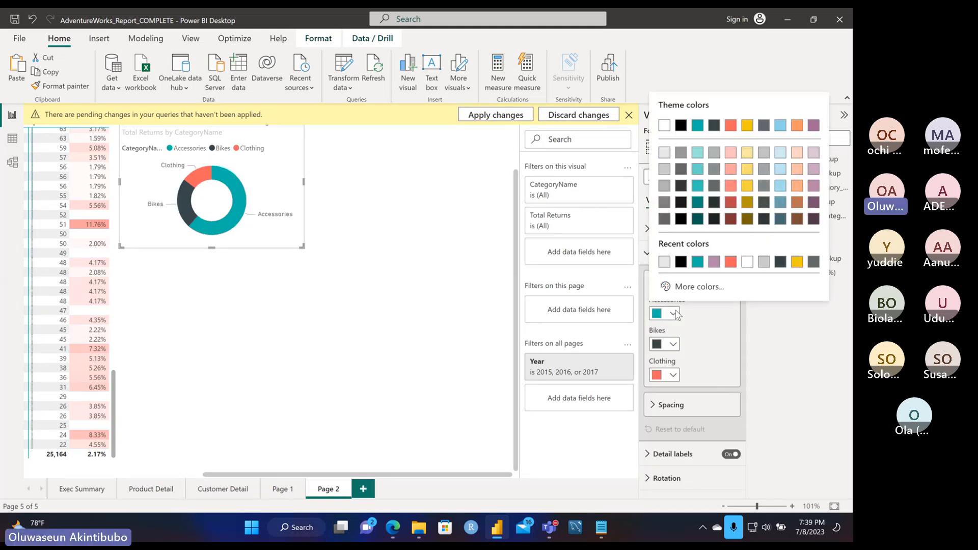
{"action": "left_click", "coordinate": [731, 168]}
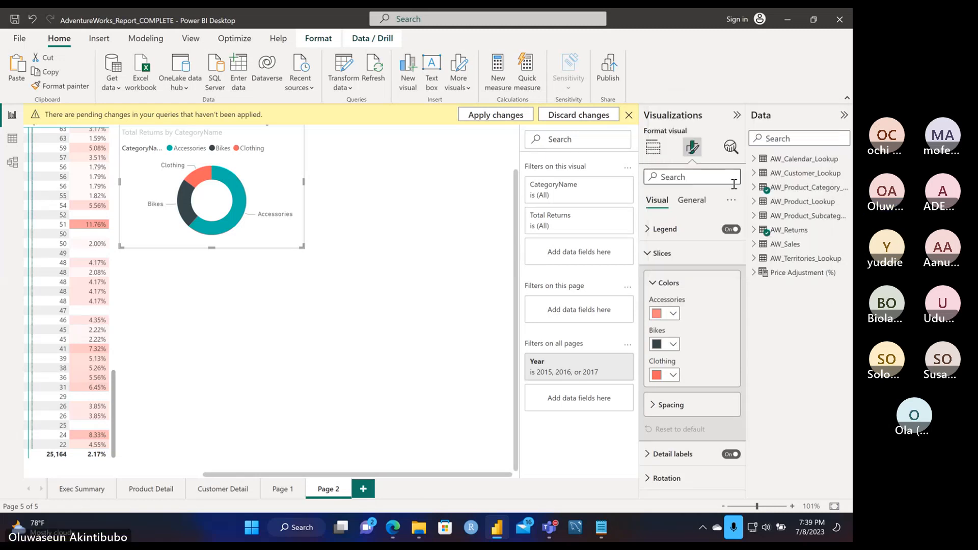
{"action": "left_click", "coordinate": [675, 345]}
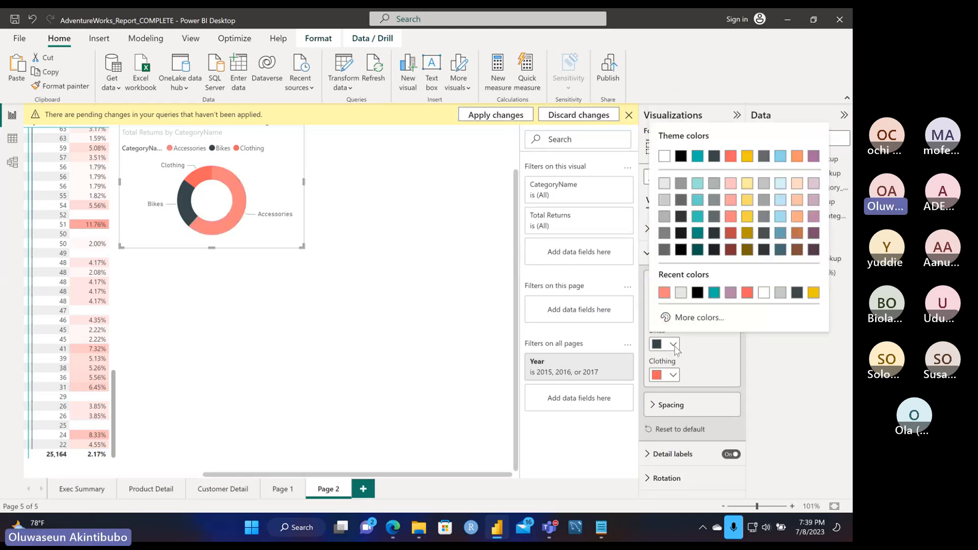
{"action": "left_click", "coordinate": [698, 201]}
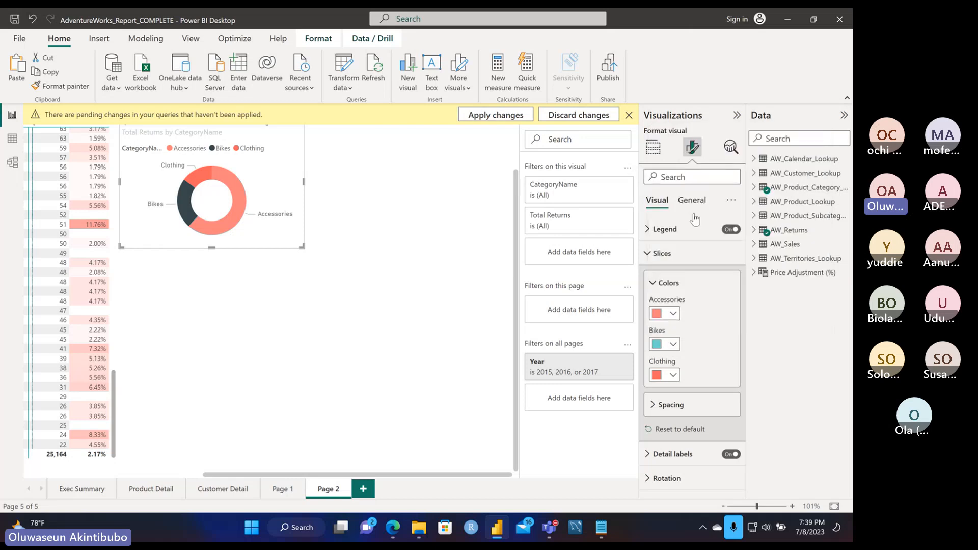
{"action": "left_click", "coordinate": [673, 376]}
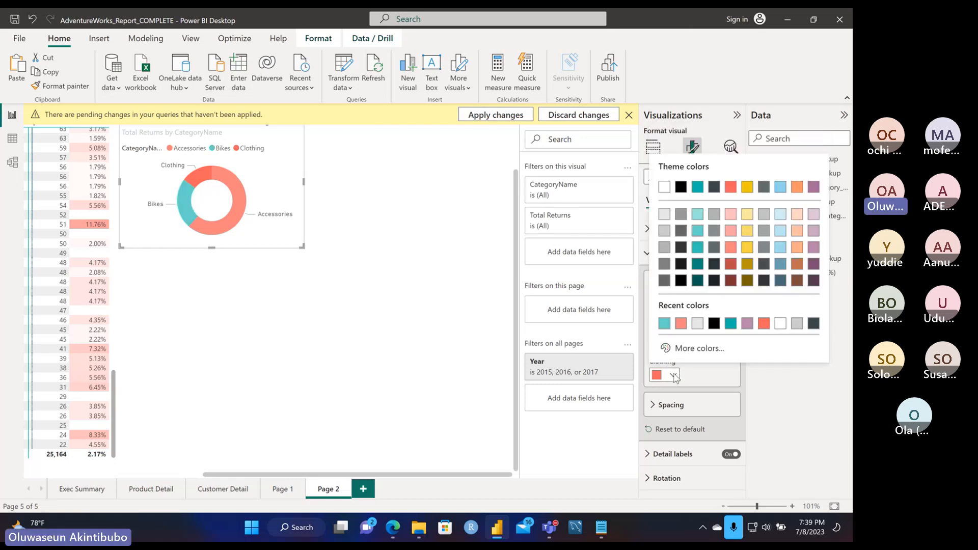
{"action": "left_click", "coordinate": [750, 232]}
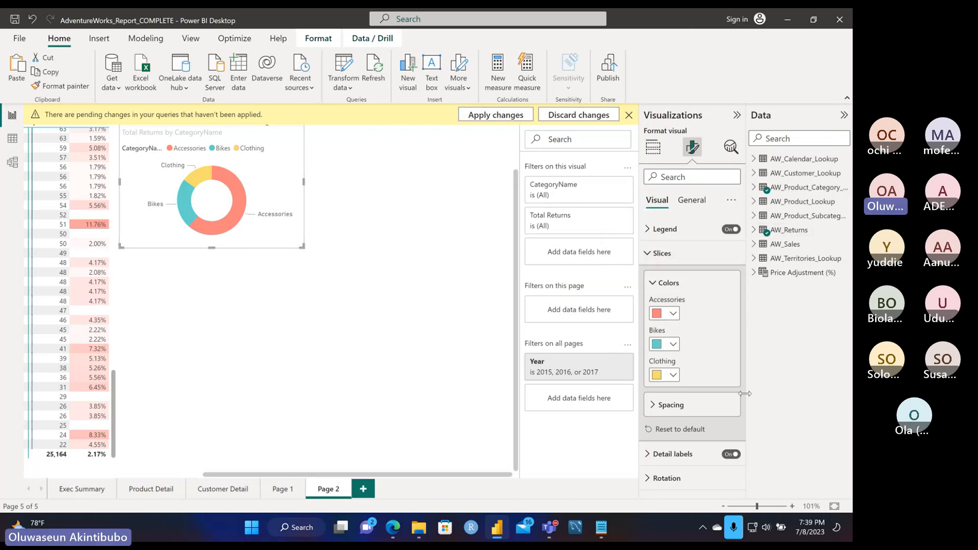
- Examine the donut chart's legend position, text and title settings, along with the slice color settings
{"action": "left_click", "coordinate": [649, 234]}
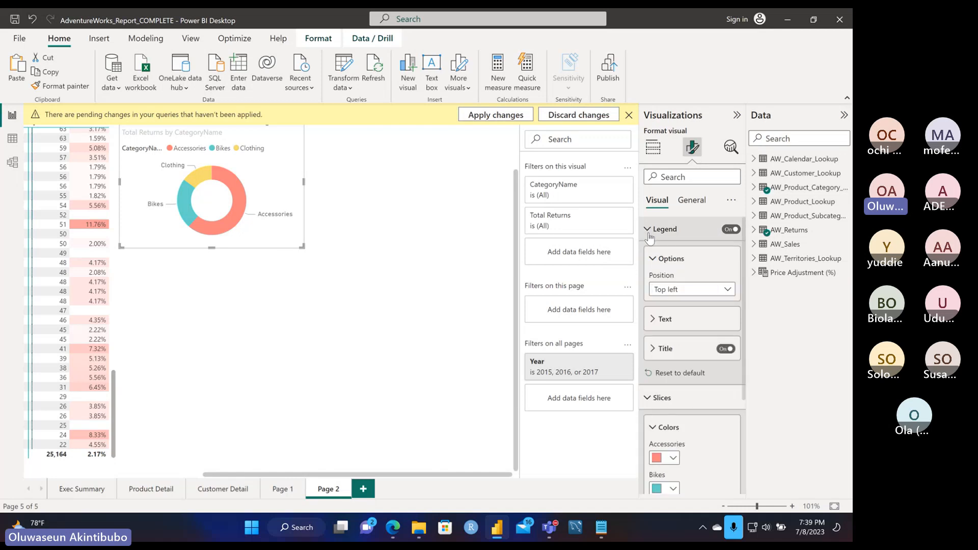
{"action": "left_click", "coordinate": [656, 321]}
{"action": "scroll", "coordinate": [655, 336], "scroll_direction": "down", "scroll_amount": 3}
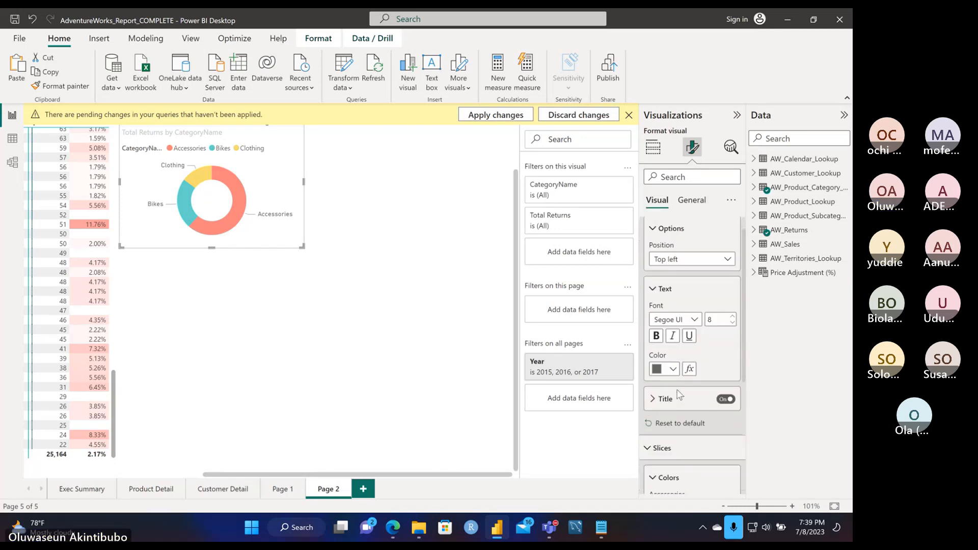
{"action": "left_click", "coordinate": [654, 348]}
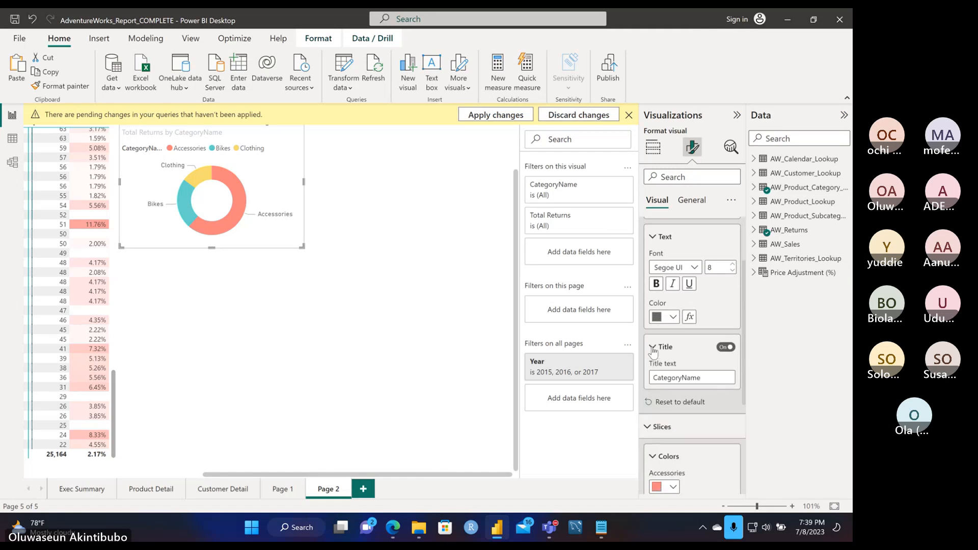
{"action": "left_click", "coordinate": [653, 348]}
{"action": "left_click", "coordinate": [657, 238]}
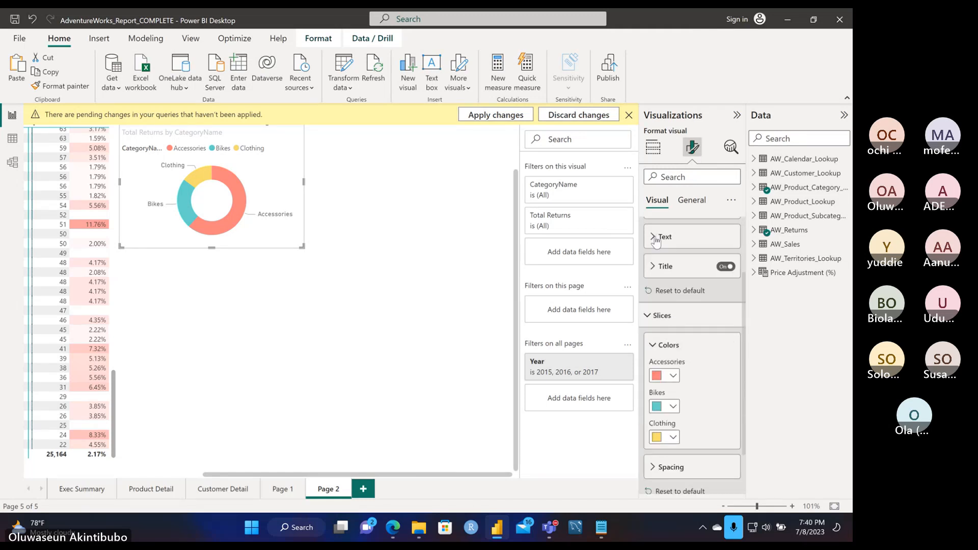
{"action": "scroll", "coordinate": [656, 242], "scroll_direction": "up", "scroll_amount": 2}
{"action": "left_click", "coordinate": [655, 259]}
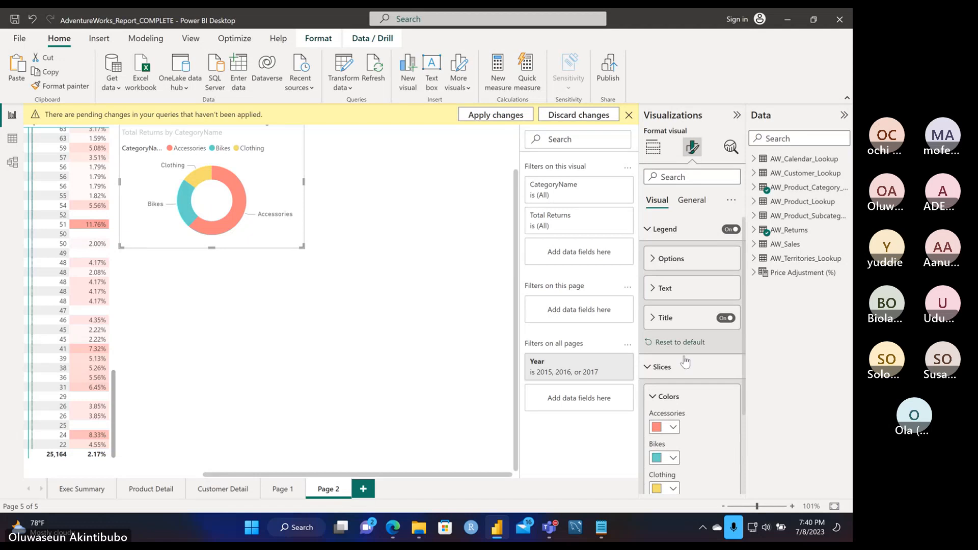
{"action": "scroll", "coordinate": [684, 367], "scroll_direction": "down", "scroll_amount": 2}
{"action": "scroll", "coordinate": [685, 368], "scroll_direction": "down", "scroll_amount": 1}
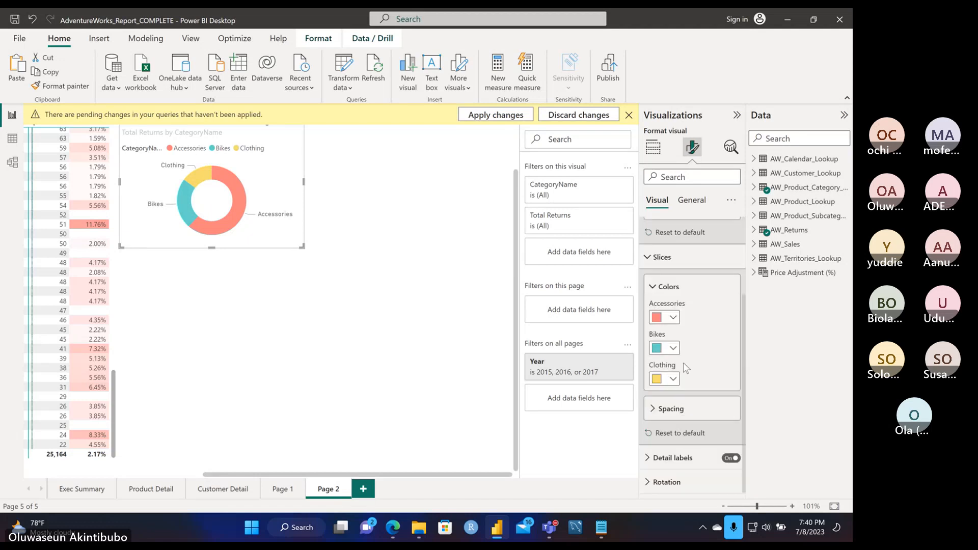
- Rotate the donut chart's slices to 151°
{"action": "left_click", "coordinate": [654, 483]}
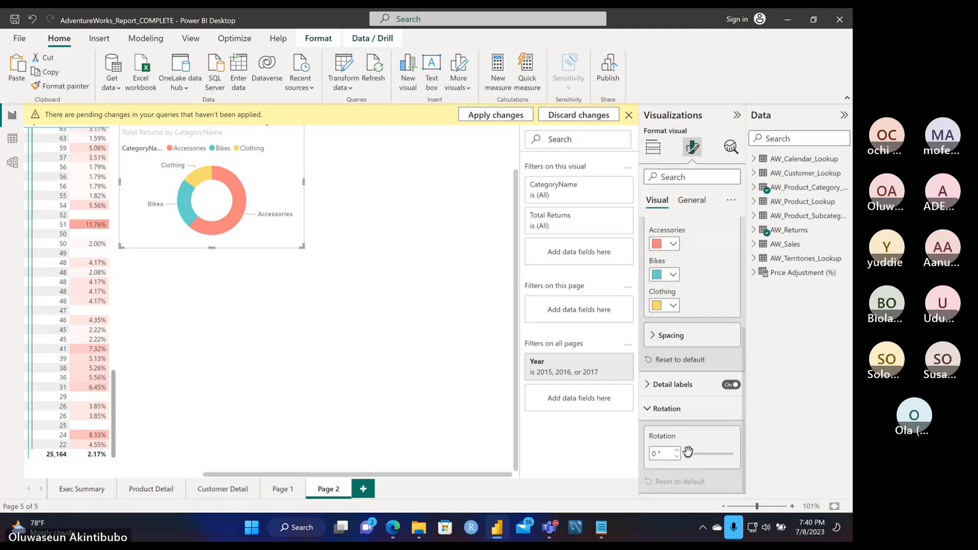
{"action": "left_click_drag", "start_coordinate": [688, 452], "coordinate": [708, 455]}
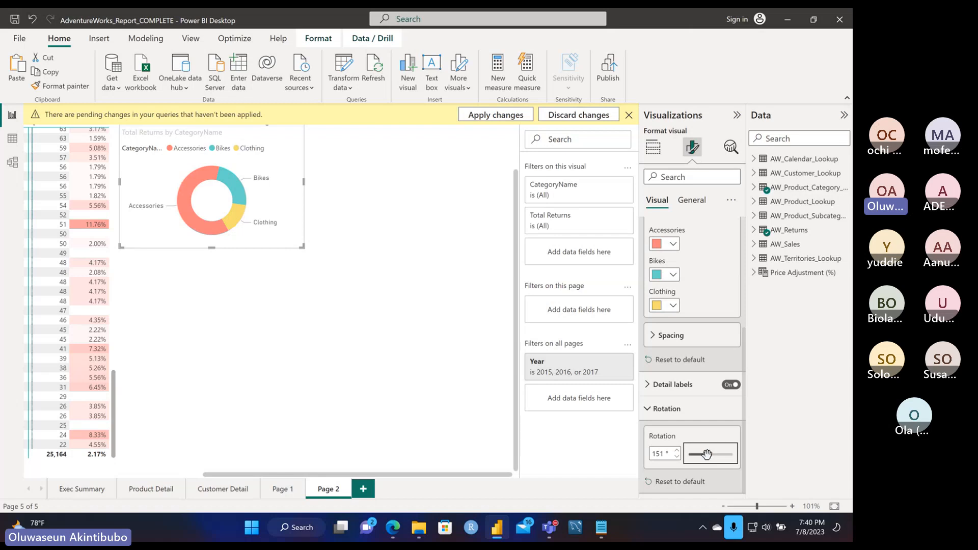
{"action": "right_click", "coordinate": [708, 454]}
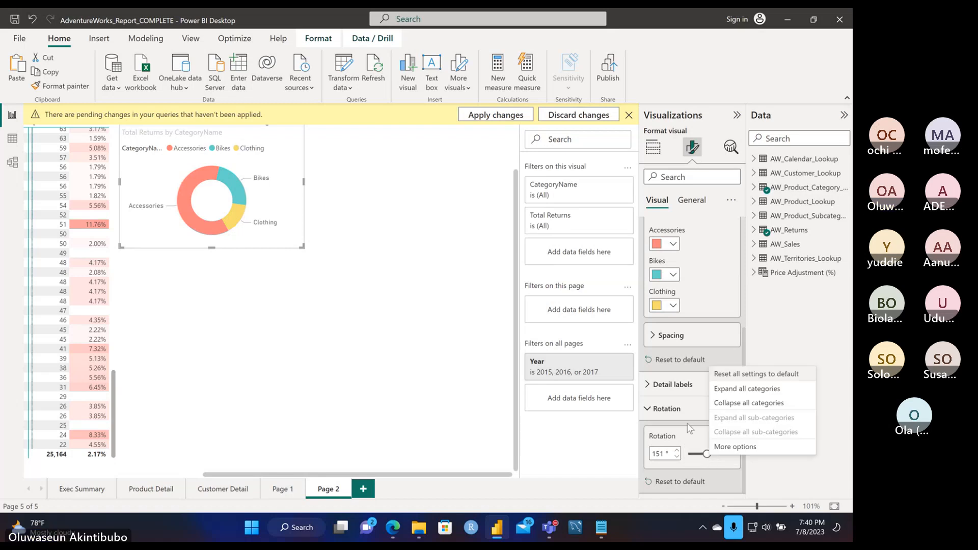
{"action": "left_click", "coordinate": [652, 412]}
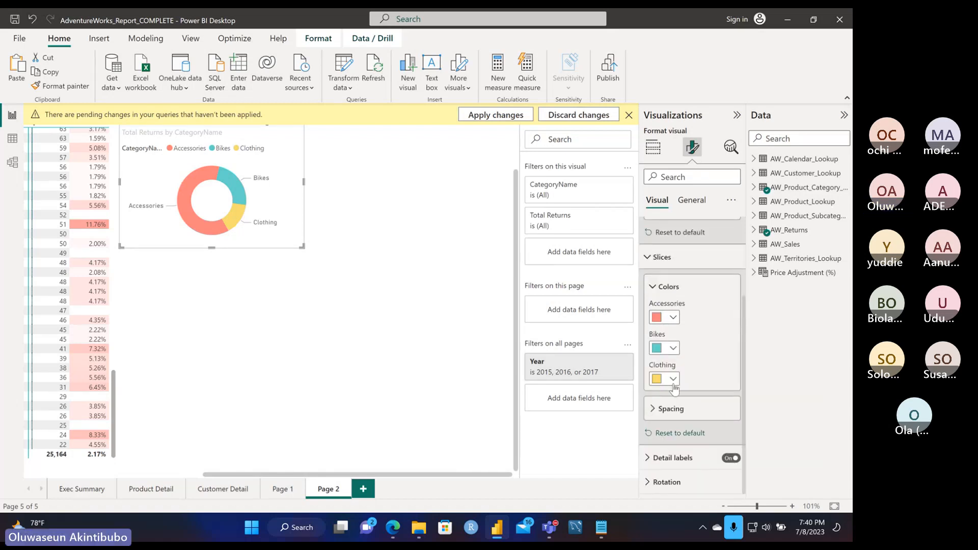
- Look through the donut chart's legend and slice options and its general title, effects and alt text settings
{"action": "scroll", "coordinate": [680, 357], "scroll_direction": "up", "scroll_amount": 3}
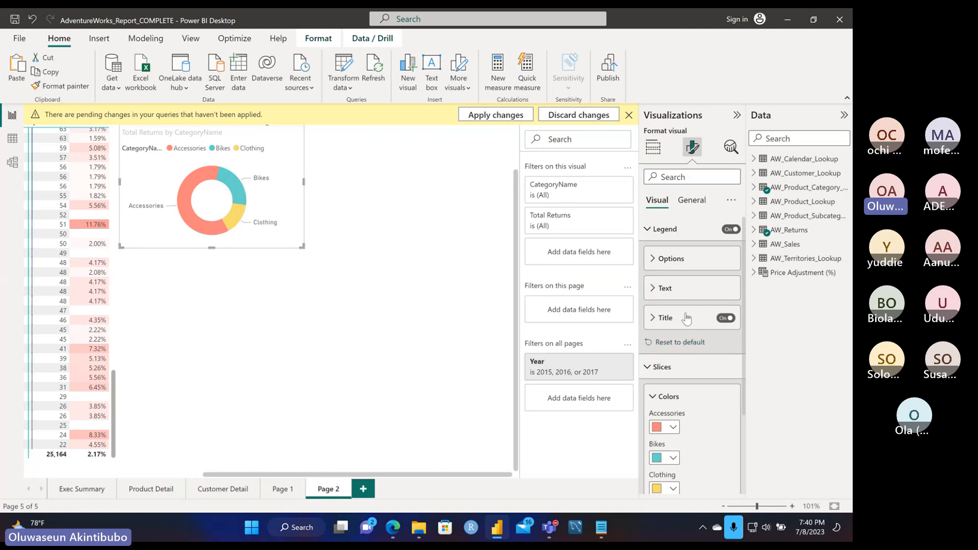
{"action": "scroll", "coordinate": [687, 318], "scroll_direction": "down", "scroll_amount": 3}
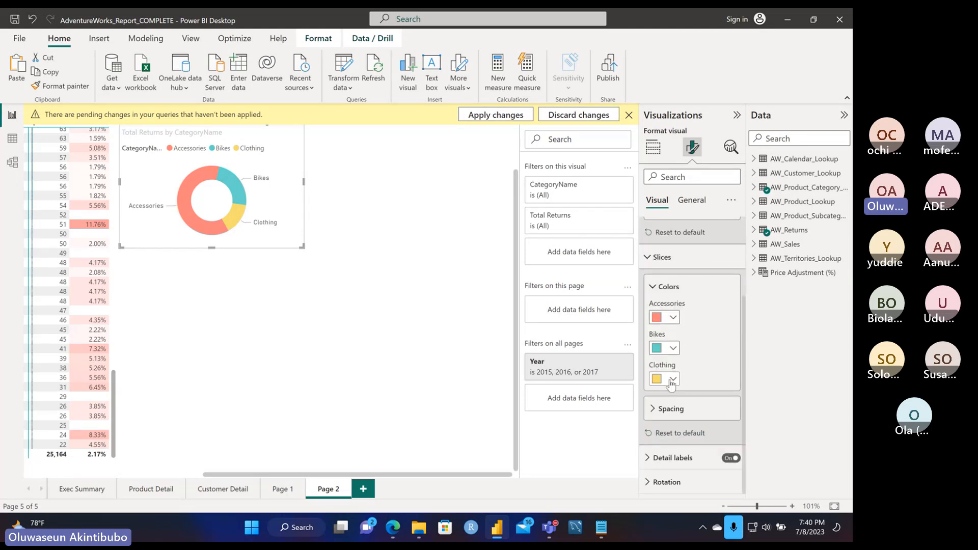
{"action": "scroll", "coordinate": [671, 386], "scroll_direction": "up", "scroll_amount": 3}
{"action": "left_click", "coordinate": [649, 368]}
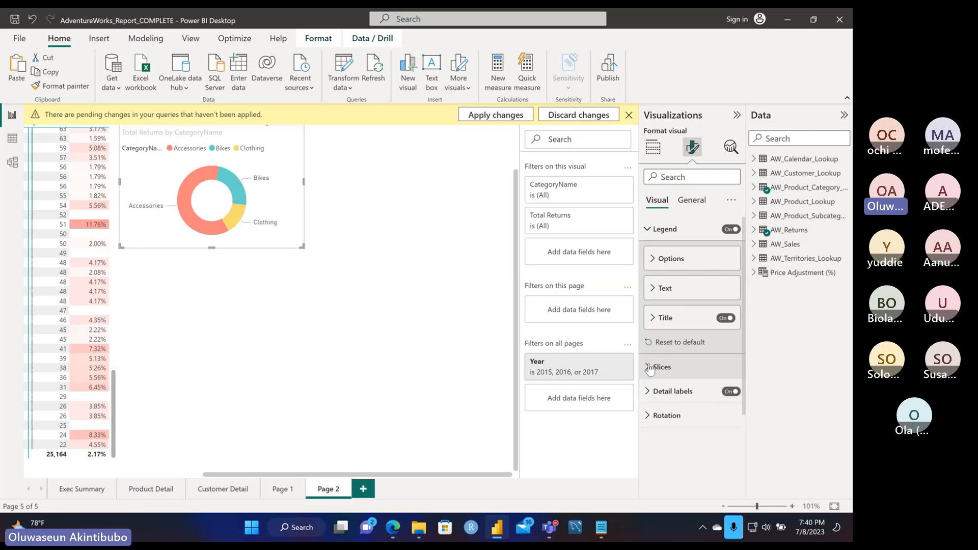
{"action": "left_click", "coordinate": [646, 231]}
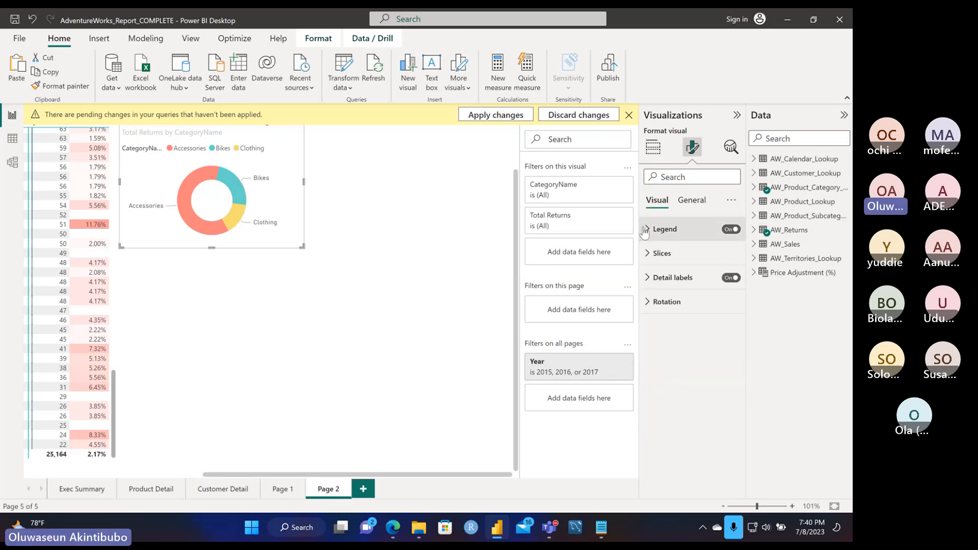
{"action": "left_click", "coordinate": [646, 230]}
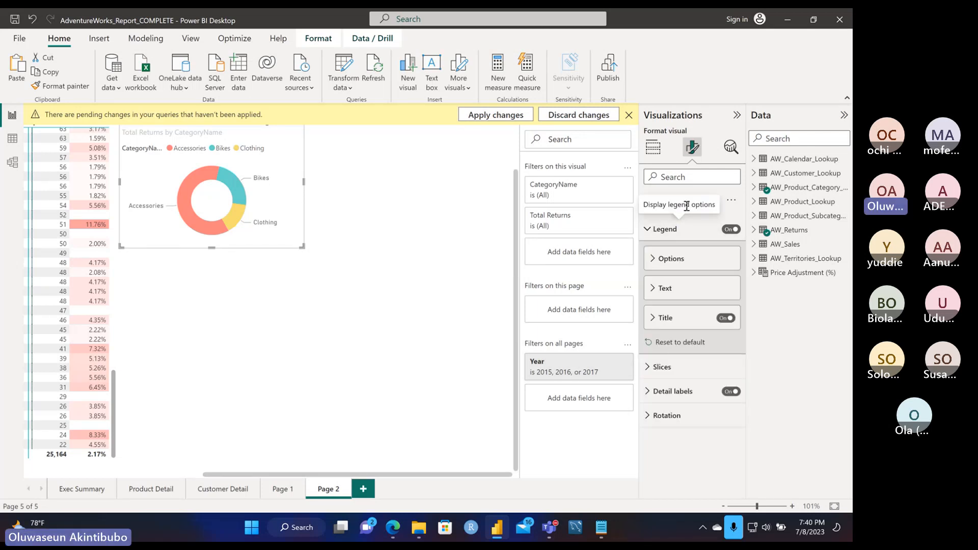
{"action": "left_click", "coordinate": [653, 288]}
{"action": "left_click", "coordinate": [684, 202]}
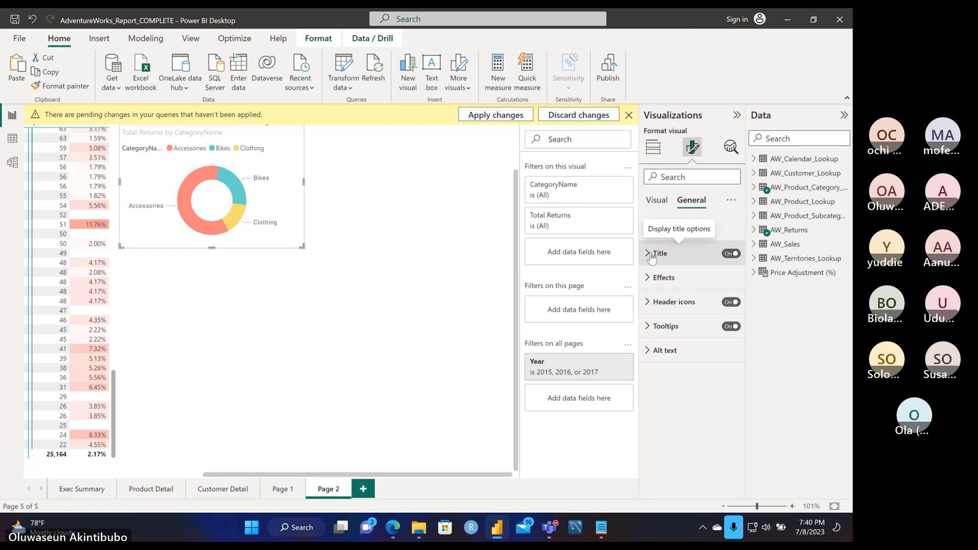
{"action": "left_click", "coordinate": [660, 277]}
{"action": "left_click", "coordinate": [660, 277]}
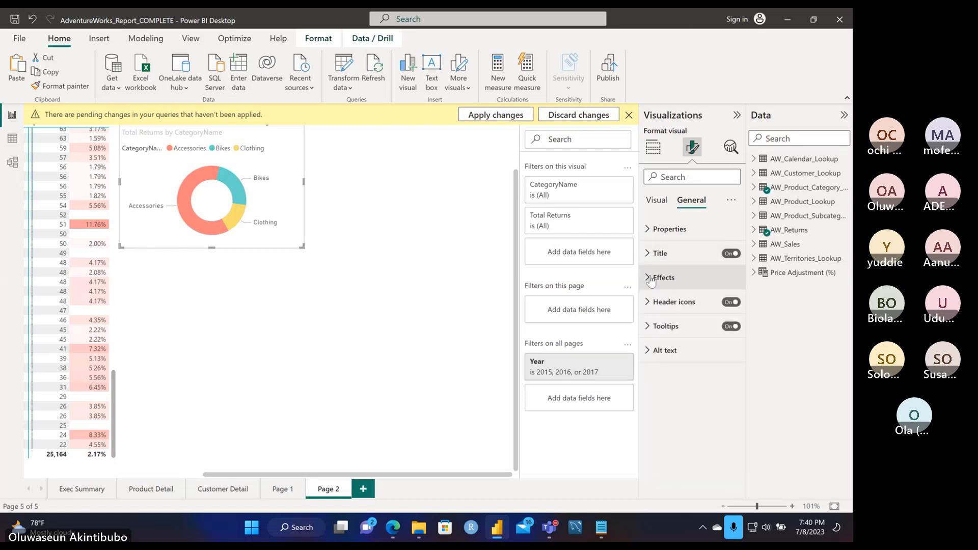
{"action": "left_click", "coordinate": [654, 352]}
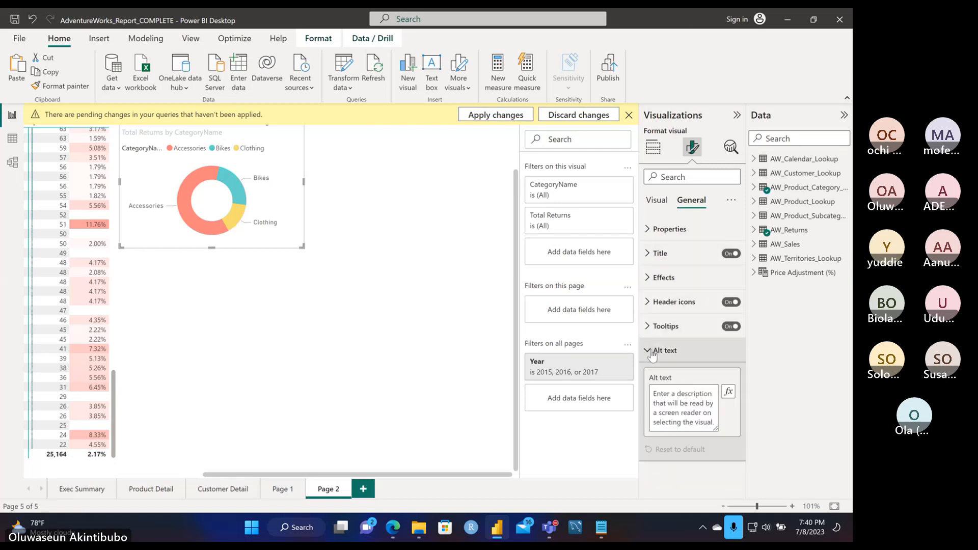
{"action": "left_click", "coordinate": [652, 352]}
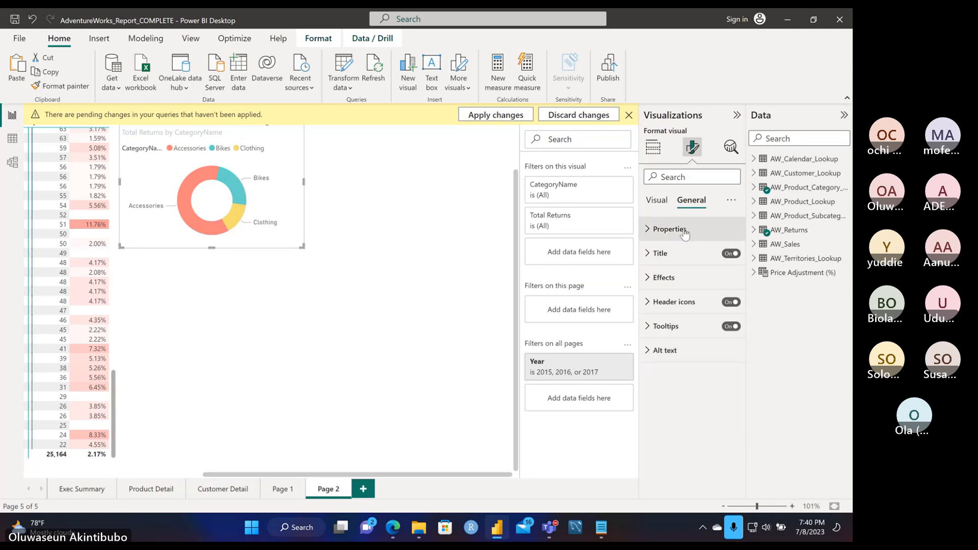
{"action": "left_click", "coordinate": [660, 200]}
{"action": "left_click", "coordinate": [683, 286]}
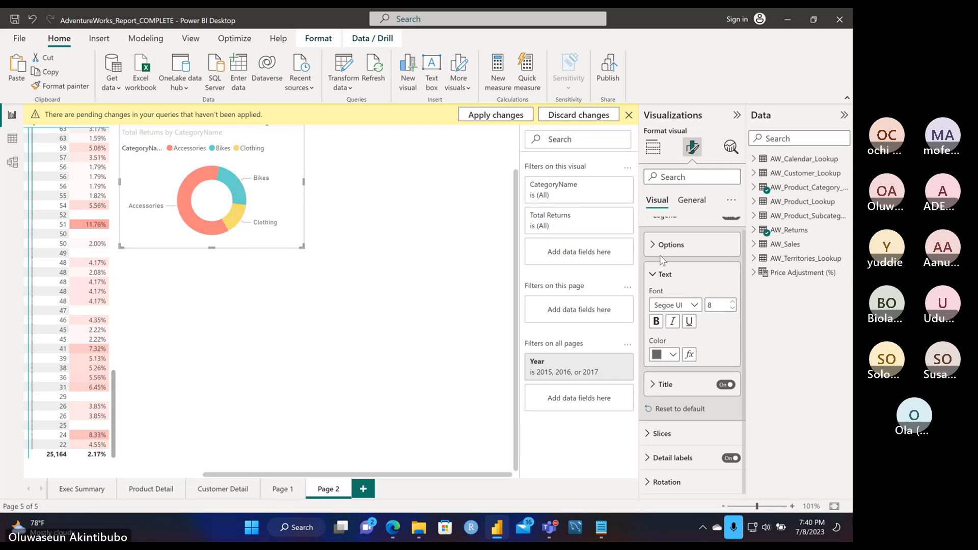
{"action": "left_click", "coordinate": [654, 278]}
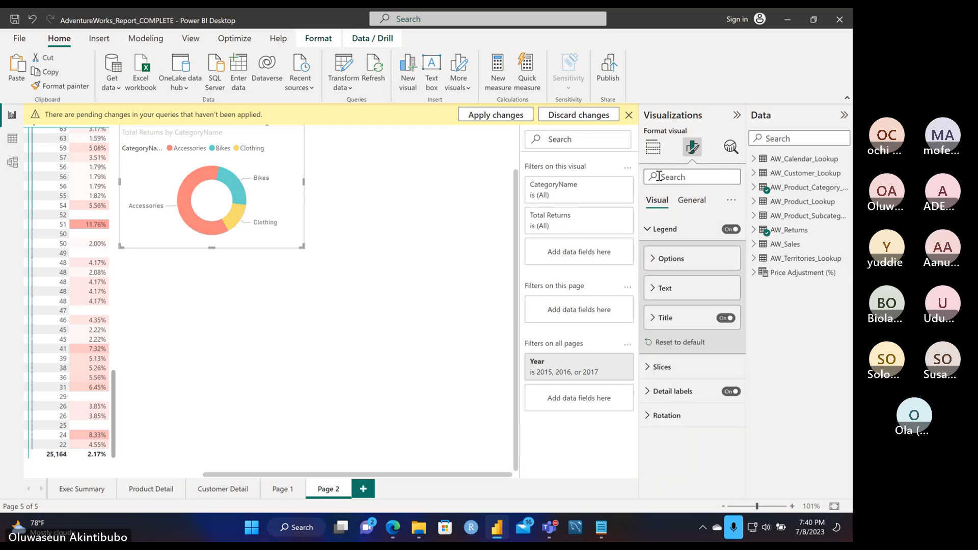
- Try to add the Total Returns and Return Rate measures from AW_Returns to the donut chart's Details
{"action": "left_click", "coordinate": [654, 147]}
{"action": "scroll", "coordinate": [678, 386], "scroll_direction": "down", "scroll_amount": 1}
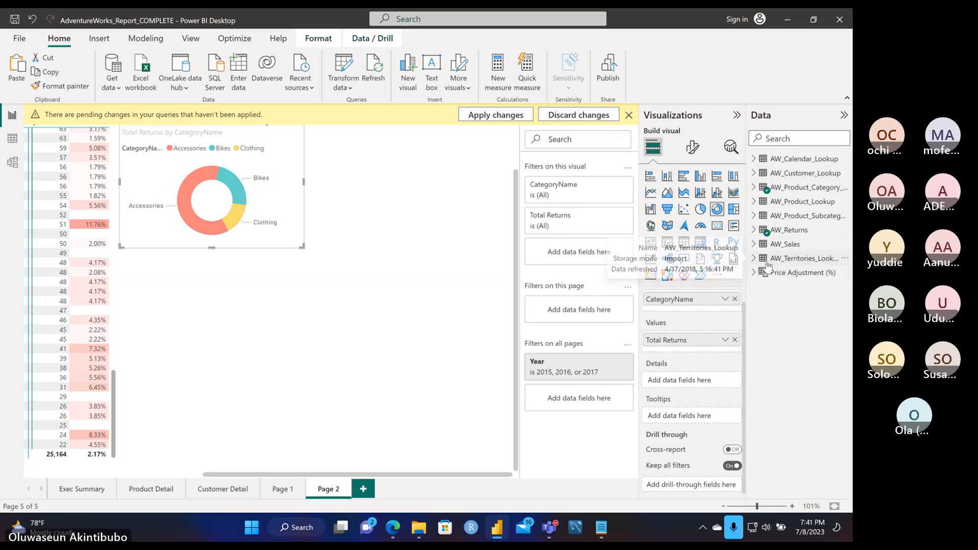
{"action": "left_click", "coordinate": [755, 230]}
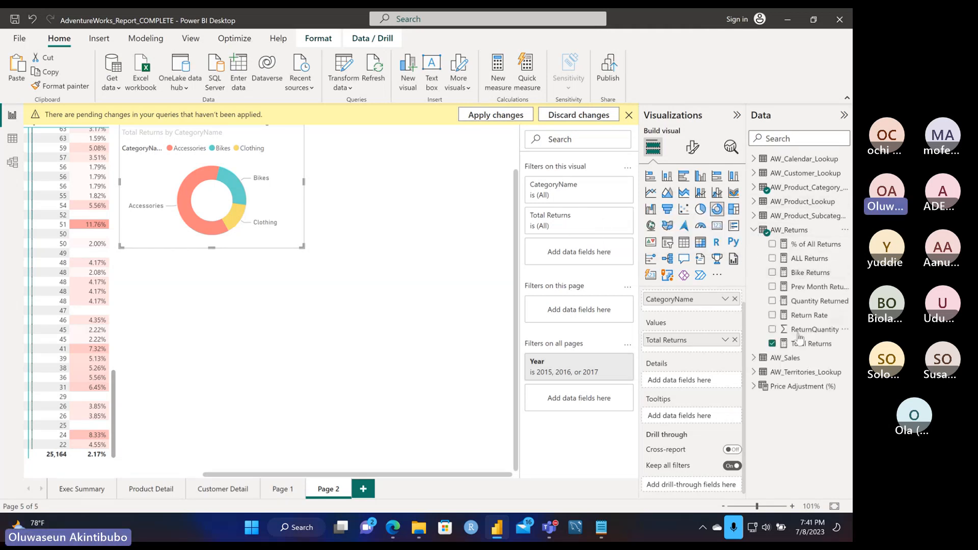
{"action": "left_click_drag", "start_coordinate": [804, 347], "coordinate": [703, 387]}
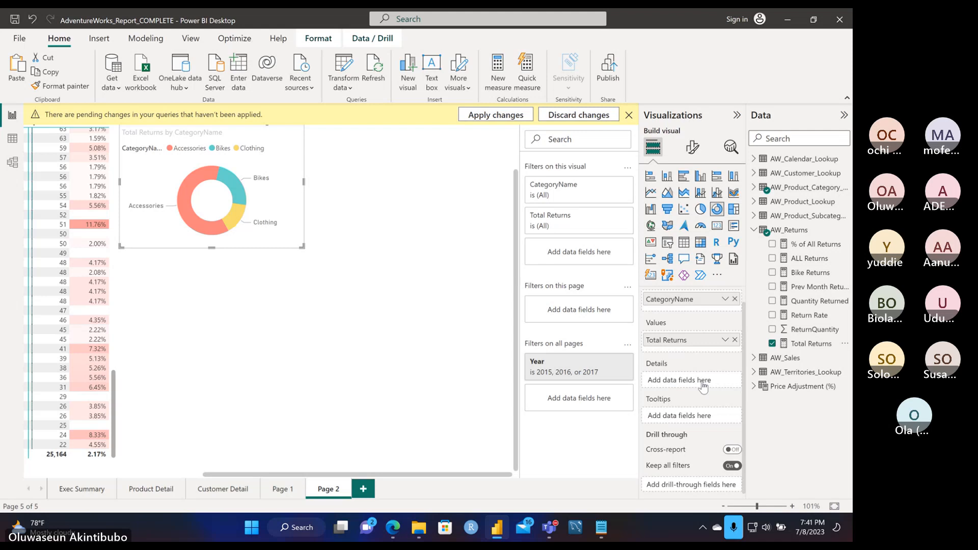
{"action": "left_click_drag", "start_coordinate": [806, 347], "coordinate": [677, 380]}
{"action": "left_click_drag", "start_coordinate": [801, 317], "coordinate": [684, 386]}
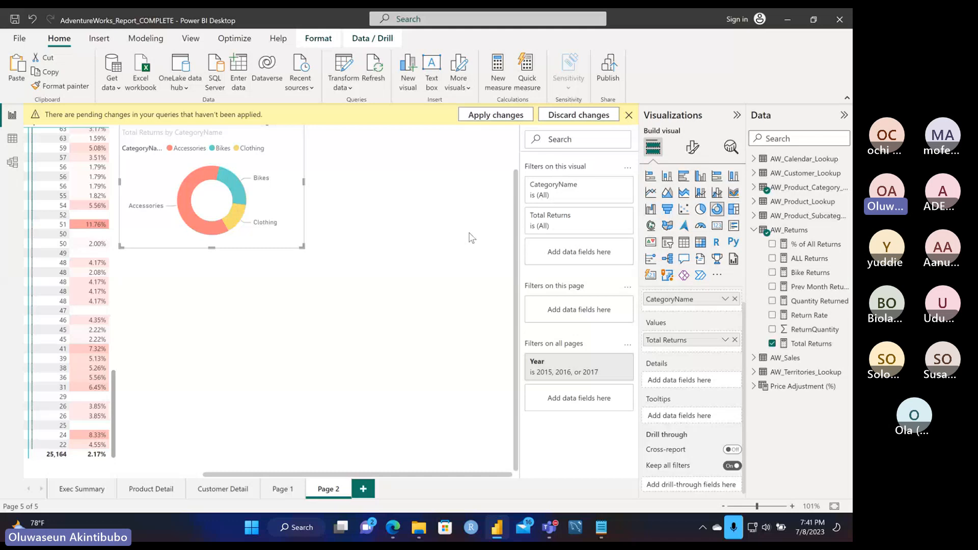
- Set the title text color of the Total Returns by CategoryName donut chart to black
{"action": "scroll", "coordinate": [471, 238], "scroll_direction": "up", "scroll_amount": 1}
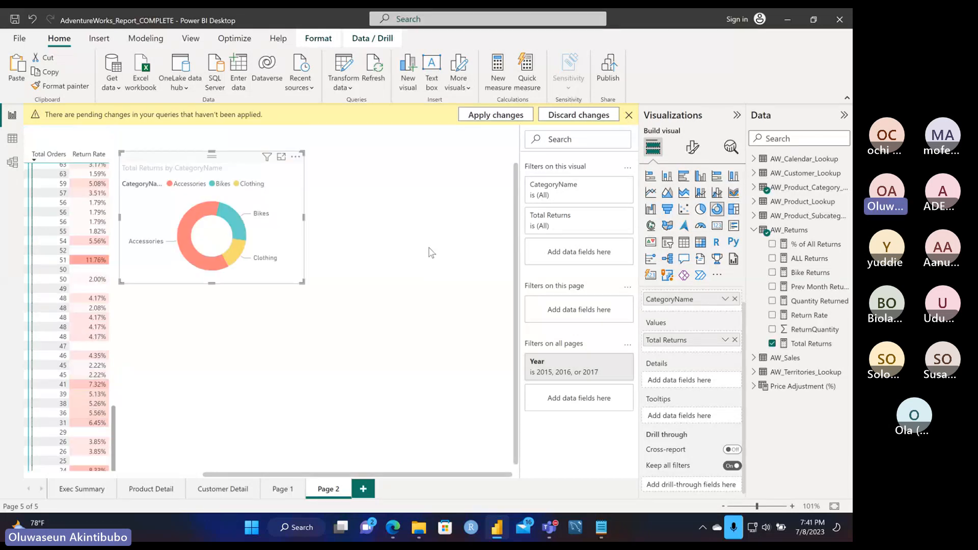
{"action": "scroll", "coordinate": [432, 253], "scroll_direction": "down", "scroll_amount": 2}
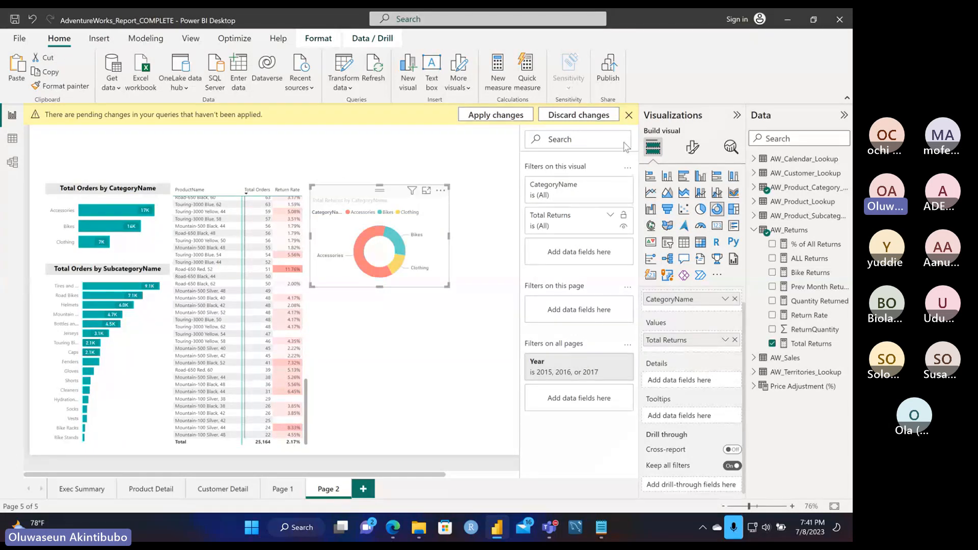
{"action": "left_click", "coordinate": [693, 147]}
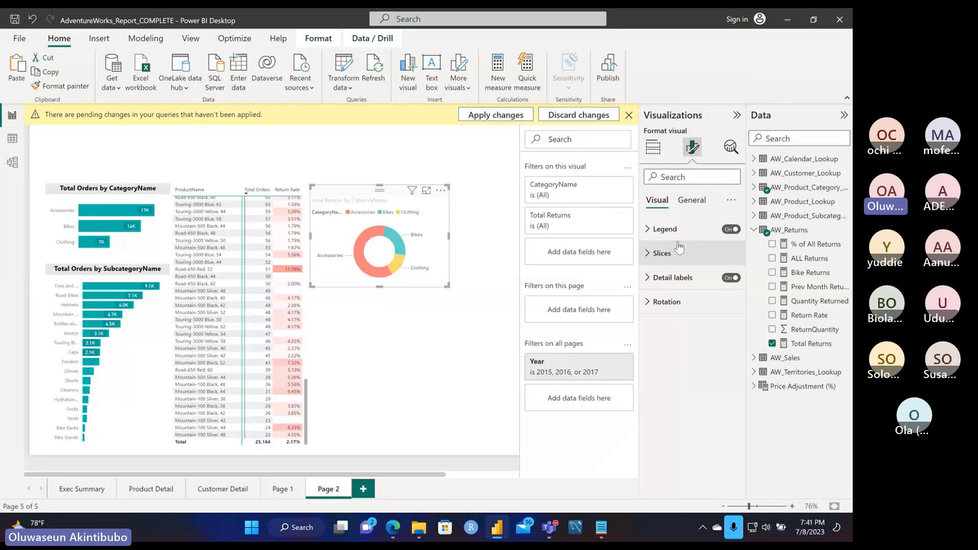
{"action": "left_click", "coordinate": [691, 200]}
{"action": "left_click", "coordinate": [661, 253]}
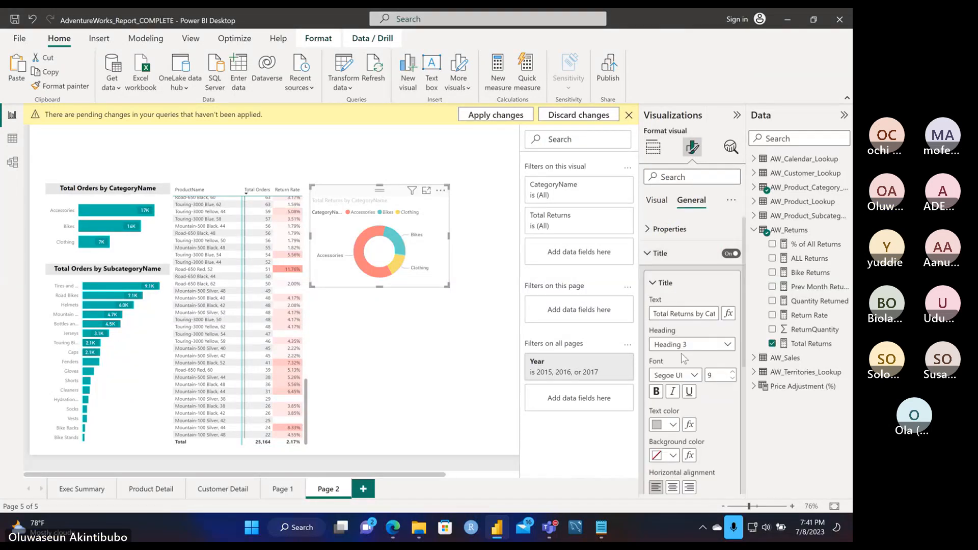
{"action": "left_click", "coordinate": [661, 422]}
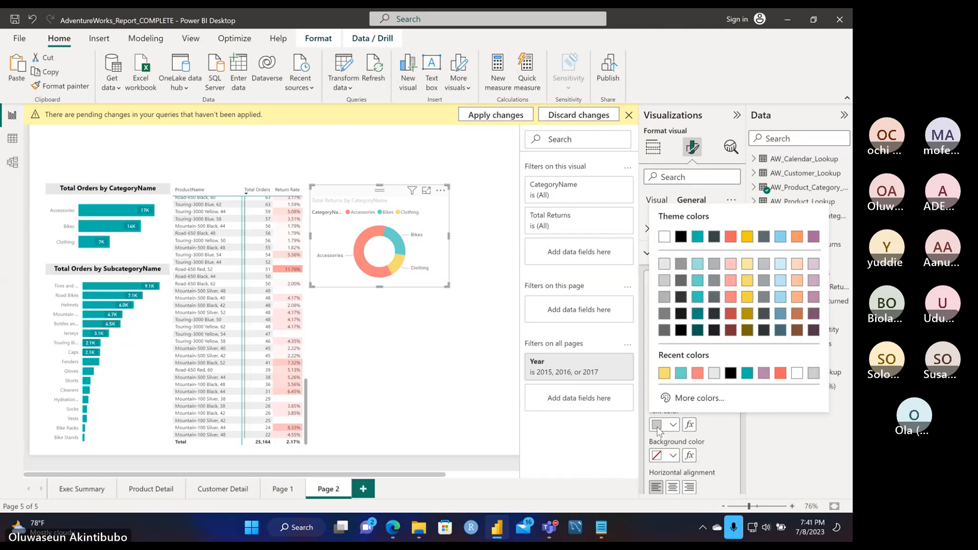
{"action": "left_click", "coordinate": [733, 375]}
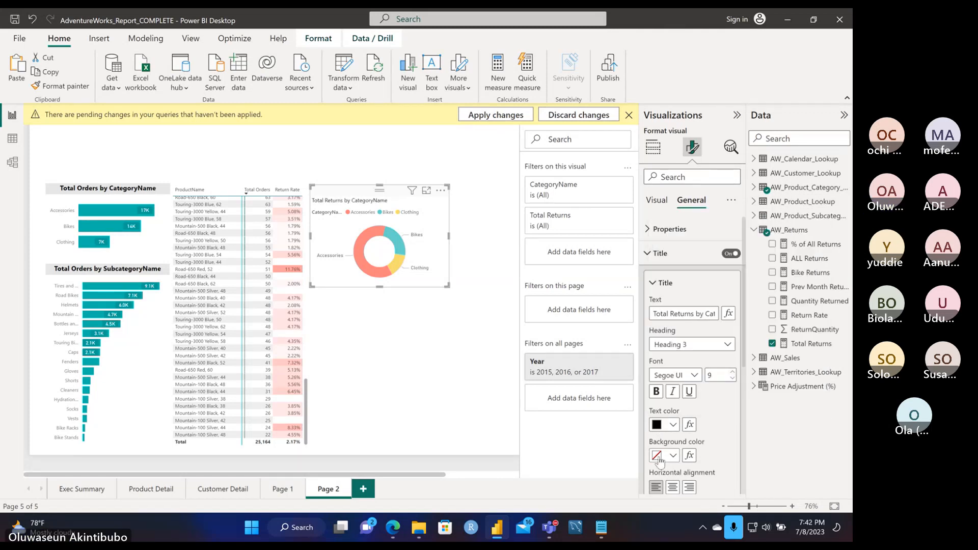
- Set the donut chart title's background color to White, 10% darker, after trying a darker gray shade
{"action": "left_click", "coordinate": [660, 456]}
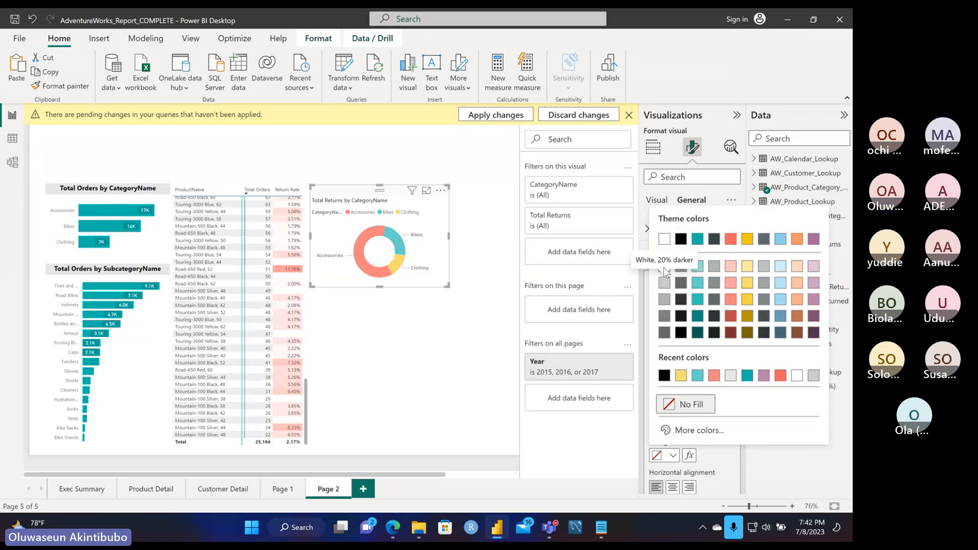
{"action": "left_click", "coordinate": [665, 270]}
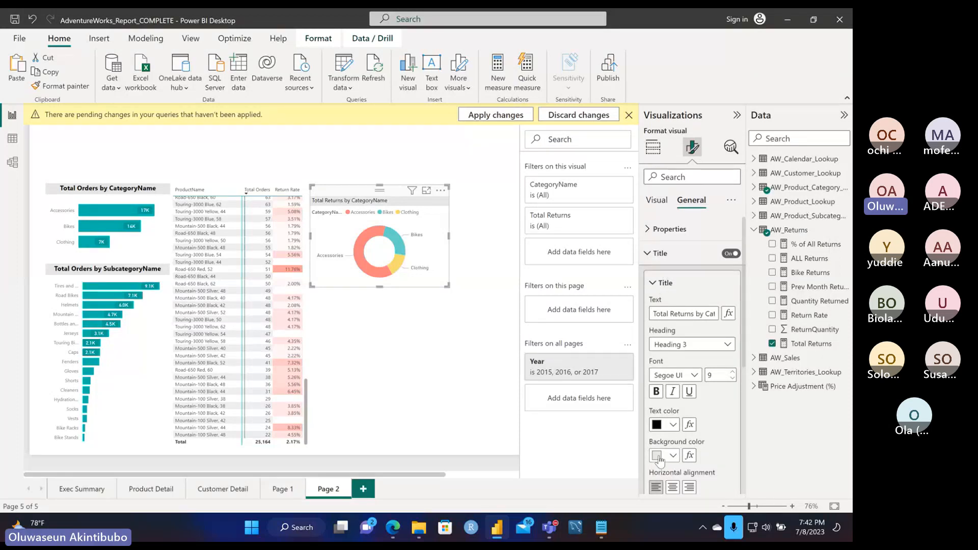
{"action": "left_click", "coordinate": [658, 456]}
{"action": "left_click", "coordinate": [666, 282]}
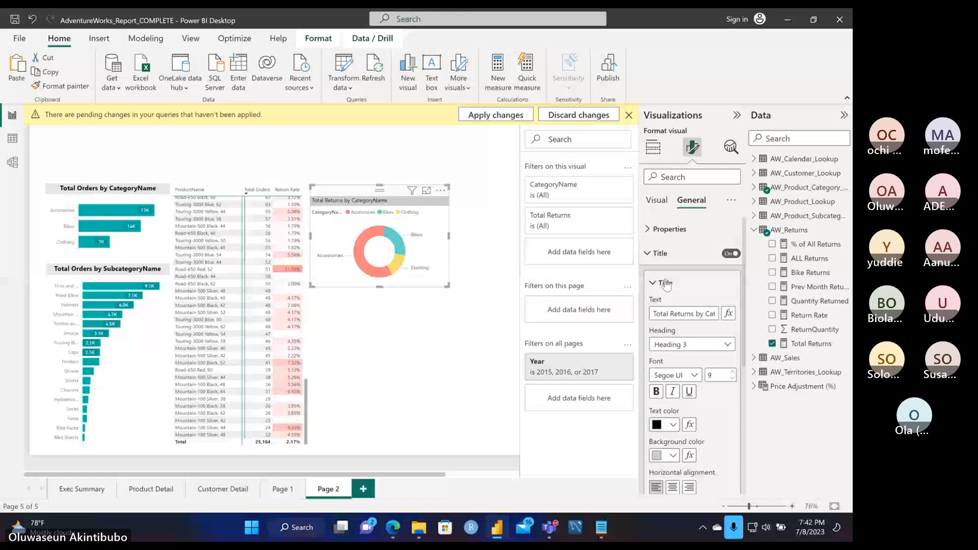
{"action": "left_click", "coordinate": [658, 456]}
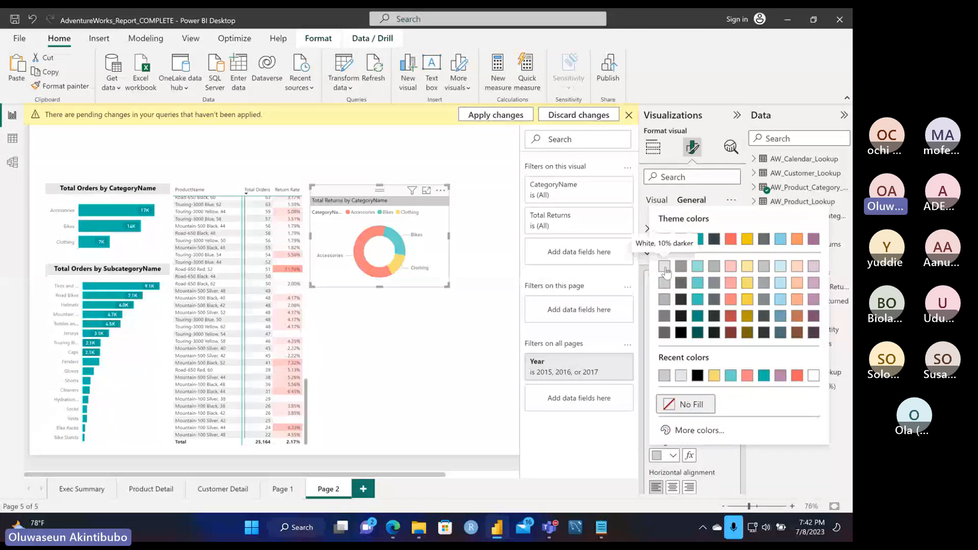
{"action": "left_click", "coordinate": [665, 239]}
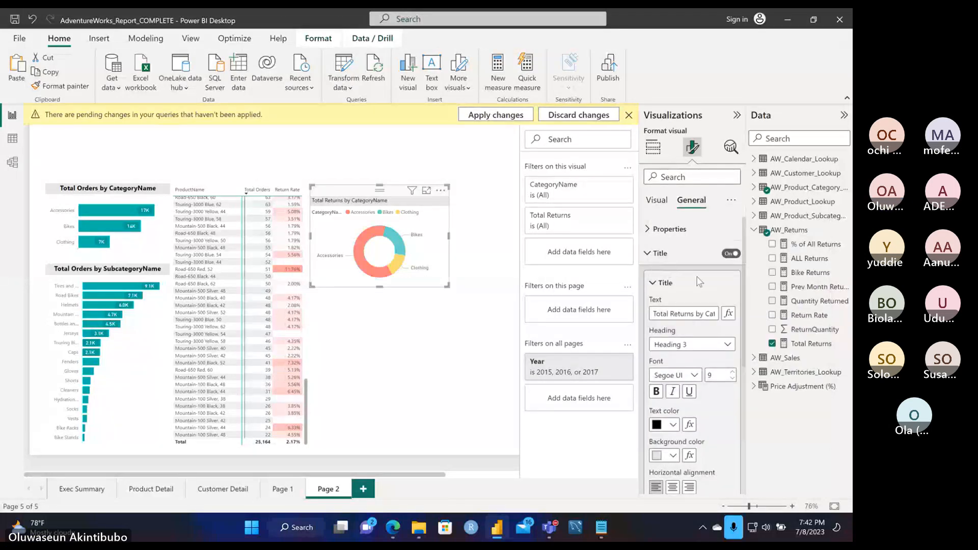
- Make the donut chart's title bold, set its font size to 10 and center it horizontally
{"action": "left_click", "coordinate": [657, 393]}
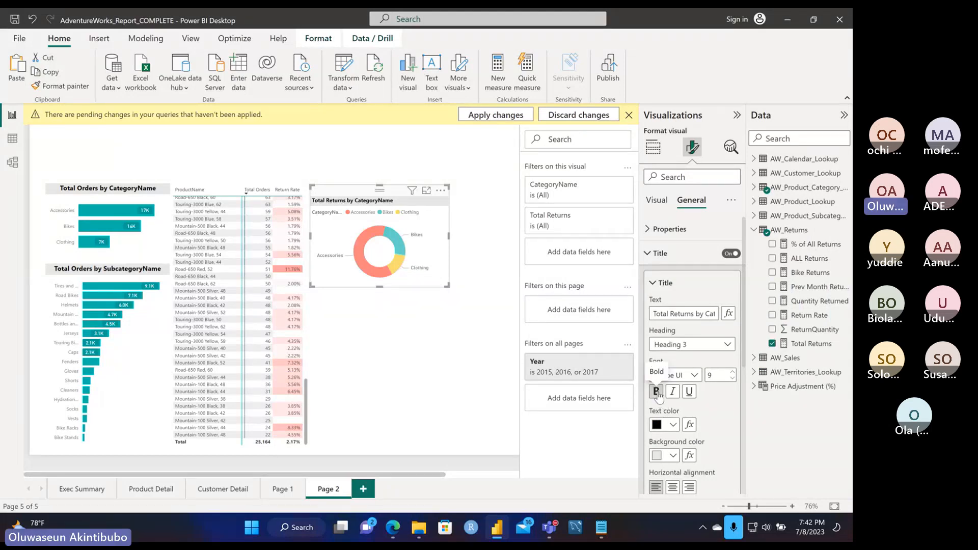
{"action": "left_click", "coordinate": [733, 373]}
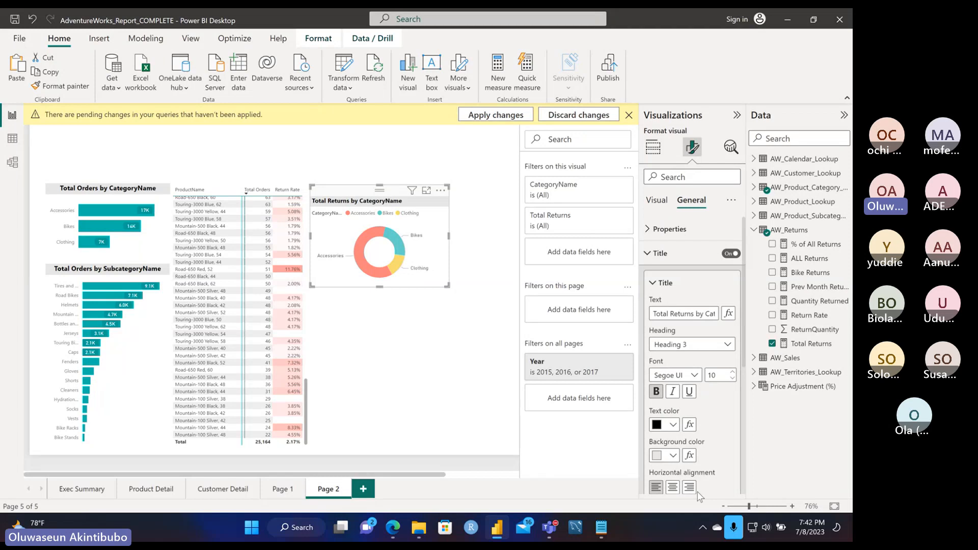
{"action": "left_click", "coordinate": [672, 489]}
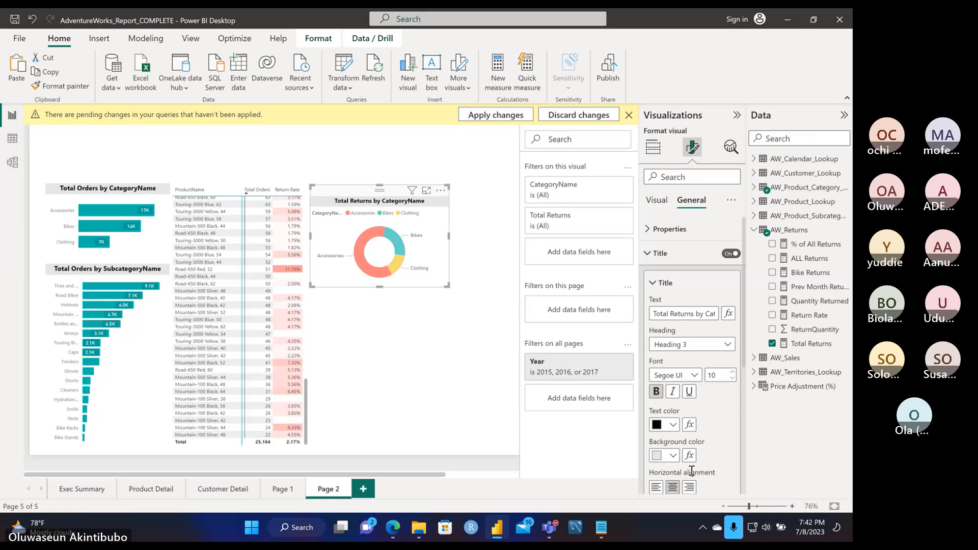
- Turn on the donut chart's background effect and fill it with a light orange theme shade
{"action": "scroll", "coordinate": [717, 438], "scroll_direction": "down", "scroll_amount": 1}
{"action": "scroll", "coordinate": [717, 438], "scroll_direction": "down", "scroll_amount": 5}
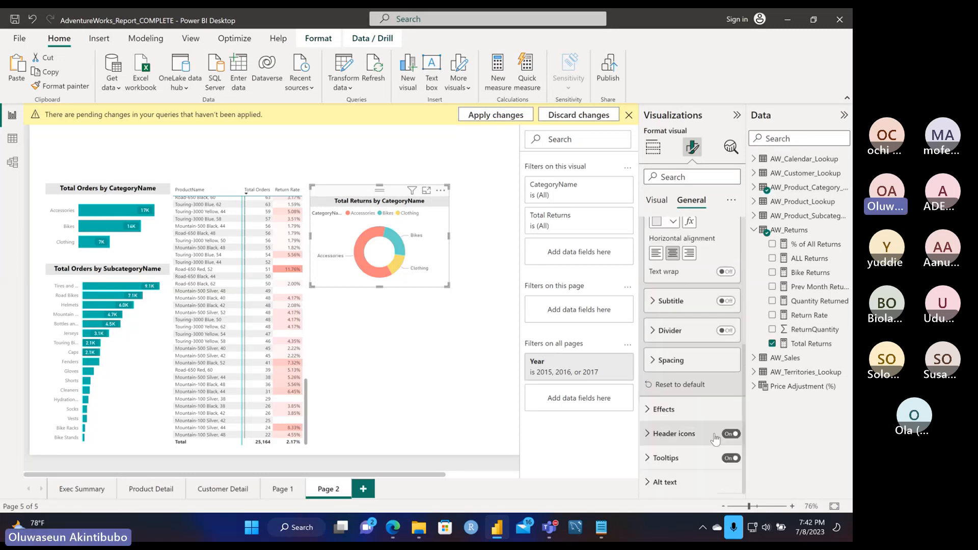
{"action": "scroll", "coordinate": [716, 439], "scroll_direction": "up", "scroll_amount": 5}
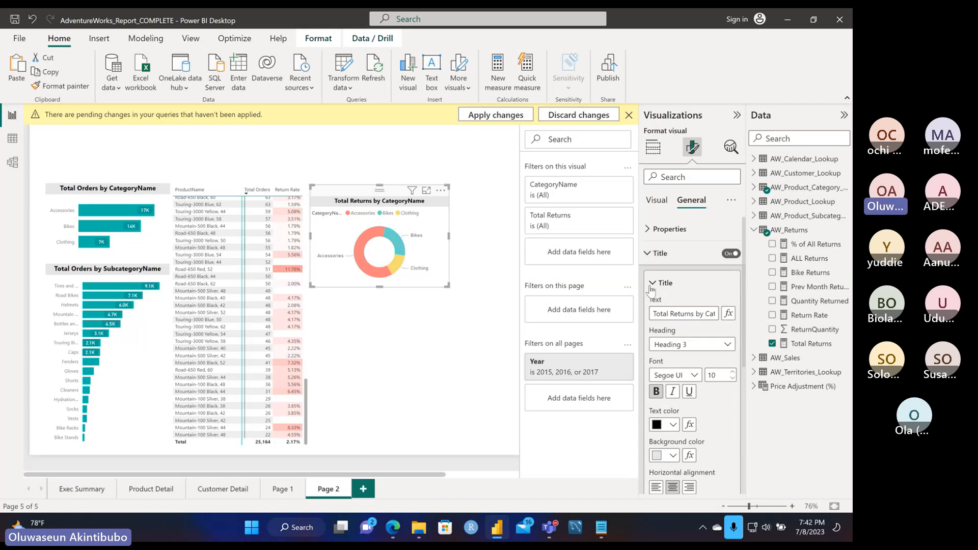
{"action": "left_click", "coordinate": [652, 285]}
{"action": "scroll", "coordinate": [672, 386], "scroll_direction": "down", "scroll_amount": 1}
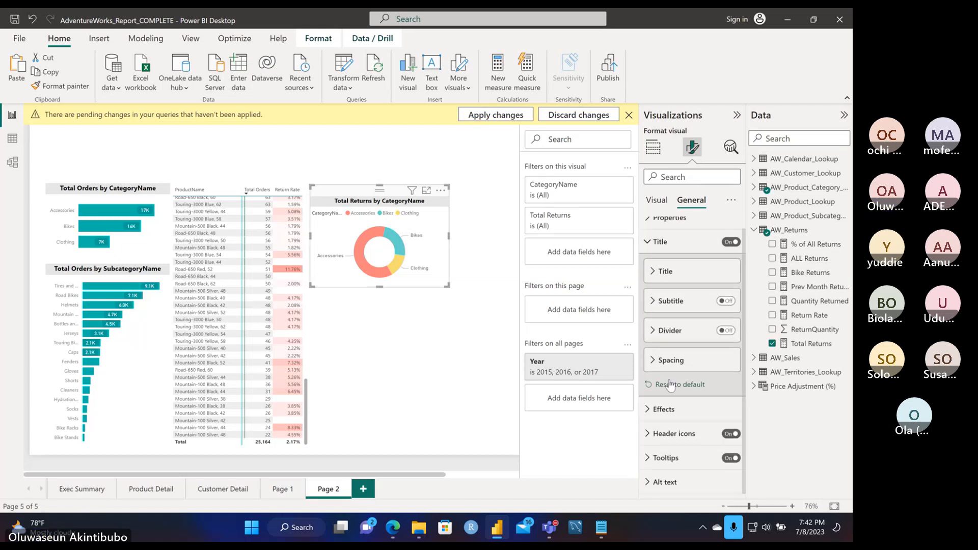
{"action": "left_click", "coordinate": [651, 410]}
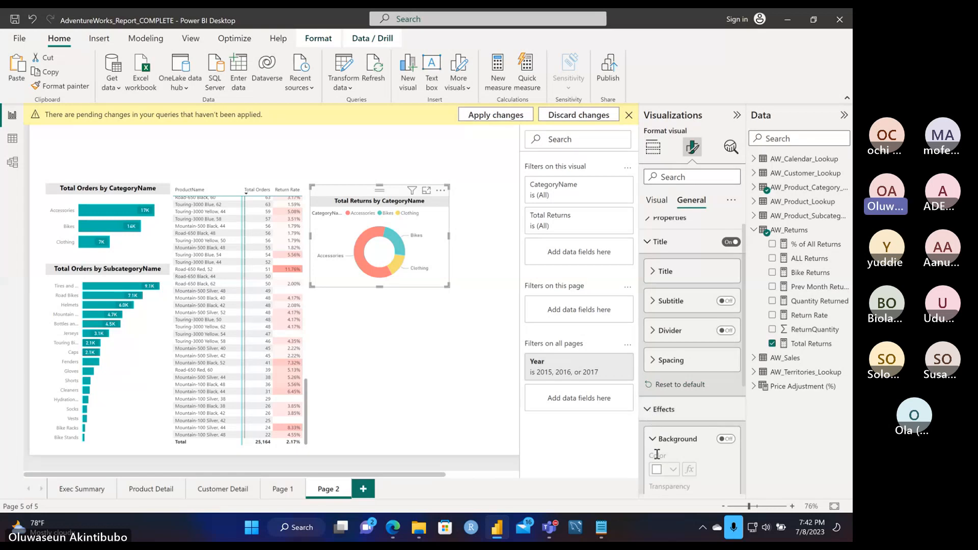
{"action": "scroll", "coordinate": [657, 455], "scroll_direction": "down", "scroll_amount": 3}
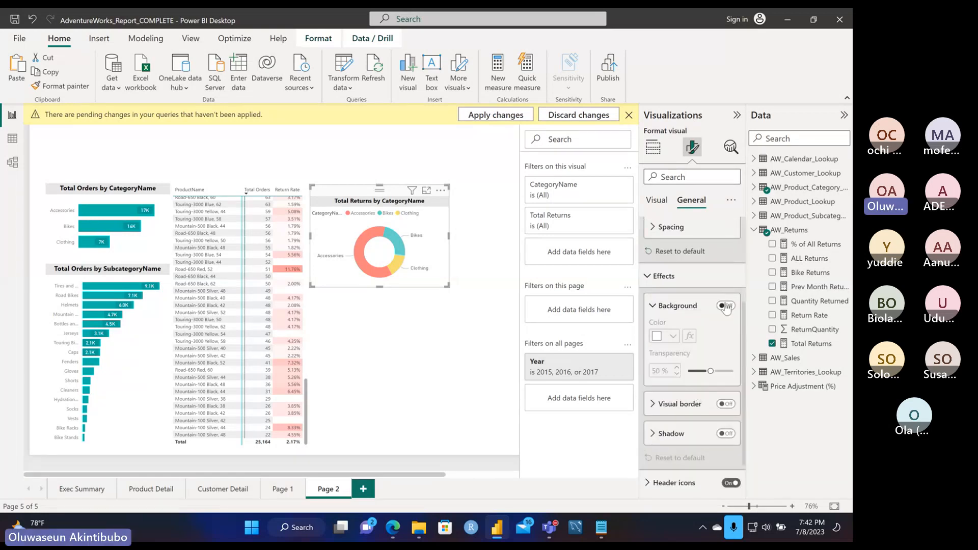
{"action": "left_click", "coordinate": [725, 306]}
{"action": "left_click", "coordinate": [674, 337]}
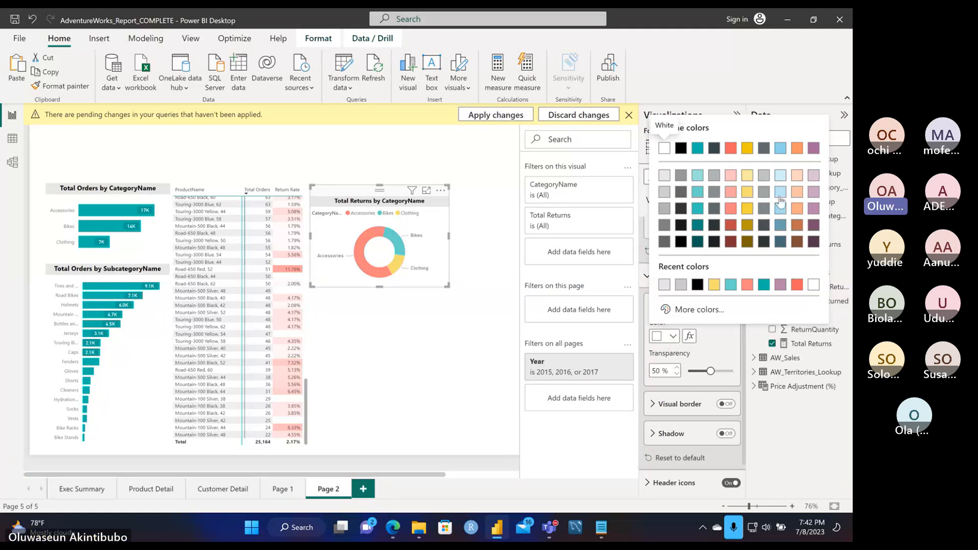
{"action": "left_click", "coordinate": [797, 191]}
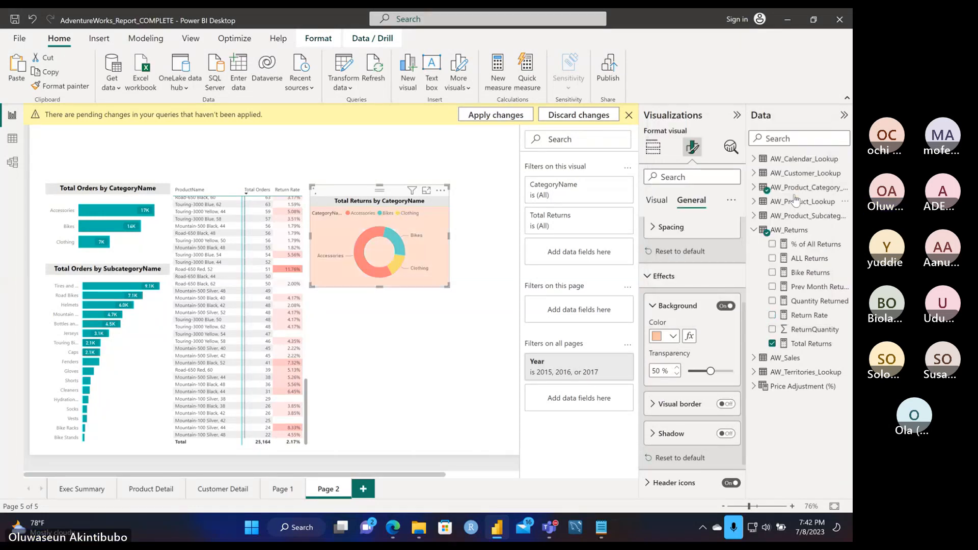
- Change the donut chart's background to the lightest blue theme shade and set its transparency to 72%
{"action": "left_click", "coordinate": [673, 337]}
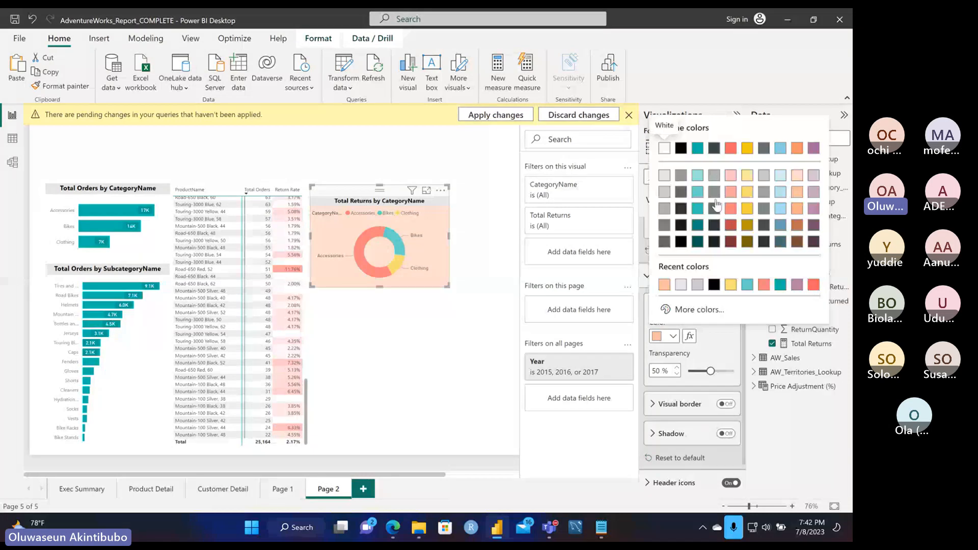
{"action": "left_click", "coordinate": [781, 176]}
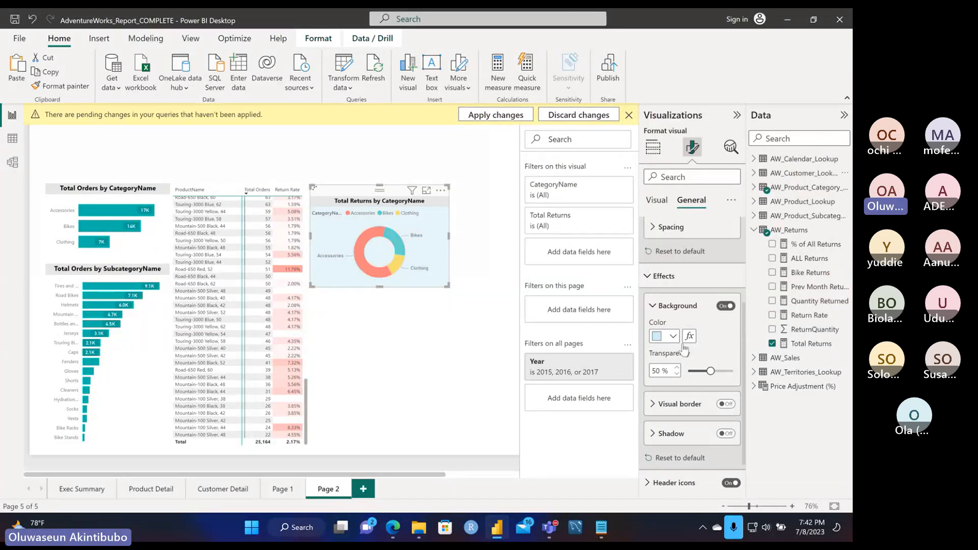
{"action": "left_click_drag", "start_coordinate": [710, 371], "coordinate": [720, 370]}
{"action": "left_click", "coordinate": [478, 333]}
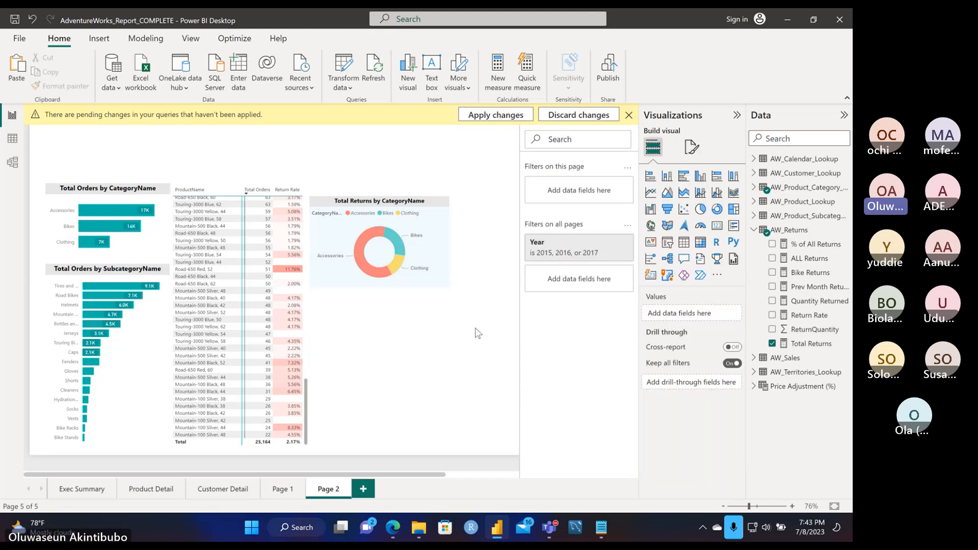
- Change the donut chart's background color to a light teal theme shade and deselect the chart
{"action": "left_click", "coordinate": [445, 252]}
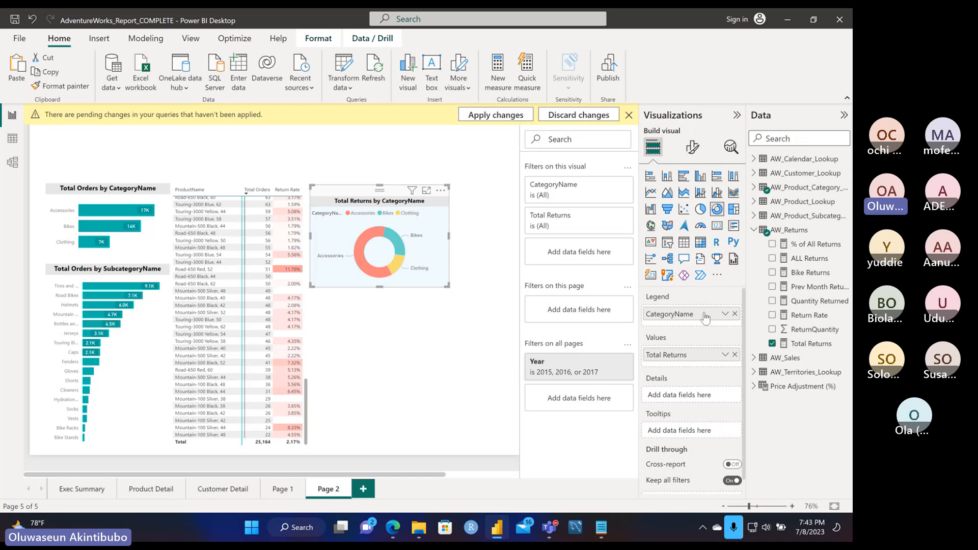
{"action": "left_click", "coordinate": [693, 148]}
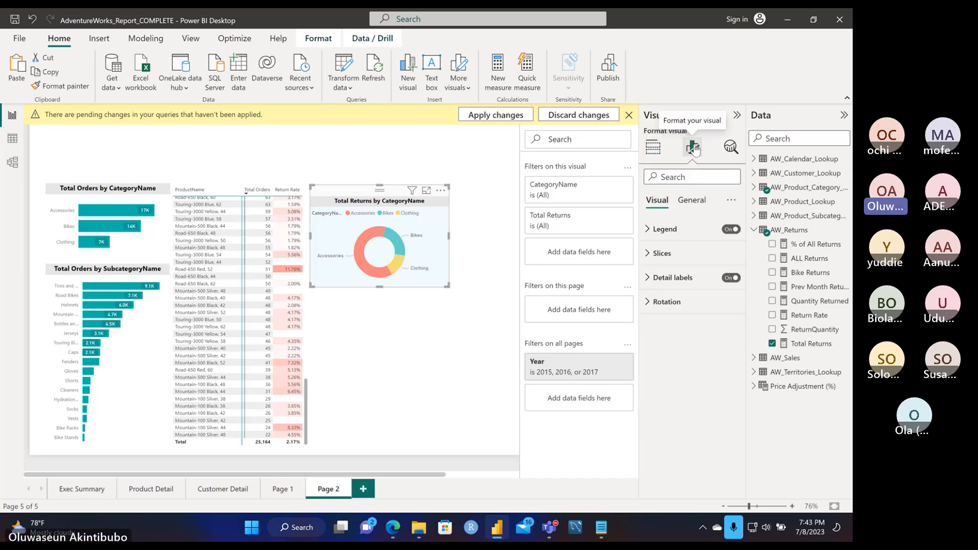
{"action": "left_click", "coordinate": [686, 203]}
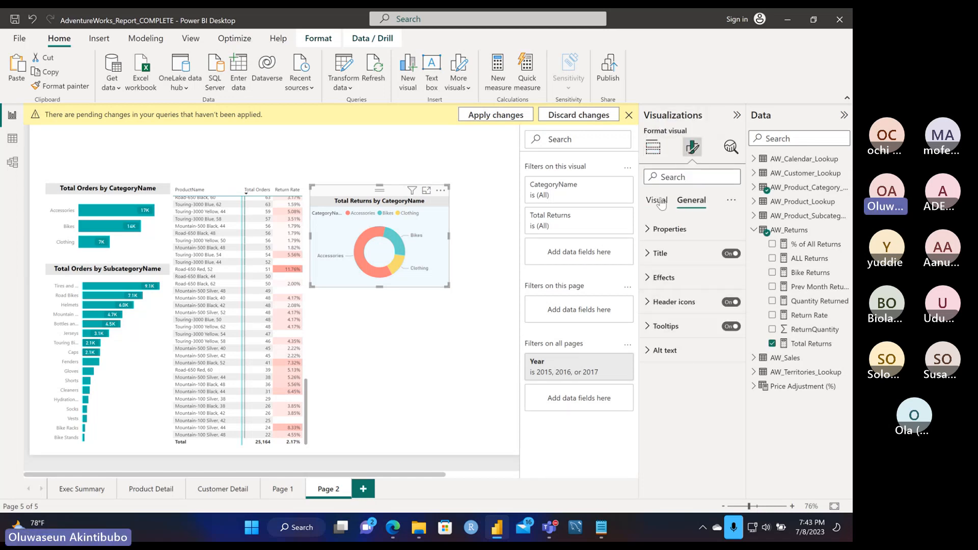
{"action": "left_click", "coordinate": [657, 200]}
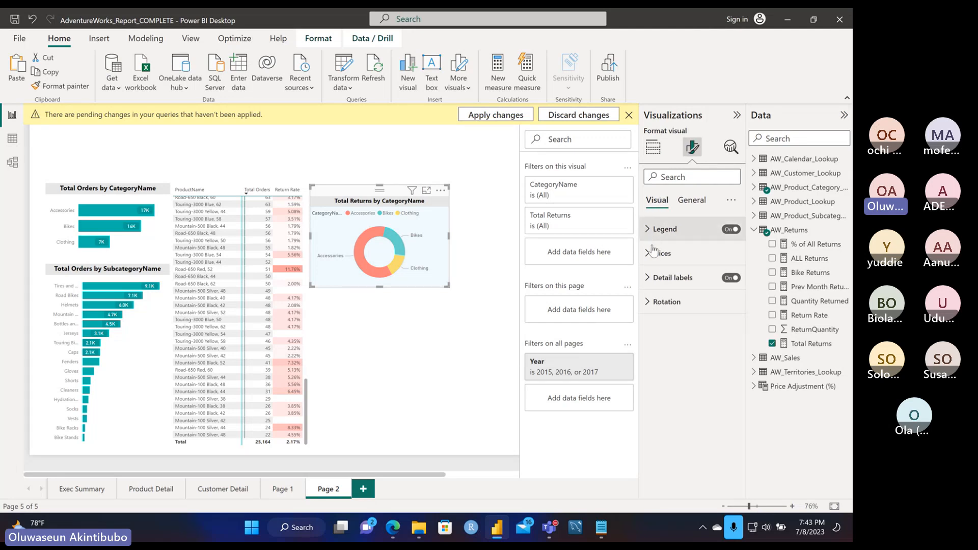
{"action": "left_click", "coordinate": [692, 203]}
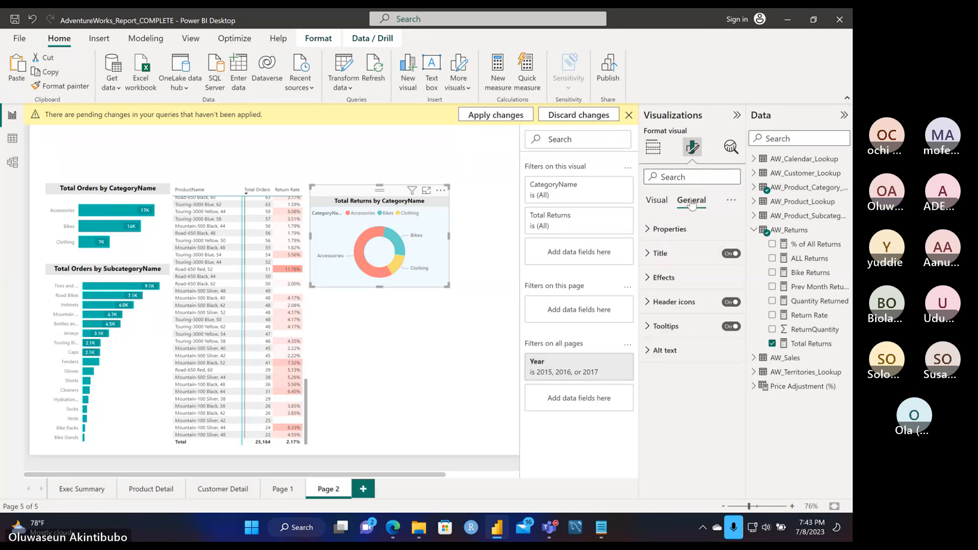
{"action": "left_click", "coordinate": [662, 278]}
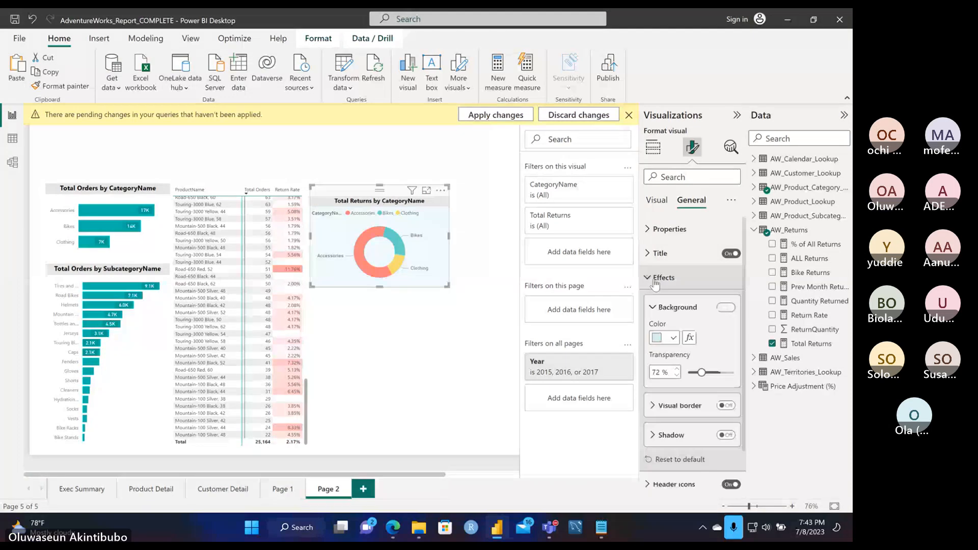
{"action": "left_click", "coordinate": [672, 337]}
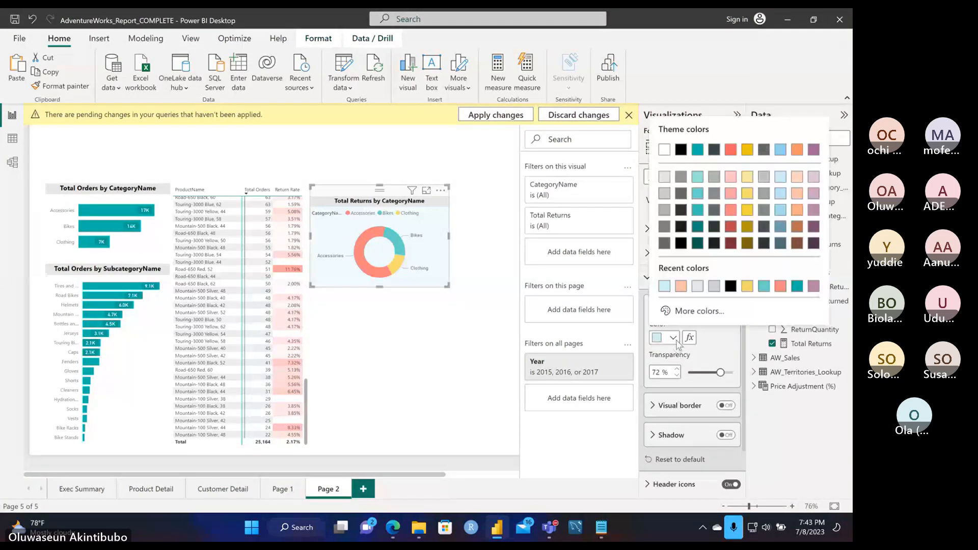
{"action": "left_click", "coordinate": [698, 193]}
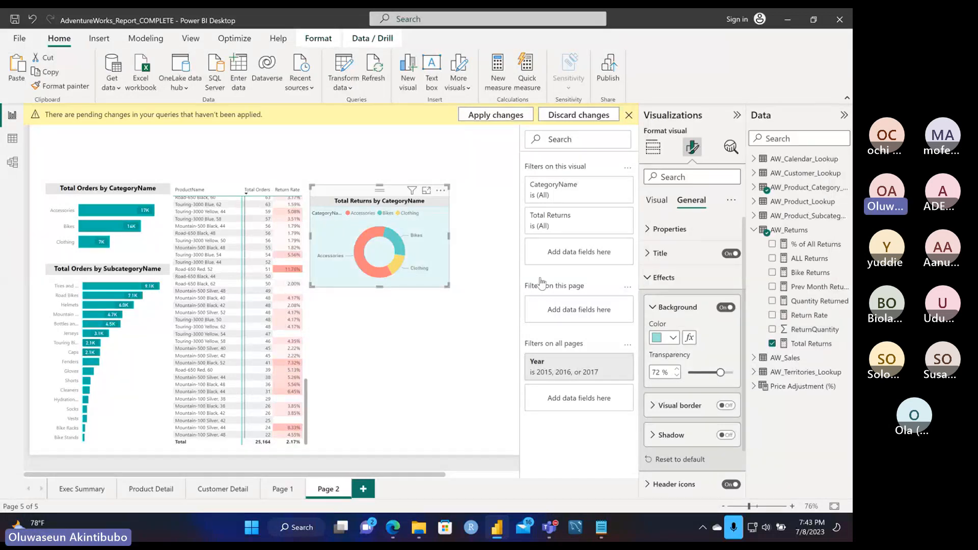
{"action": "left_click", "coordinate": [489, 308]}
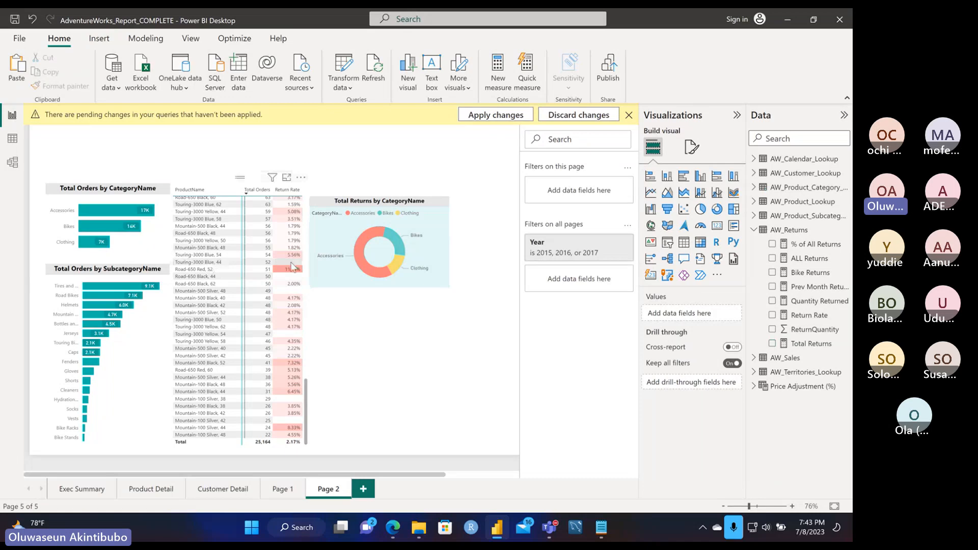
- Move the donut chart up so its title lines up with the Total Orders by CategoryName chart's title
{"action": "scroll", "coordinate": [293, 266], "scroll_direction": "up", "scroll_amount": 15}
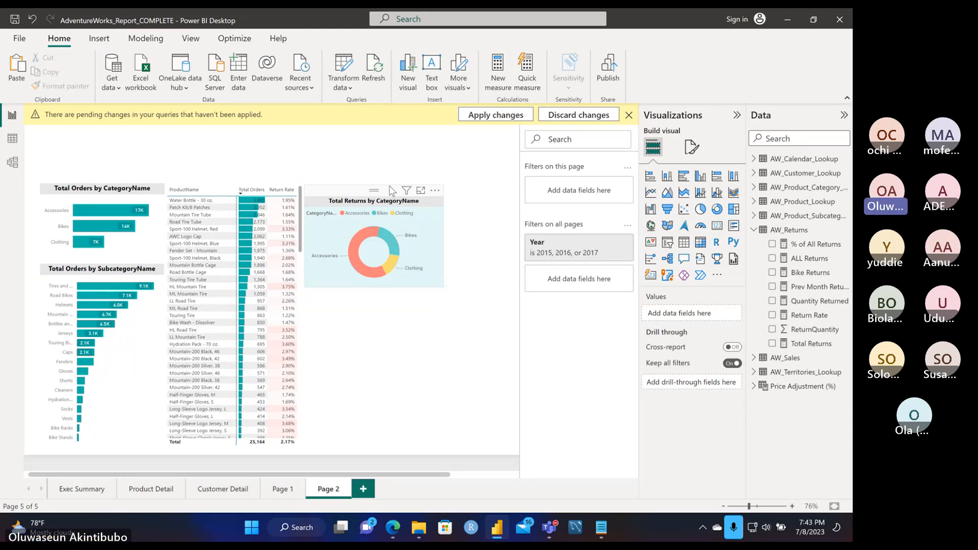
{"action": "left_click_drag", "start_coordinate": [392, 190], "coordinate": [391, 177]}
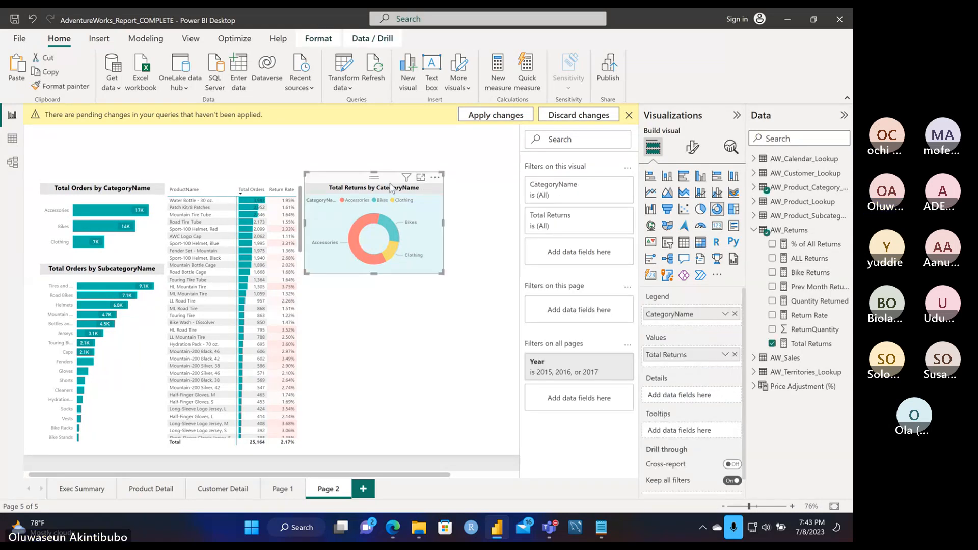
- Add an empty slicer to Page 2 and place it below the Total Returns by CategoryName donut chart
{"action": "left_click", "coordinate": [429, 295]}
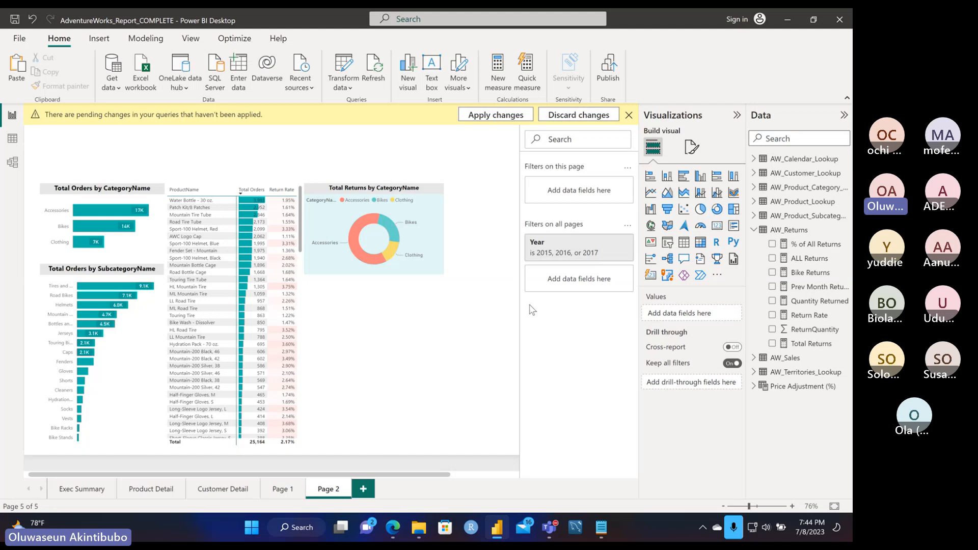
{"action": "left_click", "coordinate": [667, 243]}
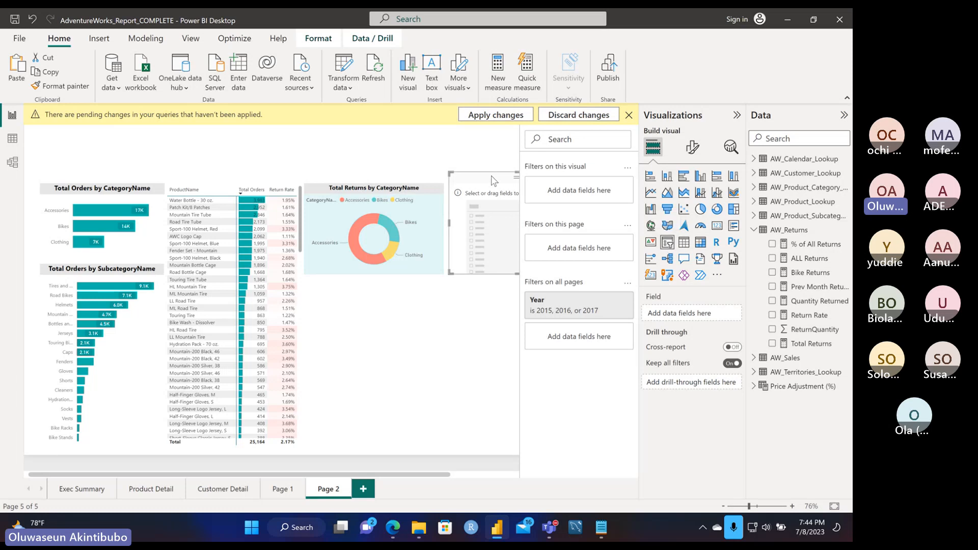
{"action": "left_click_drag", "start_coordinate": [493, 180], "coordinate": [363, 289]}
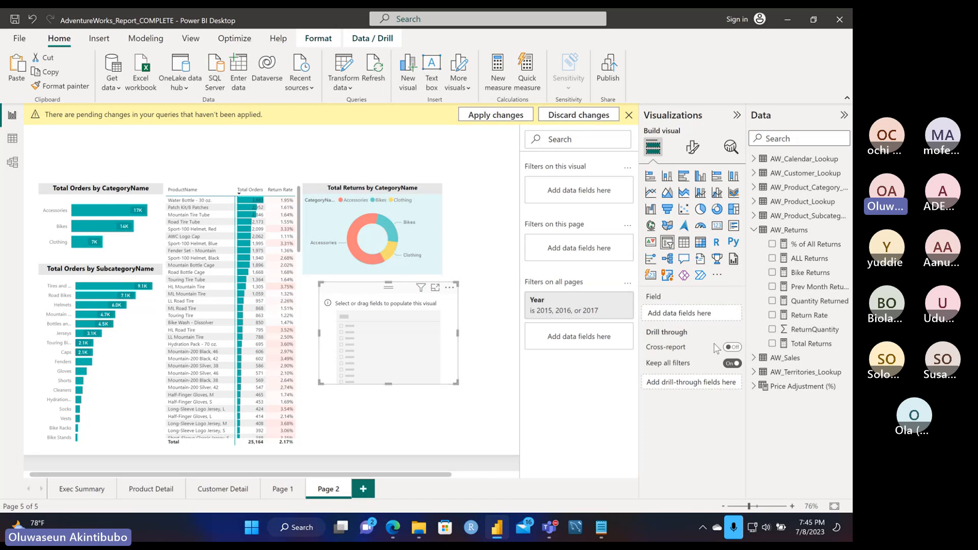
- Assign the Country field from AW_Territories_Lookup to the new slicer
{"action": "left_click", "coordinate": [754, 231]}
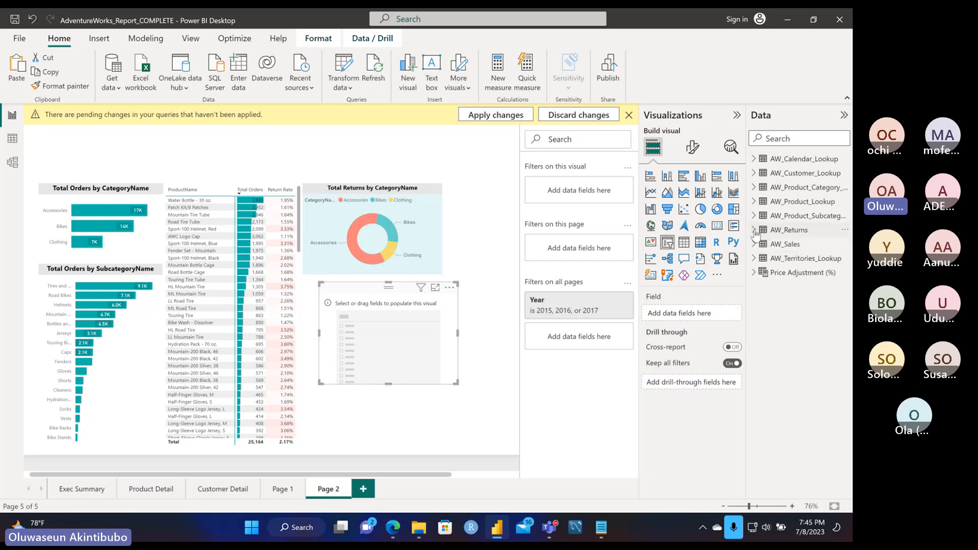
{"action": "left_click", "coordinate": [755, 258]}
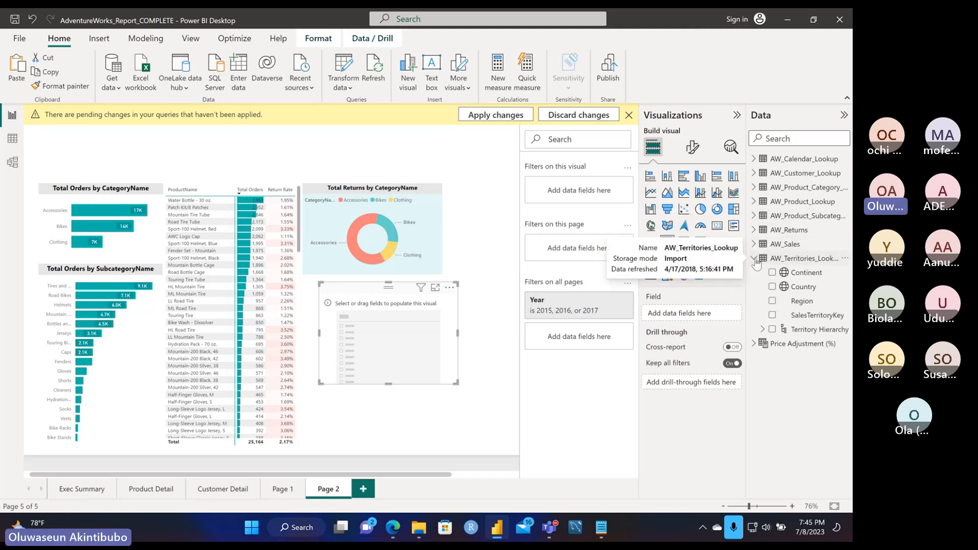
{"action": "left_click", "coordinate": [794, 290]}
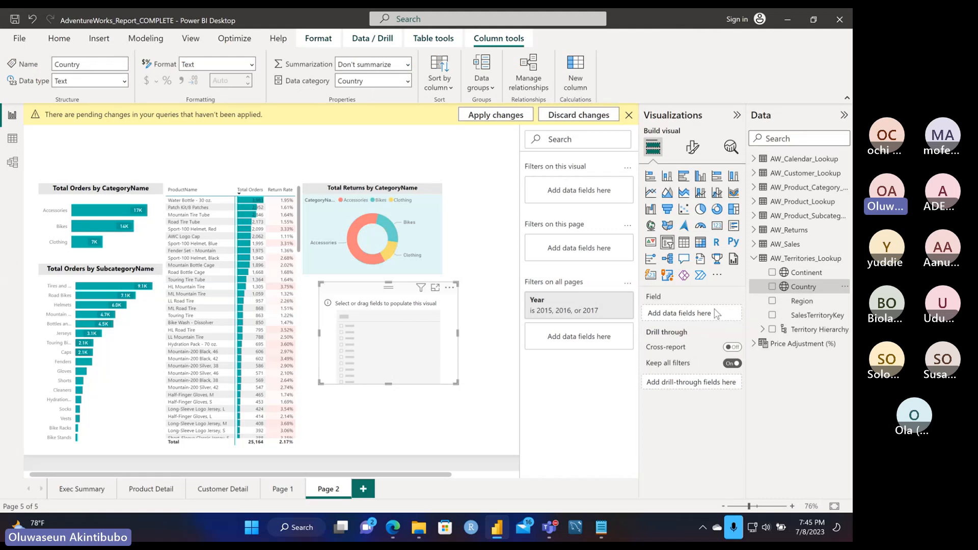
{"action": "left_click_drag", "start_coordinate": [786, 294], "coordinate": [699, 316]}
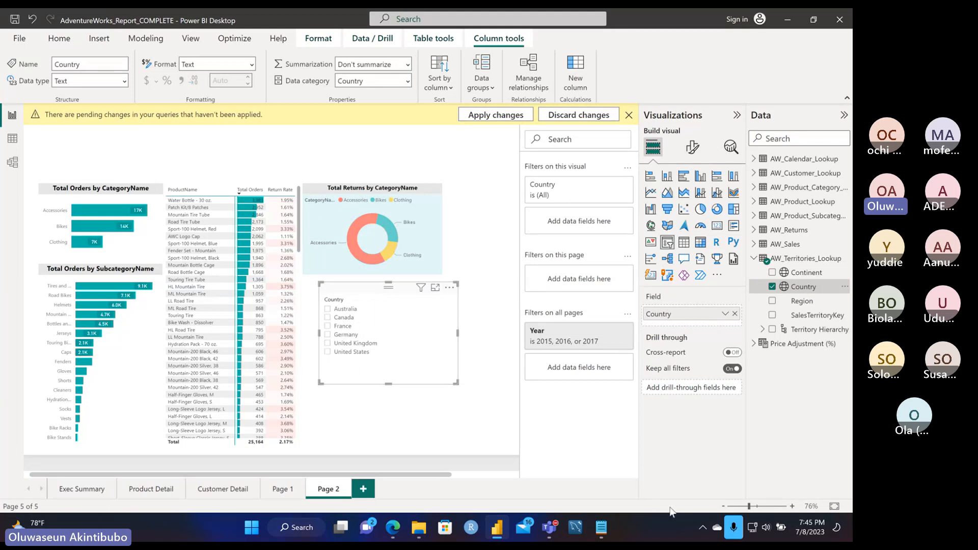
- Try filtering the page by Australia and France with the Country slicer, and clear the selection
{"action": "left_click", "coordinate": [758, 507]}
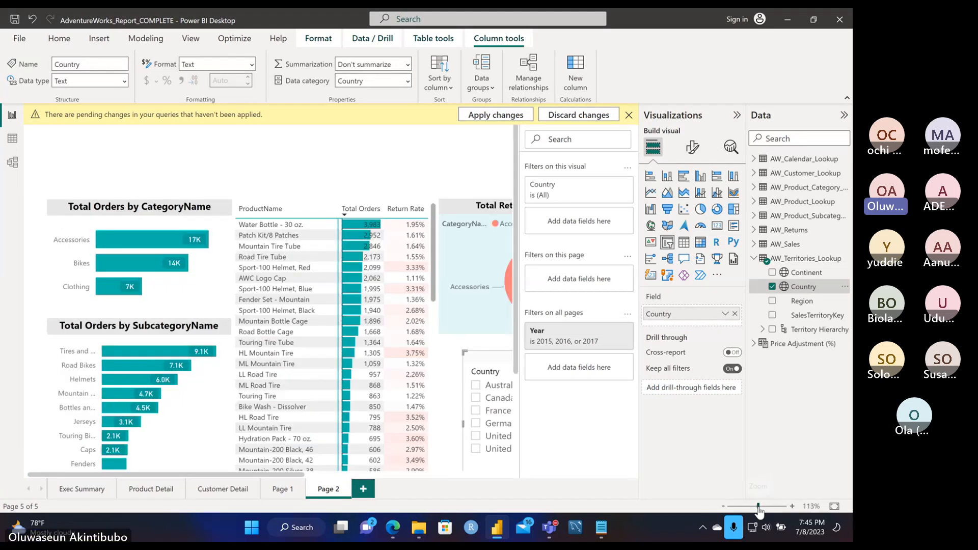
{"action": "scroll", "coordinate": [389, 344], "scroll_direction": "right", "scroll_amount": 7}
{"action": "scroll", "coordinate": [389, 344], "scroll_direction": "left", "scroll_amount": 6}
{"action": "scroll", "coordinate": [390, 343], "scroll_direction": "down", "scroll_amount": 1}
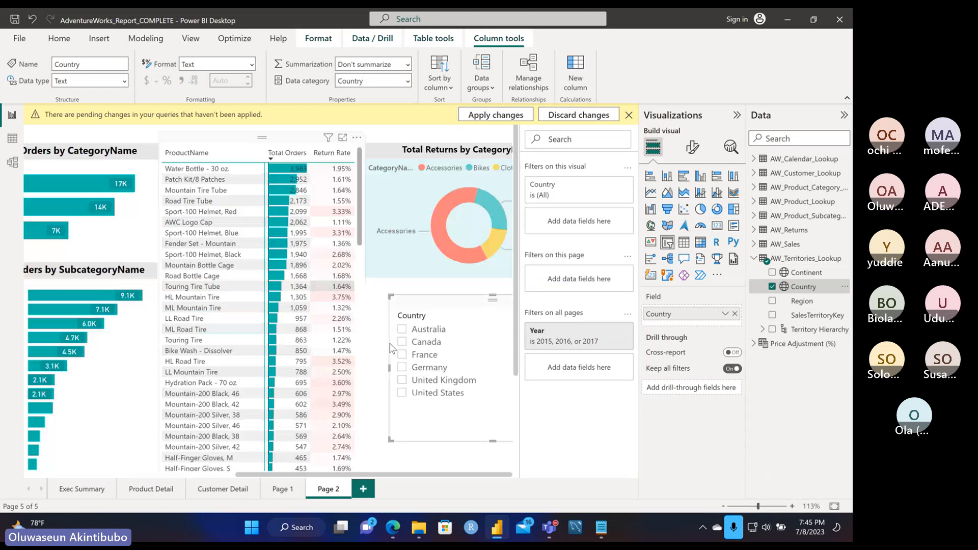
{"action": "scroll", "coordinate": [392, 348], "scroll_direction": "down", "scroll_amount": 2}
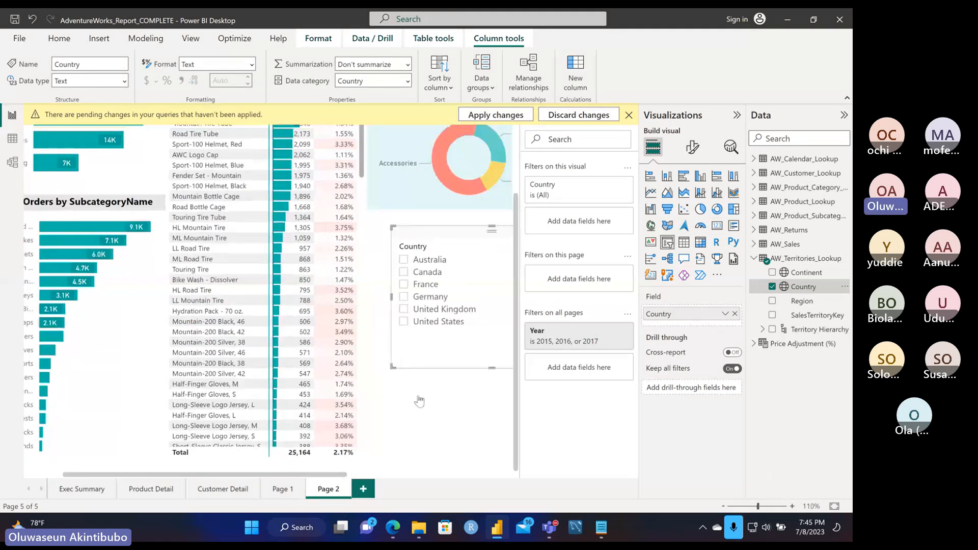
{"action": "scroll", "coordinate": [420, 399], "scroll_direction": "down", "scroll_amount": 1}
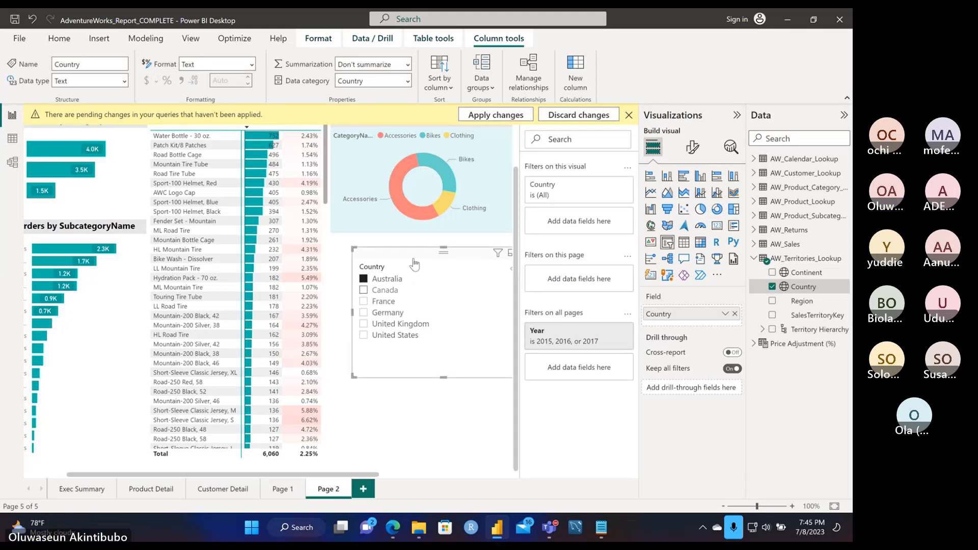
{"action": "scroll", "coordinate": [431, 410], "scroll_direction": "down", "scroll_amount": 3}
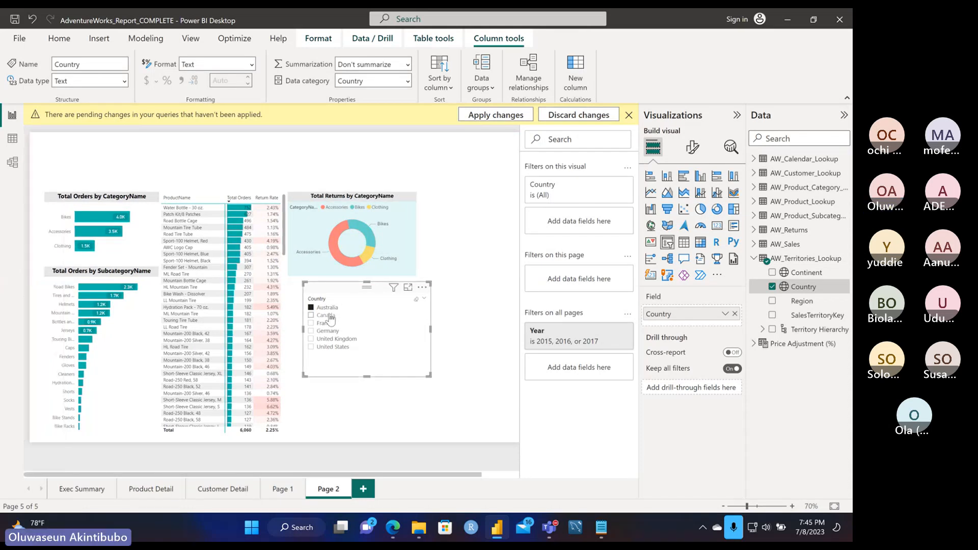
{"action": "left_click", "coordinate": [792, 506]}
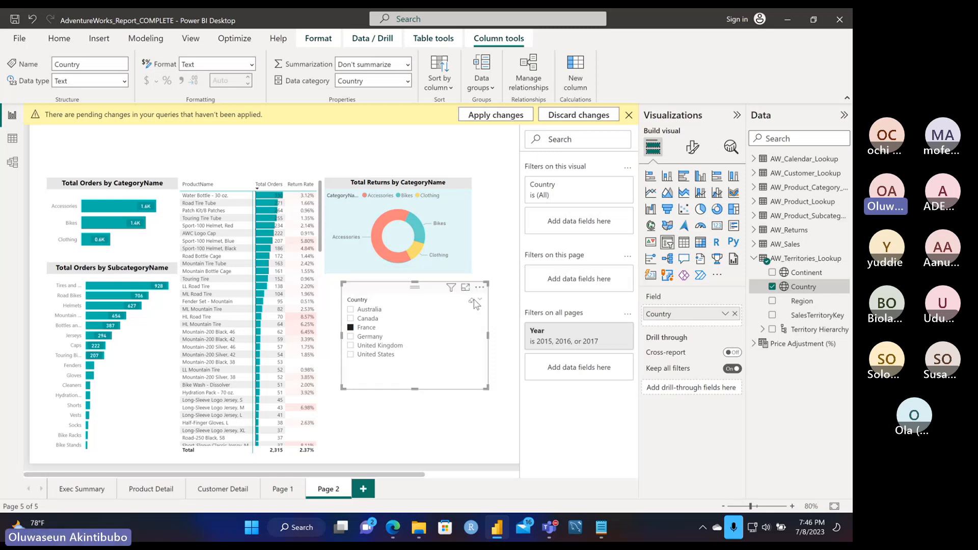
{"action": "left_click", "coordinate": [472, 302]}
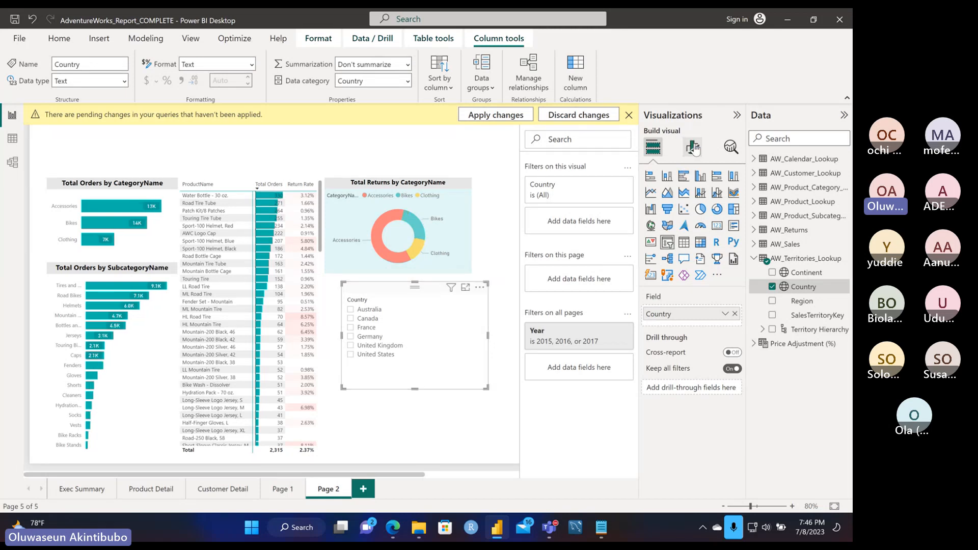
- Change the Country slicer's style to Tile in its slicer settings
{"action": "left_click", "coordinate": [725, 315]}
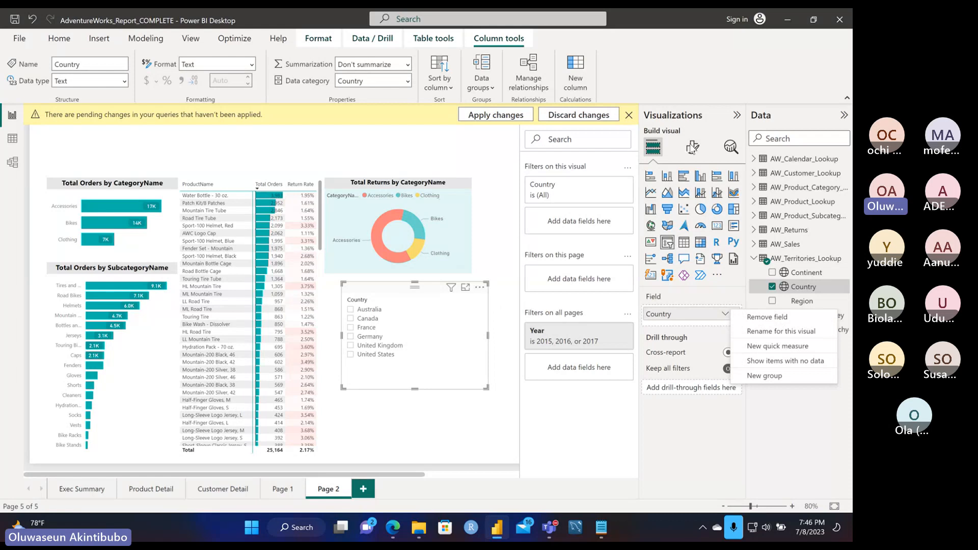
{"action": "left_click", "coordinate": [693, 147]}
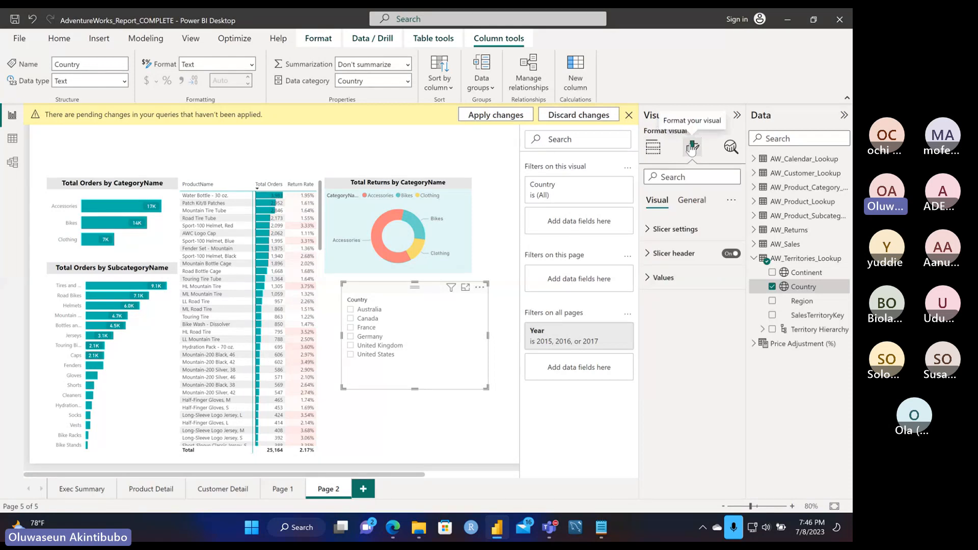
{"action": "left_click", "coordinate": [650, 230]}
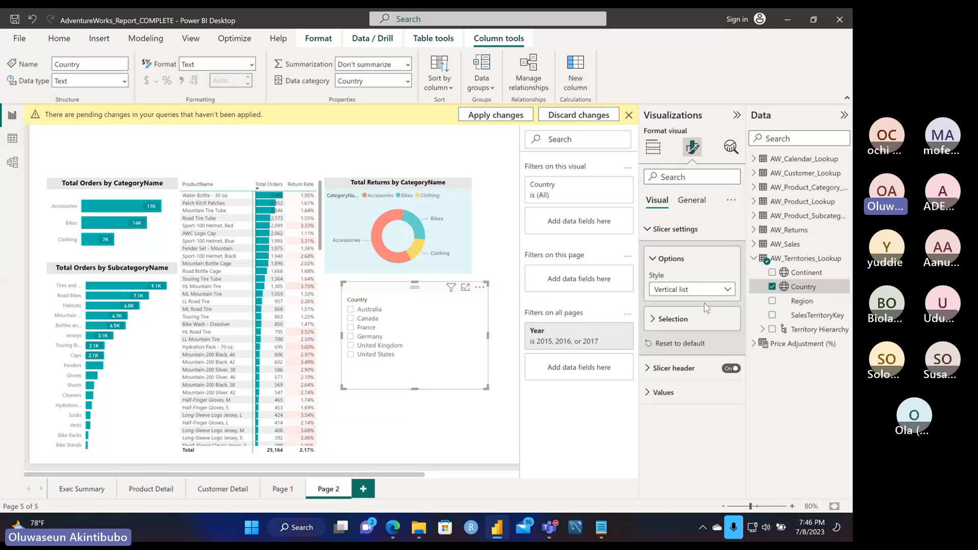
{"action": "left_click", "coordinate": [704, 290]}
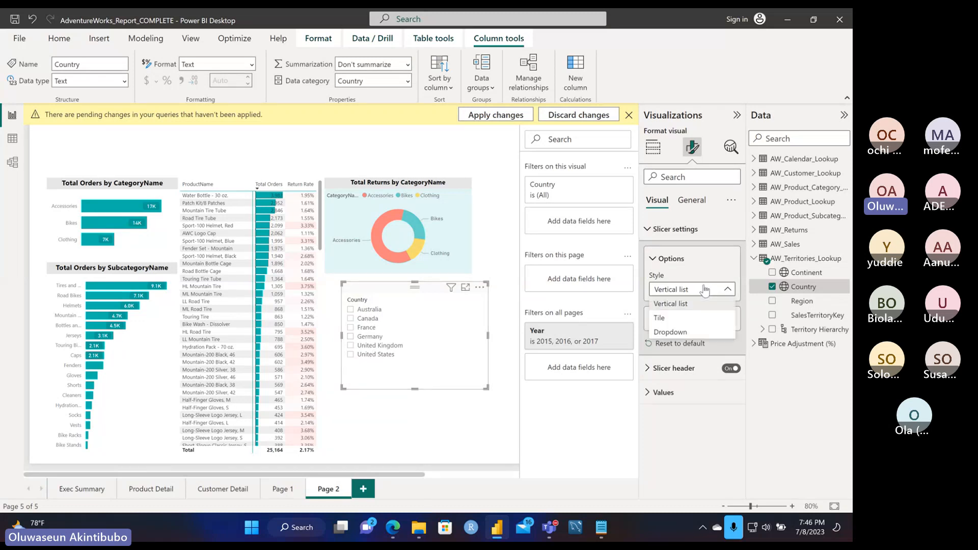
{"action": "left_click", "coordinate": [689, 319]}
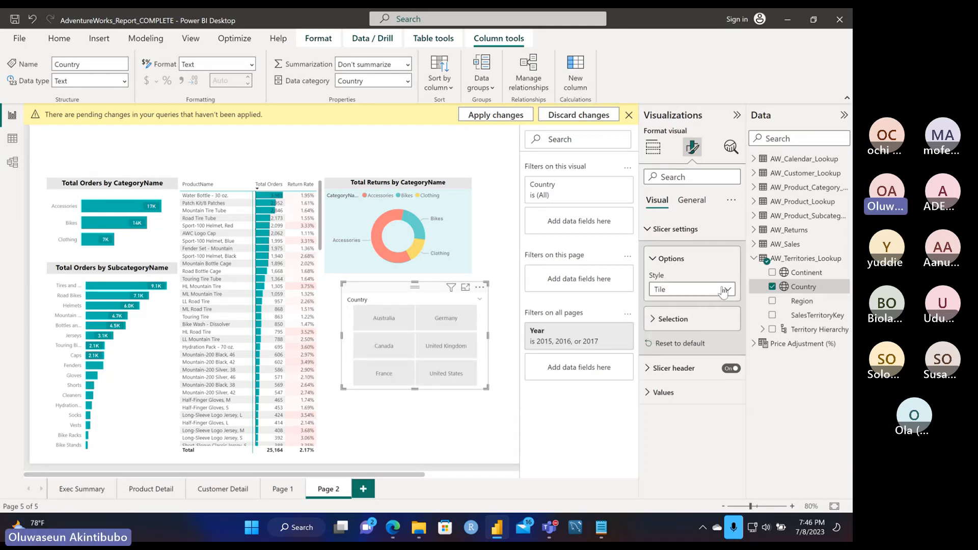
- Set the Country slicer's style to Dropdown, check its country list, and align the slicer with the donut chart's left edge
{"action": "left_click", "coordinate": [723, 291]}
{"action": "left_click", "coordinate": [690, 332]}
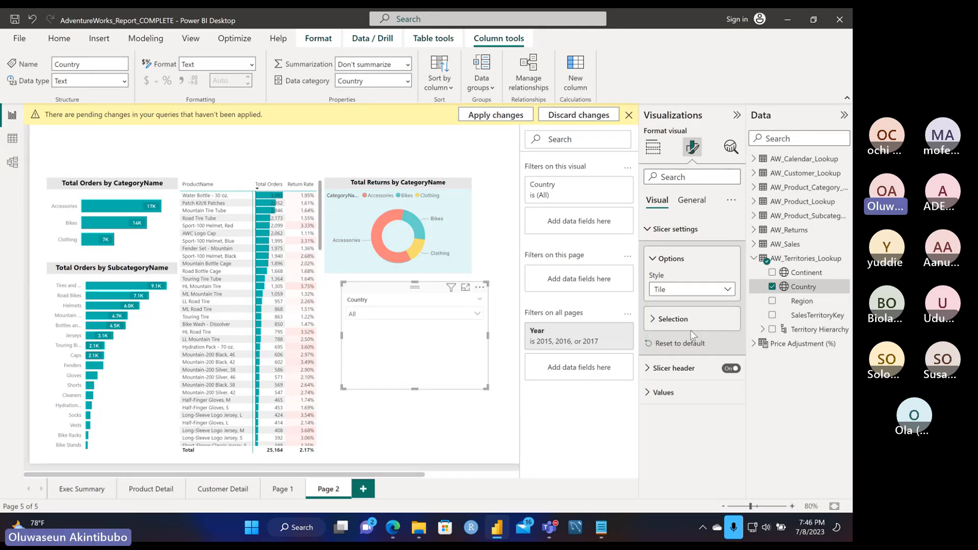
{"action": "left_click", "coordinate": [477, 314]}
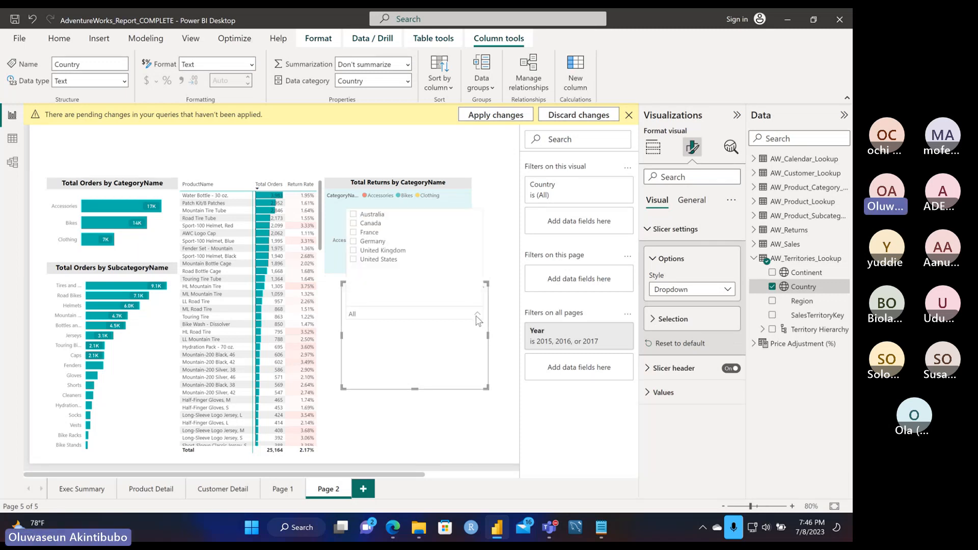
{"action": "left_click", "coordinate": [415, 344]}
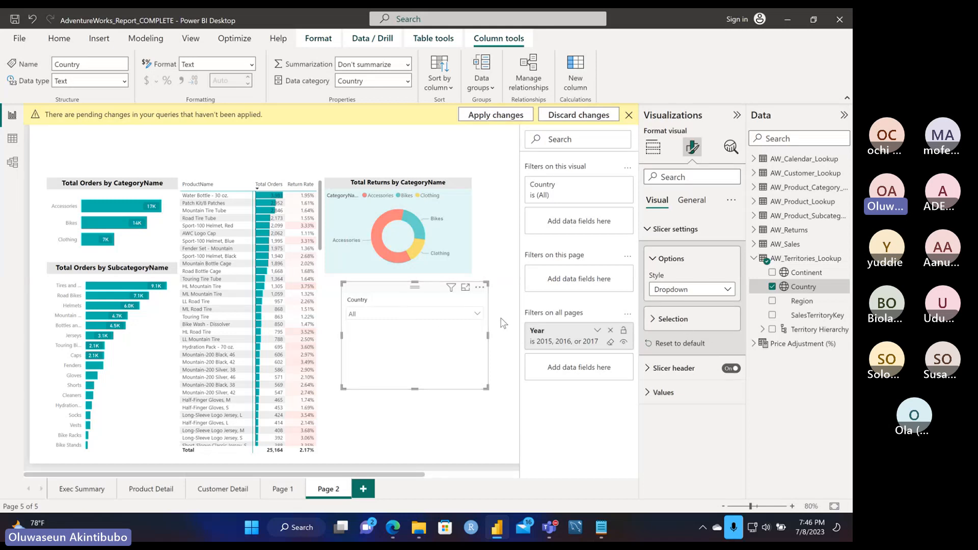
{"action": "left_click", "coordinate": [655, 260]}
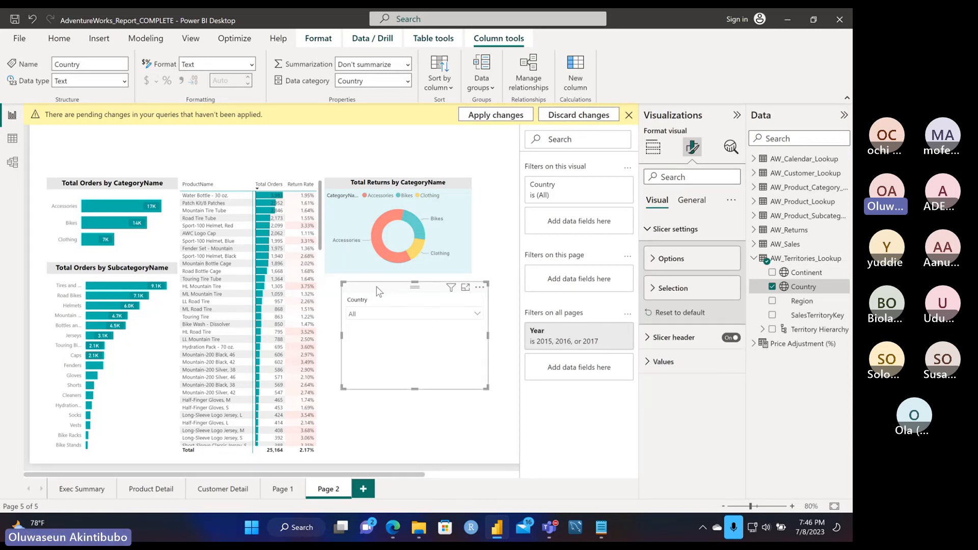
{"action": "left_click_drag", "start_coordinate": [377, 291], "coordinate": [360, 291]}
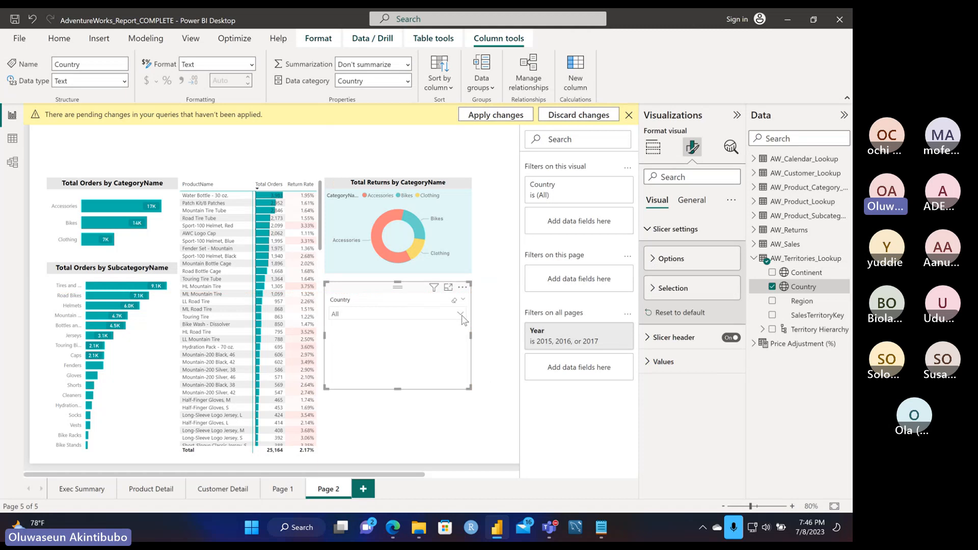
- Replace Country in the slicer with the Date field from AW_Calendar_Lookup and check its list of dates
{"action": "left_click", "coordinate": [653, 147]}
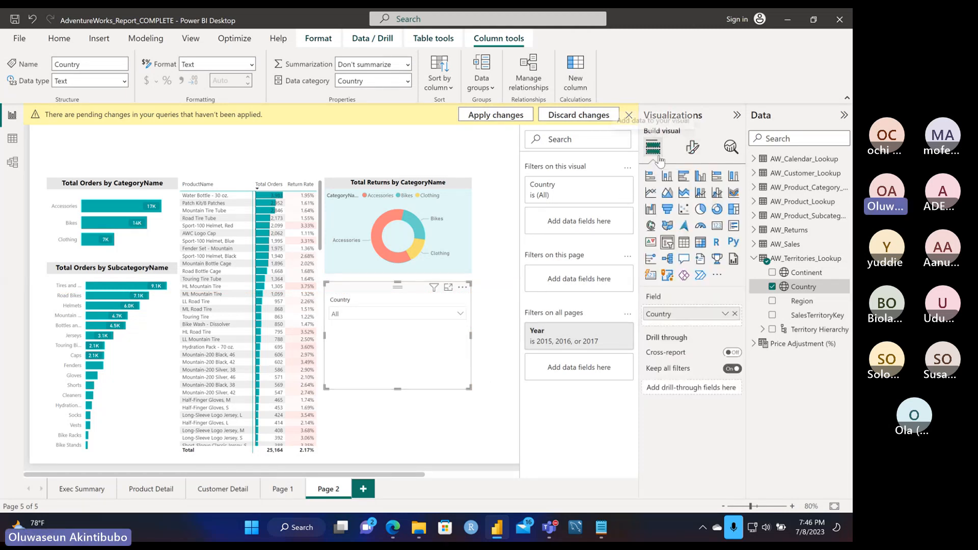
{"action": "left_click", "coordinate": [755, 160]}
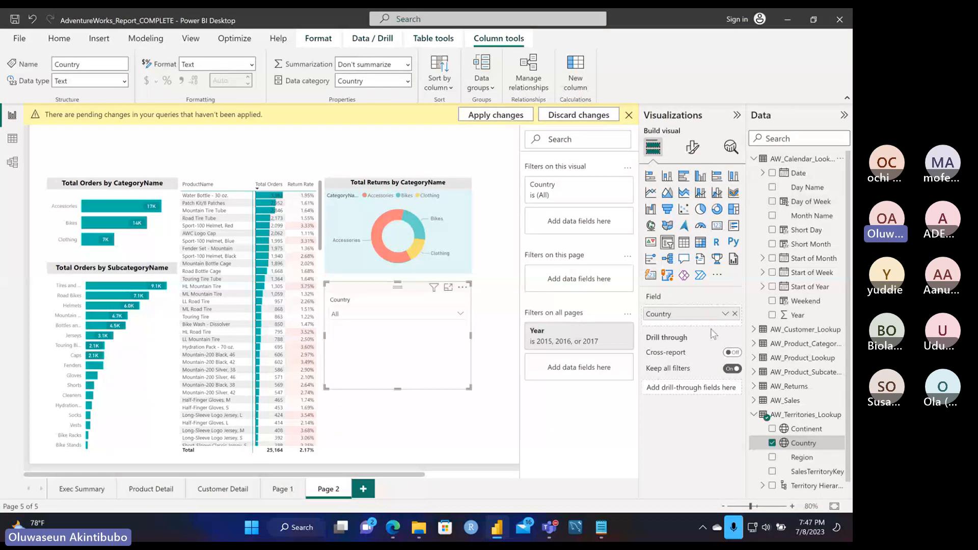
{"action": "left_click", "coordinate": [734, 315]}
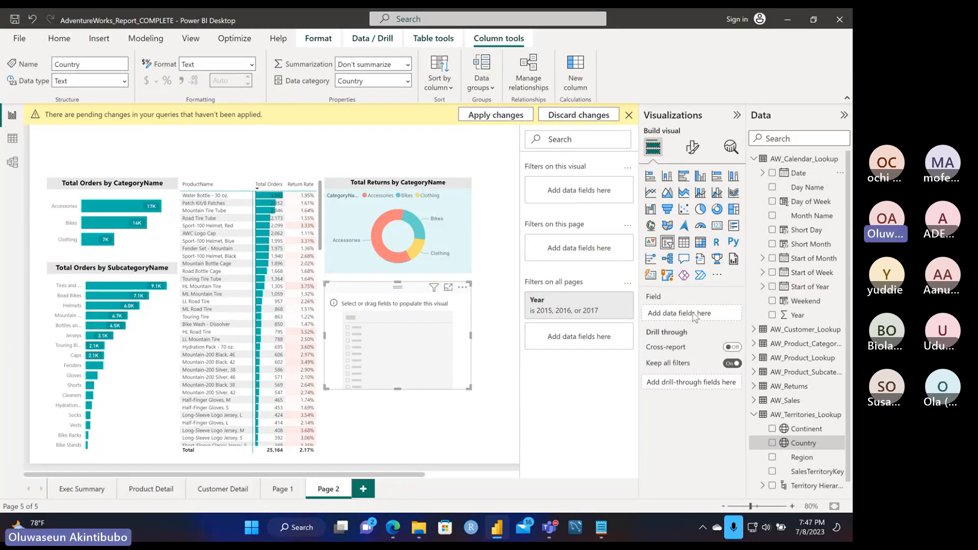
{"action": "left_click_drag", "start_coordinate": [694, 318], "coordinate": [693, 316]}
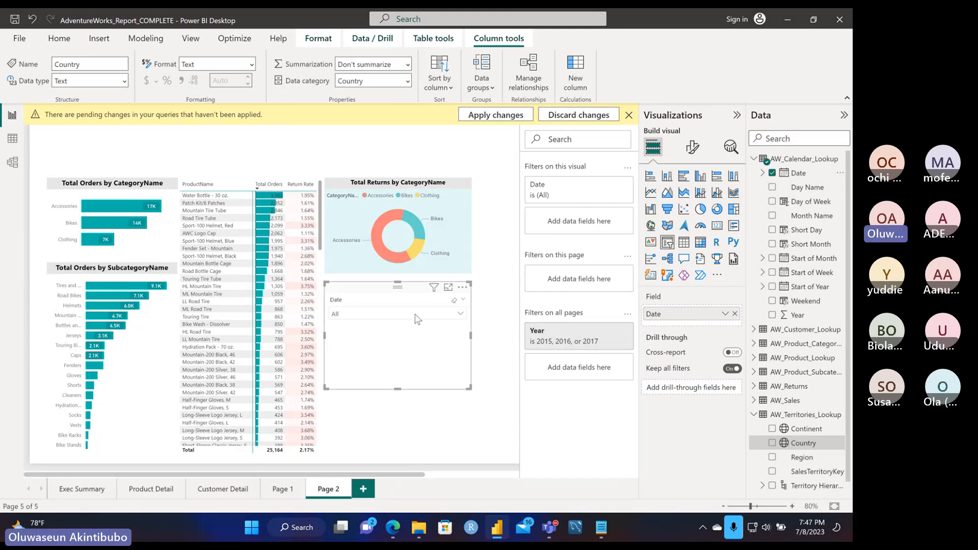
{"action": "left_click", "coordinate": [461, 316]}
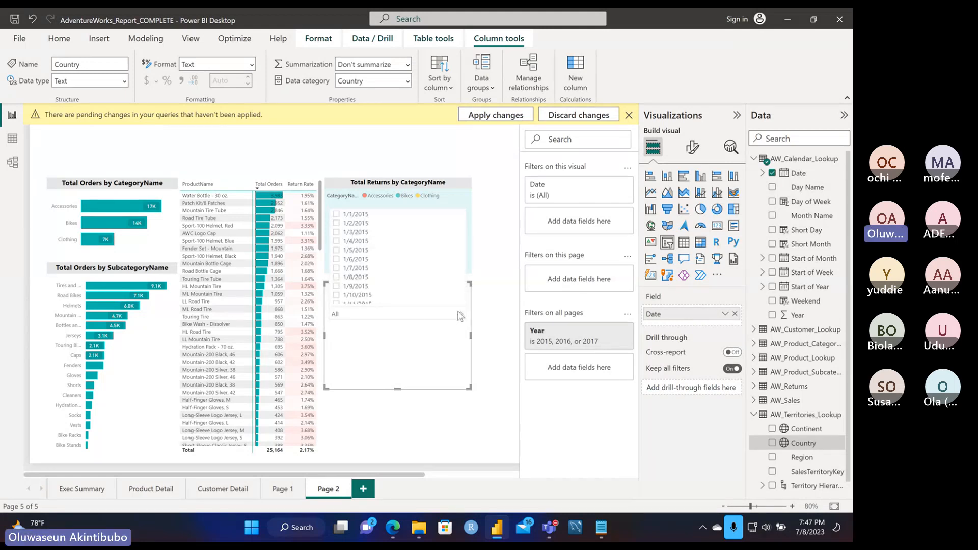
{"action": "left_click", "coordinate": [461, 316]}
- Set the Date slicer's style to Vertical list and look through the listed dates
{"action": "left_click", "coordinate": [694, 148]}
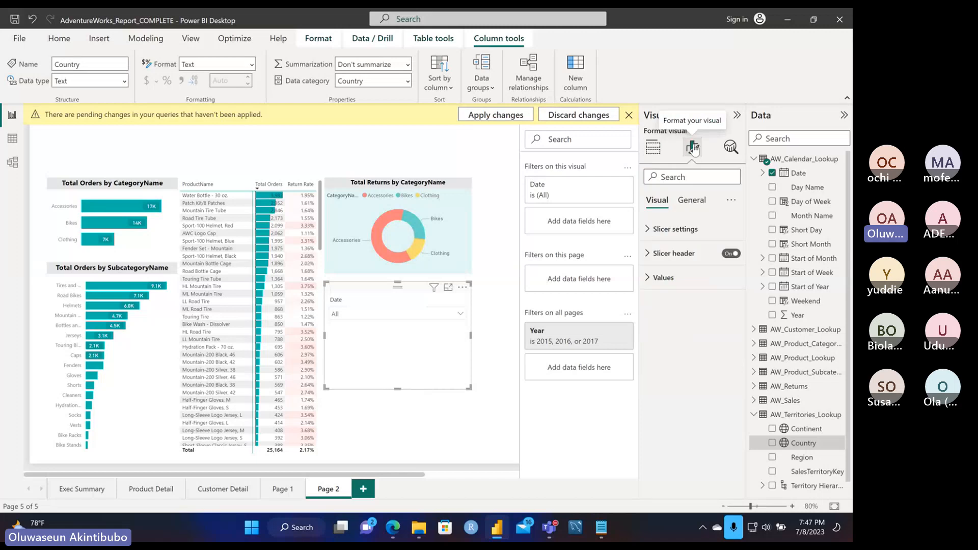
{"action": "left_click", "coordinate": [677, 230]}
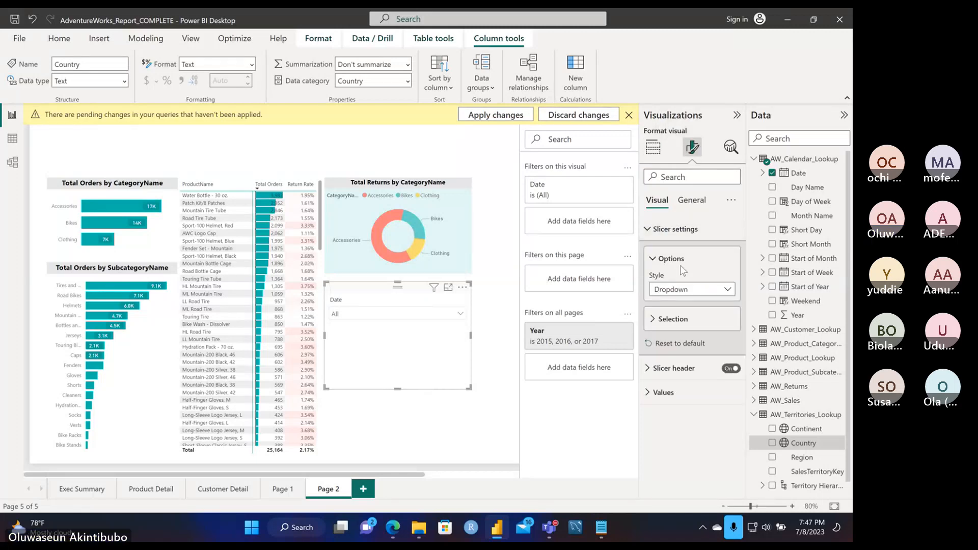
{"action": "left_click", "coordinate": [683, 289]}
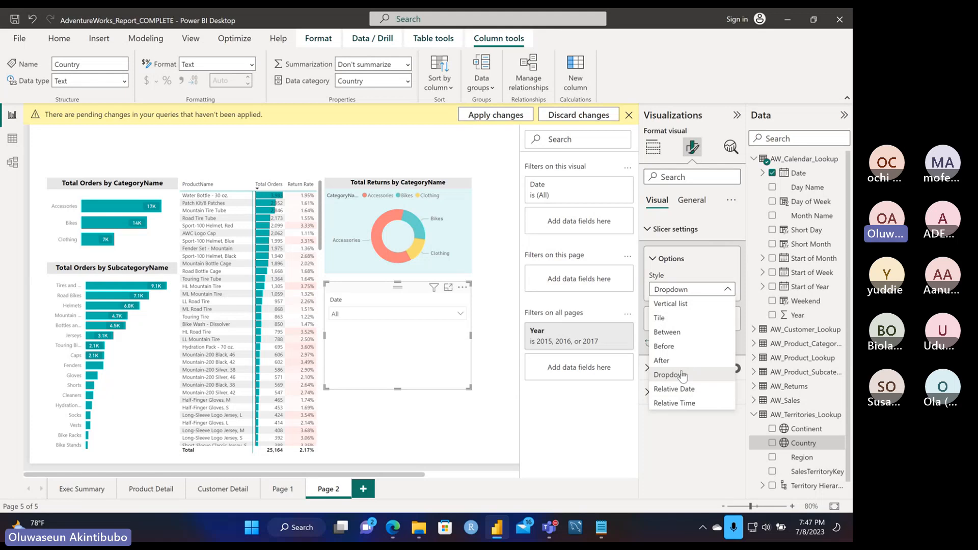
{"action": "left_click", "coordinate": [683, 307]}
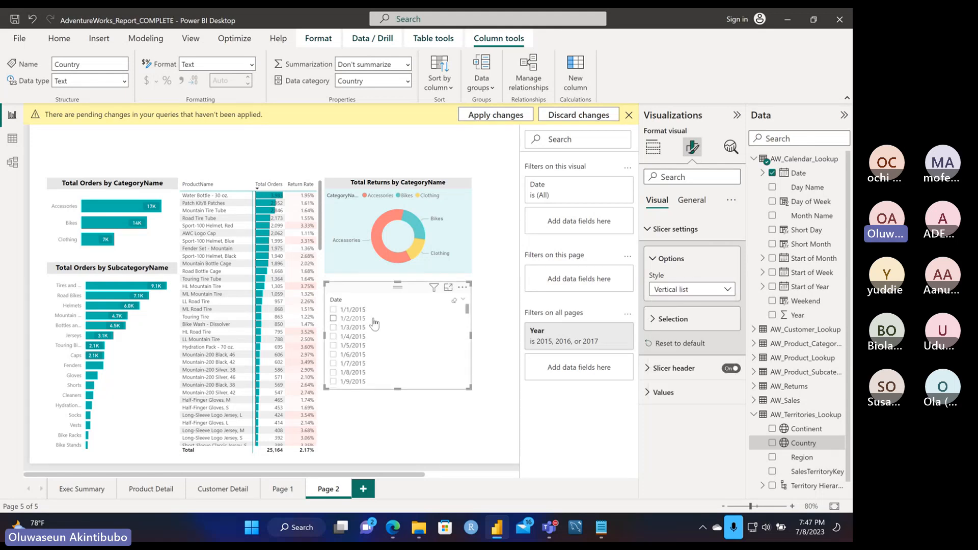
{"action": "scroll", "coordinate": [371, 377], "scroll_direction": "down", "scroll_amount": 2}
{"action": "scroll", "coordinate": [371, 377], "scroll_direction": "up", "scroll_amount": 3}
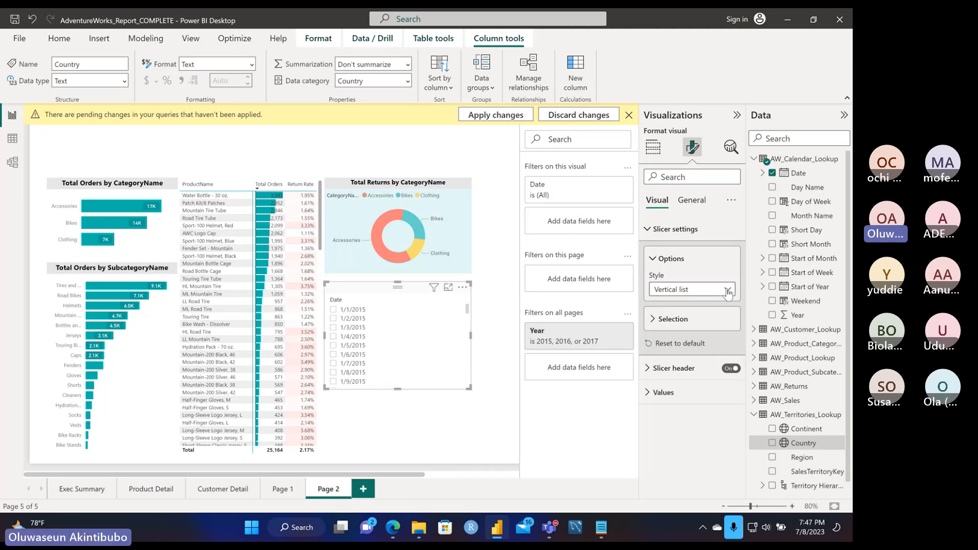
- Set the Date slicer's style to Tile and look through the date tiles
{"action": "left_click", "coordinate": [711, 289]}
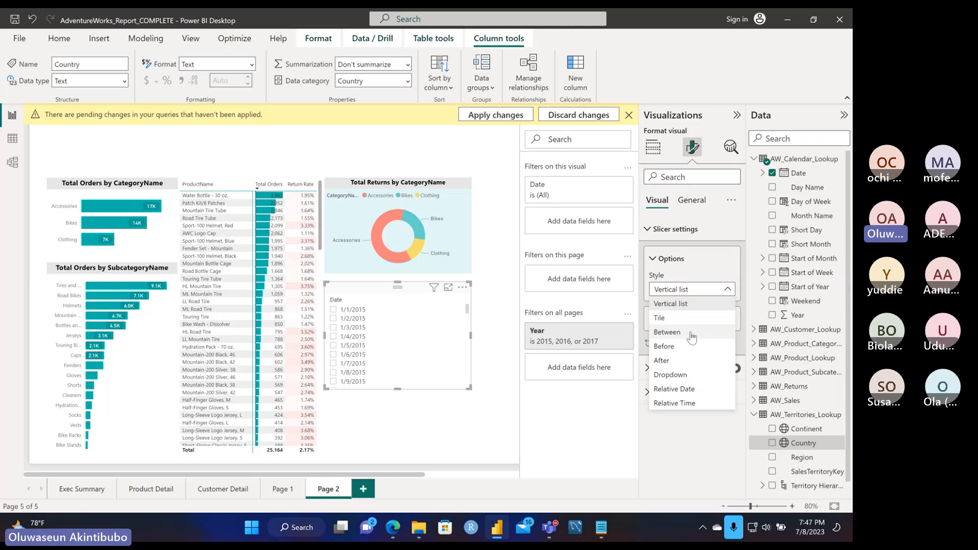
{"action": "left_click", "coordinate": [662, 317]}
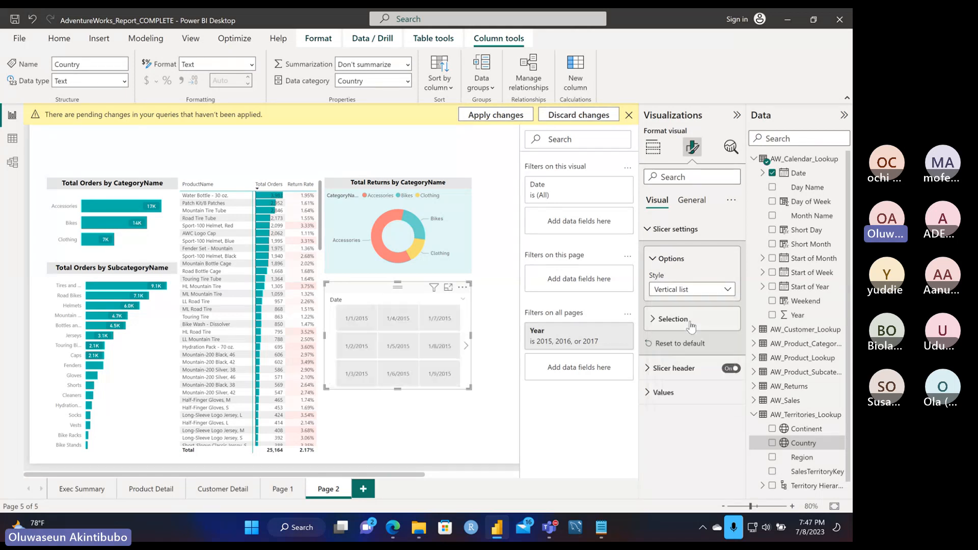
{"action": "scroll", "coordinate": [428, 356], "scroll_direction": "right", "scroll_amount": 10}
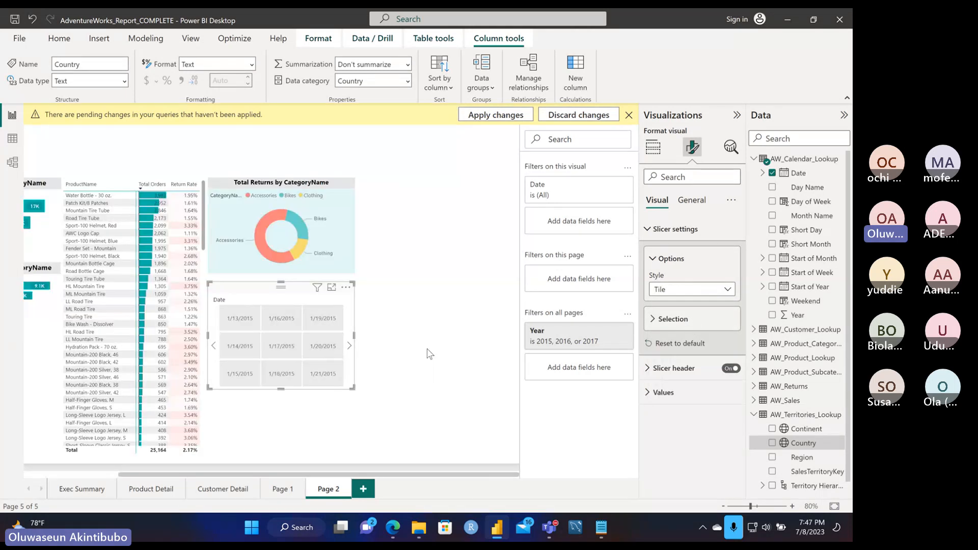
{"action": "scroll", "coordinate": [307, 359], "scroll_direction": "down", "scroll_amount": 10}
{"action": "scroll", "coordinate": [308, 359], "scroll_direction": "left", "scroll_amount": 3}
{"action": "scroll", "coordinate": [308, 357], "scroll_direction": "down", "scroll_amount": 1}
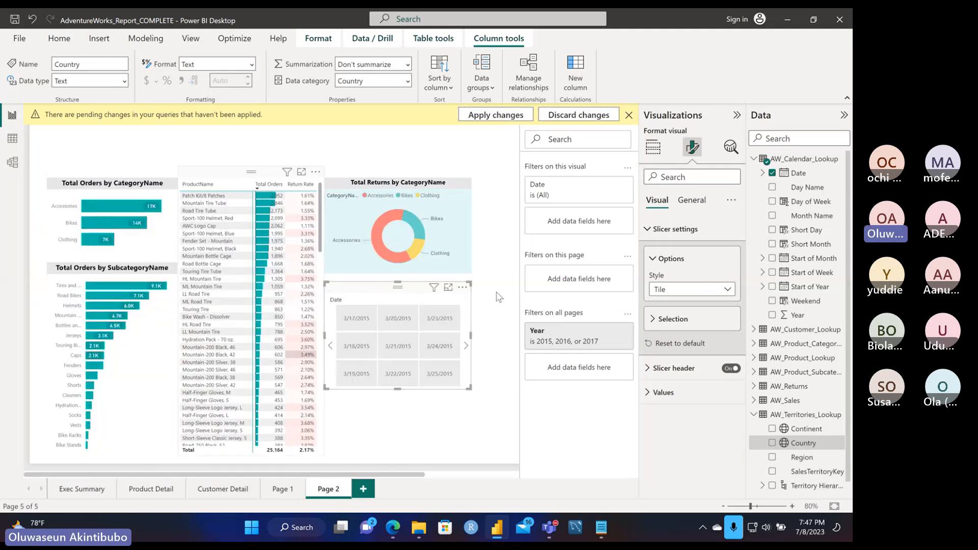
- Set the Date slicer's style to Before and try its end-date slider
{"action": "left_click", "coordinate": [728, 289]}
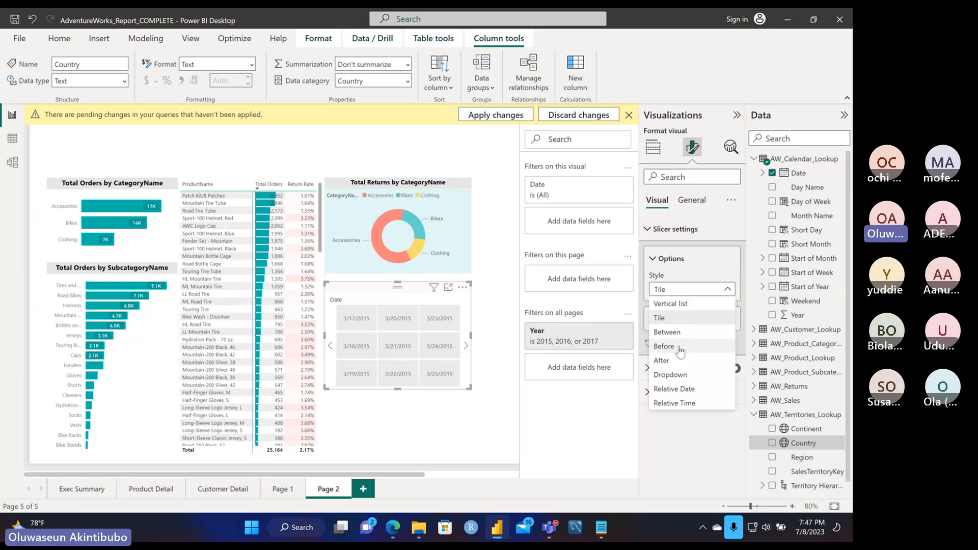
{"action": "left_click", "coordinate": [664, 347]}
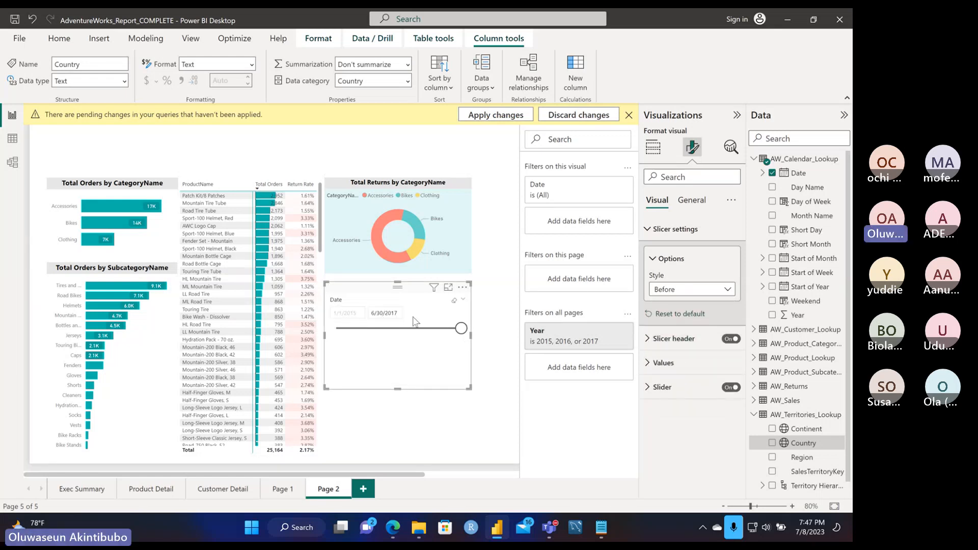
{"action": "mouse_move", "coordinate": [461, 328]}
{"action": "left_mouse_down"}
{"action": "mouse_move", "coordinate": [387, 329]}
{"action": "mouse_move", "coordinate": [461, 328]}
{"action": "left_mouse_up"}
- Set the Date slicer's style to Between and narrow its range to 7/16/2015 through 10/12/2016
{"action": "left_click", "coordinate": [680, 291]}
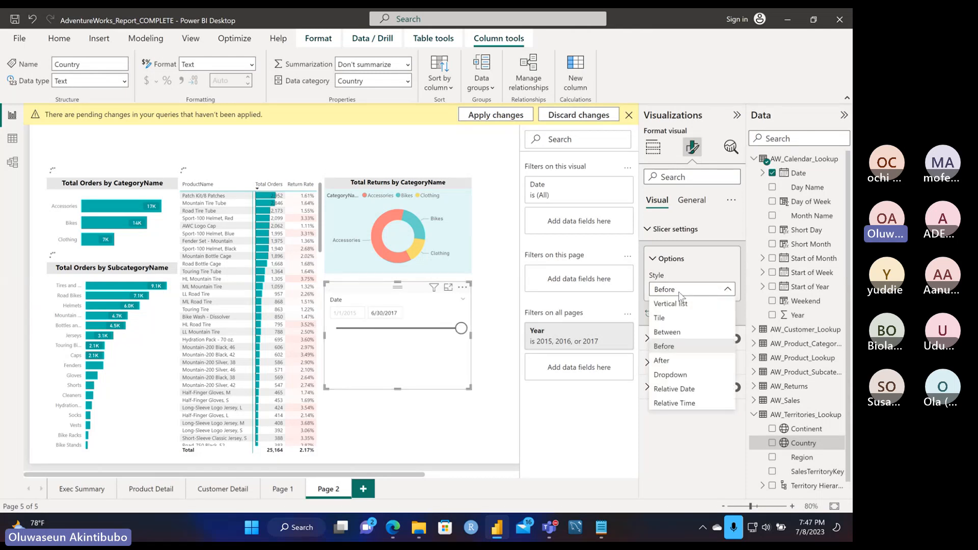
{"action": "left_click", "coordinate": [677, 333]}
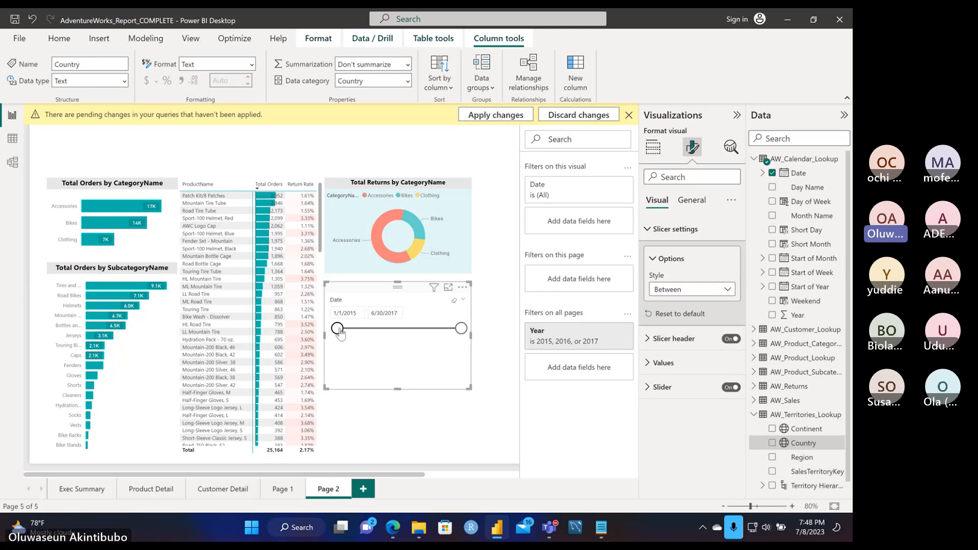
{"action": "left_click_drag", "start_coordinate": [341, 334], "coordinate": [366, 331]}
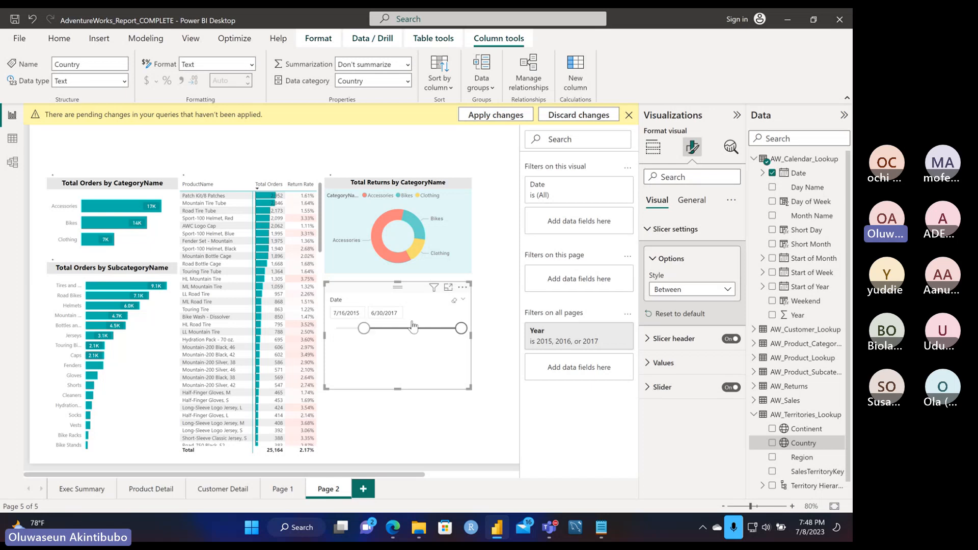
{"action": "left_click_drag", "start_coordinate": [460, 329], "coordinate": [429, 332]}
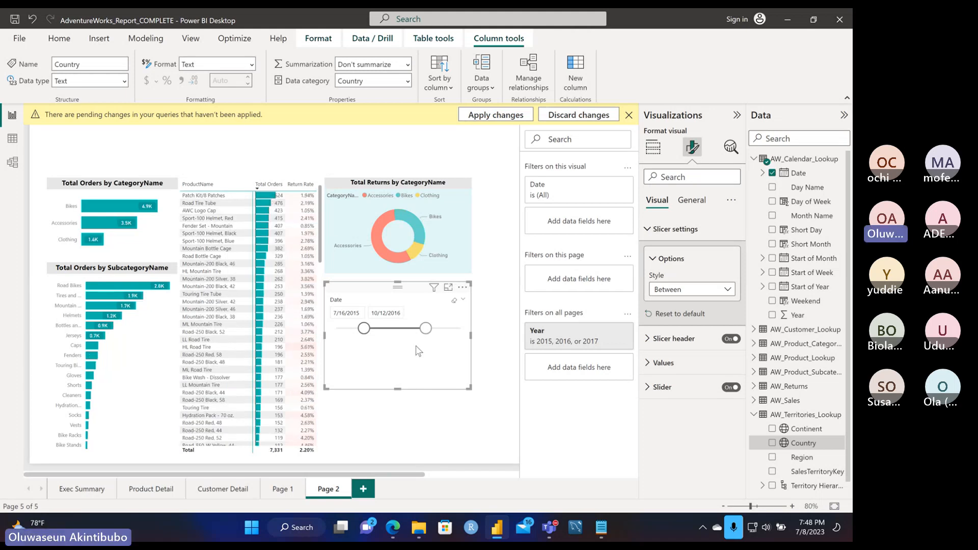
- Shorten the Date slicer to fit closely around its slider and restore the range to 1/1/2015 through 6/30/2017
{"action": "left_click_drag", "start_coordinate": [396, 387], "coordinate": [397, 346]}
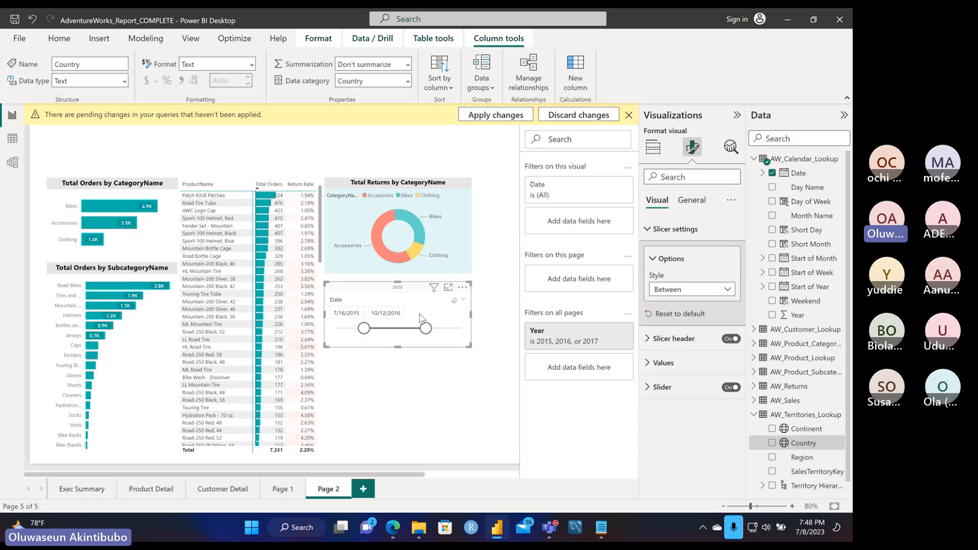
{"action": "left_click_drag", "start_coordinate": [426, 328], "coordinate": [479, 332]}
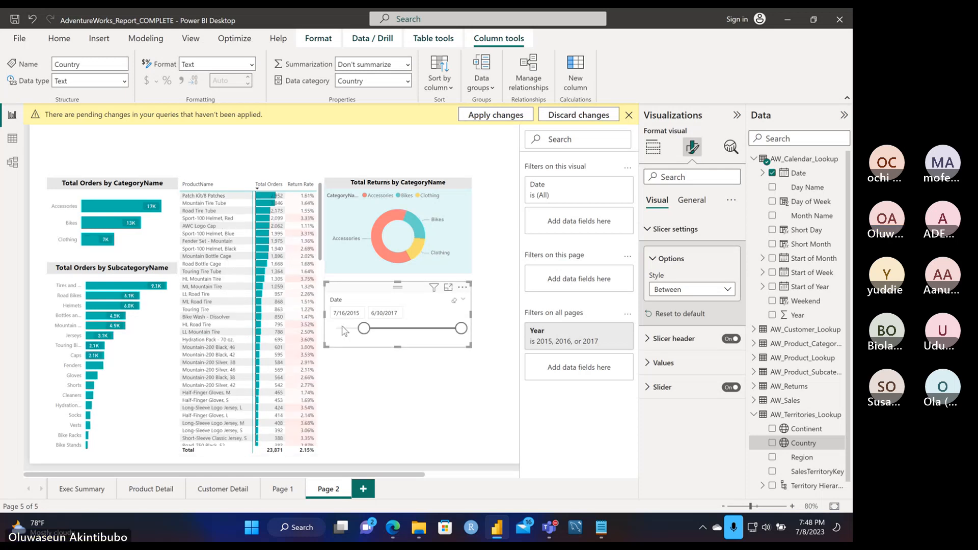
{"action": "left_click_drag", "start_coordinate": [364, 328], "coordinate": [331, 330]}
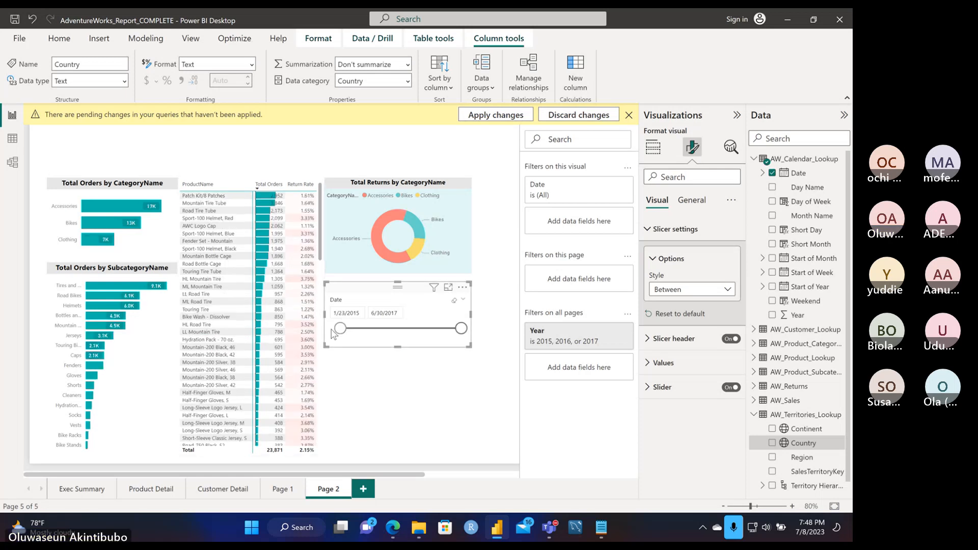
- Set the Date slicer's slider color to the light teal from the recent colors
{"action": "left_click", "coordinate": [671, 259]}
{"action": "left_click", "coordinate": [663, 356]}
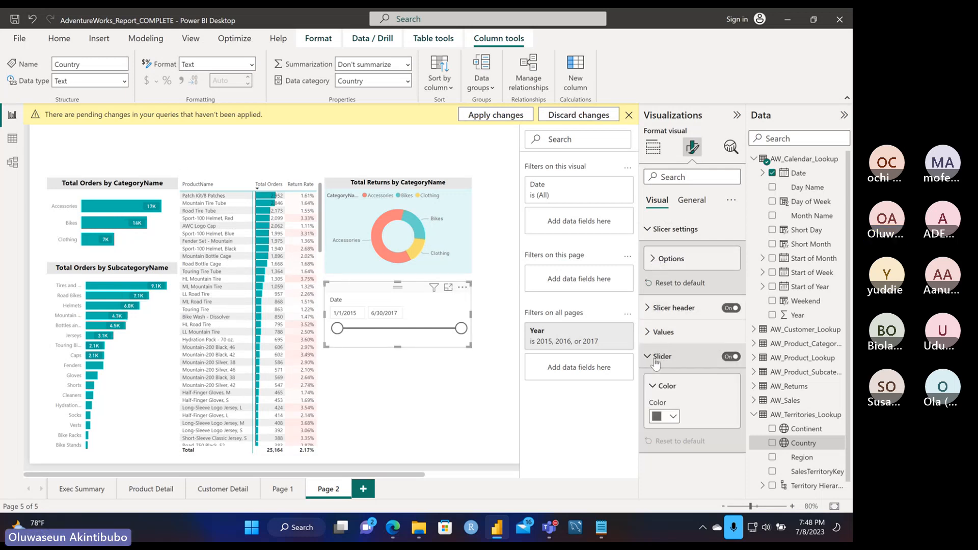
{"action": "left_click", "coordinate": [665, 417]}
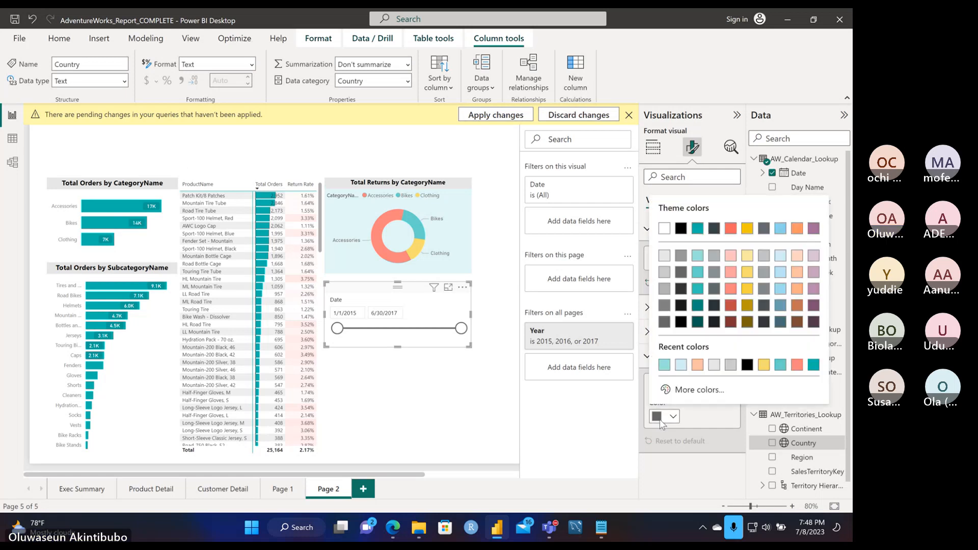
{"action": "left_click", "coordinate": [664, 365]}
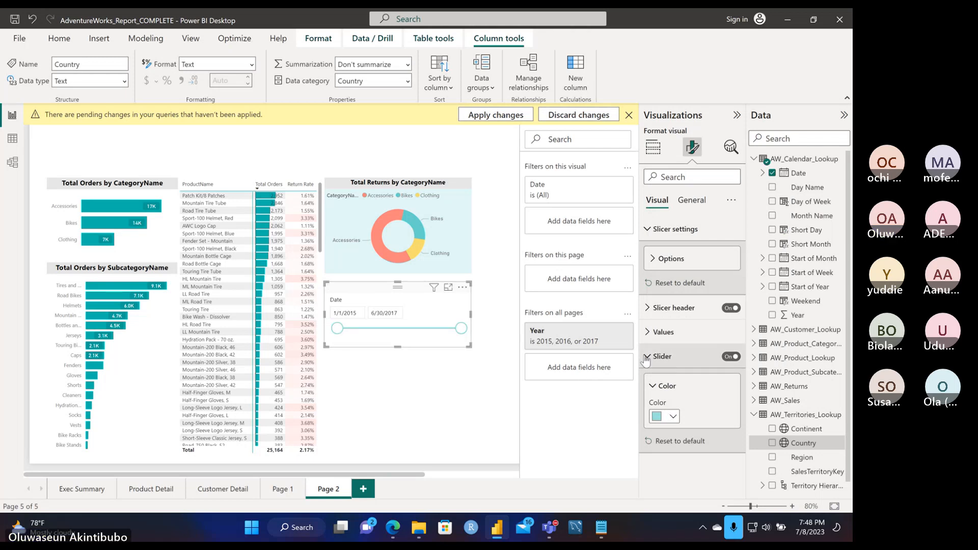
{"action": "left_click", "coordinate": [664, 357]}
- Examine the Date slicer's formatting options for values, title, size properties and header icons
{"action": "left_click", "coordinate": [653, 338]}
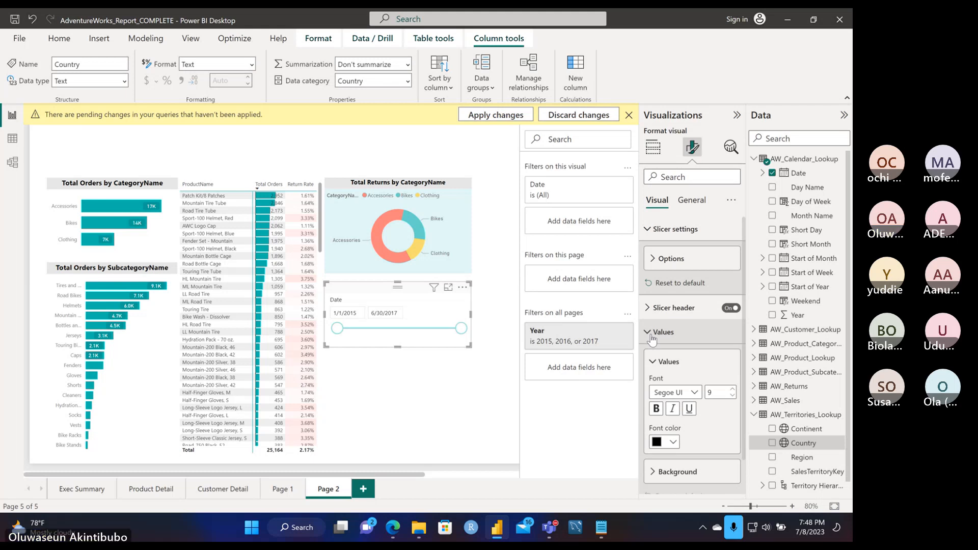
{"action": "left_click", "coordinate": [652, 334]}
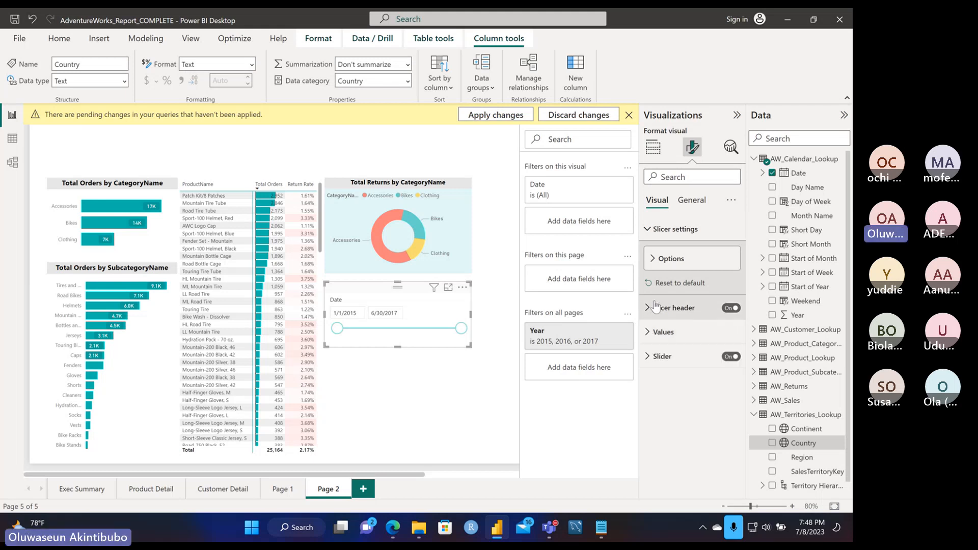
{"action": "left_click", "coordinate": [689, 204]}
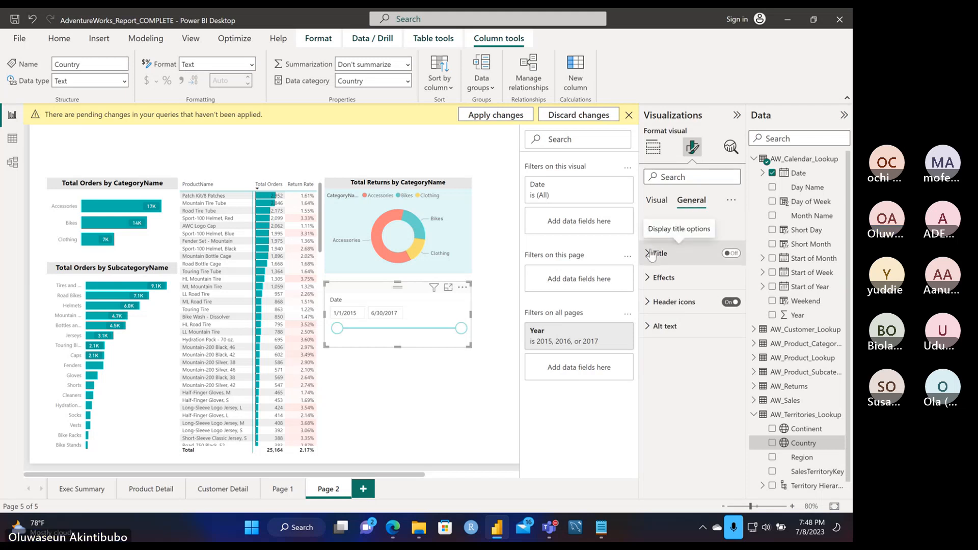
{"action": "left_click", "coordinate": [731, 254]}
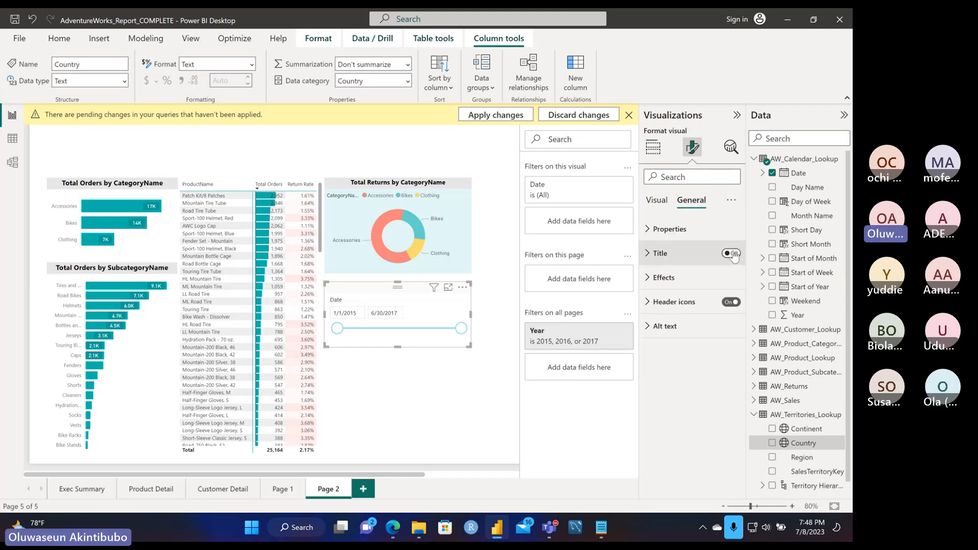
{"action": "left_click", "coordinate": [733, 254]}
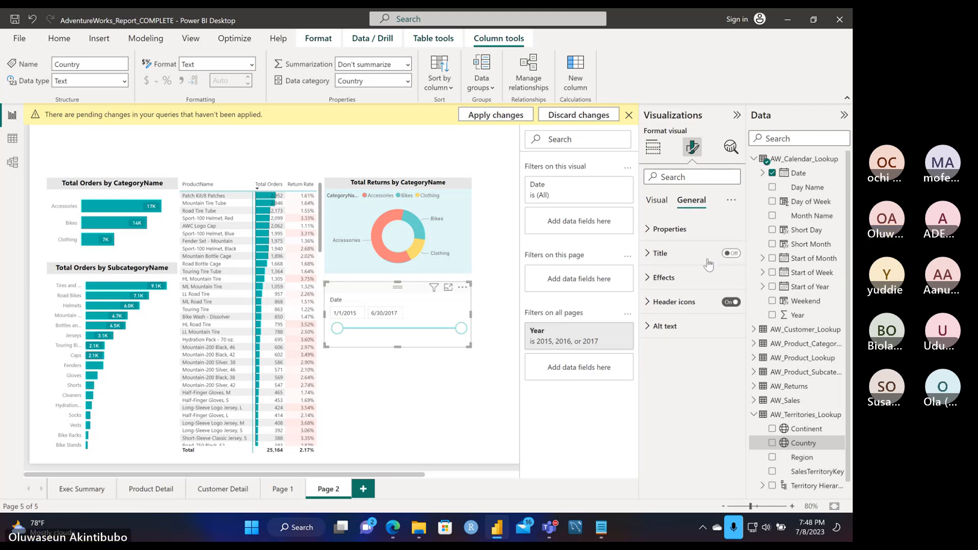
{"action": "left_click", "coordinate": [649, 257]}
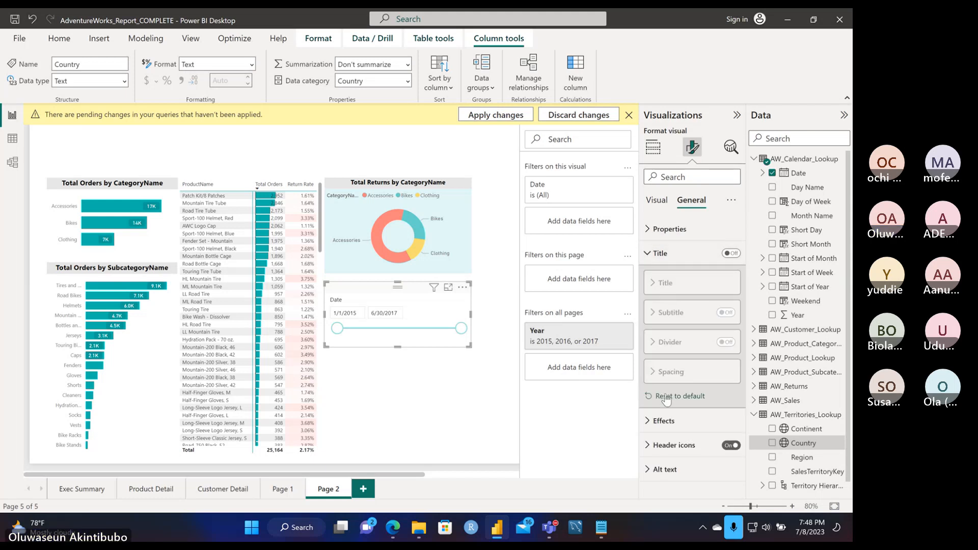
{"action": "left_click", "coordinate": [655, 231]}
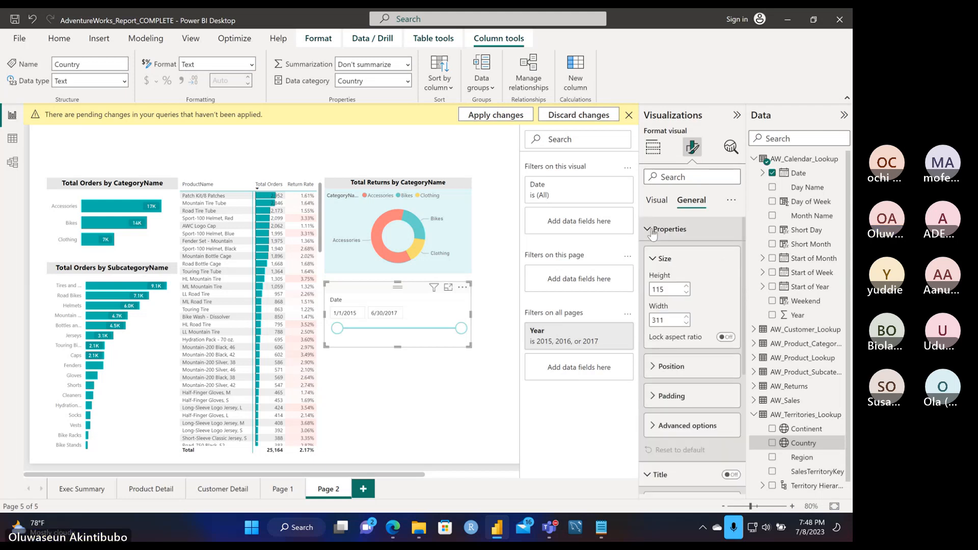
{"action": "left_click", "coordinate": [652, 230]}
{"action": "left_click", "coordinate": [651, 254]}
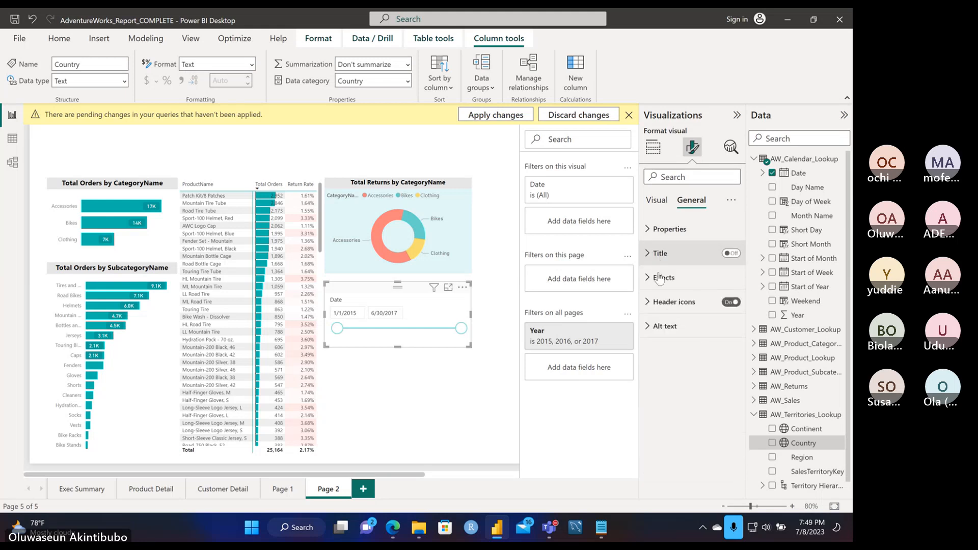
{"action": "left_click", "coordinate": [650, 303]}
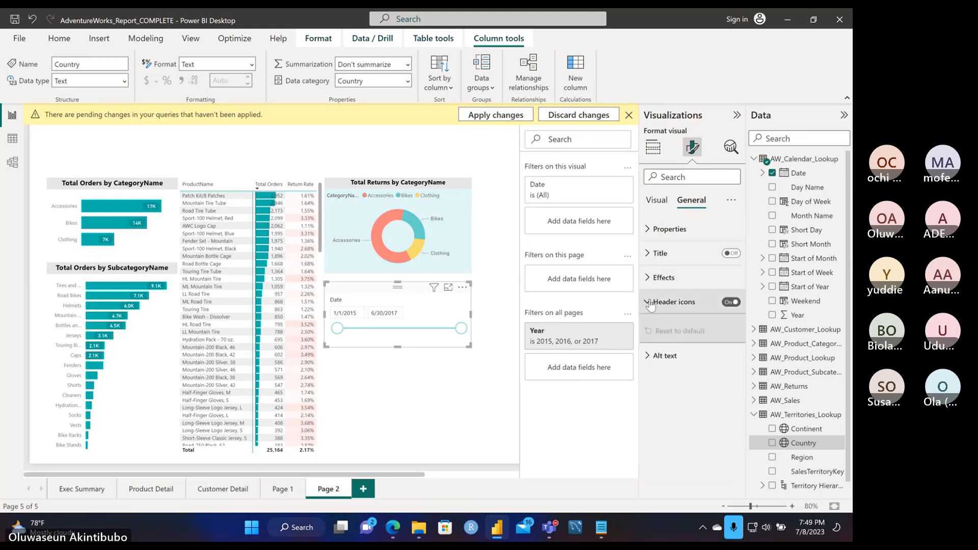
{"action": "left_click", "coordinate": [650, 303]}
- Turn on the Date slicer's background, try light teal as its color, and set it to white
{"action": "left_click", "coordinate": [651, 279]}
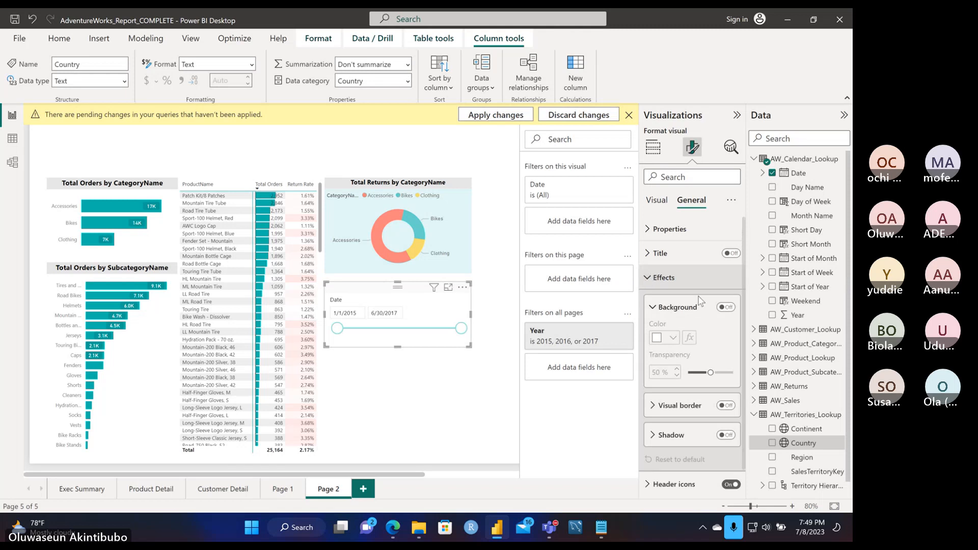
{"action": "left_click", "coordinate": [729, 308]}
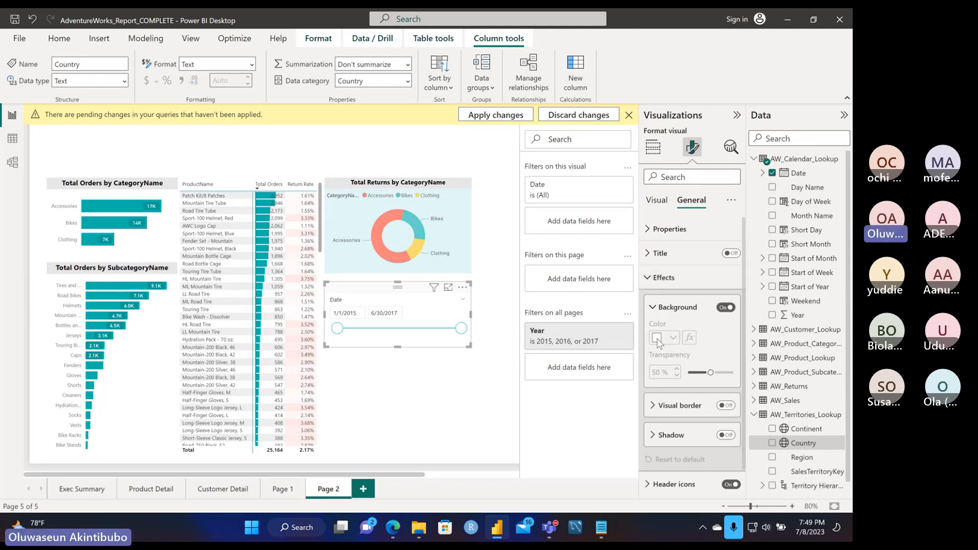
{"action": "left_click", "coordinate": [659, 339]}
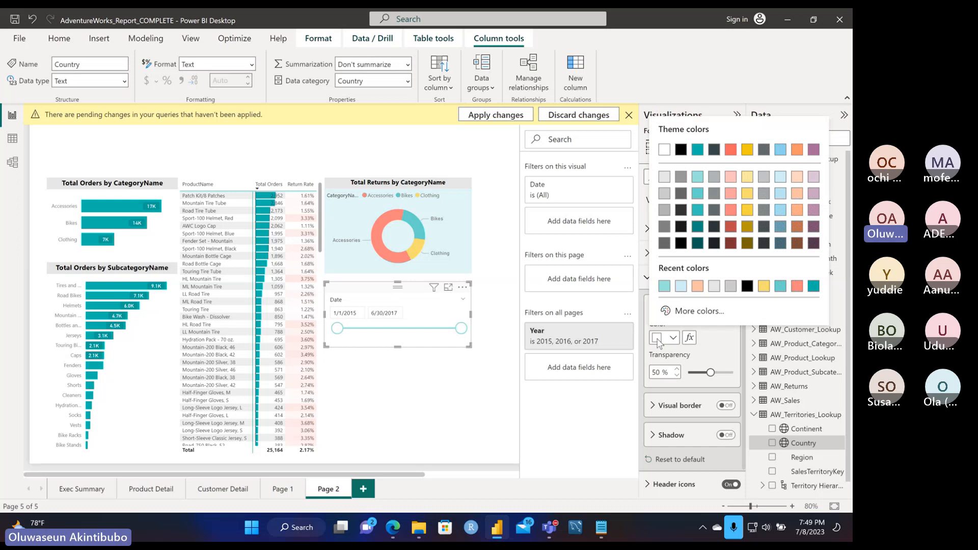
{"action": "left_click", "coordinate": [663, 288]}
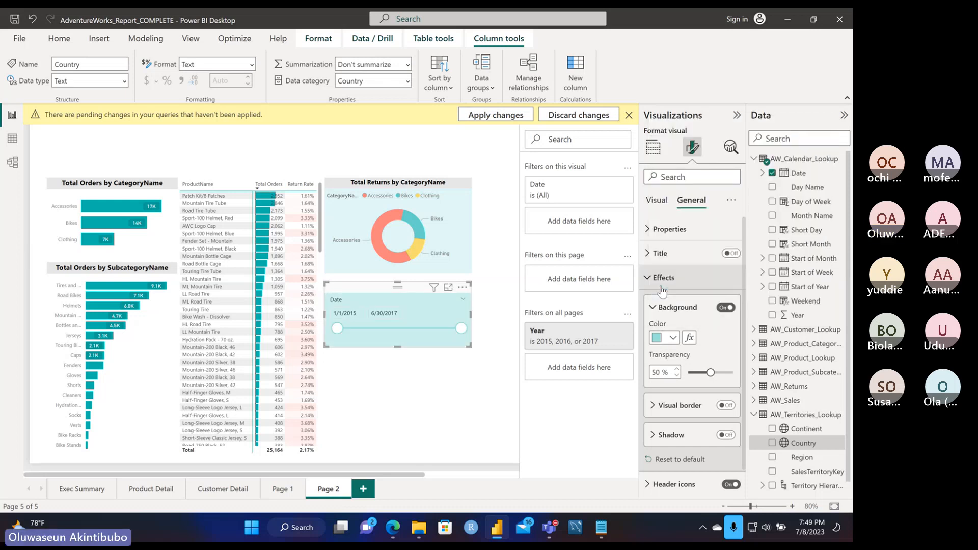
{"action": "left_click", "coordinate": [661, 339]}
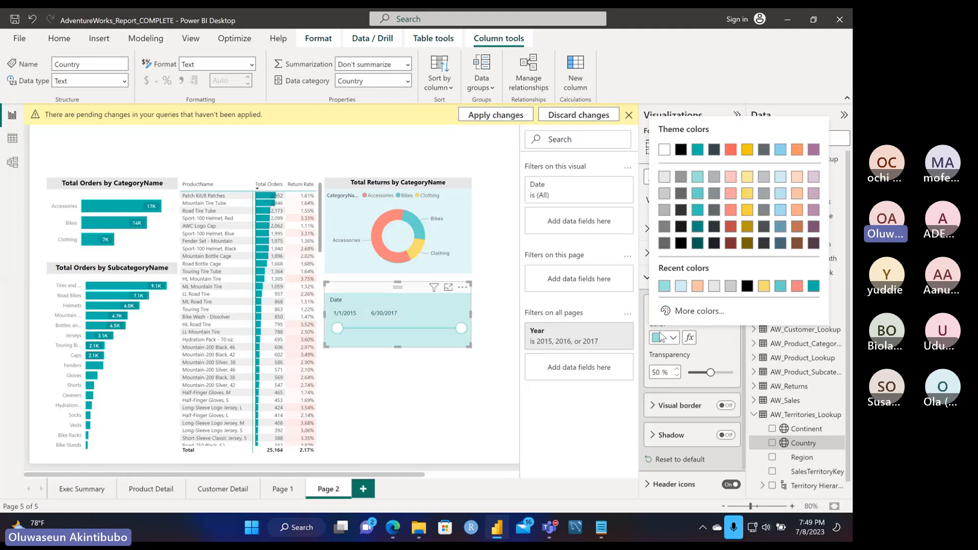
{"action": "left_click", "coordinate": [664, 151]}
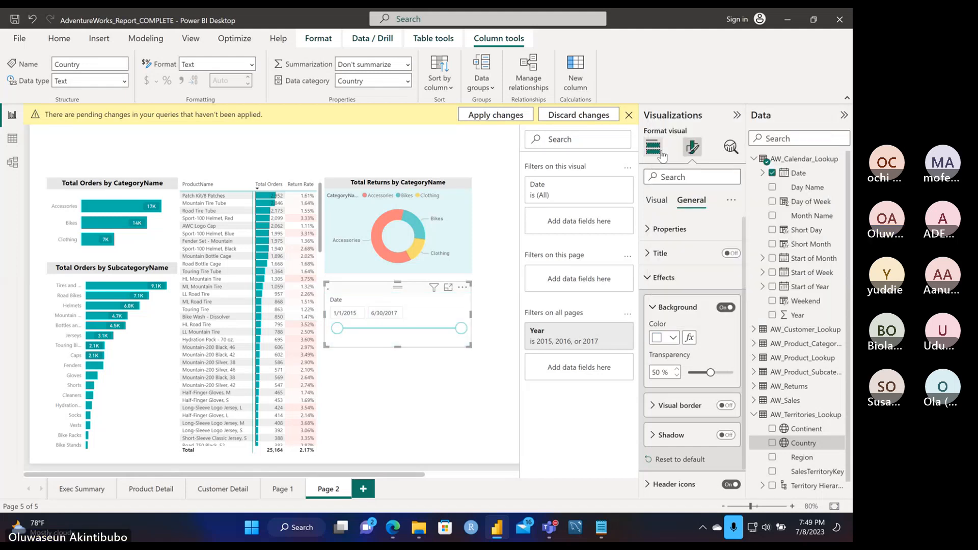
{"action": "left_click", "coordinate": [648, 280]}
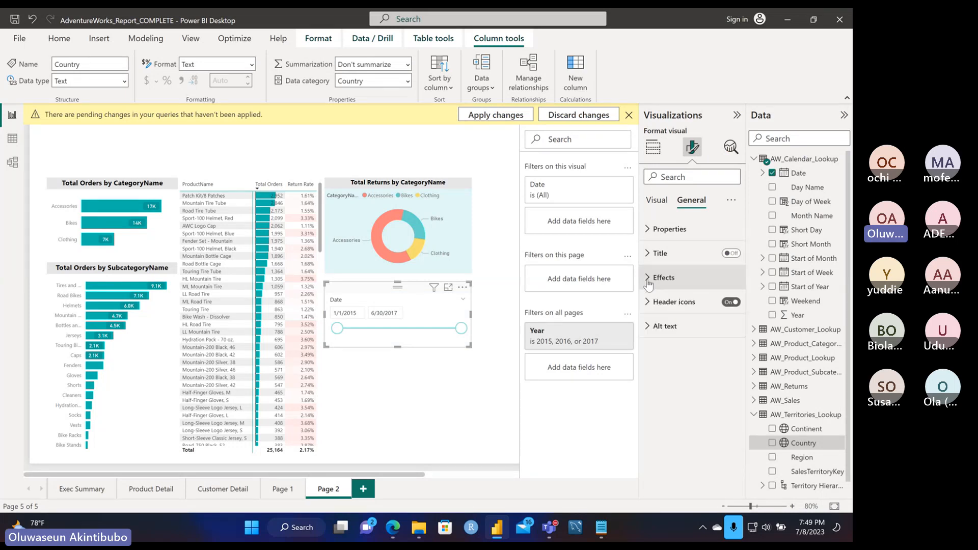
- Move the Date slicer above the bar chart and product table, widen it to the table's right edge, and deselect it
{"action": "left_click_drag", "start_coordinate": [376, 294], "coordinate": [176, 121]}
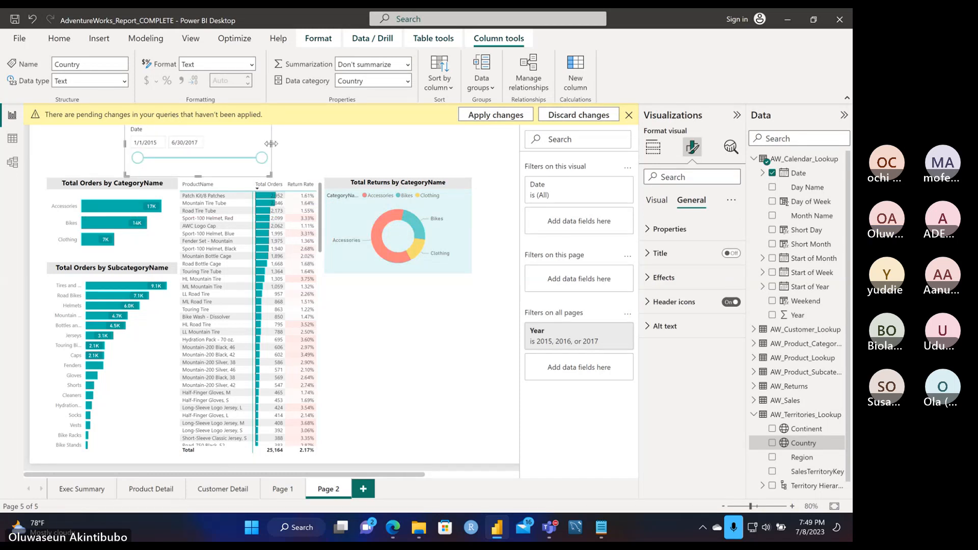
{"action": "left_click_drag", "start_coordinate": [271, 144], "coordinate": [320, 152]}
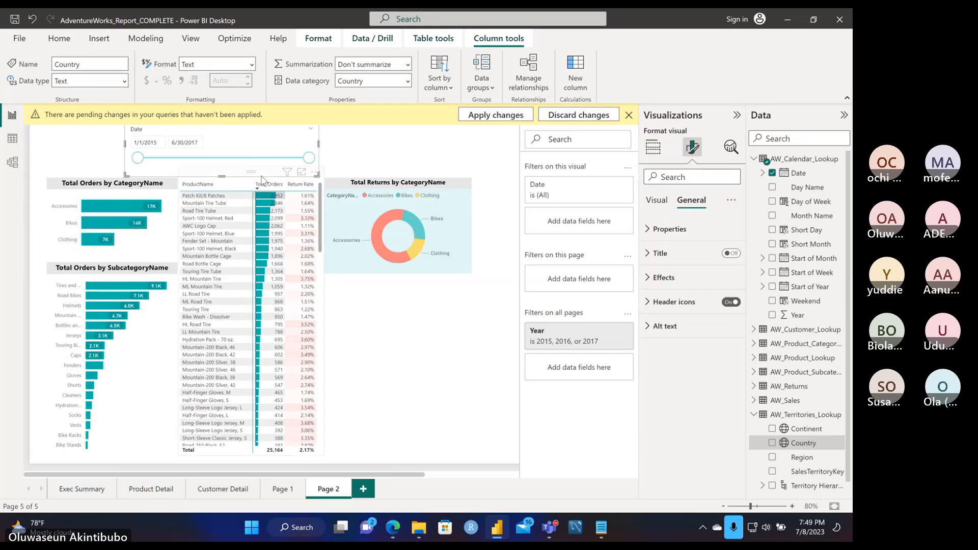
{"action": "left_click", "coordinate": [368, 162]}
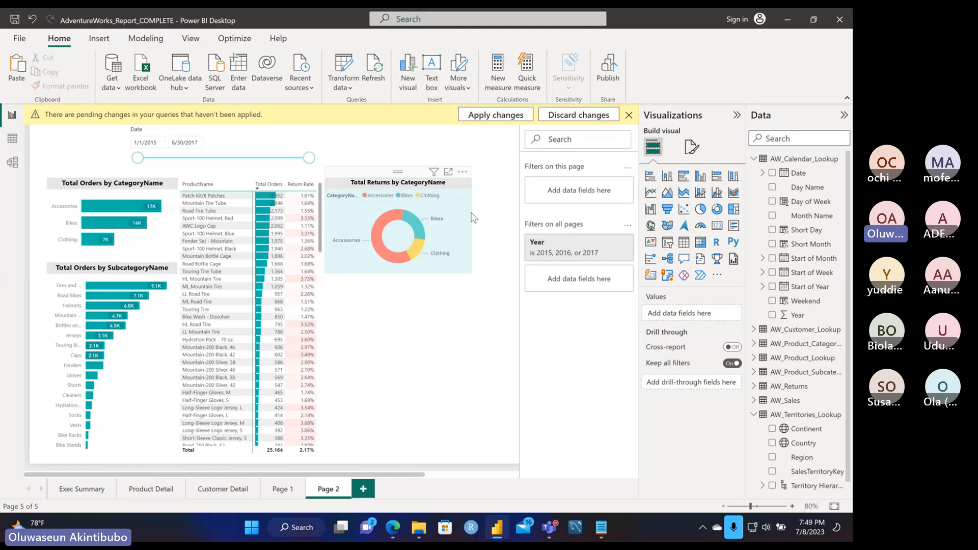
- Reset the Date slicer's slider color to its default and deselect the slicer
{"action": "left_click", "coordinate": [272, 148]}
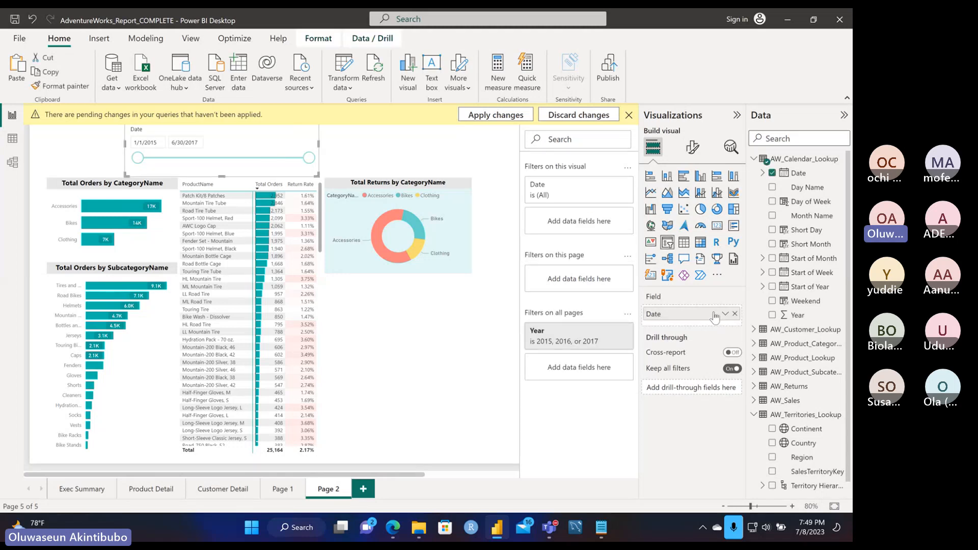
{"action": "left_click", "coordinate": [692, 147]}
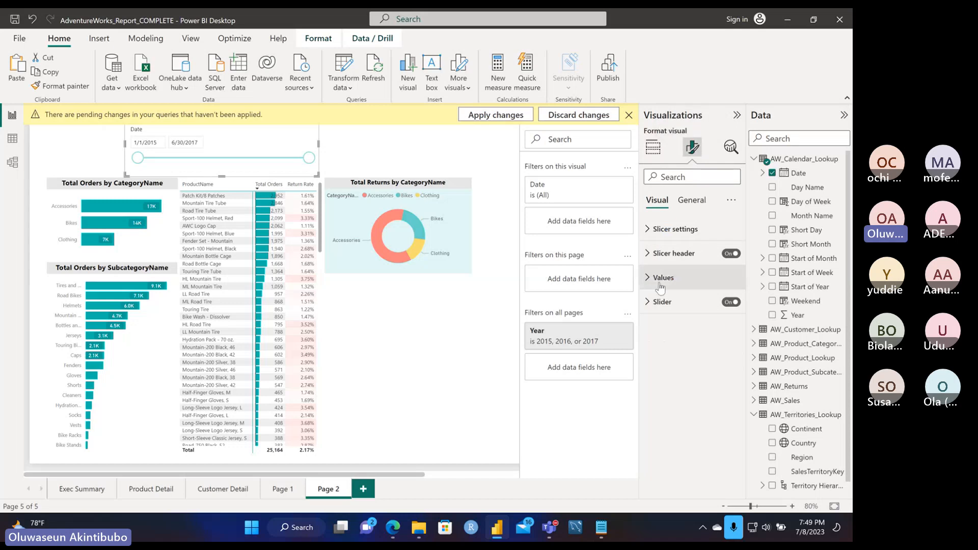
{"action": "left_click", "coordinate": [649, 303]}
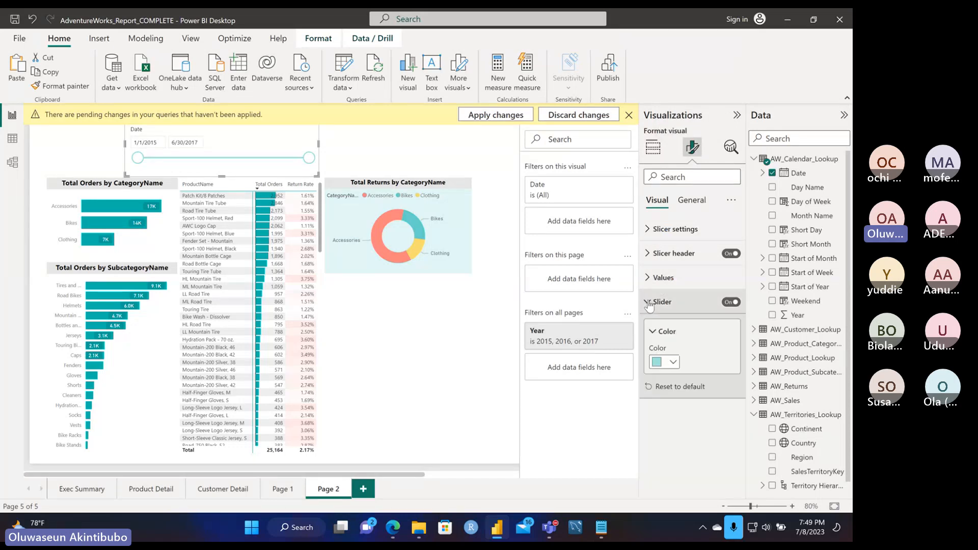
{"action": "left_click", "coordinate": [677, 368]}
{"action": "left_click", "coordinate": [673, 390]}
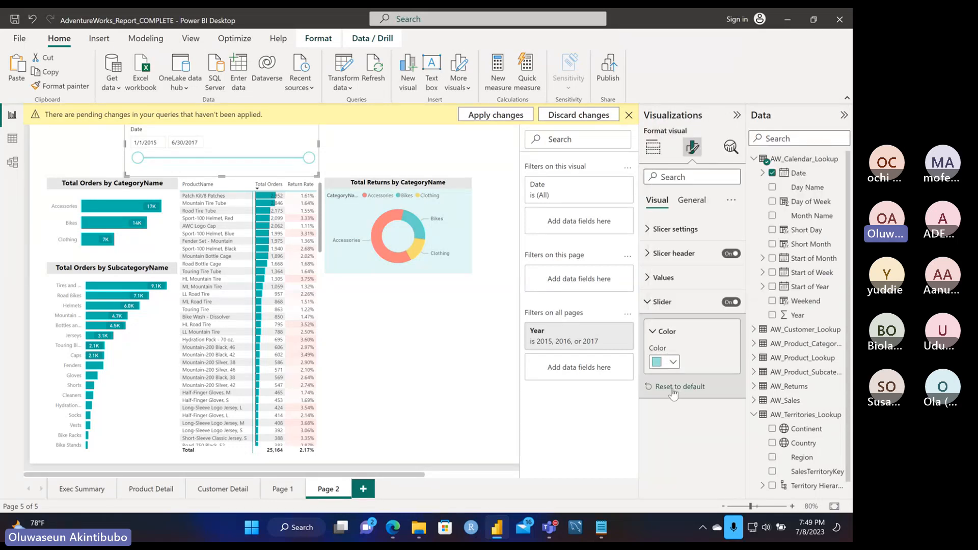
{"action": "left_click", "coordinate": [674, 390]}
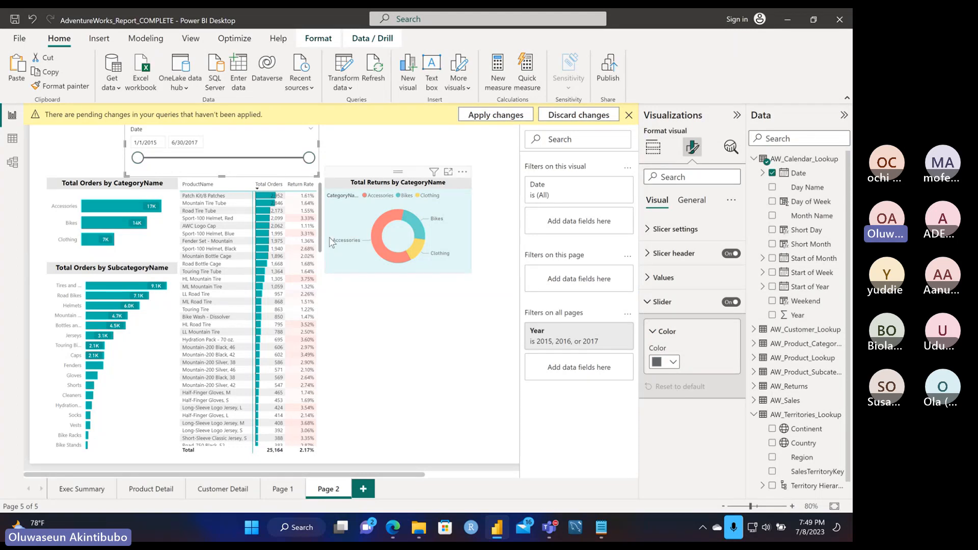
{"action": "left_click", "coordinate": [348, 289]}
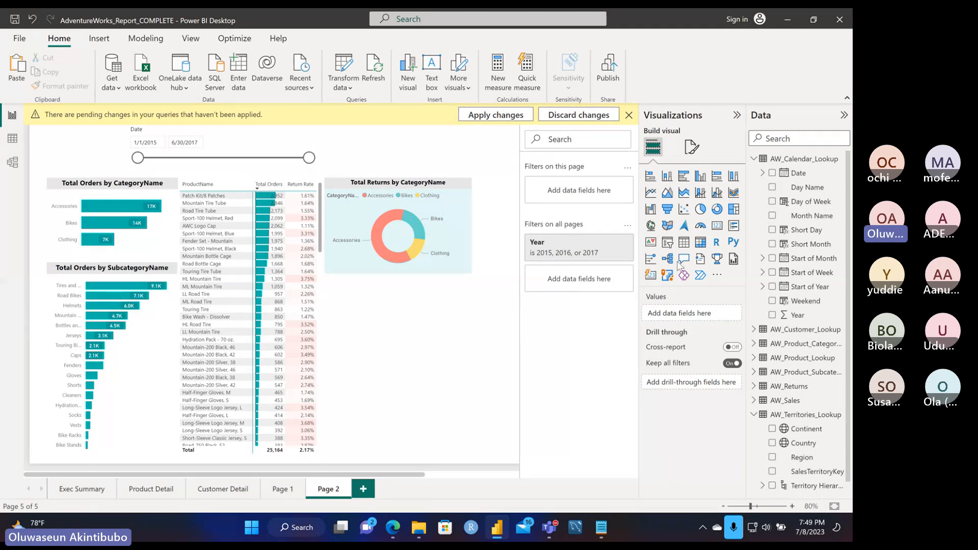
- Turn off the Date slicer's header and dismiss the pending query changes notice without applying or discarding the changes
{"action": "left_click", "coordinate": [692, 147]}
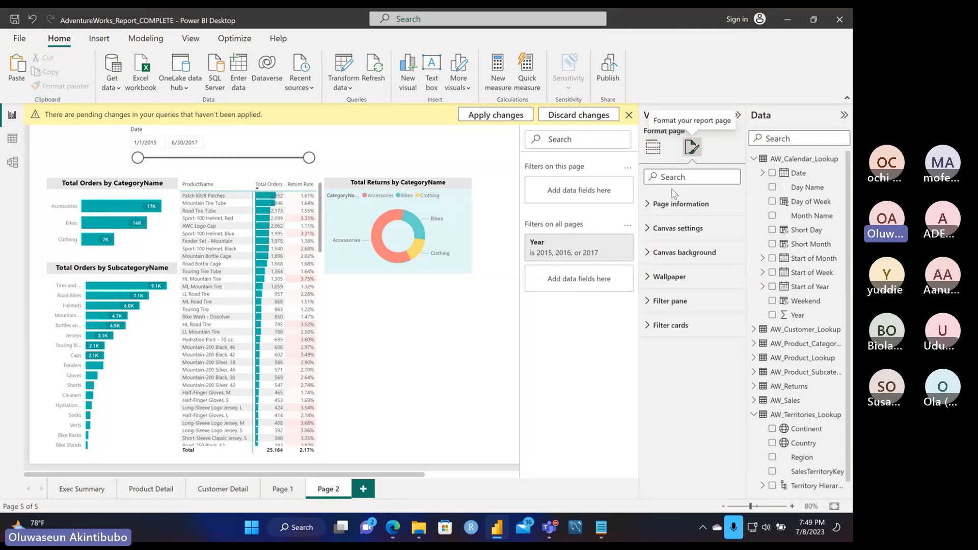
{"action": "left_click", "coordinate": [653, 147]}
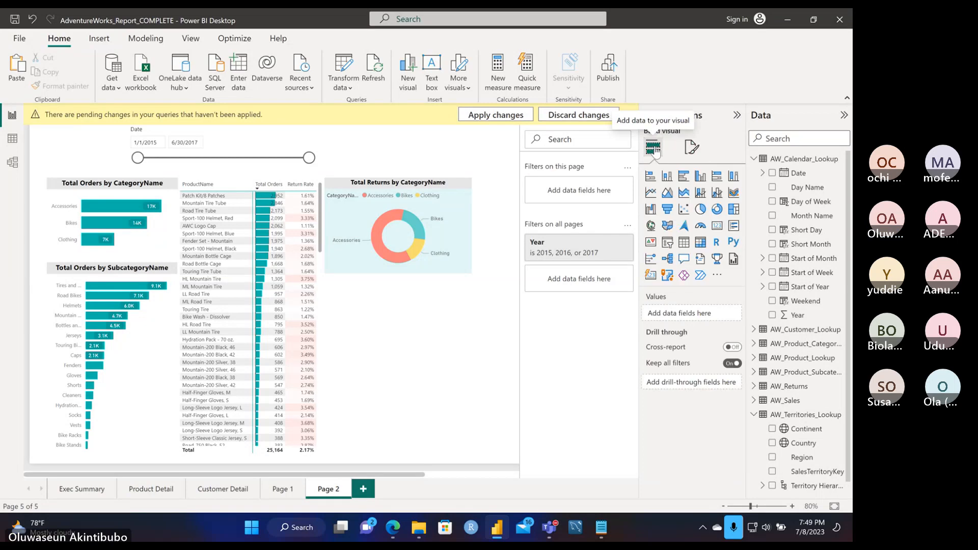
{"action": "left_click", "coordinate": [279, 142]}
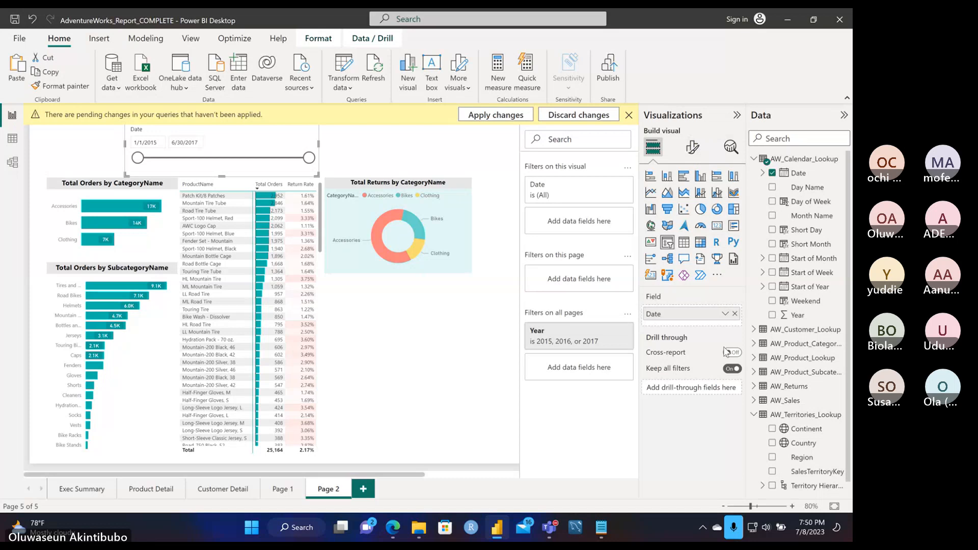
{"action": "left_click", "coordinate": [692, 148]}
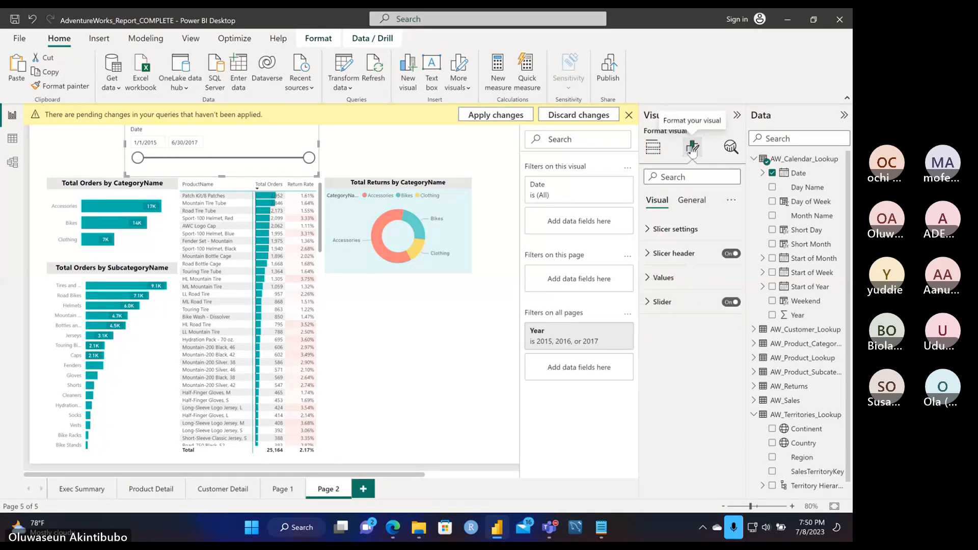
{"action": "left_click", "coordinate": [732, 254]}
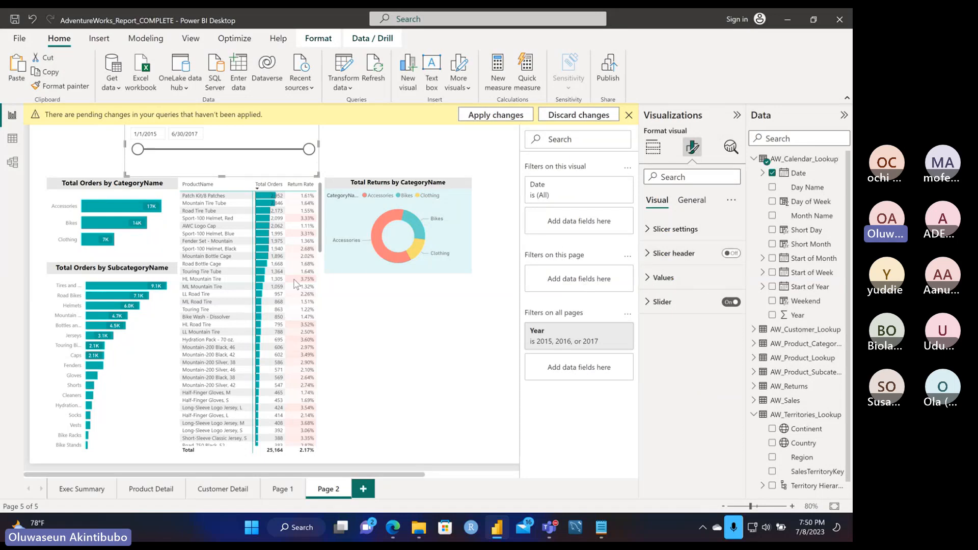
{"action": "scroll", "coordinate": [276, 238], "scroll_direction": "up", "scroll_amount": 1}
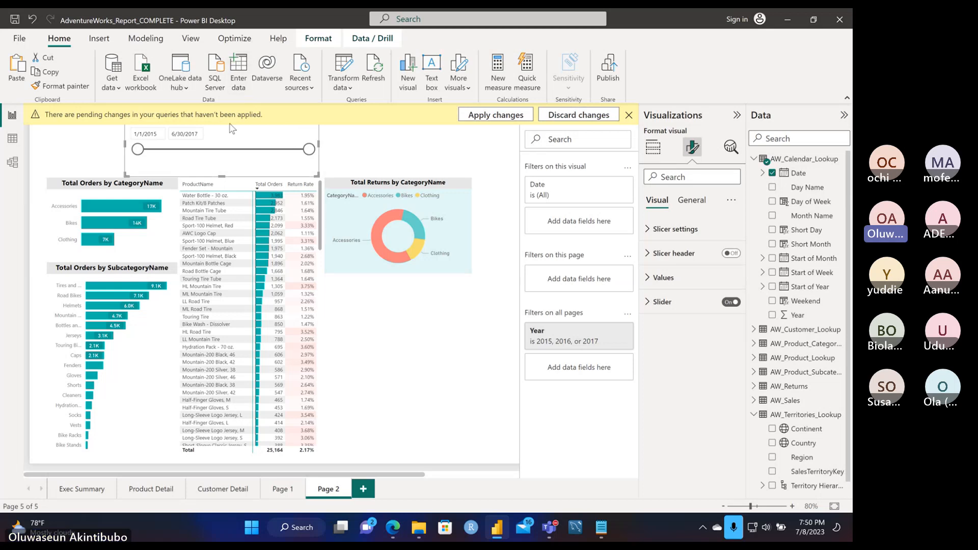
{"action": "left_click", "coordinate": [630, 117]}
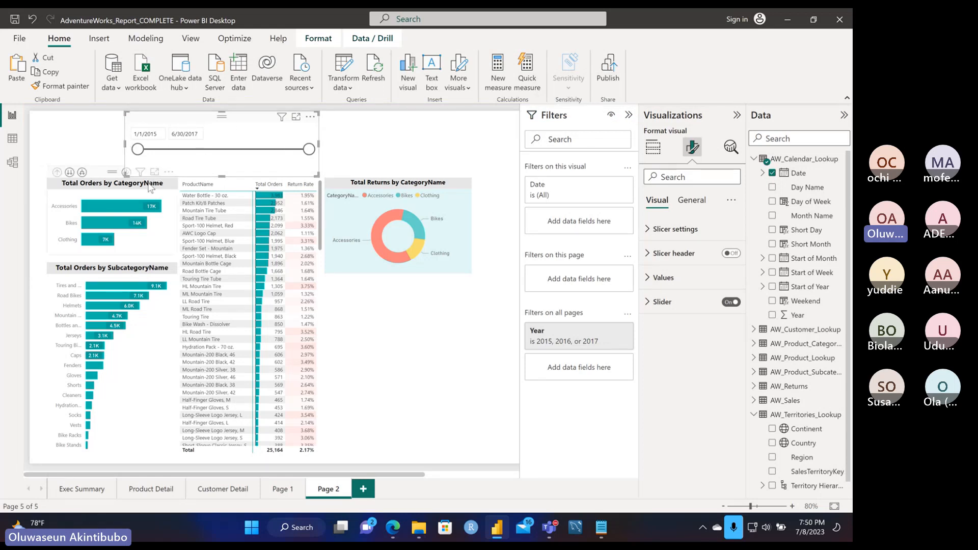
- Test the Date slicer by moving its end date to 10/31/2016, and restore the end date to 6/30/2017
{"action": "left_click", "coordinate": [336, 146]}
{"action": "left_click_drag", "start_coordinate": [309, 150], "coordinate": [269, 154]}
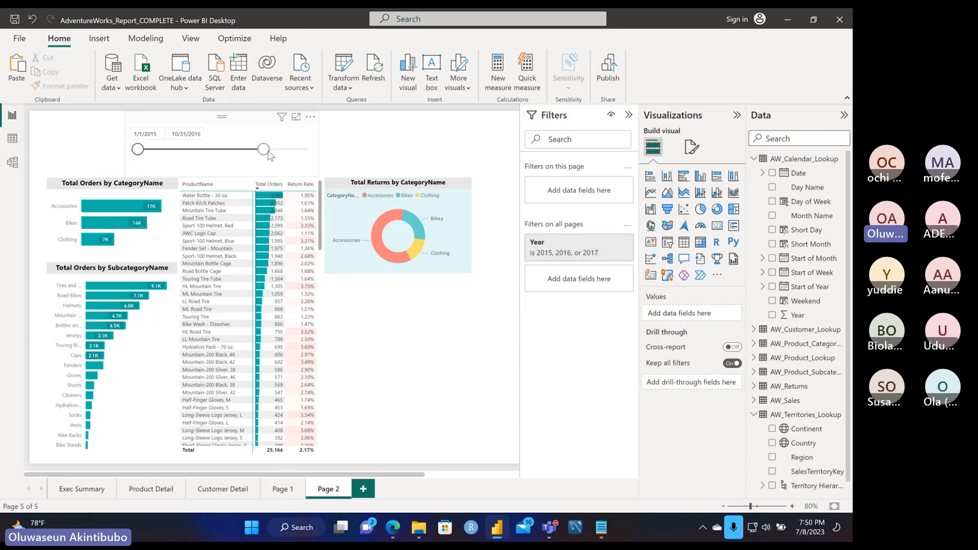
{"action": "left_click", "coordinate": [268, 154]}
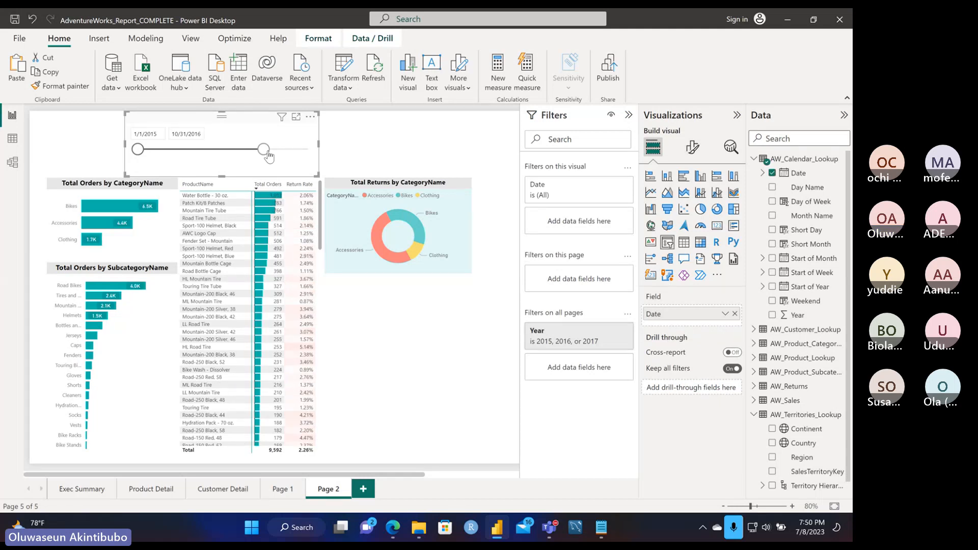
{"action": "left_click_drag", "start_coordinate": [264, 150], "coordinate": [318, 155]}
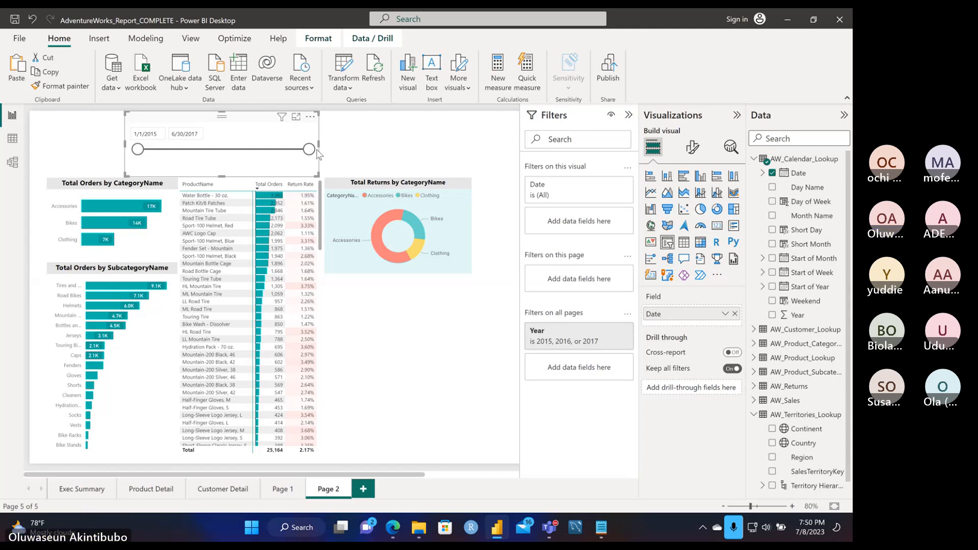
- Make the Total Returns by CategoryName donut chart narrower and taller, and move it to the page's upper edge beside the Date slicer
{"action": "left_click", "coordinate": [455, 223]}
{"action": "left_click_drag", "start_coordinate": [471, 220], "coordinate": [437, 219]}
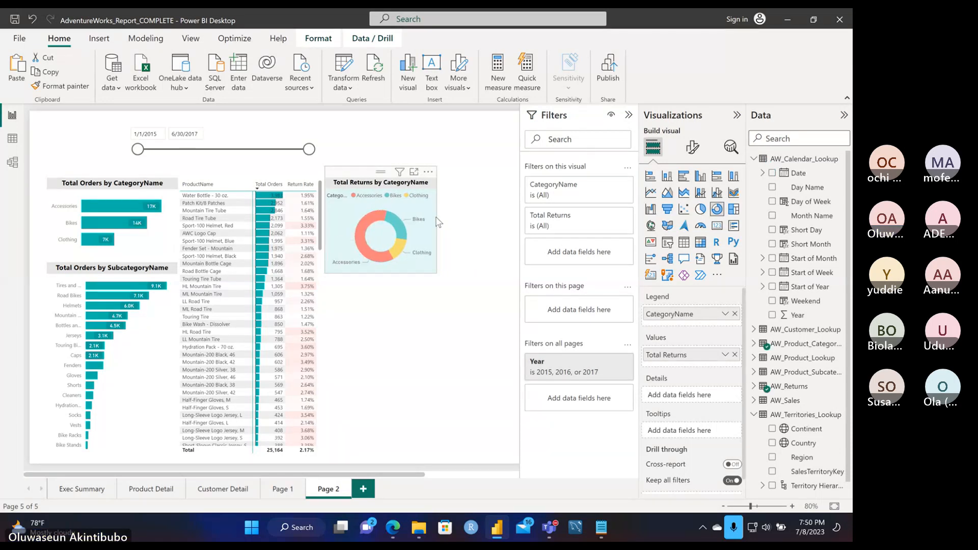
{"action": "left_click_drag", "start_coordinate": [381, 272], "coordinate": [383, 292]}
{"action": "left_click_drag", "start_coordinate": [374, 174], "coordinate": [368, 117]}
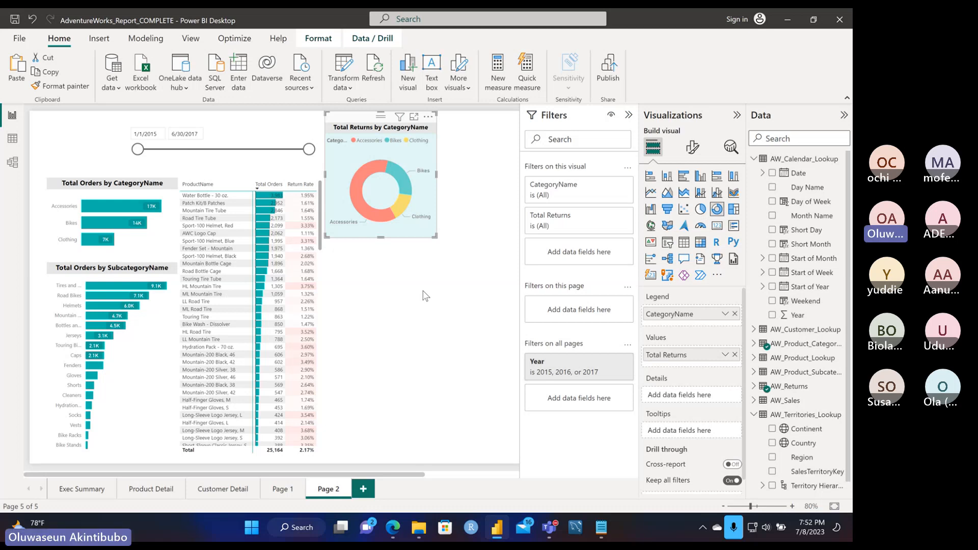
- Try converting the Total Returns by CategoryName donut chart to a card, undo the conversion, and deselect the chart
{"action": "left_click", "coordinate": [719, 231]}
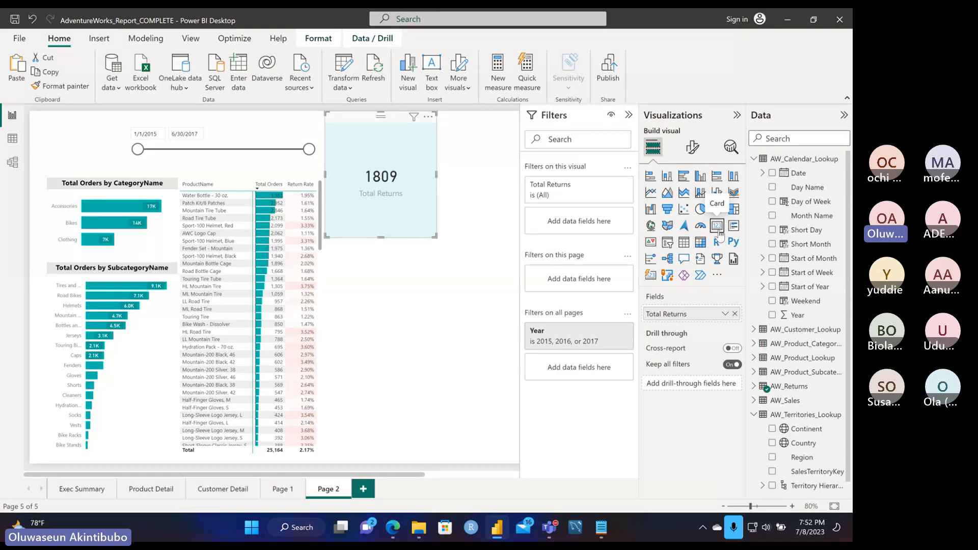
{"action": "key", "text": "ctrl+z"}
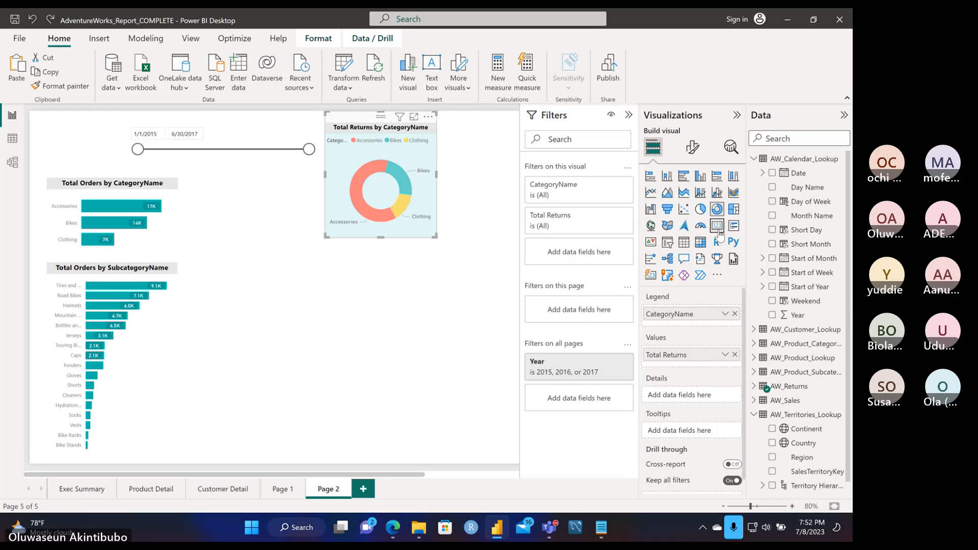
{"action": "left_click", "coordinate": [430, 282]}
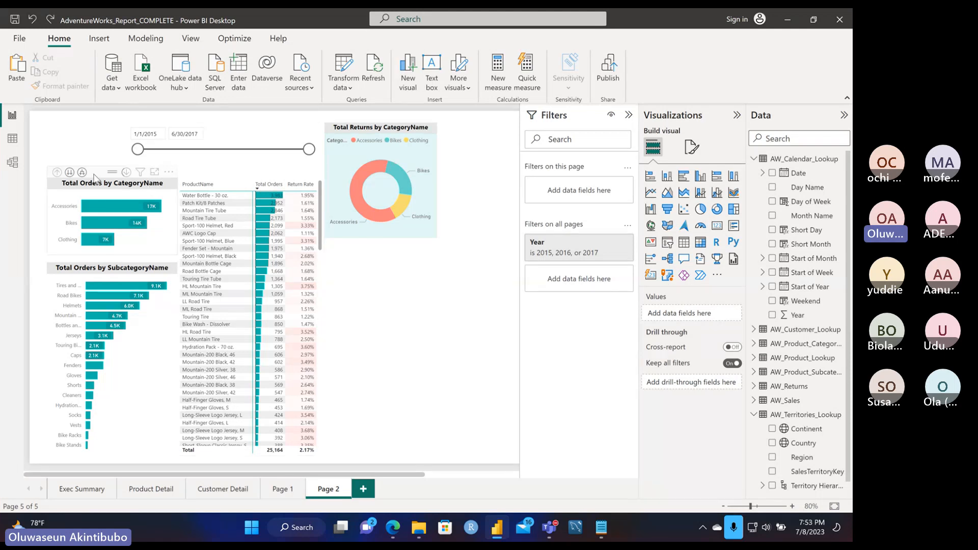
- Move the Total Orders by CategoryName bar chart slightly up and select the Date slicer
{"action": "left_click_drag", "start_coordinate": [95, 176], "coordinate": [97, 170]}
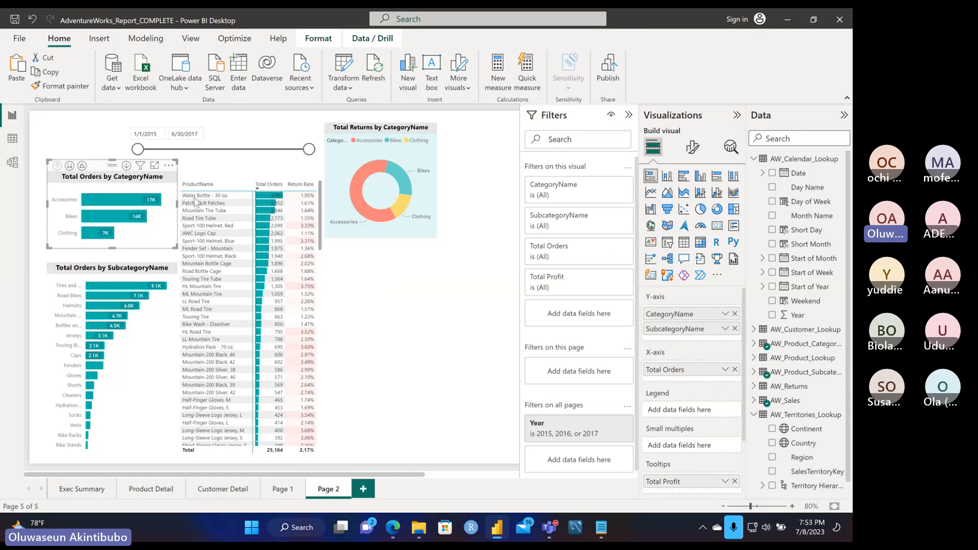
{"action": "left_click", "coordinate": [228, 181]}
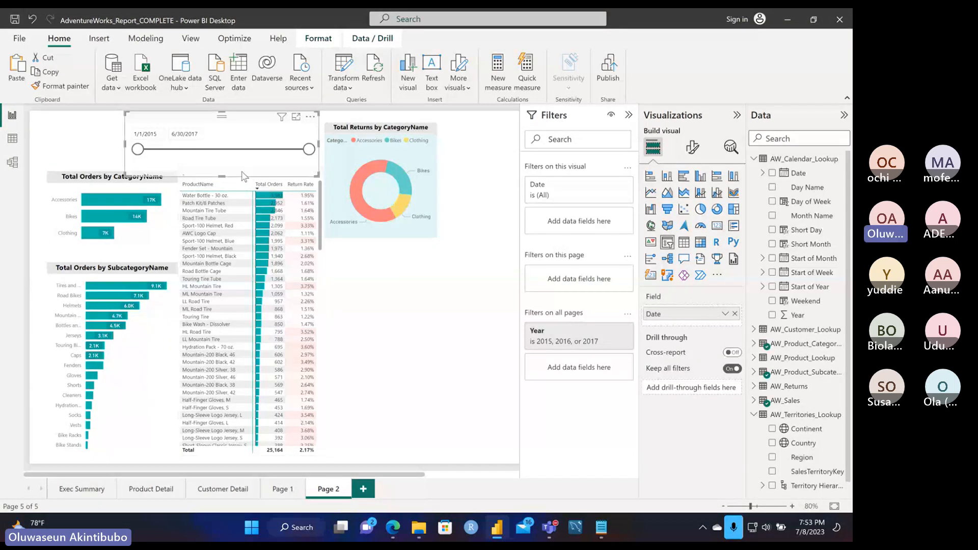
- Sort the product table by ProductName and switch its sorting back to Total Orders
{"action": "left_click", "coordinate": [237, 184]}
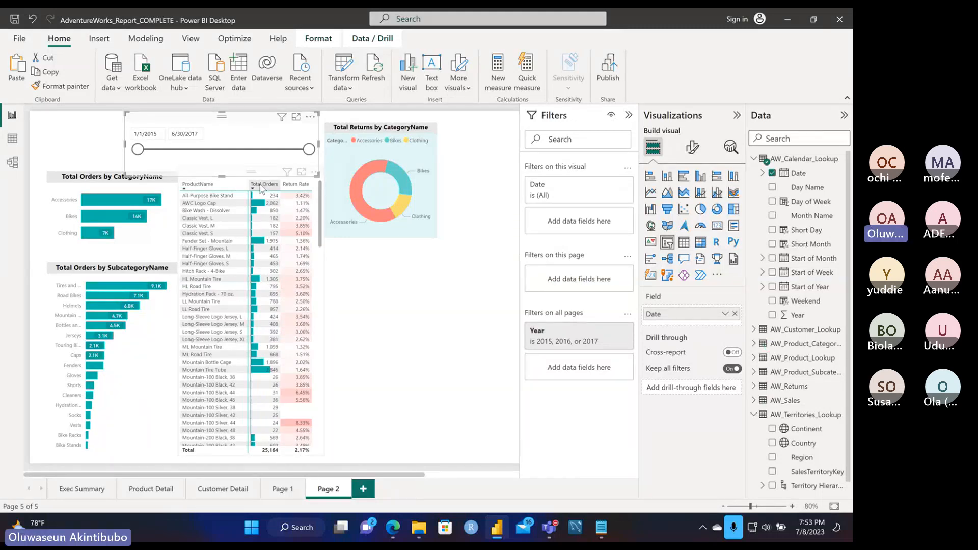
{"action": "left_click", "coordinate": [260, 187]}
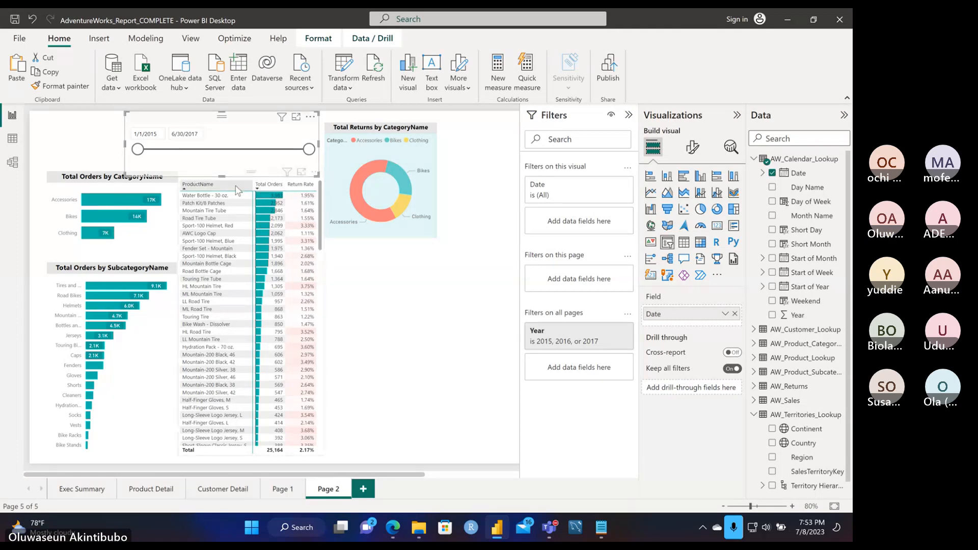
{"action": "right_click", "coordinate": [240, 175]}
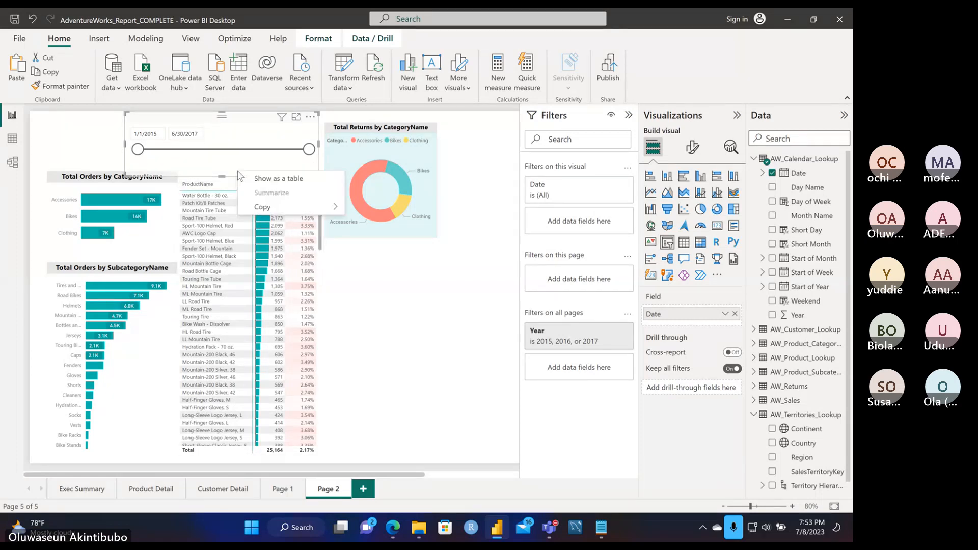
{"action": "left_click", "coordinate": [243, 164]}
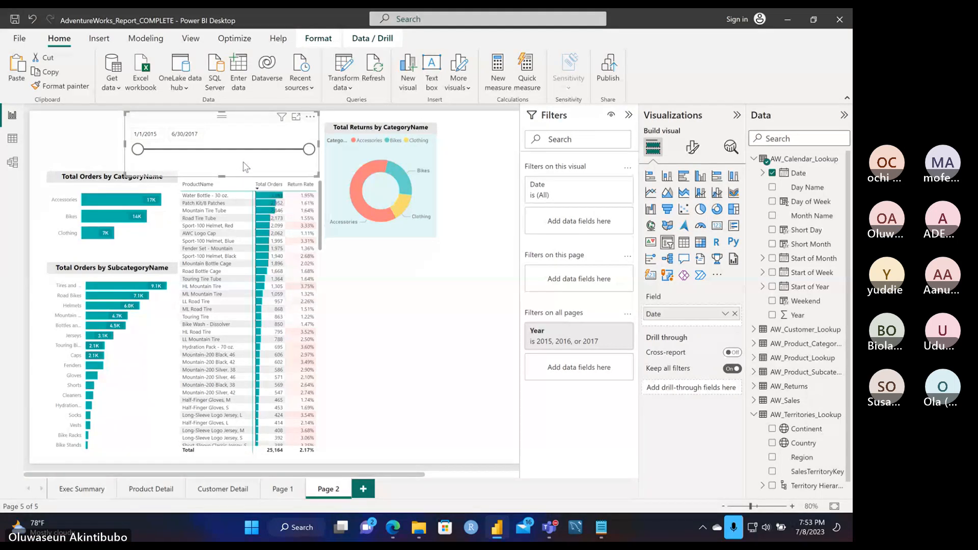
{"action": "left_click", "coordinate": [191, 41]}
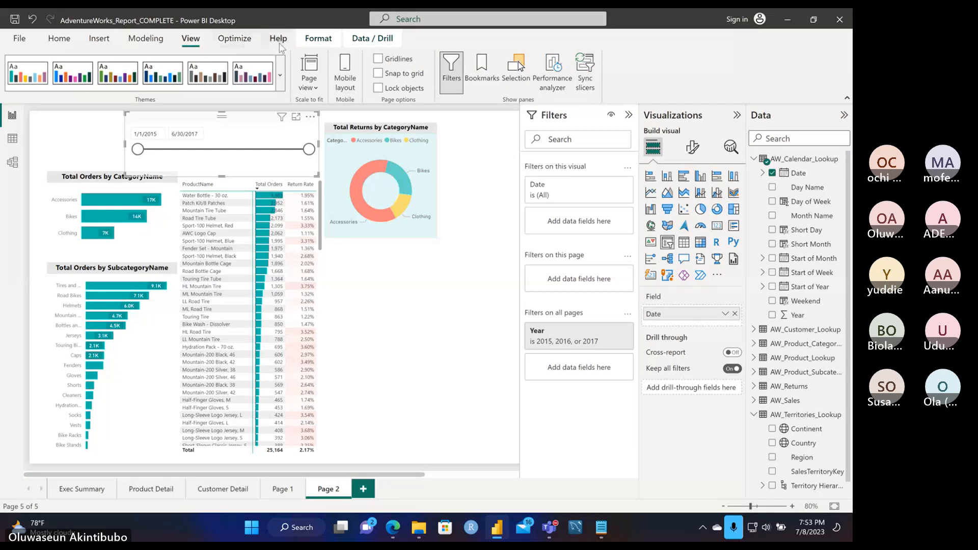
{"action": "left_click", "coordinate": [232, 43]}
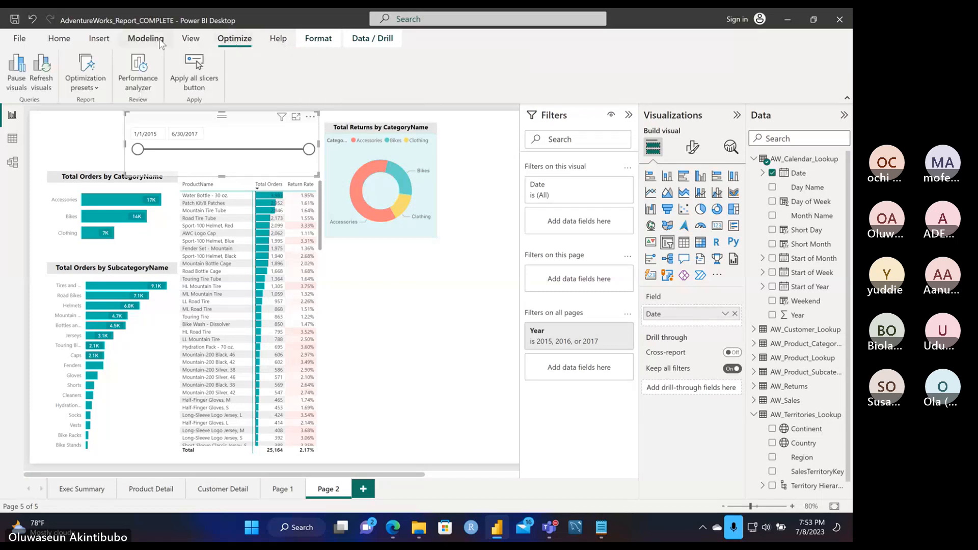
{"action": "left_click", "coordinate": [109, 41]}
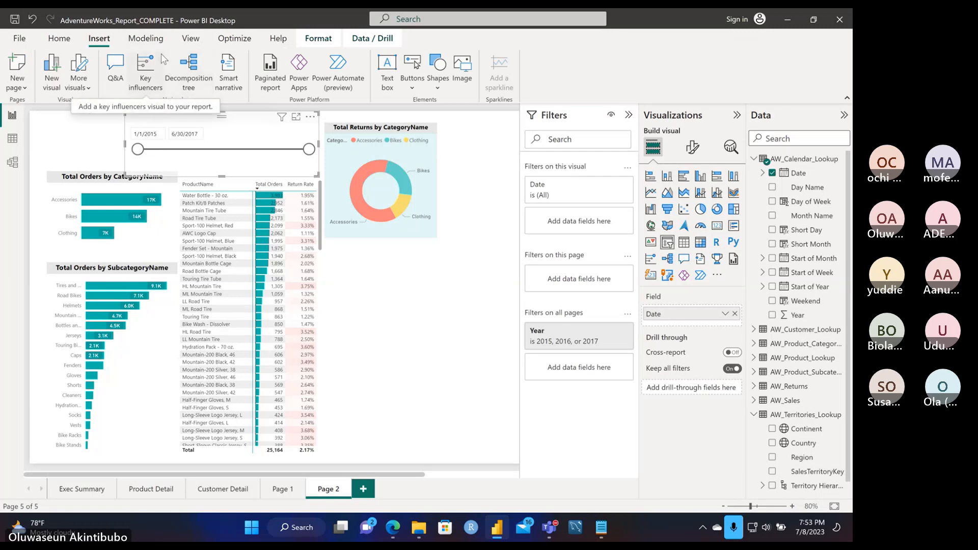
{"action": "left_click", "coordinate": [145, 43]}
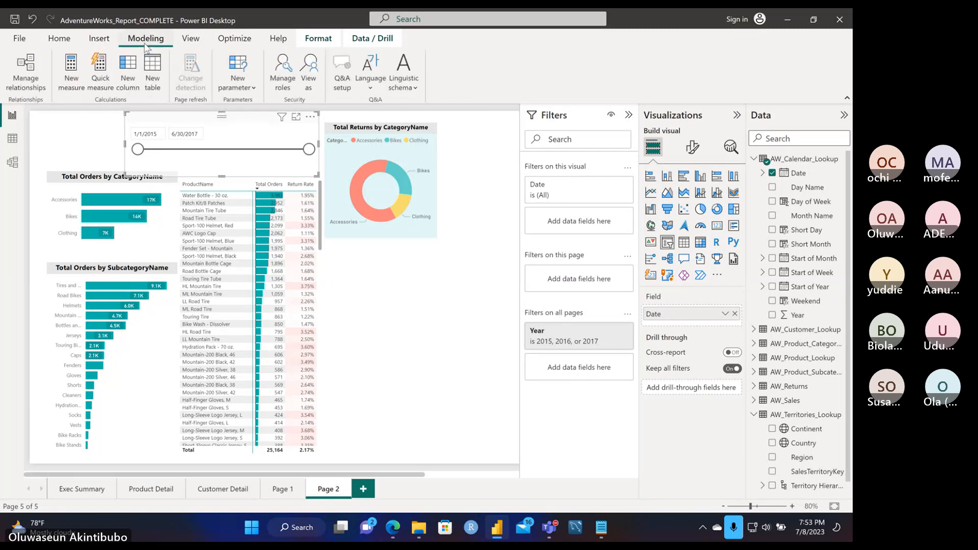
{"action": "left_click", "coordinate": [189, 42]}
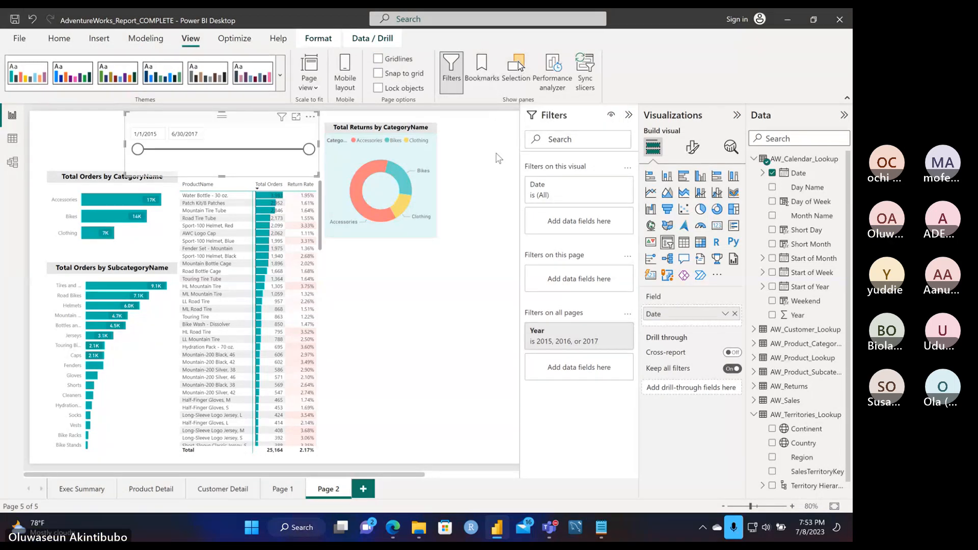
{"action": "left_click", "coordinate": [518, 64]}
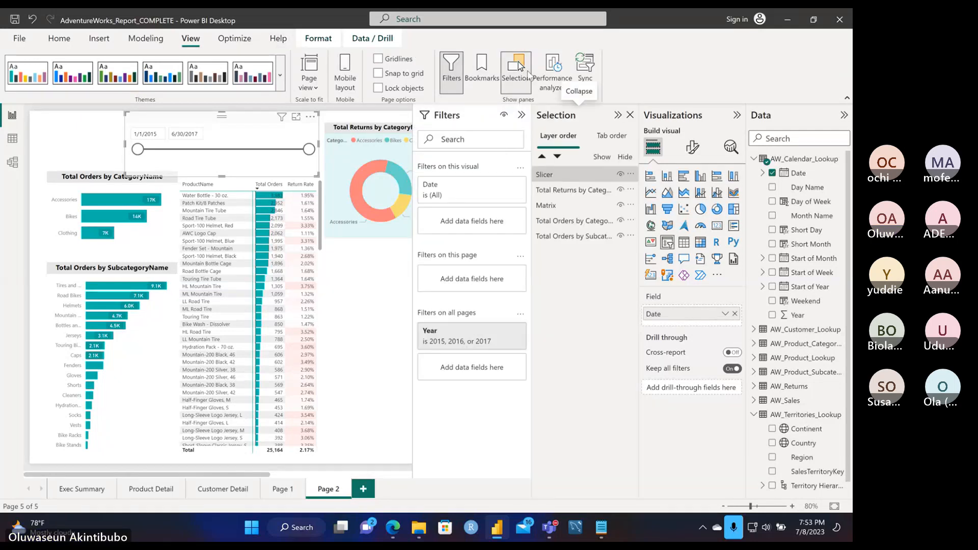
{"action": "left_click", "coordinate": [518, 62]}
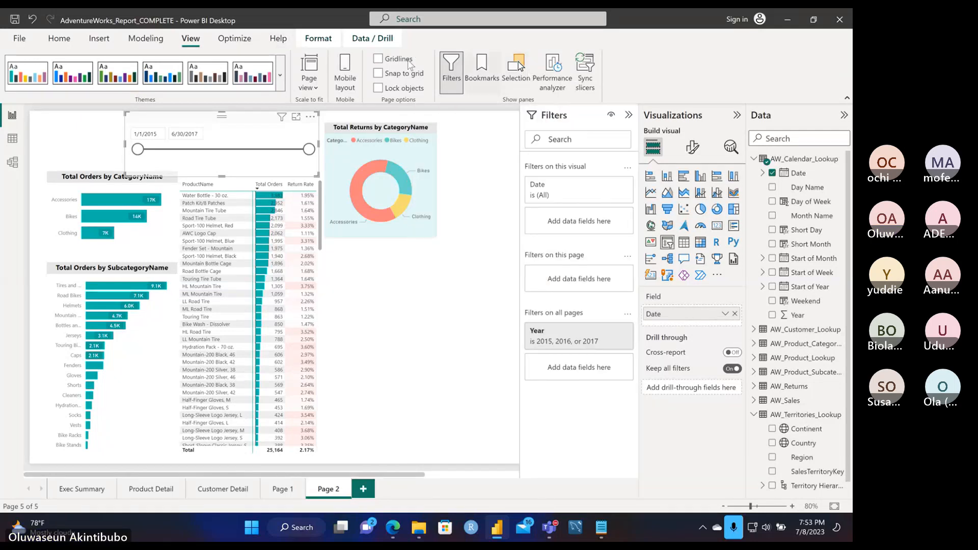
{"action": "left_click", "coordinate": [229, 41]}
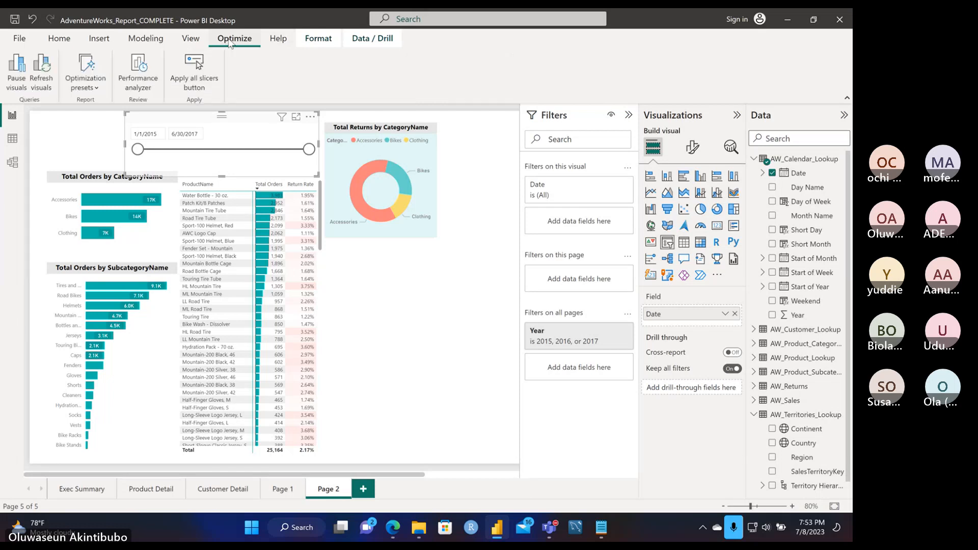
{"action": "left_click", "coordinate": [281, 43]}
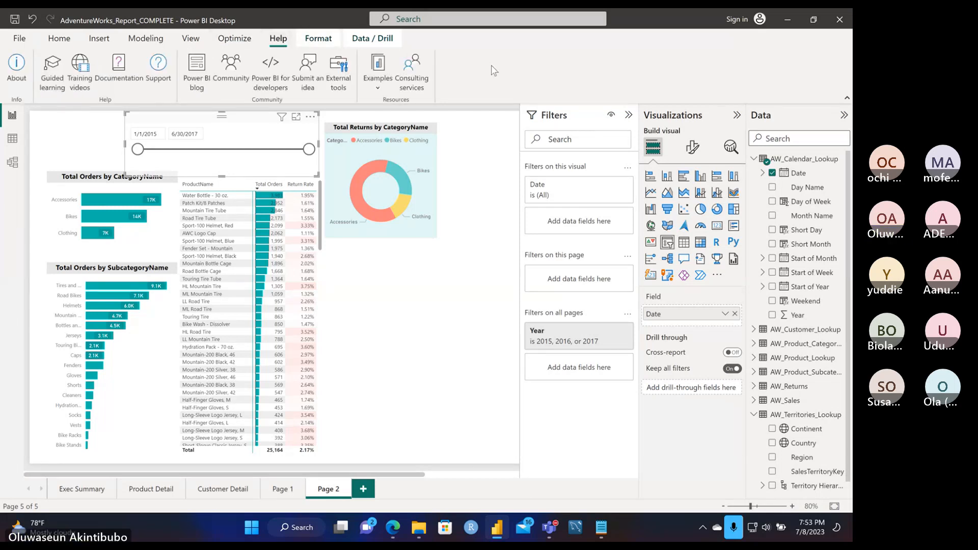
{"action": "left_click", "coordinate": [60, 40]}
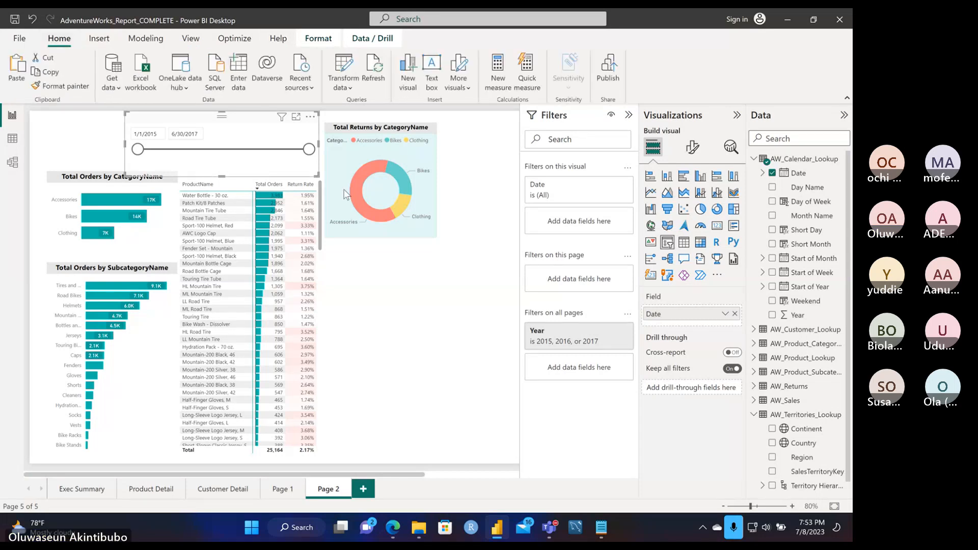
{"action": "left_click", "coordinate": [361, 294]}
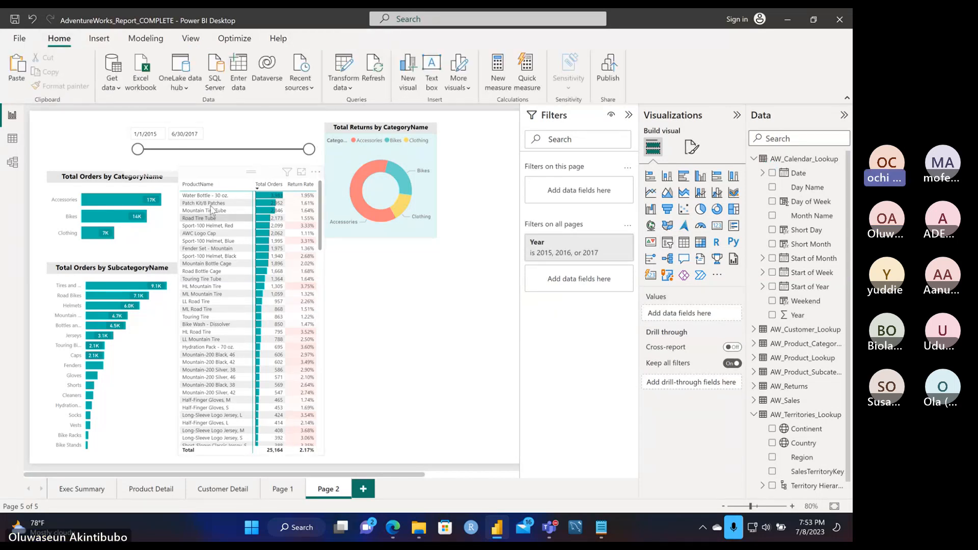
- Move the Total Orders by SubcategoryName bar chart slightly up and extend its lower edge to line up with the product table
{"action": "left_click", "coordinate": [104, 256]}
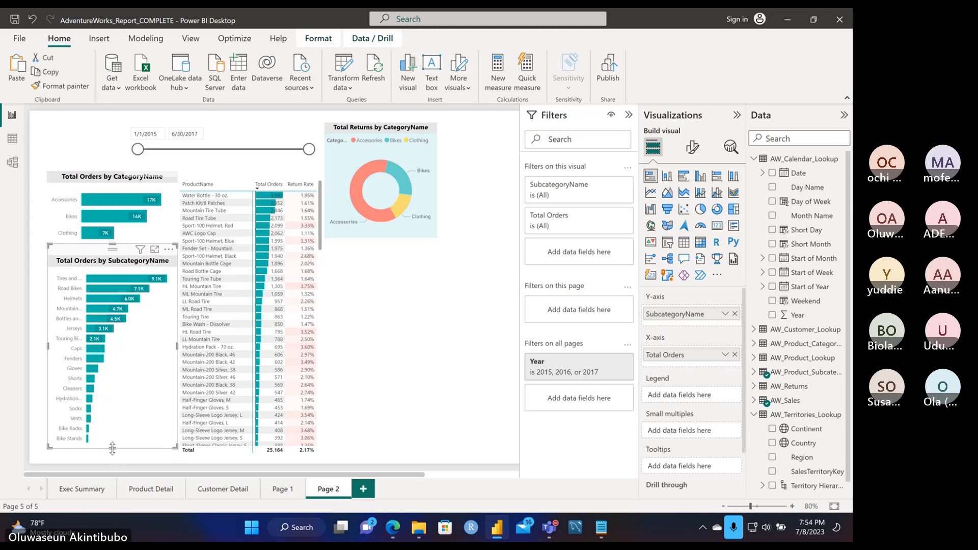
{"action": "left_click_drag", "start_coordinate": [112, 449], "coordinate": [116, 462]}
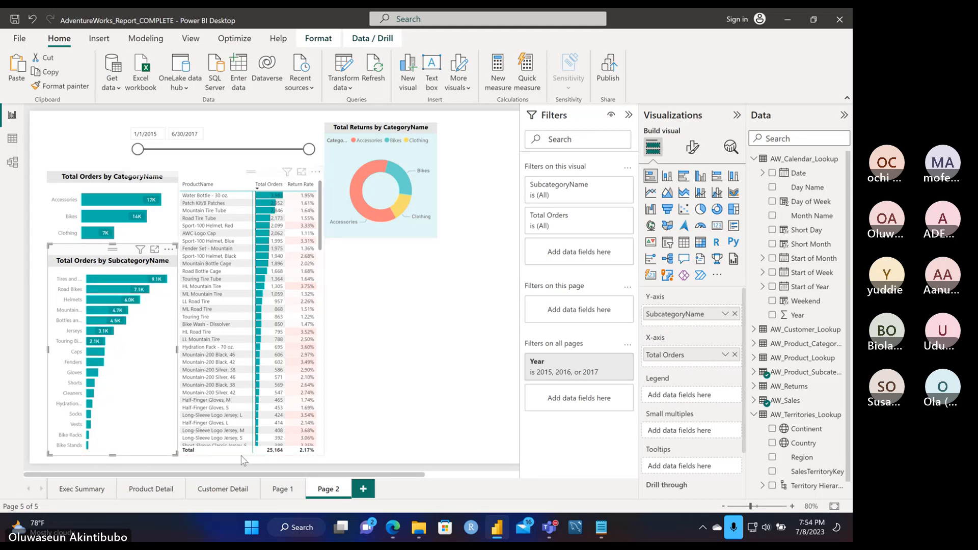
{"action": "left_click", "coordinate": [251, 453]}
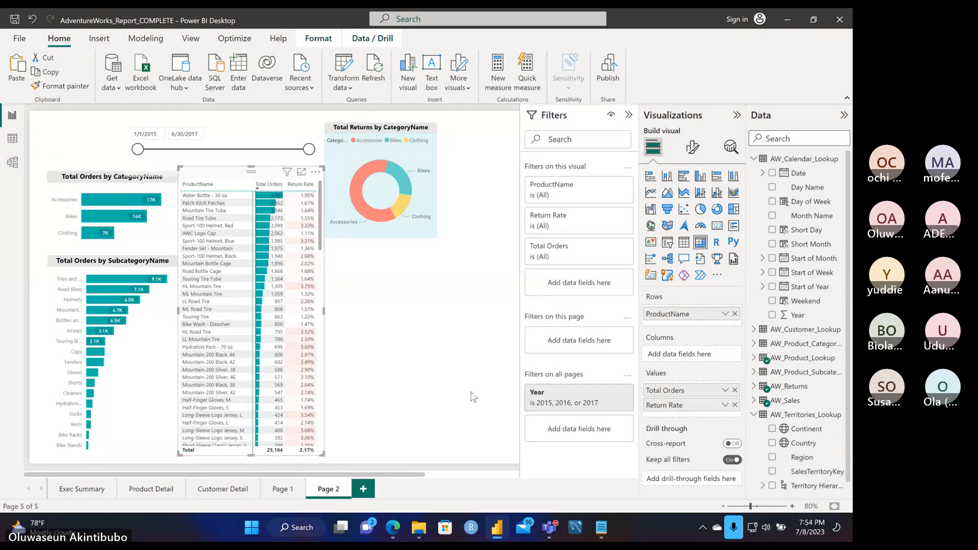
{"action": "left_click", "coordinate": [412, 280]}
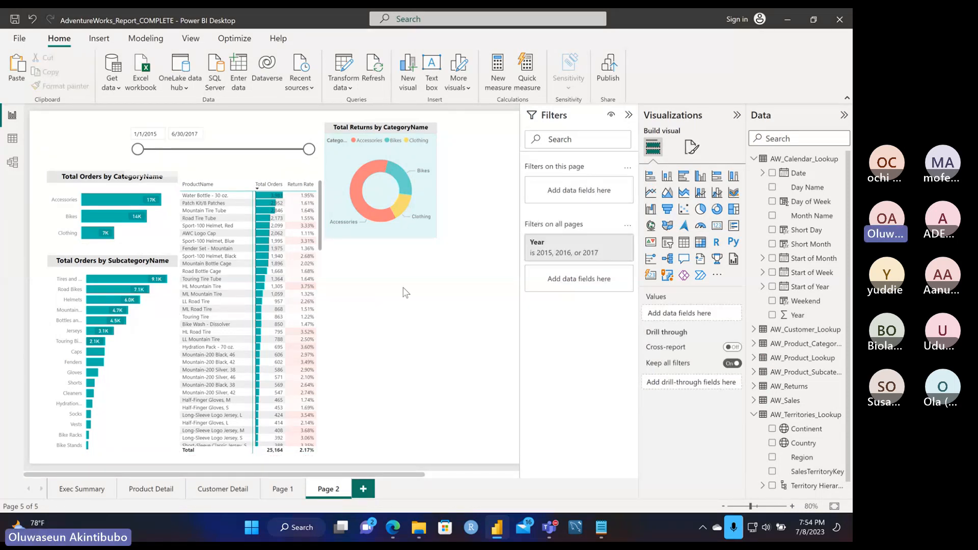
- Add a card below the returns donut chart showing Total Returns from the AW_Returns table
{"action": "left_click", "coordinate": [717, 228]}
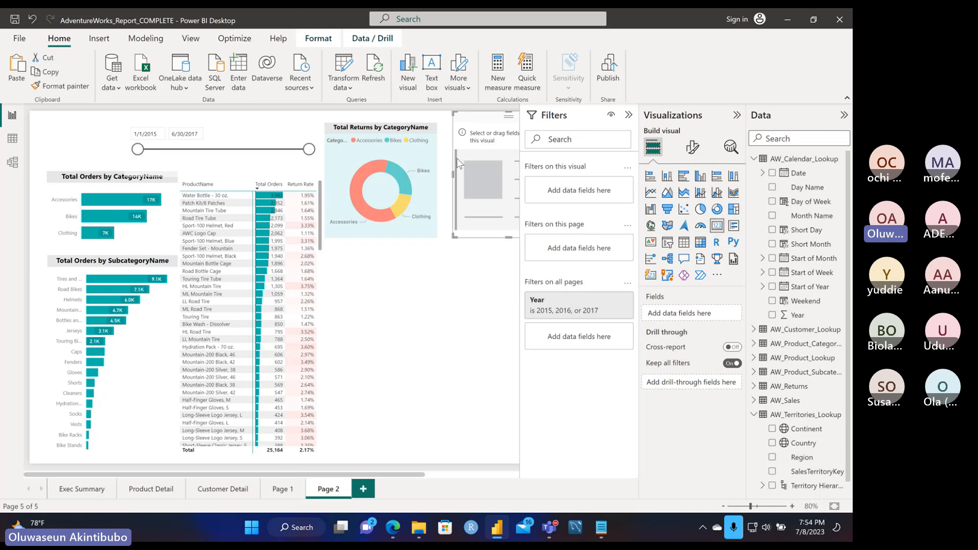
{"action": "left_click_drag", "start_coordinate": [488, 122], "coordinate": [369, 257]}
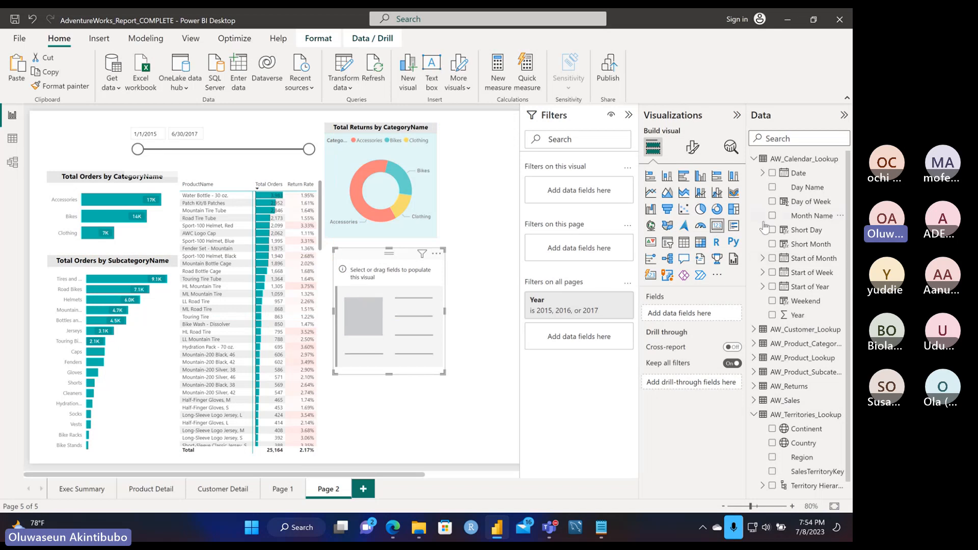
{"action": "left_click", "coordinate": [754, 159]}
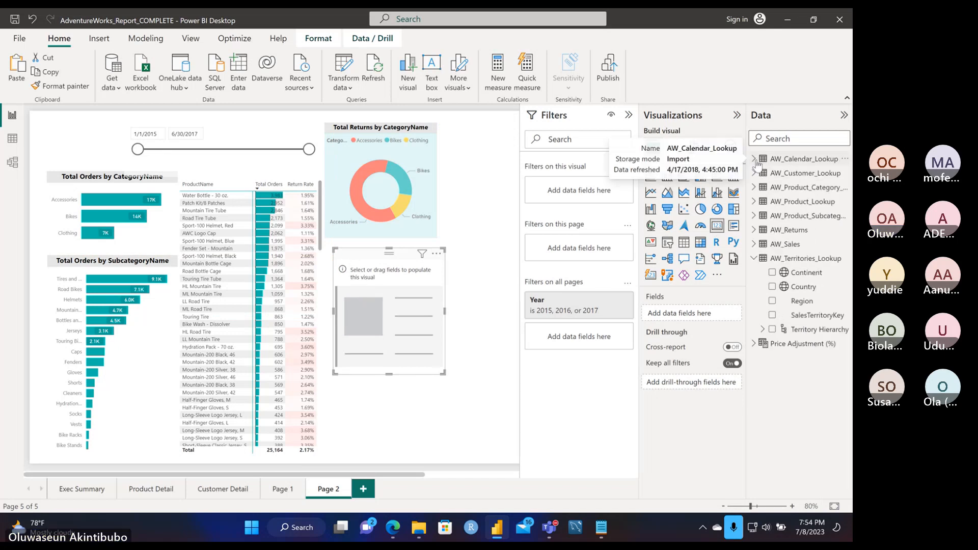
{"action": "left_click", "coordinate": [766, 232]}
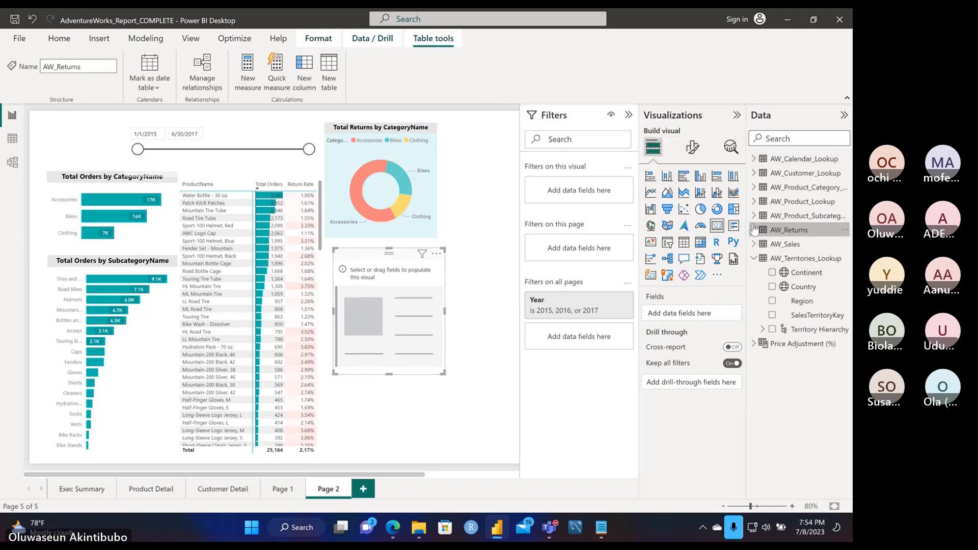
{"action": "left_click", "coordinate": [755, 230]}
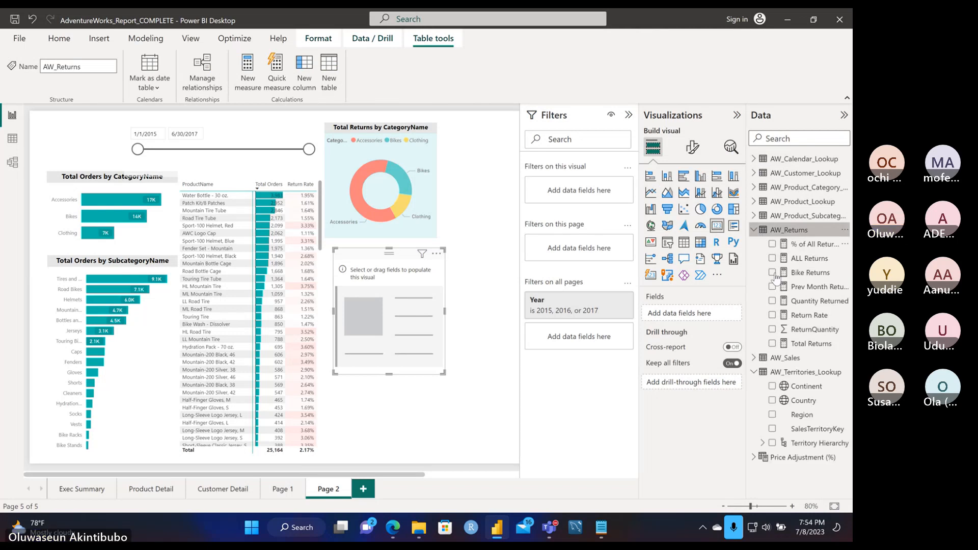
{"action": "left_click", "coordinate": [772, 344]}
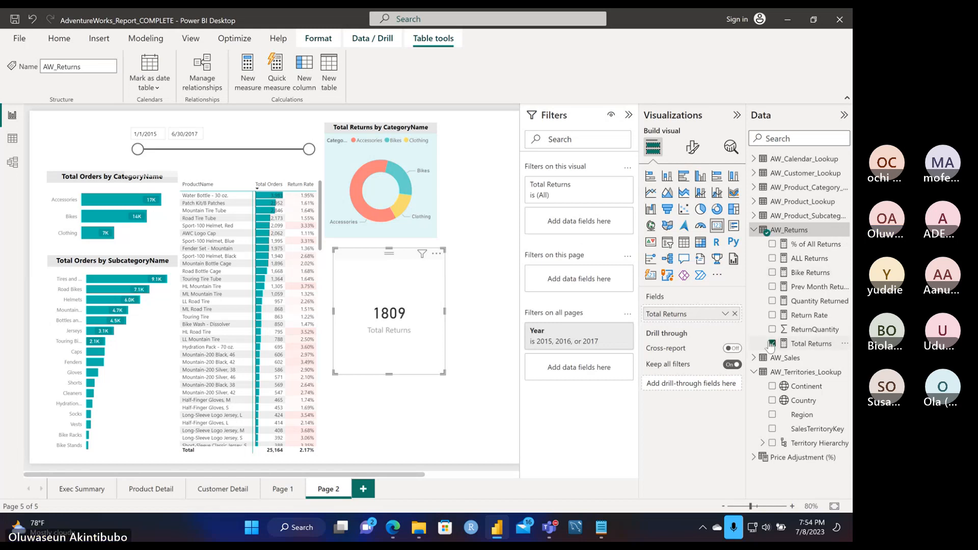
- Replace Total Returns with the ALL Returns measure in the new card
{"action": "left_click", "coordinate": [772, 344]}
{"action": "left_click", "coordinate": [772, 259]}
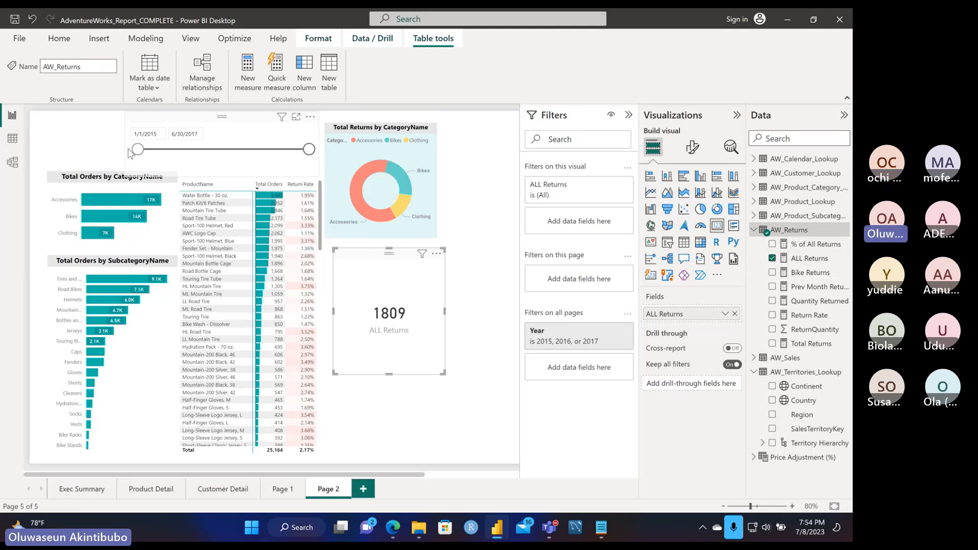
{"action": "left_click", "coordinate": [300, 150]}
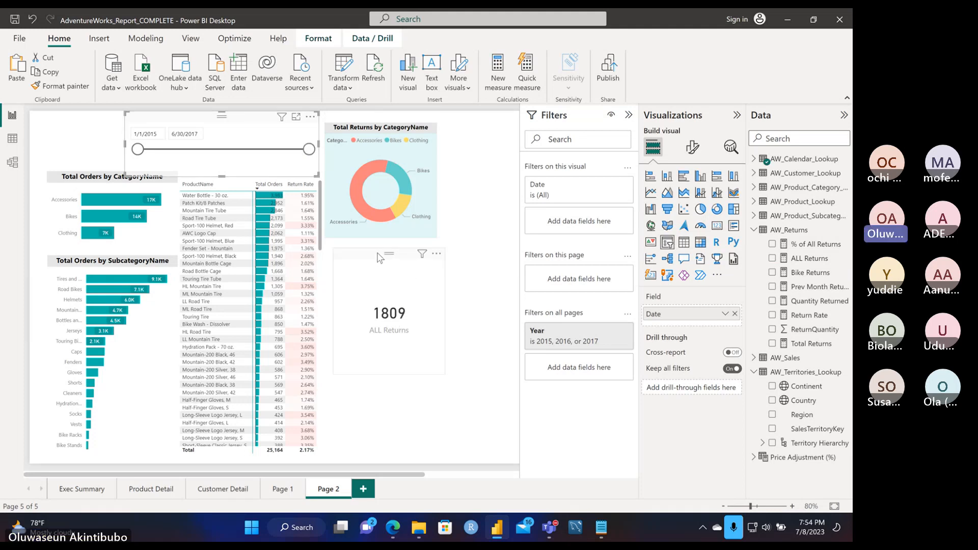
- Reduce the ALL Returns card's height and align it directly beneath the returns donut chart
{"action": "left_click", "coordinate": [430, 355]}
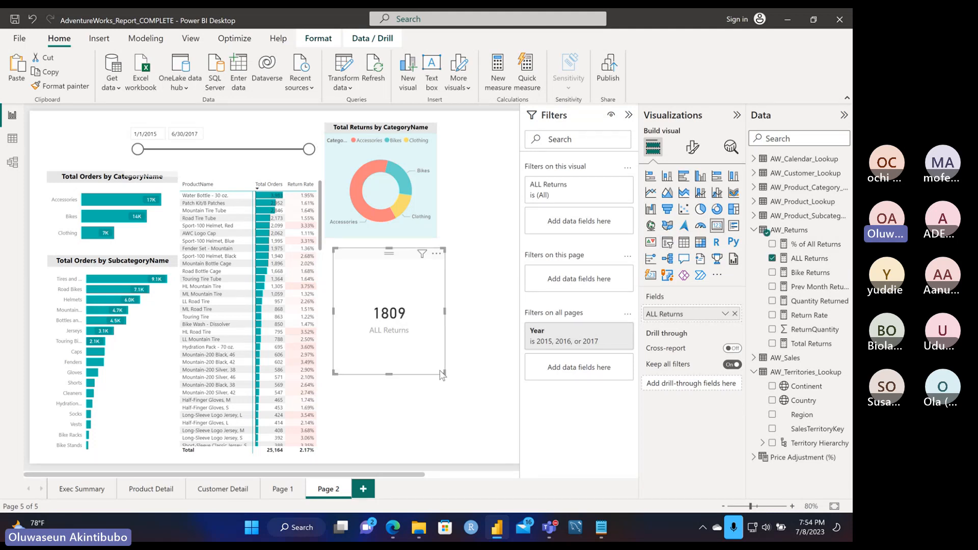
{"action": "left_click_drag", "start_coordinate": [445, 375], "coordinate": [448, 321]}
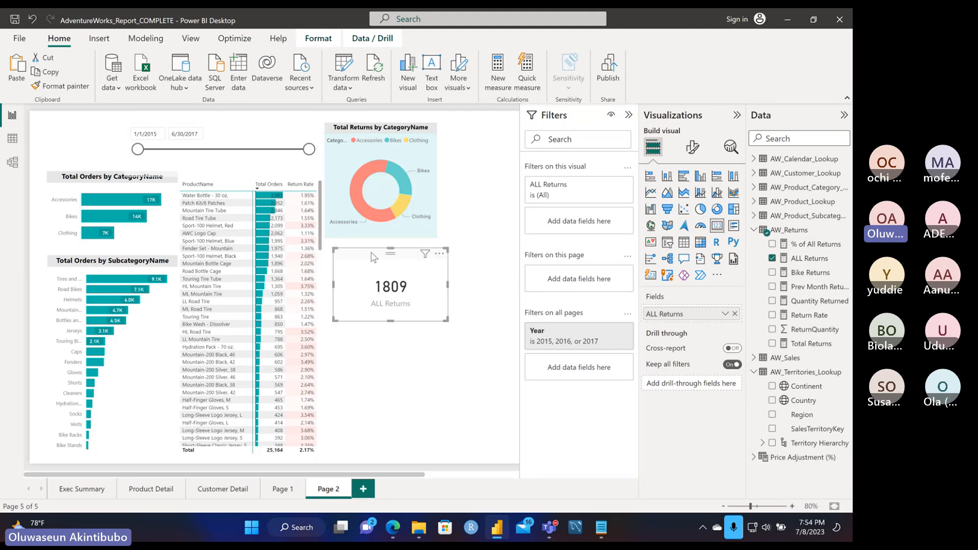
{"action": "left_click_drag", "start_coordinate": [375, 257], "coordinate": [361, 252]}
{"action": "left_click_drag", "start_coordinate": [363, 252], "coordinate": [363, 252]}
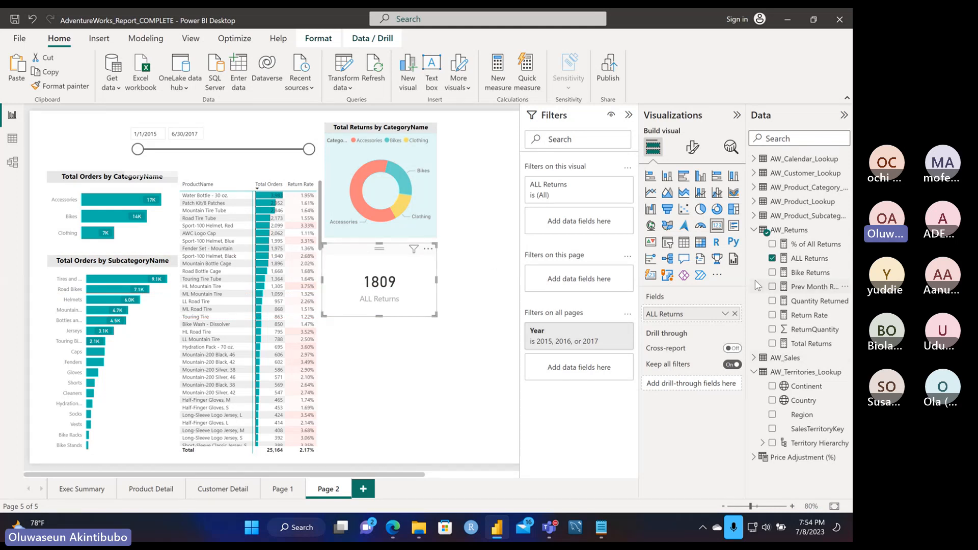
{"action": "left_click", "coordinate": [451, 341]}
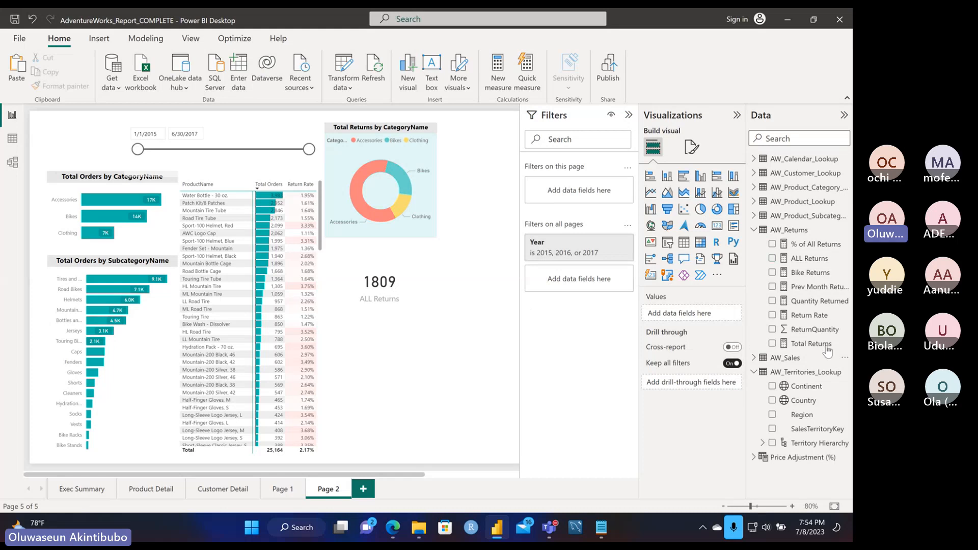
- Add a second card near the page's lower edge showing Total Revenue from the AW_Sales table
{"action": "left_click", "coordinate": [719, 227]}
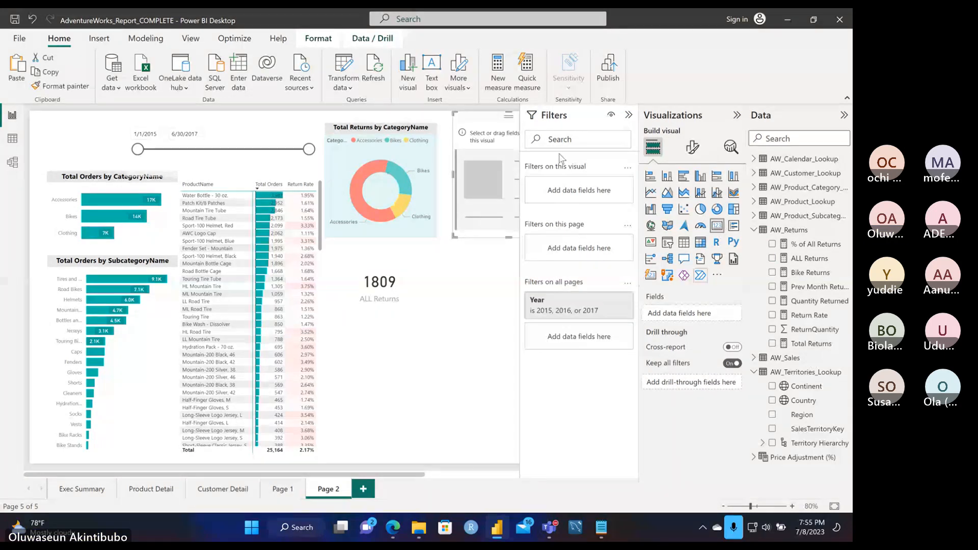
{"action": "left_click_drag", "start_coordinate": [457, 204], "coordinate": [308, 429]}
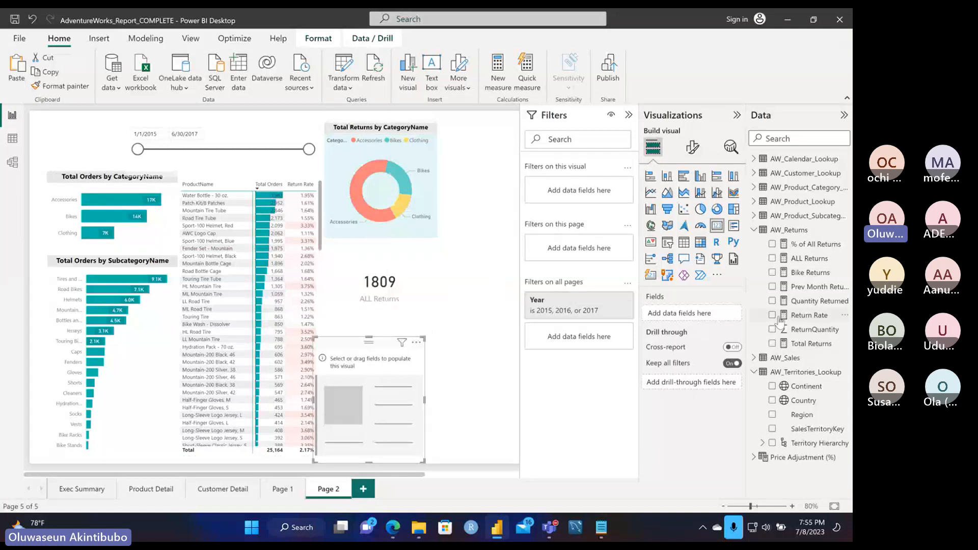
{"action": "left_click", "coordinate": [755, 229]}
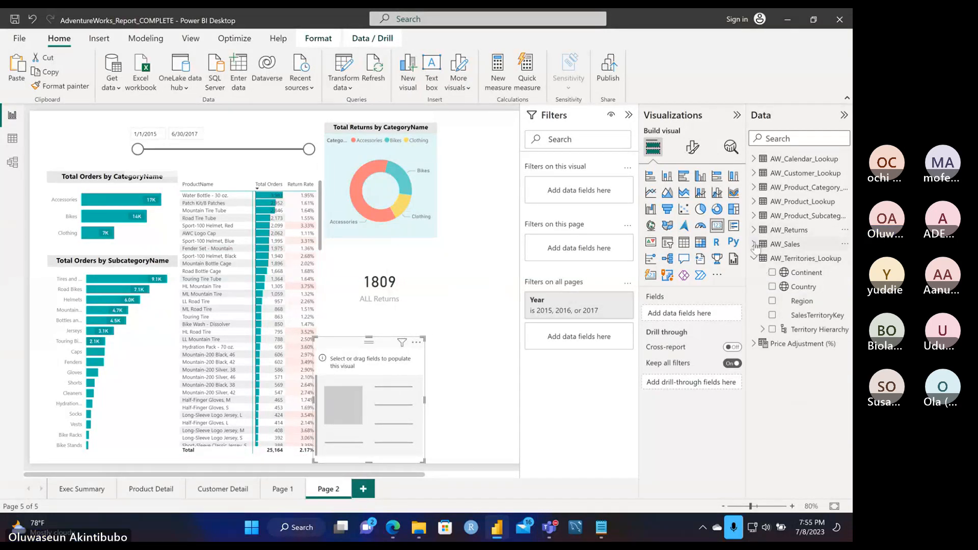
{"action": "left_click", "coordinate": [754, 244]}
{"action": "scroll", "coordinate": [774, 379], "scroll_direction": "down", "scroll_amount": 3}
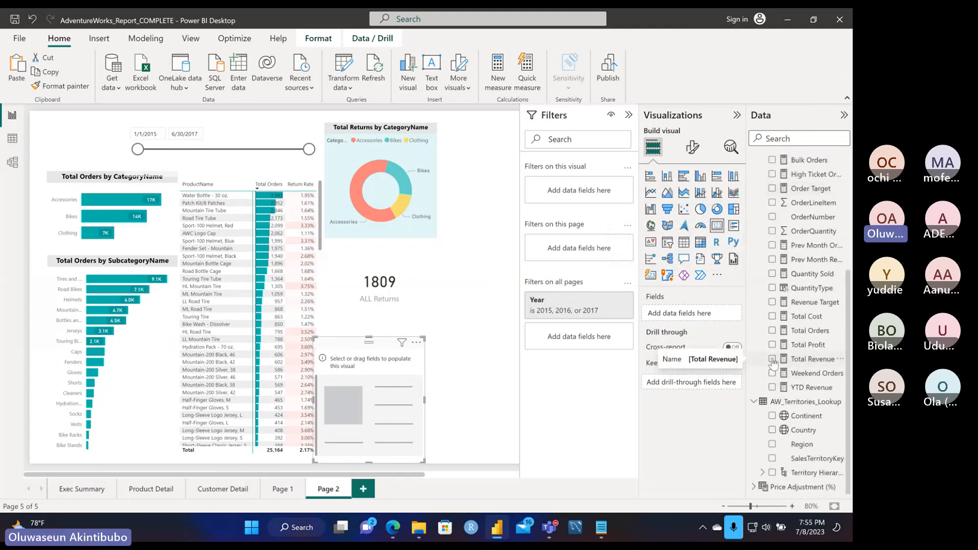
{"action": "left_click", "coordinate": [773, 359]}
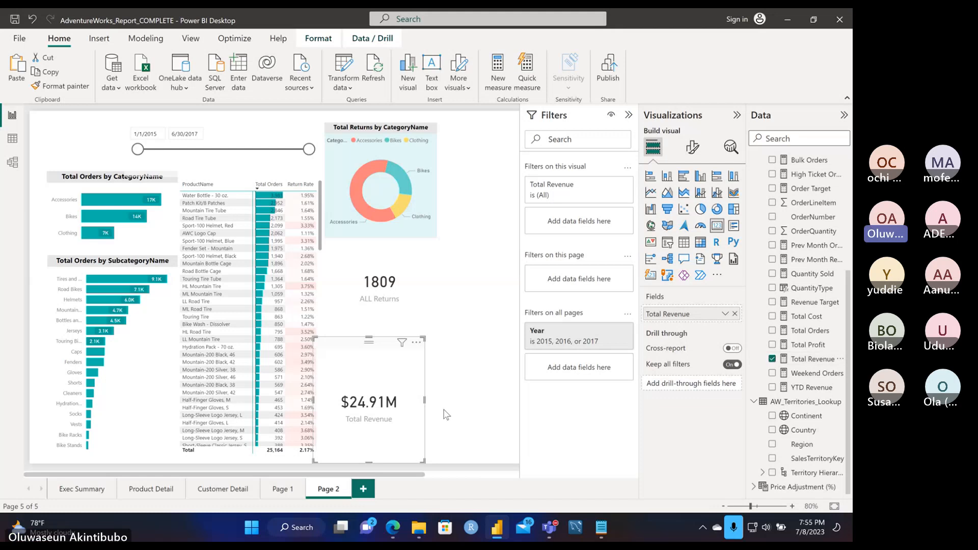
- Move the Total Revenue card directly beneath the ALL Returns card and reduce its height
{"action": "left_click_drag", "start_coordinate": [382, 343], "coordinate": [390, 318]}
{"action": "left_click", "coordinate": [375, 440]}
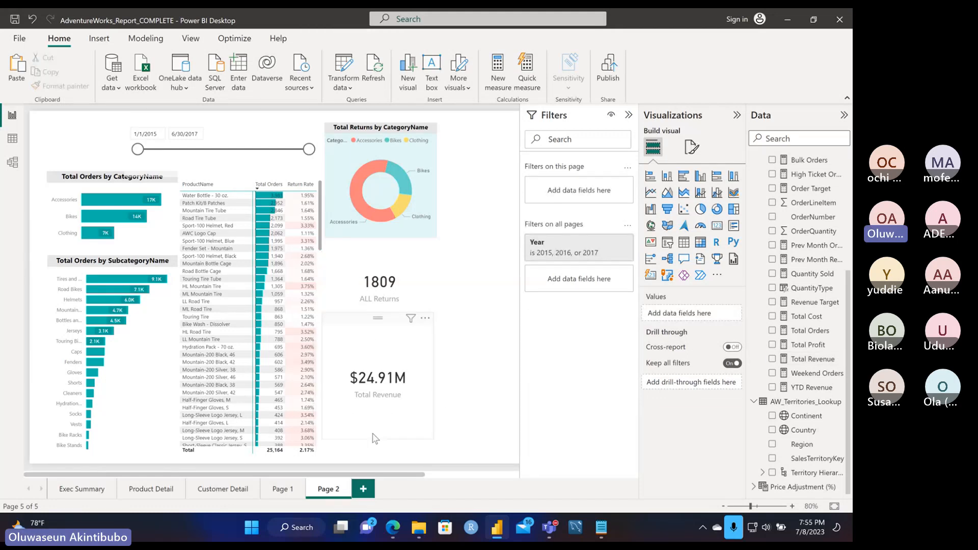
{"action": "left_click_drag", "start_coordinate": [376, 439], "coordinate": [388, 396]}
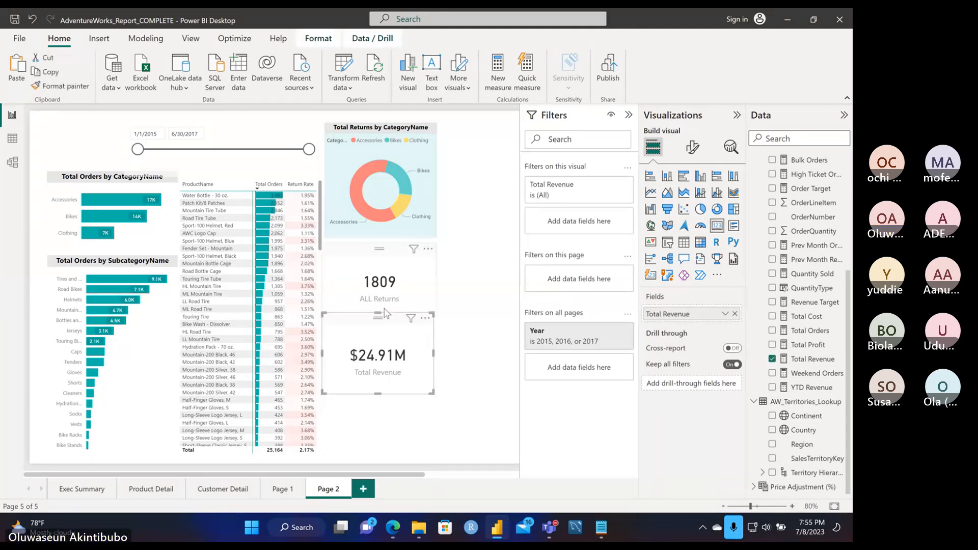
{"action": "left_click", "coordinate": [340, 185]}
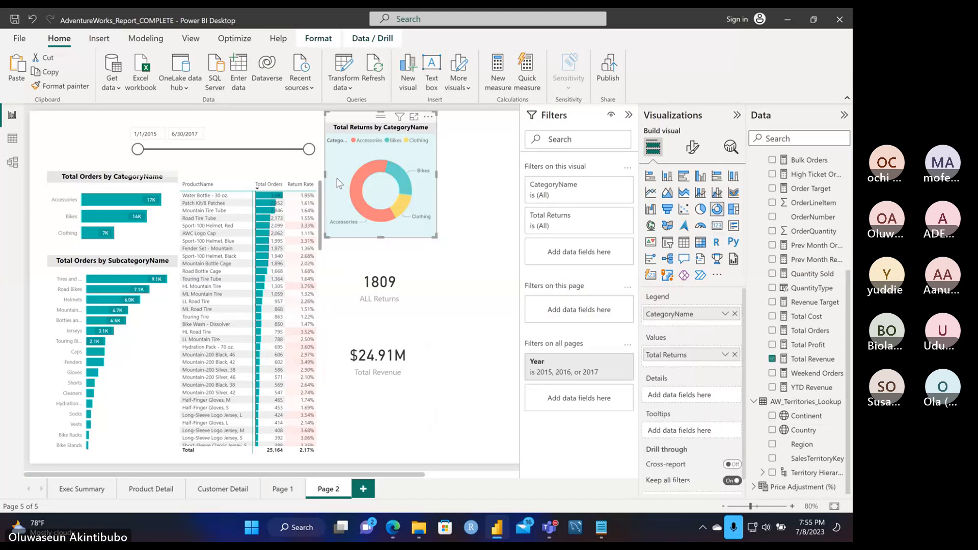
{"action": "left_click", "coordinate": [363, 283], "text": "ctrl"}
{"action": "left_click", "coordinate": [365, 346], "text": "ctrl"}
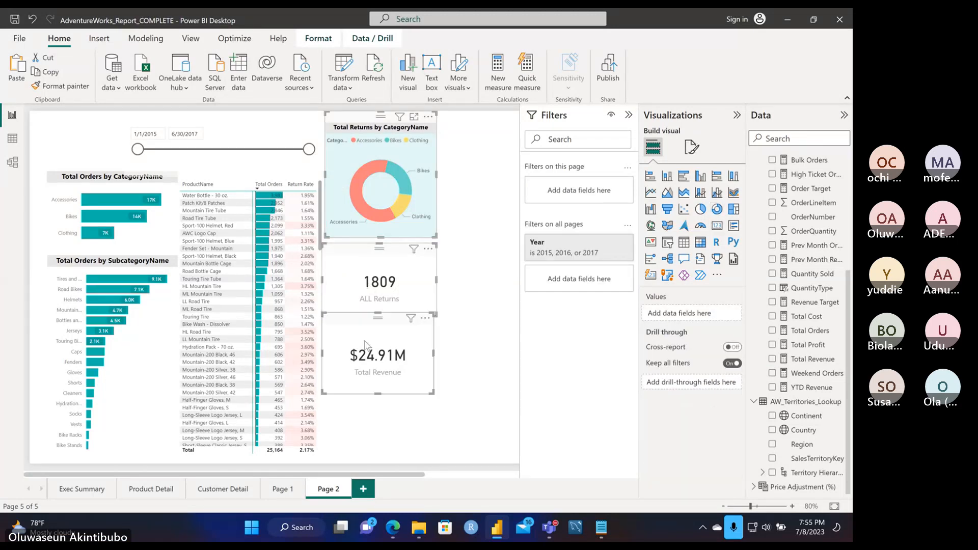
{"action": "right_click", "coordinate": [350, 270]}
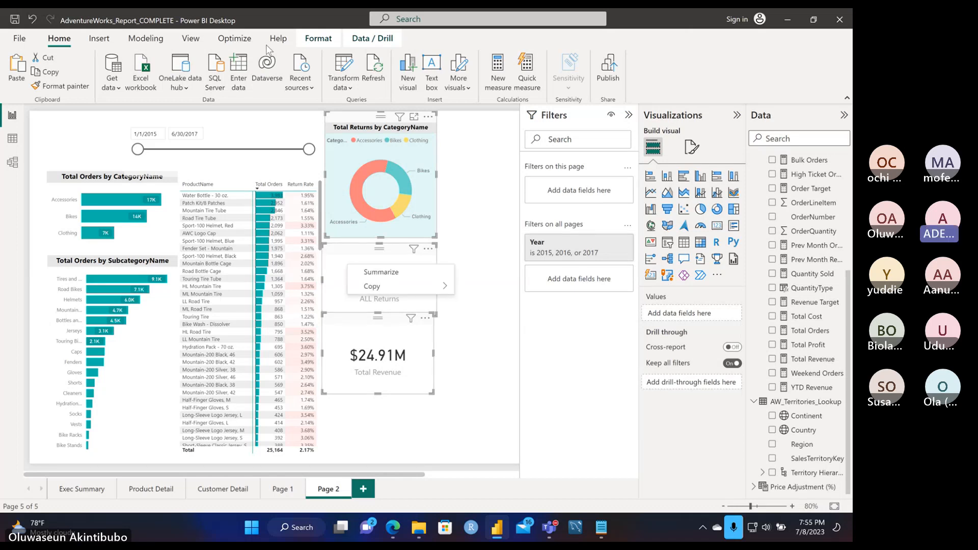
{"action": "left_click", "coordinate": [97, 40]}
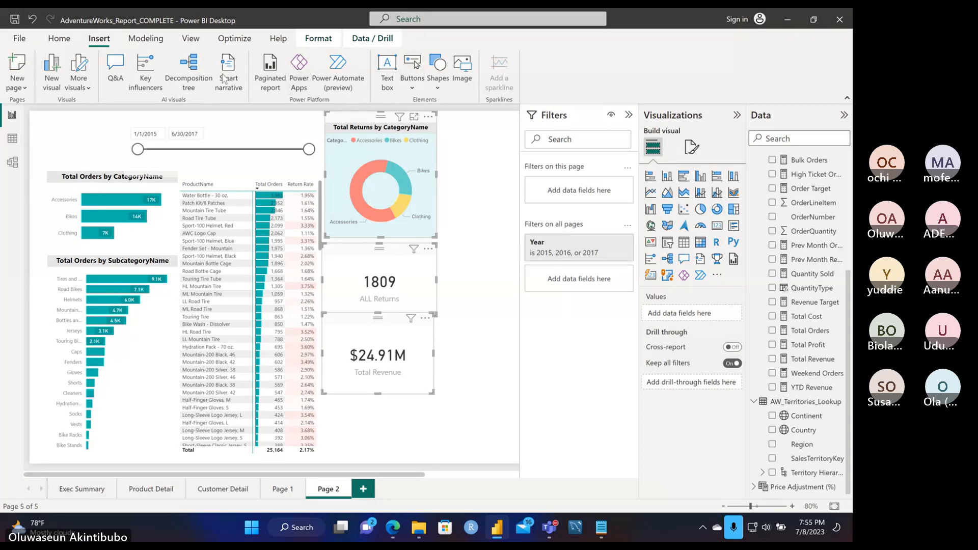
{"action": "left_click", "coordinate": [192, 44]}
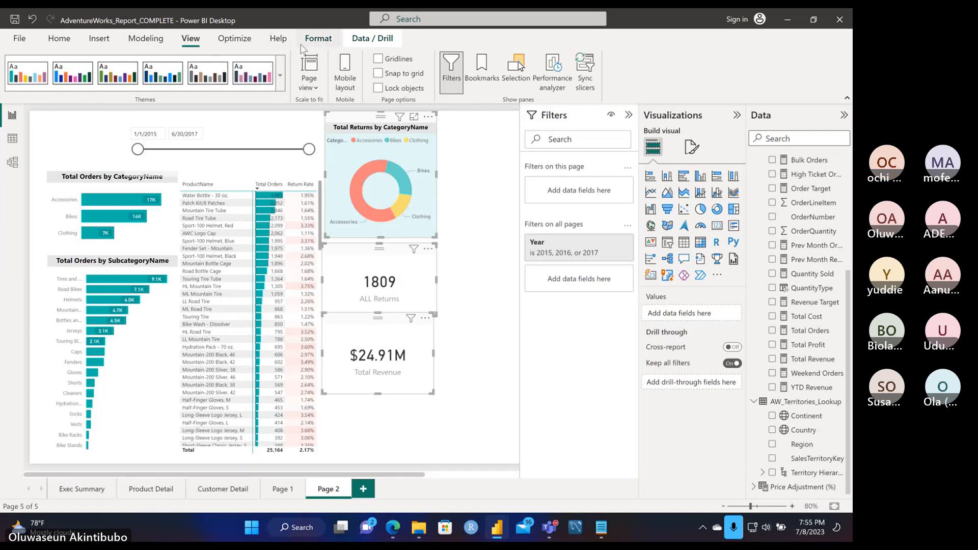
{"action": "left_click", "coordinate": [232, 46]}
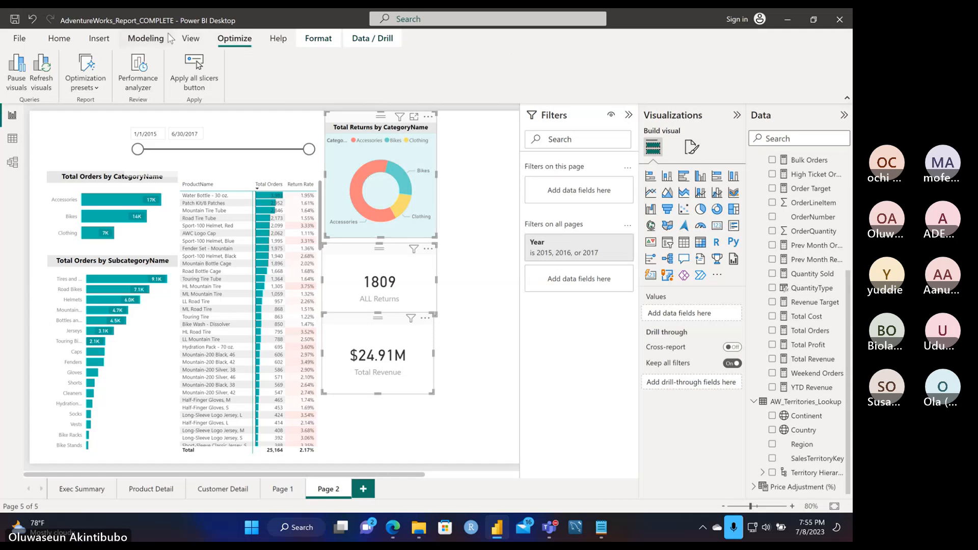
{"action": "left_click", "coordinate": [155, 47]}
{"action": "left_click", "coordinate": [196, 41]}
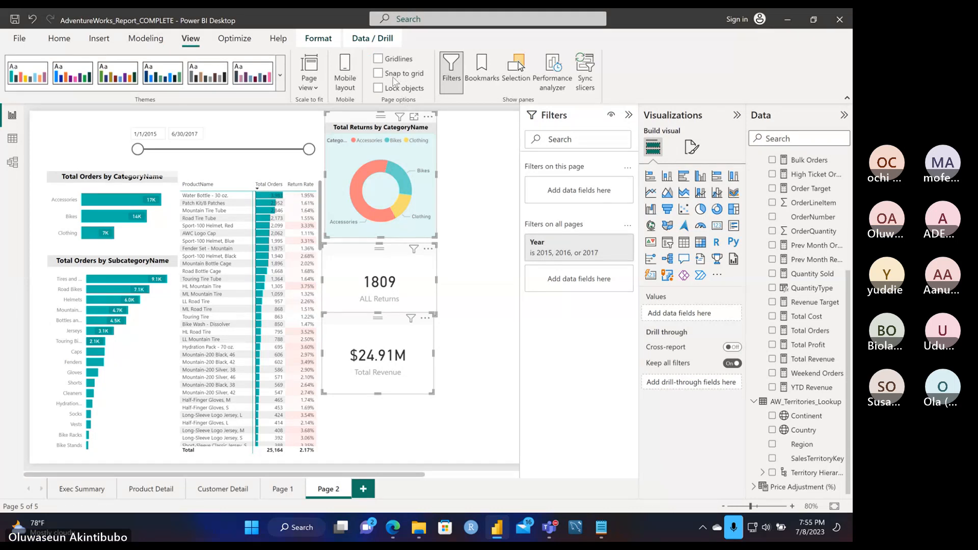
{"action": "left_click", "coordinate": [72, 40]}
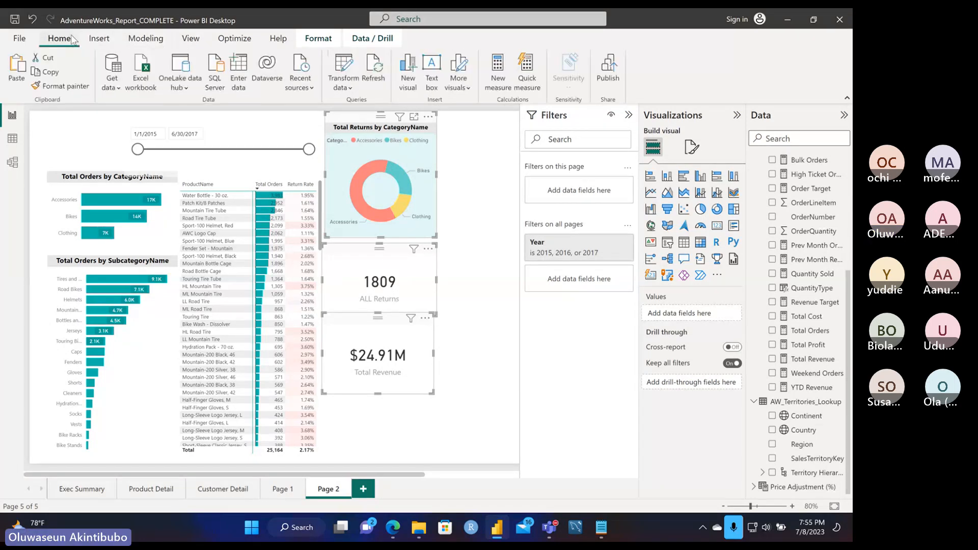
{"action": "left_click", "coordinate": [491, 214]}
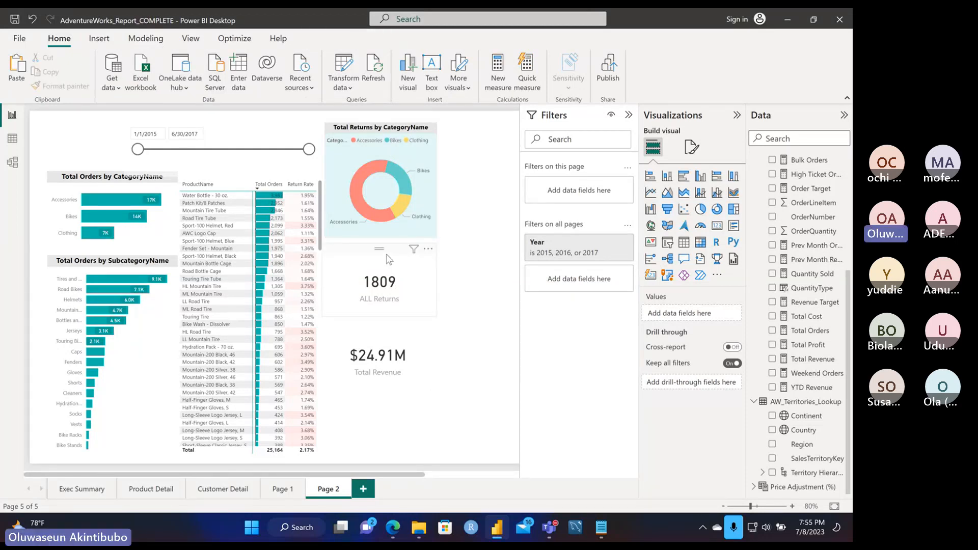
- Align the ALL Returns and Total Revenue cards beneath the returns donut chart, reducing both cards' heights and closing the gap
{"action": "left_click_drag", "start_coordinate": [389, 260], "coordinate": [394, 250]}
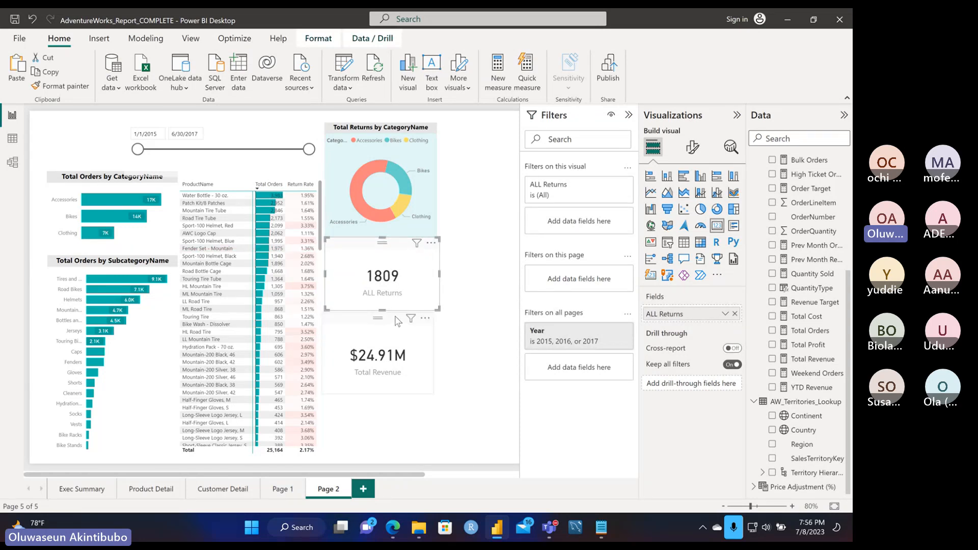
{"action": "left_click_drag", "start_coordinate": [394, 323], "coordinate": [398, 321]}
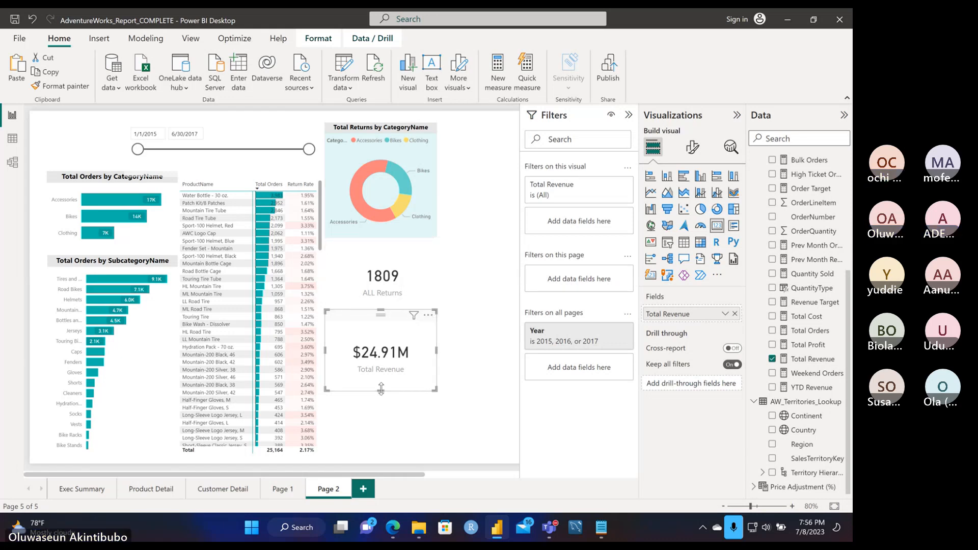
{"action": "left_click_drag", "start_coordinate": [381, 390], "coordinate": [382, 365]}
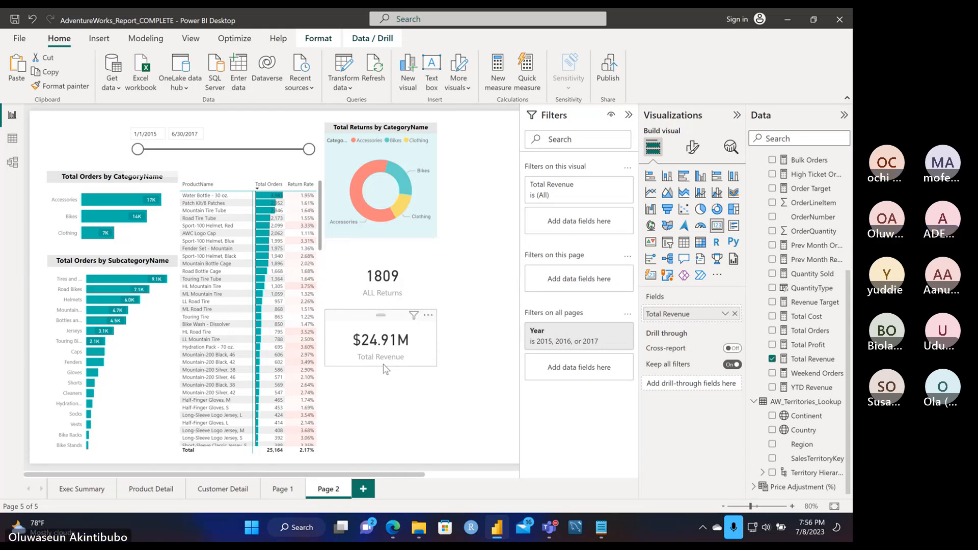
{"action": "left_click", "coordinate": [417, 268]}
{"action": "mouse_move", "coordinate": [382, 307]}
{"action": "left_mouse_down"}
{"action": "mouse_move", "coordinate": [384, 295]}
{"action": "mouse_move", "coordinate": [381, 324]}
{"action": "mouse_move", "coordinate": [395, 298]}
{"action": "mouse_move", "coordinate": [396, 307]}
{"action": "left_mouse_up"}
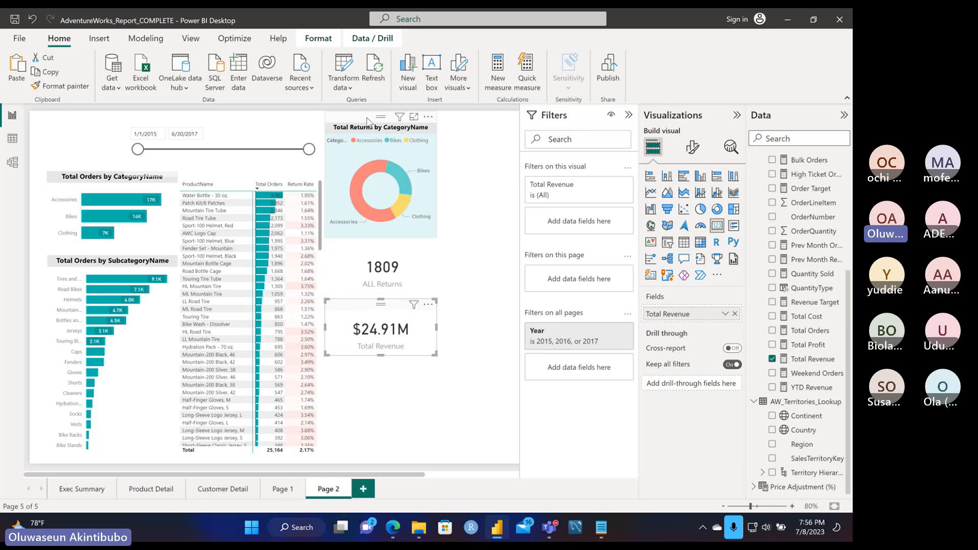
{"action": "left_click", "coordinate": [378, 223]}
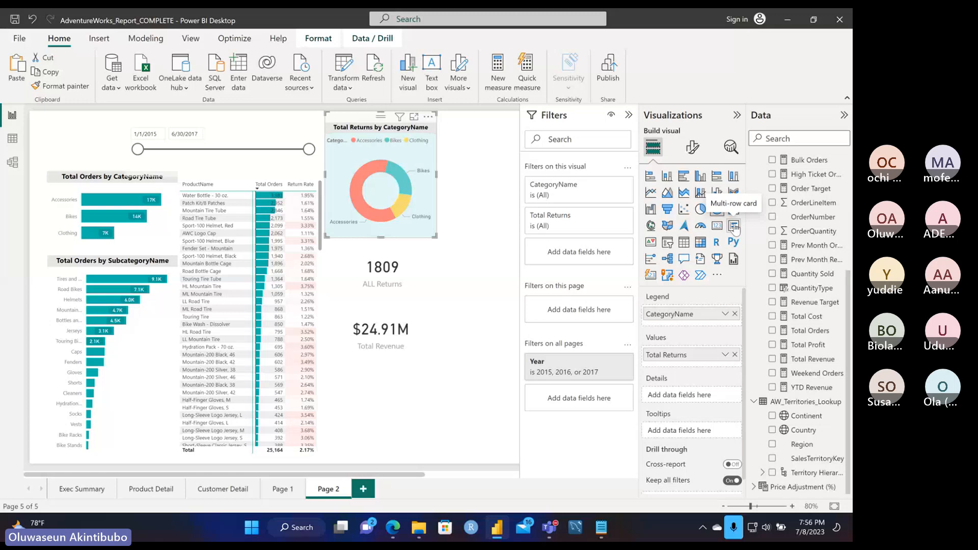
{"action": "key", "text": "ctrl+z"}
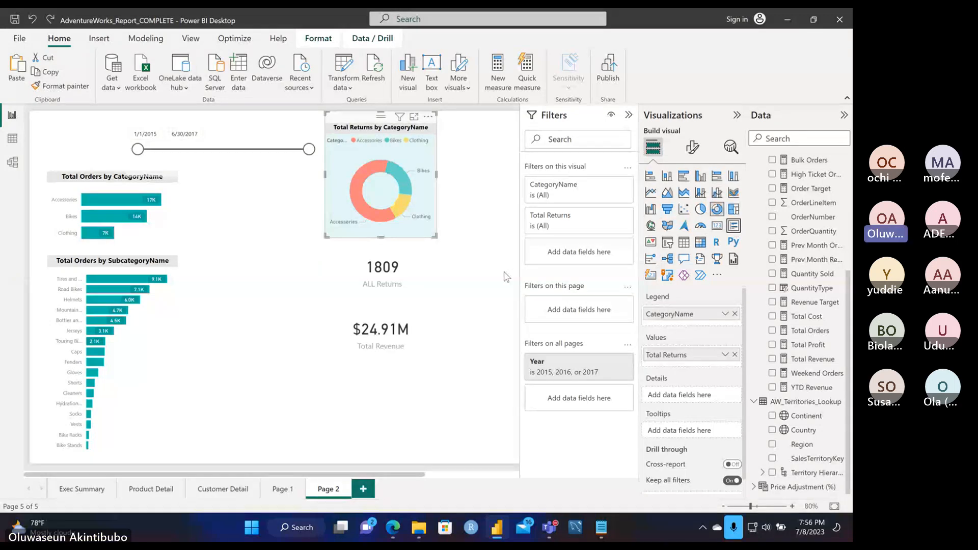
{"action": "key", "text": "ctrl+y"}
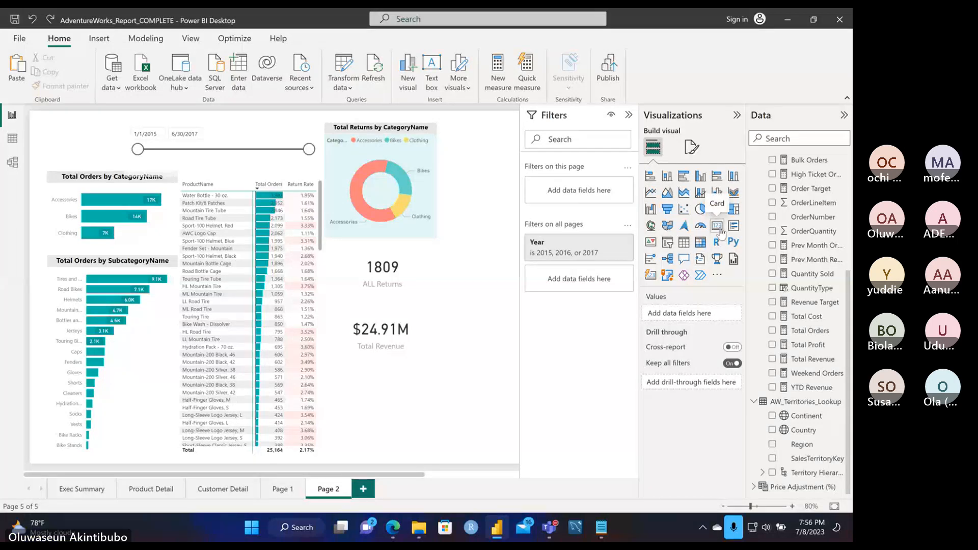
- Add a multi-row card showing Total Profit and place it in the blank area beside the returns donut chart
{"action": "left_click", "coordinate": [718, 228]}
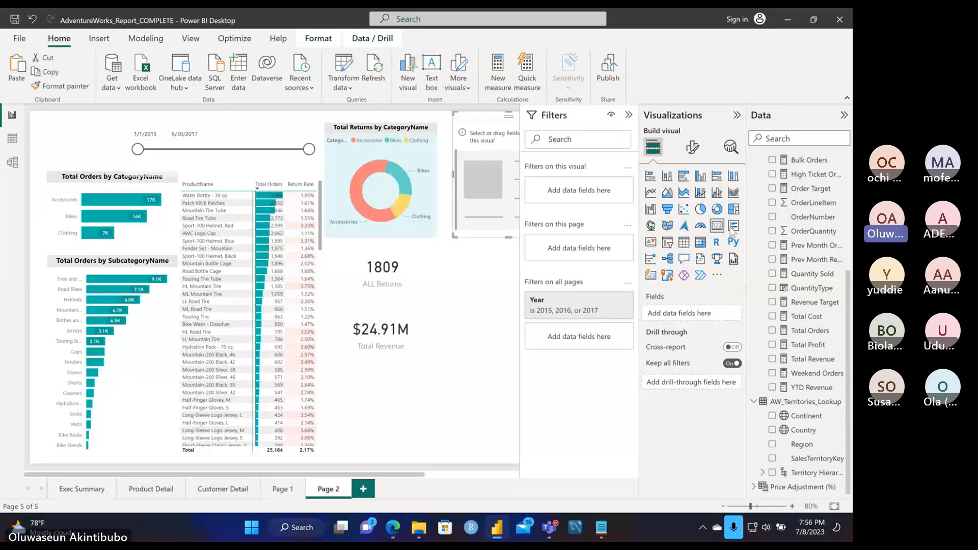
{"action": "left_click", "coordinate": [733, 226]}
{"action": "left_click_drag", "start_coordinate": [464, 163], "coordinate": [390, 235]}
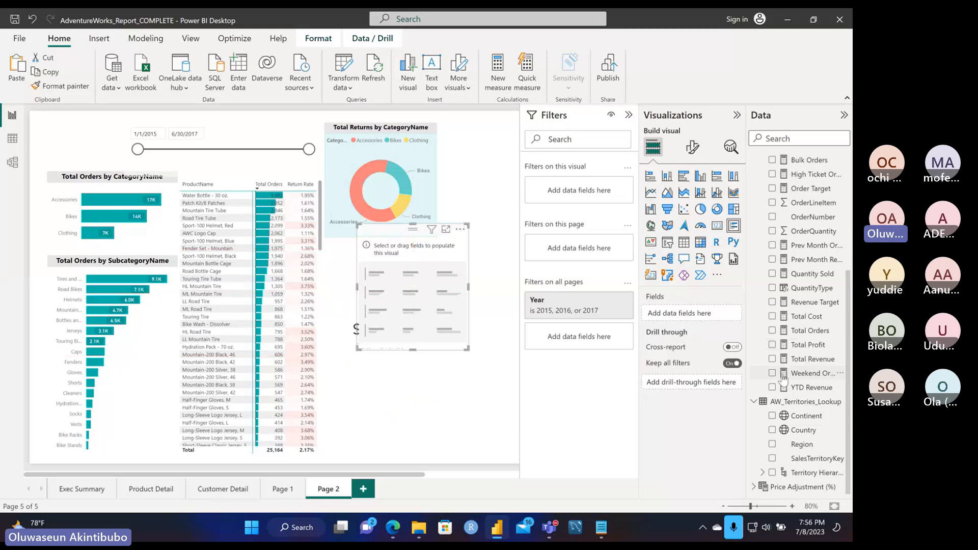
{"action": "left_click", "coordinate": [774, 345]}
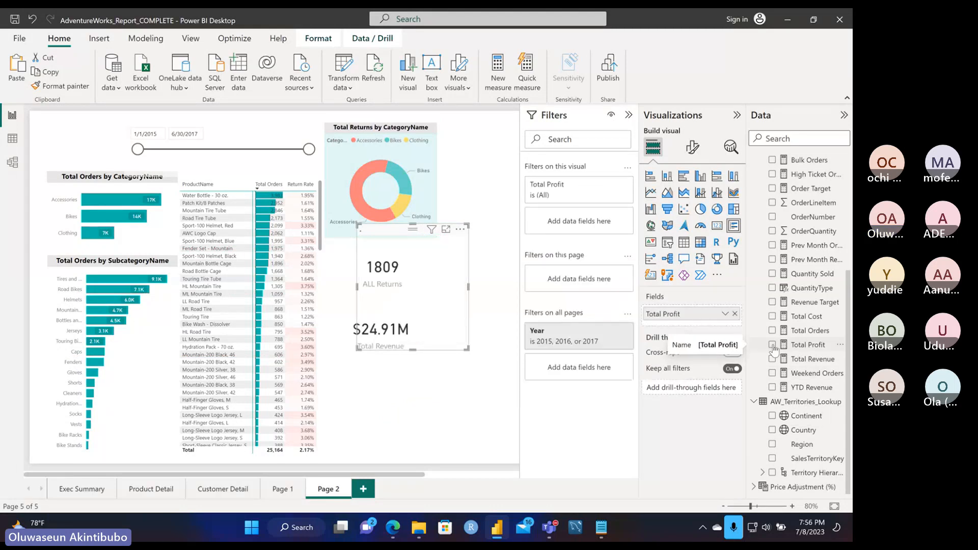
{"action": "left_click_drag", "start_coordinate": [404, 233], "coordinate": [441, 374]}
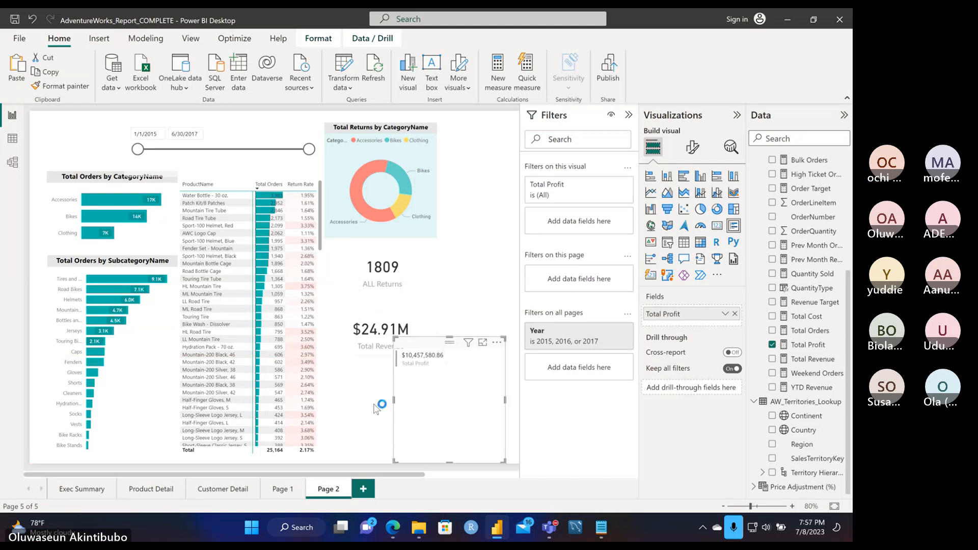
{"action": "scroll", "coordinate": [376, 410], "scroll_direction": "right", "scroll_amount": 2}
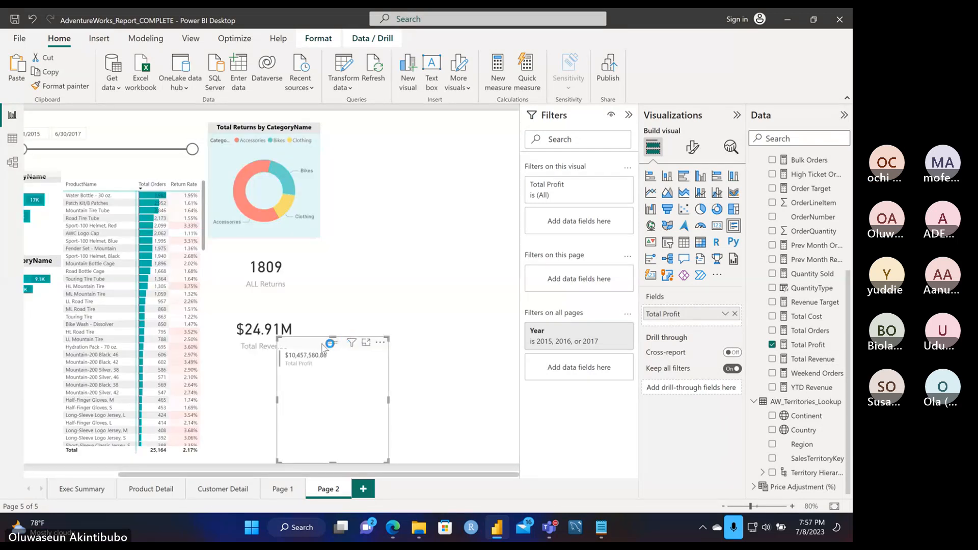
{"action": "left_click_drag", "start_coordinate": [322, 348], "coordinate": [390, 186]}
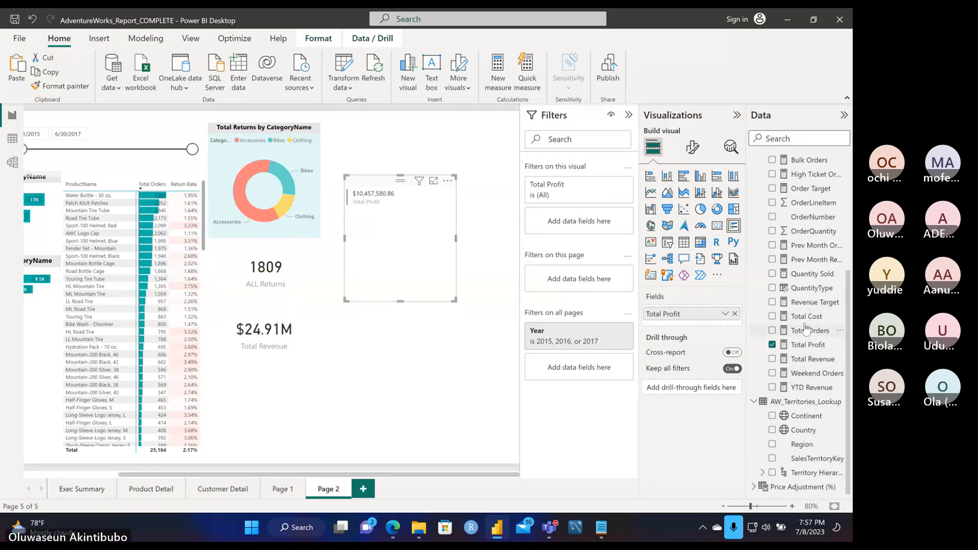
- Add the Total Cost and YTD Revenue measures to the multi-row card
{"action": "left_click", "coordinate": [773, 317]}
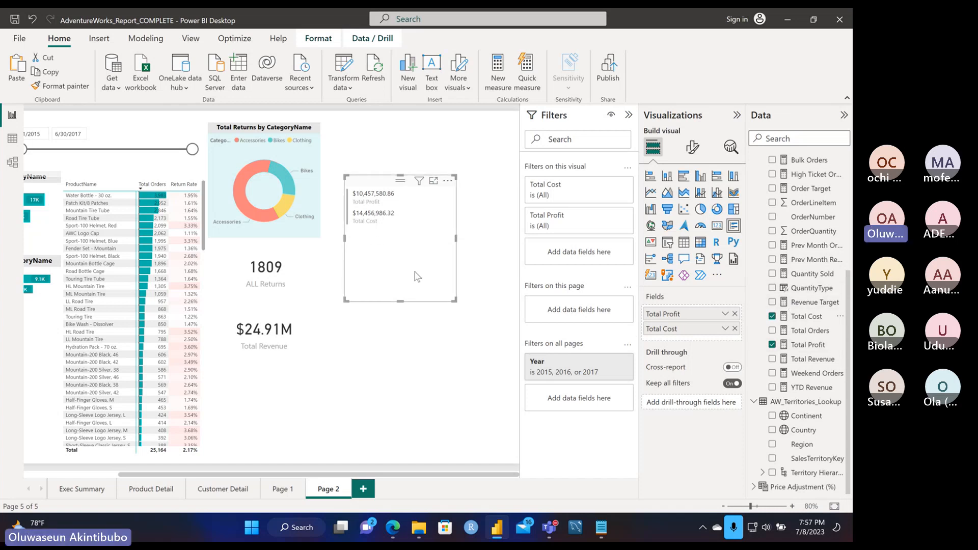
{"action": "left_click", "coordinate": [773, 317]}
{"action": "left_click", "coordinate": [773, 316]}
{"action": "left_click", "coordinate": [773, 388]}
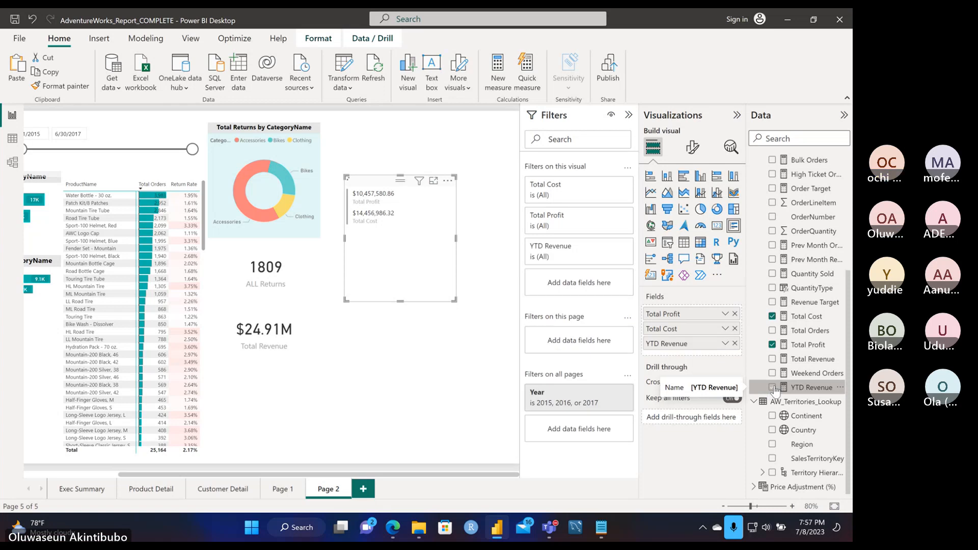
{"action": "left_click", "coordinate": [774, 388]}
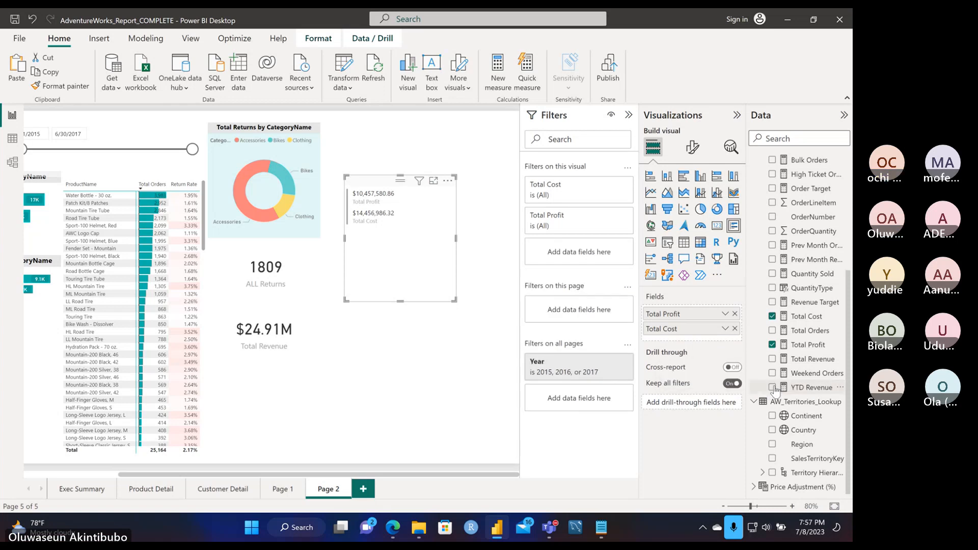
{"action": "left_click", "coordinate": [773, 388]}
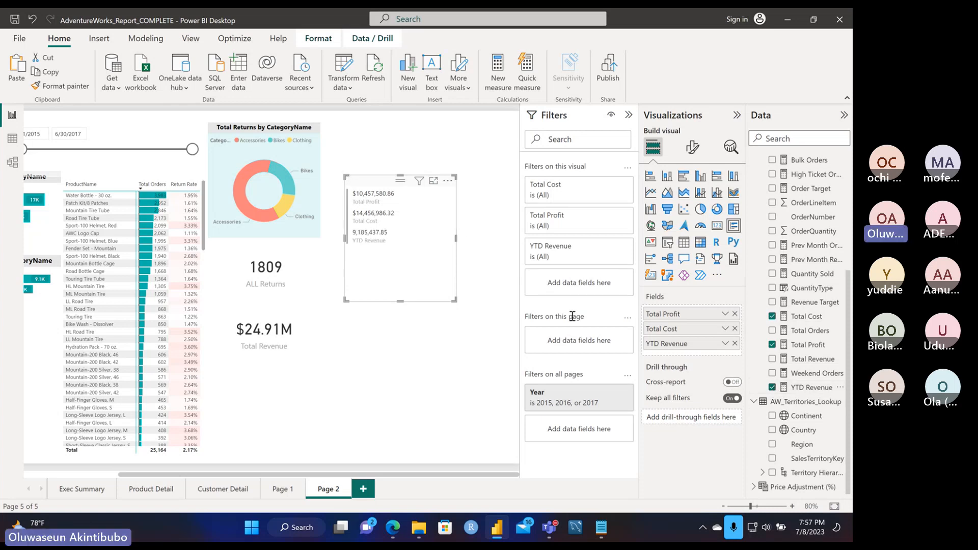
- Format the YTD Revenue measure as dollar currency and shorten the multi-row card to fit its three values
{"action": "left_click", "coordinate": [810, 389]}
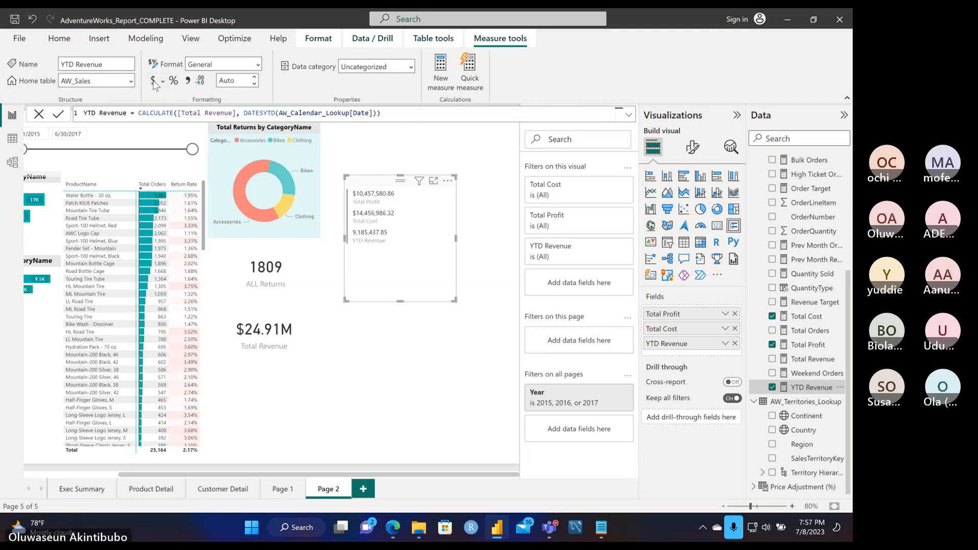
{"action": "left_click", "coordinate": [154, 83]}
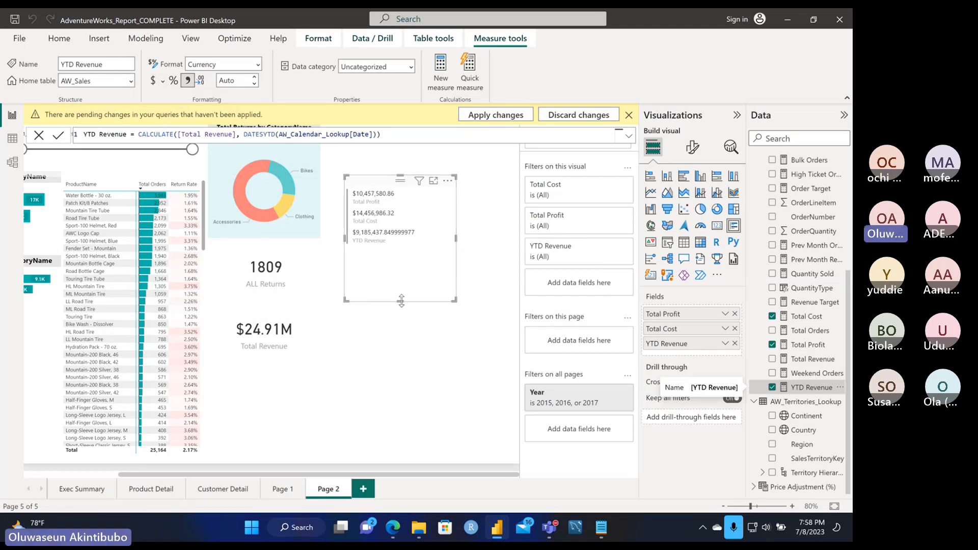
{"action": "left_click_drag", "start_coordinate": [403, 301], "coordinate": [406, 255]}
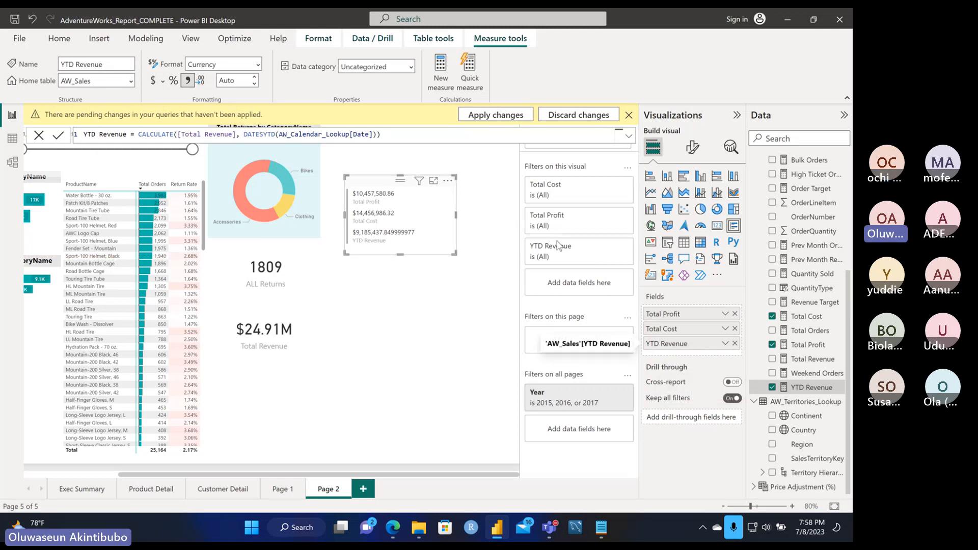
- Remove YTD Revenue from the multi-row card and fit the shortened card directly beneath the Total Revenue card
{"action": "left_click_drag", "start_coordinate": [559, 247], "coordinate": [311, 375]}
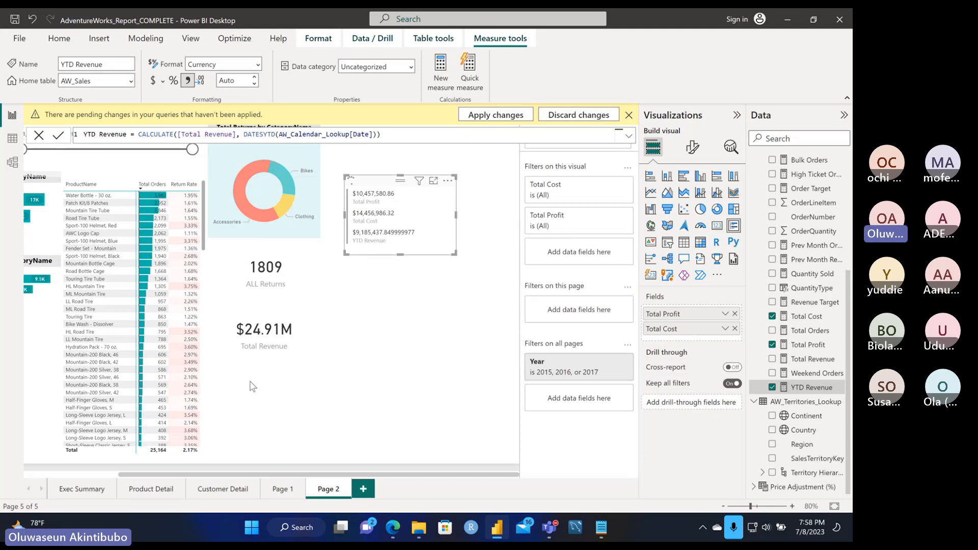
{"action": "left_click_drag", "start_coordinate": [250, 382], "coordinate": [251, 370]}
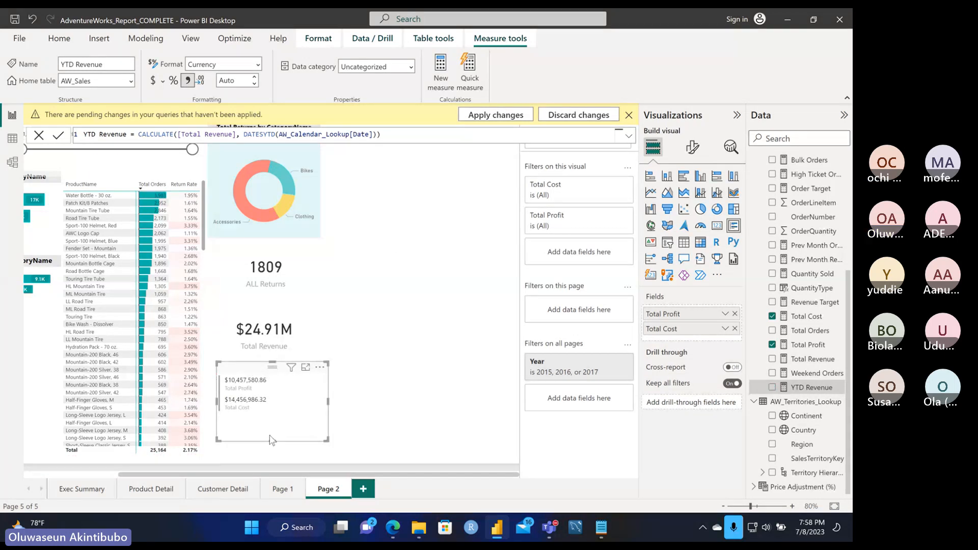
{"action": "left_click_drag", "start_coordinate": [272, 439], "coordinate": [277, 421]}
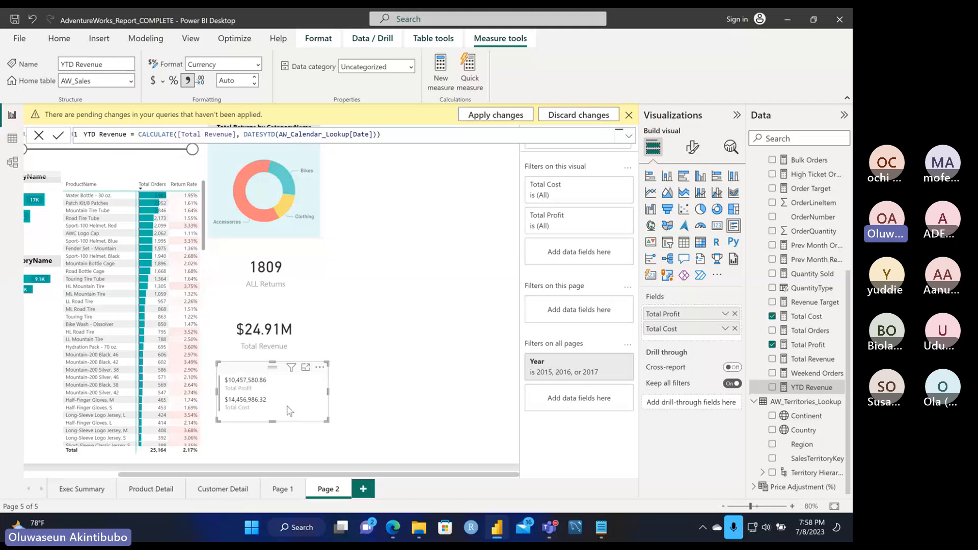
- Open the field options for Total Profit in the multi-row card
{"action": "left_click", "coordinate": [725, 314]}
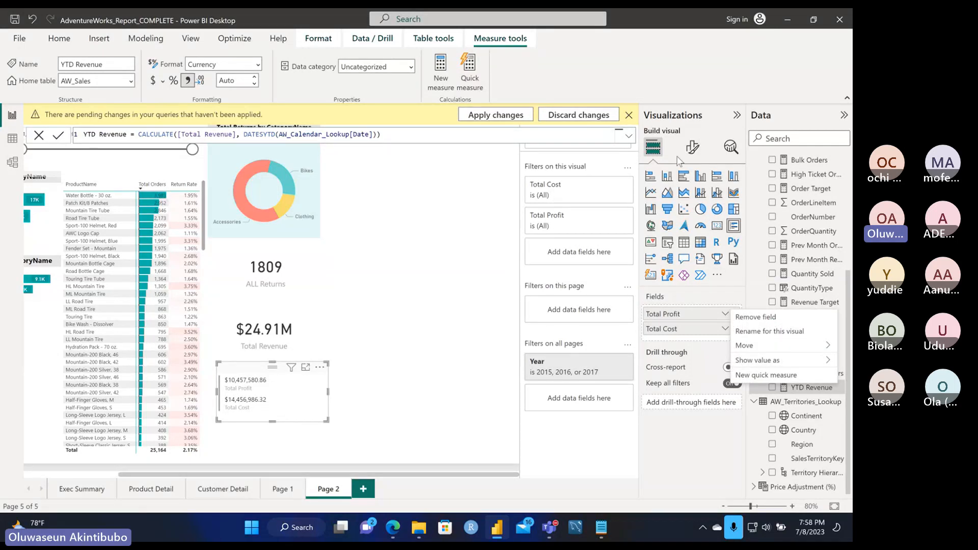
- Set the card background color of the Total Profit and Total Cost multi-row card to light teal
{"action": "left_click", "coordinate": [693, 148]}
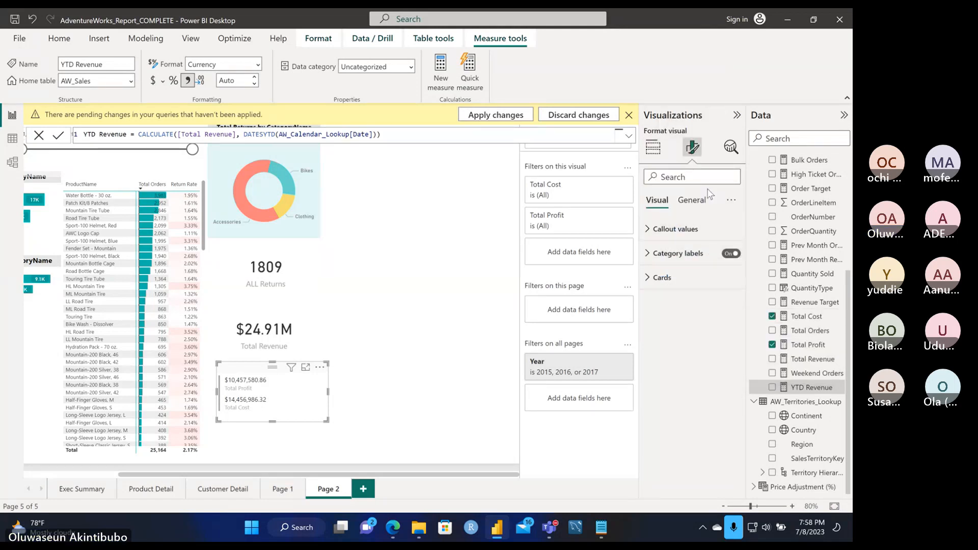
{"action": "left_click", "coordinate": [654, 280]}
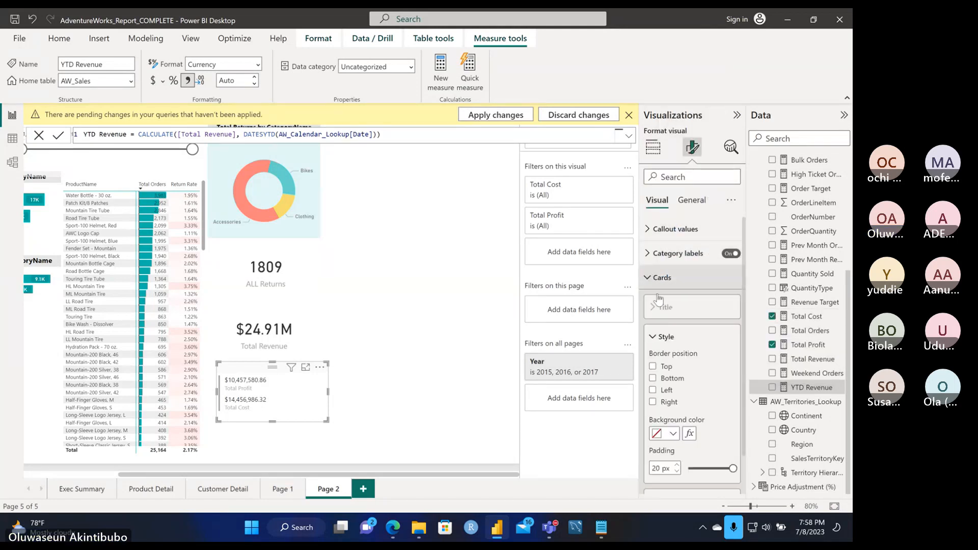
{"action": "left_click", "coordinate": [664, 439]}
{"action": "left_click", "coordinate": [728, 289]}
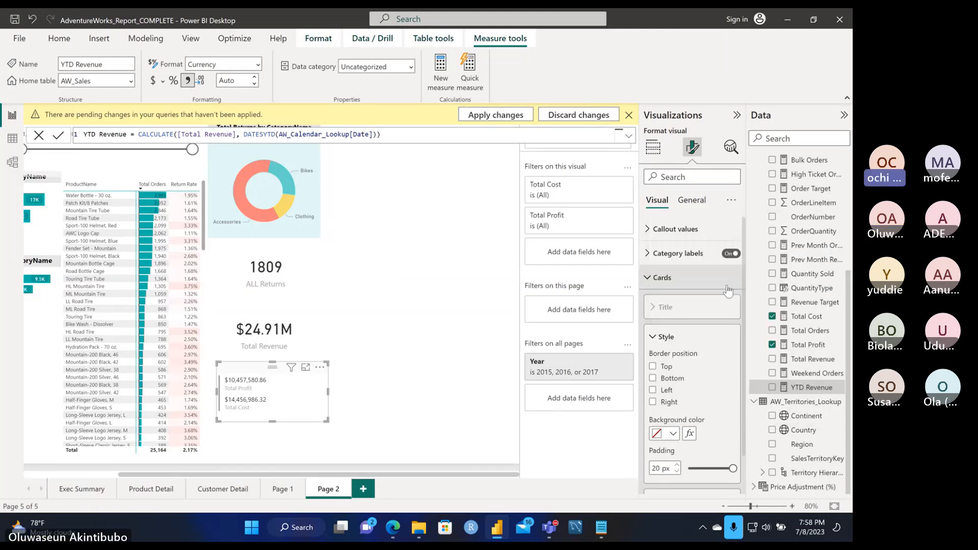
{"action": "left_click", "coordinate": [660, 434]}
{"action": "left_click", "coordinate": [665, 384]}
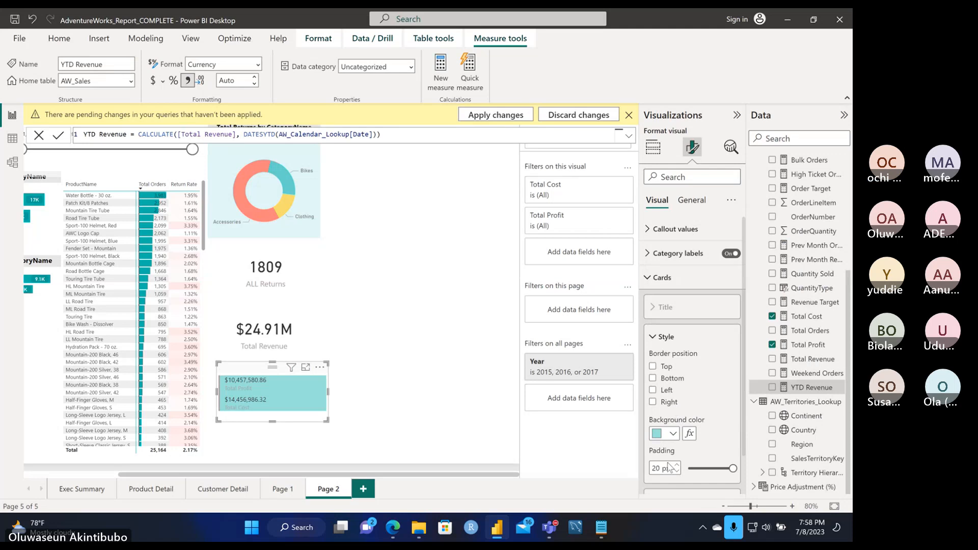
- Add a top border to the cards in the multi-row card and check the callout value font options
{"action": "left_click", "coordinate": [654, 368]}
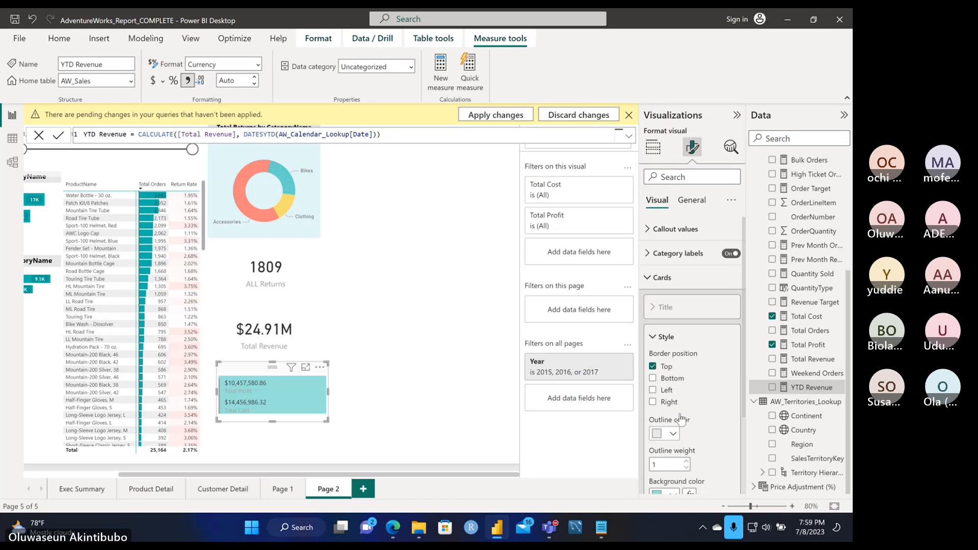
{"action": "scroll", "coordinate": [702, 409], "scroll_direction": "down", "scroll_amount": 1}
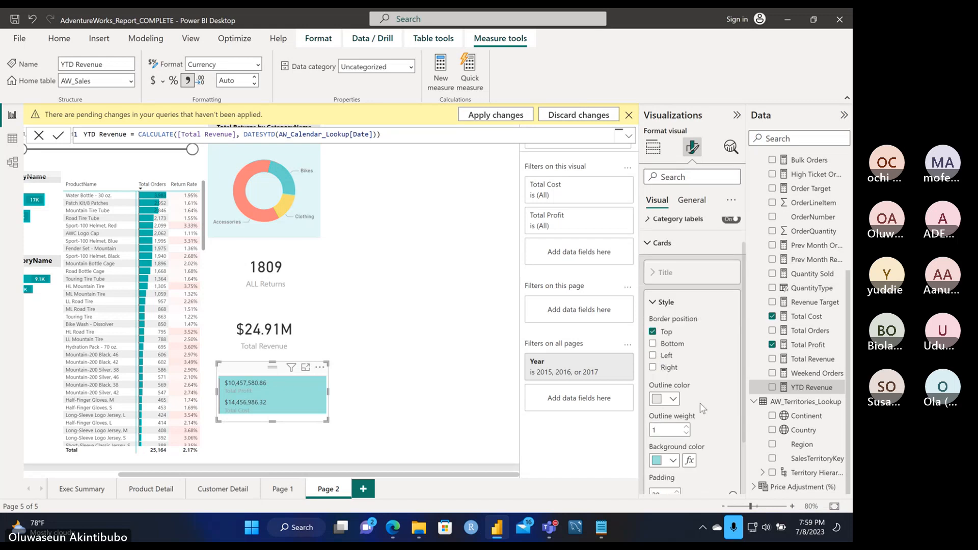
{"action": "left_click", "coordinate": [654, 303]}
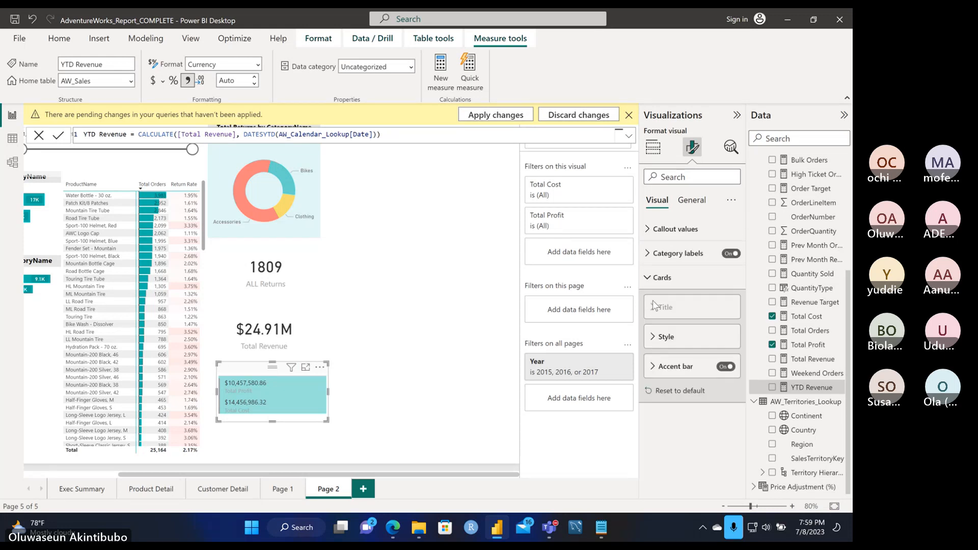
{"action": "left_click", "coordinate": [652, 239]}
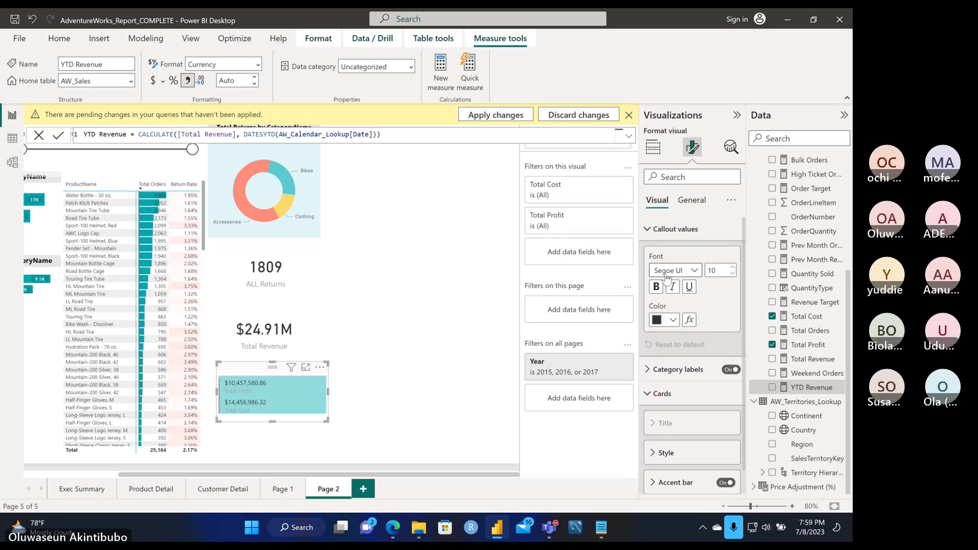
{"action": "left_click", "coordinate": [654, 233]}
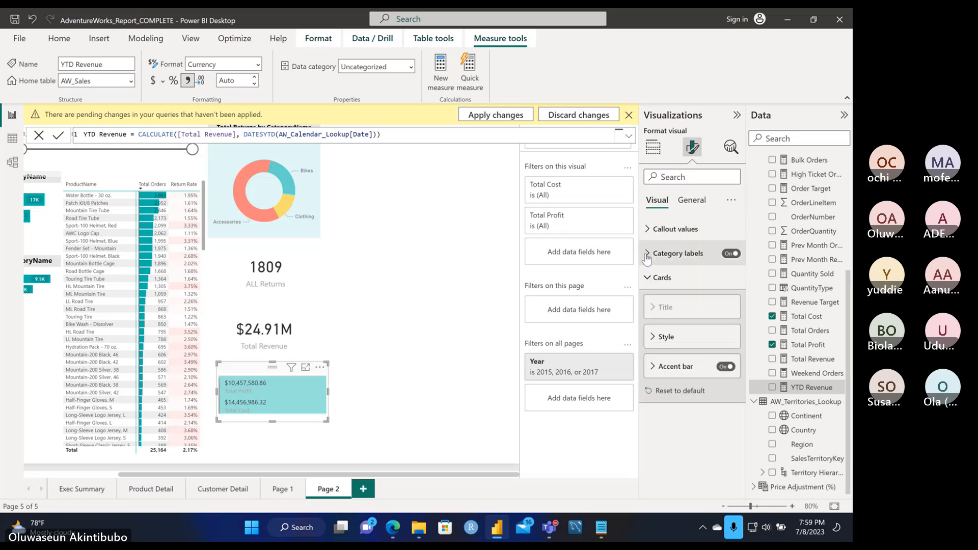
- Make the multi-row card's category labels bold and black, and shift the visual slightly to line up with the cards above
{"action": "left_click", "coordinate": [647, 254]}
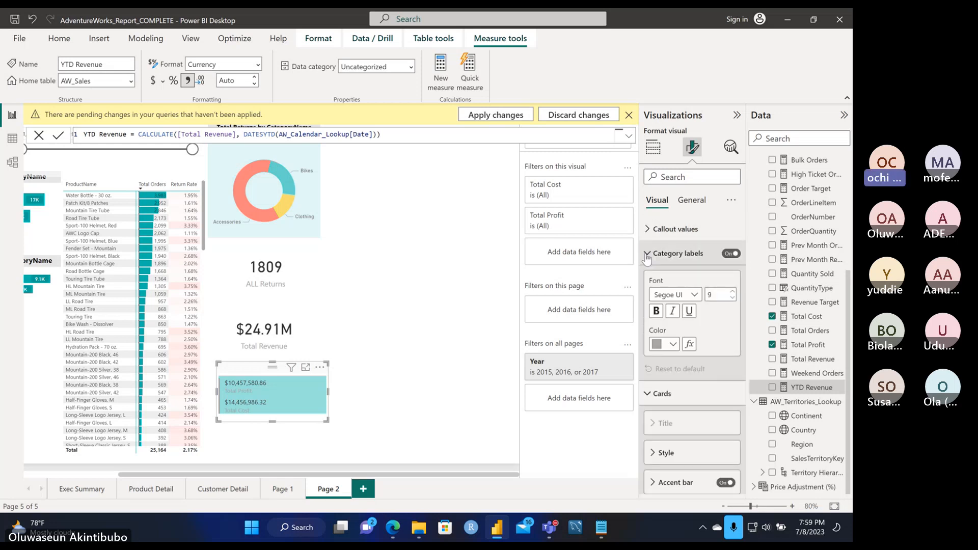
{"action": "left_click", "coordinate": [658, 312]}
{"action": "left_click", "coordinate": [658, 345]}
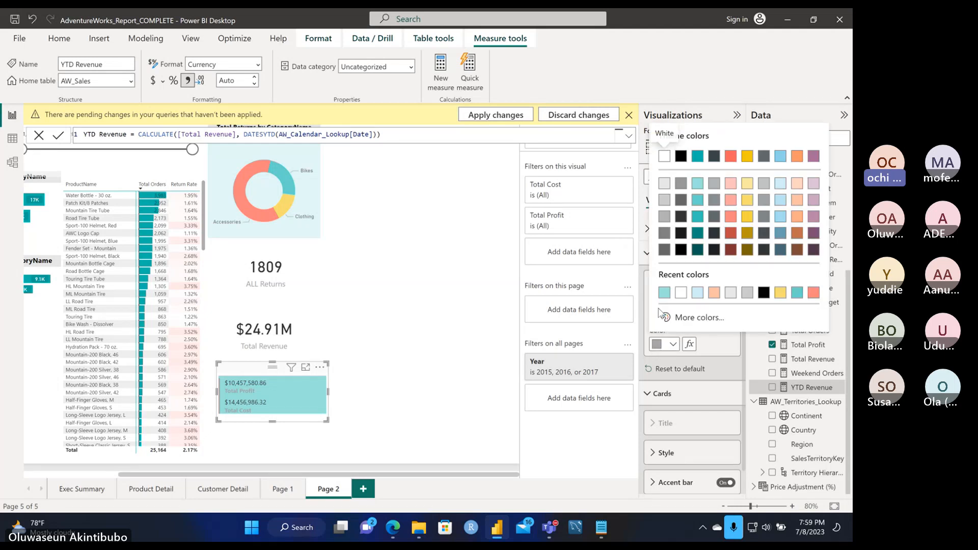
{"action": "left_click", "coordinate": [681, 233]}
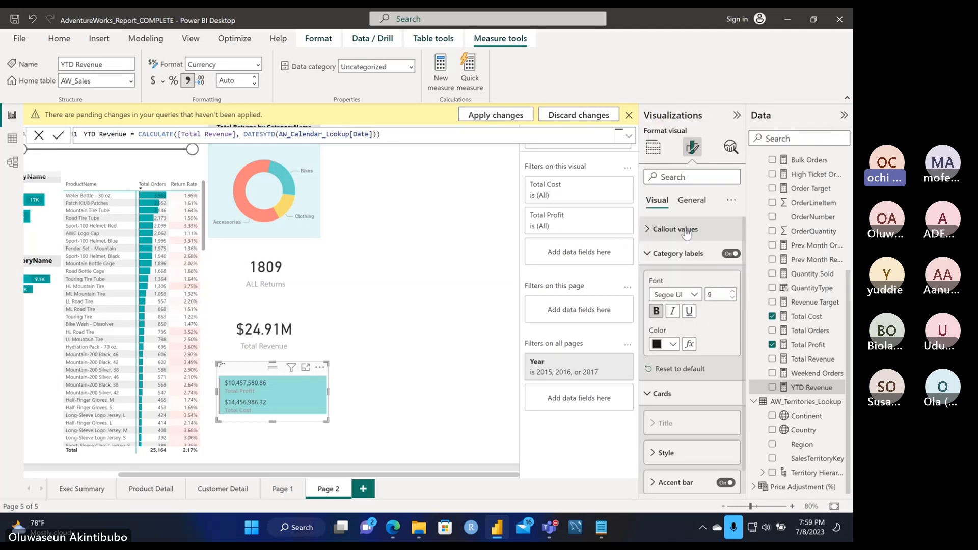
{"action": "left_click", "coordinate": [484, 363]}
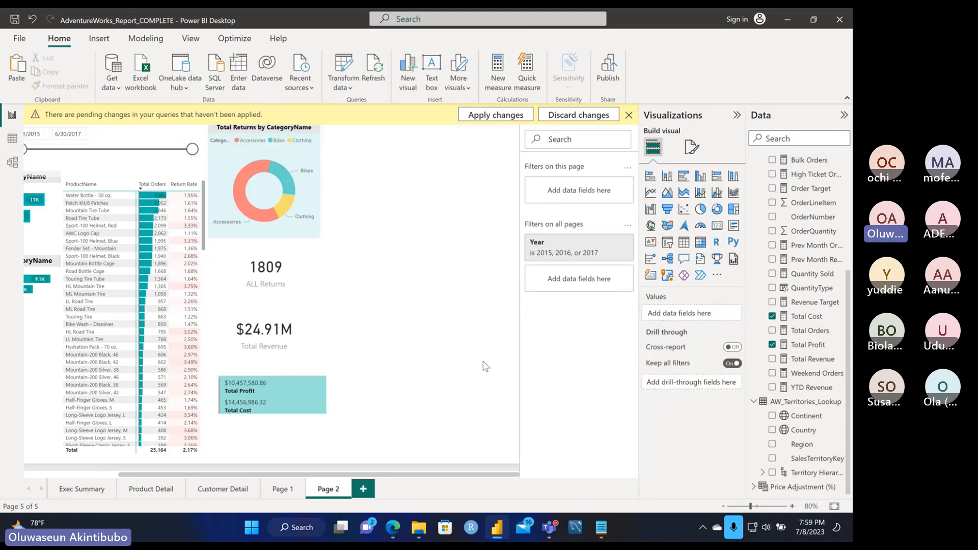
{"action": "left_click", "coordinate": [287, 374]}
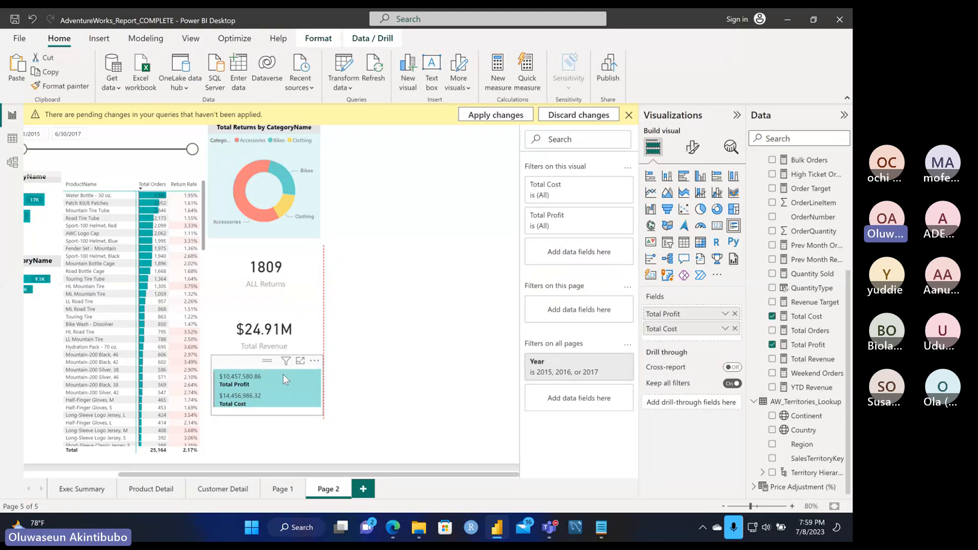
- Examine the callout value and category label formatting options of the ALL Returns card
{"action": "left_click", "coordinate": [298, 273]}
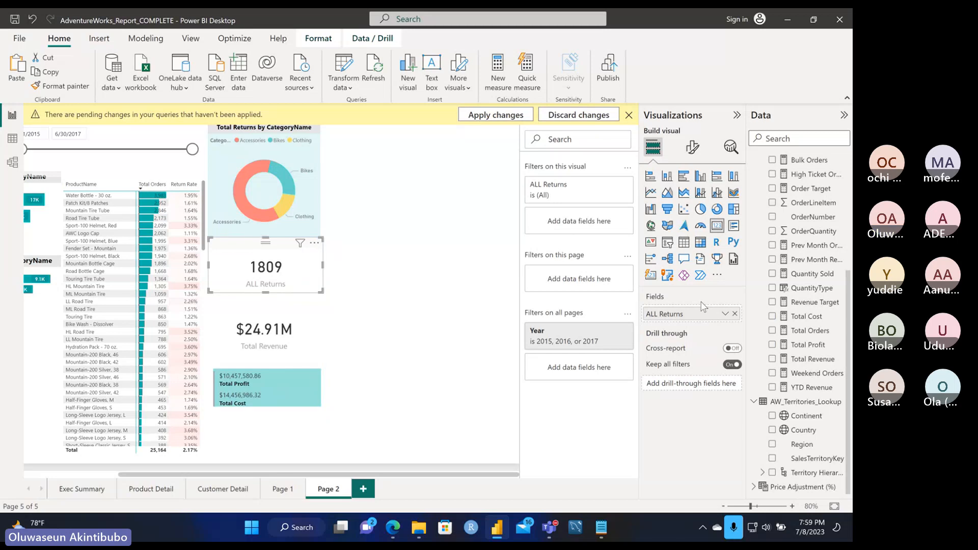
{"action": "left_click", "coordinate": [693, 147]}
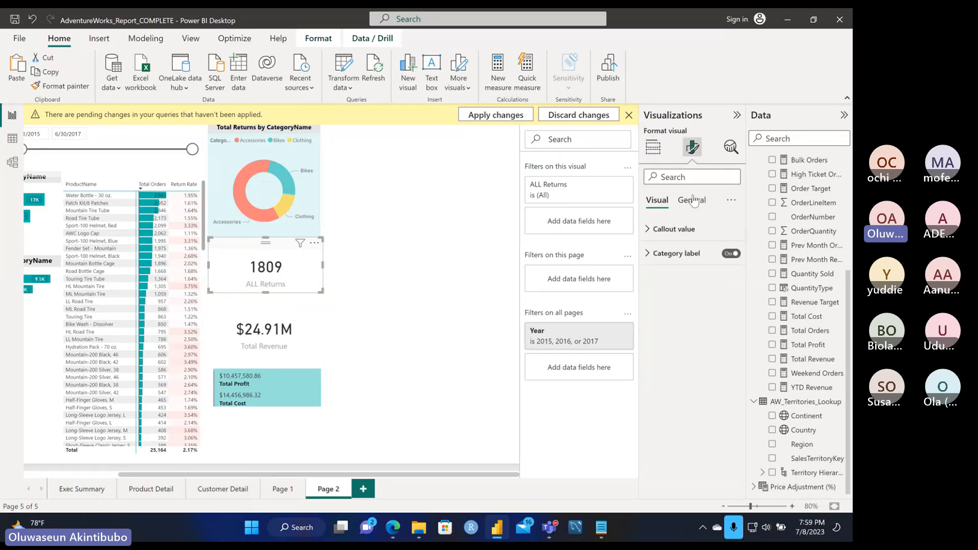
{"action": "left_click", "coordinate": [692, 200]}
{"action": "left_click", "coordinate": [657, 199]}
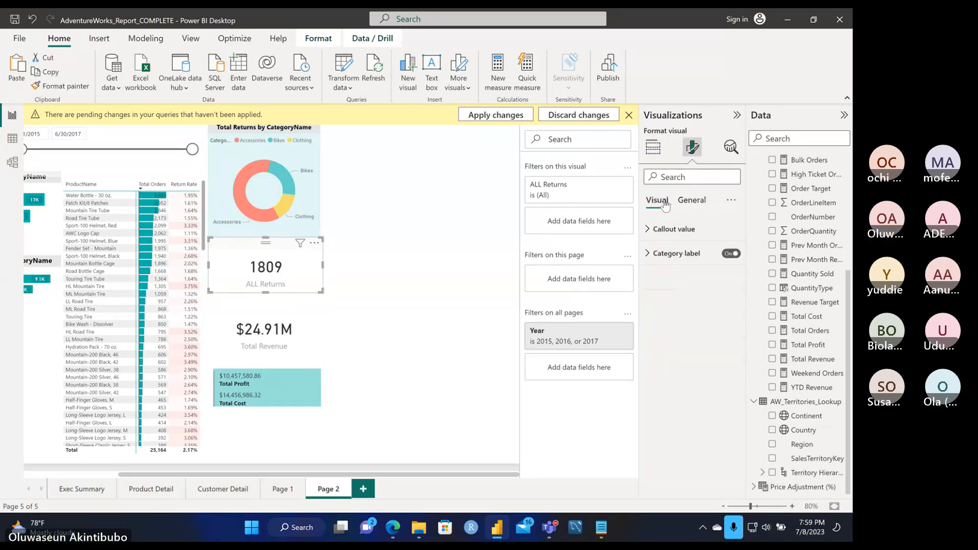
{"action": "left_click", "coordinate": [653, 233]}
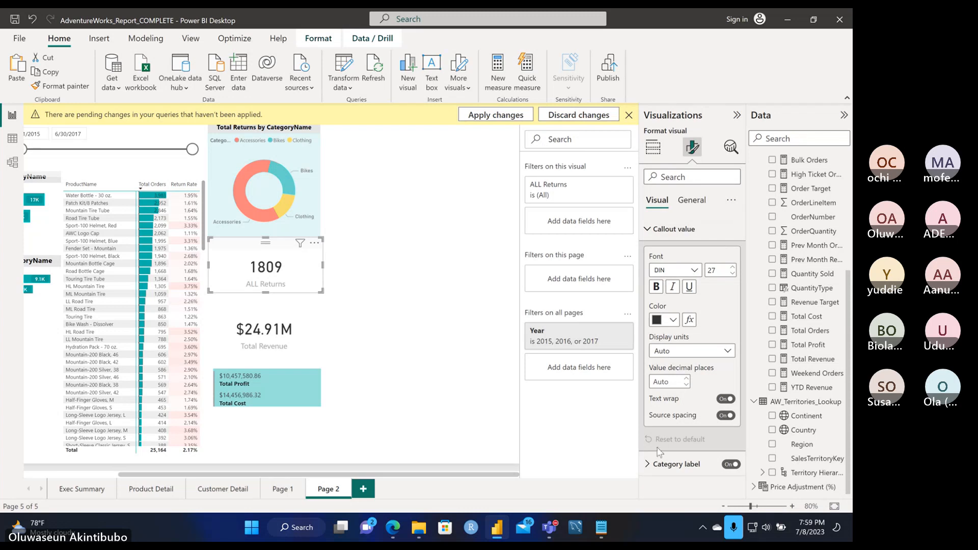
{"action": "left_click", "coordinate": [656, 232]}
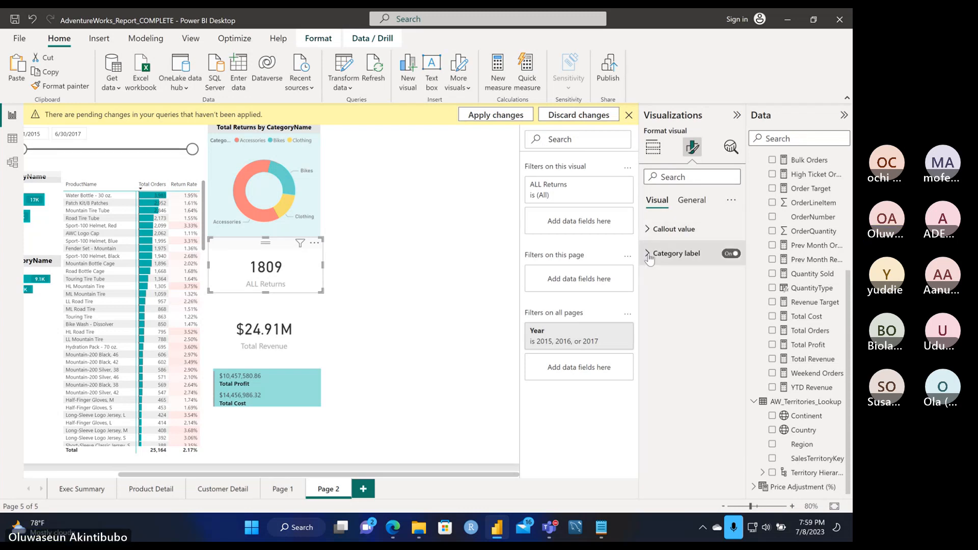
{"action": "left_click", "coordinate": [650, 255]}
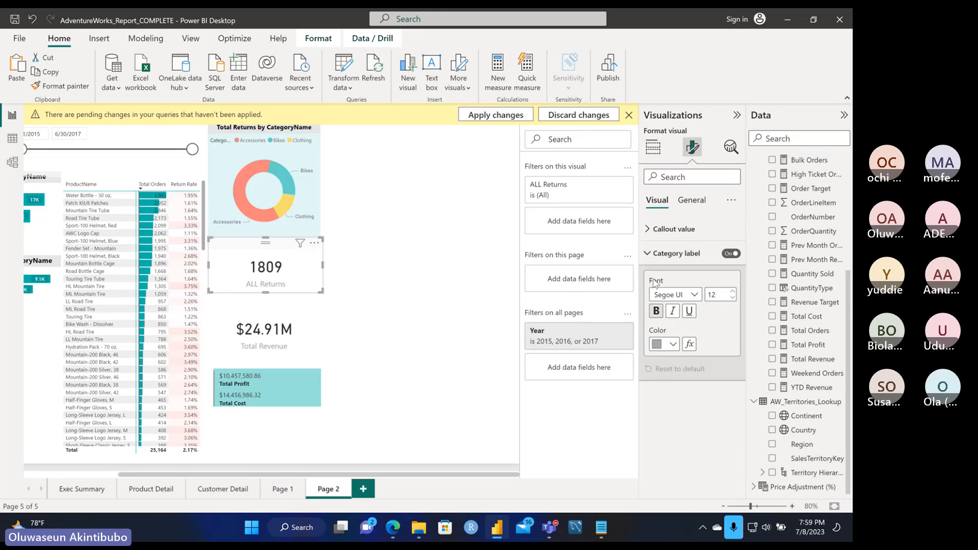
{"action": "left_click", "coordinate": [649, 255]}
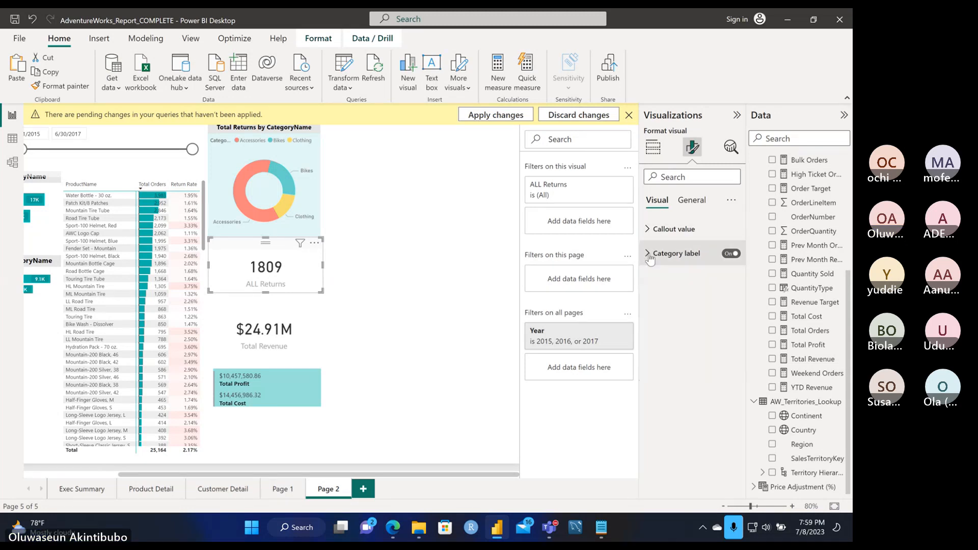
- Check the general size properties of the ALL Returns card and try switching its title on and back off
{"action": "left_click", "coordinate": [683, 203]}
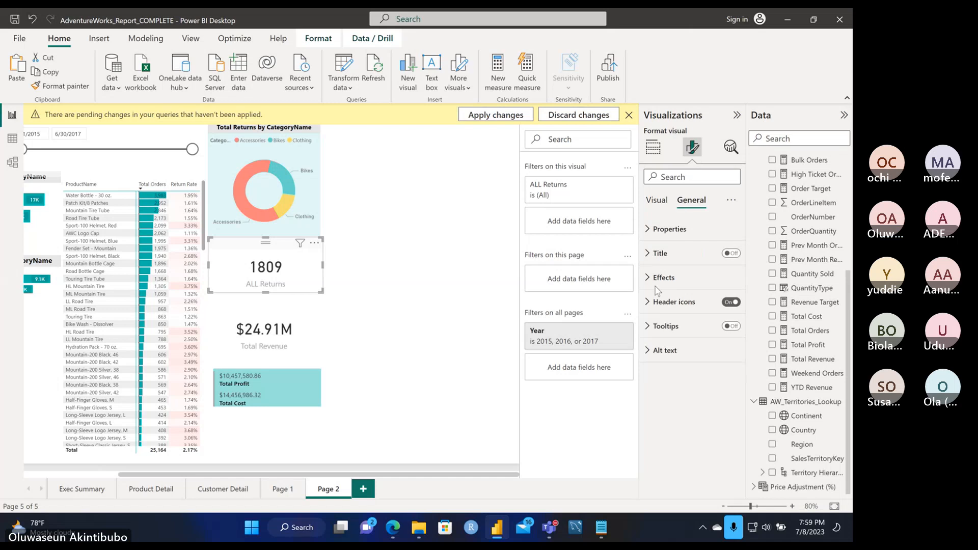
{"action": "left_click", "coordinate": [656, 232]}
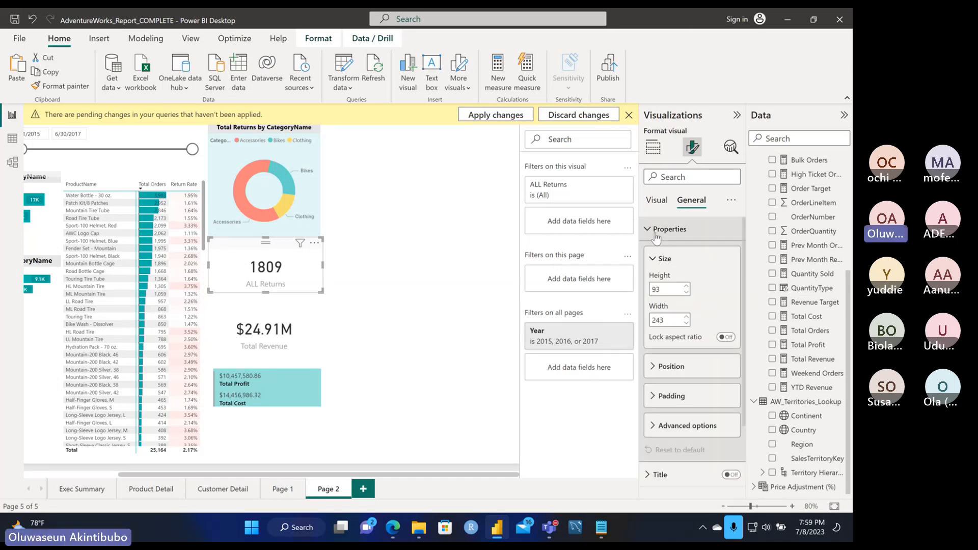
{"action": "left_click", "coordinate": [656, 232]}
{"action": "left_click", "coordinate": [656, 262]}
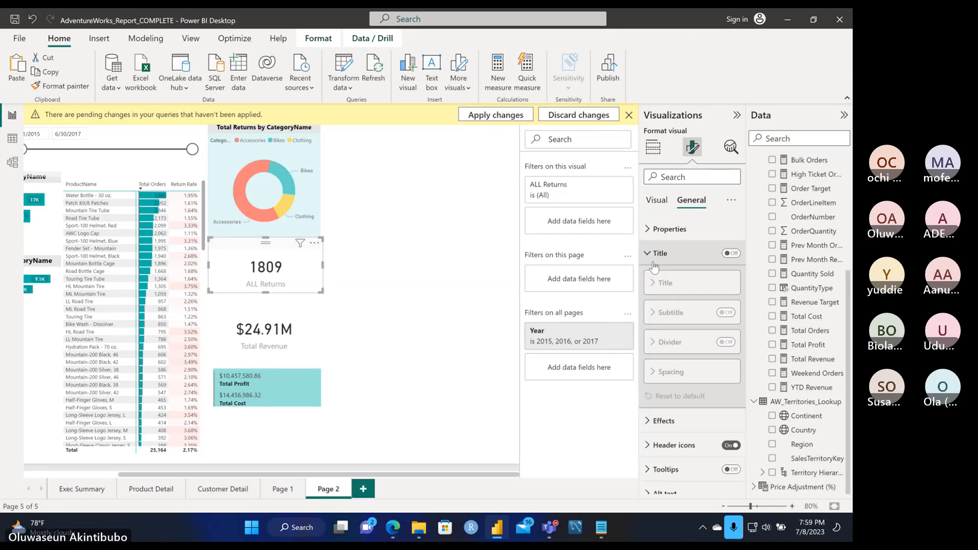
{"action": "left_click", "coordinate": [731, 255]}
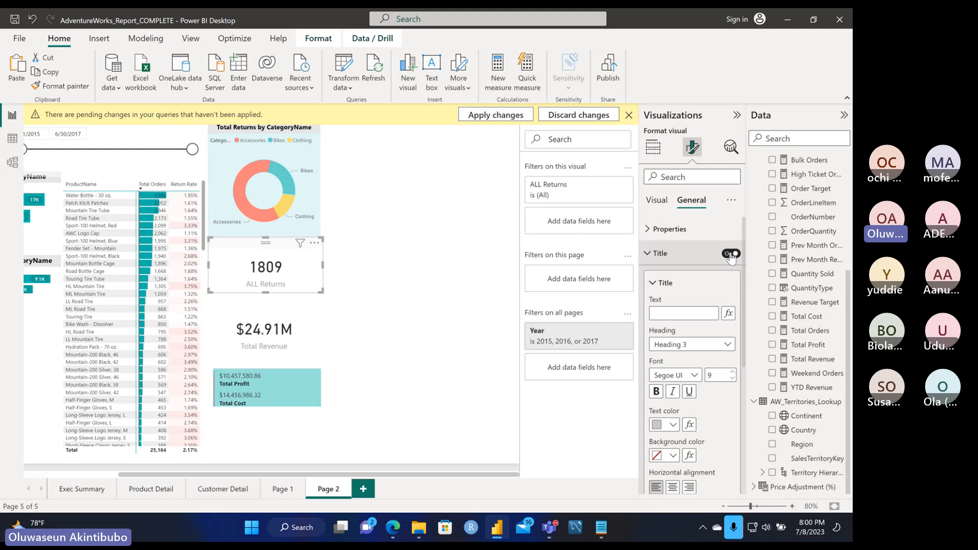
{"action": "left_click", "coordinate": [731, 254]}
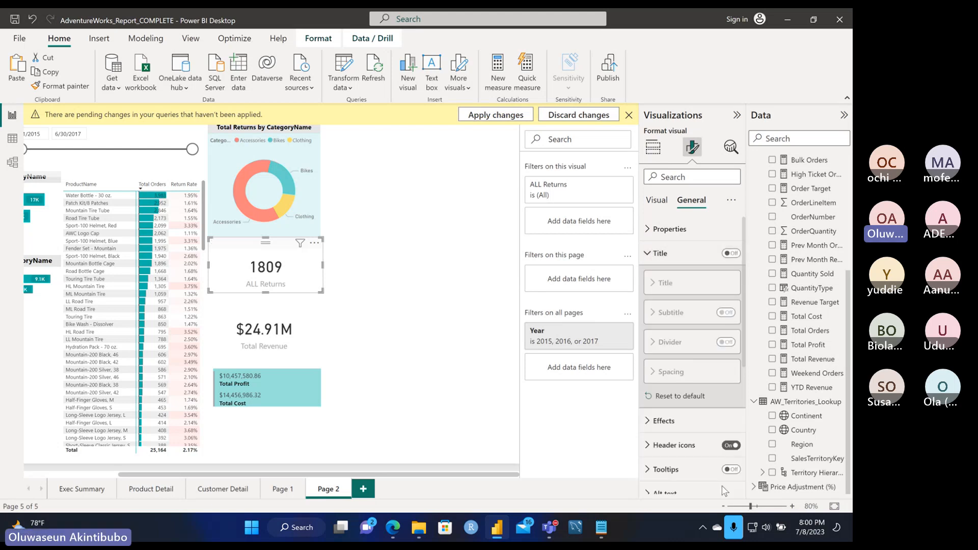
{"action": "left_click", "coordinate": [653, 255]}
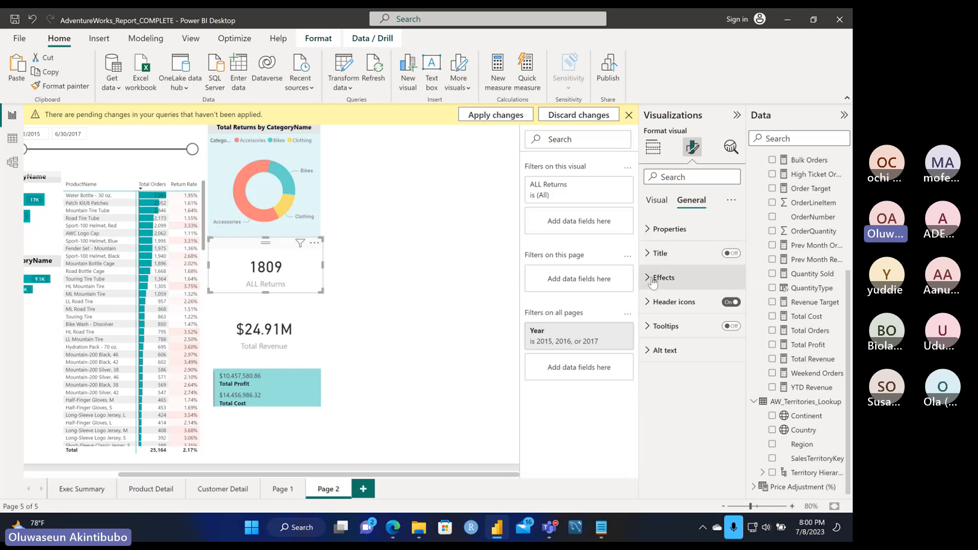
- Enable a light teal background on the ALL Returns card and set its transparency to 68%
{"action": "left_click", "coordinate": [654, 281]}
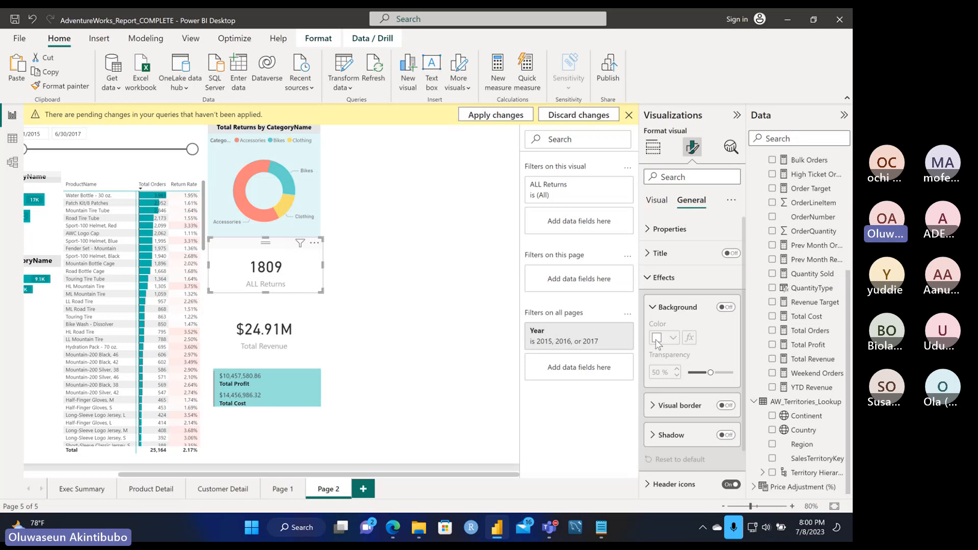
{"action": "left_click", "coordinate": [729, 308]}
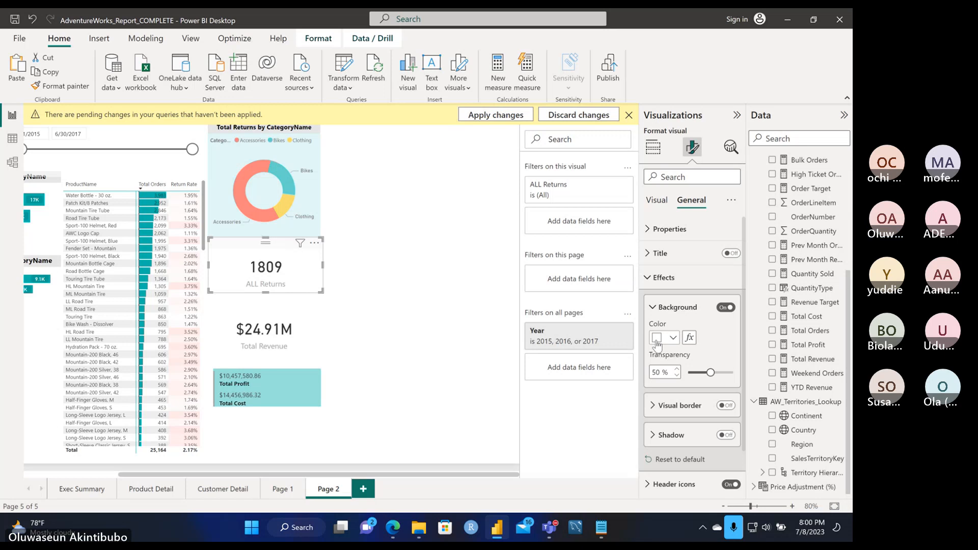
{"action": "left_click", "coordinate": [657, 341]}
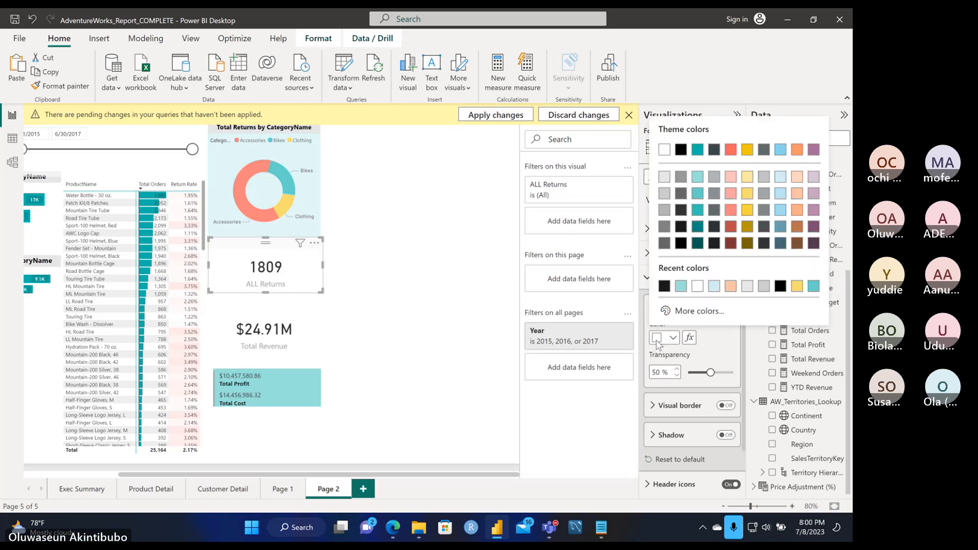
{"action": "left_click", "coordinate": [681, 287]}
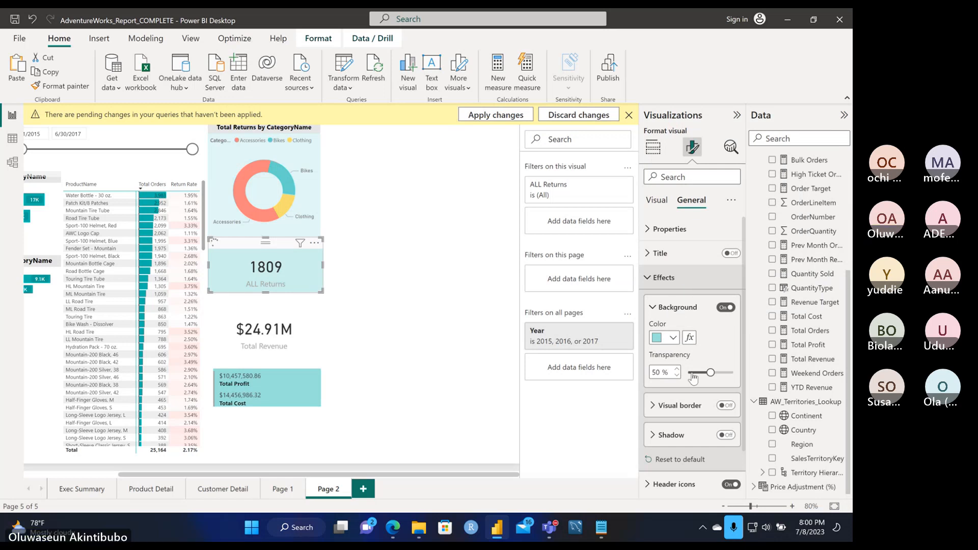
{"action": "left_click_drag", "start_coordinate": [710, 372], "coordinate": [725, 372]}
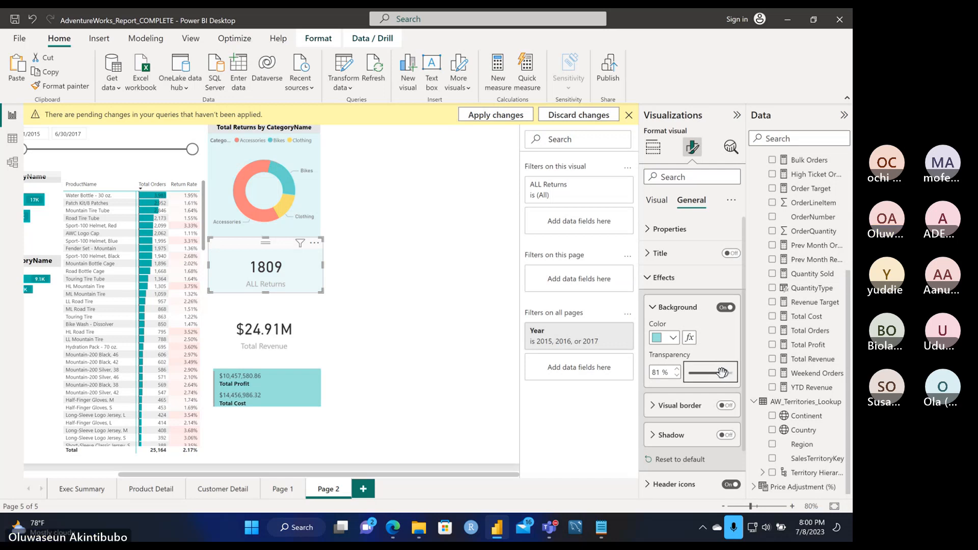
{"action": "left_click_drag", "start_coordinate": [723, 373], "coordinate": [718, 372]}
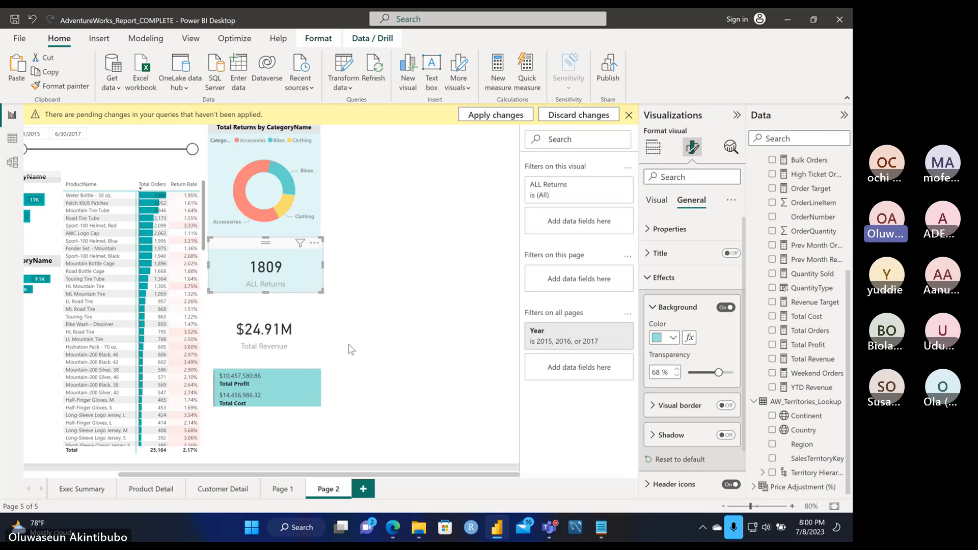
- Enable a light teal background on the Total Revenue card and set its transparency to 68%
{"action": "left_click", "coordinate": [306, 344]}
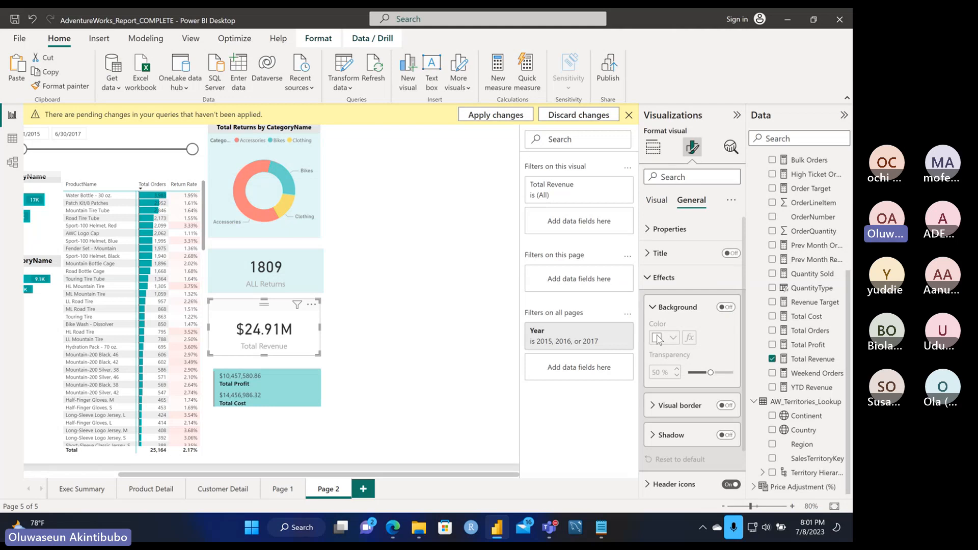
{"action": "left_click", "coordinate": [726, 307]}
{"action": "left_click", "coordinate": [661, 341]}
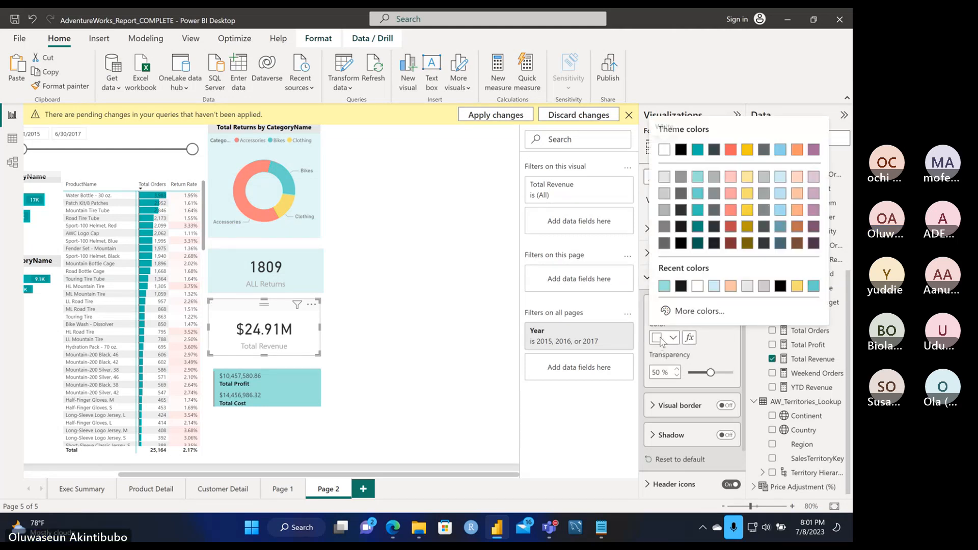
{"action": "left_click", "coordinate": [665, 287]}
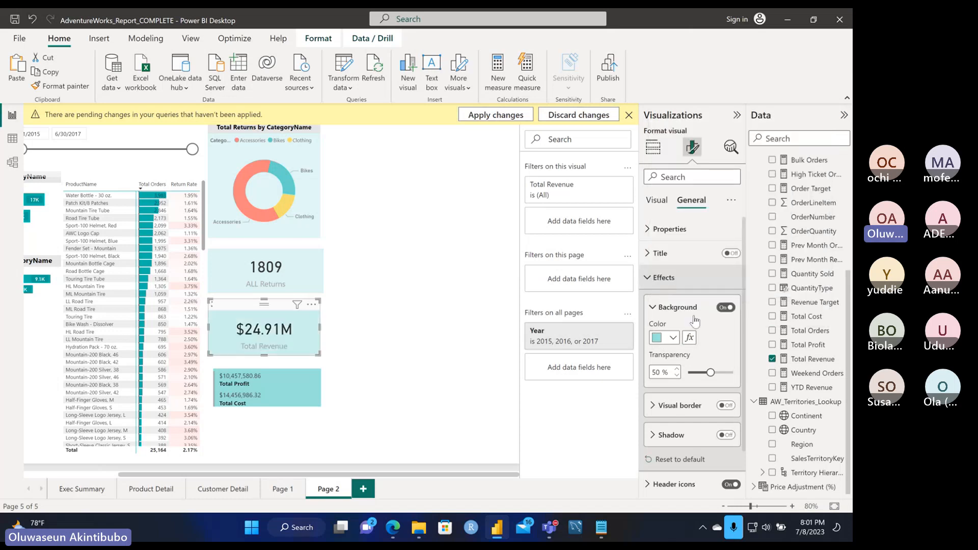
{"action": "left_click_drag", "start_coordinate": [710, 372], "coordinate": [719, 372]}
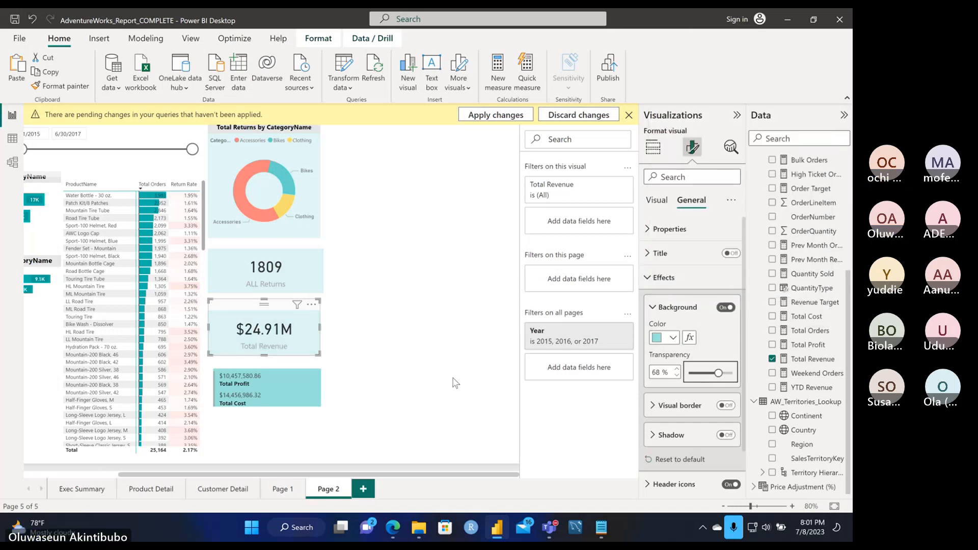
- Enable a light teal background on the Total Profit and Total Cost multi-row card and set its transparency to 69%
{"action": "left_click", "coordinate": [301, 389]}
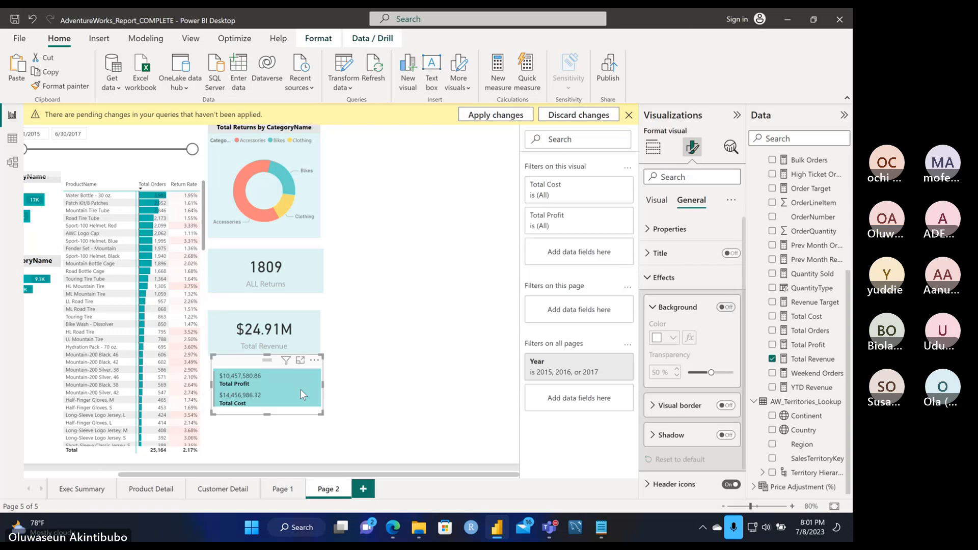
{"action": "left_click", "coordinate": [726, 309]}
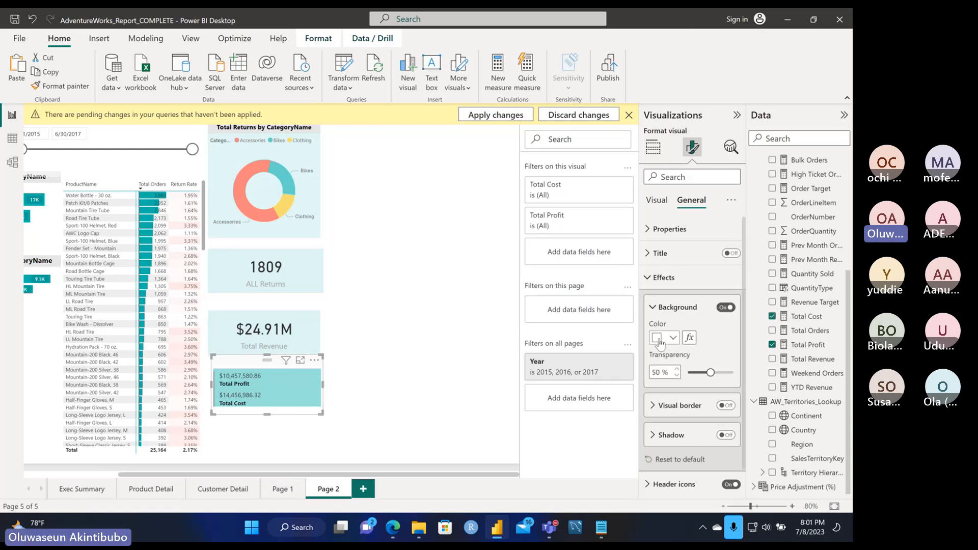
{"action": "left_click", "coordinate": [660, 342]}
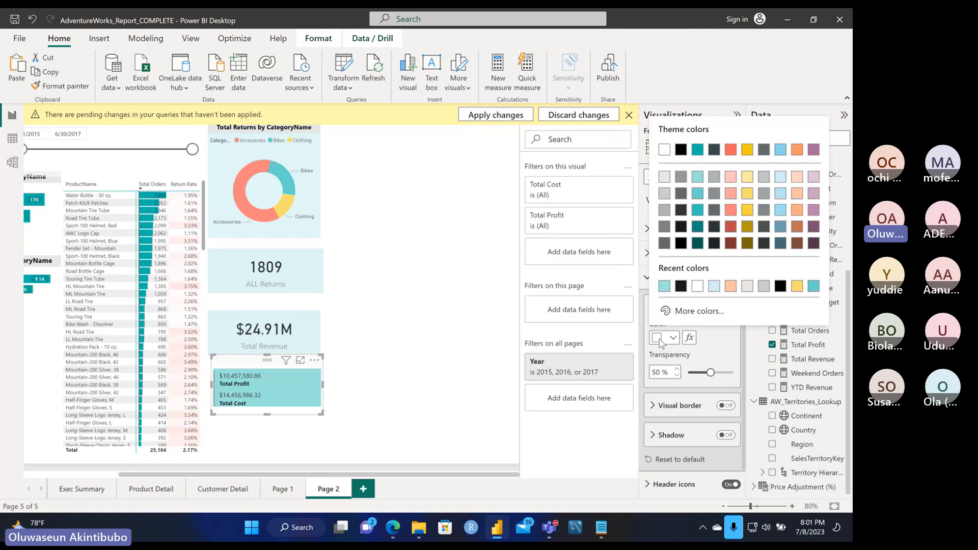
{"action": "left_click", "coordinate": [665, 289]}
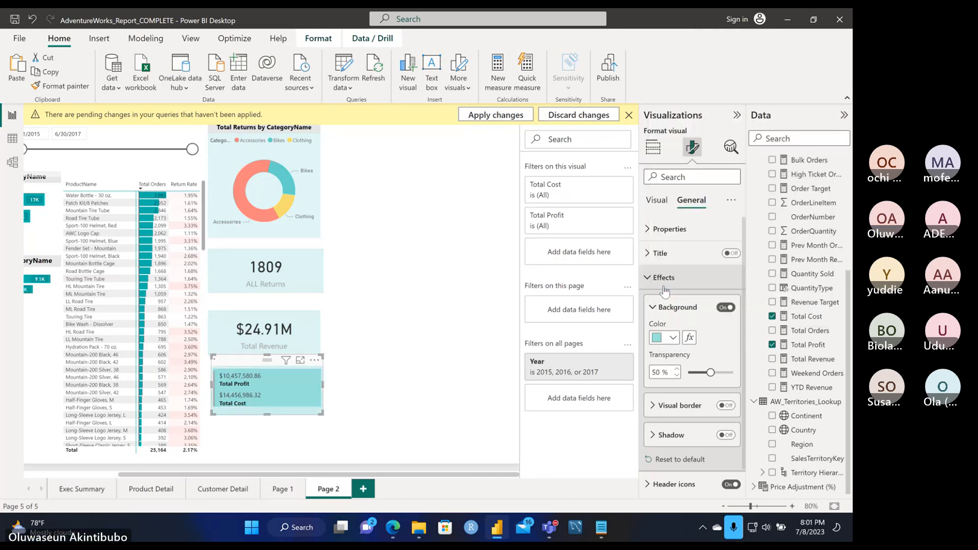
{"action": "left_click", "coordinate": [718, 371]}
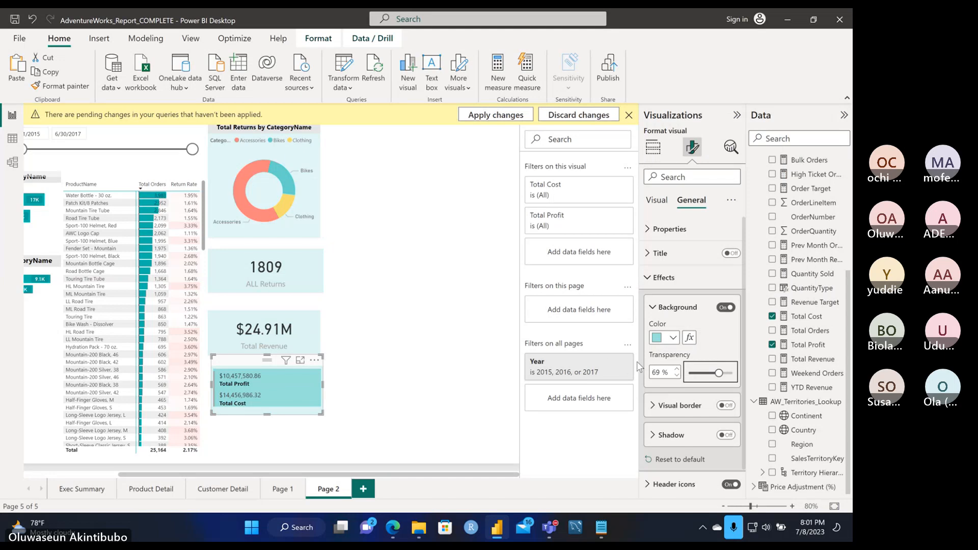
{"action": "left_click", "coordinate": [444, 409]}
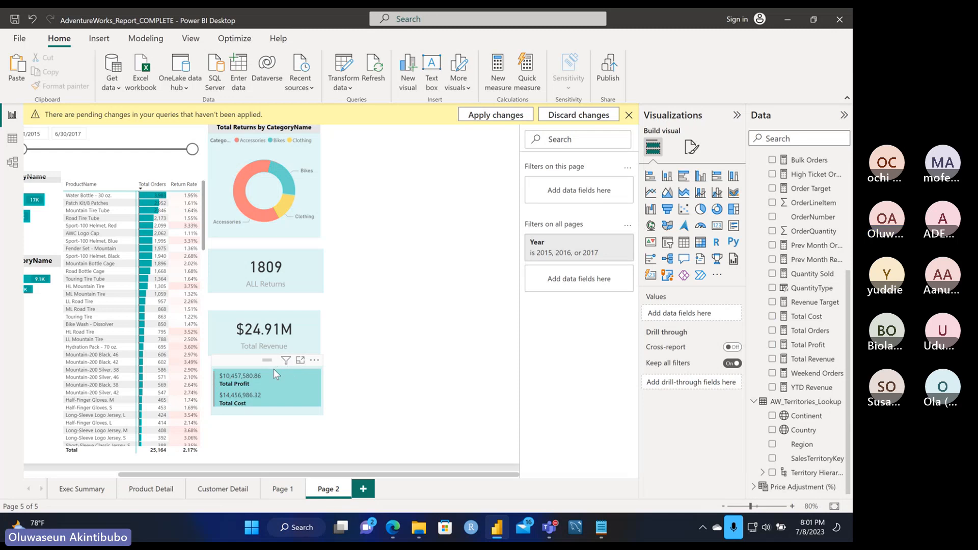
- Shift the multi-row card slightly left so its edges line up with the Total Revenue card above
{"action": "left_click_drag", "start_coordinate": [270, 369], "coordinate": [246, 363]}
{"action": "left_click_drag", "start_coordinate": [247, 363], "coordinate": [252, 362]}
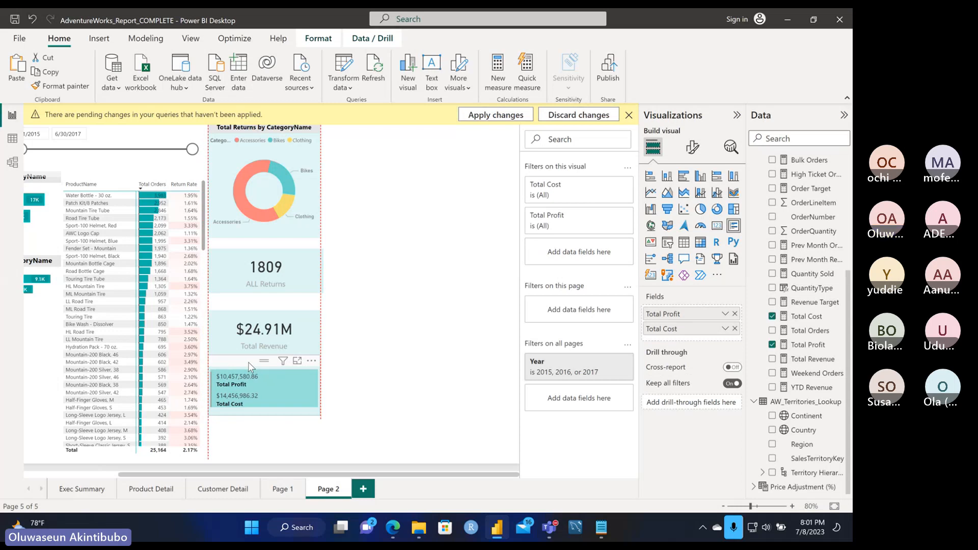
{"action": "left_click", "coordinate": [385, 306]}
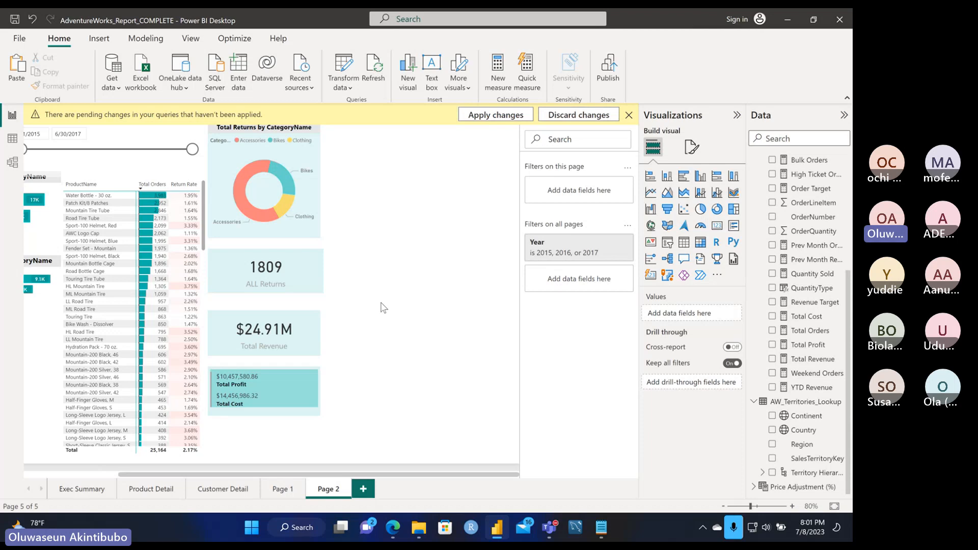
- Insert a KPI visual beside the Total Returns donut chart and use Total Revenue as its value
{"action": "scroll", "coordinate": [383, 308], "scroll_direction": "down", "scroll_amount": 3}
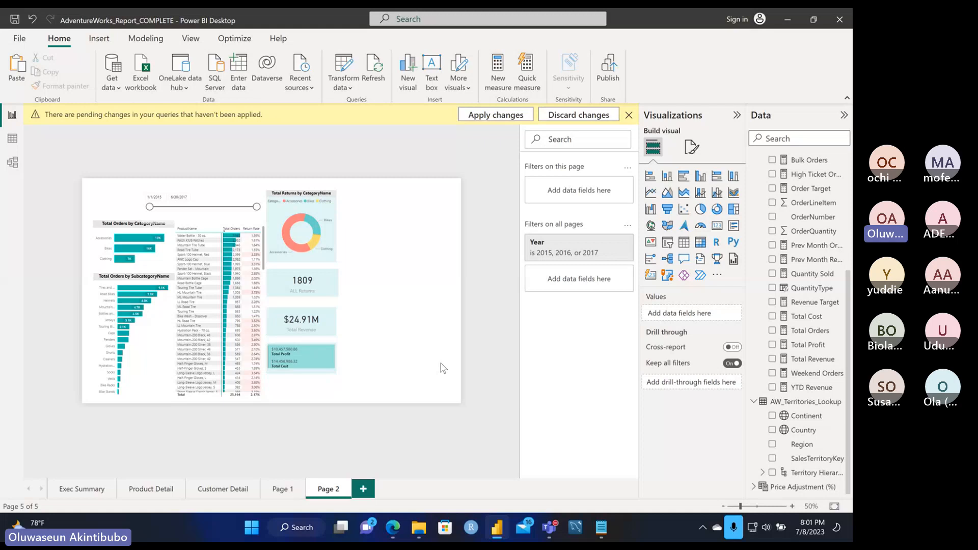
{"action": "scroll", "coordinate": [443, 368], "scroll_direction": "up", "scroll_amount": 4}
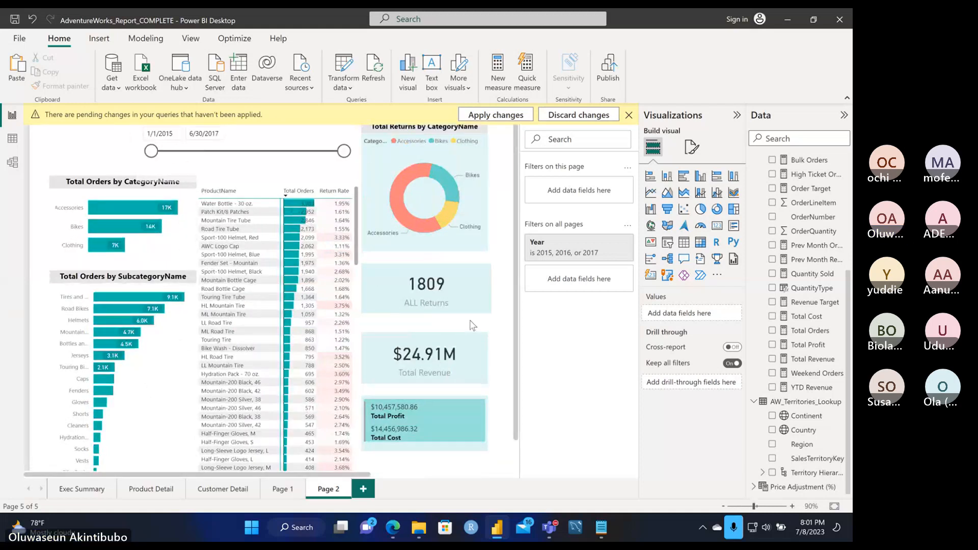
{"action": "scroll", "coordinate": [386, 341], "scroll_direction": "right", "scroll_amount": 3}
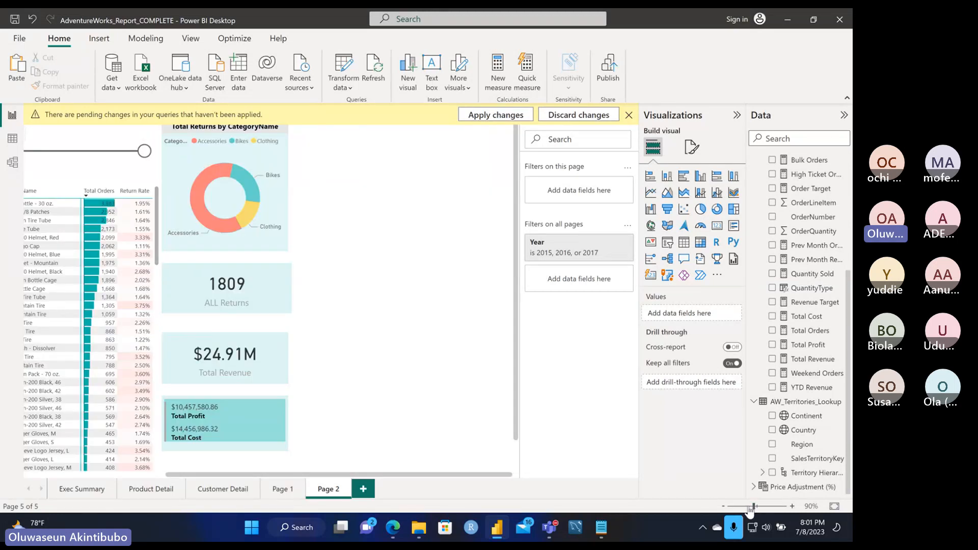
{"action": "left_click_drag", "start_coordinate": [750, 509], "coordinate": [745, 509]}
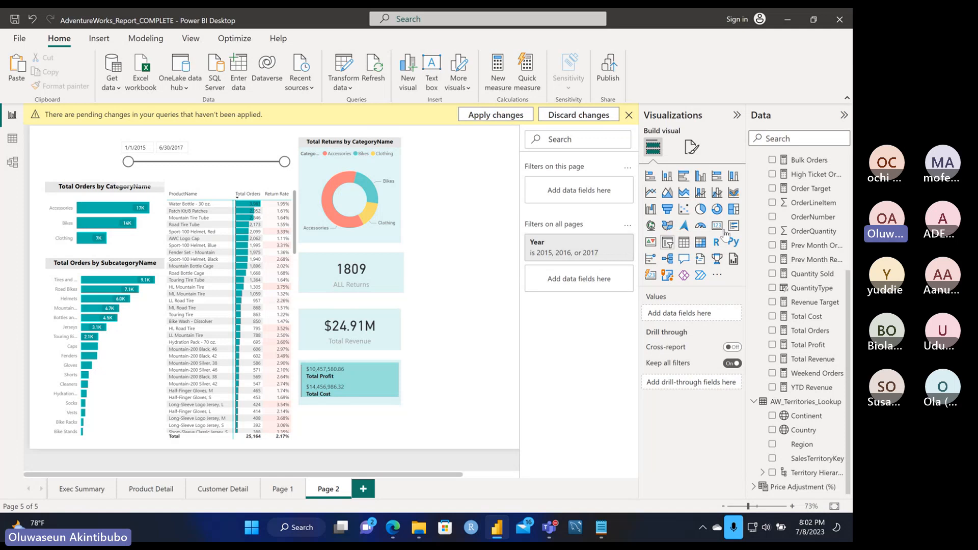
{"action": "left_click", "coordinate": [653, 248]}
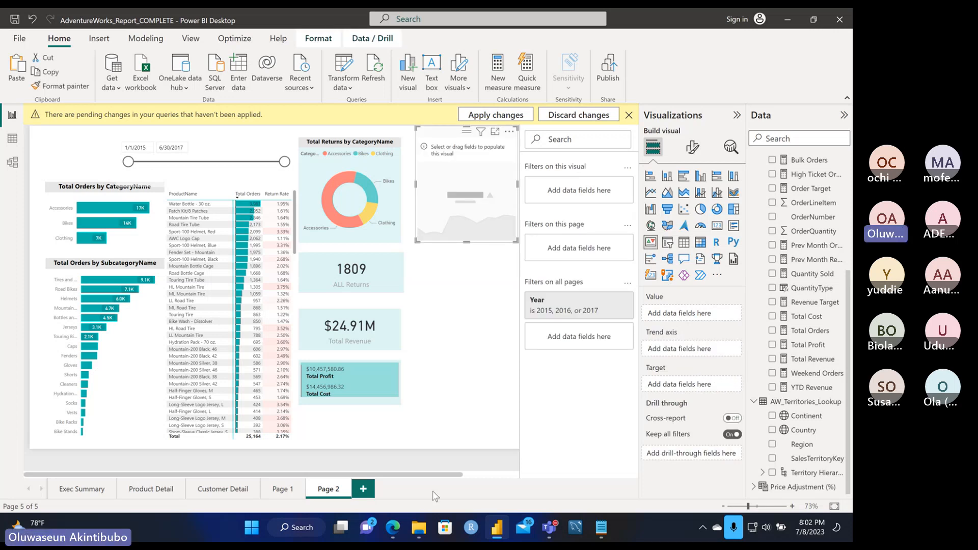
{"action": "left_click_drag", "start_coordinate": [433, 474], "coordinate": [464, 476]}
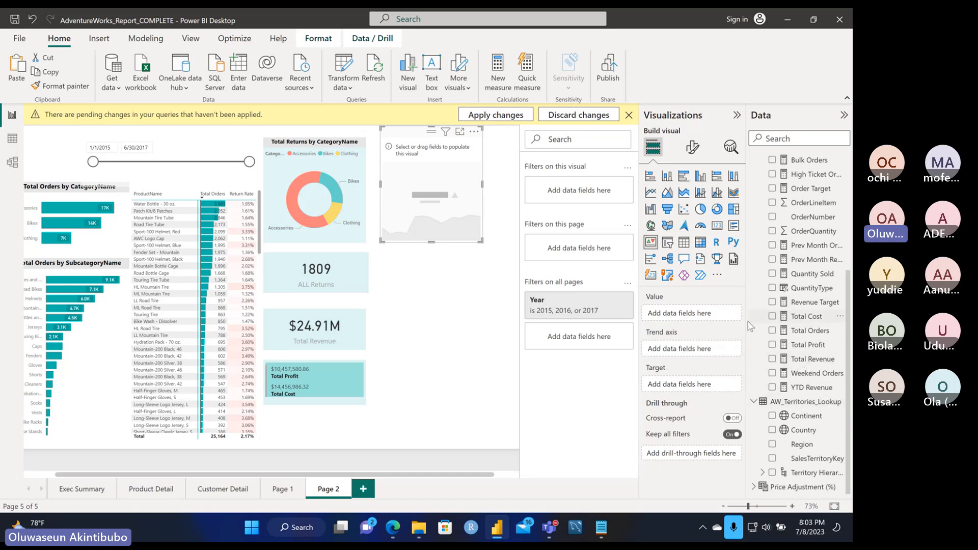
{"action": "left_click_drag", "start_coordinate": [747, 325], "coordinate": [719, 321]}
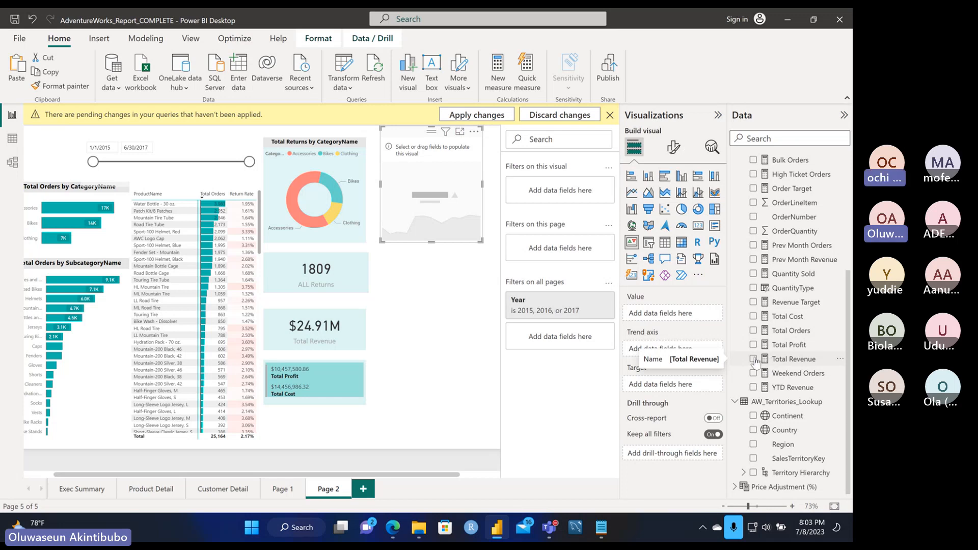
{"action": "left_click_drag", "start_coordinate": [780, 363], "coordinate": [672, 315]}
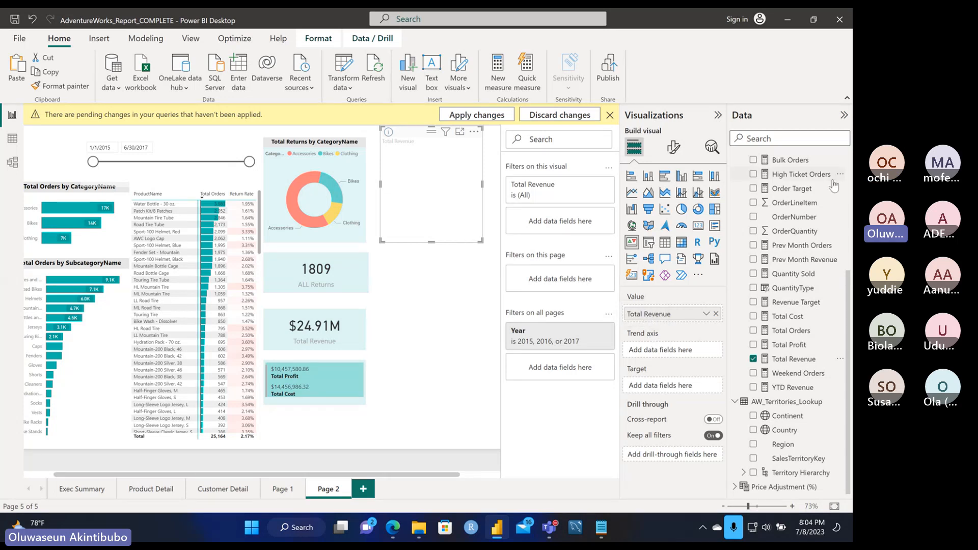
- Set Start of Month from AW_Calendar_Lookup as the KPI visual's trend axis
{"action": "scroll", "coordinate": [776, 196], "scroll_direction": "up", "scroll_amount": 10}
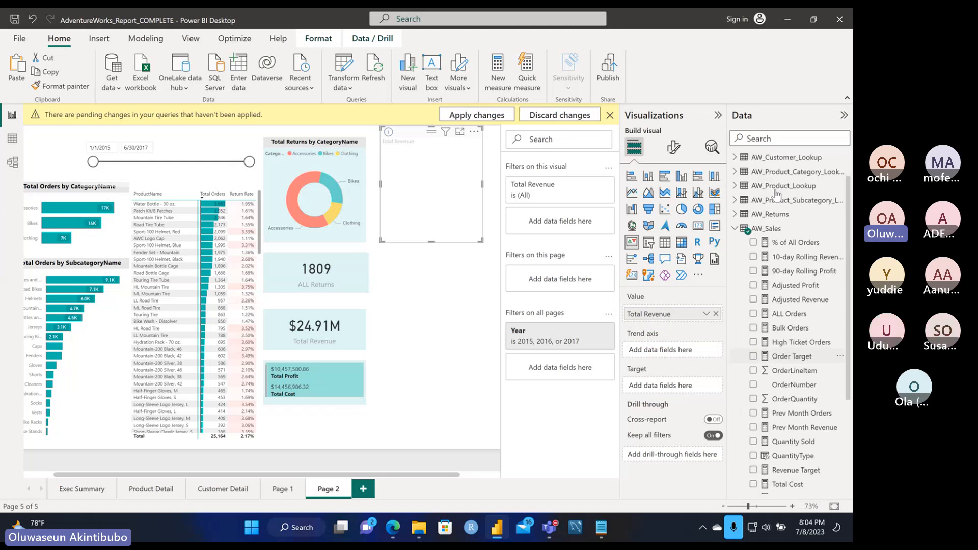
{"action": "scroll", "coordinate": [765, 229], "scroll_direction": "up", "scroll_amount": 1}
{"action": "left_click", "coordinate": [735, 244]}
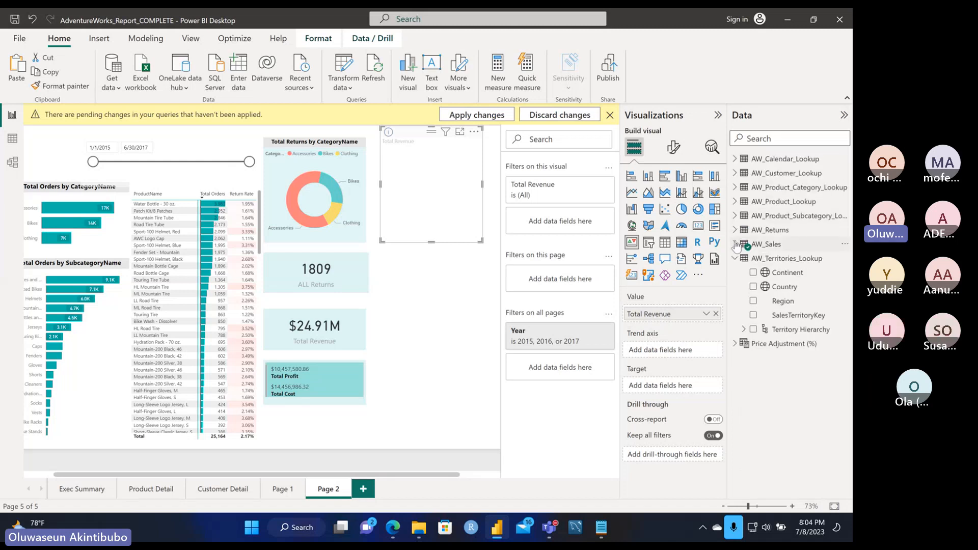
{"action": "left_click", "coordinate": [736, 159]}
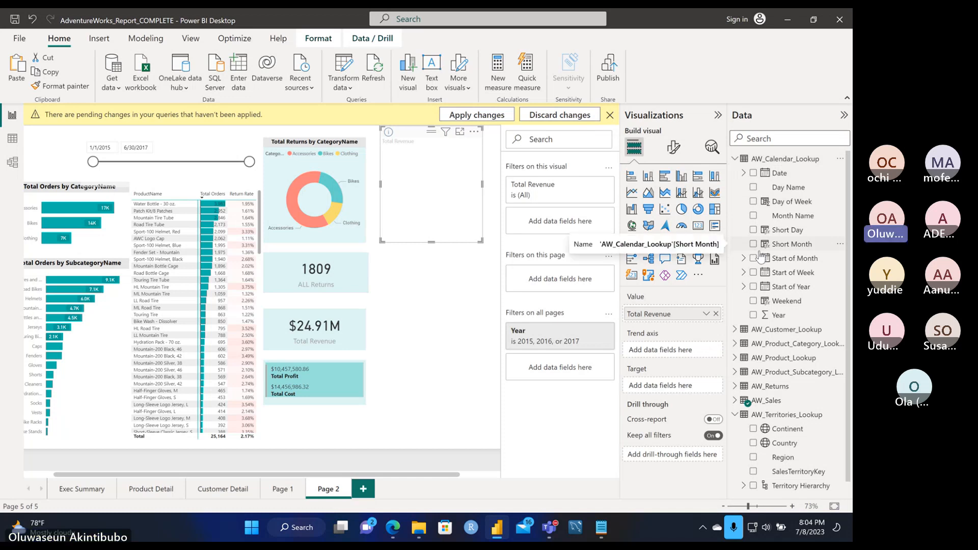
{"action": "left_click_drag", "start_coordinate": [761, 258], "coordinate": [672, 357]}
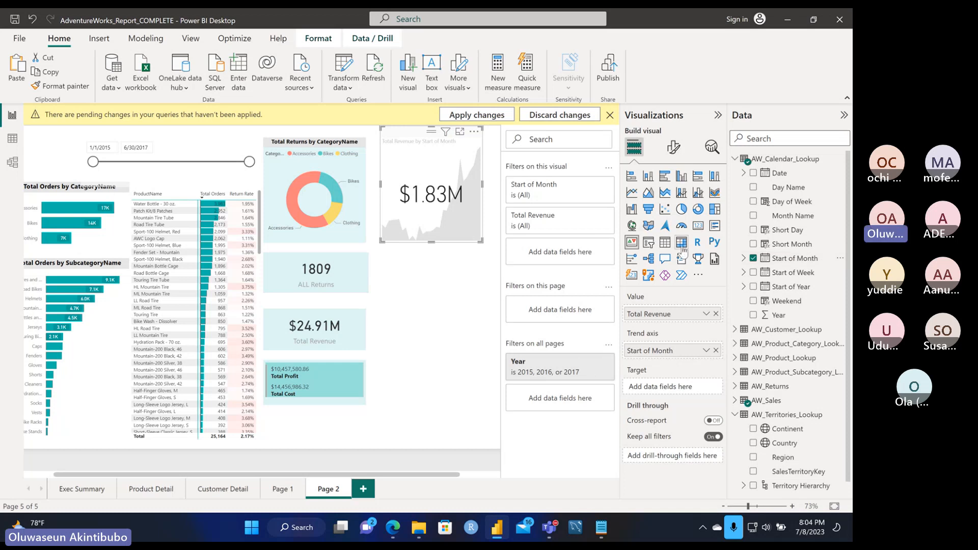
{"action": "left_click", "coordinate": [442, 272]}
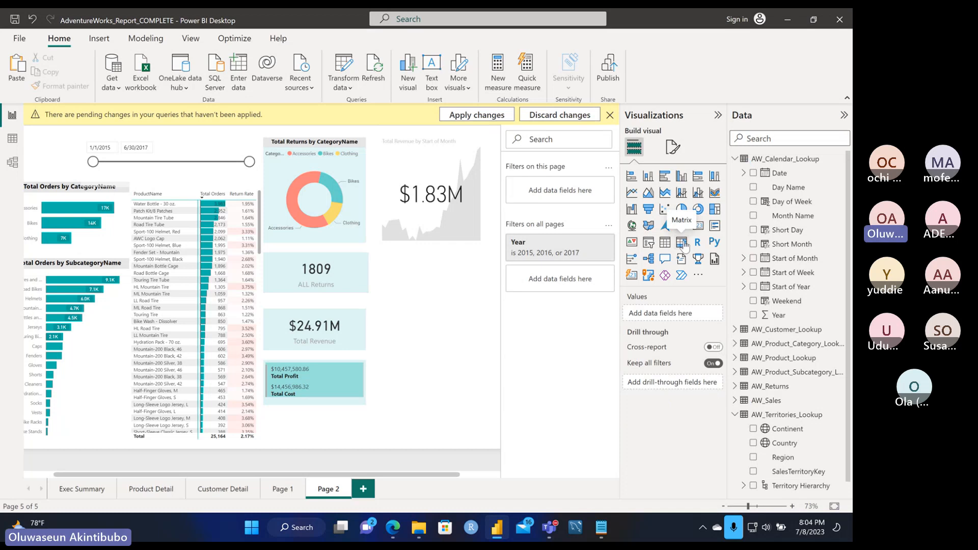
- Insert a matrix visual, place it below the KPI and widen it to roughly the KPI's width
{"action": "left_click", "coordinate": [682, 243]}
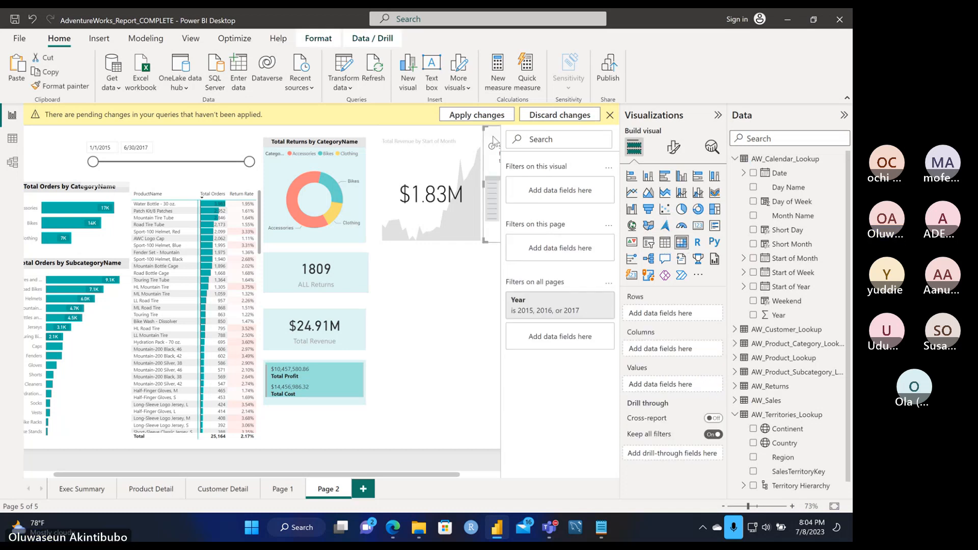
{"action": "left_click_drag", "start_coordinate": [489, 169], "coordinate": [395, 278]}
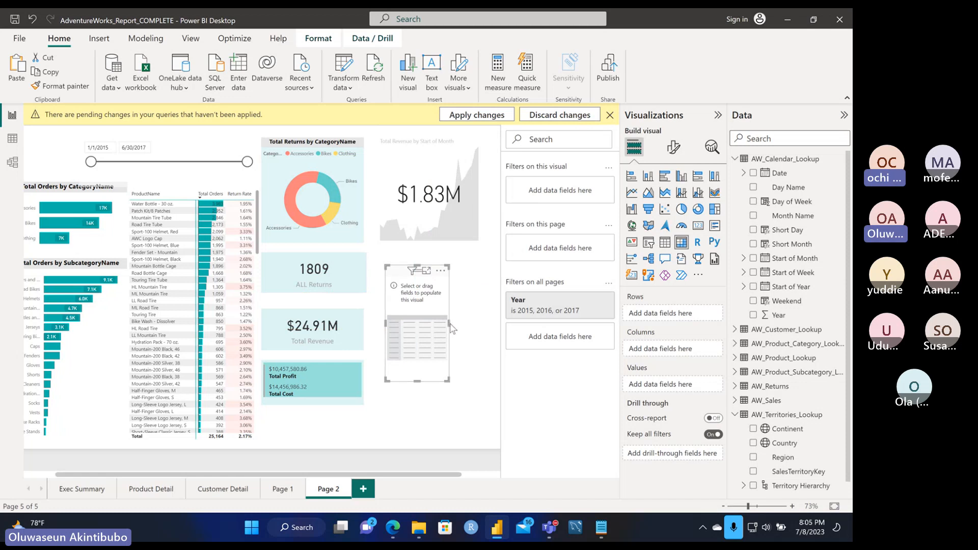
{"action": "scroll", "coordinate": [479, 328], "scroll_direction": "right", "scroll_amount": 2}
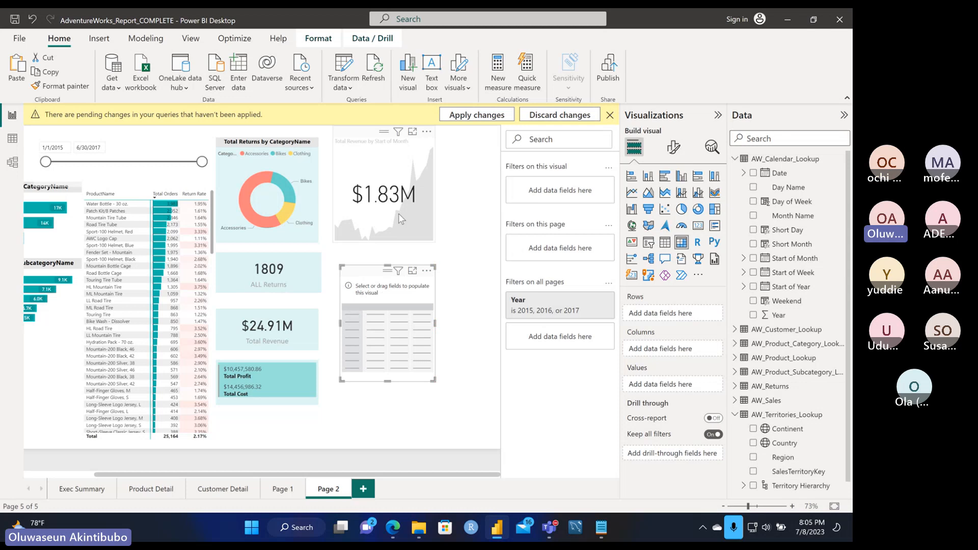
- Add Total Revenue from AW_Sales to the matrix as its values
{"action": "scroll", "coordinate": [782, 312], "scroll_direction": "down", "scroll_amount": 1}
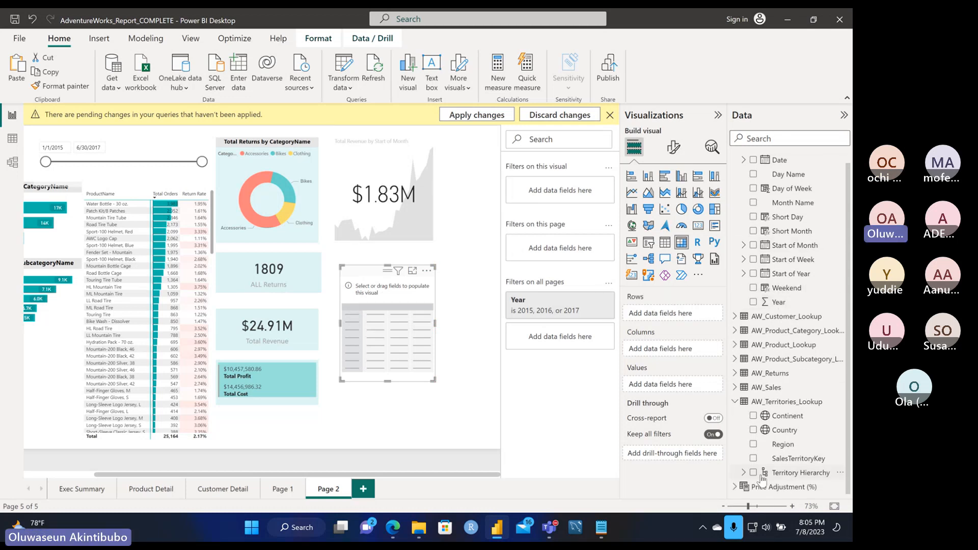
{"action": "left_click", "coordinate": [736, 404]}
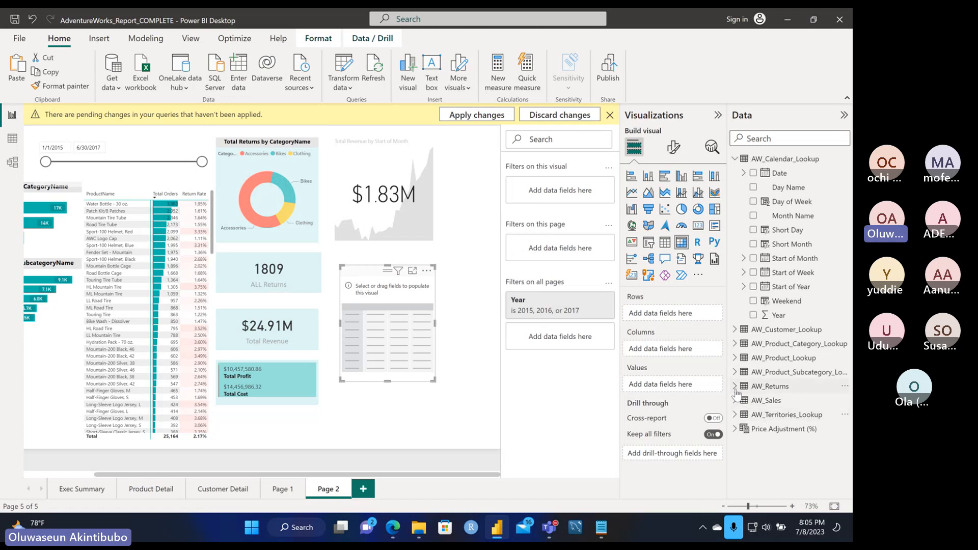
{"action": "left_click", "coordinate": [735, 401]}
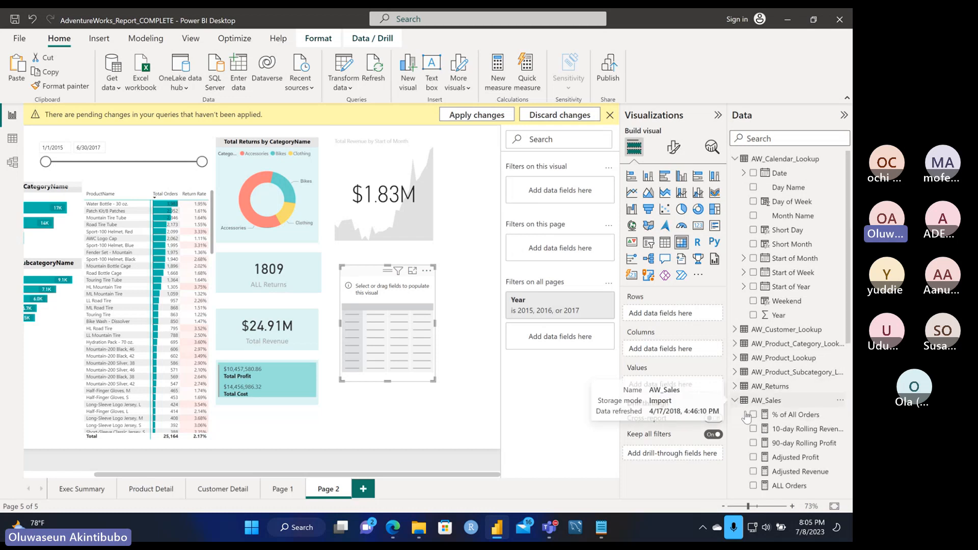
{"action": "scroll", "coordinate": [747, 417], "scroll_direction": "down", "scroll_amount": 6}
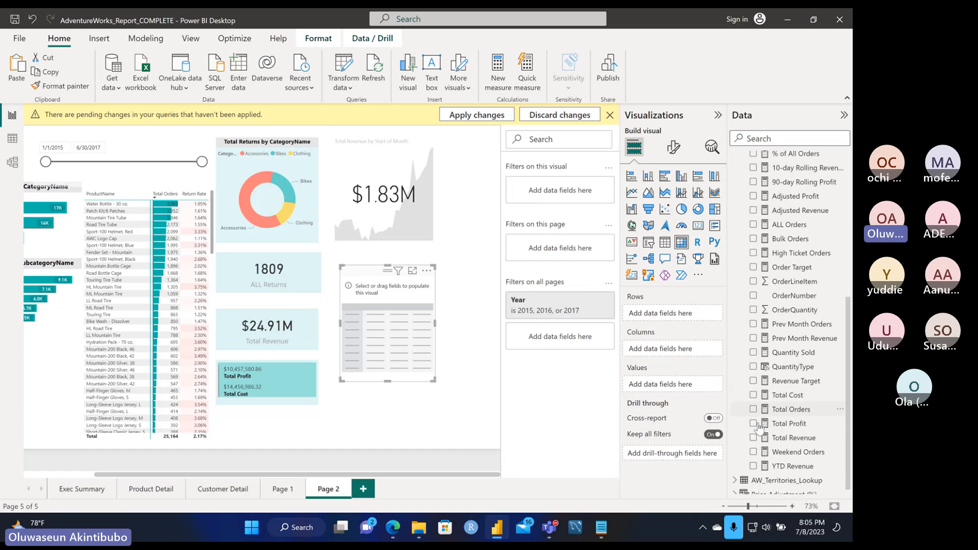
{"action": "left_click_drag", "start_coordinate": [759, 438], "coordinate": [680, 389]}
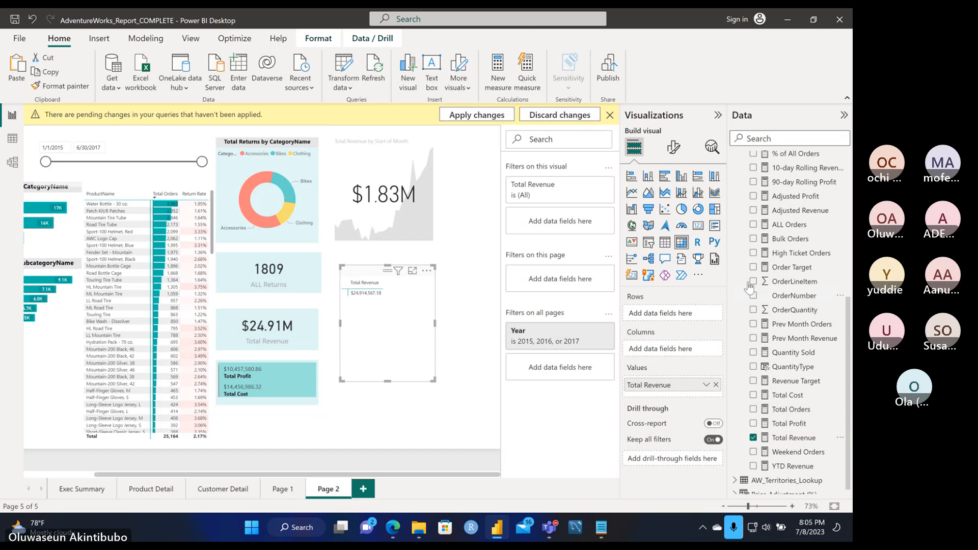
- Add Start of Month from AW_Calendar_Lookup to the matrix as its rows
{"action": "scroll", "coordinate": [776, 217], "scroll_direction": "up", "scroll_amount": 1}
{"action": "scroll", "coordinate": [775, 217], "scroll_direction": "up", "scroll_amount": 8}
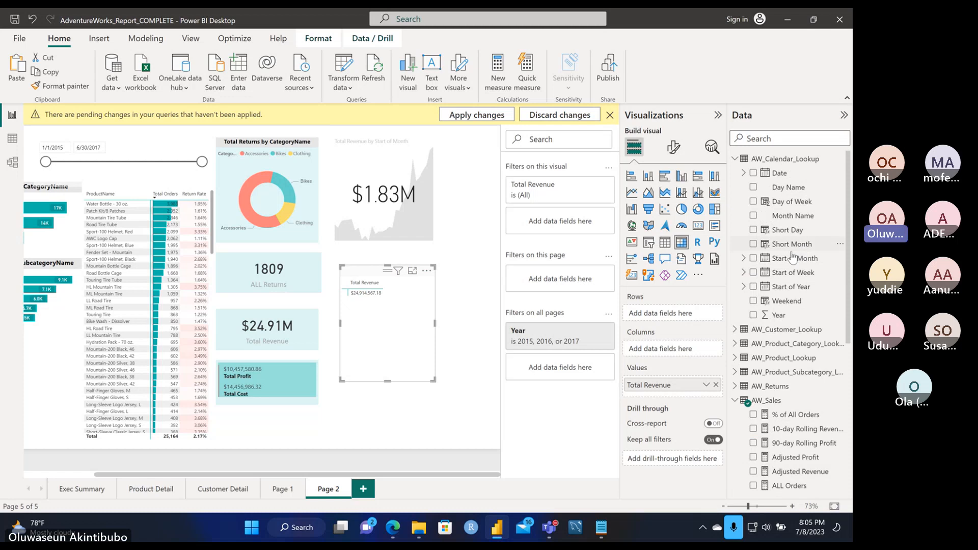
{"action": "left_click_drag", "start_coordinate": [794, 258], "coordinate": [670, 318]}
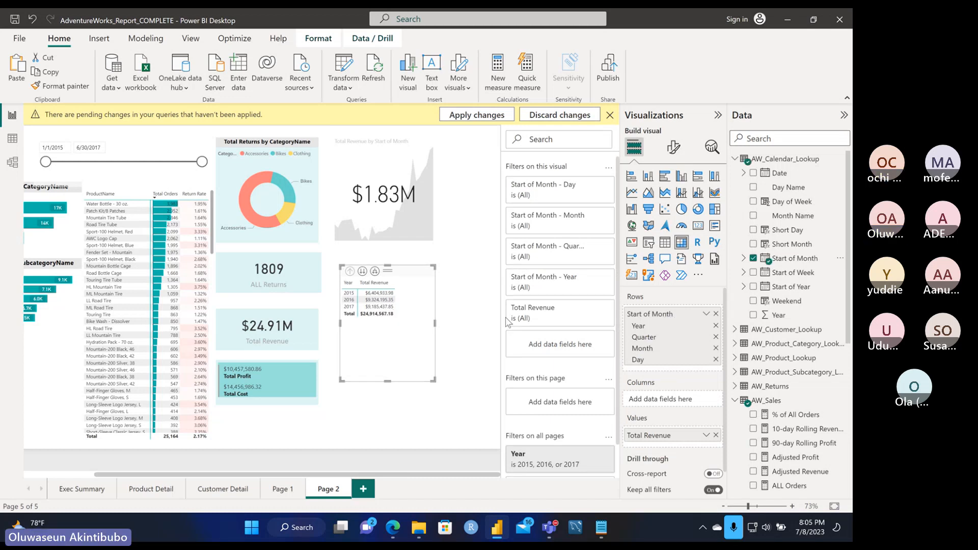
- List the matrix rows by plain Start of Month dates instead of the date hierarchy and check the latest months
{"action": "left_click", "coordinate": [706, 314]}
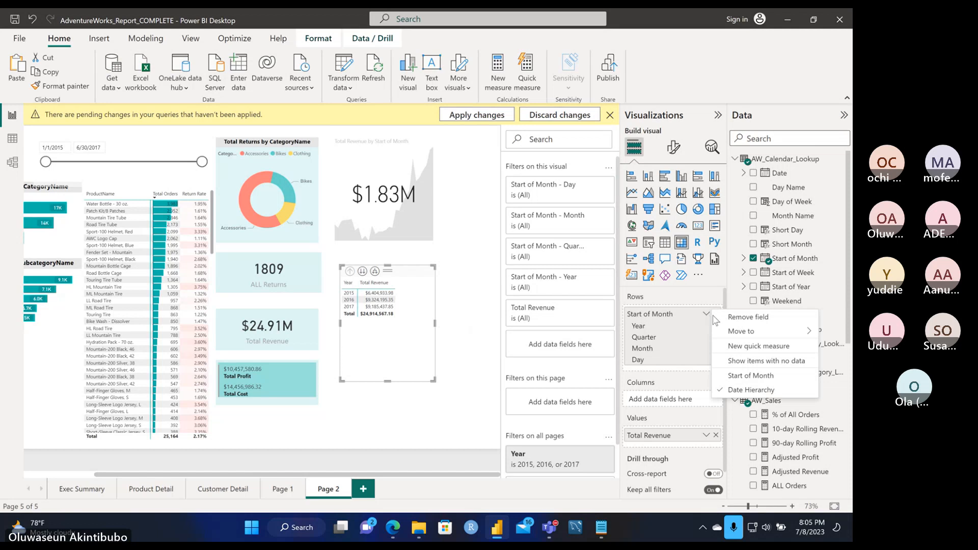
{"action": "left_click", "coordinate": [745, 377]}
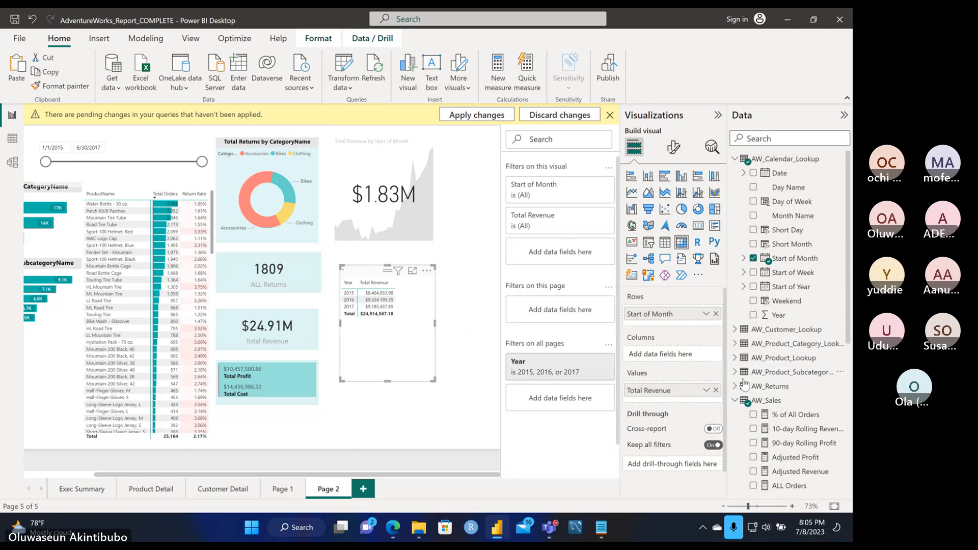
{"action": "scroll", "coordinate": [408, 353], "scroll_direction": "down", "scroll_amount": 4}
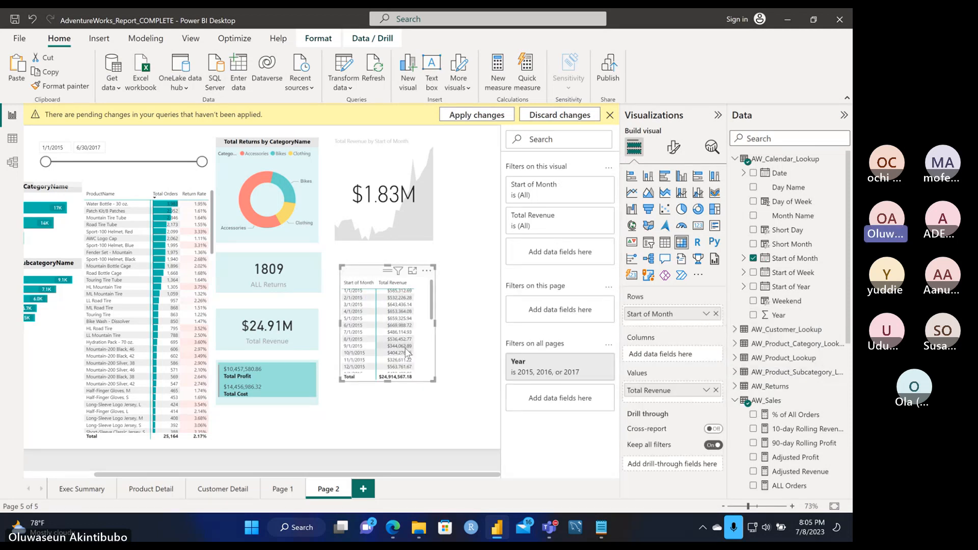
{"action": "scroll", "coordinate": [407, 351], "scroll_direction": "up", "scroll_amount": 4}
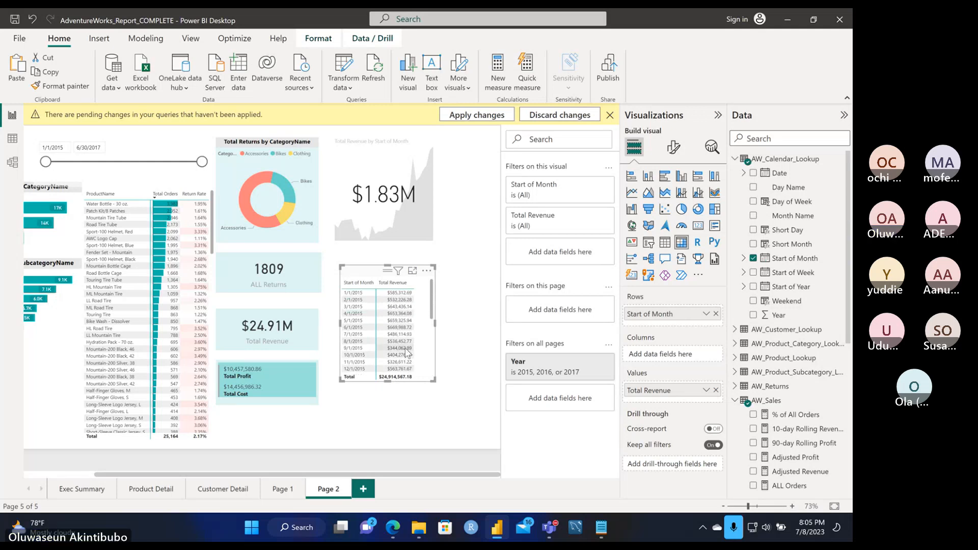
{"action": "scroll", "coordinate": [403, 357], "scroll_direction": "down", "scroll_amount": 10}
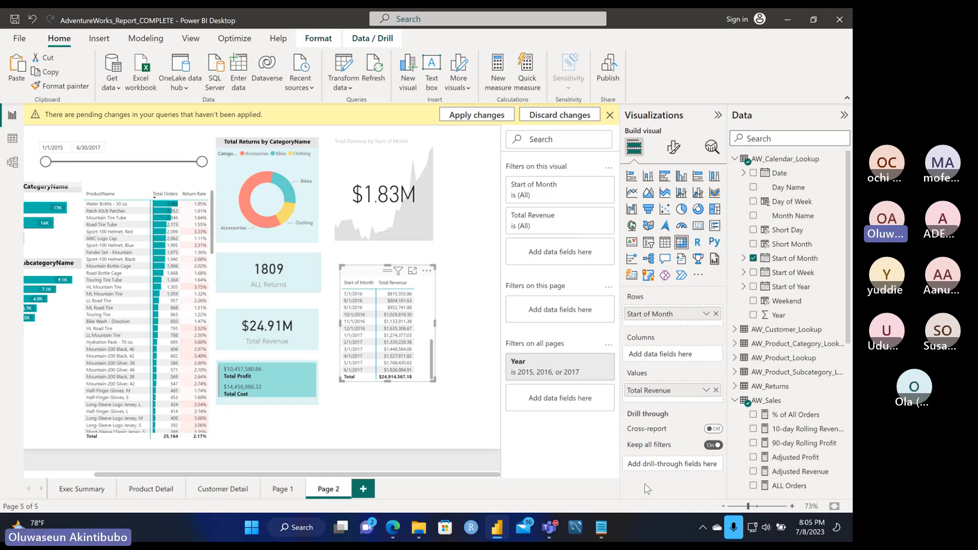
- Compare the latest monthly revenue in the matrix with the value shown on the KPI
{"action": "left_click", "coordinate": [757, 508]}
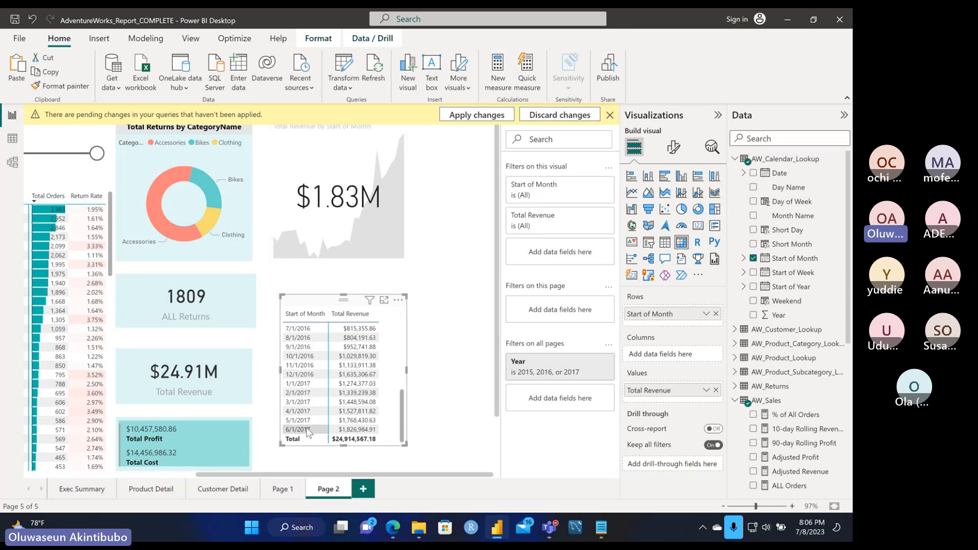
{"action": "scroll", "coordinate": [336, 196], "scroll_direction": "left", "scroll_amount": 5}
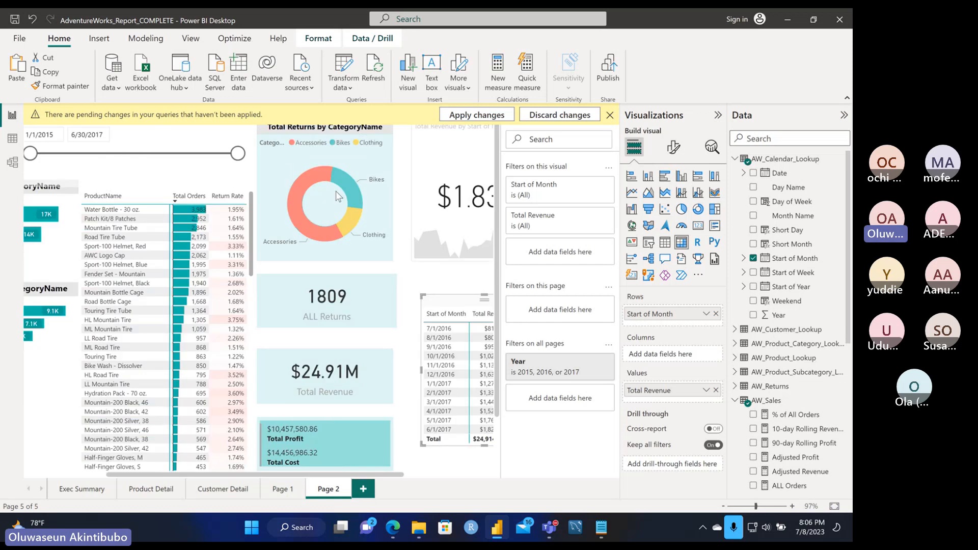
{"action": "scroll", "coordinate": [336, 196], "scroll_direction": "down", "scroll_amount": 1}
{"action": "scroll", "coordinate": [336, 196], "scroll_direction": "right", "scroll_amount": 5}
{"action": "scroll", "coordinate": [336, 196], "scroll_direction": "up", "scroll_amount": 1}
{"action": "scroll", "coordinate": [359, 220], "scroll_direction": "up", "scroll_amount": 1}
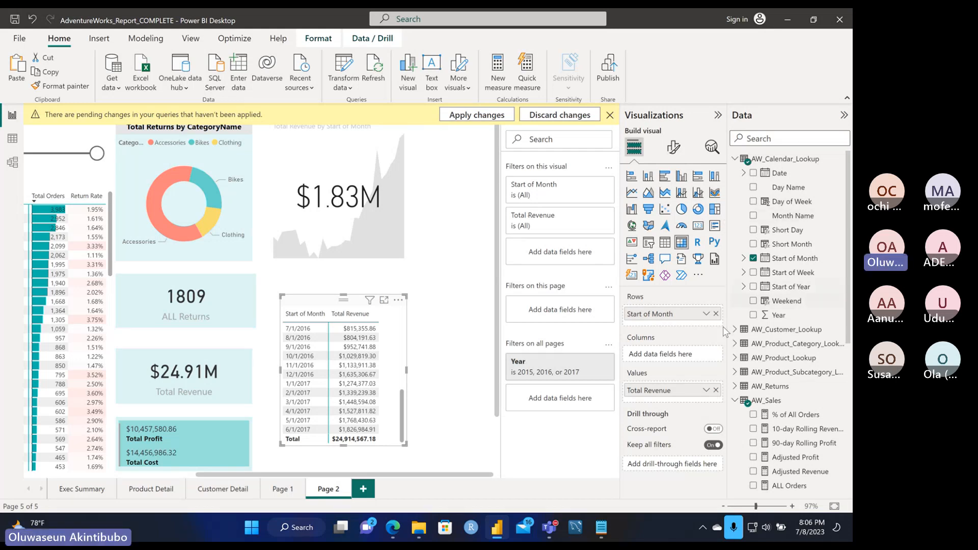
- Replace Start of Month with Start of Year in the matrix rows, using plain dates instead of the date hierarchy
{"action": "left_click", "coordinate": [716, 315]}
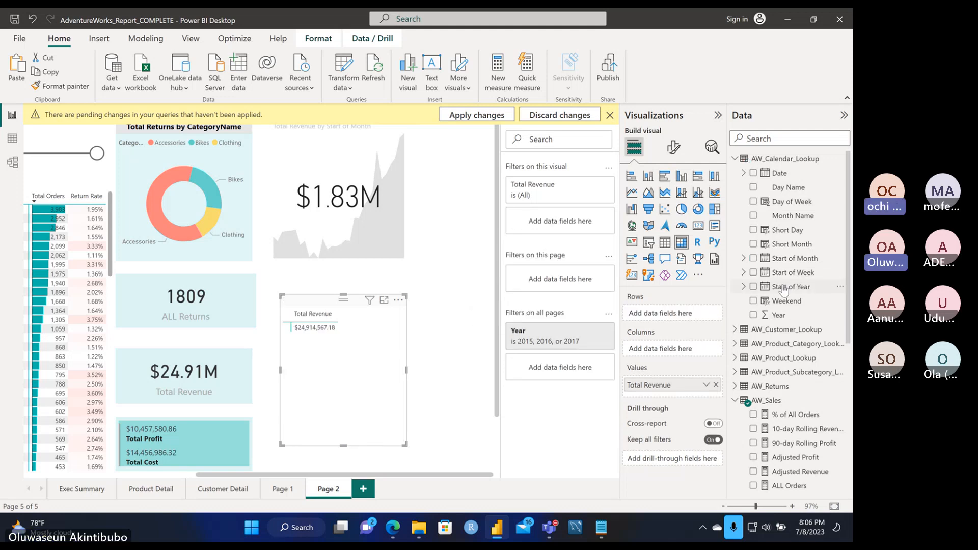
{"action": "left_click_drag", "start_coordinate": [785, 291], "coordinate": [673, 314]}
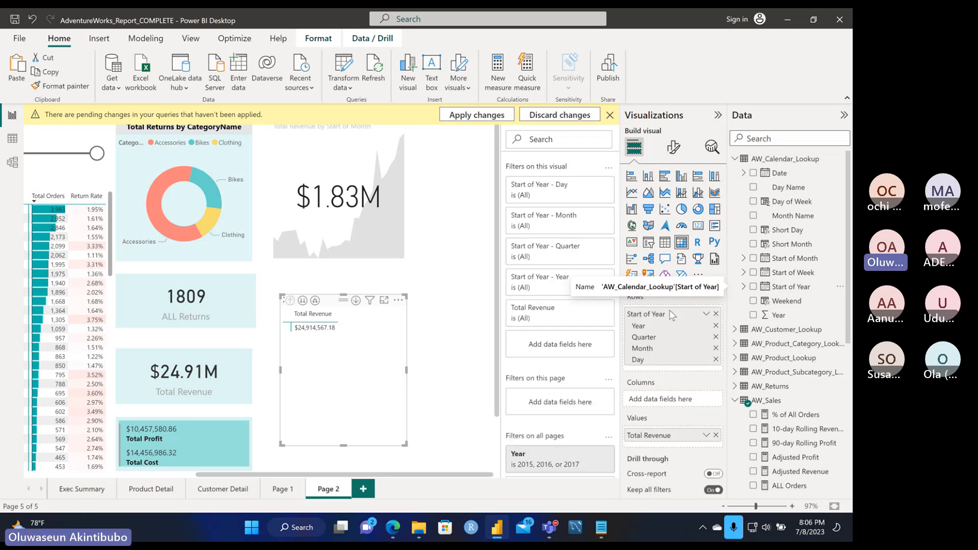
{"action": "left_click", "coordinate": [706, 315]}
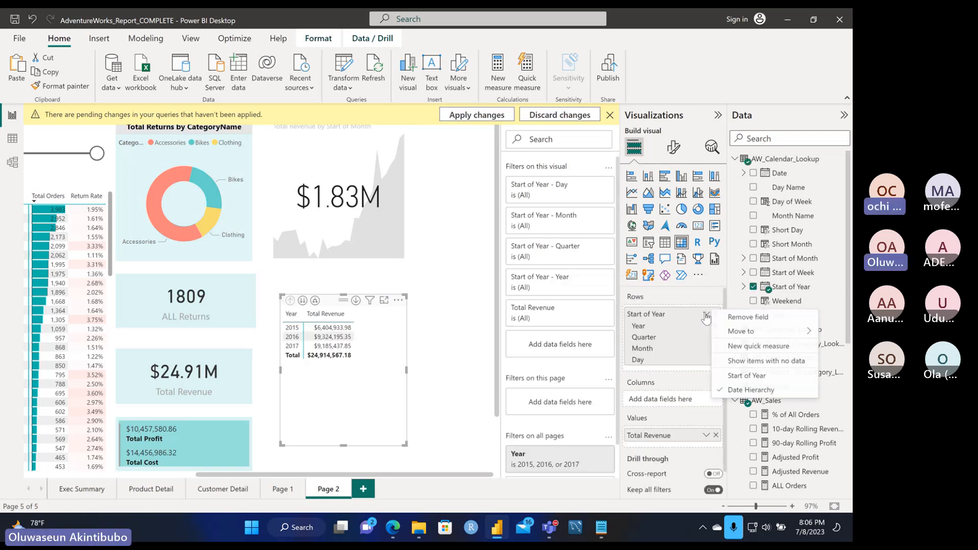
{"action": "left_click", "coordinate": [738, 378]}
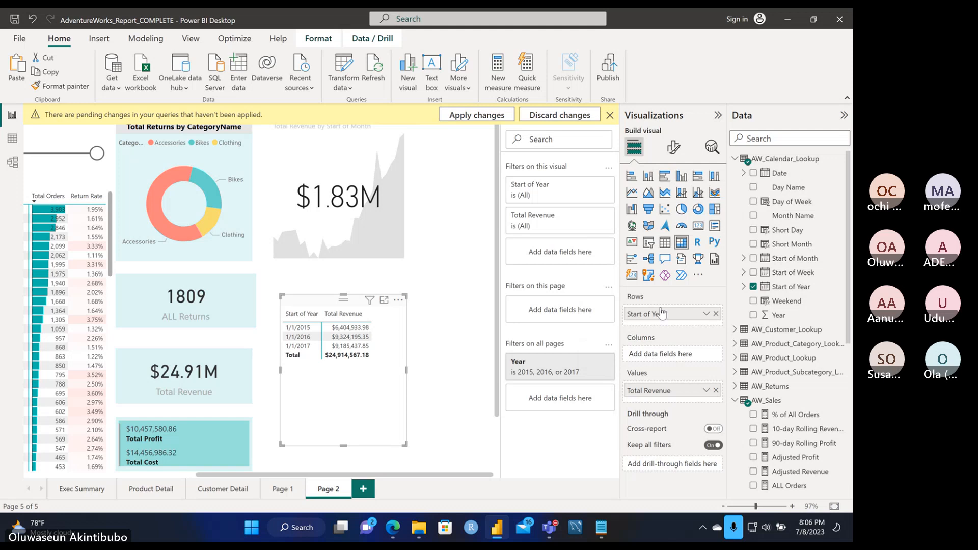
- Set the KPI's trend axis to Start of Year and move the KPI slightly down the page
{"action": "left_click", "coordinate": [363, 234]}
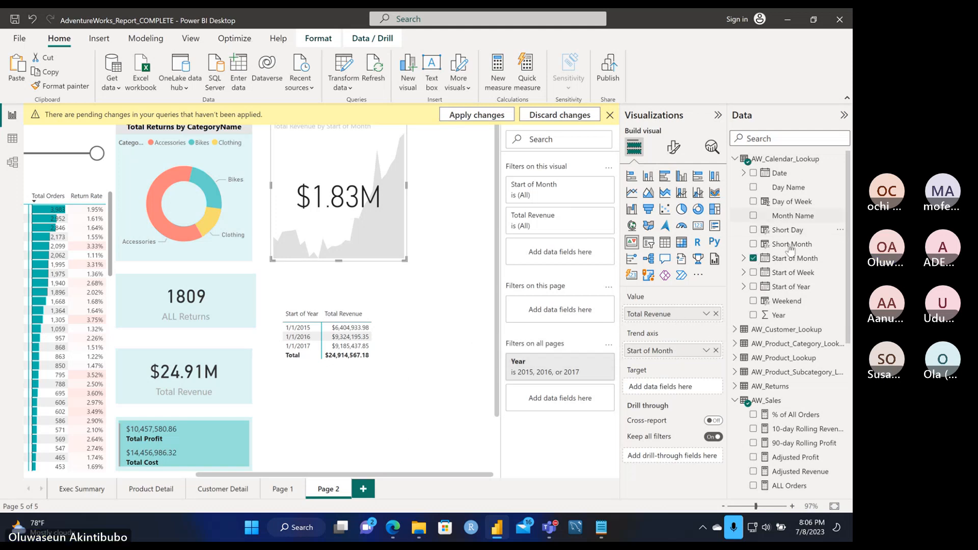
{"action": "left_click_drag", "start_coordinate": [790, 286], "coordinate": [680, 351]}
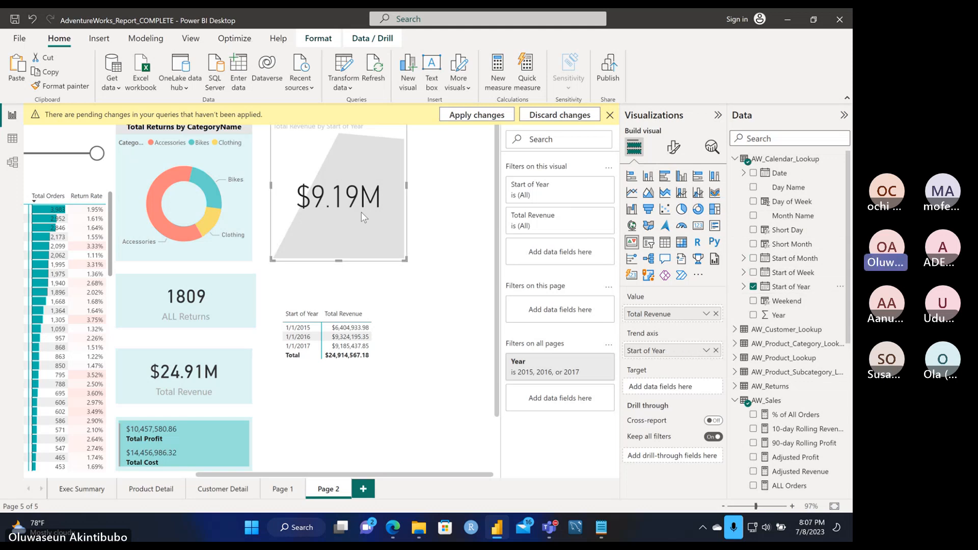
{"action": "scroll", "coordinate": [362, 212], "scroll_direction": "left", "scroll_amount": 5}
{"action": "scroll", "coordinate": [302, 254], "scroll_direction": "right", "scroll_amount": 5}
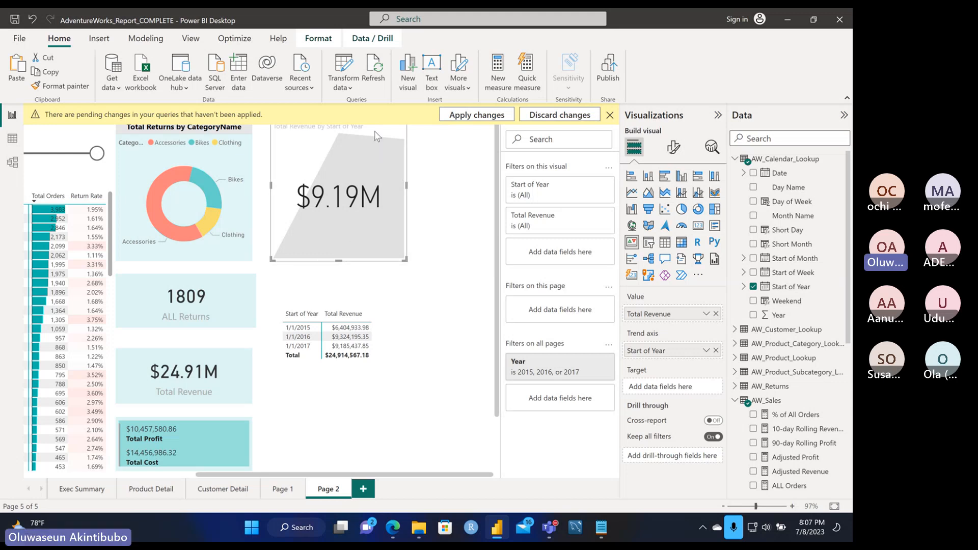
{"action": "left_click_drag", "start_coordinate": [374, 130], "coordinate": [379, 156]}
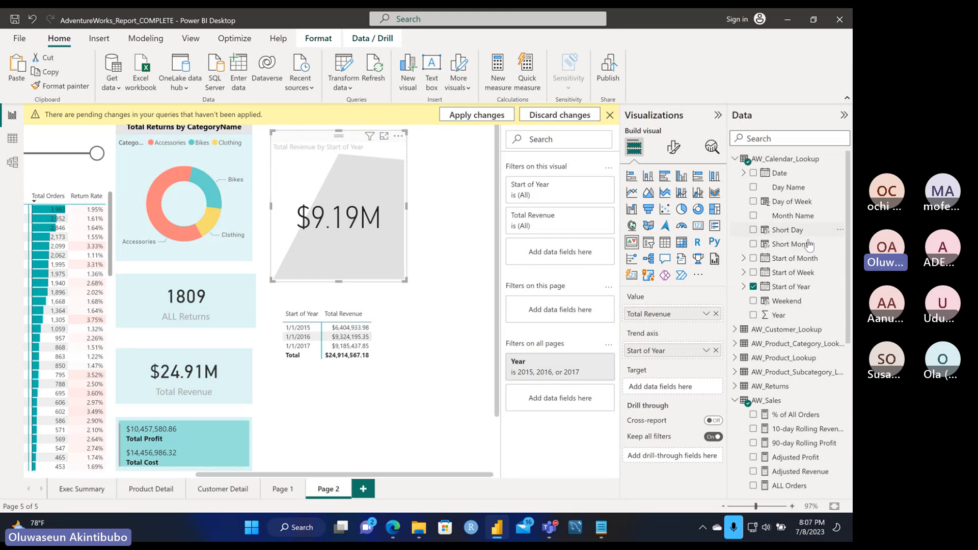
- Put Start of Month back on the KPI's trend axis and set Prev Month Revenue from AW_Sales as its target
{"action": "left_click_drag", "start_coordinate": [788, 259], "coordinate": [672, 351]}
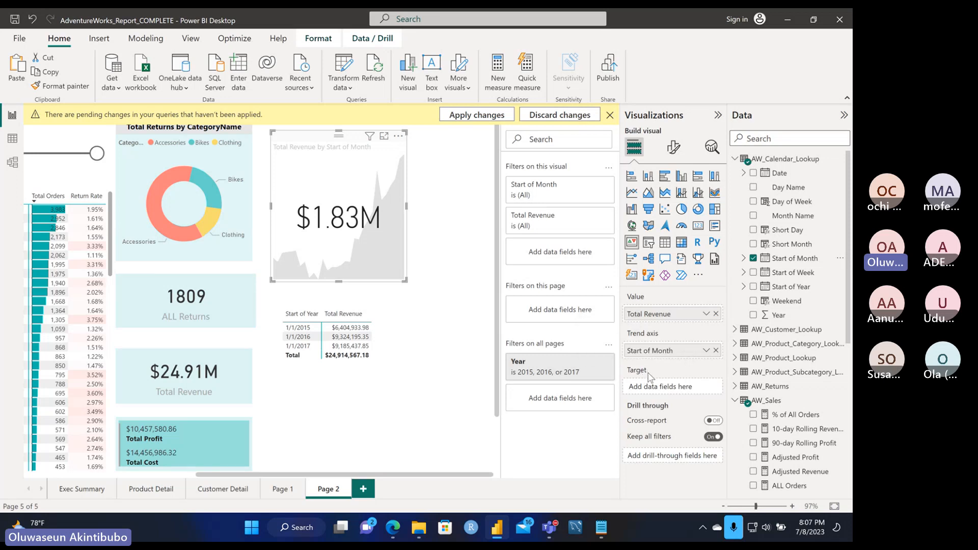
{"action": "scroll", "coordinate": [797, 430], "scroll_direction": "down", "scroll_amount": 4}
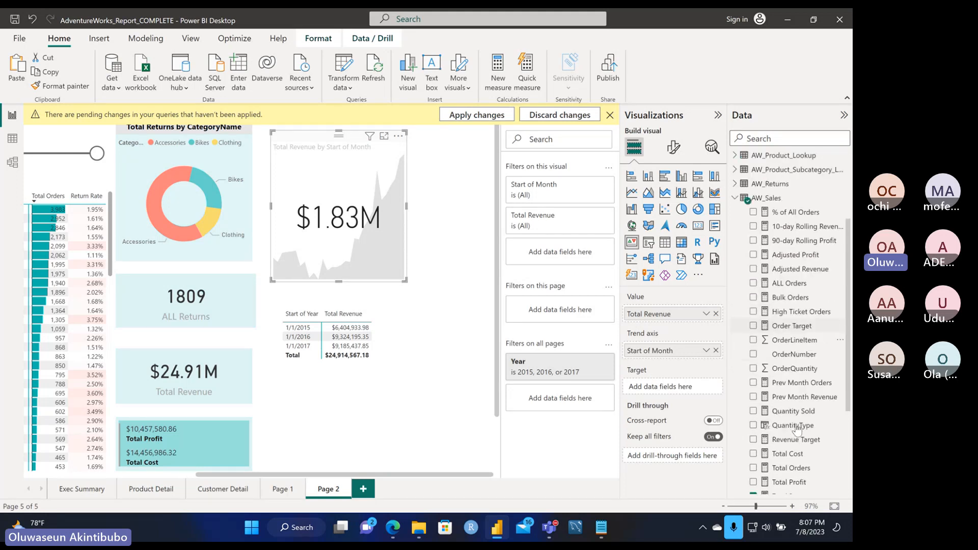
{"action": "scroll", "coordinate": [797, 431], "scroll_direction": "down", "scroll_amount": 3}
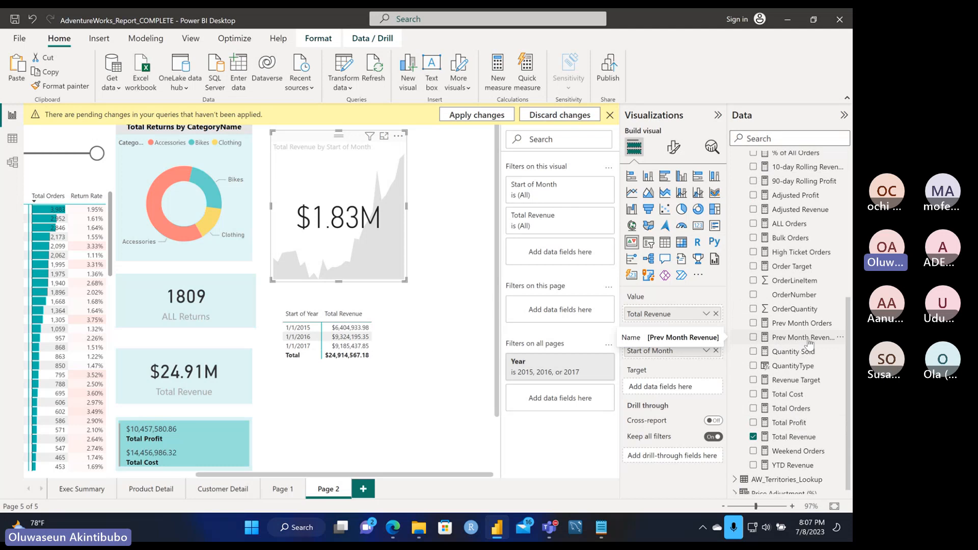
{"action": "left_click_drag", "start_coordinate": [809, 339], "coordinate": [684, 393]}
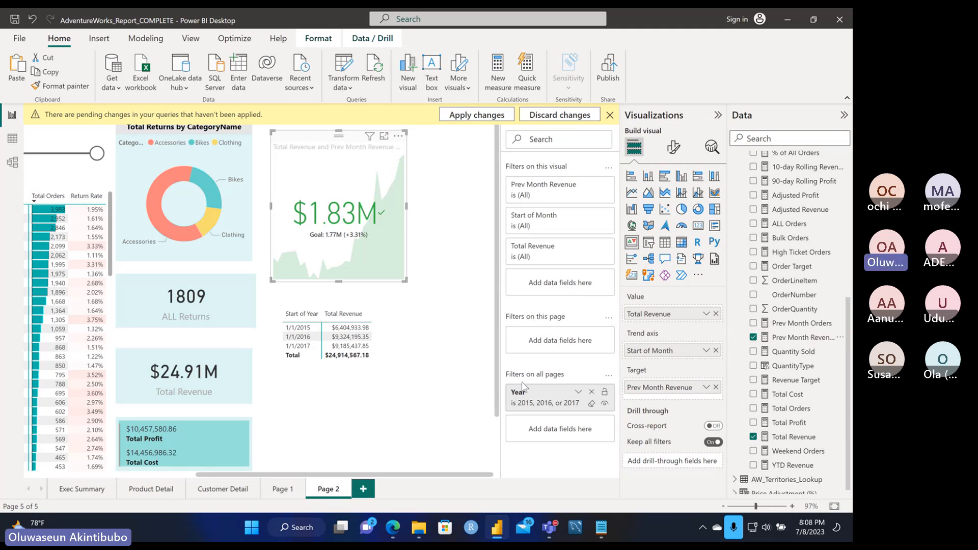
- Remove the Start of Year revenue matrix below the KPI
{"action": "left_click", "coordinate": [384, 325]}
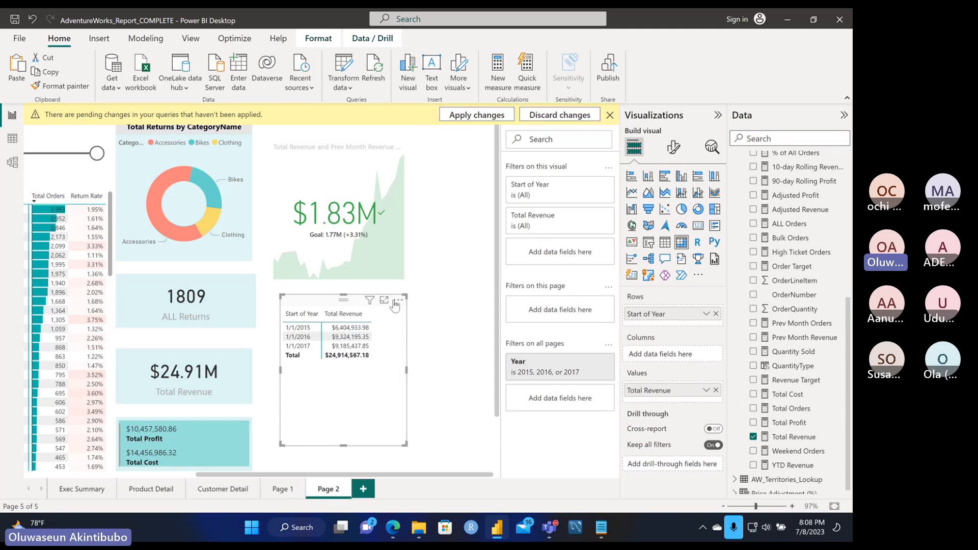
{"action": "left_click", "coordinate": [398, 300]}
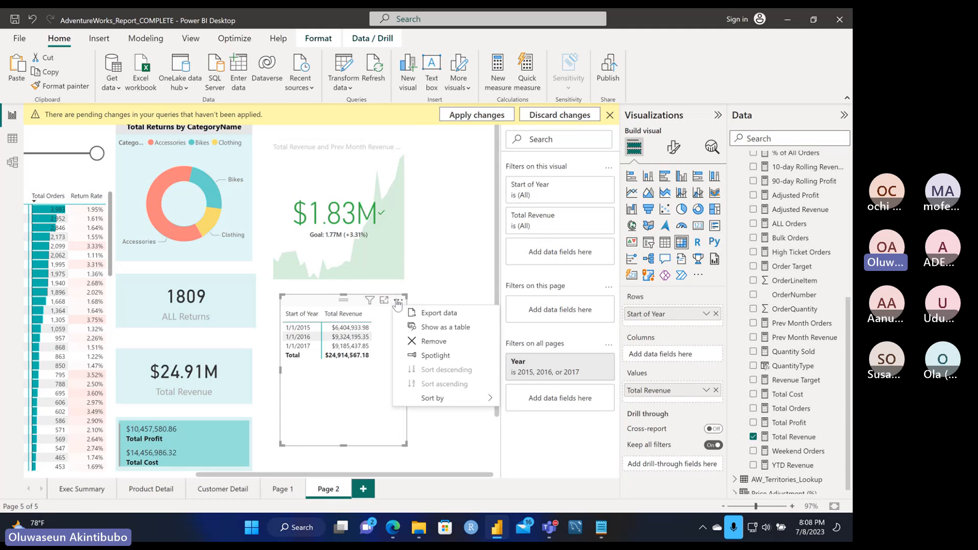
{"action": "left_click", "coordinate": [429, 343]}
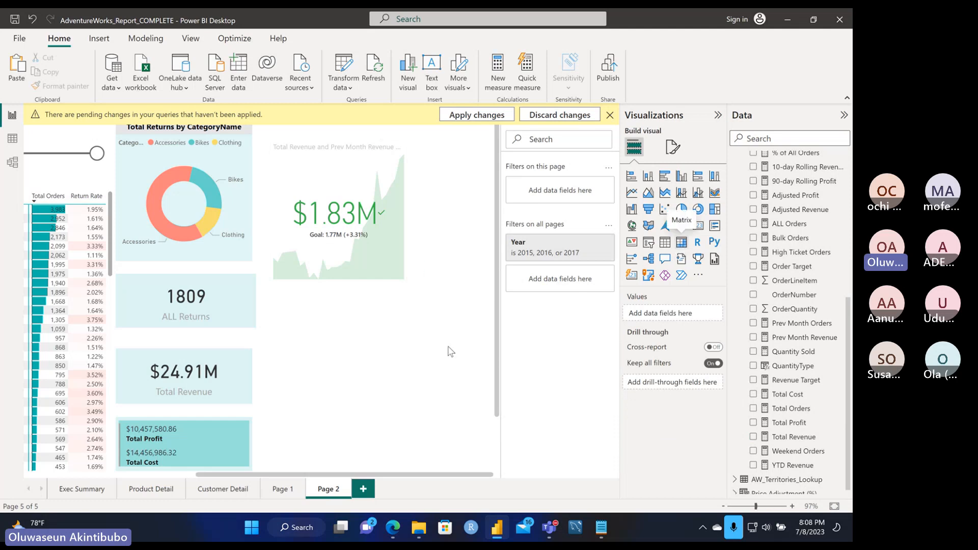
- Insert a new matrix below the KPI and add Total Revenue from AW_Sales as its values
{"action": "left_click_drag", "start_coordinate": [436, 138], "coordinate": [316, 303]}
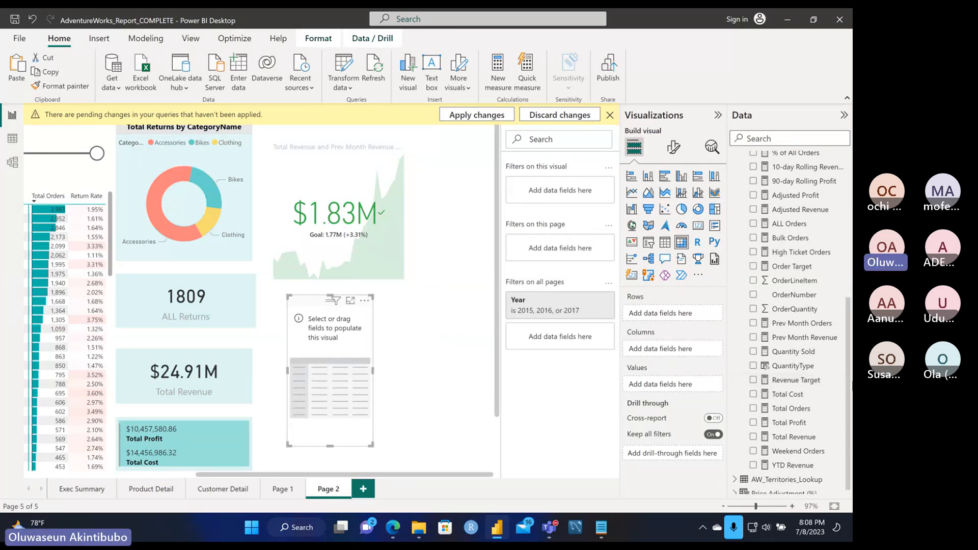
{"action": "left_click_drag", "start_coordinate": [792, 441], "coordinate": [678, 390]}
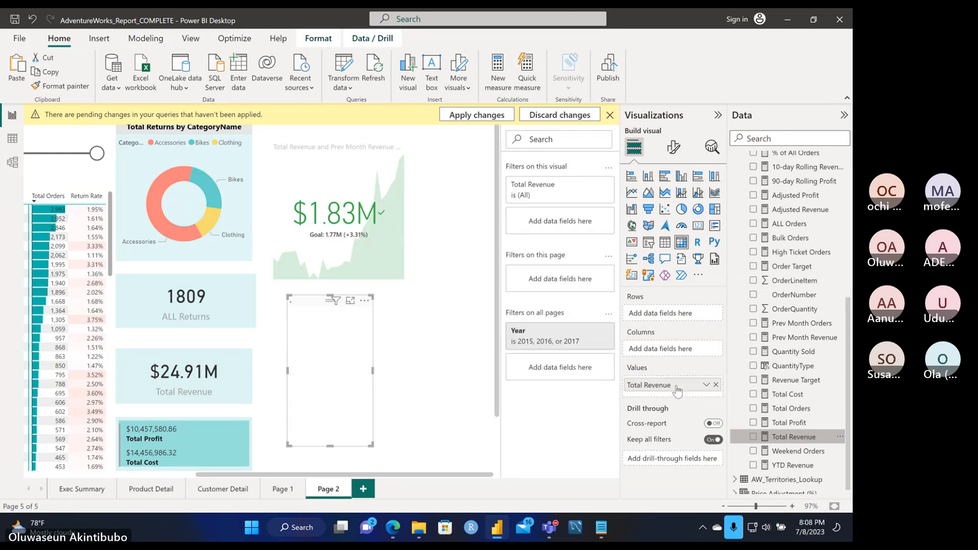
- Add Start of Month to the matrix rows as plain dates, and widen the matrix until the full revenue column fits
{"action": "scroll", "coordinate": [748, 250], "scroll_direction": "up", "scroll_amount": 5}
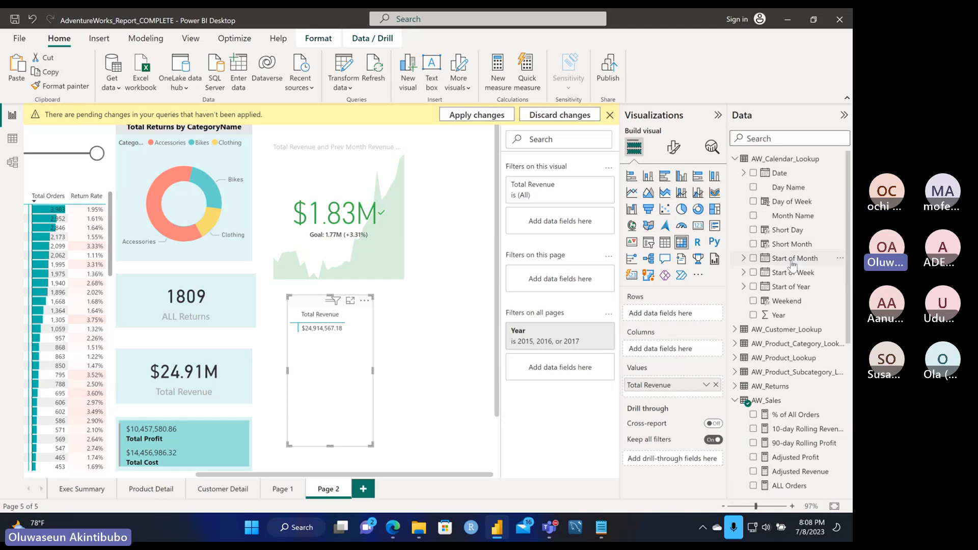
{"action": "left_click_drag", "start_coordinate": [793, 258], "coordinate": [669, 319]}
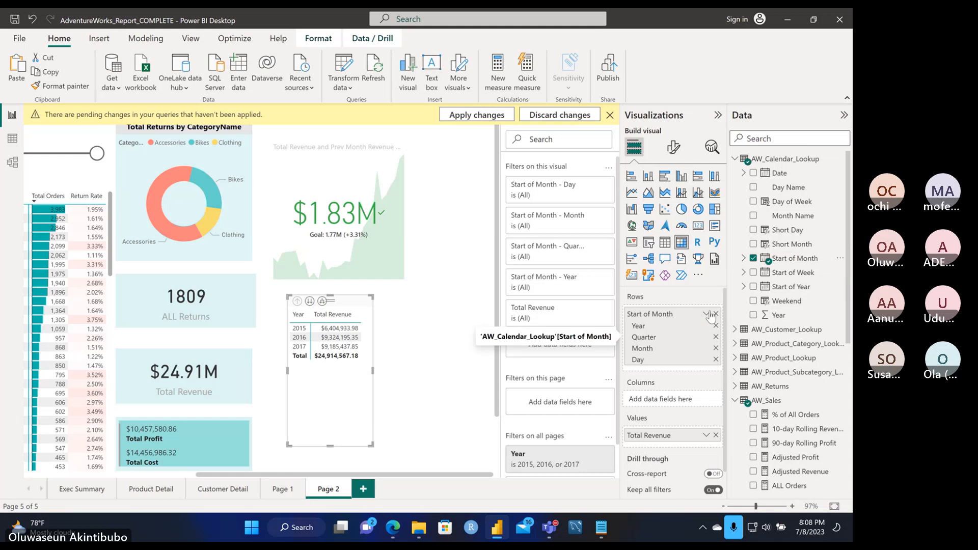
{"action": "left_click", "coordinate": [711, 315]}
{"action": "left_click", "coordinate": [733, 379]}
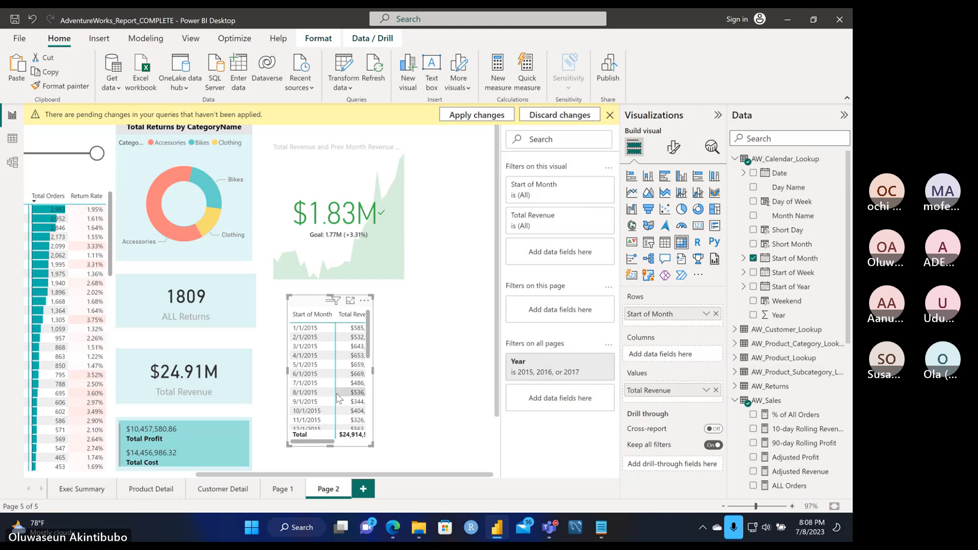
{"action": "left_click_drag", "start_coordinate": [373, 371], "coordinate": [420, 372]}
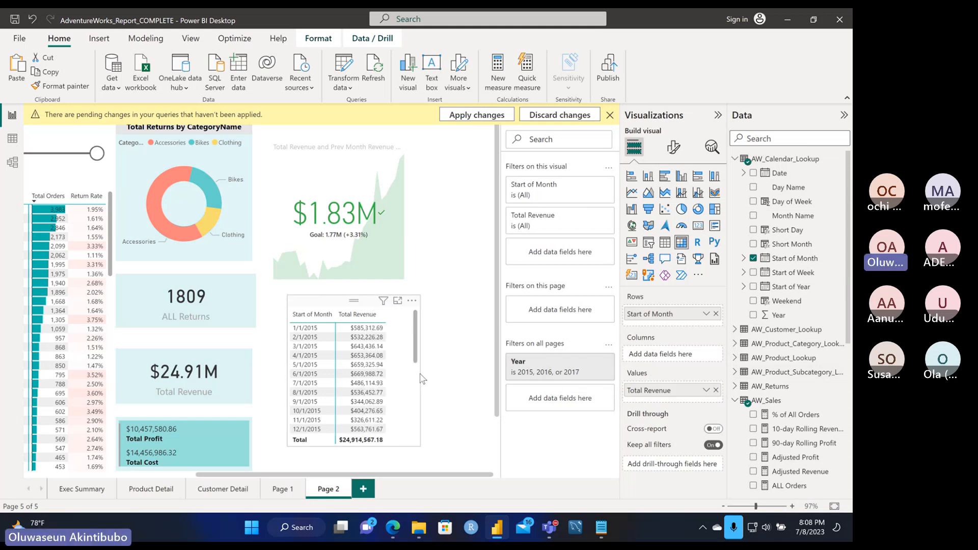
{"action": "scroll", "coordinate": [356, 415], "scroll_direction": "down", "scroll_amount": 6}
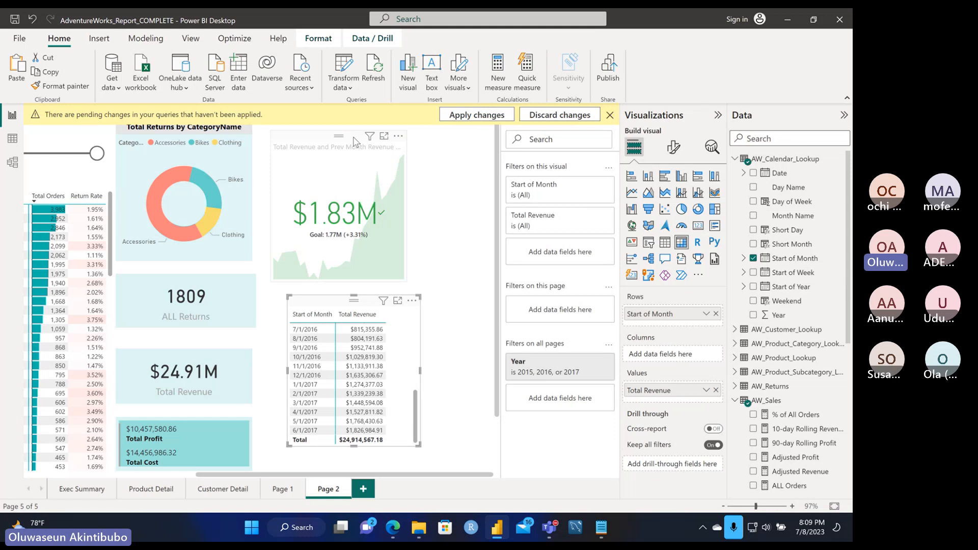
- Move the KPI directly beside the donut chart and shorten it to line up with the donut chart's lower edge
{"action": "left_click_drag", "start_coordinate": [355, 142], "coordinate": [343, 135]}
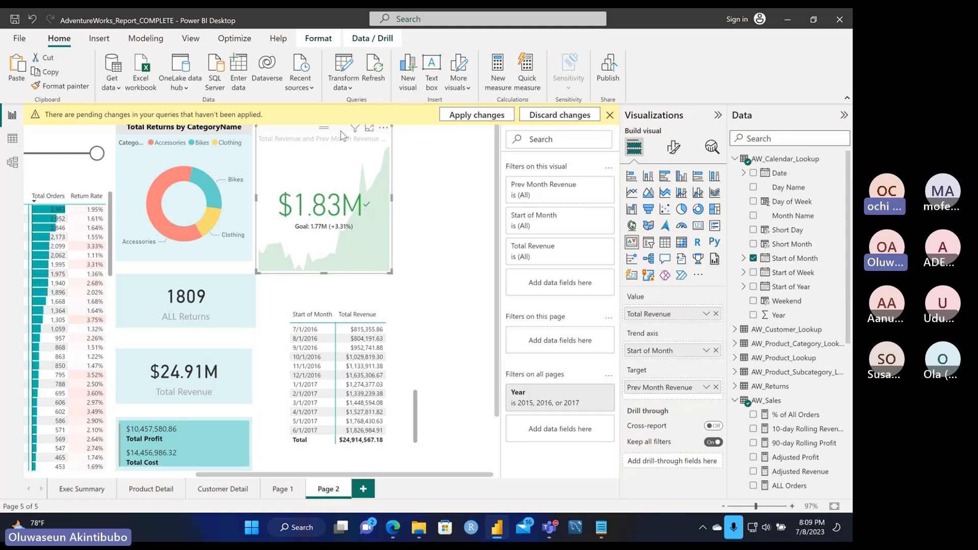
{"action": "left_click_drag", "start_coordinate": [325, 273], "coordinate": [325, 259]}
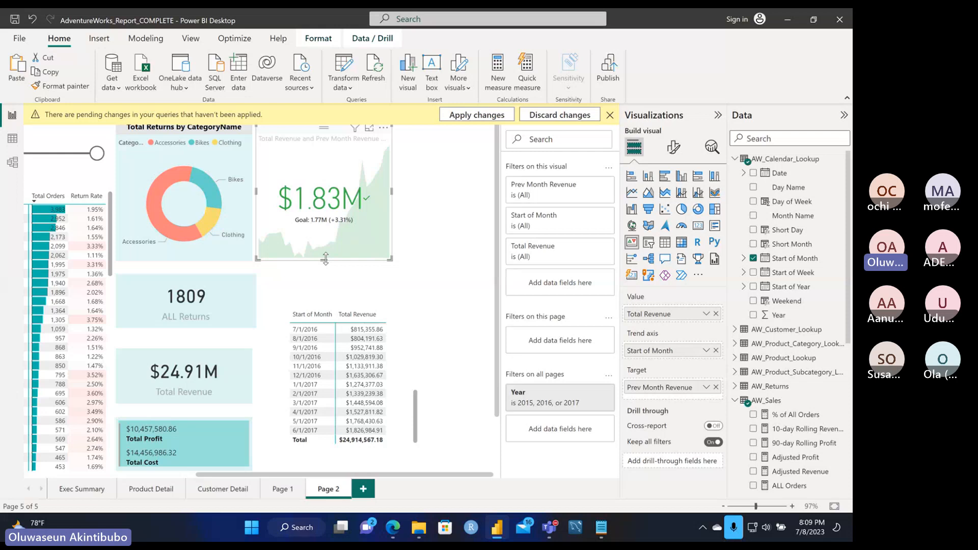
- Narrow the ALL Returns card to the width of the Total Revenue card beneath it
{"action": "left_click", "coordinate": [253, 294]}
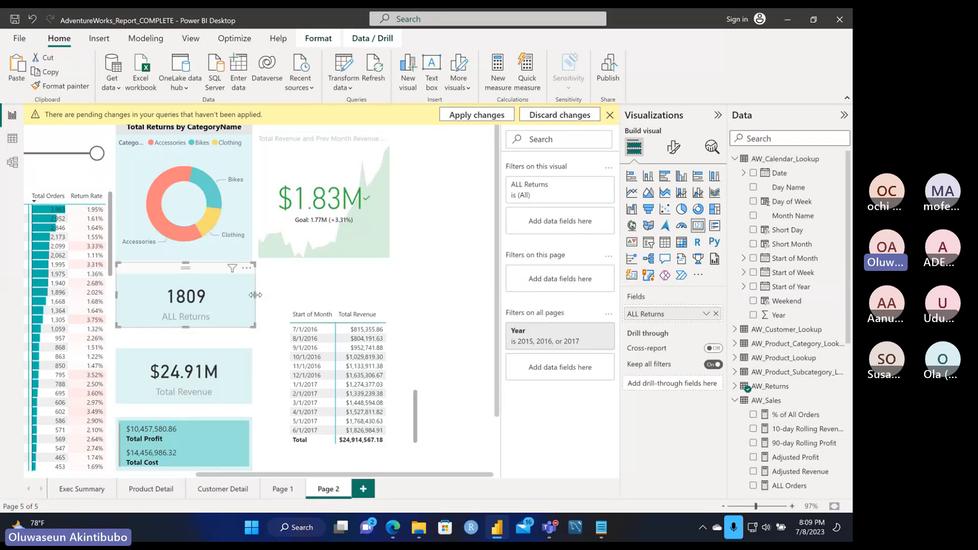
{"action": "left_click_drag", "start_coordinate": [255, 295], "coordinate": [250, 295]}
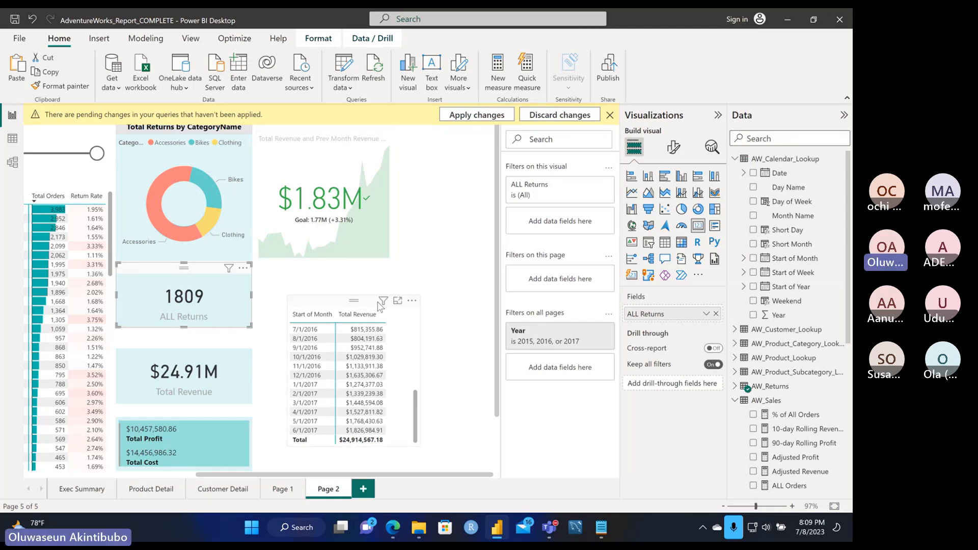
- Move the monthly revenue matrix beside the Total Revenue KPI and narrow it to leave a gap between the two visuals
{"action": "left_click", "coordinate": [376, 307]}
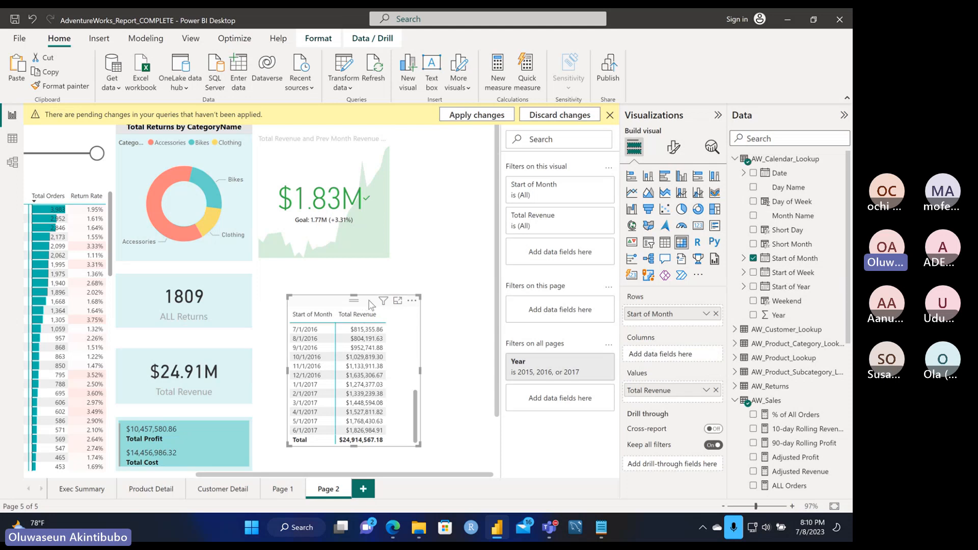
{"action": "left_click_drag", "start_coordinate": [376, 304], "coordinate": [499, 172]}
{"action": "left_click_drag", "start_coordinate": [362, 238], "coordinate": [413, 236]}
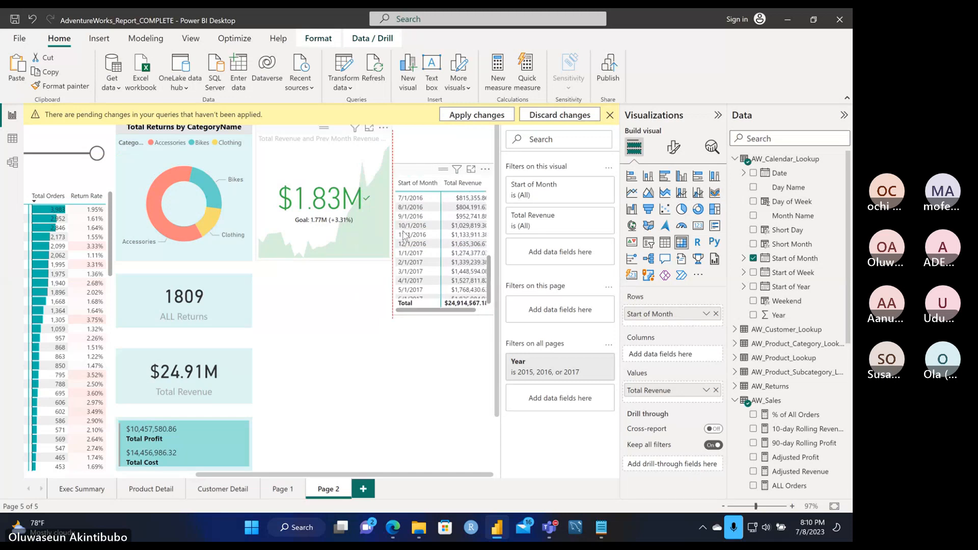
{"action": "left_click", "coordinate": [313, 287]}
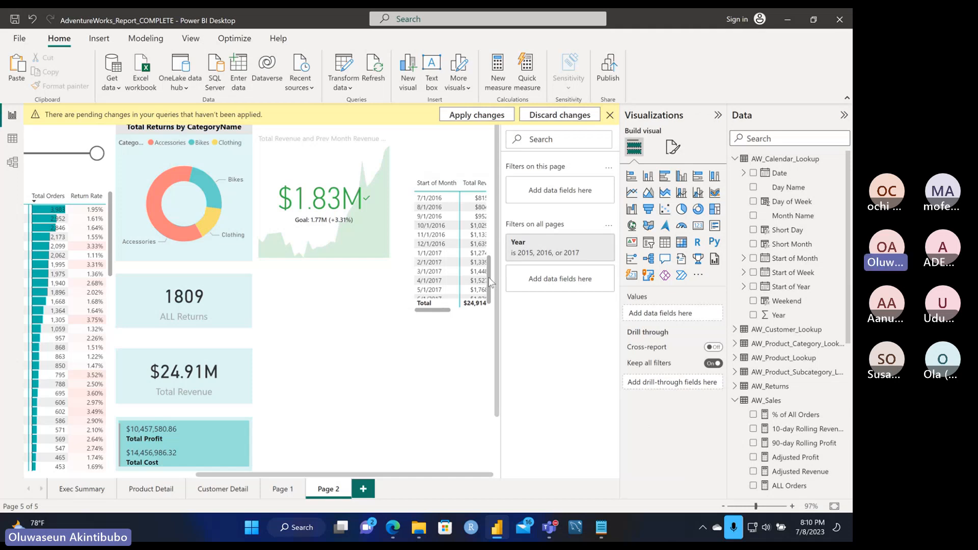
- Insert a new KPI visual below the Total Revenue KPI and use Total Orders from AW_Sales as its value
{"action": "left_click", "coordinate": [632, 243]}
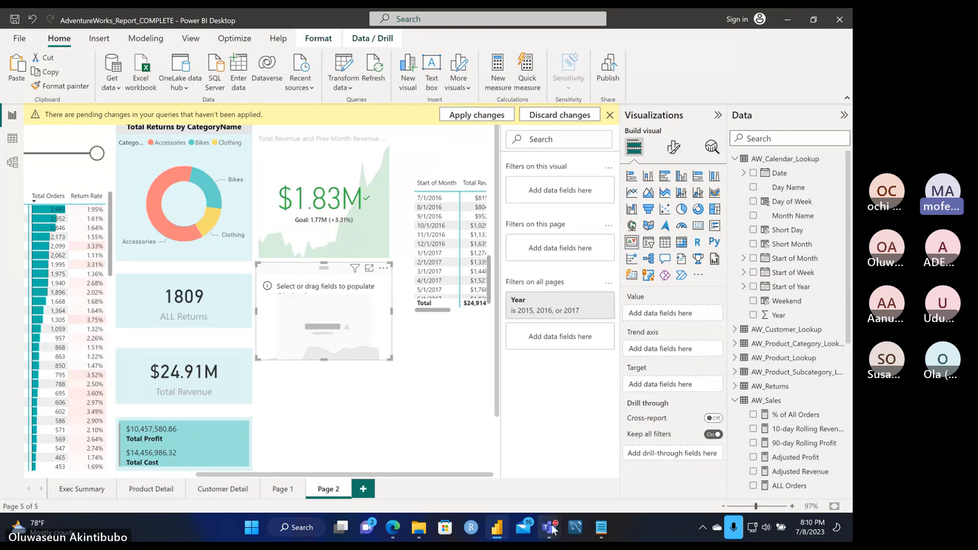
{"action": "mouse_move", "coordinate": [553, 531]}
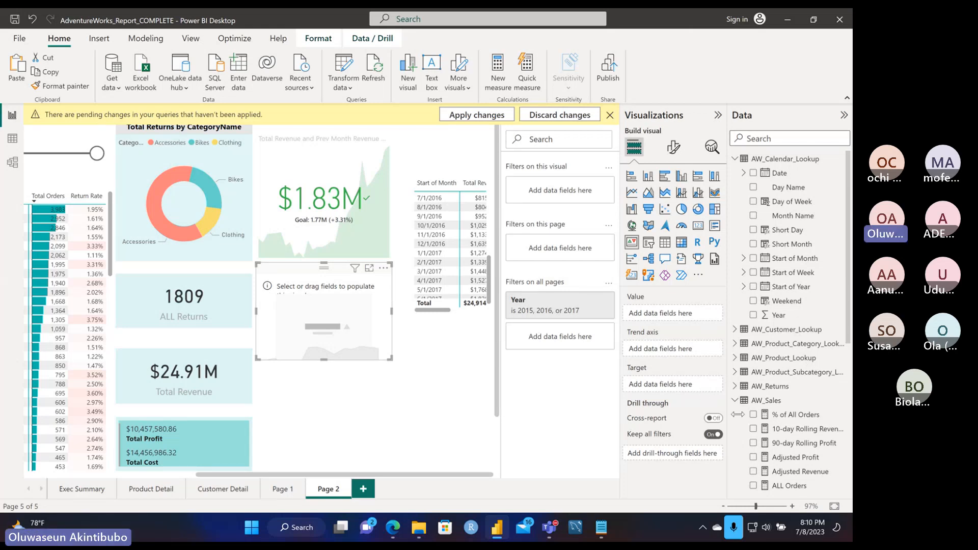
{"action": "scroll", "coordinate": [788, 436], "scroll_direction": "down", "scroll_amount": 3}
{"action": "scroll", "coordinate": [788, 436], "scroll_direction": "down", "scroll_amount": 3}
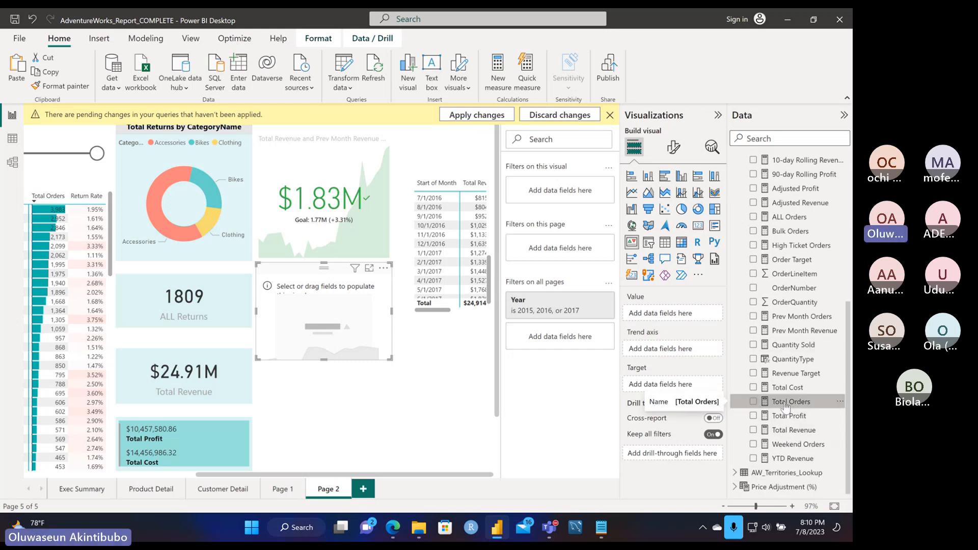
{"action": "left_click_drag", "start_coordinate": [785, 406], "coordinate": [673, 313]}
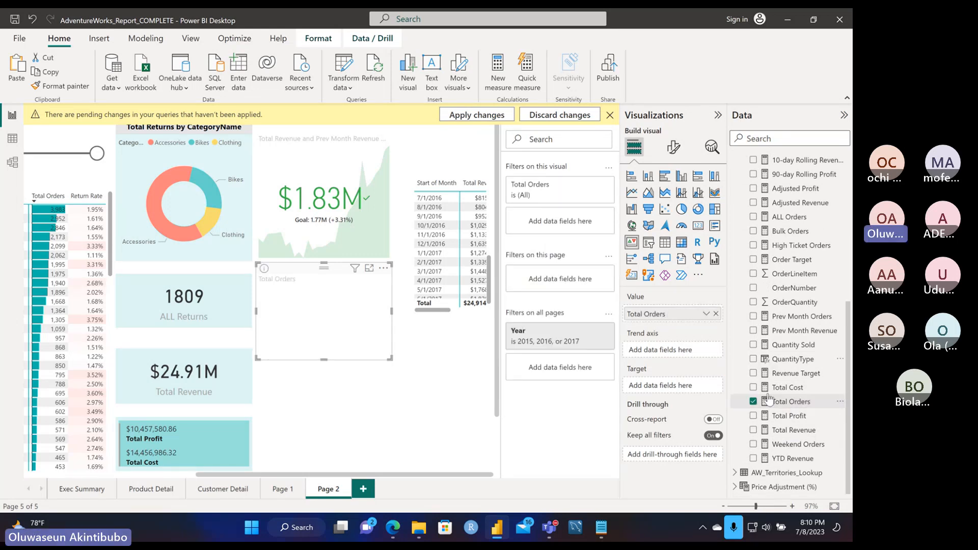
- Set the orders KPI's trend axis to Start of Month and its target to Prev Month Orders
{"action": "scroll", "coordinate": [769, 400], "scroll_direction": "up", "scroll_amount": 5}
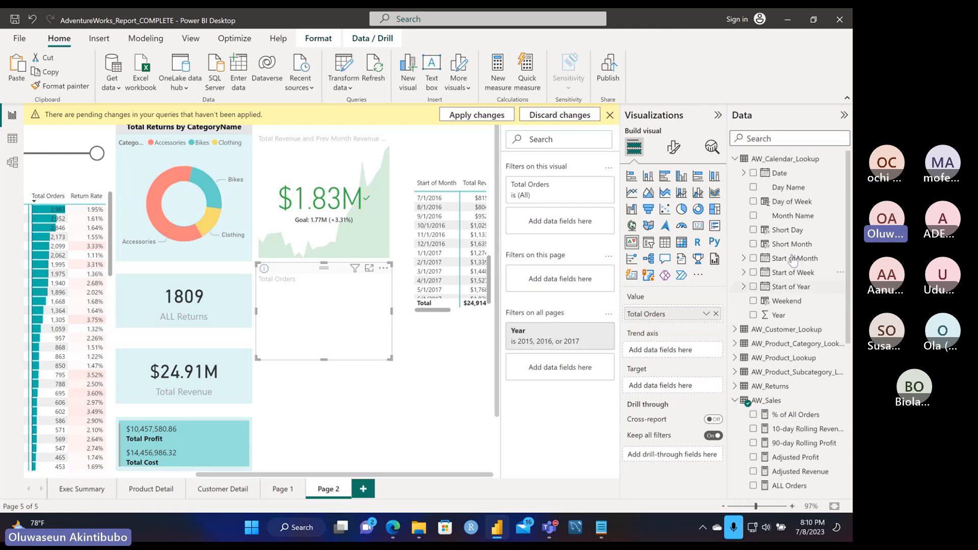
{"action": "left_click", "coordinate": [792, 245]}
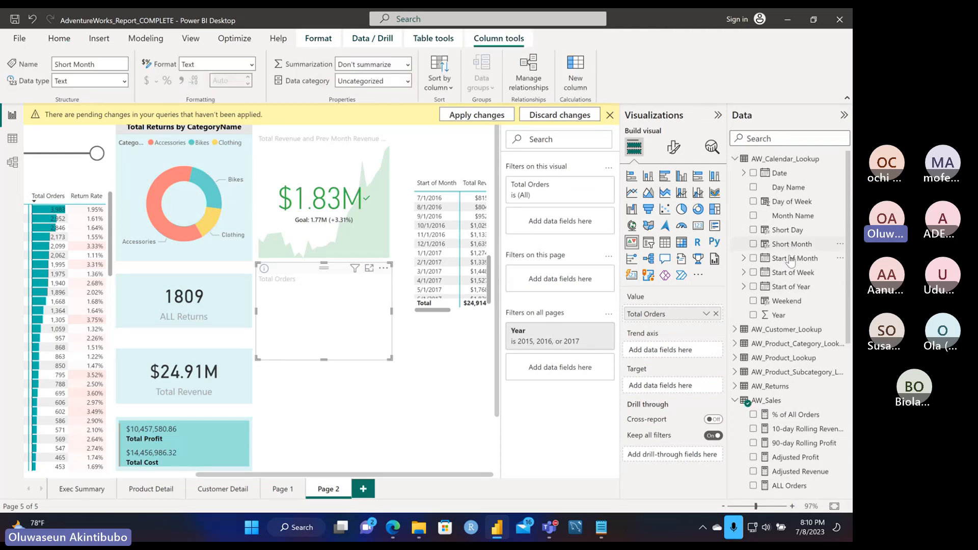
{"action": "left_click_drag", "start_coordinate": [792, 261], "coordinate": [670, 351]}
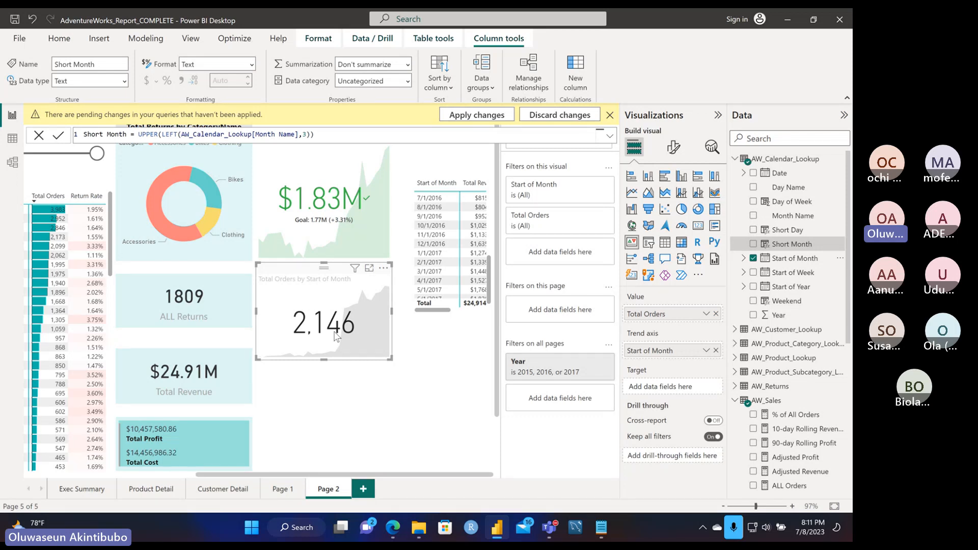
{"action": "scroll", "coordinate": [777, 433], "scroll_direction": "down", "scroll_amount": 3}
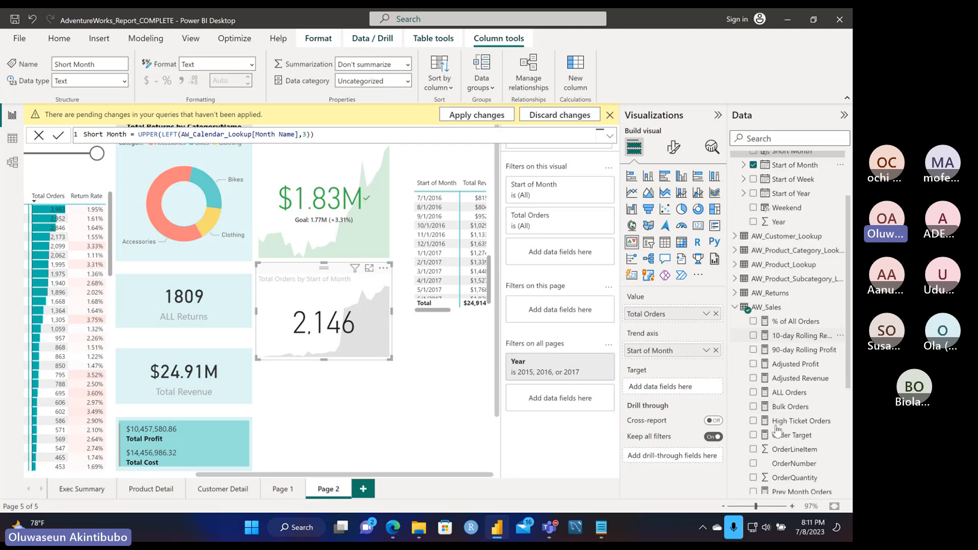
{"action": "scroll", "coordinate": [777, 431], "scroll_direction": "down", "scroll_amount": 3}
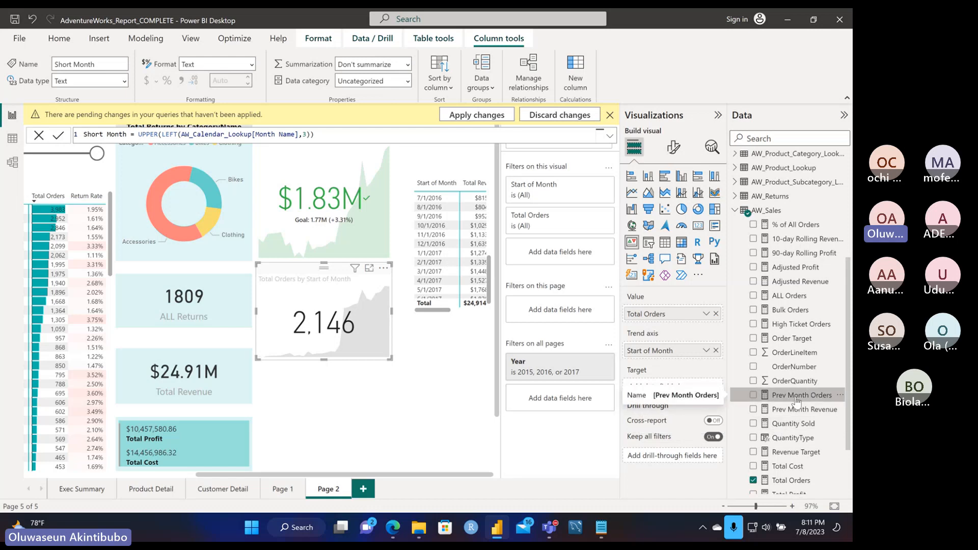
{"action": "left_click_drag", "start_coordinate": [798, 401], "coordinate": [673, 388]}
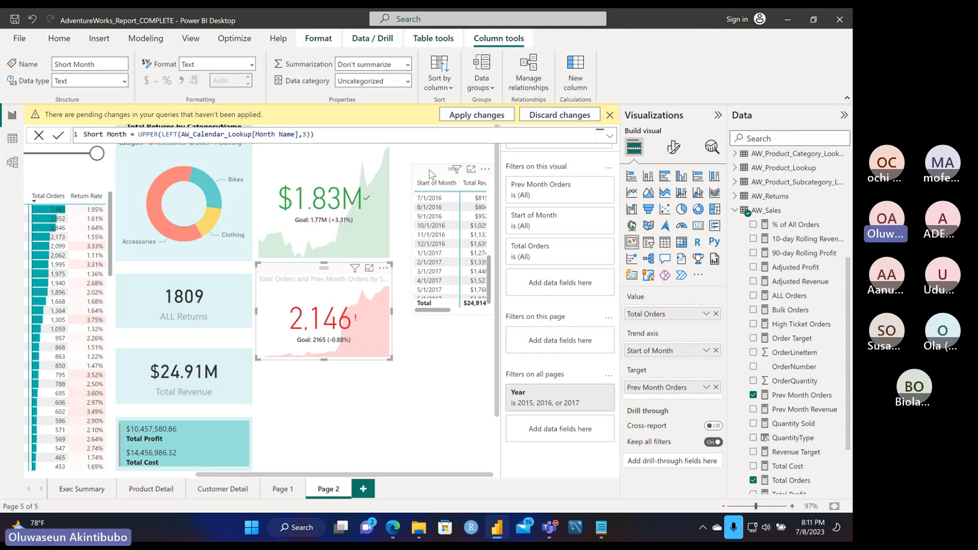
- Widen the monthly matrix to reveal more of the revenue column and move it down next to the orders KPI
{"action": "left_click_drag", "start_coordinate": [430, 175], "coordinate": [411, 172]}
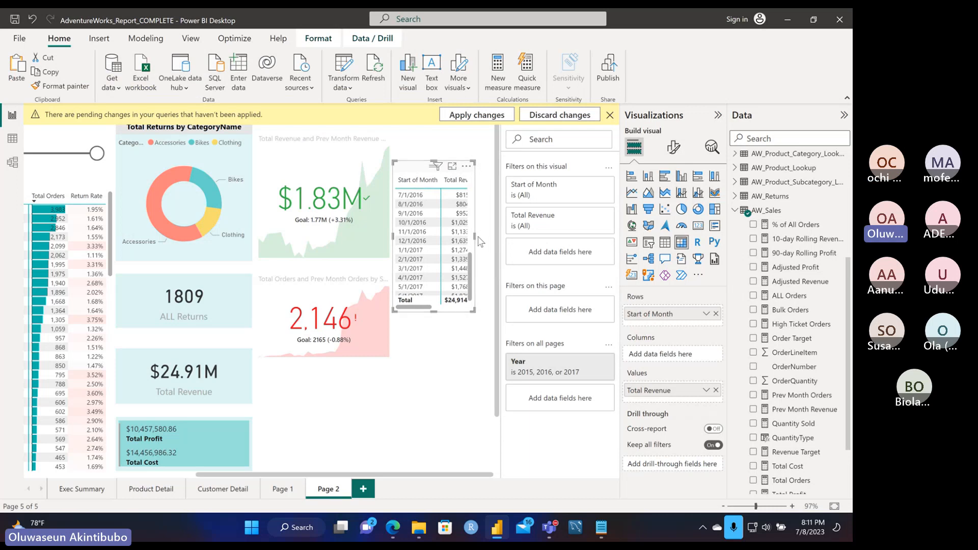
{"action": "left_click_drag", "start_coordinate": [478, 241], "coordinate": [501, 241]}
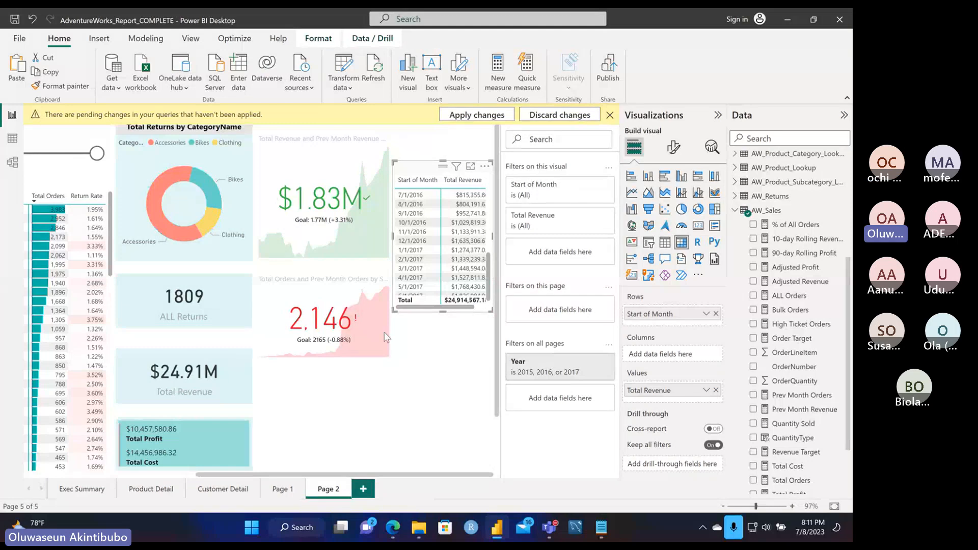
{"action": "left_click_drag", "start_coordinate": [423, 172], "coordinate": [408, 299]}
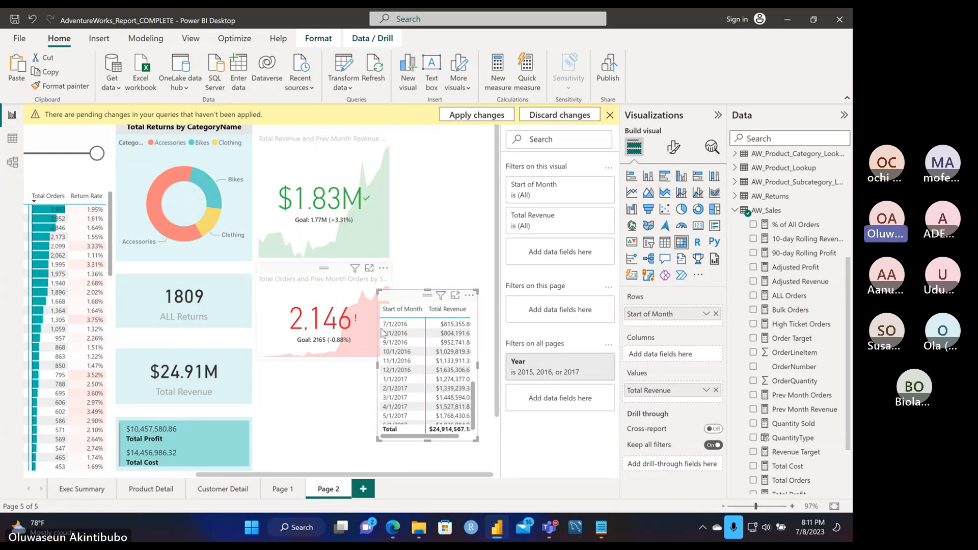
- Replace Total Revenue with Total Orders in the matrix values and examine the latest months
{"action": "scroll", "coordinate": [442, 401], "scroll_direction": "down", "scroll_amount": 1}
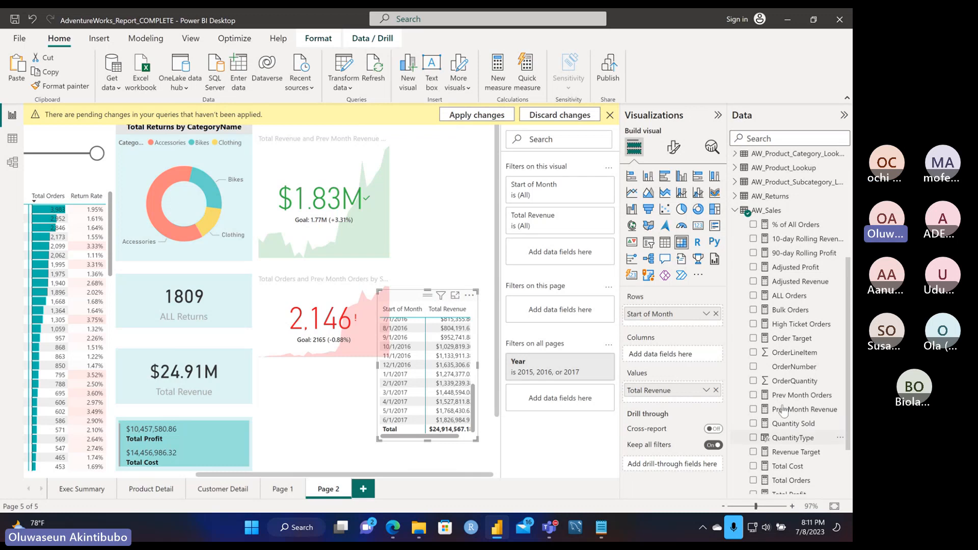
{"action": "left_click", "coordinate": [716, 390]}
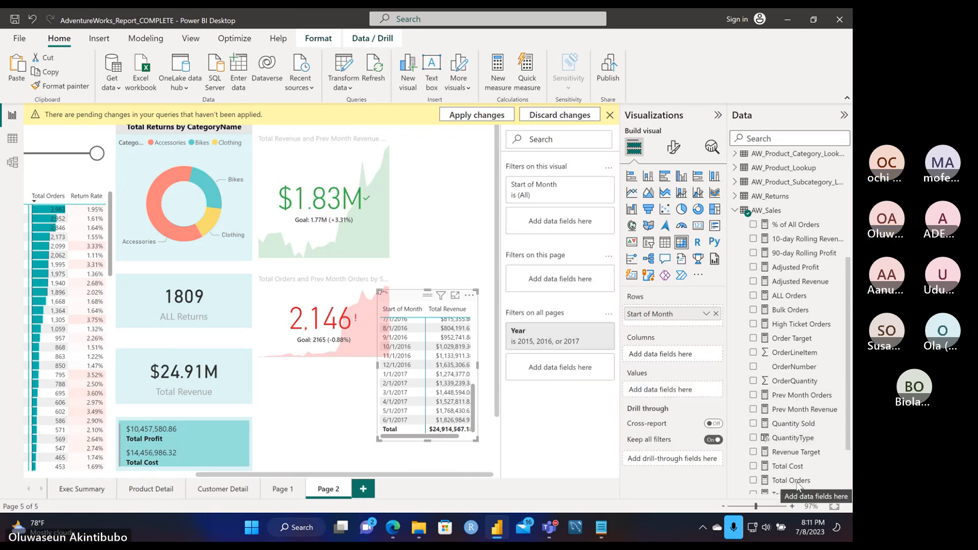
{"action": "left_click_drag", "start_coordinate": [798, 484], "coordinate": [678, 393]}
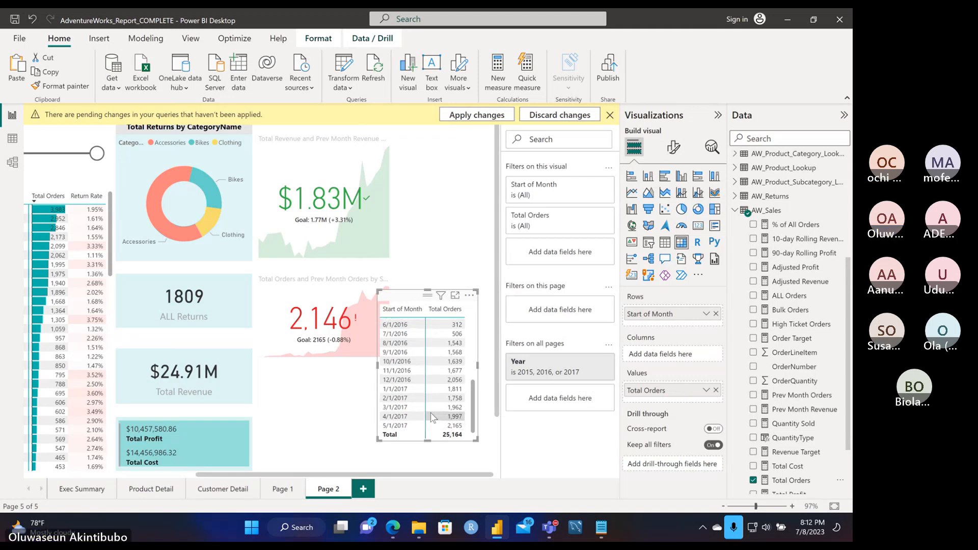
{"action": "scroll", "coordinate": [432, 417], "scroll_direction": "down", "scroll_amount": 1}
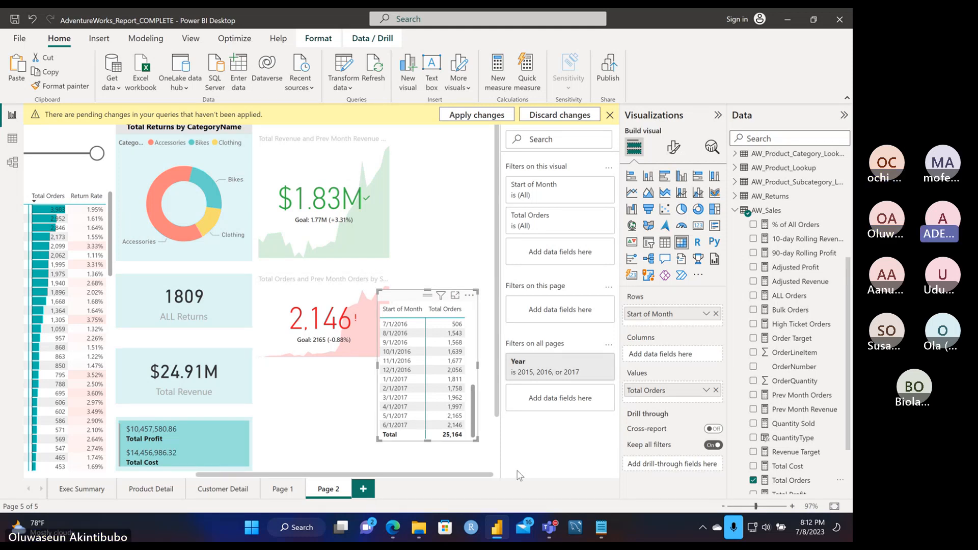
{"action": "mouse_move", "coordinate": [554, 531]}
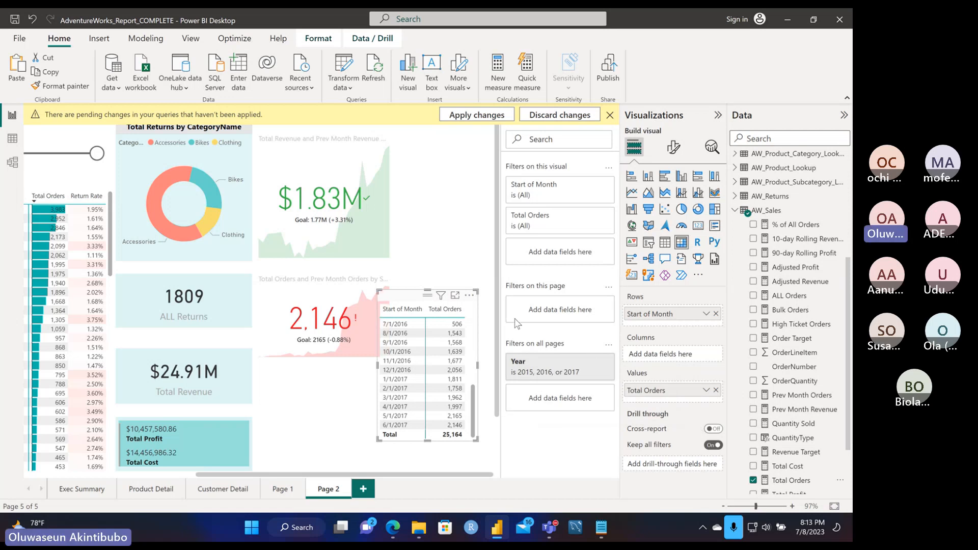
- Narrow the Total Orders and Total Revenue KPIs to the same width and place the matrix beside them without overlap
{"action": "left_click_drag", "start_coordinate": [414, 299], "coordinate": [430, 245]}
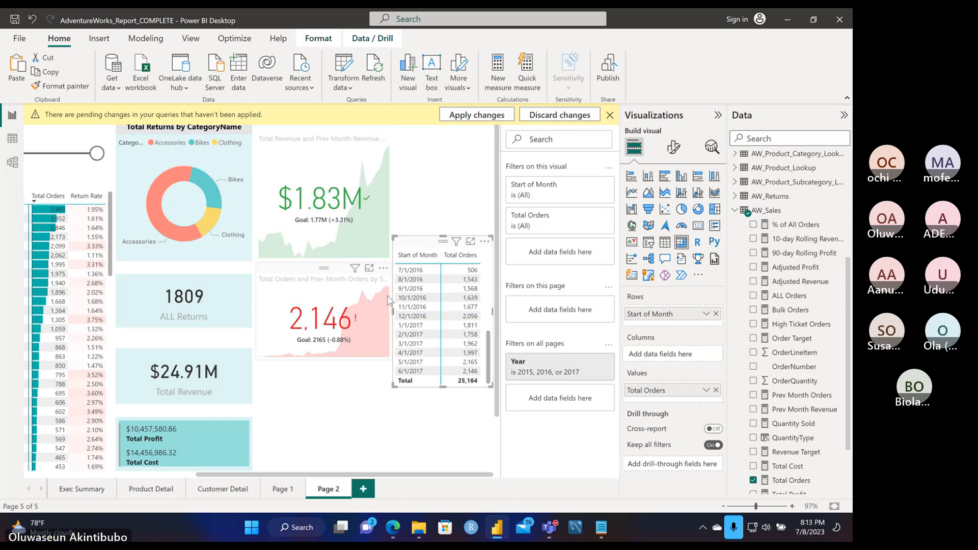
{"action": "left_click", "coordinate": [391, 314]}
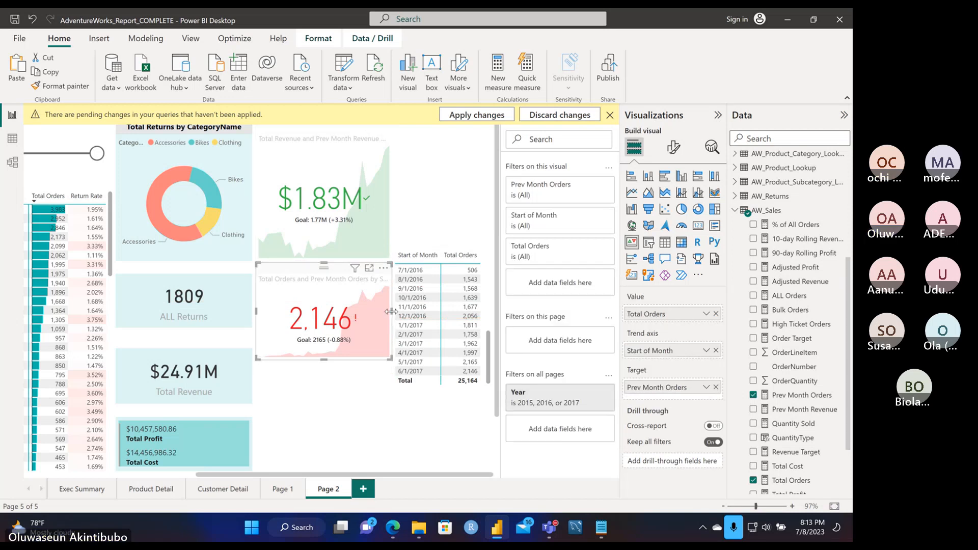
{"action": "left_click_drag", "start_coordinate": [390, 316], "coordinate": [376, 316]}
{"action": "left_click", "coordinate": [381, 221]}
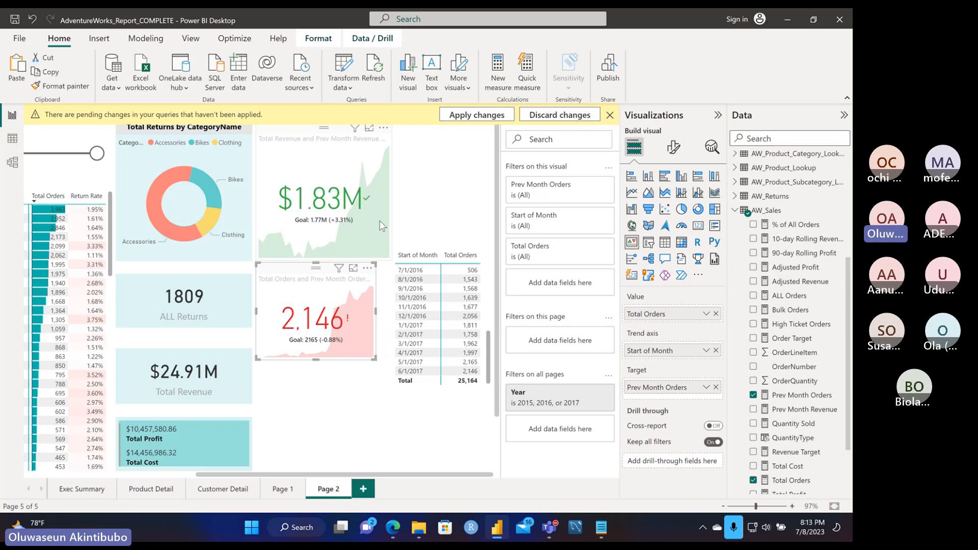
{"action": "left_click", "coordinate": [394, 196]}
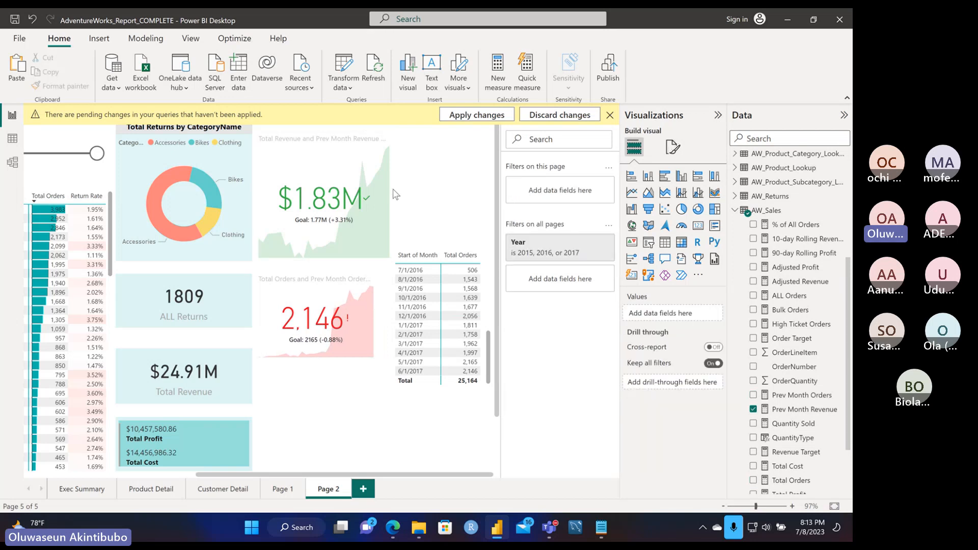
{"action": "left_click", "coordinate": [386, 196]}
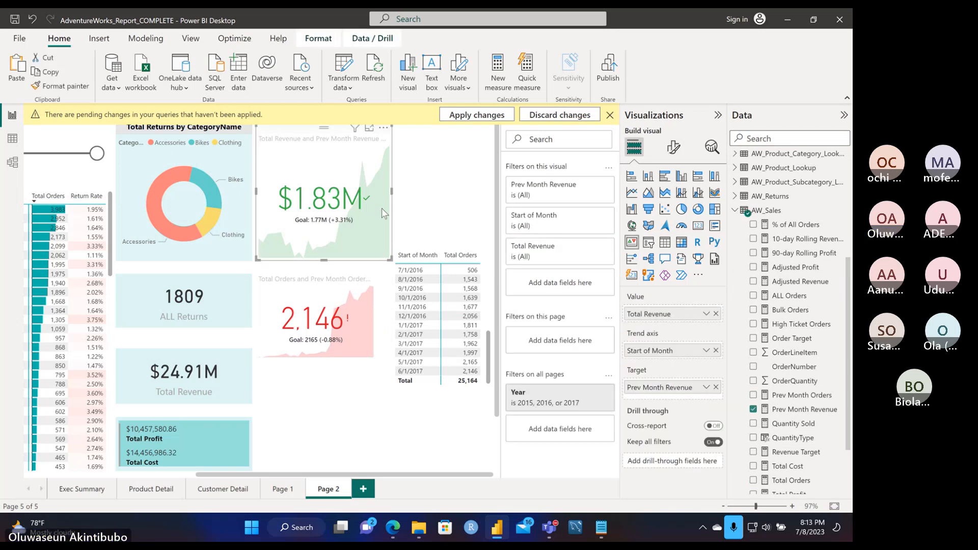
{"action": "left_click_drag", "start_coordinate": [390, 190], "coordinate": [376, 191]}
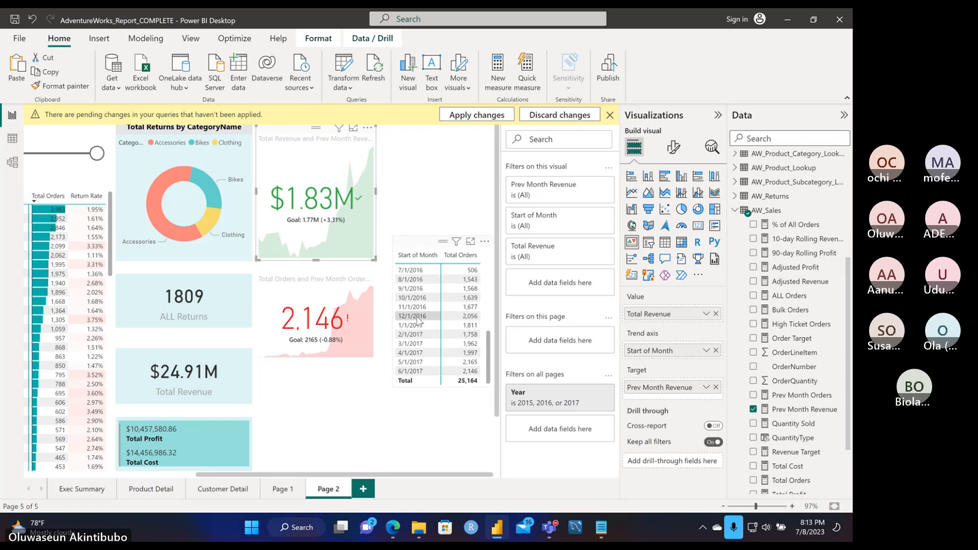
{"action": "left_click_drag", "start_coordinate": [421, 248], "coordinate": [411, 248]}
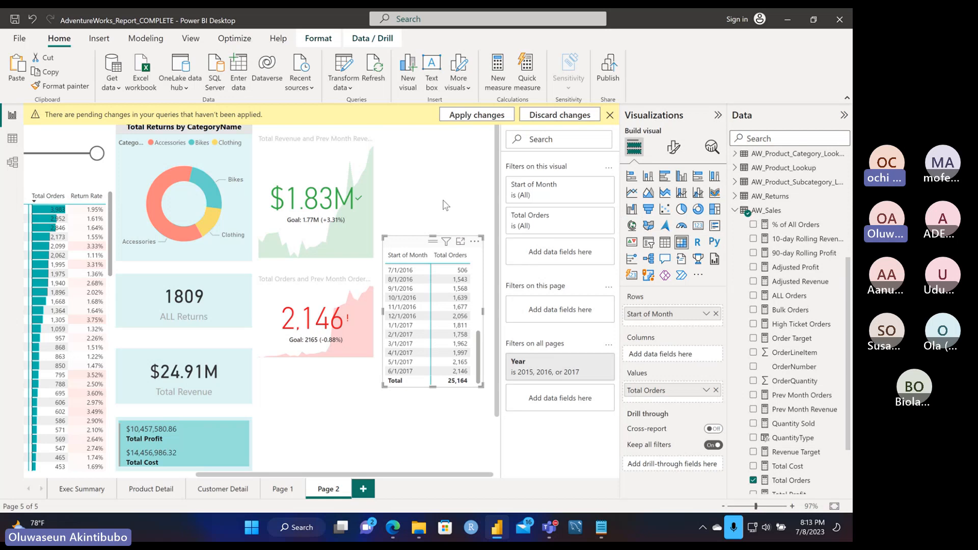
- Insert a third, empty KPI visual, place it below the orders KPI and match its width to the KPIs above
{"action": "left_click", "coordinate": [632, 242]}
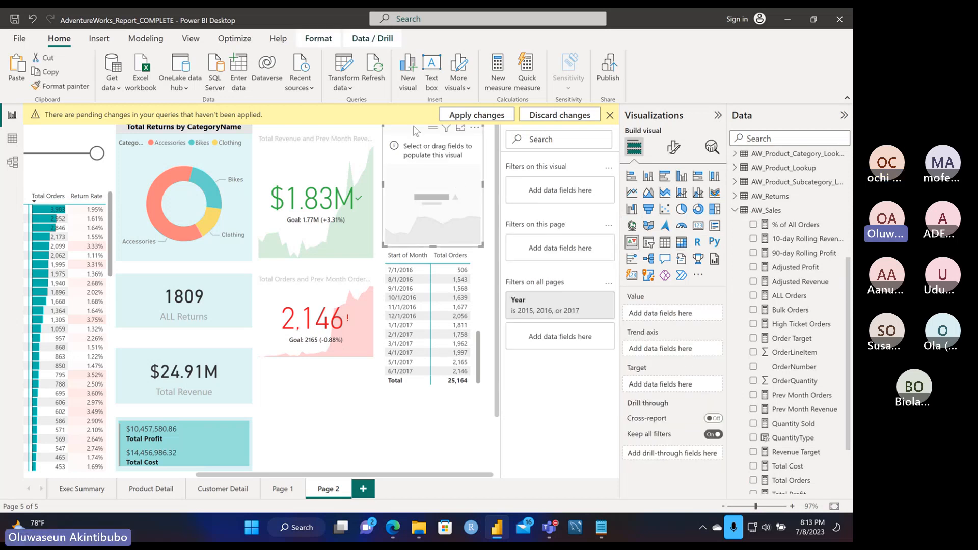
{"action": "left_click_drag", "start_coordinate": [414, 130], "coordinate": [286, 366]}
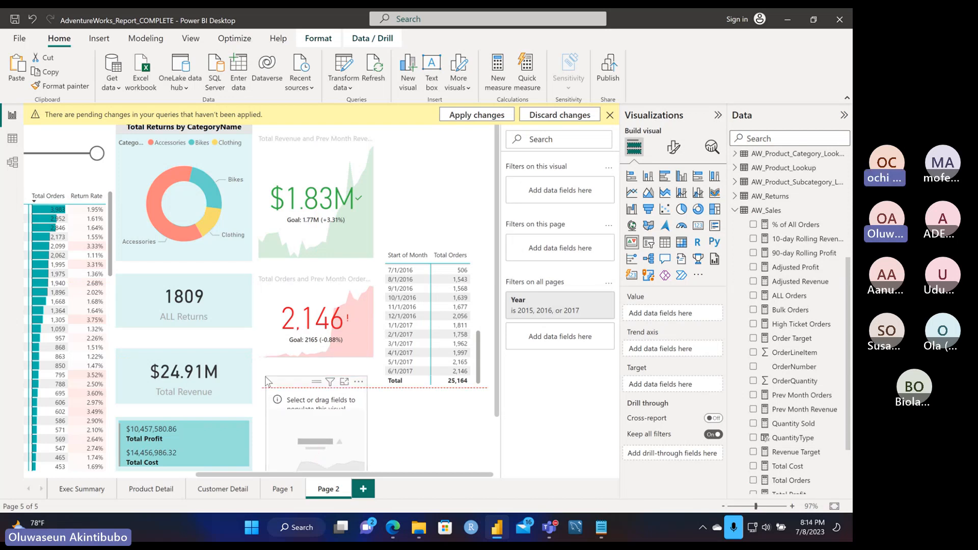
{"action": "left_click_drag", "start_coordinate": [302, 363], "coordinate": [293, 374]}
{"action": "left_click_drag", "start_coordinate": [357, 415], "coordinate": [377, 419]}
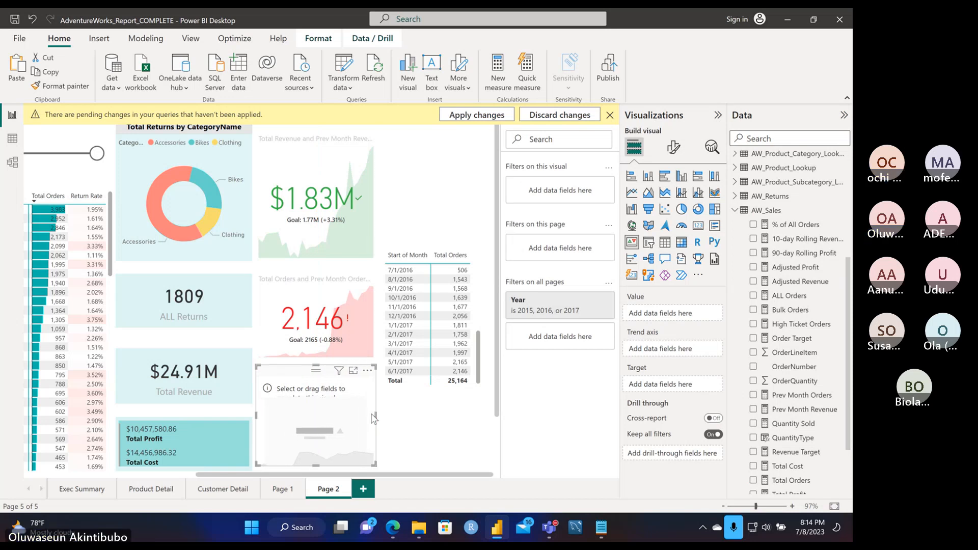
- Switch to the Microsoft Teams meeting window and mute the guest whose microphone is on
{"action": "mouse_move", "coordinate": [548, 525]}
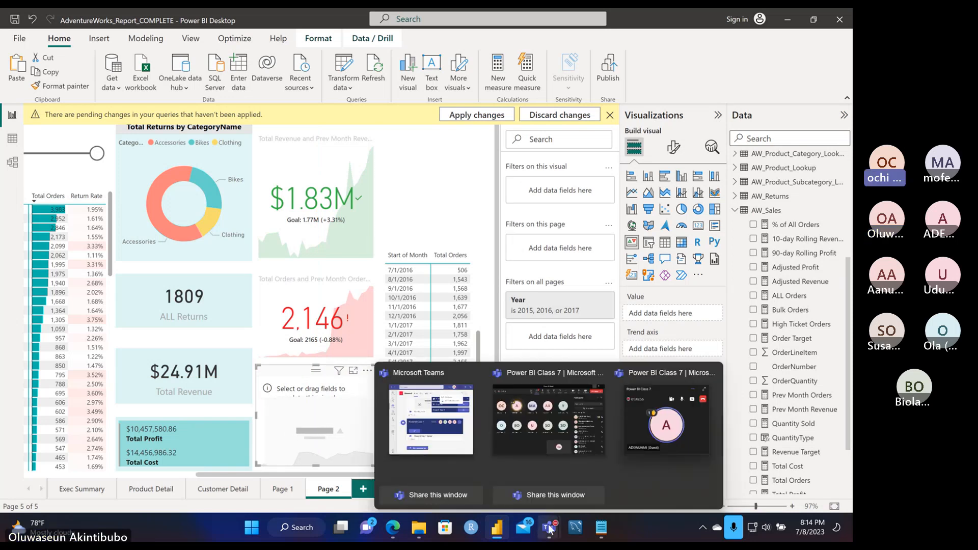
{"action": "left_click", "coordinate": [549, 418]}
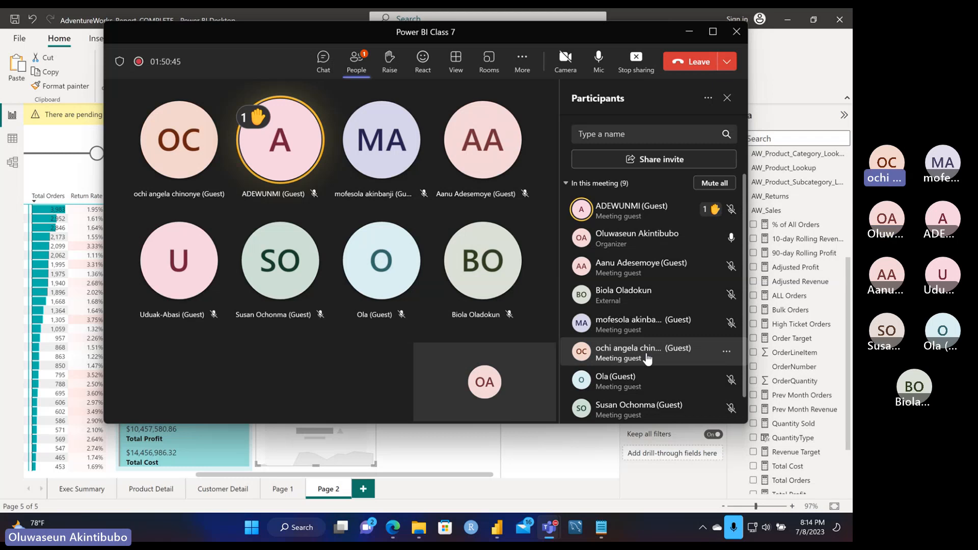
{"action": "left_click", "coordinate": [727, 352]}
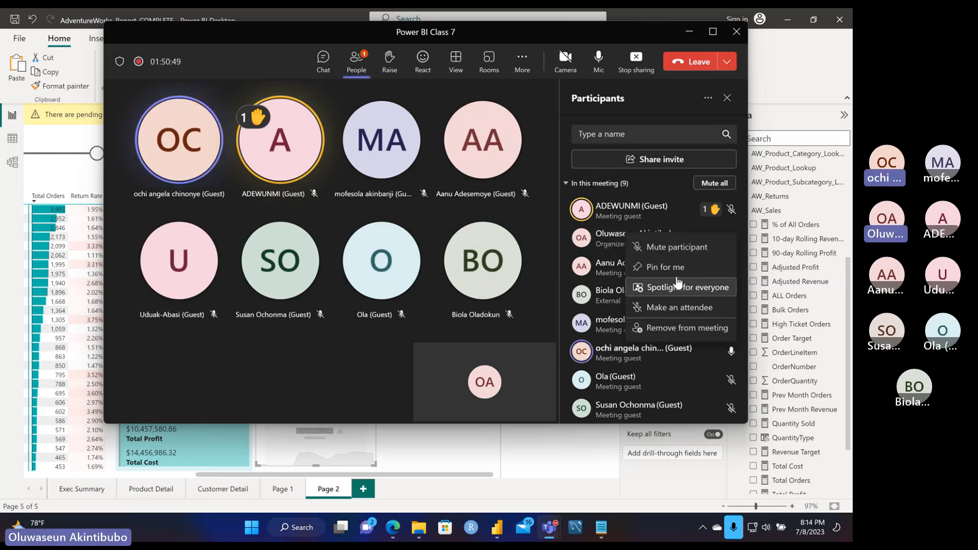
{"action": "left_click", "coordinate": [682, 247]}
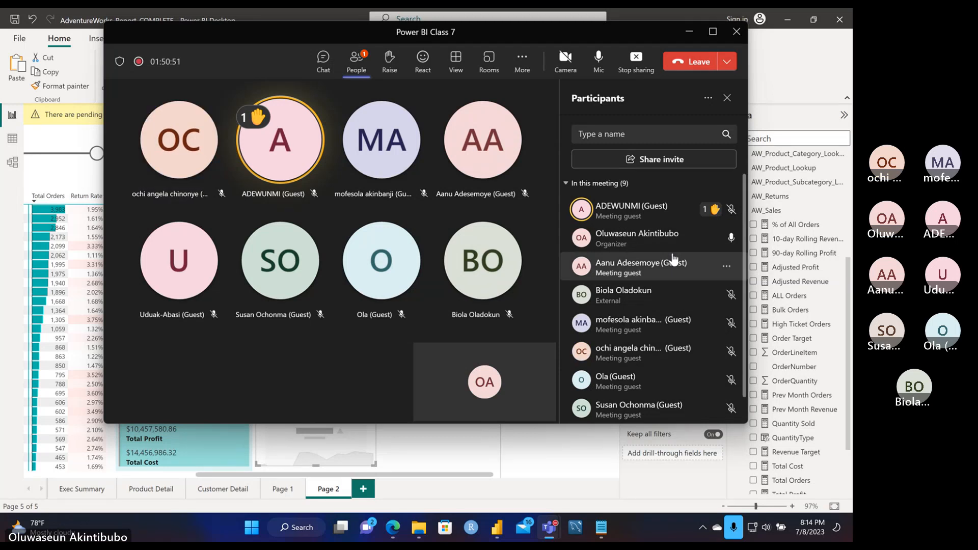
- Return to Power BI and fill the empty KPI with Total Returns as value, Start of Month as trend axis and Prev Month Returns as target
{"action": "left_click", "coordinate": [691, 32]}
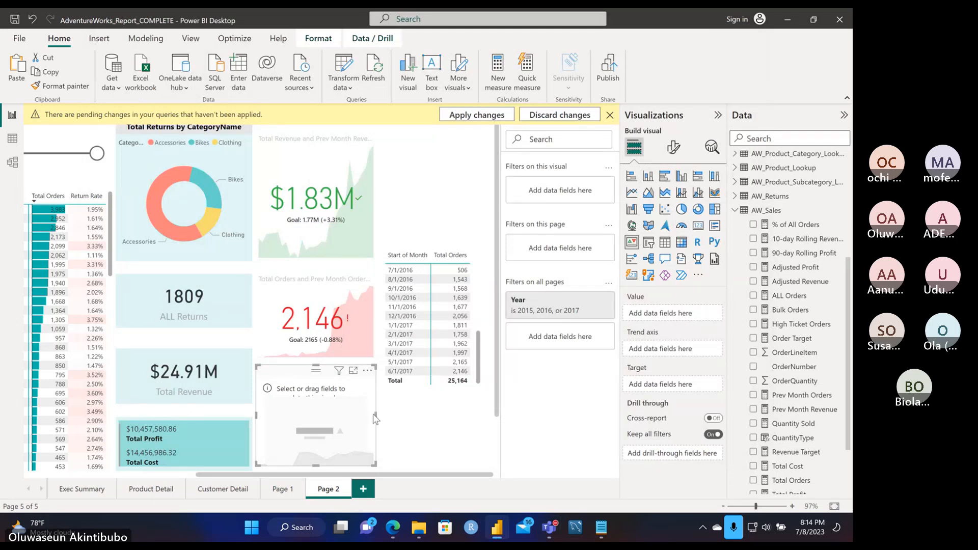
{"action": "left_click_drag", "start_coordinate": [375, 419], "coordinate": [375, 418]}
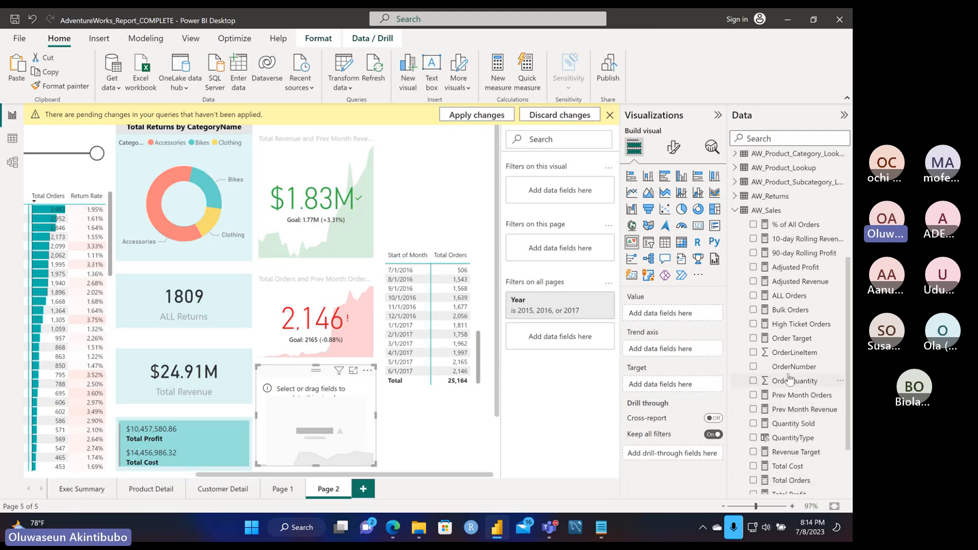
{"action": "scroll", "coordinate": [789, 380], "scroll_direction": "up", "scroll_amount": 5}
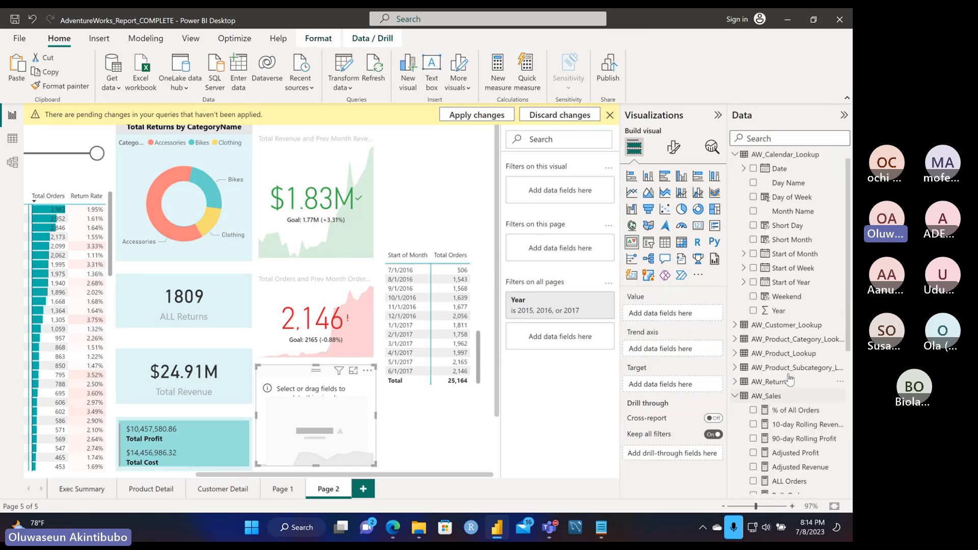
{"action": "left_click", "coordinate": [735, 387]}
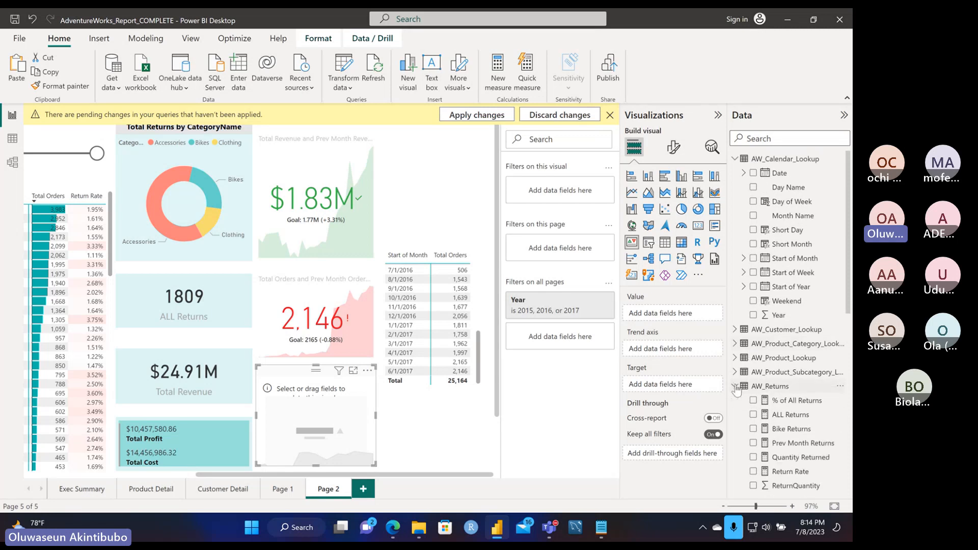
{"action": "scroll", "coordinate": [792, 437], "scroll_direction": "down", "scroll_amount": 1}
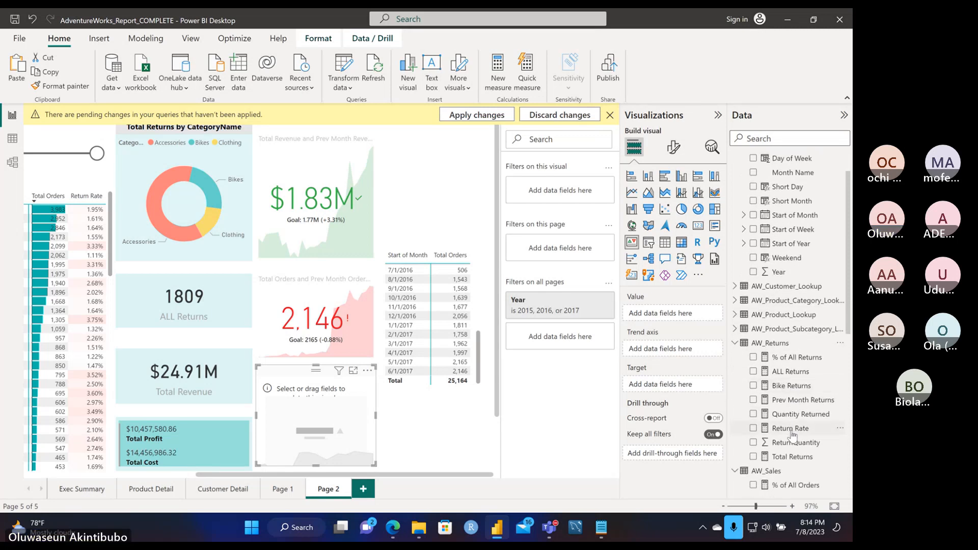
{"action": "left_click_drag", "start_coordinate": [789, 460], "coordinate": [670, 319]}
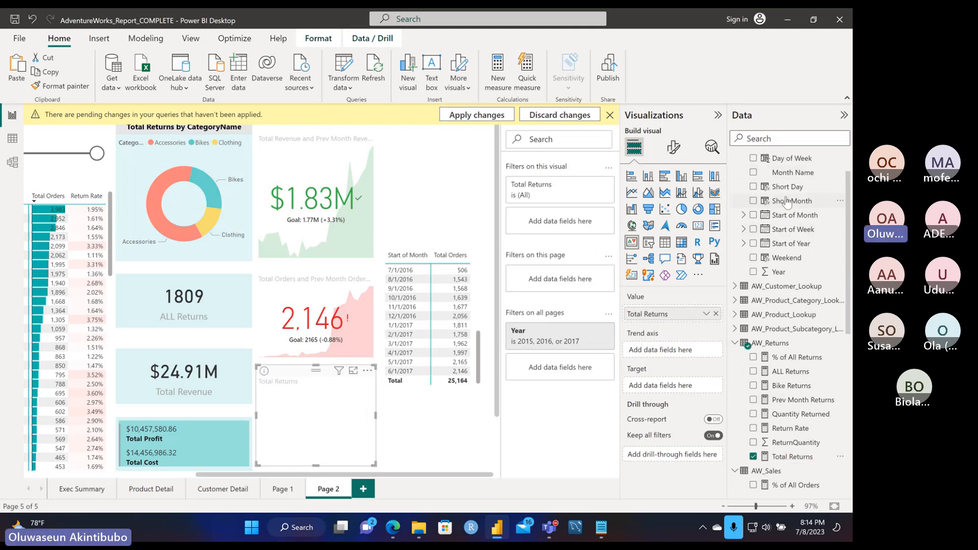
{"action": "left_click_drag", "start_coordinate": [793, 218], "coordinate": [673, 354]}
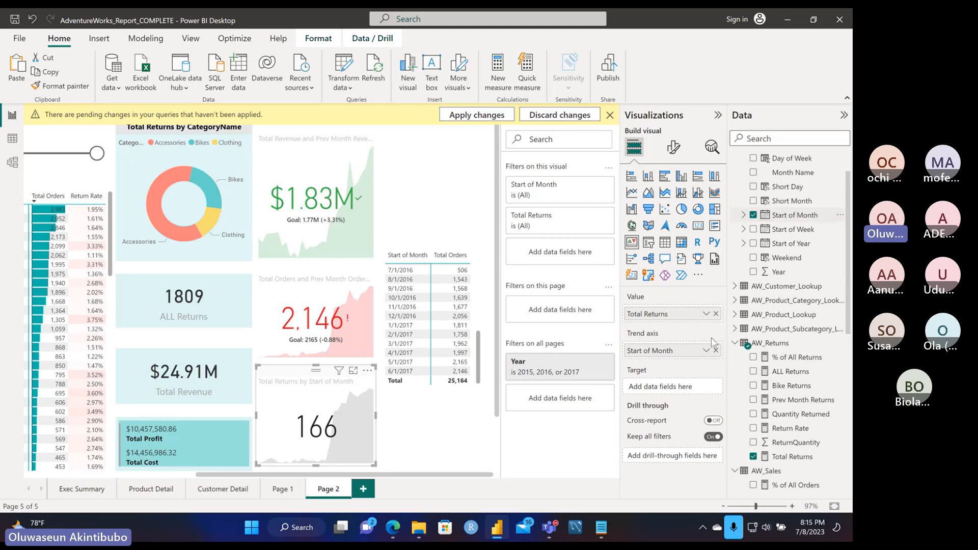
{"action": "scroll", "coordinate": [773, 339], "scroll_direction": "down", "scroll_amount": 2}
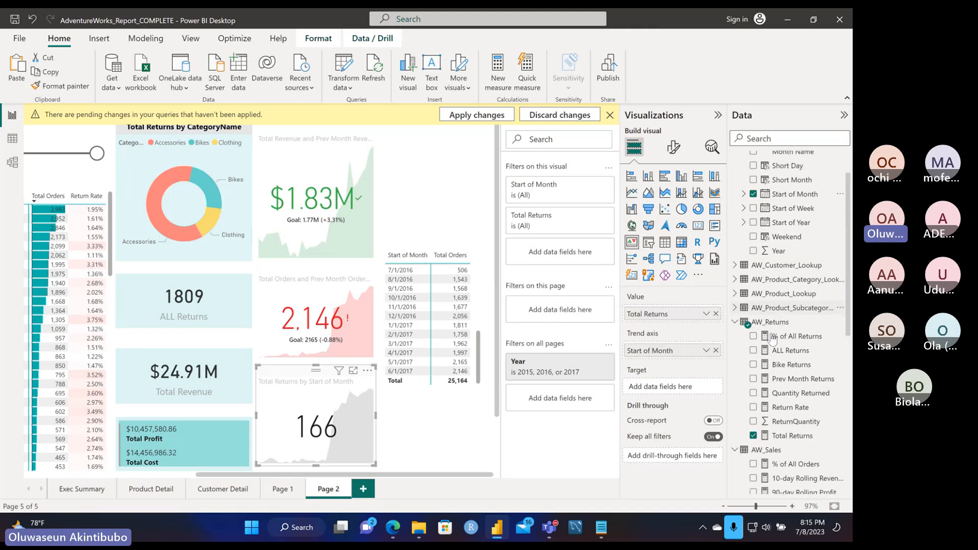
{"action": "left_click_drag", "start_coordinate": [803, 365], "coordinate": [684, 395]}
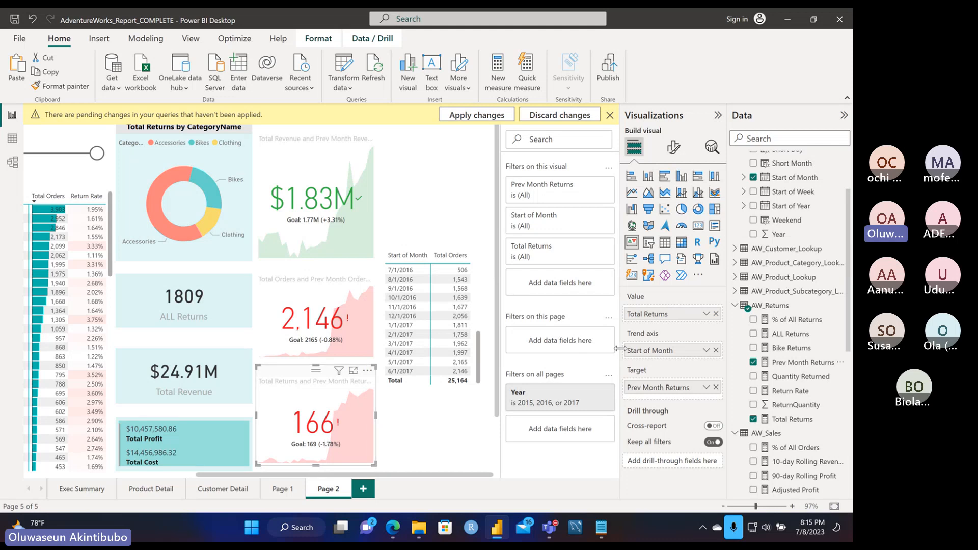
- Set the trend axis direction of the Total Returns KPI to Low is good
{"action": "left_click", "coordinate": [674, 148]}
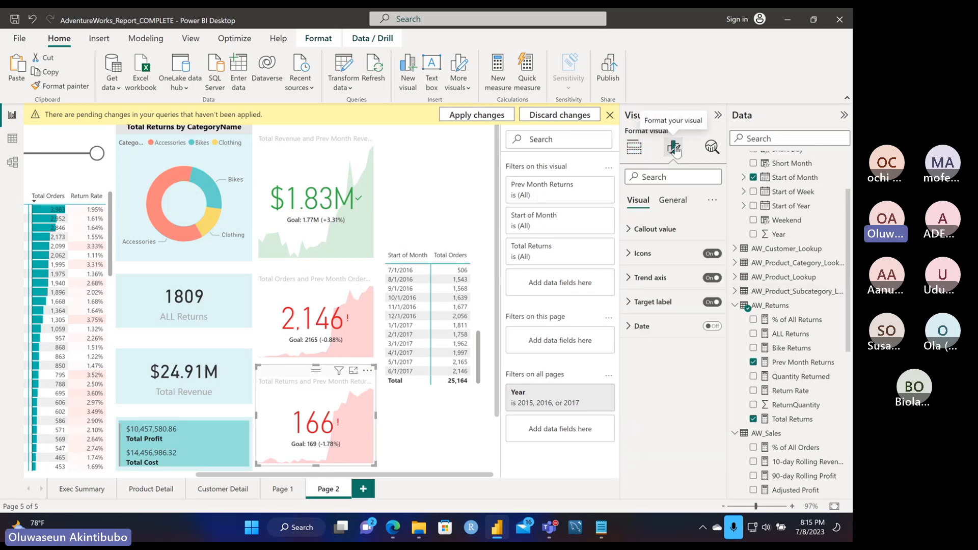
{"action": "left_click", "coordinate": [657, 254]}
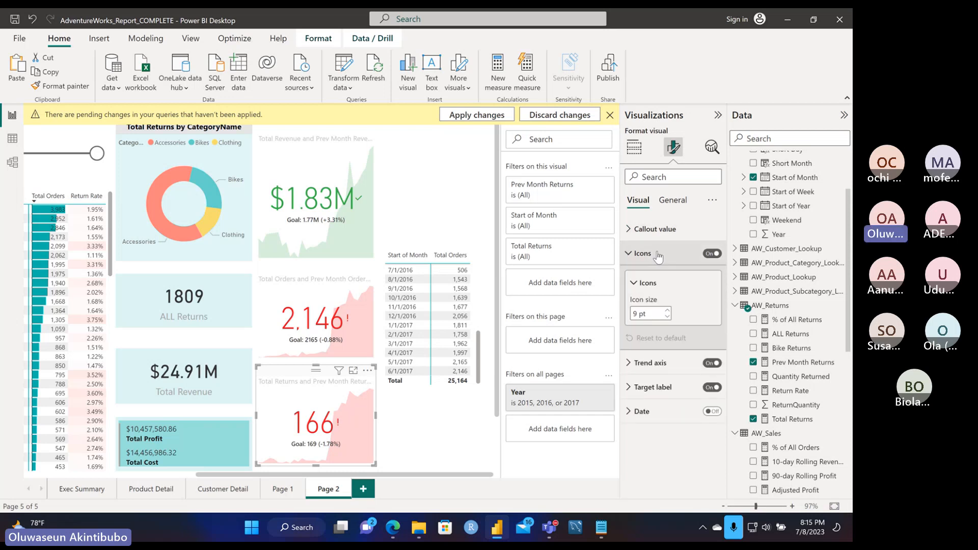
{"action": "left_click", "coordinate": [658, 255]}
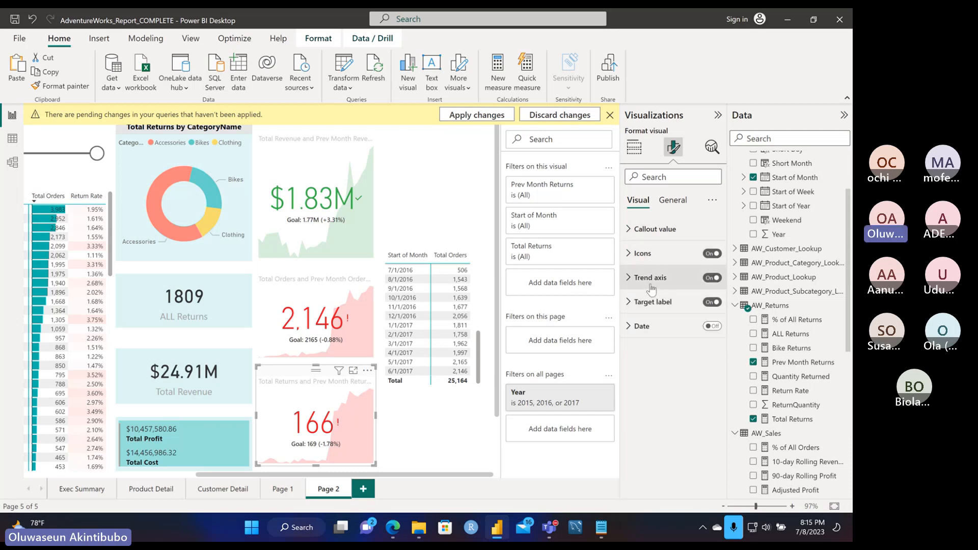
{"action": "left_click", "coordinate": [651, 288]}
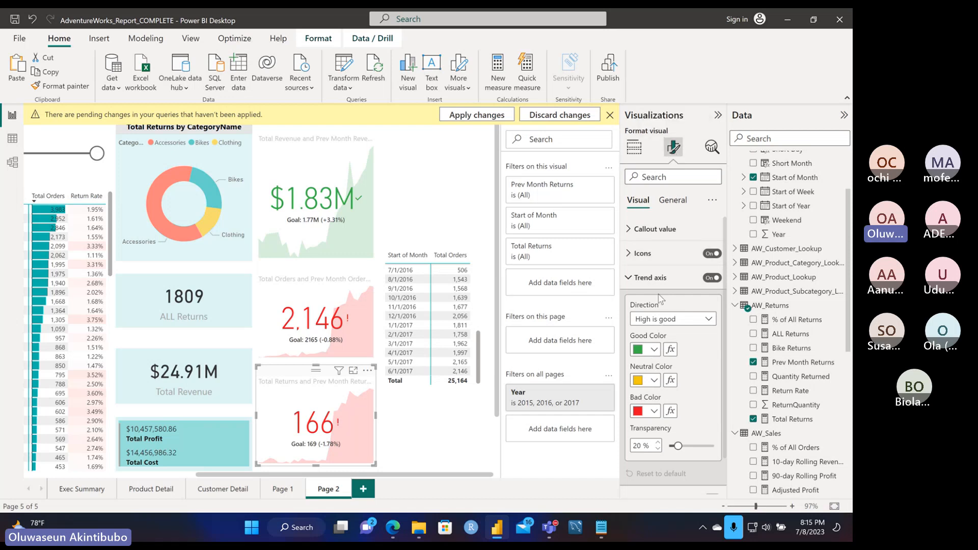
{"action": "left_click", "coordinate": [703, 319]}
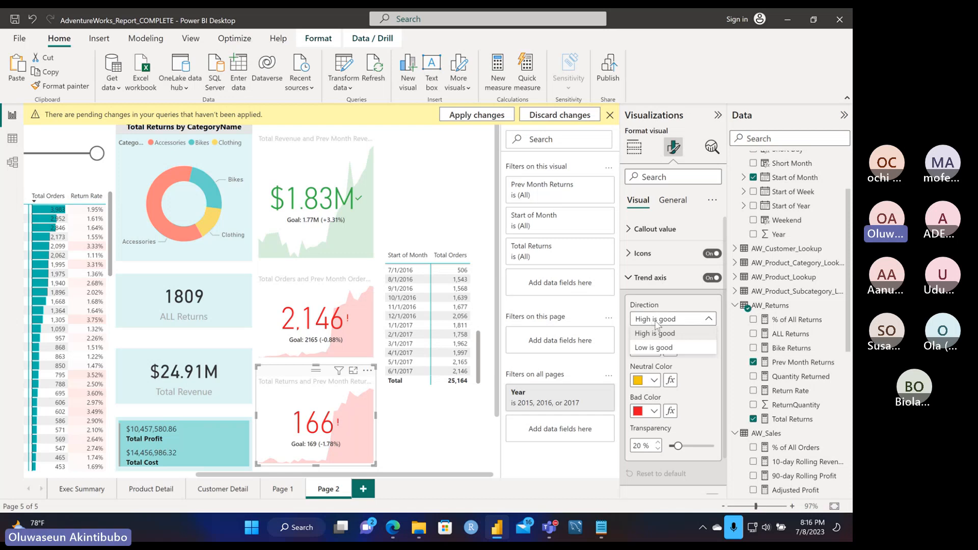
{"action": "left_click", "coordinate": [653, 352]}
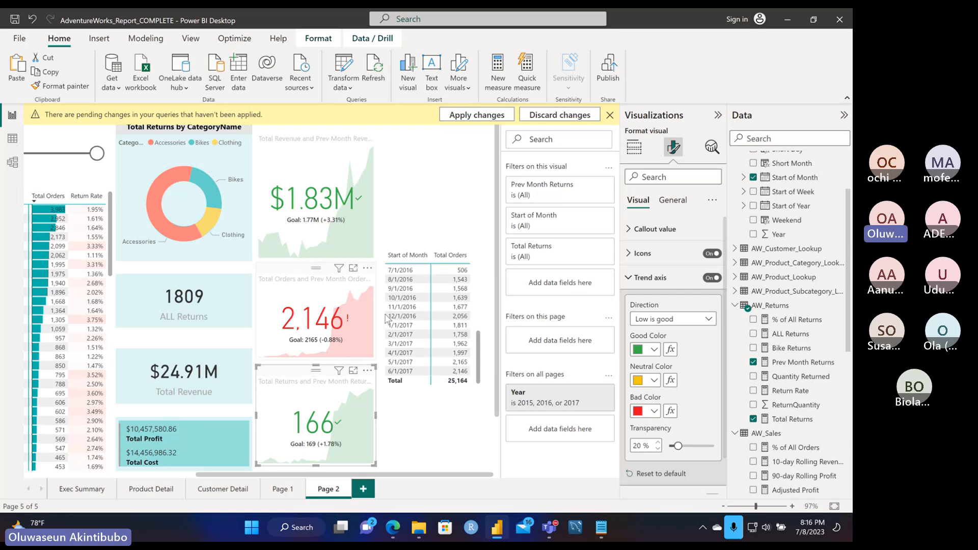
- Remove the matrix of monthly Total Orders from the page
{"action": "left_click", "coordinate": [412, 250]}
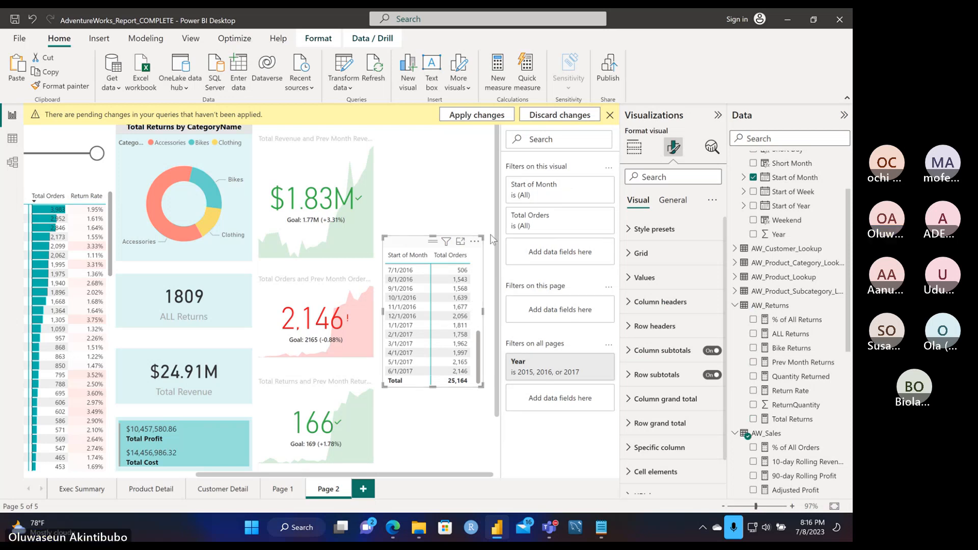
{"action": "left_click", "coordinate": [475, 241]}
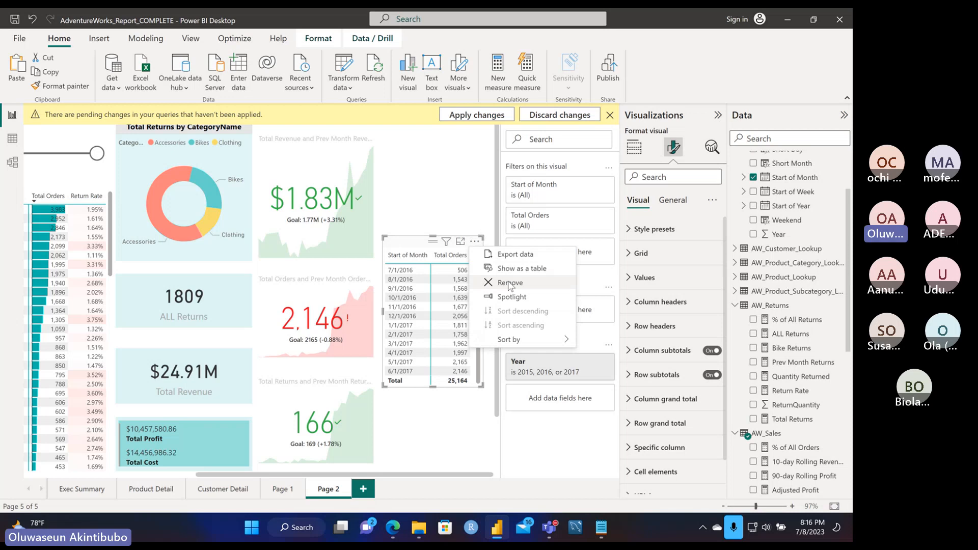
{"action": "left_click", "coordinate": [507, 283]}
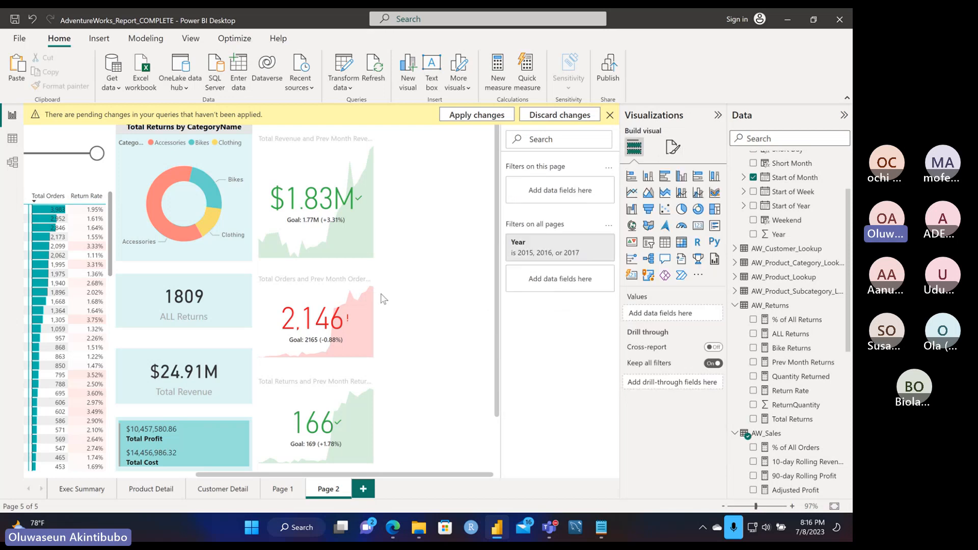
- Shift the profit and cost card, the Total Revenue and ALL Returns cards and the returns donut chart down the page, evenly stacked
{"action": "scroll", "coordinate": [364, 342], "scroll_direction": "down", "scroll_amount": 2}
{"action": "scroll", "coordinate": [364, 342], "scroll_direction": "down", "scroll_amount": 2}
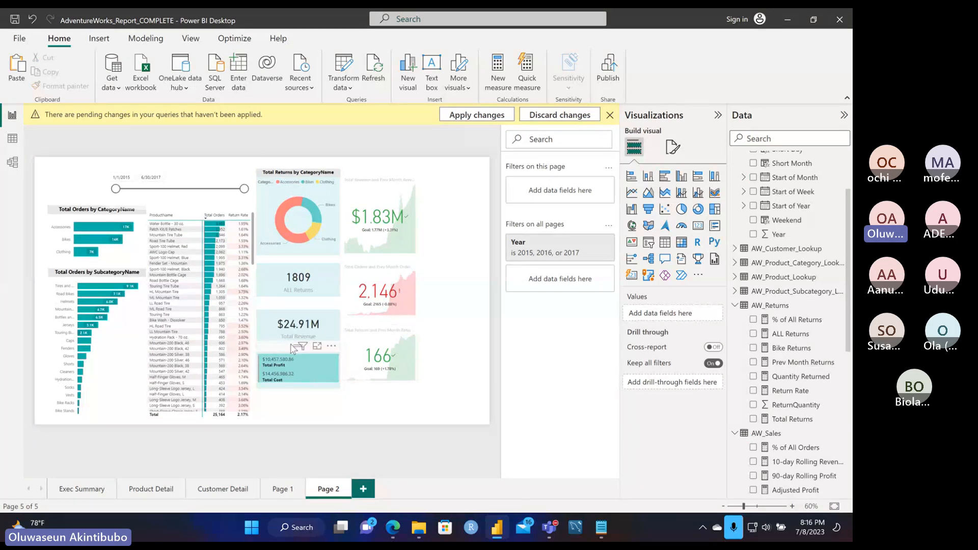
{"action": "left_click_drag", "start_coordinate": [288, 375], "coordinate": [289, 380]}
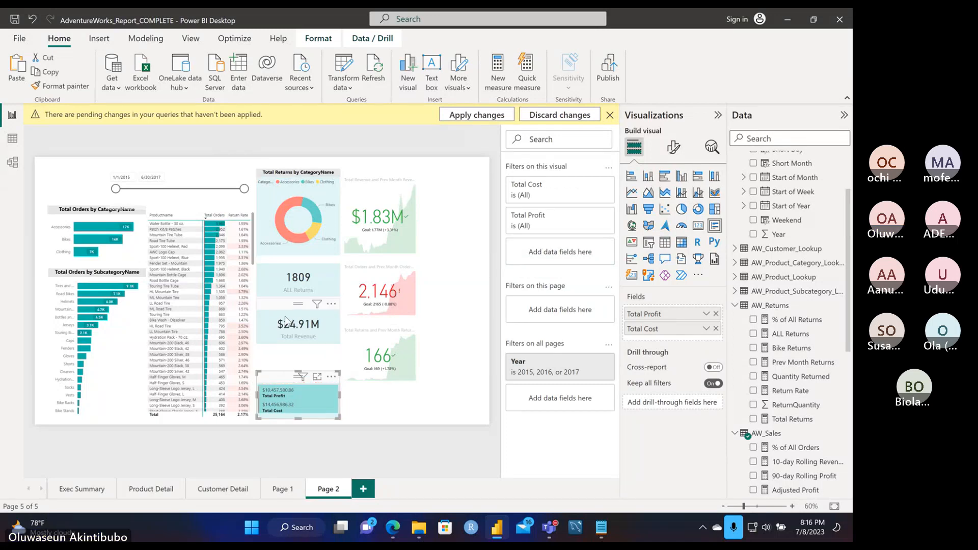
{"action": "left_click_drag", "start_coordinate": [287, 321], "coordinate": [288, 349]}
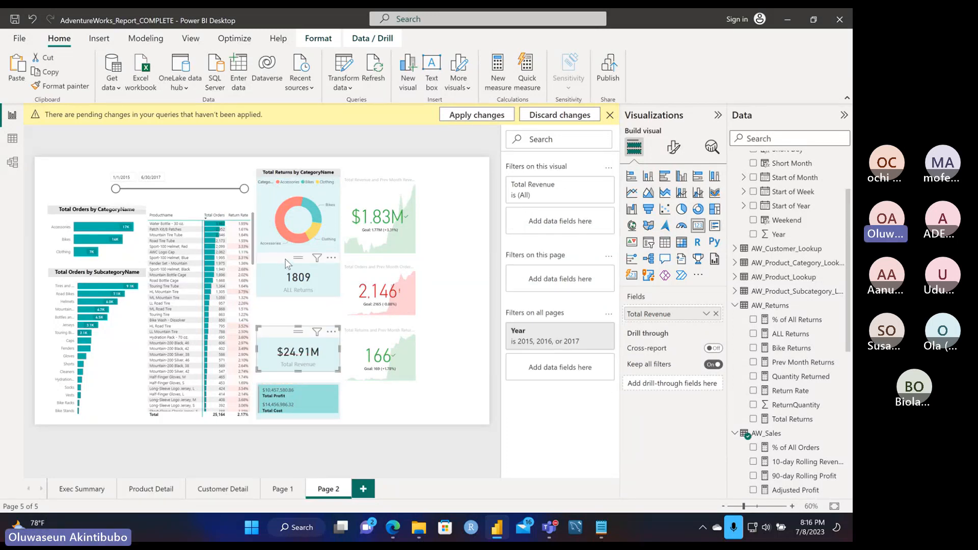
{"action": "left_click_drag", "start_coordinate": [285, 259], "coordinate": [285, 290]}
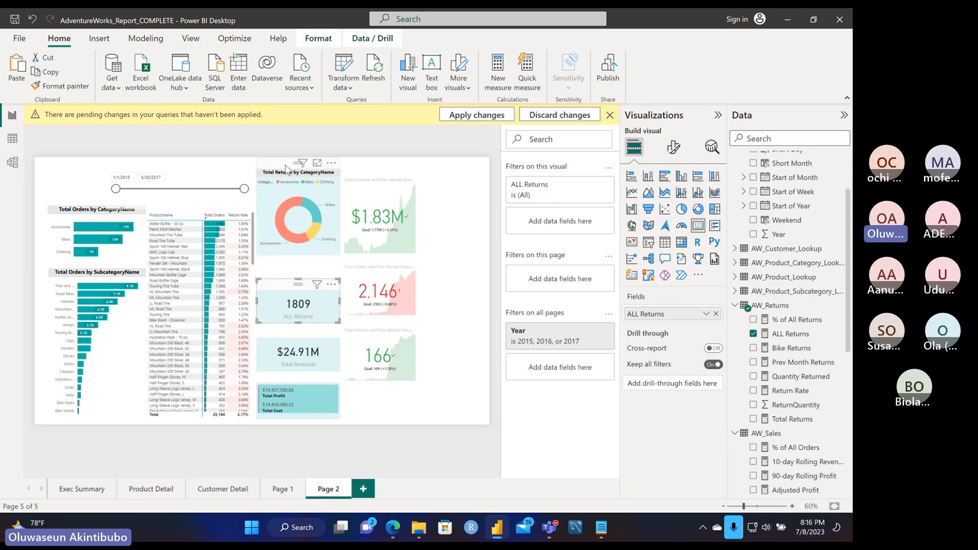
{"action": "left_click_drag", "start_coordinate": [287, 168], "coordinate": [284, 194]}
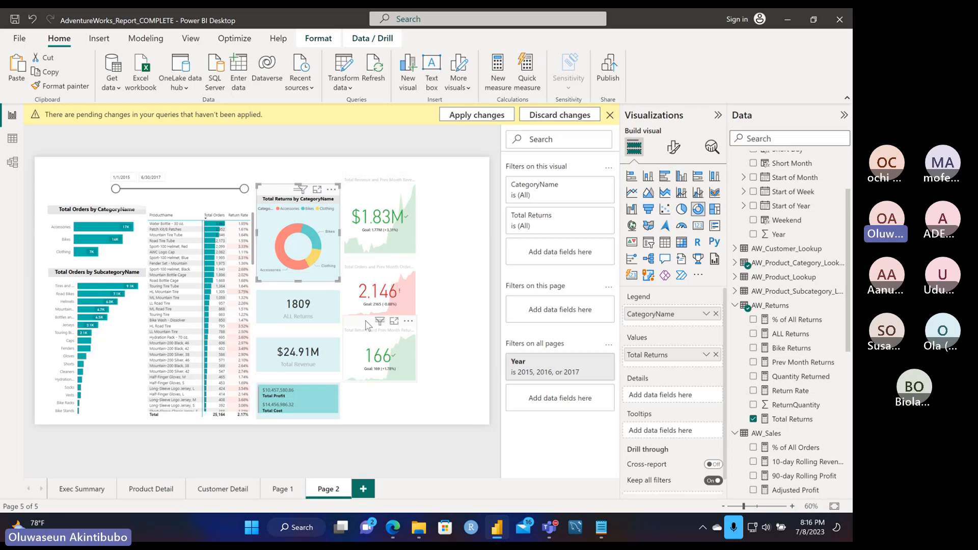
- Move the returns, orders and revenue KPIs down so their column lines up with the donut chart and cards beside it
{"action": "left_click_drag", "start_coordinate": [367, 324], "coordinate": [366, 352]}
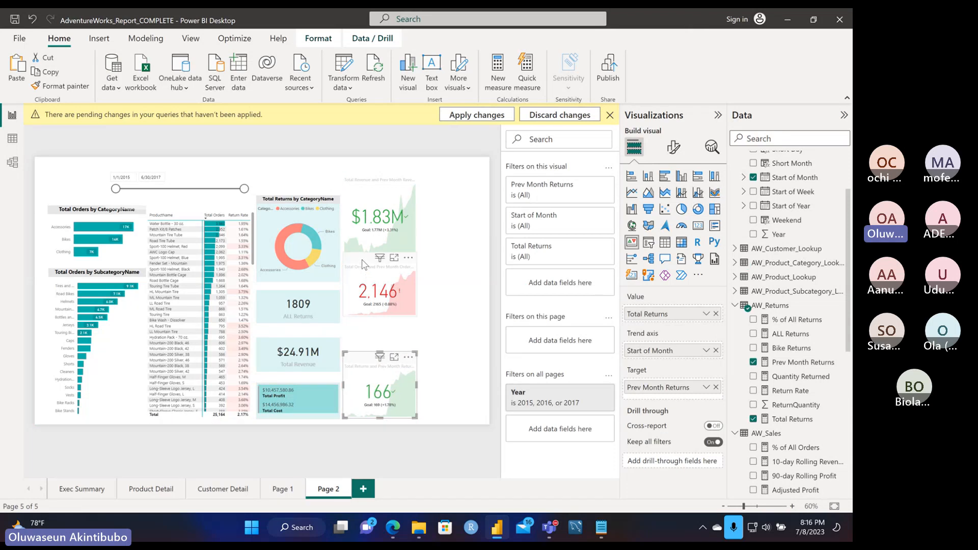
{"action": "left_click_drag", "start_coordinate": [365, 264], "coordinate": [365, 297]}
{"action": "left_click_drag", "start_coordinate": [366, 180], "coordinate": [366, 203]}
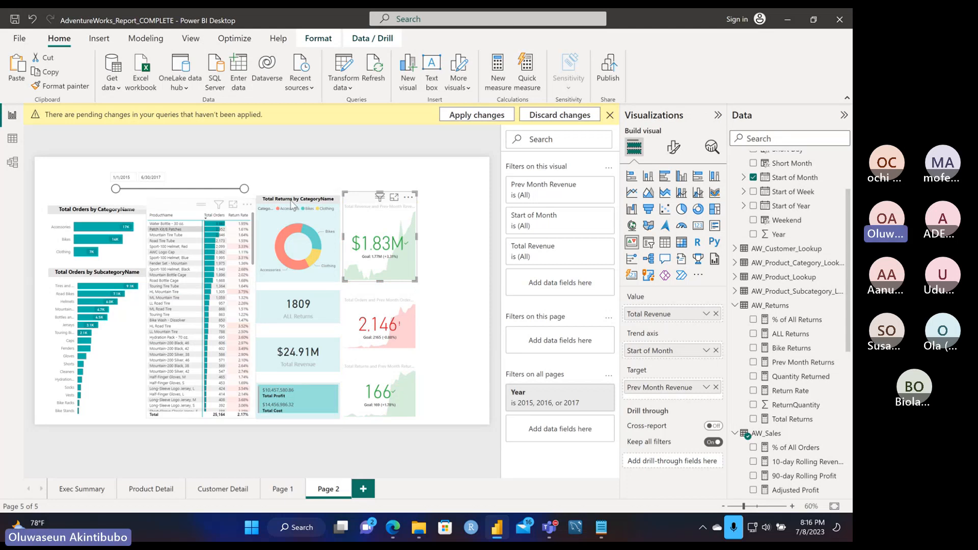
- Test the page by cross-filtering on Accessories and shortening the date range to end 5/27/2016, then restore the full range and clear the selection
{"action": "left_click", "coordinate": [93, 226]}
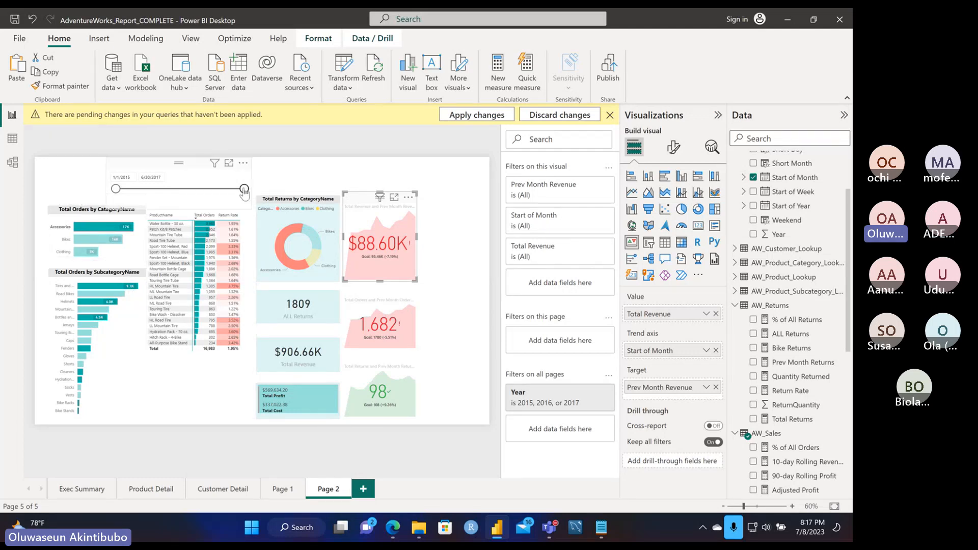
{"action": "left_click_drag", "start_coordinate": [244, 189], "coordinate": [188, 189]}
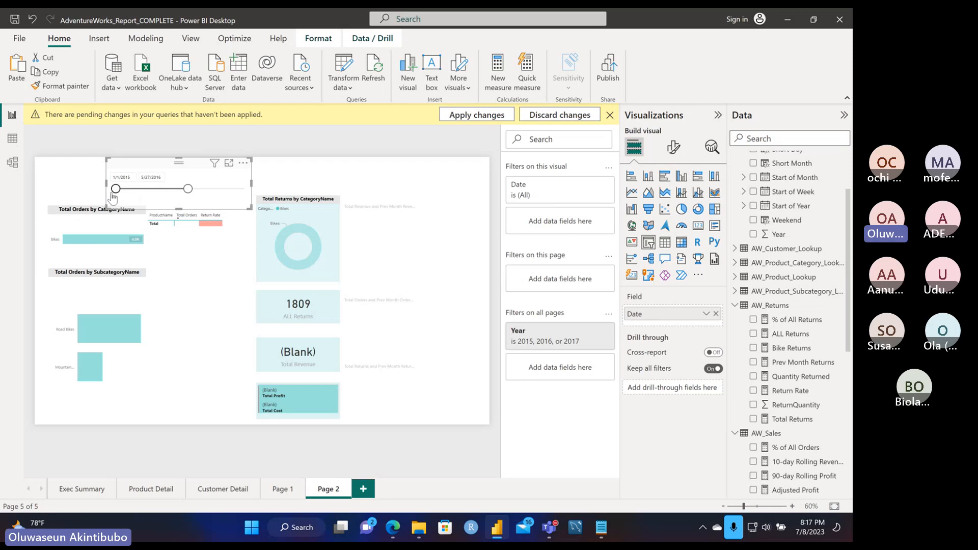
{"action": "left_click_drag", "start_coordinate": [188, 189], "coordinate": [244, 189]}
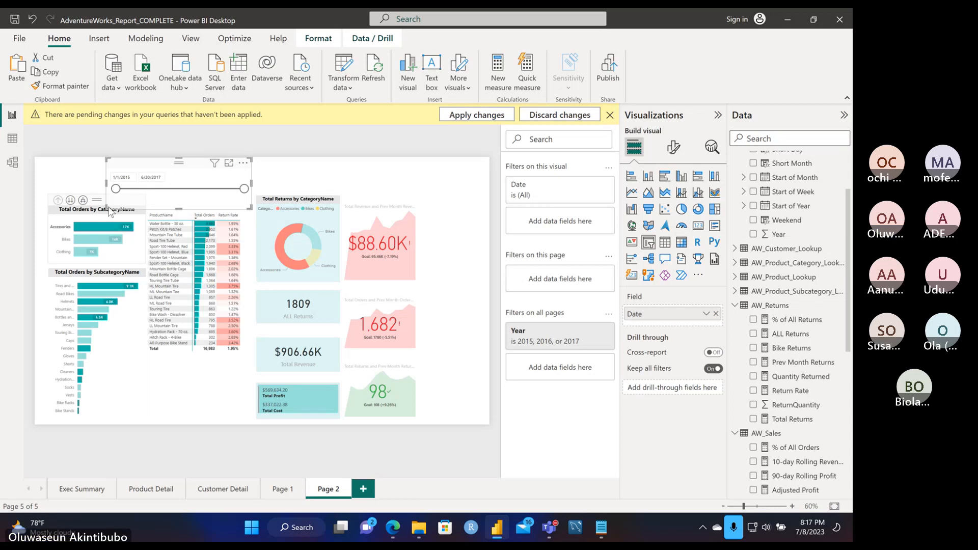
{"action": "left_click", "coordinate": [61, 222]}
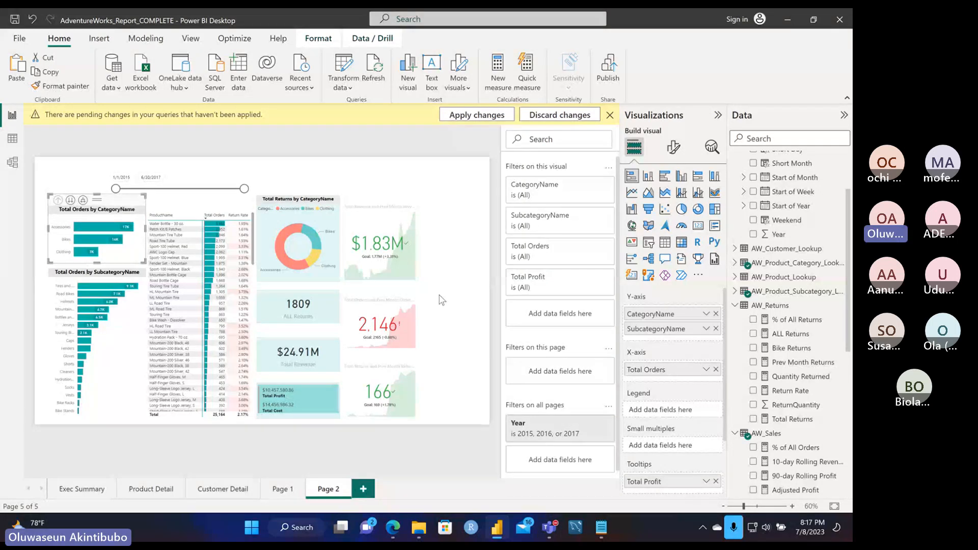
- Add a new report page and, with all data tables collapsed, insert an empty Map visual on it
{"action": "left_click", "coordinate": [362, 489]}
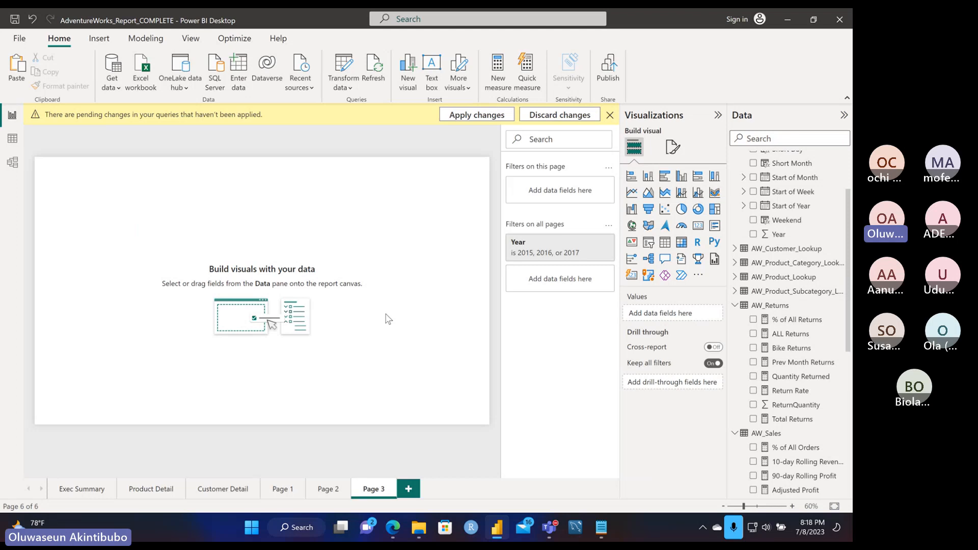
{"action": "left_click", "coordinate": [752, 507]}
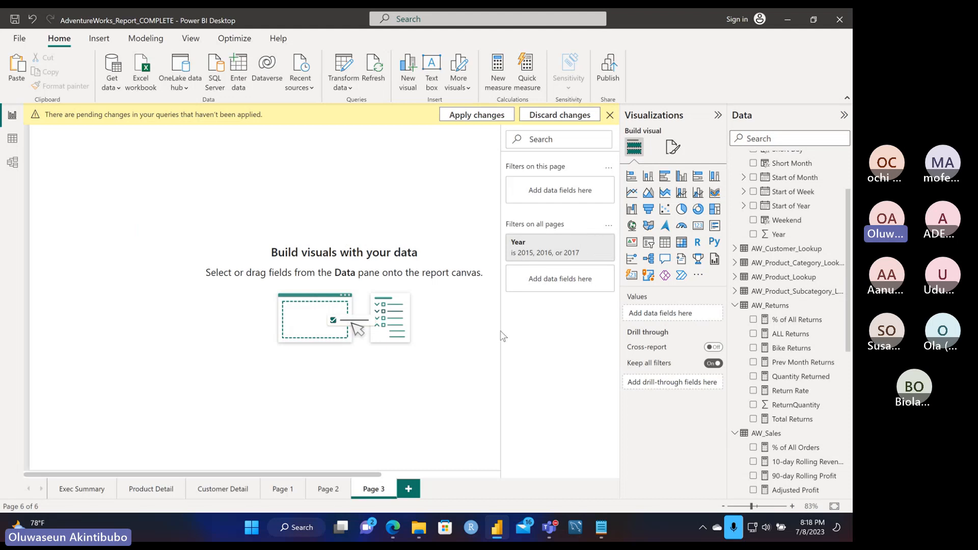
{"action": "scroll", "coordinate": [802, 178], "scroll_direction": "up", "scroll_amount": 3}
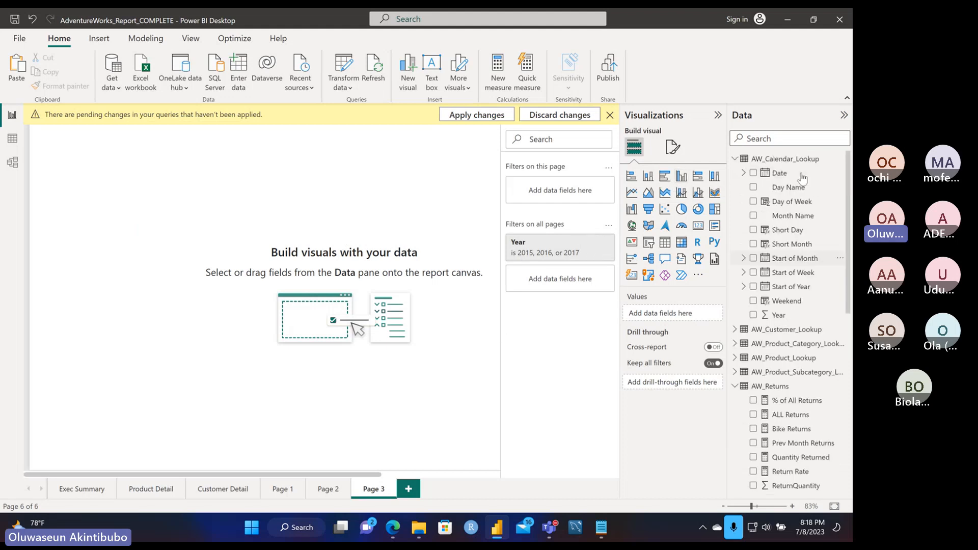
{"action": "left_click", "coordinate": [734, 159]}
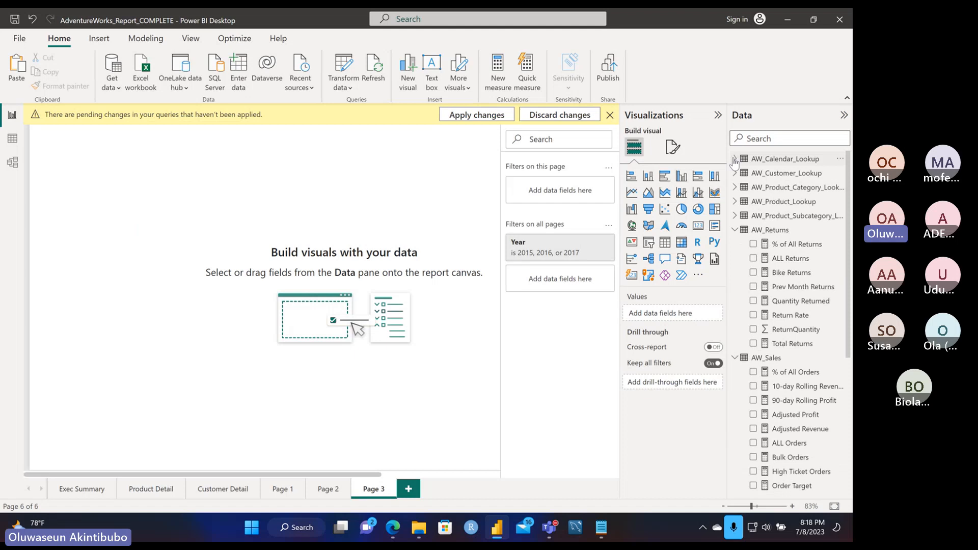
{"action": "left_click", "coordinate": [734, 230]}
{"action": "left_click", "coordinate": [735, 244]}
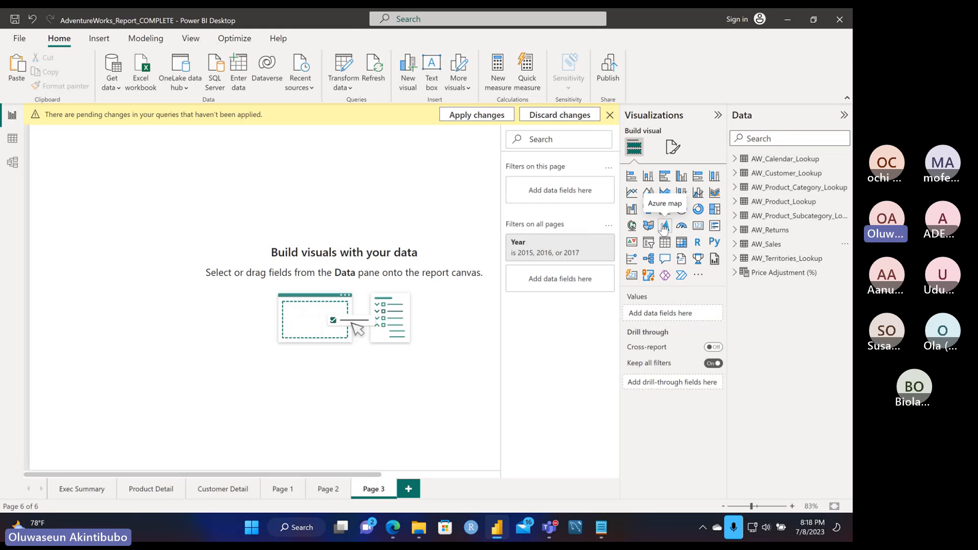
{"action": "left_click", "coordinate": [632, 226]}
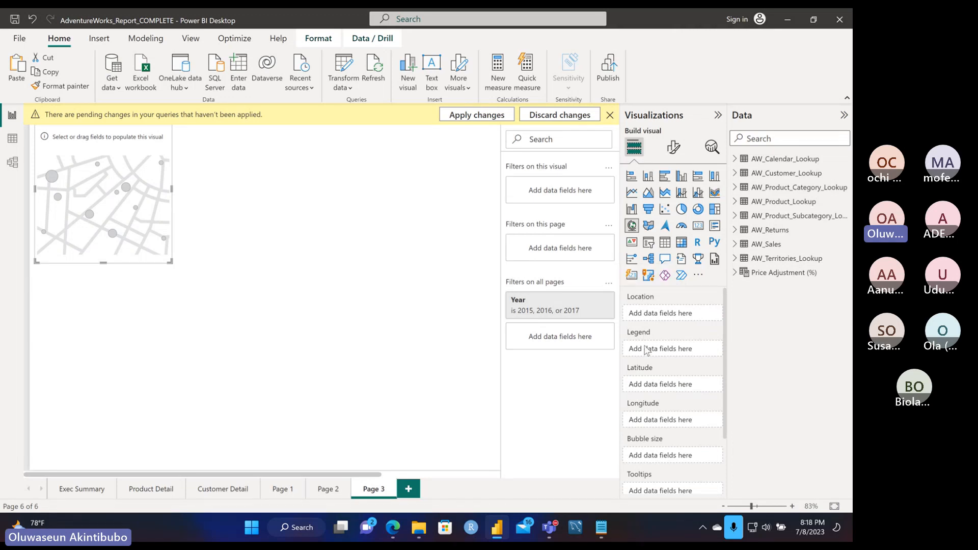
- Use the Country field from AW_Territories_Lookup as the location of the map visual
{"action": "scroll", "coordinate": [690, 411], "scroll_direction": "down", "scroll_amount": 1}
{"action": "scroll", "coordinate": [691, 410], "scroll_direction": "down", "scroll_amount": 1}
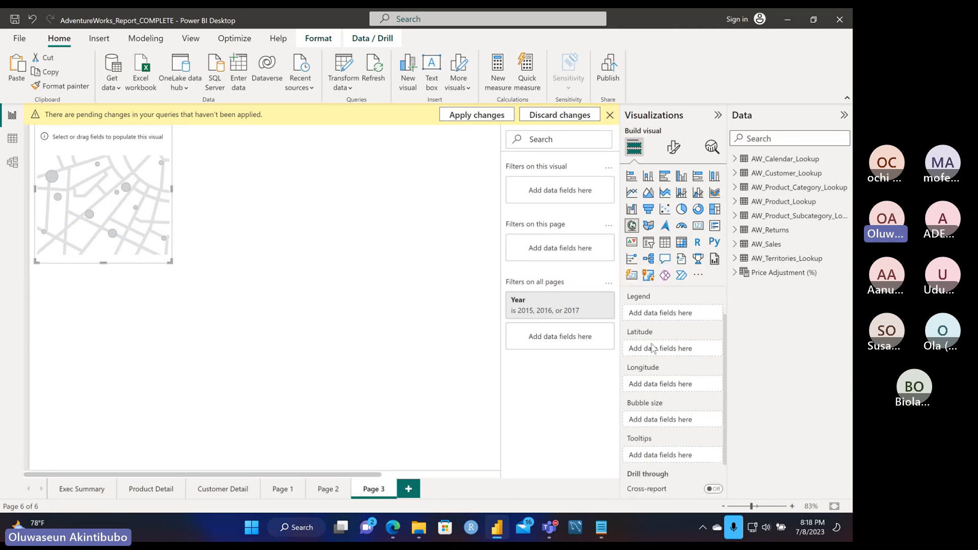
{"action": "scroll", "coordinate": [660, 392], "scroll_direction": "down", "scroll_amount": 2}
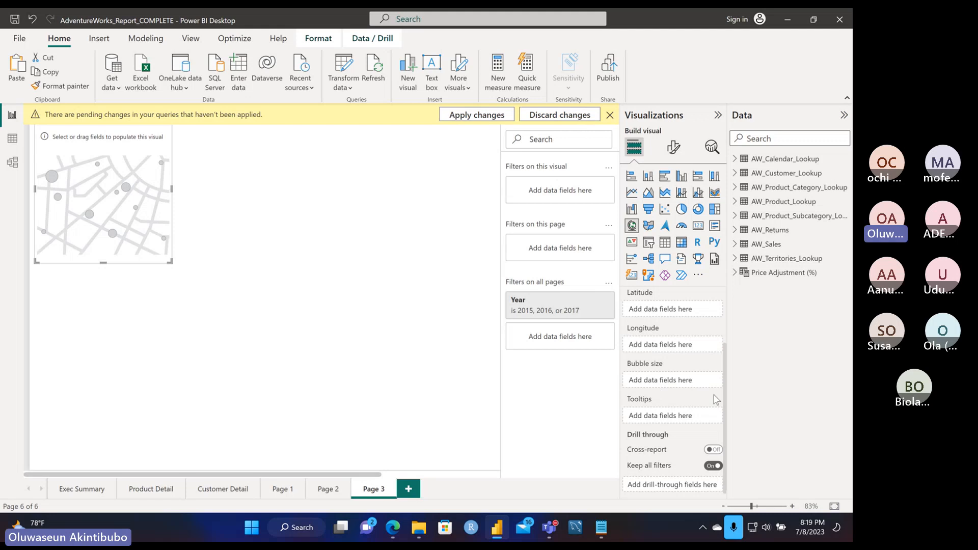
{"action": "left_click", "coordinate": [737, 260]}
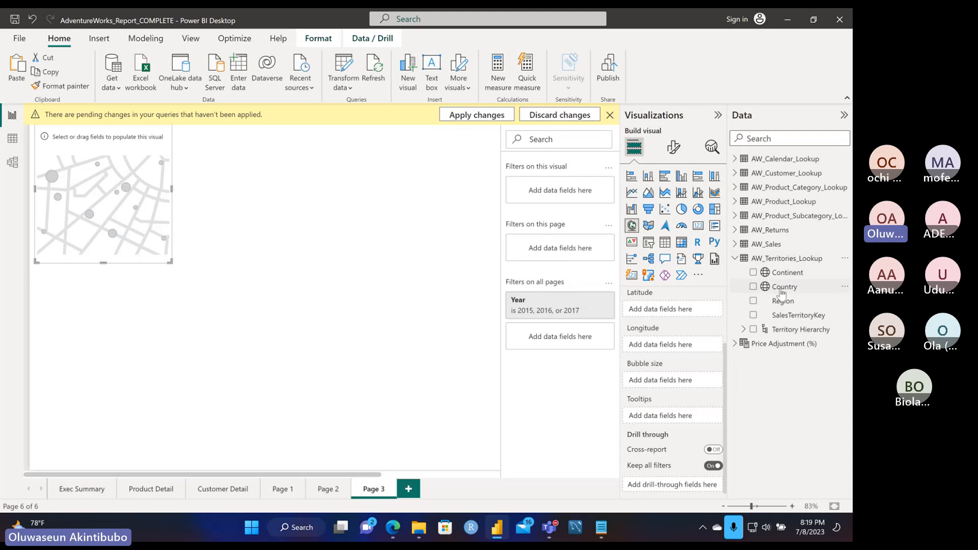
{"action": "mouse_move", "coordinate": [777, 289]}
{"action": "left_mouse_down"}
{"action": "mouse_move", "coordinate": [725, 298]}
{"action": "mouse_move", "coordinate": [724, 311]}
{"action": "mouse_move", "coordinate": [753, 282]}
{"action": "mouse_move", "coordinate": [773, 290]}
{"action": "left_mouse_up"}
{"action": "scroll", "coordinate": [664, 314], "scroll_direction": "up", "scroll_amount": 3}
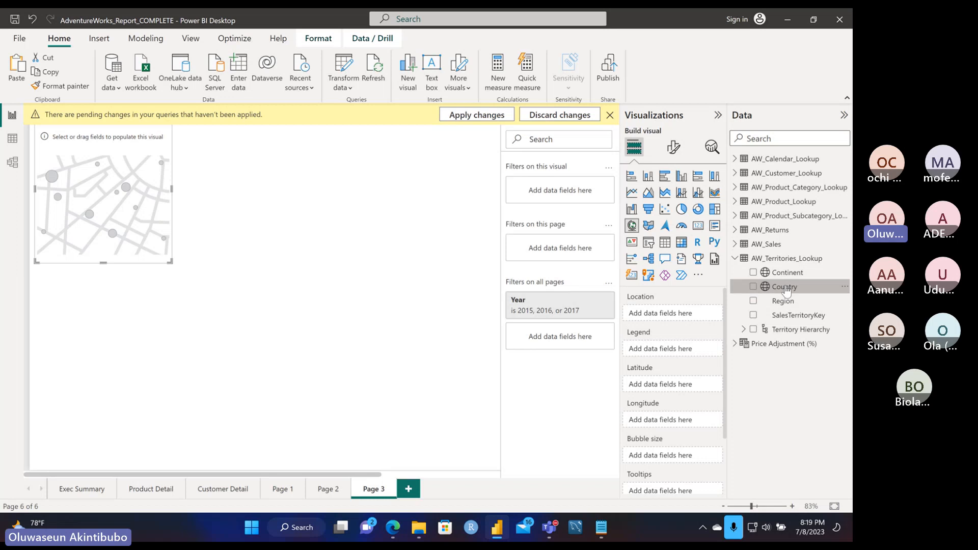
{"action": "left_click_drag", "start_coordinate": [786, 289], "coordinate": [684, 316]}
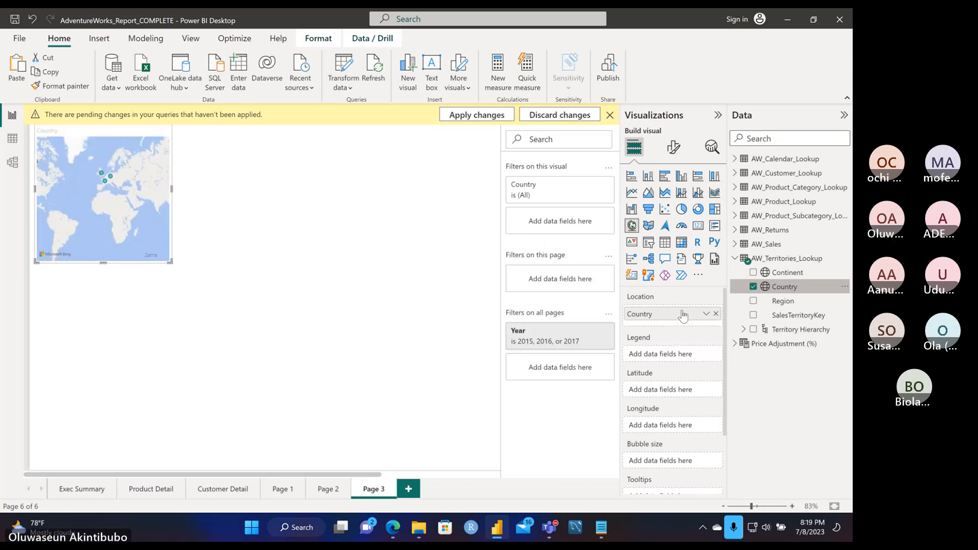
- Enlarge the map visual in width and height so it fills most of the visible page area
{"action": "left_click_drag", "start_coordinate": [173, 188], "coordinate": [443, 221]}
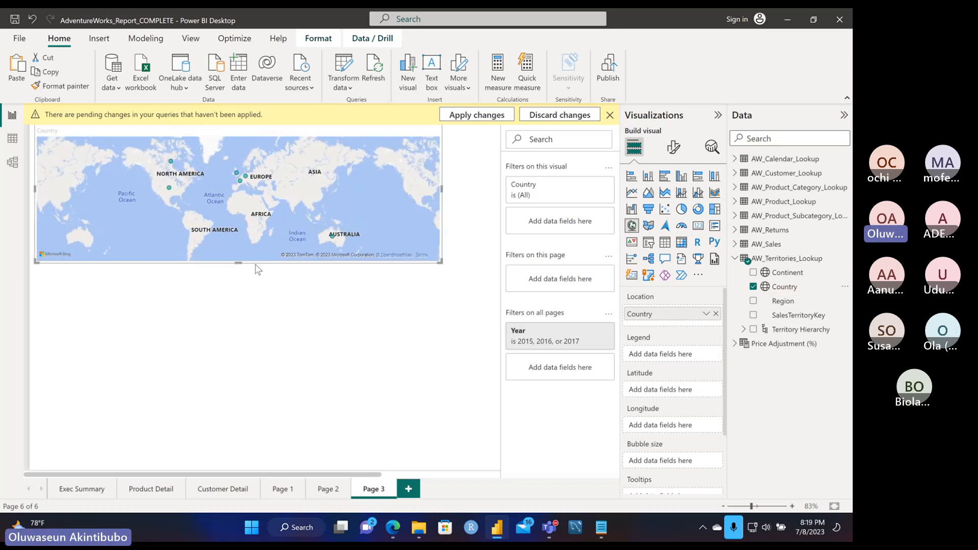
{"action": "left_click", "coordinate": [240, 268]}
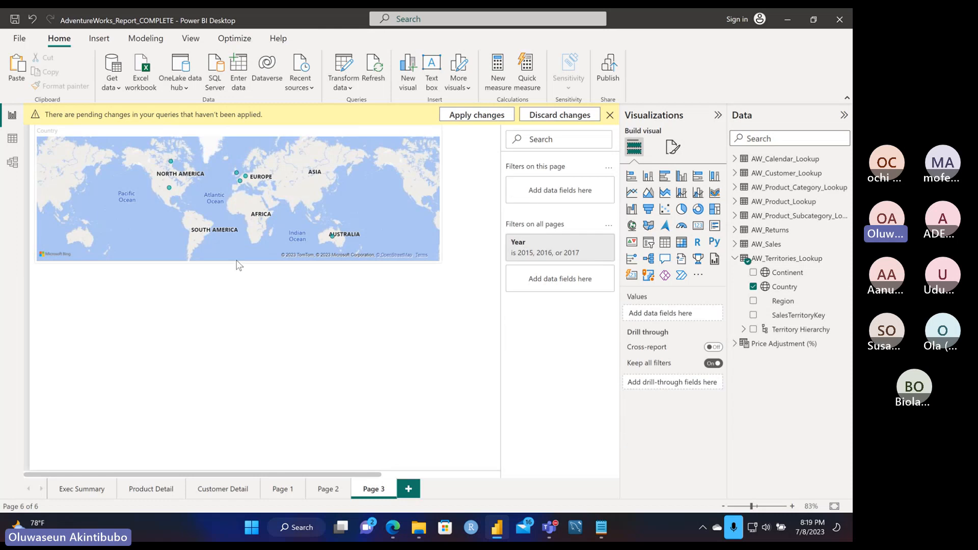
{"action": "left_click", "coordinate": [225, 258]}
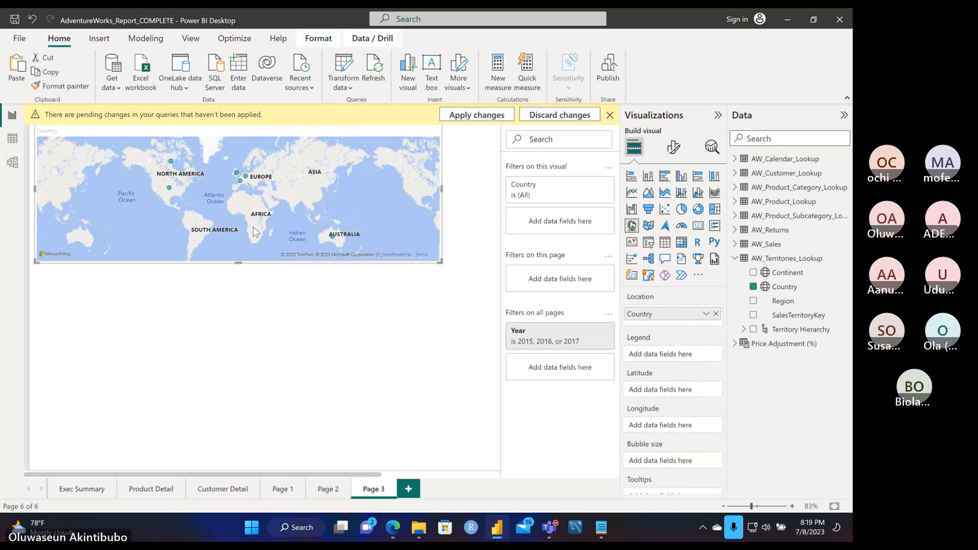
{"action": "left_click_drag", "start_coordinate": [238, 263], "coordinate": [280, 388]}
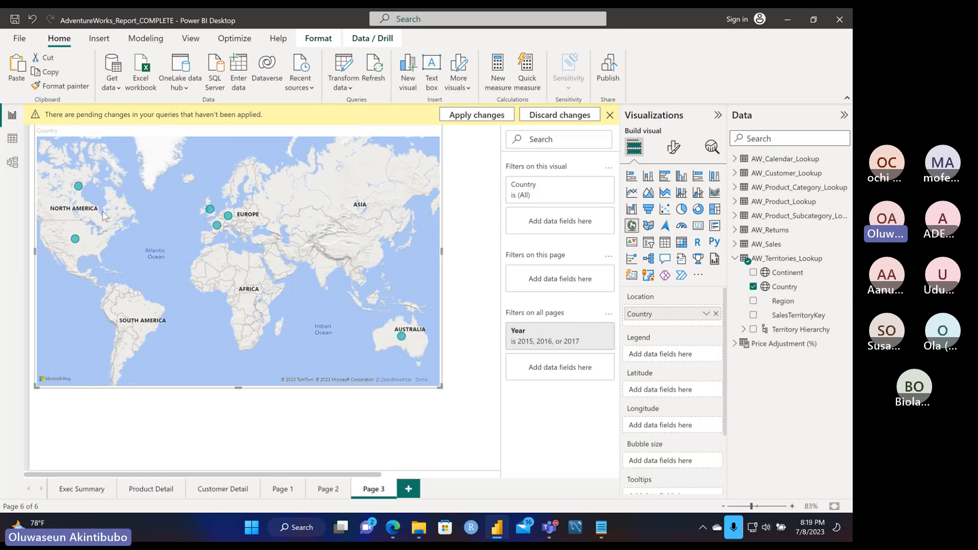
{"action": "scroll", "coordinate": [114, 268], "scroll_direction": "down", "scroll_amount": 1}
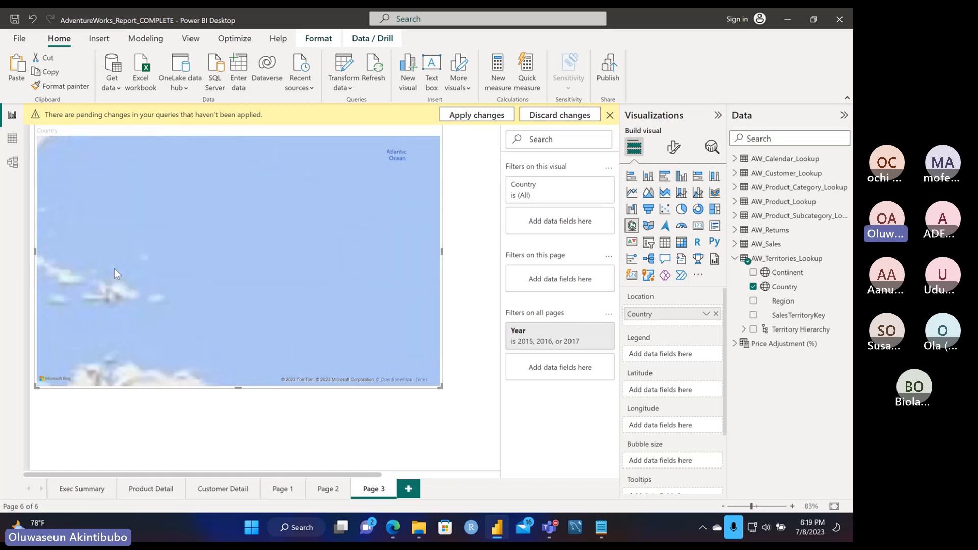
{"action": "scroll", "coordinate": [114, 268], "scroll_direction": "down", "scroll_amount": 2}
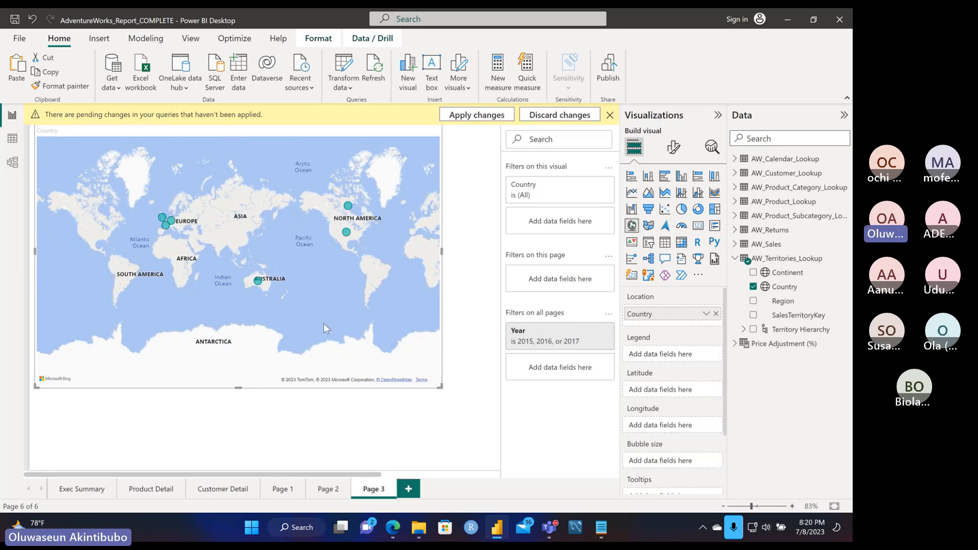
{"action": "left_click", "coordinate": [648, 243]}
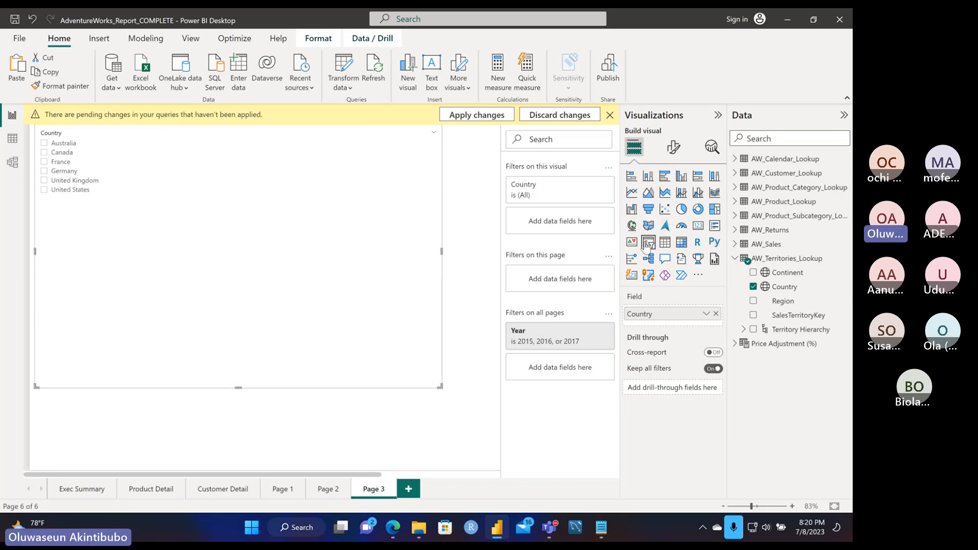
{"action": "key", "text": "ctrl+z"}
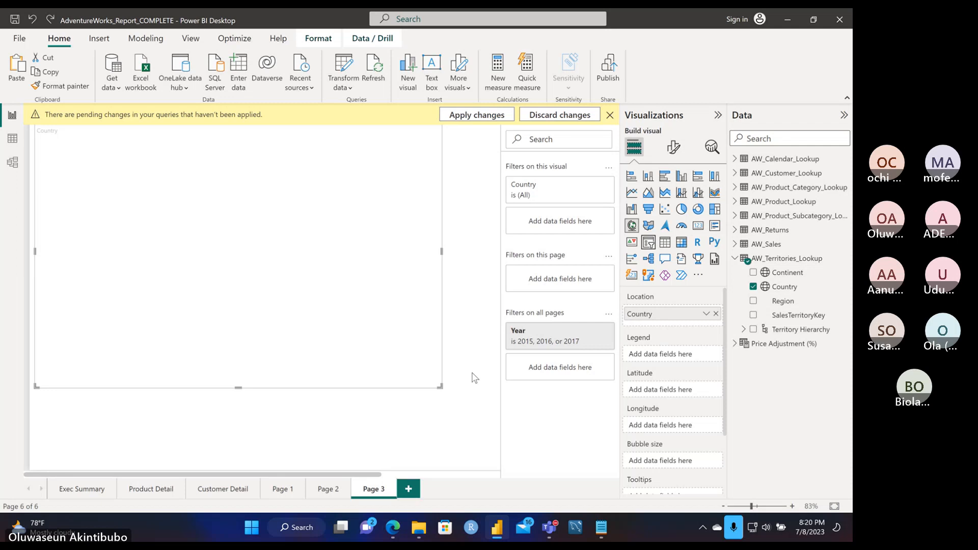
- Add a separate slicer below the map, filter it by the Continent field, and make it narrower than the map
{"action": "left_click", "coordinate": [474, 378]}
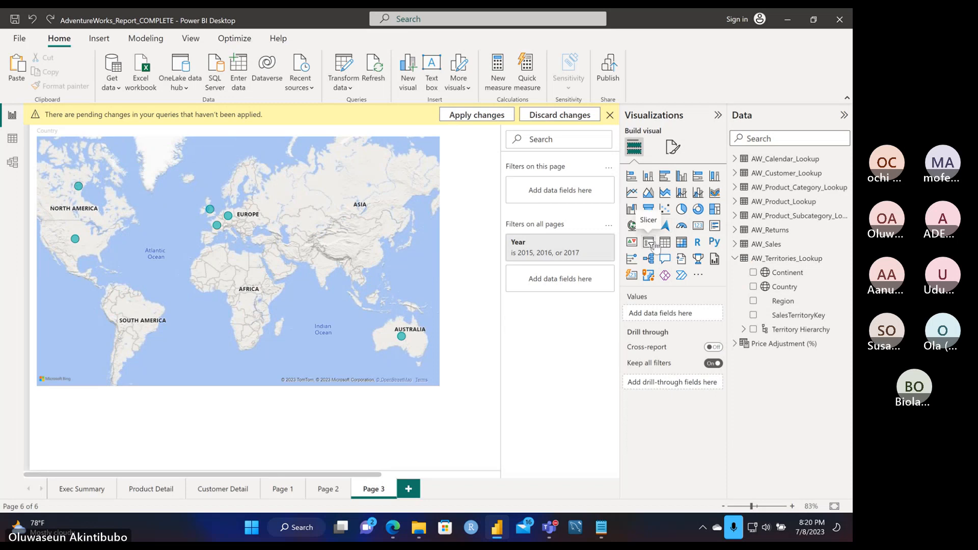
{"action": "left_click", "coordinate": [648, 243]}
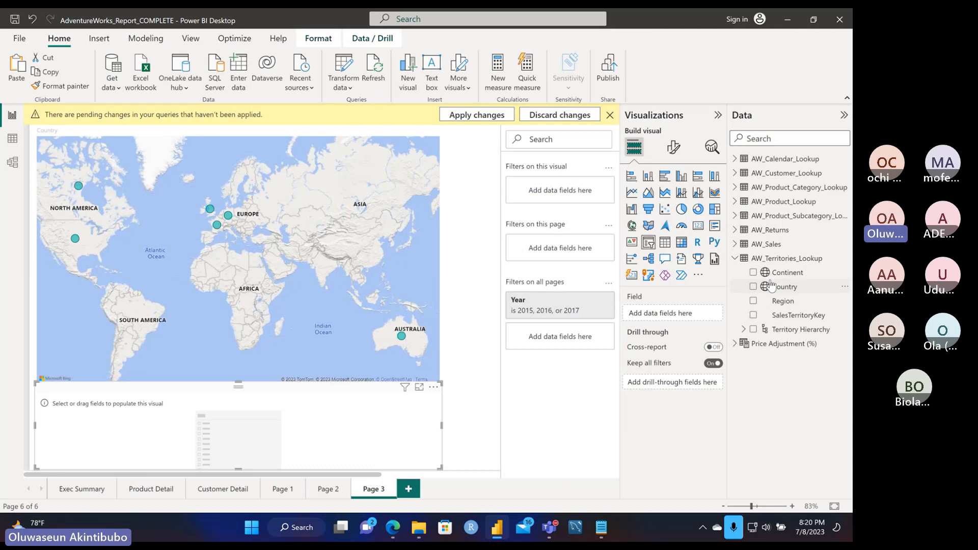
{"action": "left_click_drag", "start_coordinate": [774, 275], "coordinate": [664, 314]}
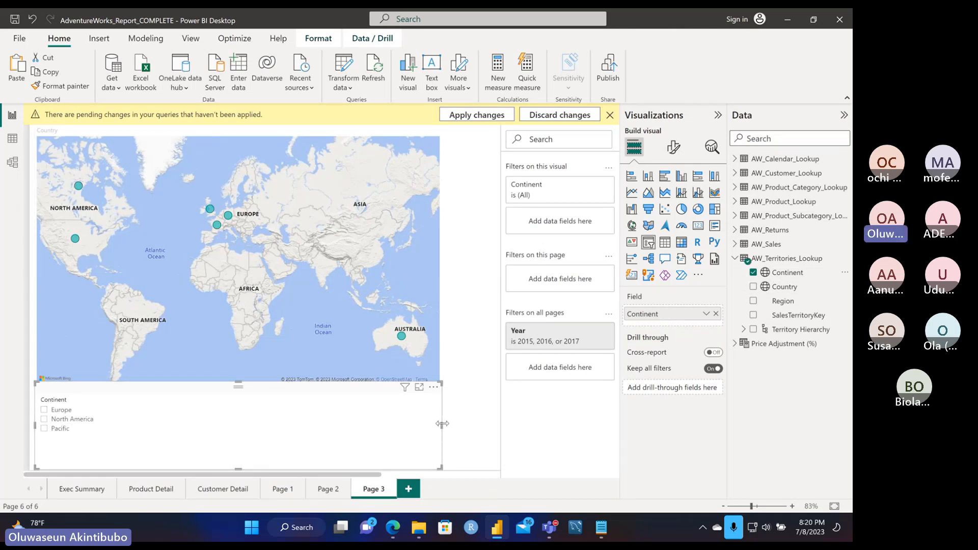
{"action": "left_click_drag", "start_coordinate": [441, 424], "coordinate": [281, 425]}
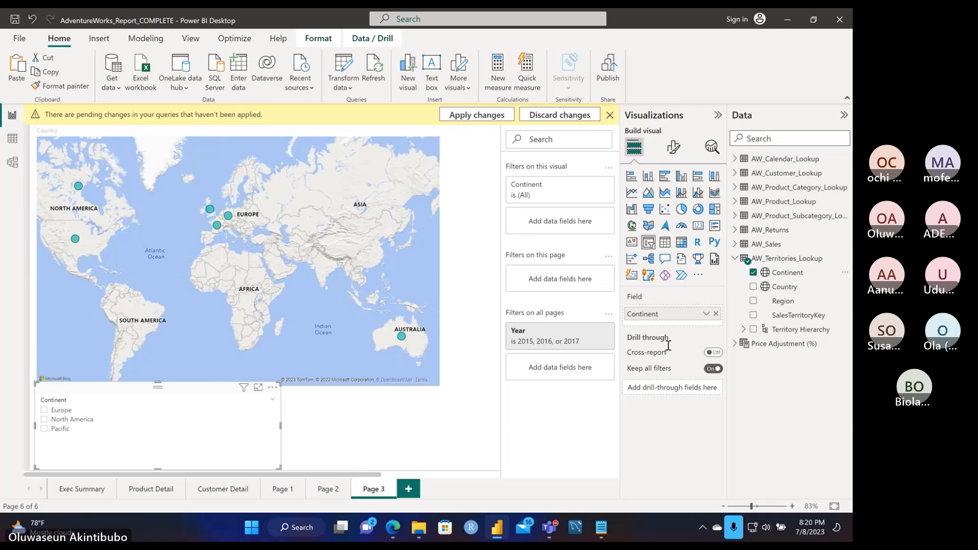
- Set the Continent slicer's style to Tile and turn on its "Select all" option
{"action": "left_click", "coordinate": [674, 148]}
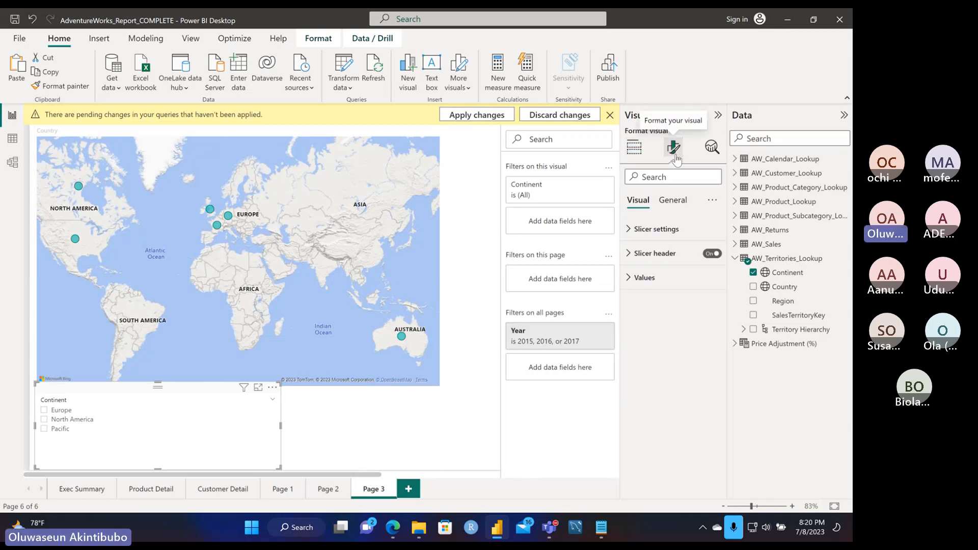
{"action": "left_click", "coordinate": [624, 233]}
{"action": "left_click", "coordinate": [704, 289]}
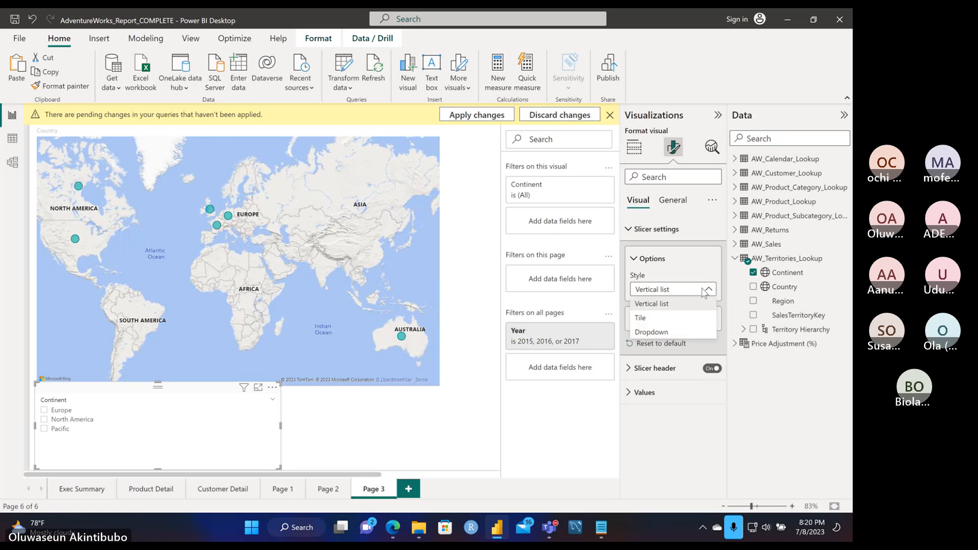
{"action": "left_click", "coordinate": [668, 321]}
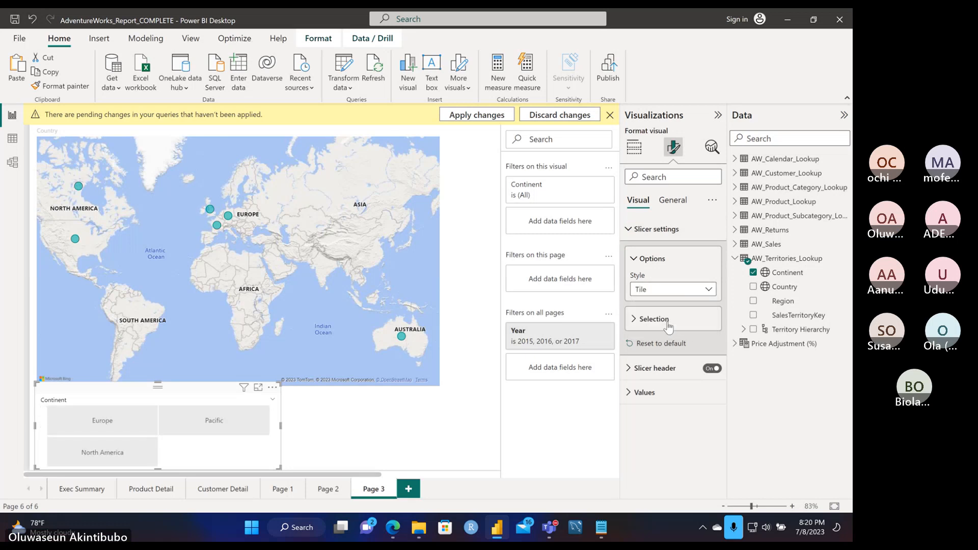
{"action": "left_click", "coordinate": [637, 324]}
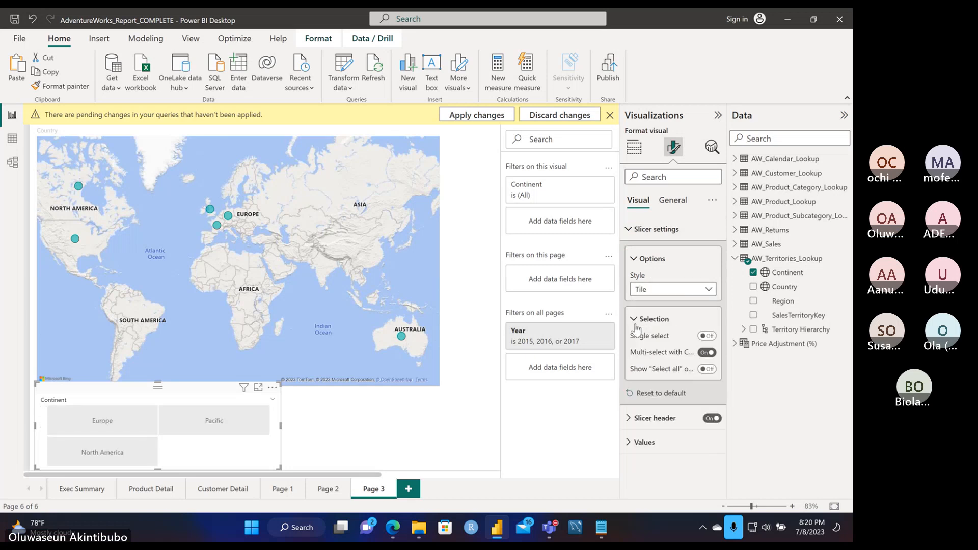
{"action": "left_click", "coordinate": [708, 369]}
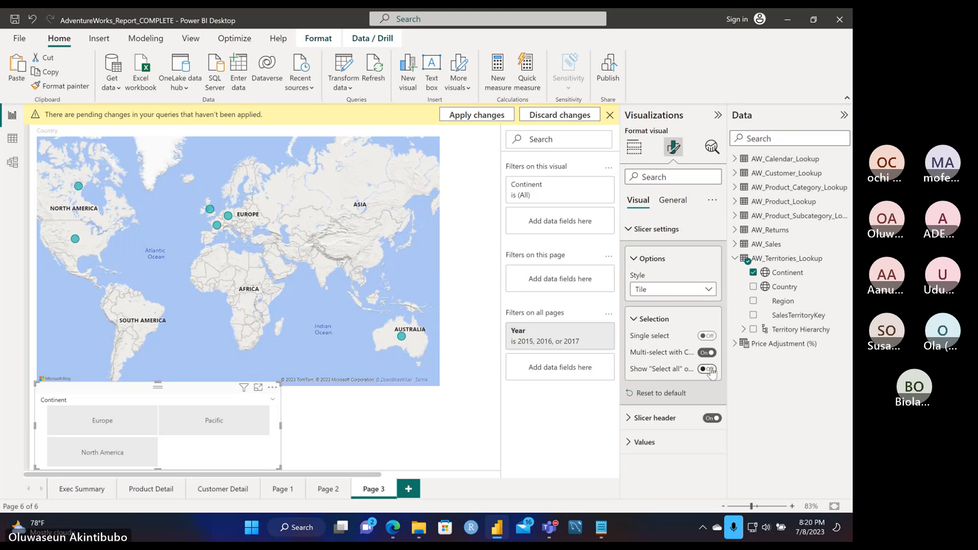
- Centre the Continent slicer beneath the map and reduce its height from above so all tiles sit in one row
{"action": "left_click", "coordinate": [331, 435]}
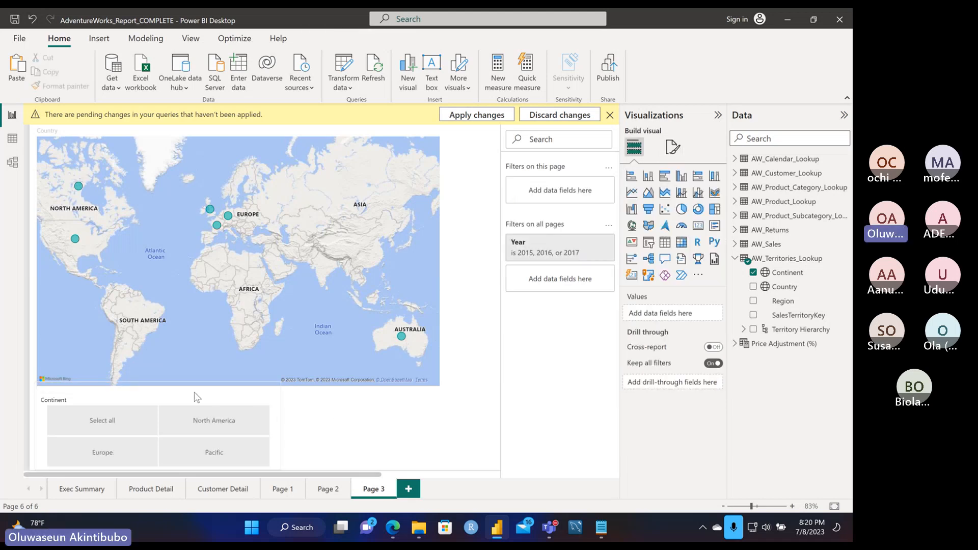
{"action": "left_click_drag", "start_coordinate": [281, 401], "coordinate": [360, 400]}
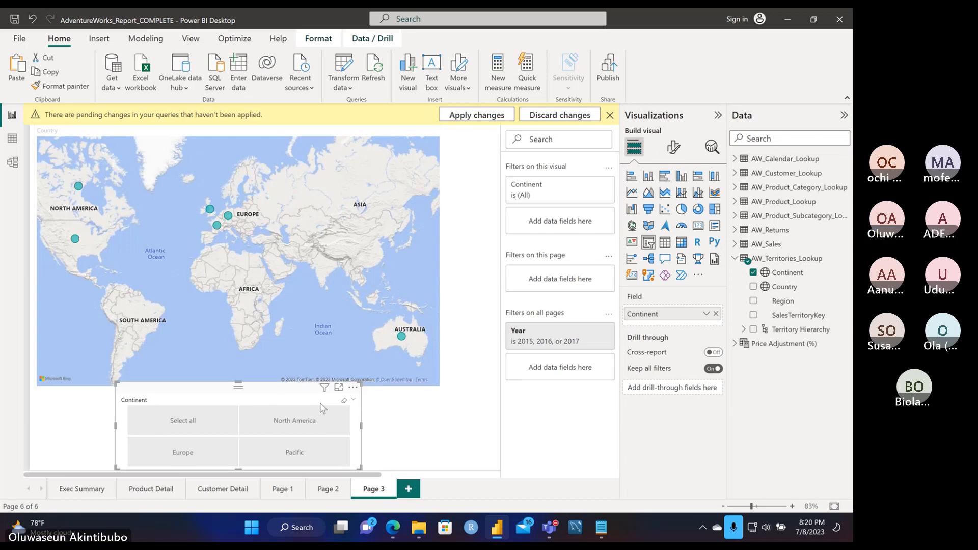
{"action": "left_click_drag", "start_coordinate": [239, 386], "coordinate": [247, 395]}
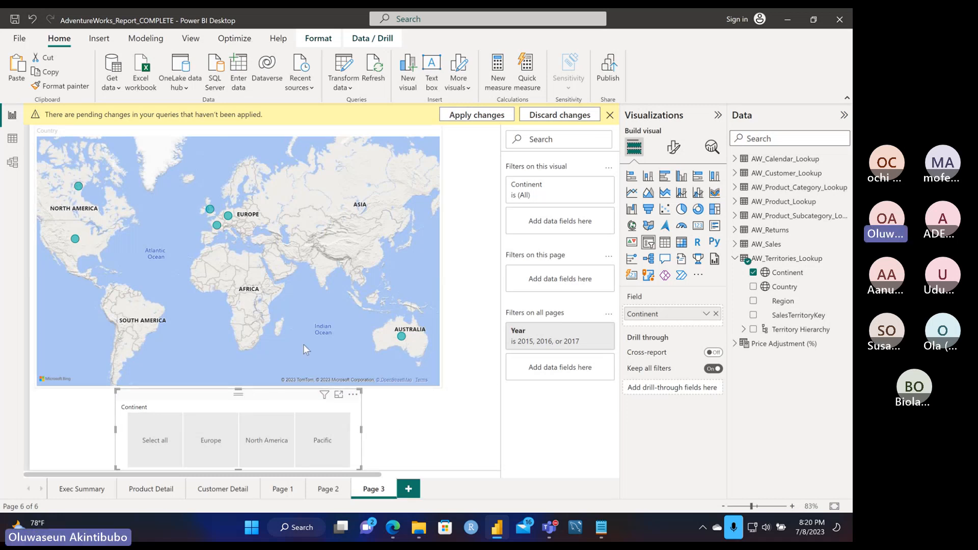
- Test the slicer by filtering the map to Europe, North America and Pacific, return to North America, and examine its country bubbles closely
{"action": "left_click", "coordinate": [212, 445]}
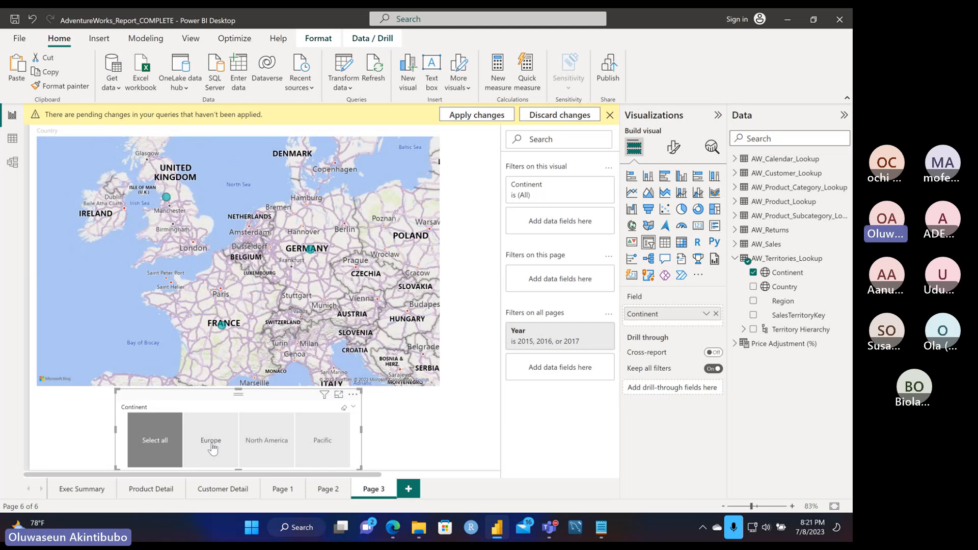
{"action": "left_click", "coordinate": [206, 447]}
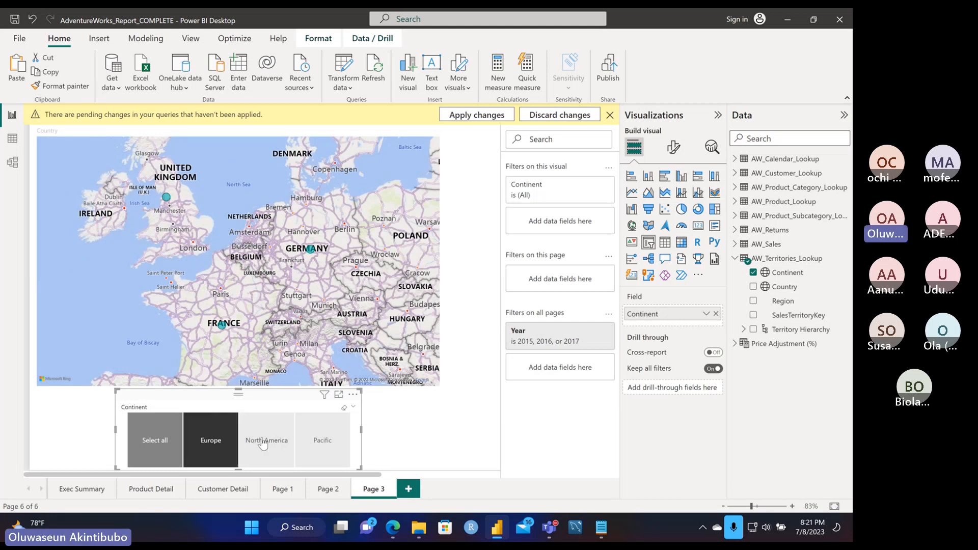
{"action": "left_click", "coordinate": [263, 445]}
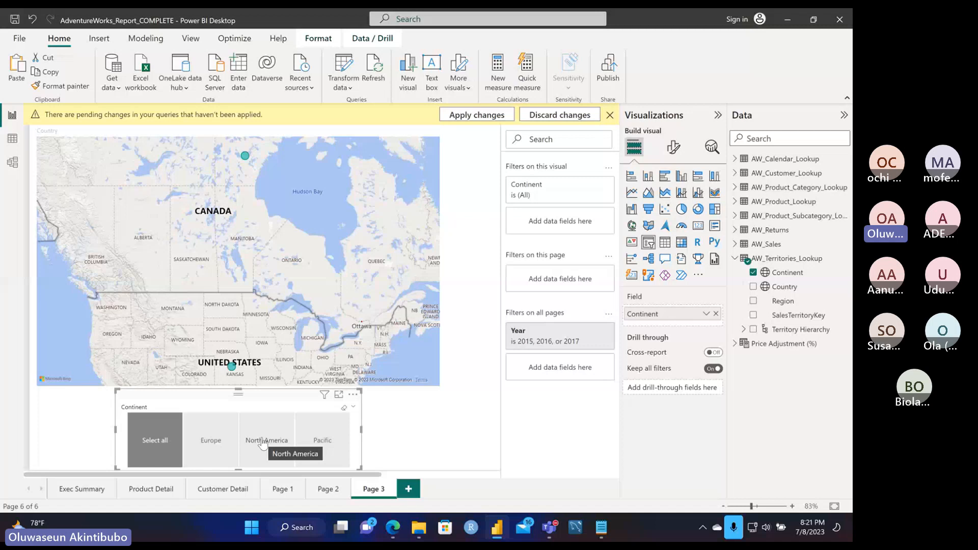
{"action": "left_click", "coordinate": [263, 444]}
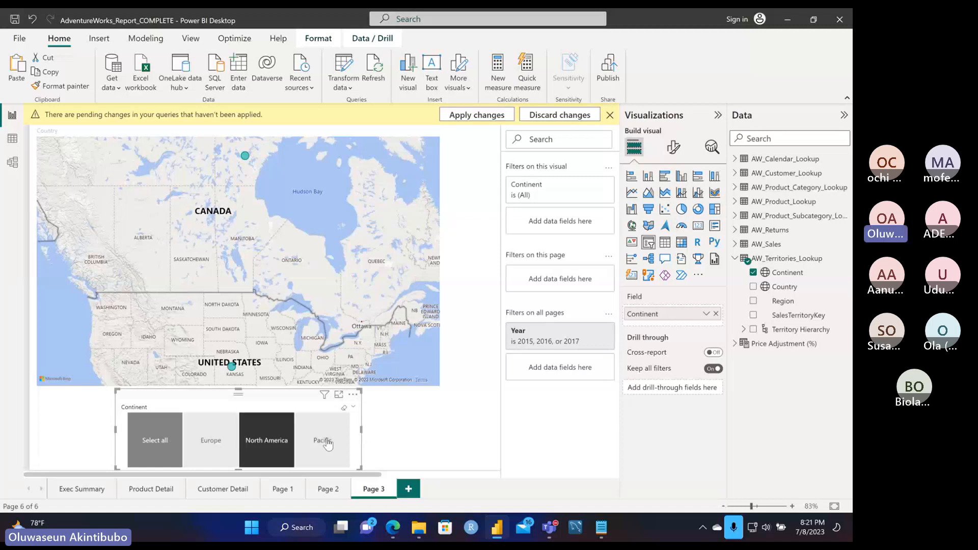
{"action": "left_click", "coordinate": [328, 443]}
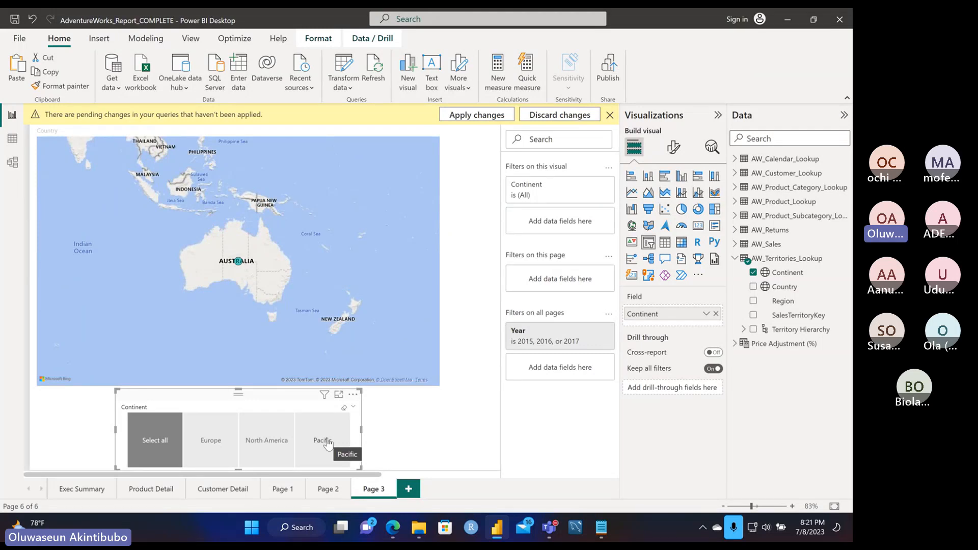
{"action": "left_click", "coordinate": [265, 449]}
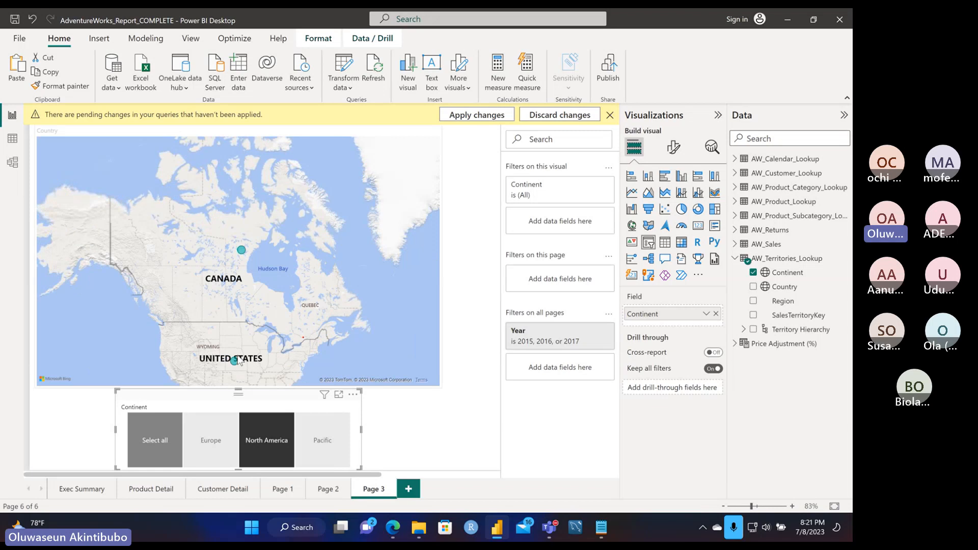
{"action": "scroll", "coordinate": [238, 359], "scroll_direction": "up", "scroll_amount": 3}
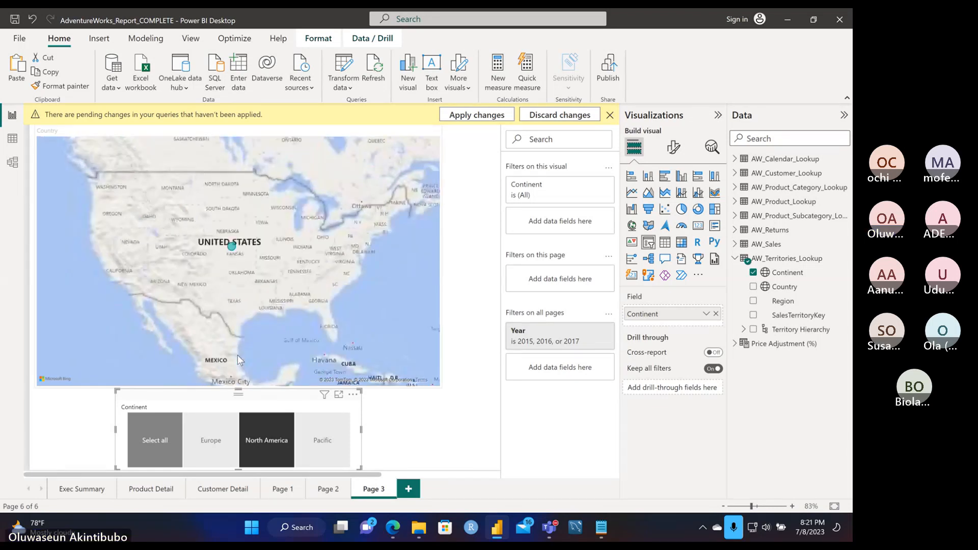
{"action": "scroll", "coordinate": [240, 220], "scroll_direction": "up", "scroll_amount": 3}
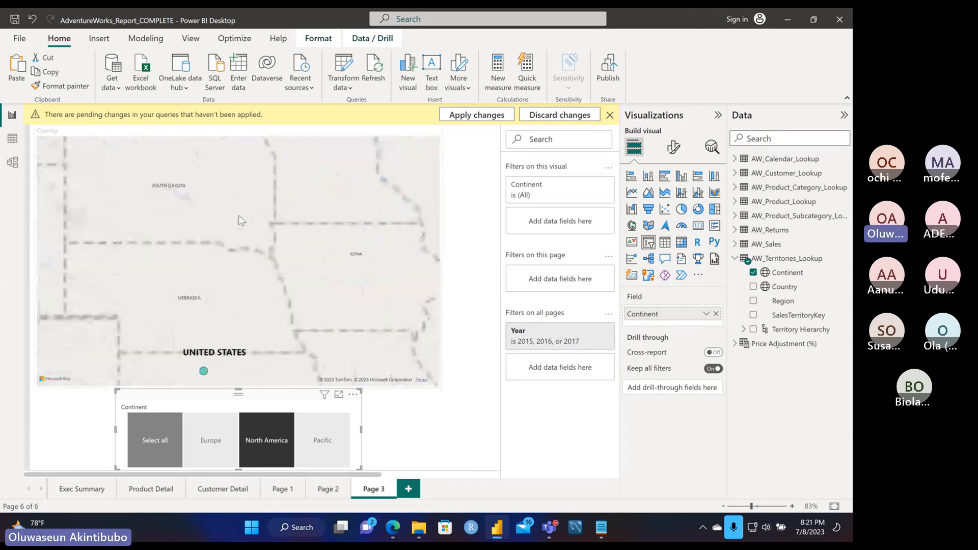
{"action": "scroll", "coordinate": [241, 221], "scroll_direction": "down", "scroll_amount": 3}
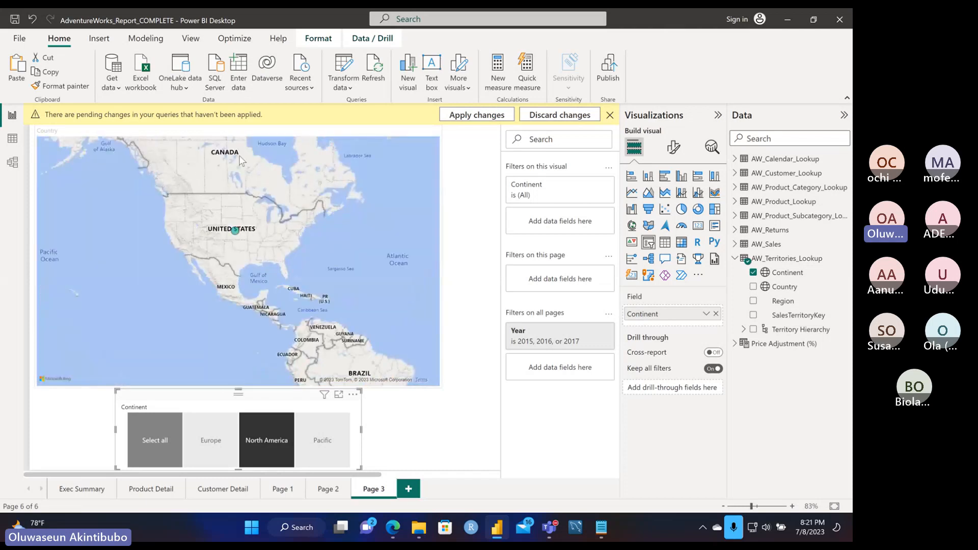
{"action": "scroll", "coordinate": [242, 161], "scroll_direction": "up", "scroll_amount": 2}
{"action": "scroll", "coordinate": [242, 161], "scroll_direction": "down", "scroll_amount": 3}
{"action": "scroll", "coordinate": [265, 232], "scroll_direction": "up", "scroll_amount": 2}
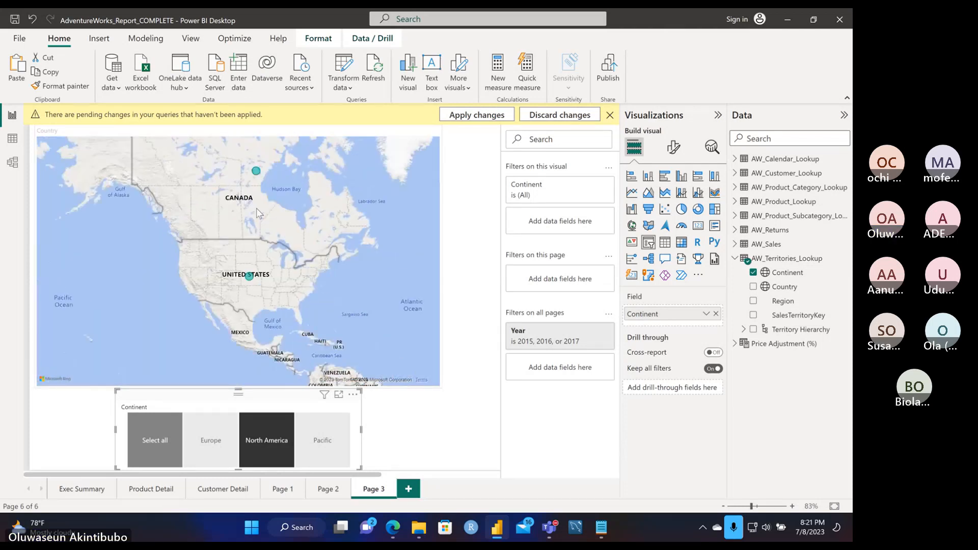
- Filter the map to Europe with the Continent slicer and examine the country bubbles there
{"action": "left_click", "coordinate": [316, 247]}
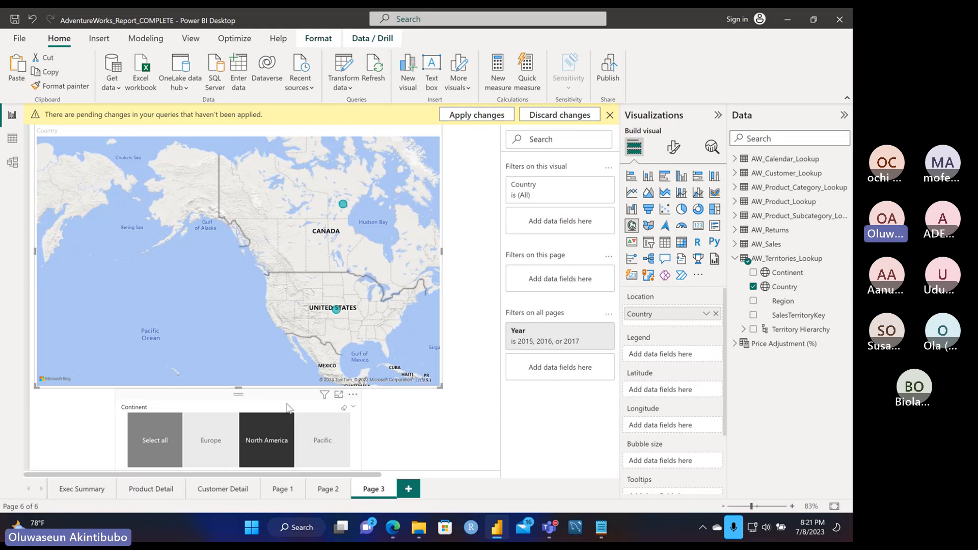
{"action": "left_click", "coordinate": [220, 441]}
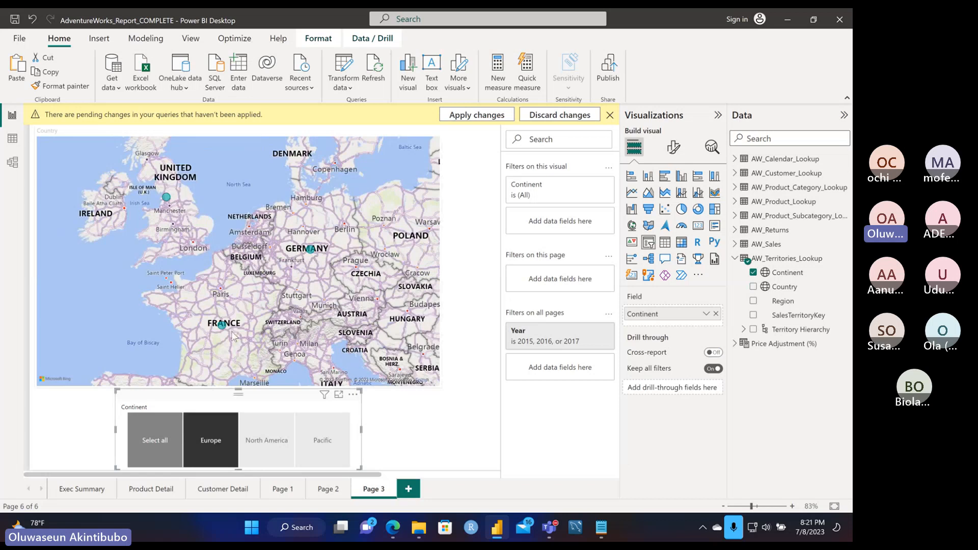
{"action": "right_click", "coordinate": [297, 273]}
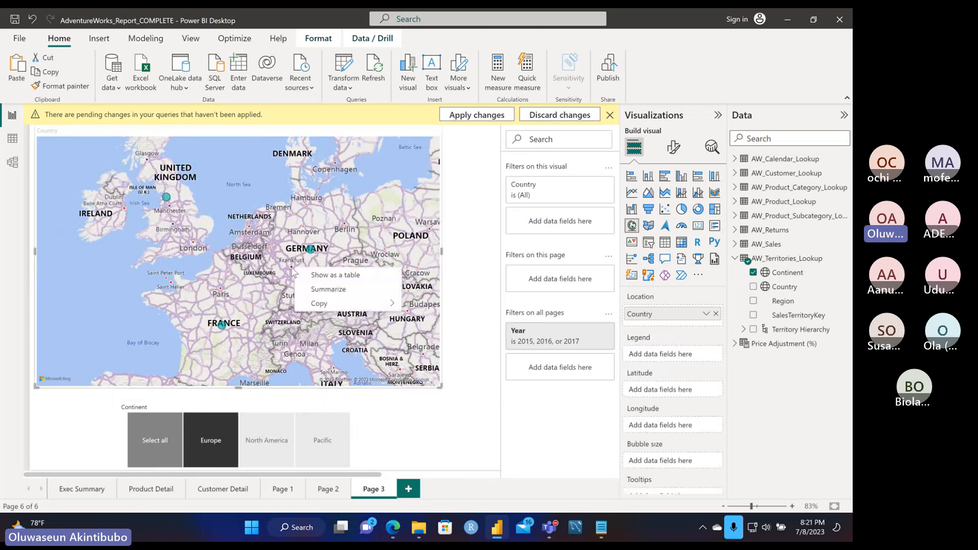
{"action": "left_click", "coordinate": [237, 265]}
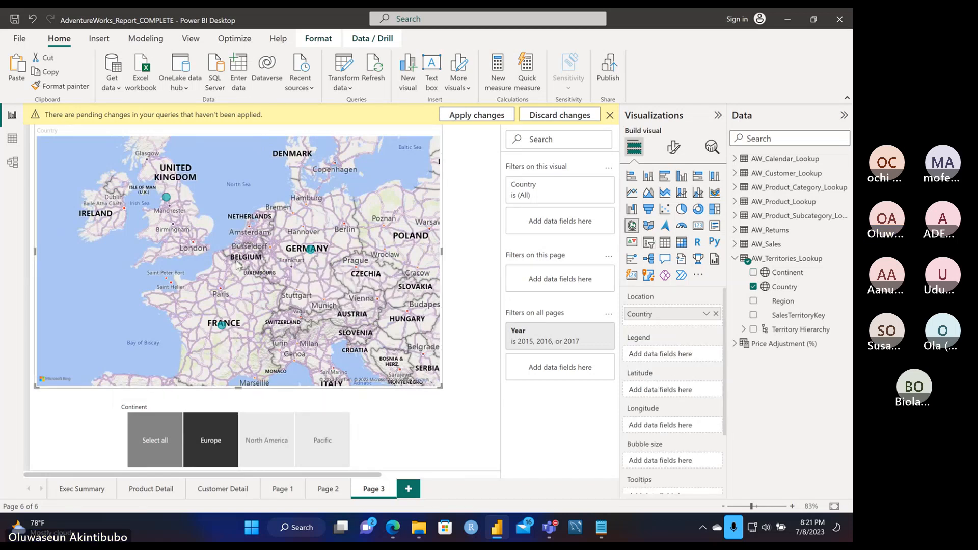
{"action": "left_click_drag", "start_coordinate": [237, 265], "coordinate": [283, 268]}
{"action": "scroll", "coordinate": [283, 268], "scroll_direction": "down", "scroll_amount": 3}
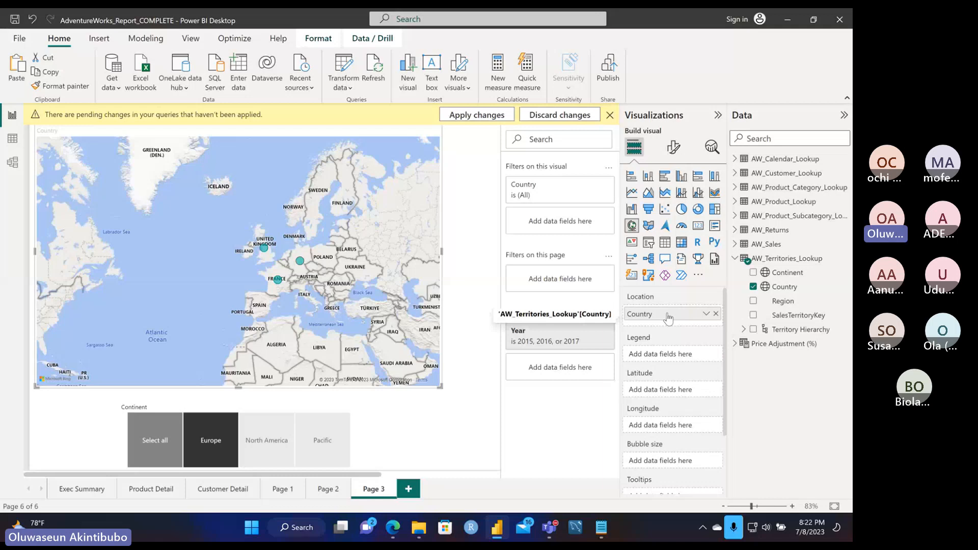
- Size the map's bubbles by Total Revenue from AW_Sales, keeping Country as the location
{"action": "left_click_drag", "start_coordinate": [668, 317], "coordinate": [671, 459]}
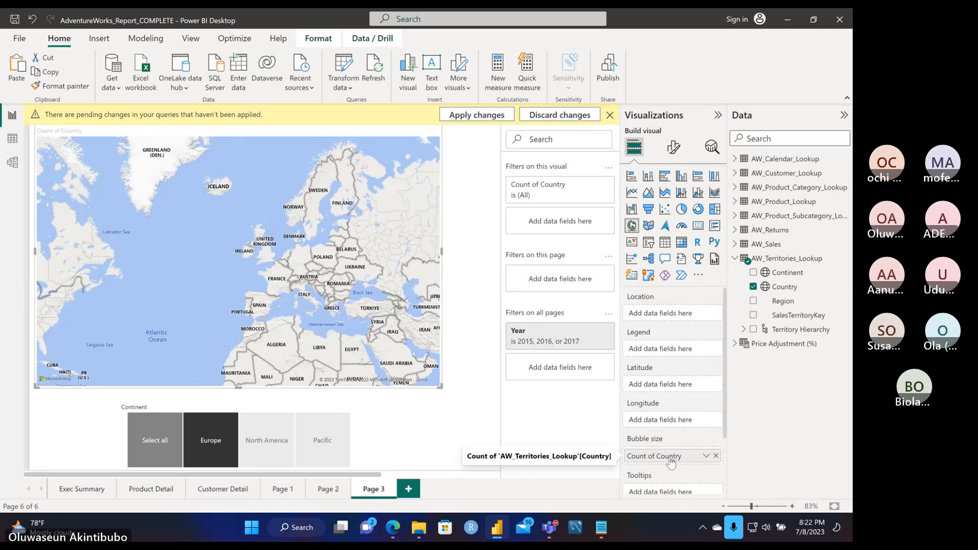
{"action": "left_click_drag", "start_coordinate": [671, 461], "coordinate": [671, 317]}
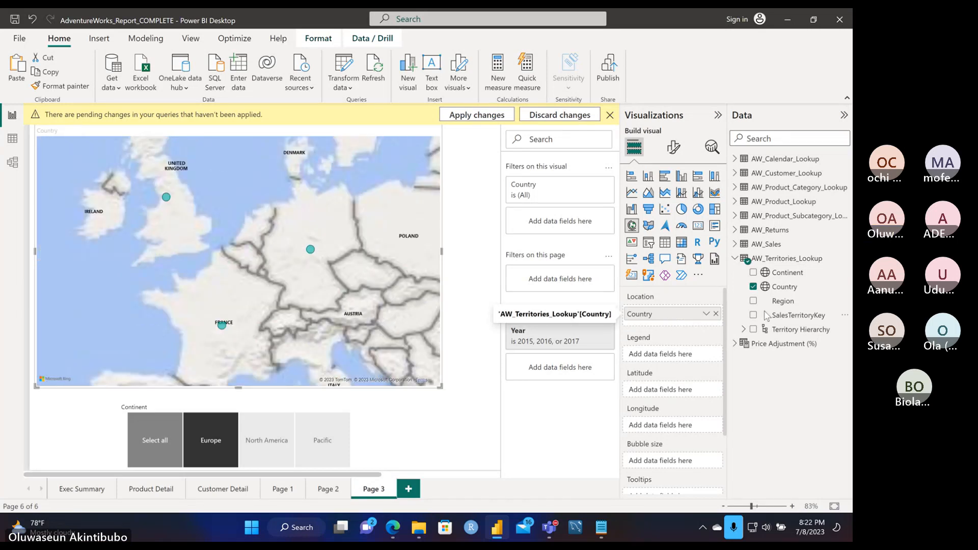
{"action": "left_click", "coordinate": [736, 245]}
{"action": "scroll", "coordinate": [768, 409], "scroll_direction": "down", "scroll_amount": 2}
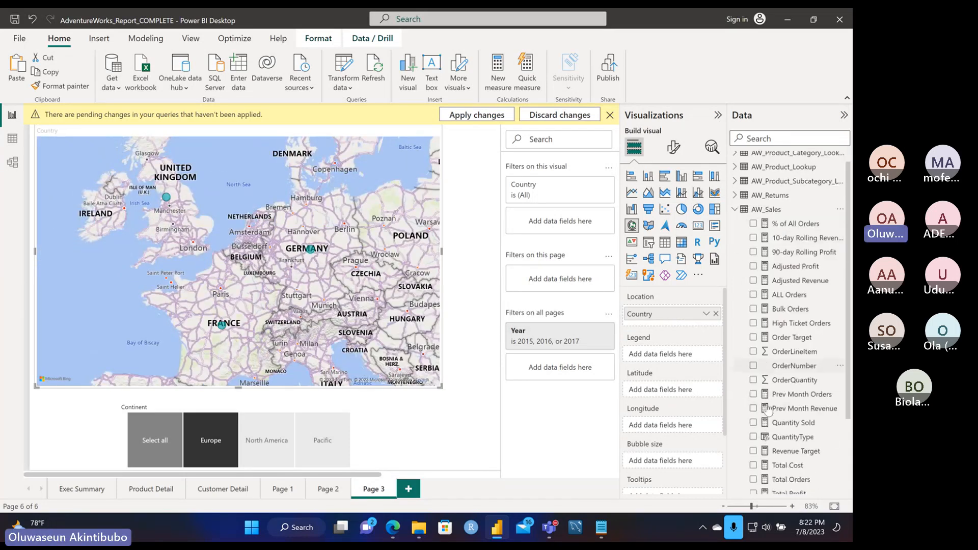
{"action": "scroll", "coordinate": [769, 409], "scroll_direction": "down", "scroll_amount": 1}
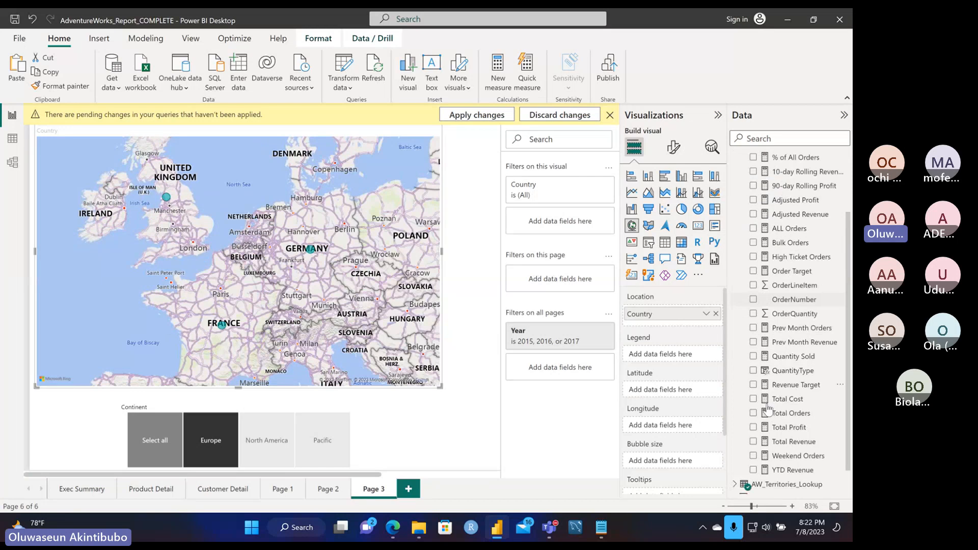
{"action": "scroll", "coordinate": [768, 409], "scroll_direction": "down", "scroll_amount": 1}
{"action": "left_click_drag", "start_coordinate": [780, 431], "coordinate": [672, 462]}
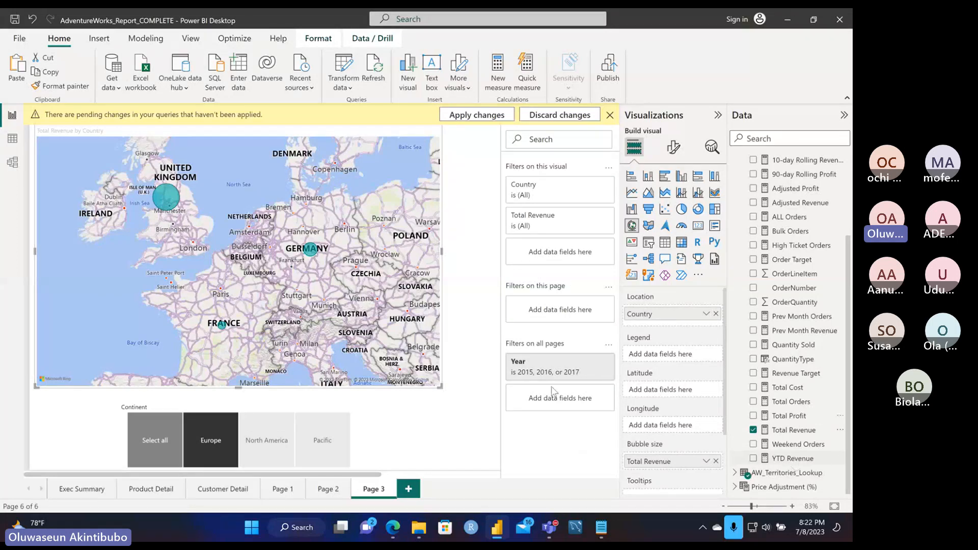
{"action": "scroll", "coordinate": [662, 426], "scroll_direction": "down", "scroll_amount": 3}
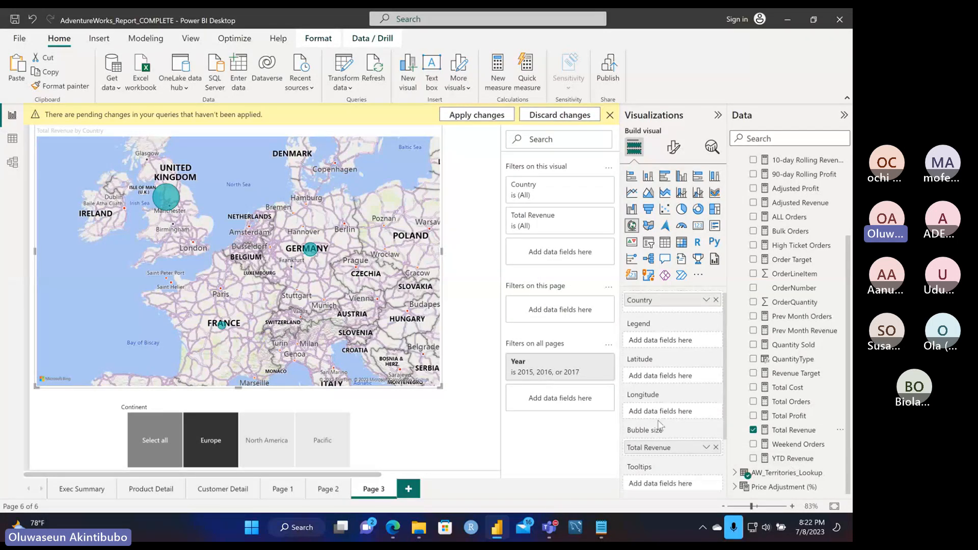
{"action": "left_click", "coordinate": [707, 414]}
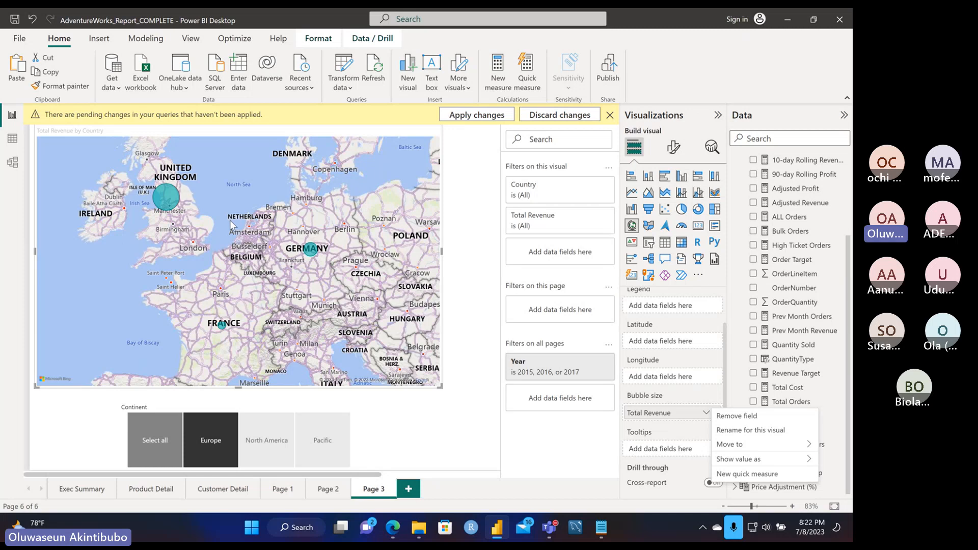
- Highlight the United Kingdom bubble, filter to North America and Pacific in turn, and read the Total Revenue of their country bubbles
{"action": "left_click", "coordinate": [166, 198]}
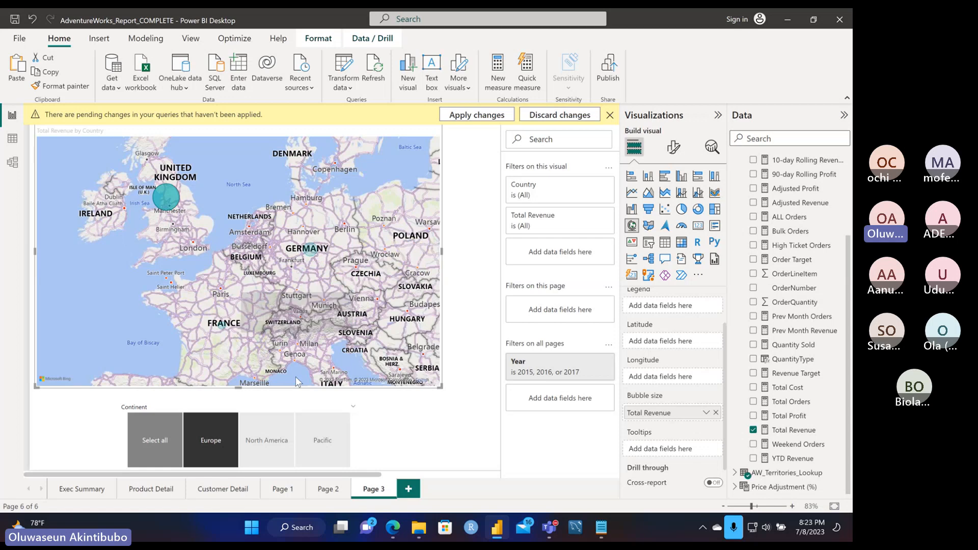
{"action": "left_click", "coordinate": [257, 440]}
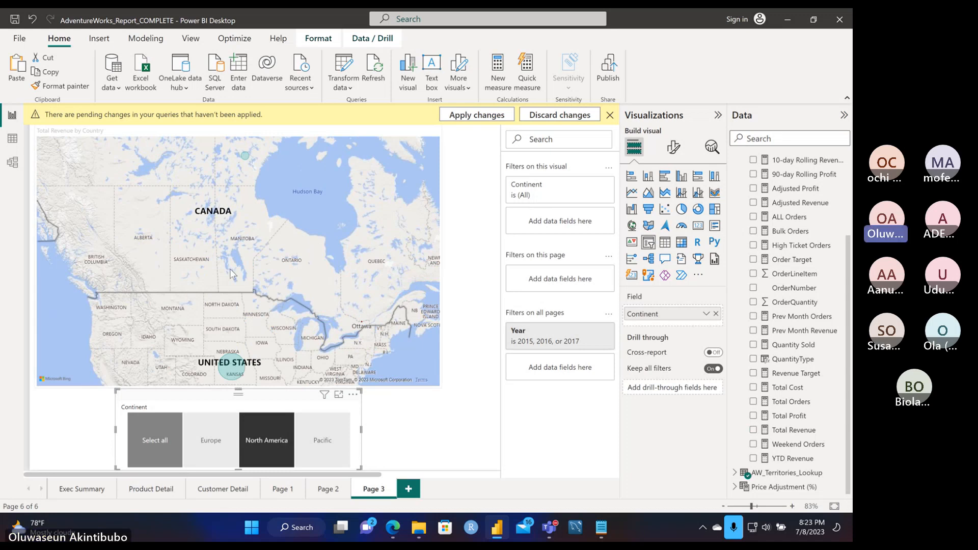
{"action": "mouse_move", "coordinate": [245, 157]}
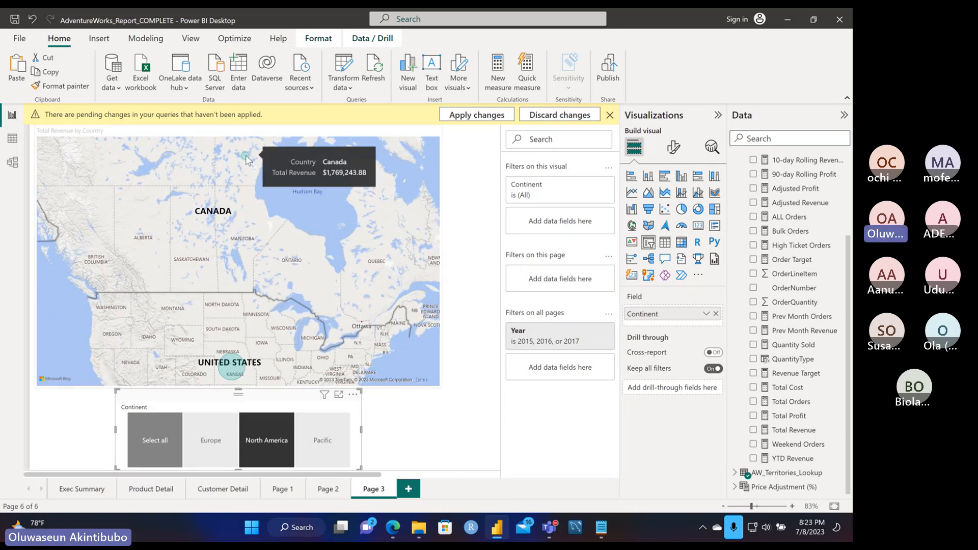
{"action": "mouse_move", "coordinate": [236, 376]}
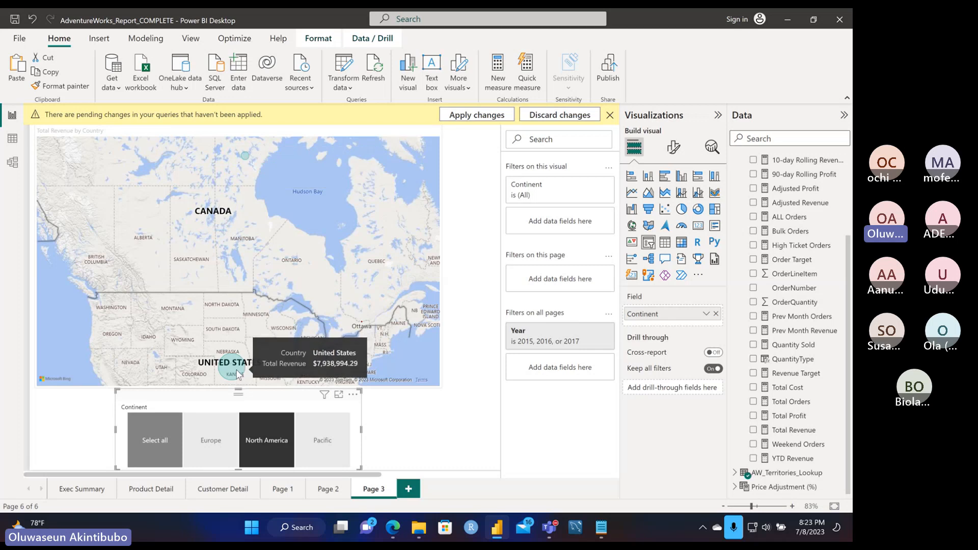
{"action": "left_click", "coordinate": [326, 441]}
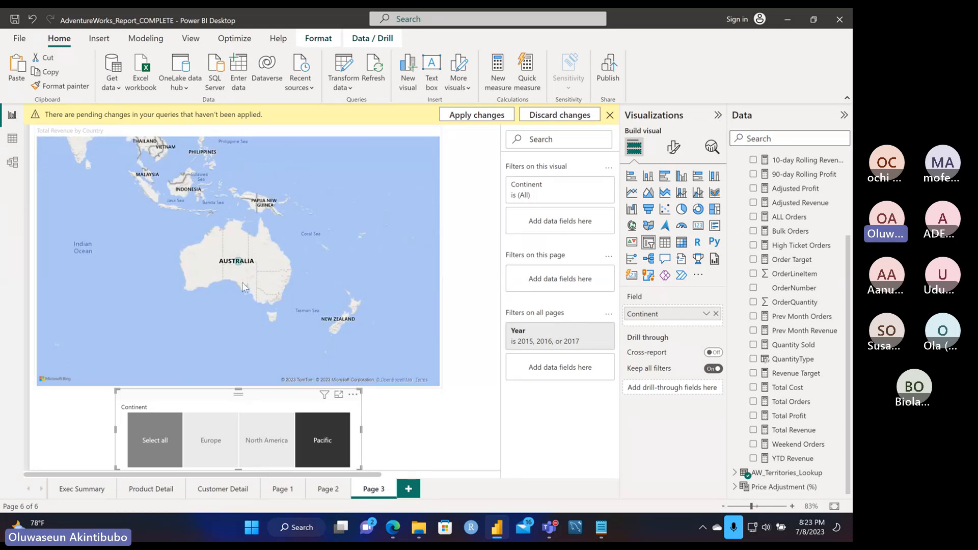
{"action": "mouse_move", "coordinate": [242, 265]}
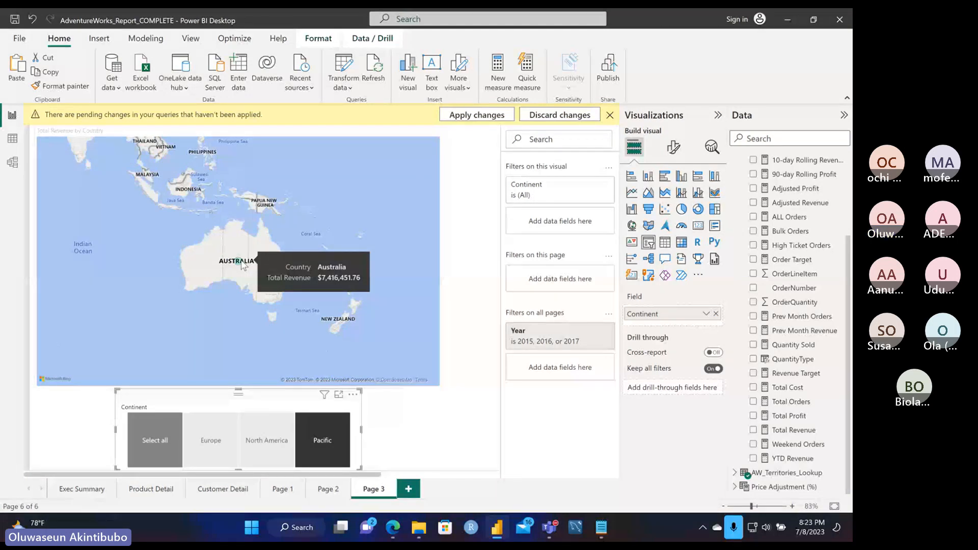
- Show all continents on the map and add Total Orders to its bubble tooltips
{"action": "left_click", "coordinate": [147, 447]}
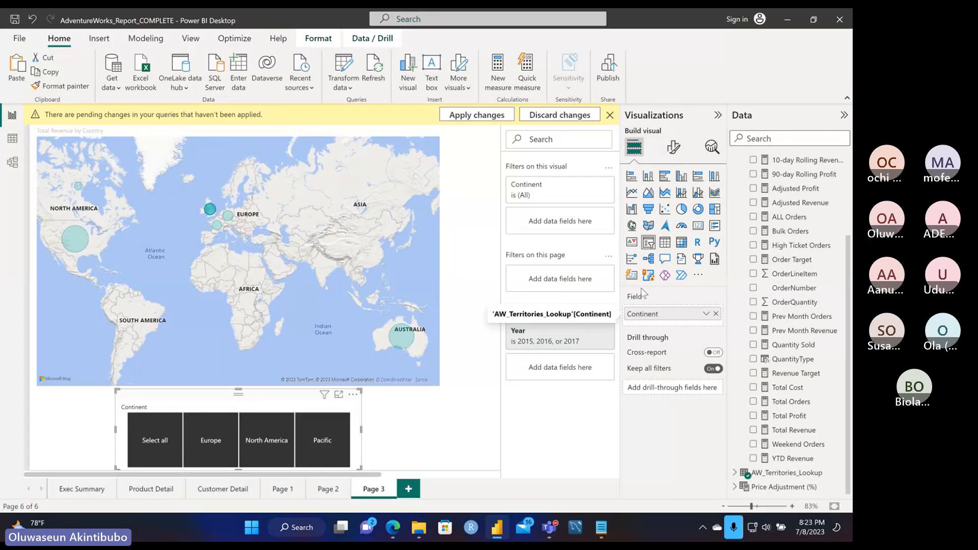
{"action": "left_click", "coordinate": [357, 255]}
{"action": "scroll", "coordinate": [676, 434], "scroll_direction": "down", "scroll_amount": 3}
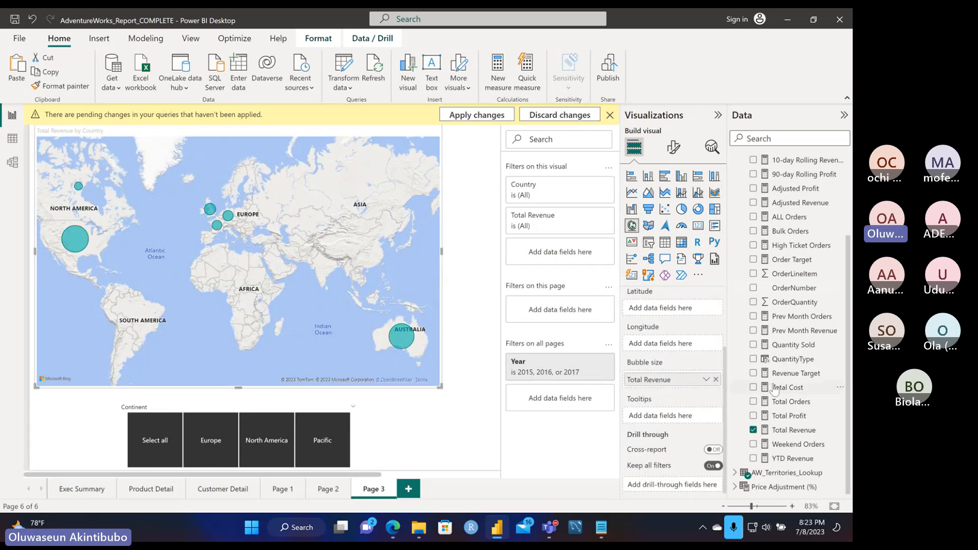
{"action": "left_click_drag", "start_coordinate": [779, 402], "coordinate": [714, 416]}
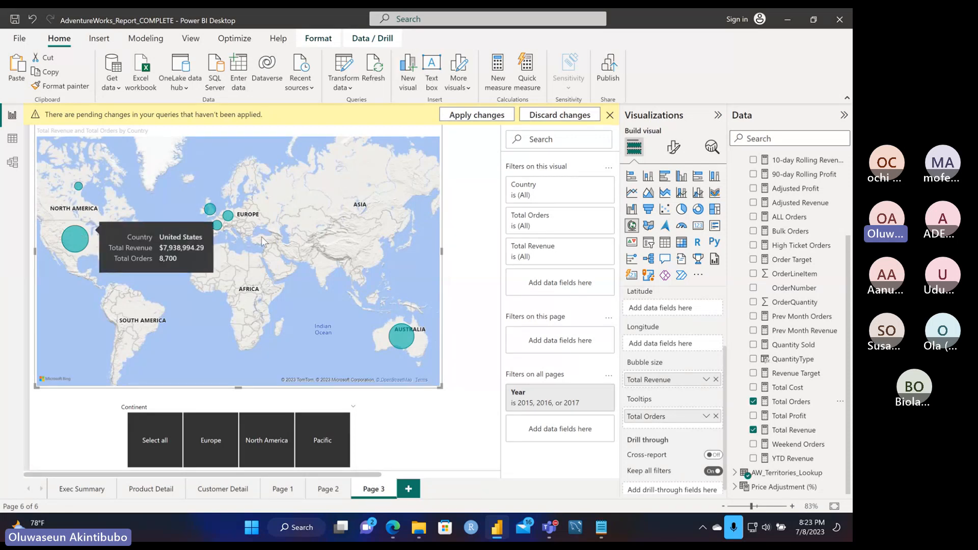
- Add Total Returns from AW_Returns to the map's tooltips and check it on the United States bubble
{"action": "scroll", "coordinate": [805, 258], "scroll_direction": "up", "scroll_amount": 4}
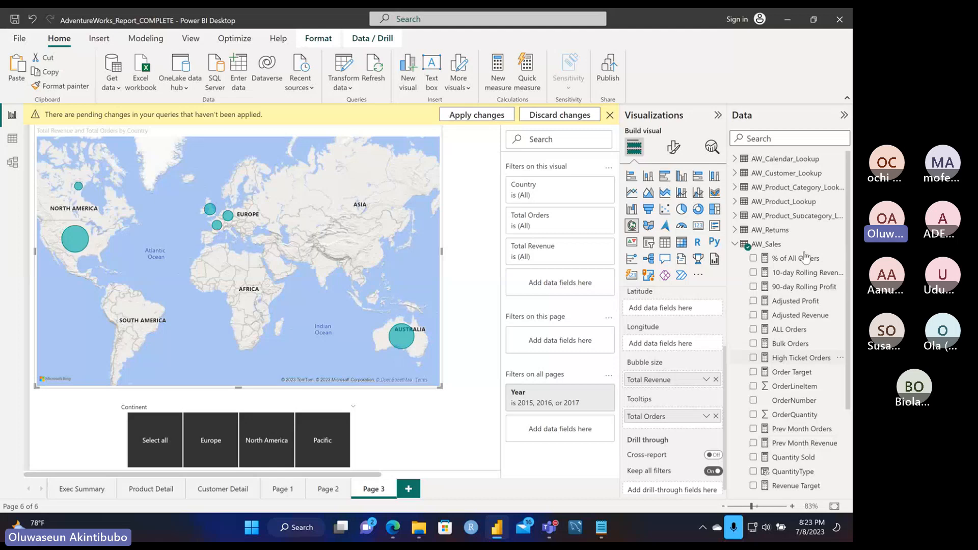
{"action": "left_click", "coordinate": [735, 244]}
{"action": "left_click", "coordinate": [735, 231]}
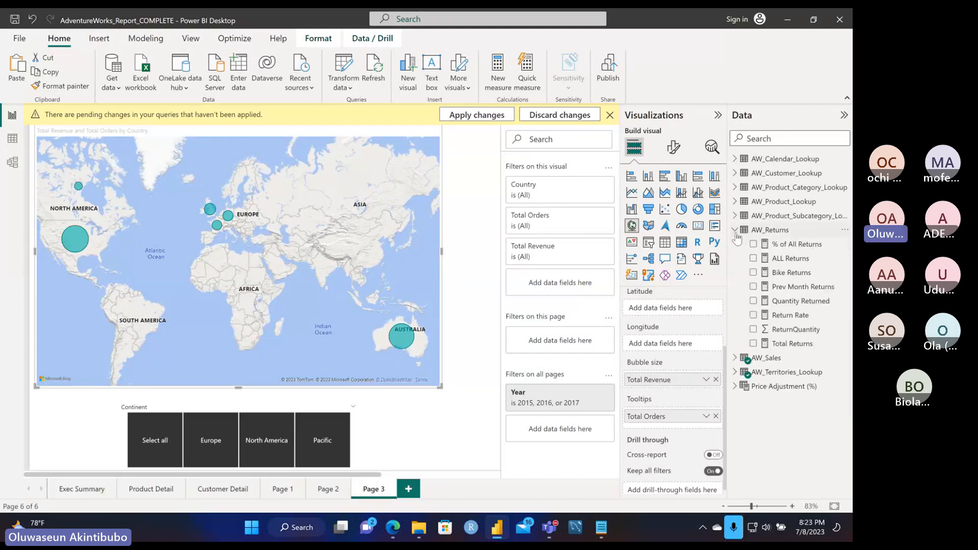
{"action": "left_click_drag", "start_coordinate": [788, 343], "coordinate": [675, 430]}
{"action": "mouse_move", "coordinate": [87, 240]}
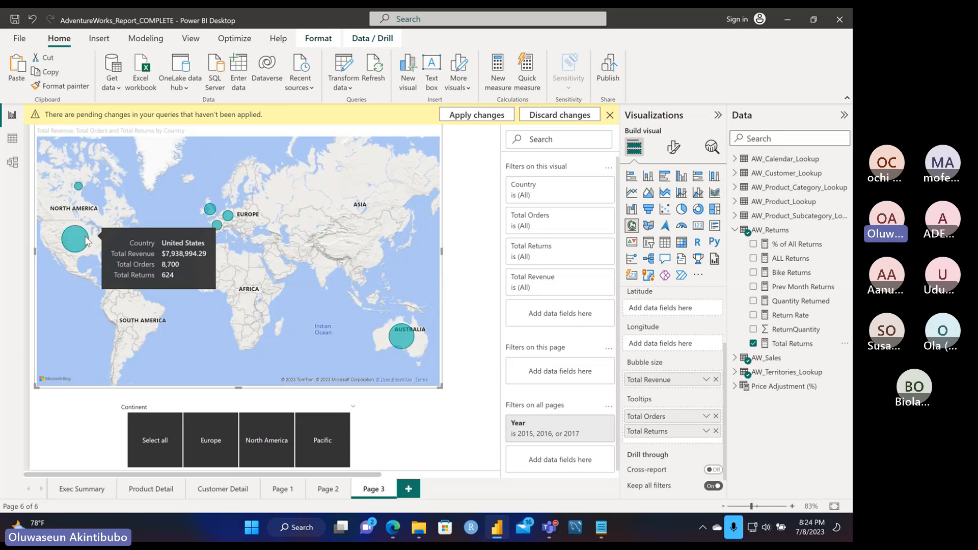
- Convert the bubble map to a Filled map and review its field assignments and country tooltips
{"action": "left_click", "coordinate": [650, 228]}
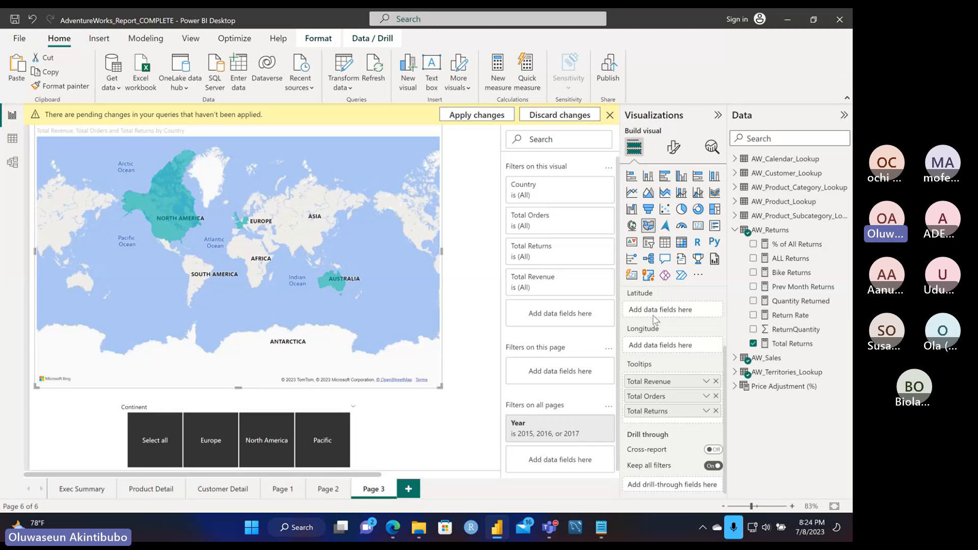
{"action": "scroll", "coordinate": [666, 386], "scroll_direction": "up", "scroll_amount": 2}
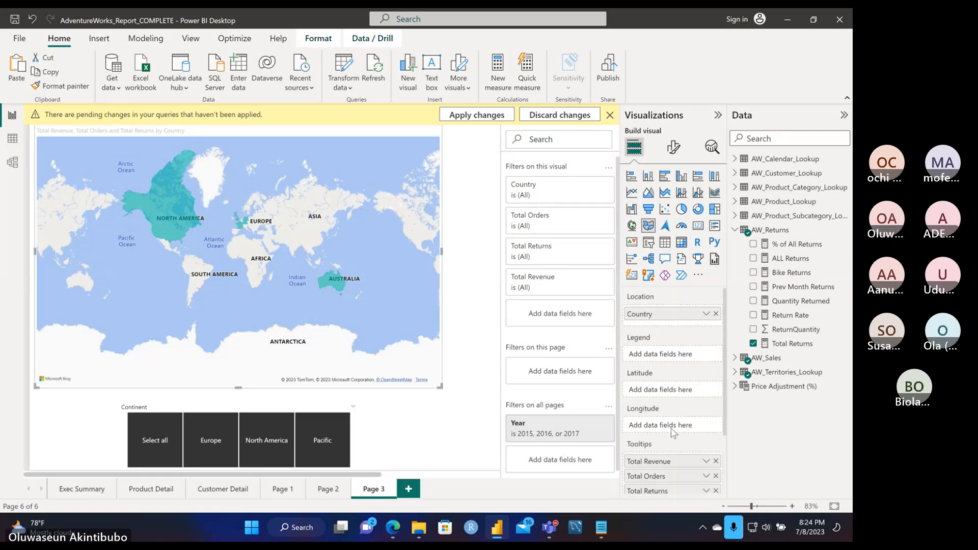
{"action": "scroll", "coordinate": [672, 432], "scroll_direction": "down", "scroll_amount": 3}
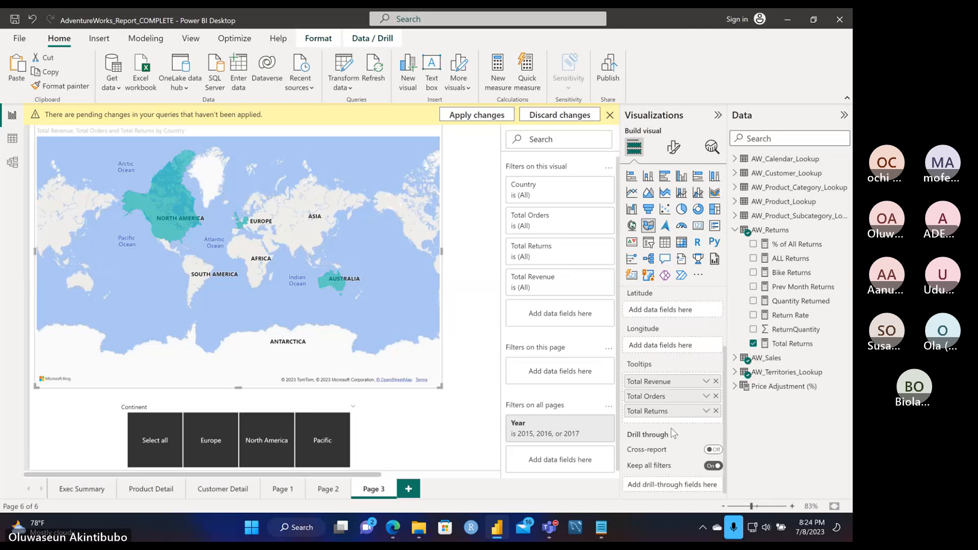
{"action": "scroll", "coordinate": [665, 332], "scroll_direction": "up", "scroll_amount": 2}
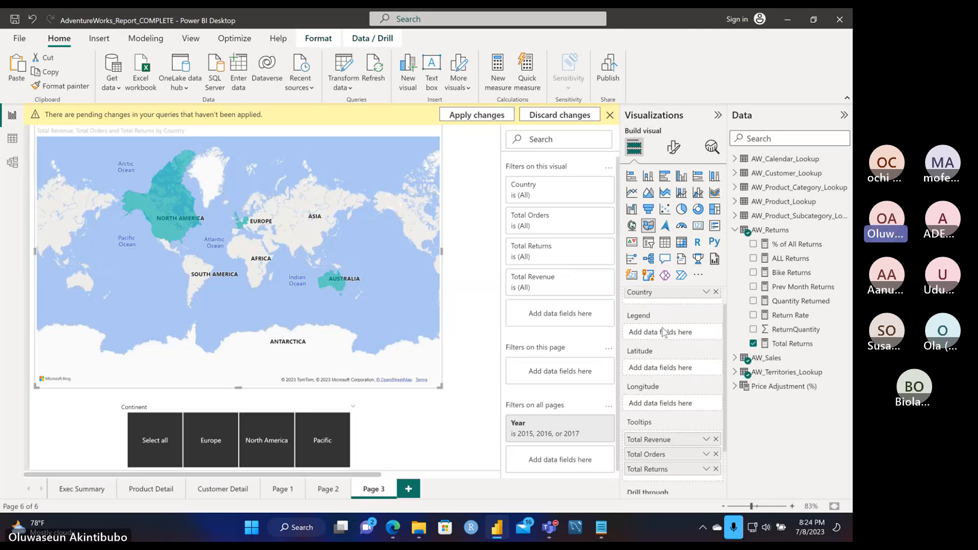
{"action": "scroll", "coordinate": [659, 337], "scroll_direction": "up", "scroll_amount": 1}
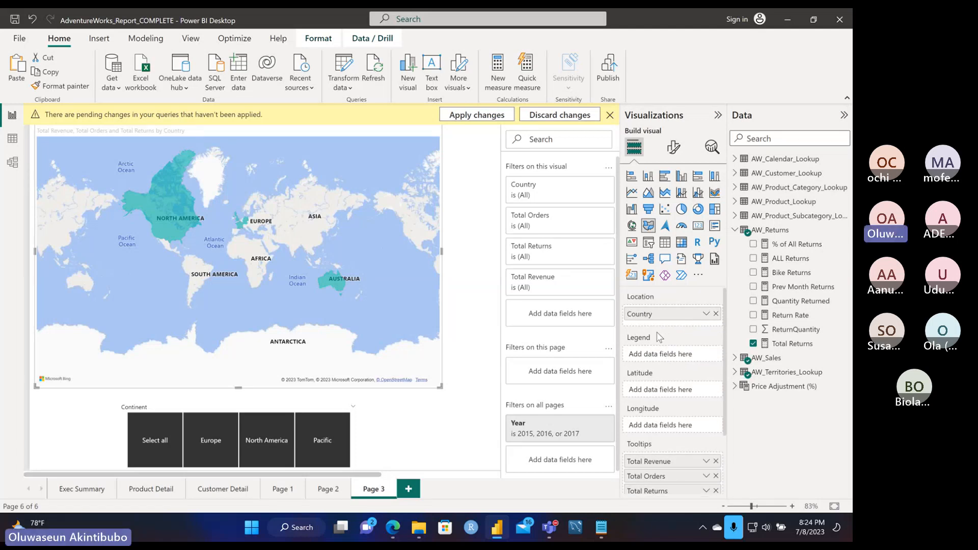
{"action": "mouse_move", "coordinate": [188, 216]}
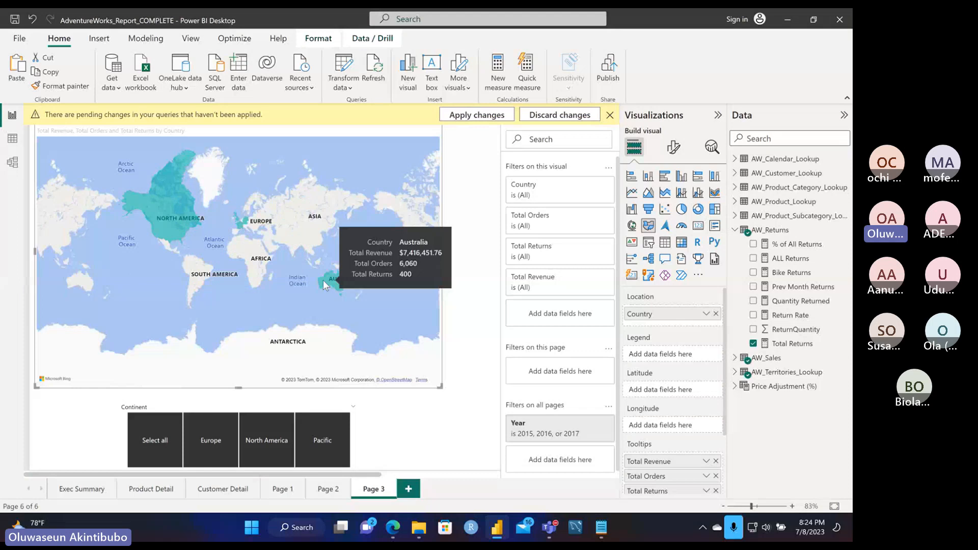
{"action": "mouse_move", "coordinate": [188, 219]}
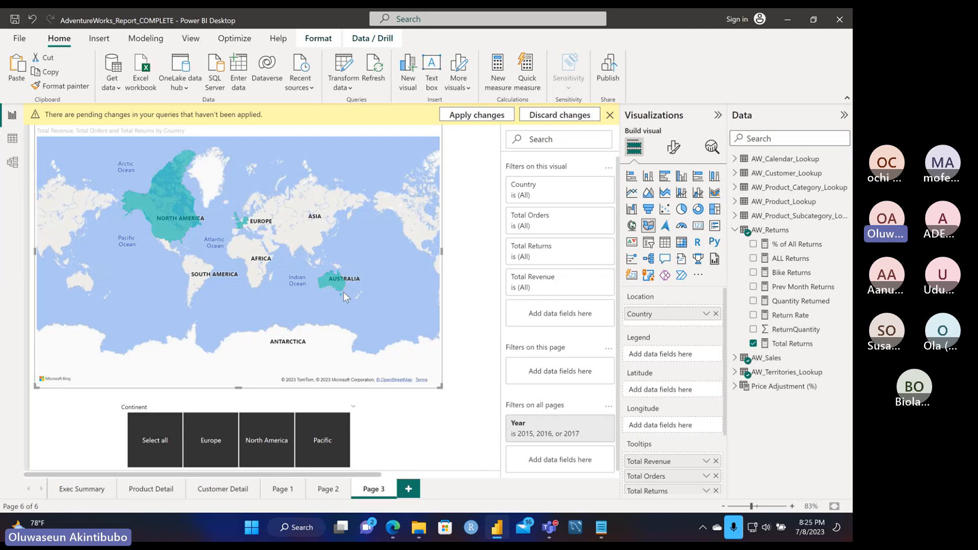
- Compare both map types by switching the visual to the bubble map and back to the Filled map, and deselect it
{"action": "left_click", "coordinate": [631, 226]}
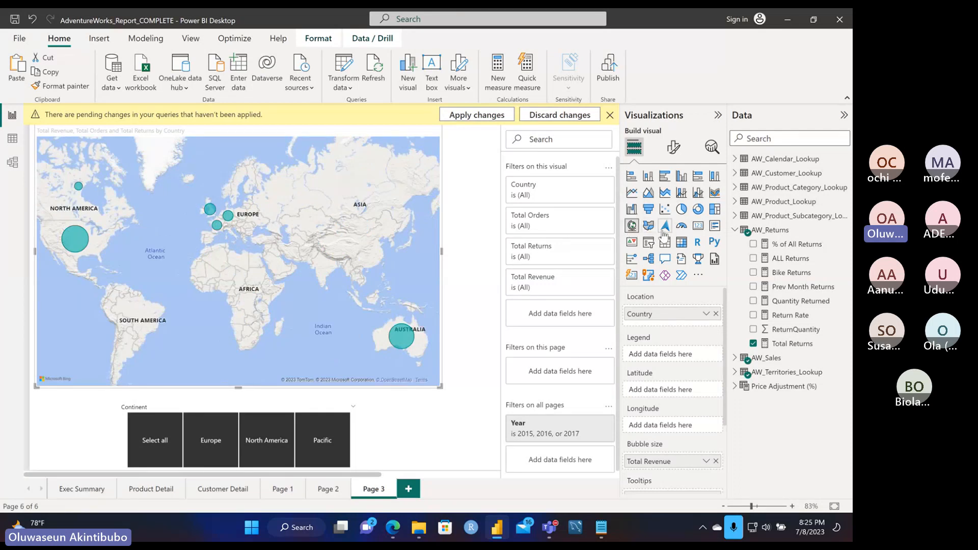
{"action": "left_click", "coordinate": [648, 226]}
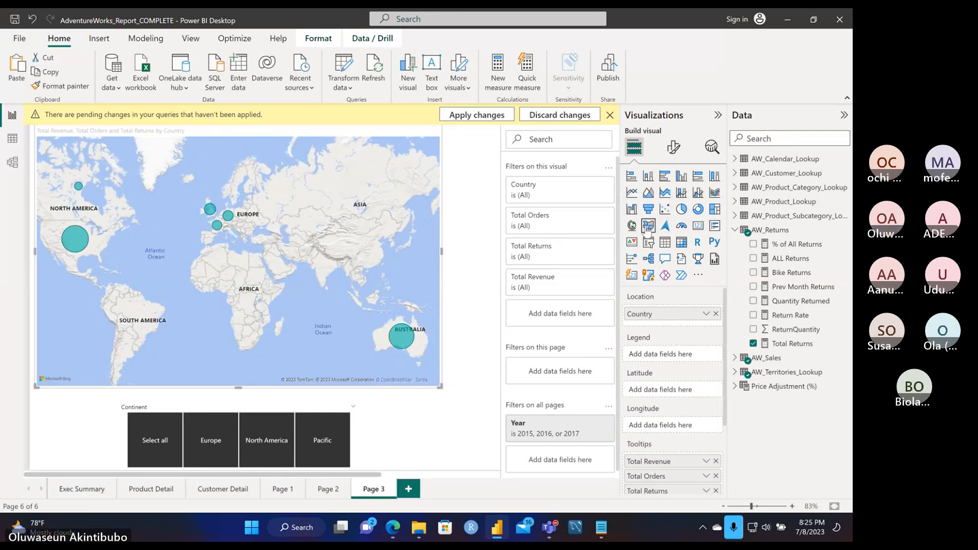
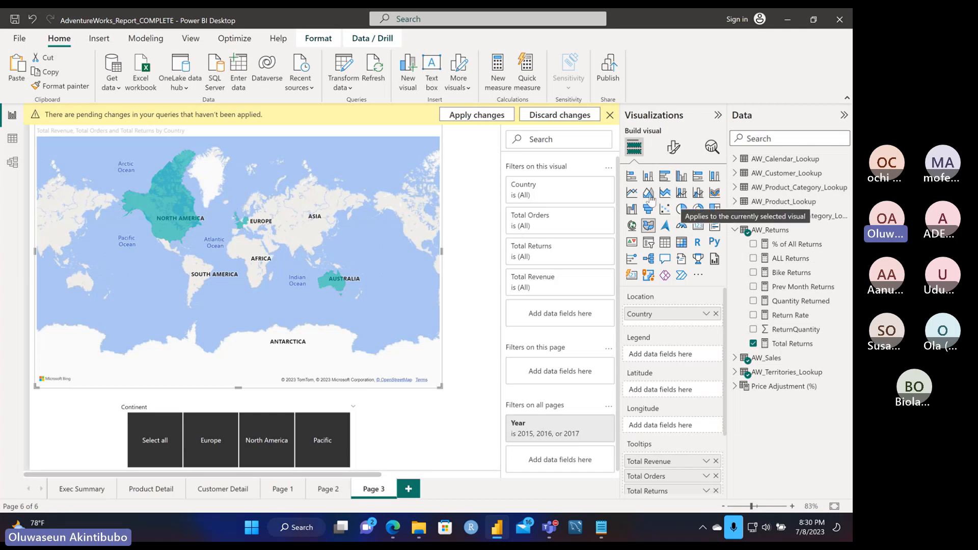
{"action": "left_click", "coordinate": [477, 249]}
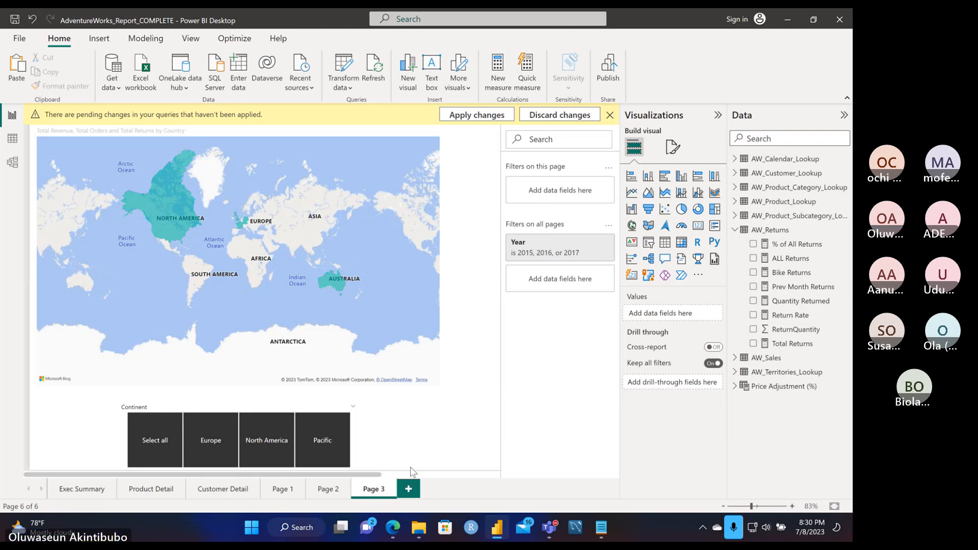
- Add a new report page and place a widened line chart near the middle of its canvas
{"action": "left_click", "coordinate": [409, 488]}
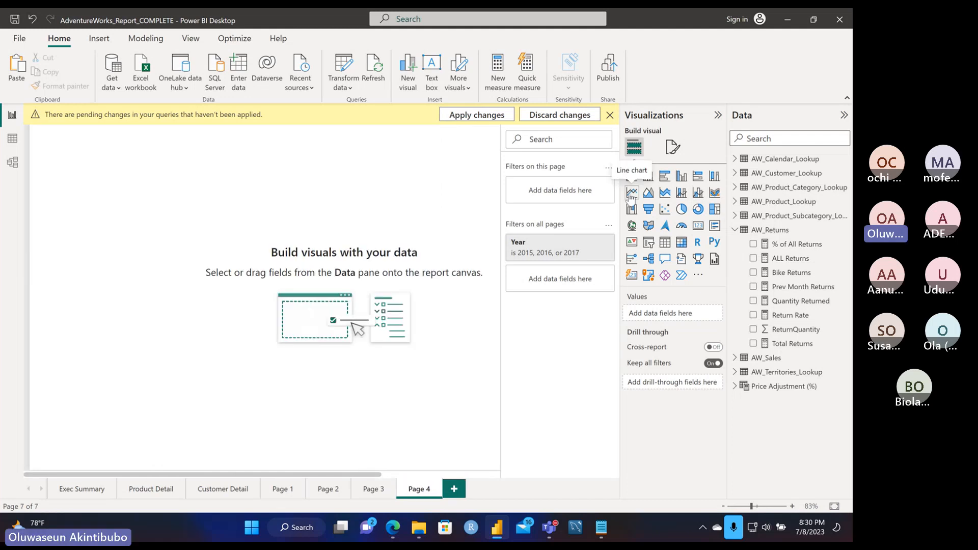
{"action": "left_click", "coordinate": [631, 193]}
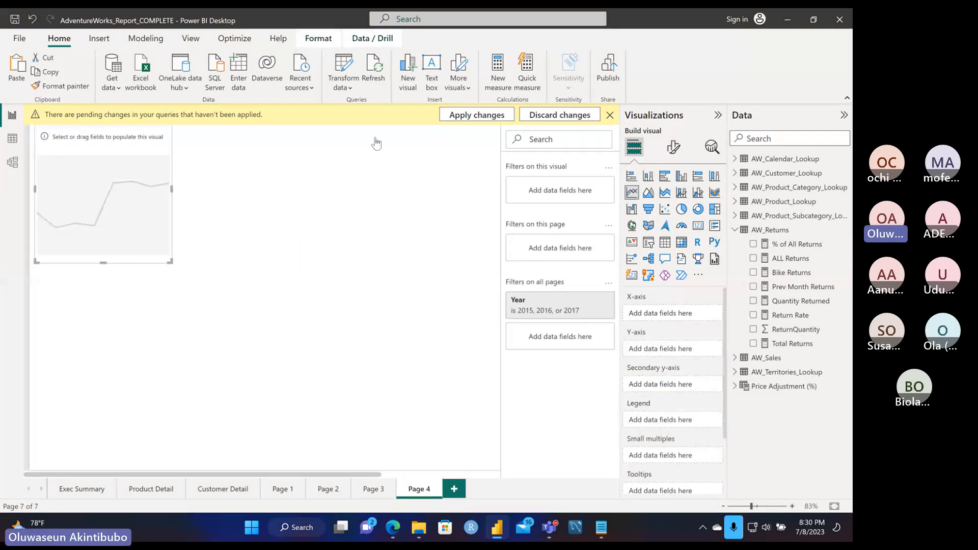
{"action": "left_click_drag", "start_coordinate": [172, 190], "coordinate": [373, 211]}
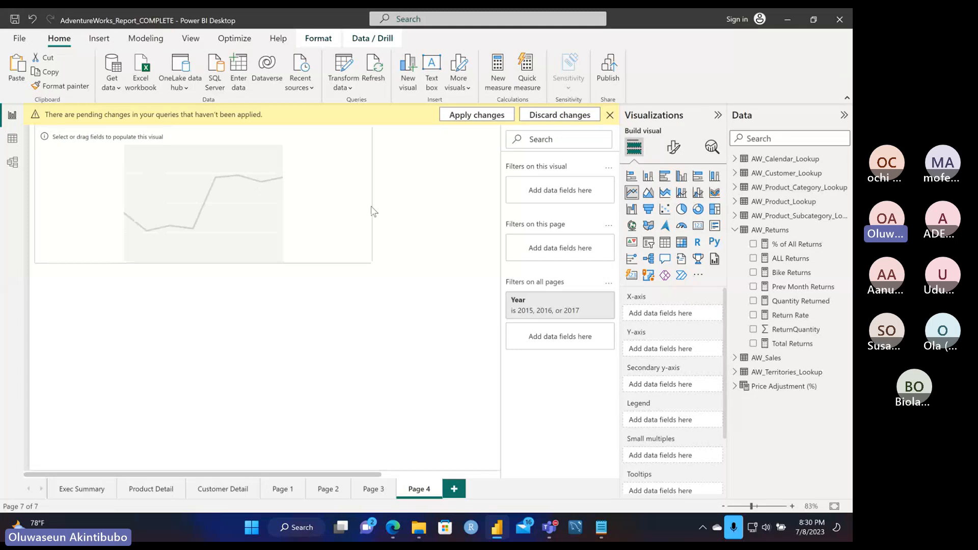
{"action": "scroll", "coordinate": [373, 211], "scroll_direction": "right", "scroll_amount": 5}
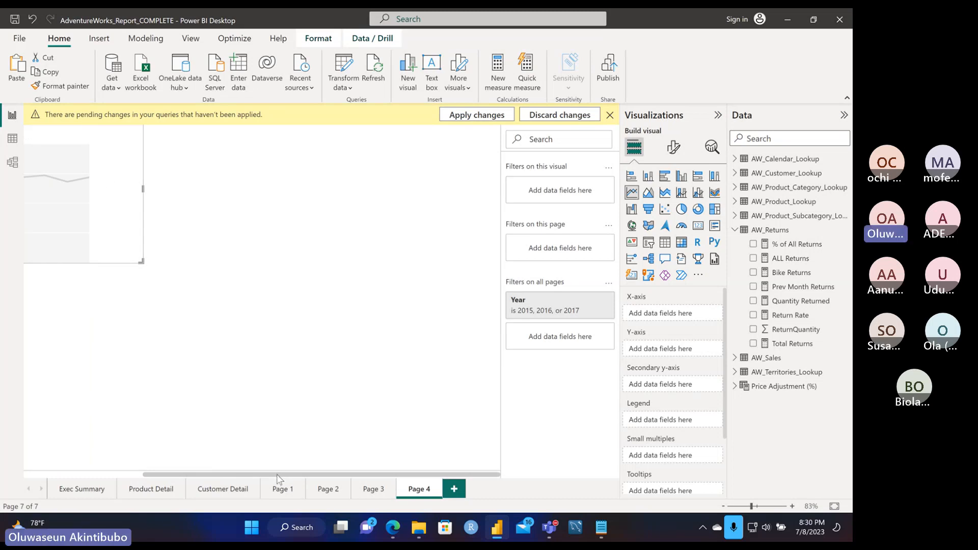
{"action": "left_click_drag", "start_coordinate": [278, 475], "coordinate": [175, 455]}
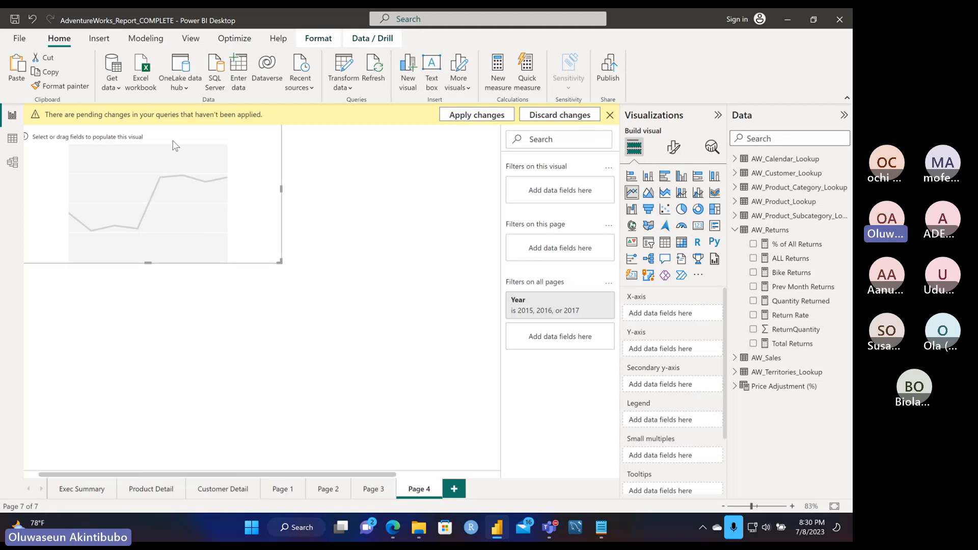
{"action": "left_click_drag", "start_coordinate": [175, 146], "coordinate": [269, 192]}
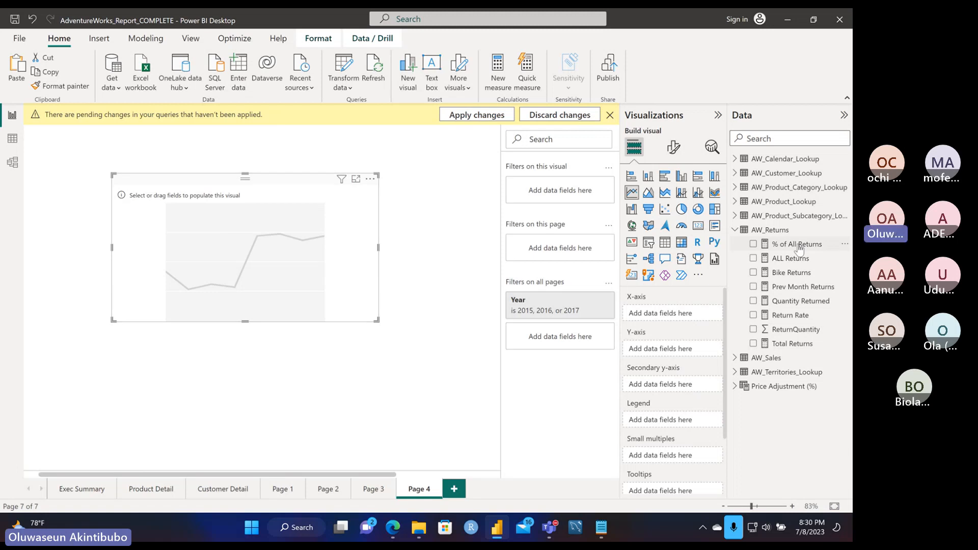
- Look through the AW_Sales, AW_Returns and AW_Product_Lookup fields for a profit measure to plot
{"action": "left_click", "coordinate": [735, 360]}
{"action": "scroll", "coordinate": [754, 387], "scroll_direction": "down", "scroll_amount": 5}
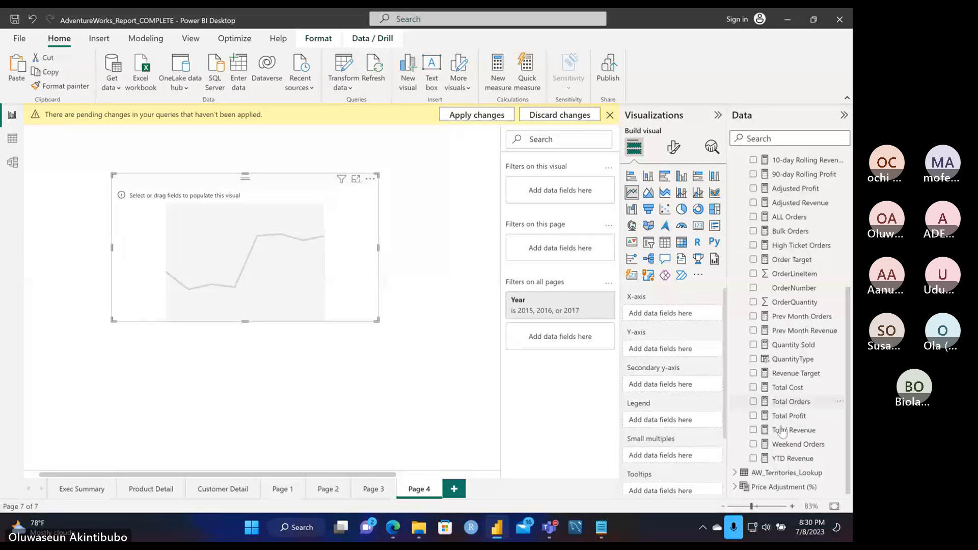
{"action": "scroll", "coordinate": [785, 434], "scroll_direction": "up", "scroll_amount": 1}
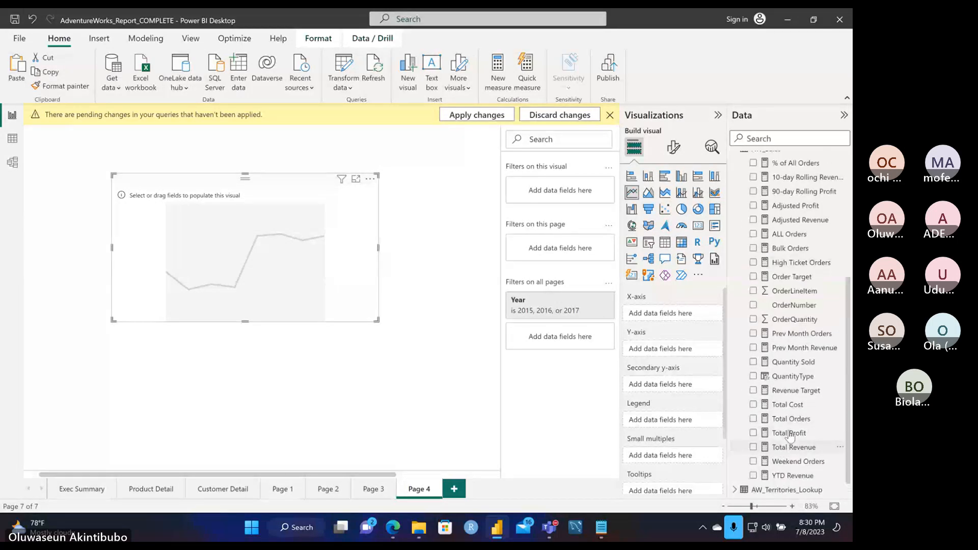
{"action": "scroll", "coordinate": [790, 436], "scroll_direction": "up", "scroll_amount": 5}
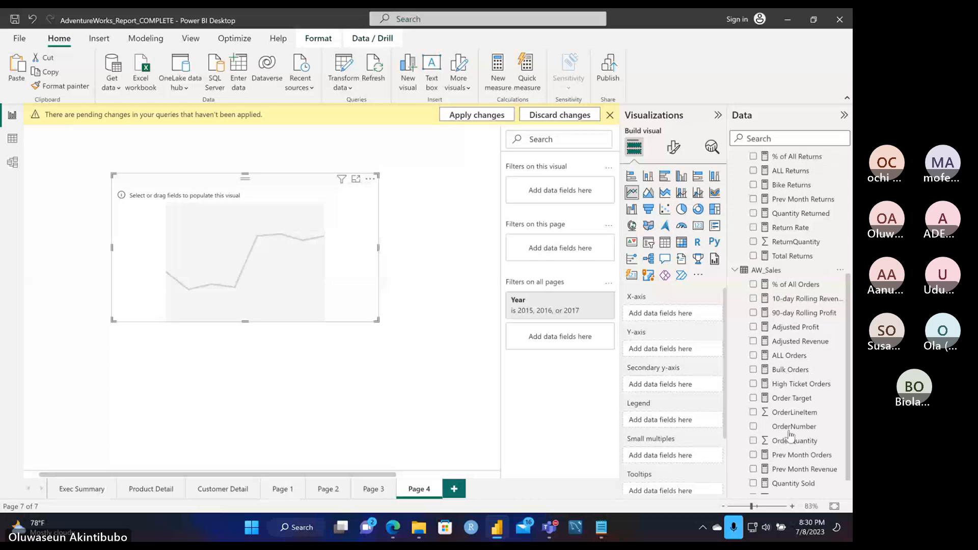
{"action": "scroll", "coordinate": [791, 436], "scroll_direction": "up", "scroll_amount": 1}
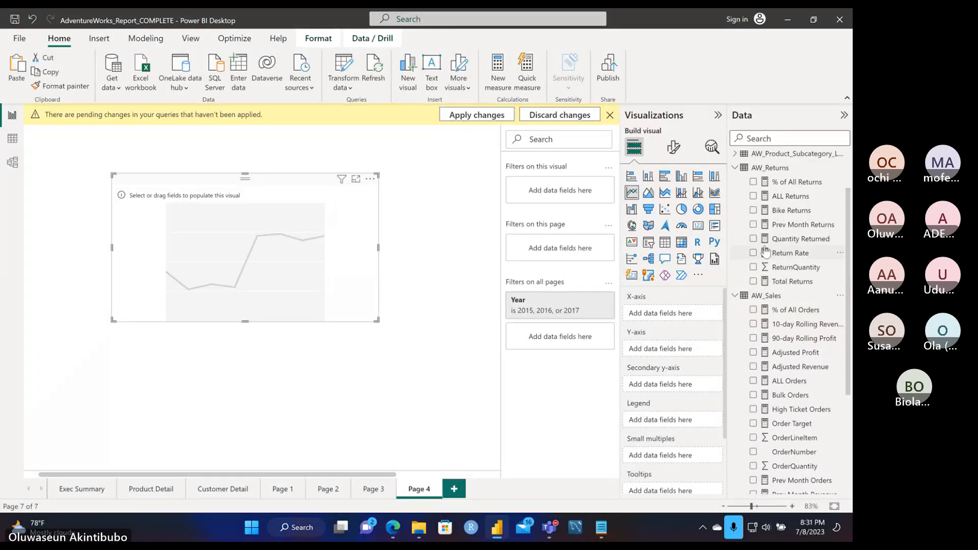
{"action": "scroll", "coordinate": [765, 252], "scroll_direction": "up", "scroll_amount": 12}
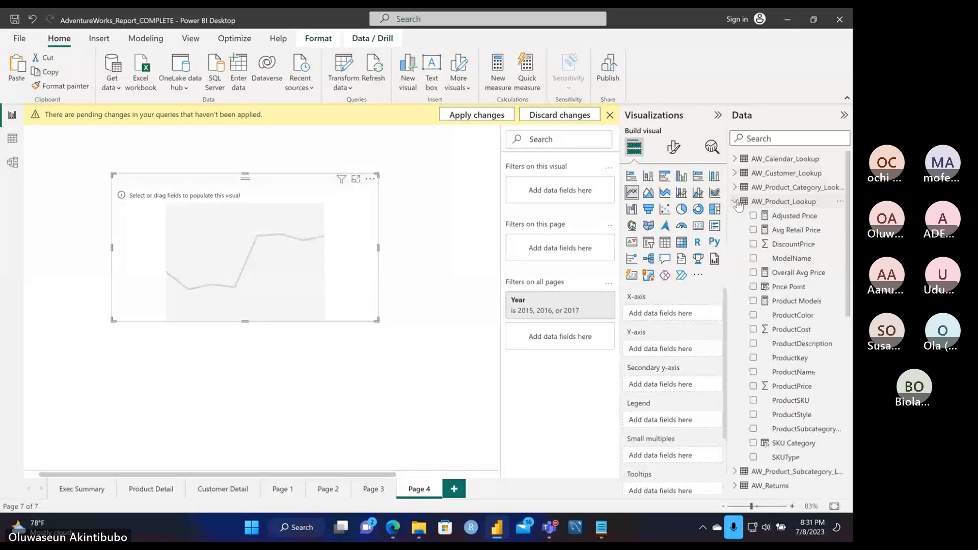
{"action": "scroll", "coordinate": [782, 262], "scroll_direction": "down", "scroll_amount": 3}
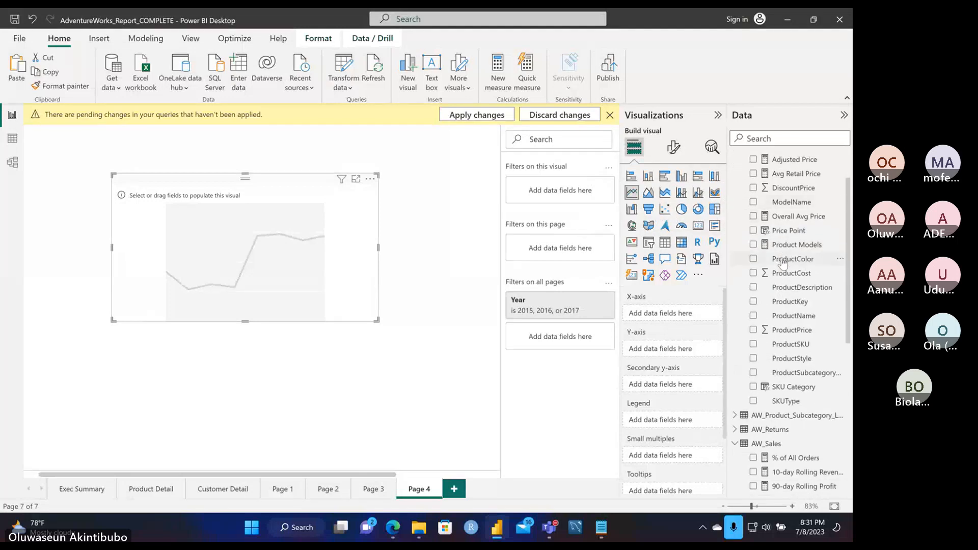
{"action": "scroll", "coordinate": [783, 263], "scroll_direction": "down", "scroll_amount": 1}
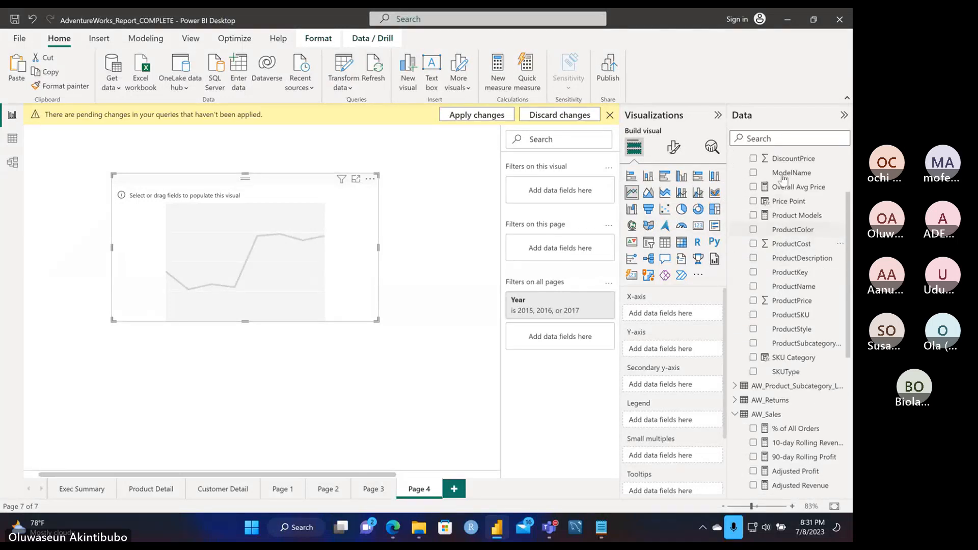
- Search the data fields for "profit", assign Total Profit to the line chart's Y-axis, and clear the search
{"action": "left_click", "coordinate": [787, 138]}
{"action": "type", "text": "p"}
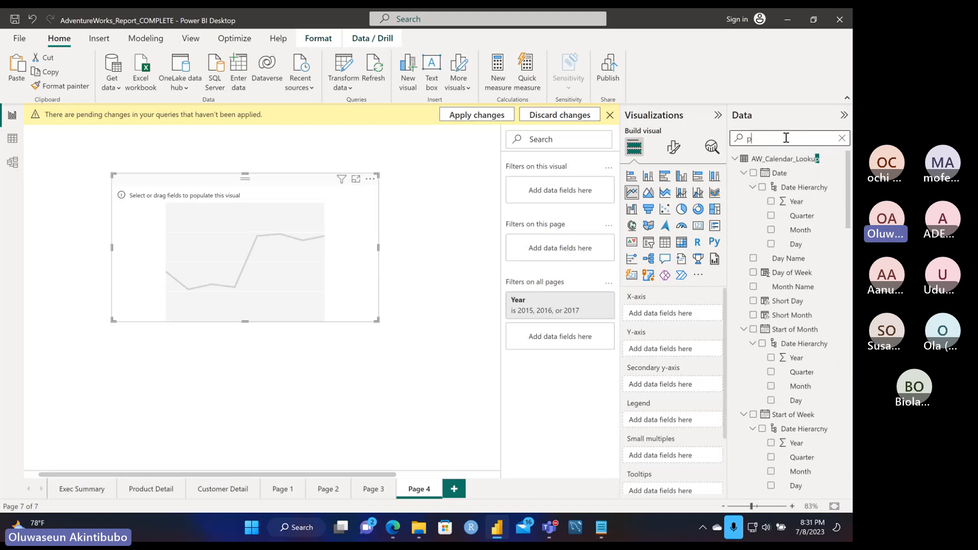
{"action": "type", "text": "rofit"}
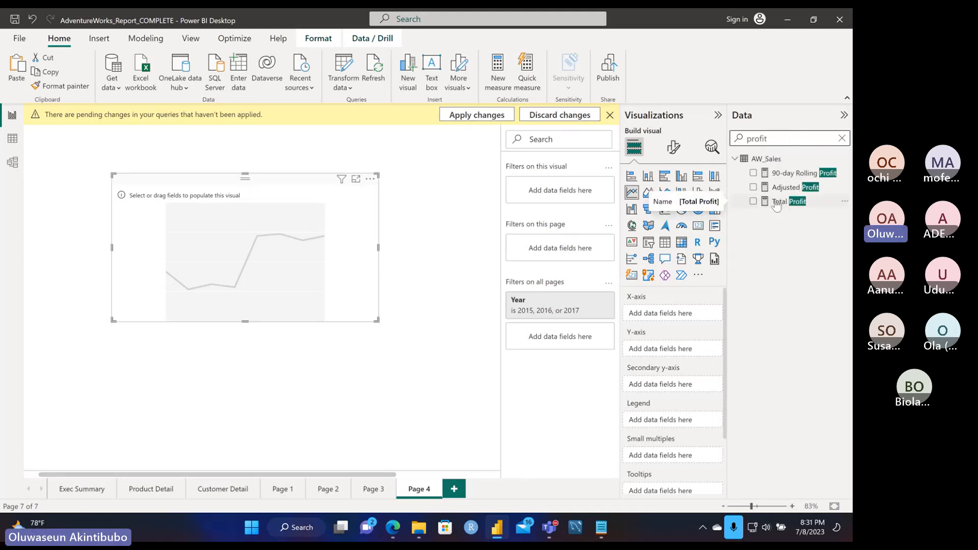
{"action": "left_click_drag", "start_coordinate": [776, 206], "coordinate": [677, 442]}
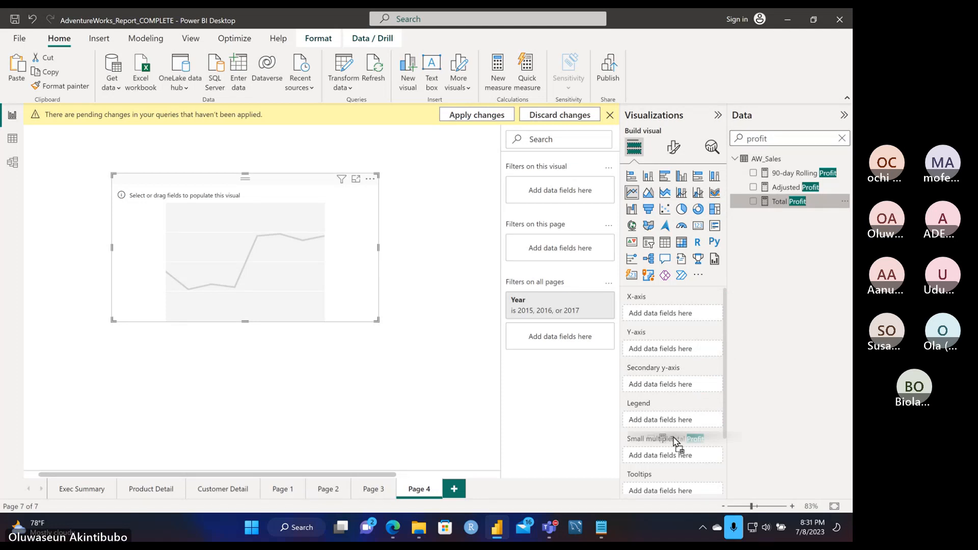
{"action": "left_click_drag", "start_coordinate": [676, 442], "coordinate": [669, 359]}
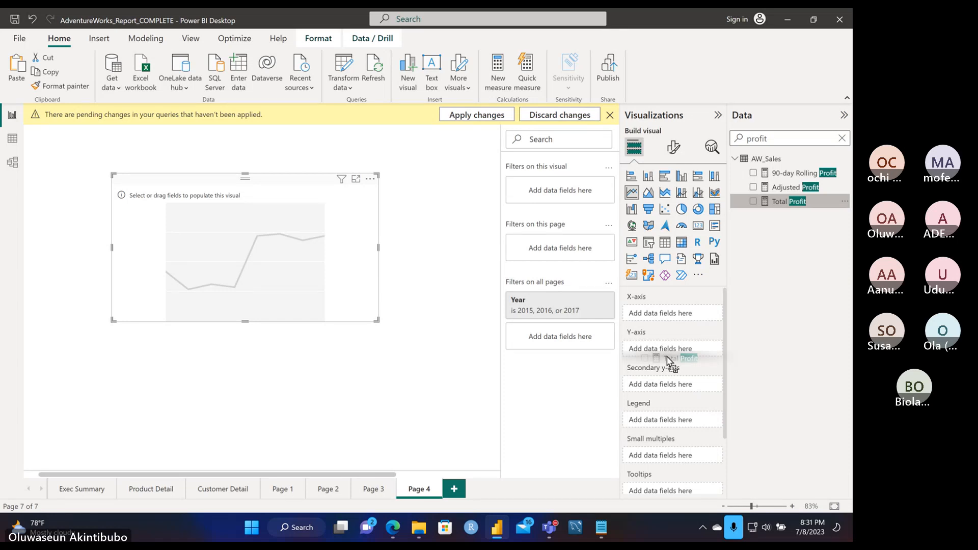
{"action": "left_click_drag", "start_coordinate": [669, 359], "coordinate": [661, 344]}
{"action": "left_click_drag", "start_coordinate": [667, 328], "coordinate": [658, 355]}
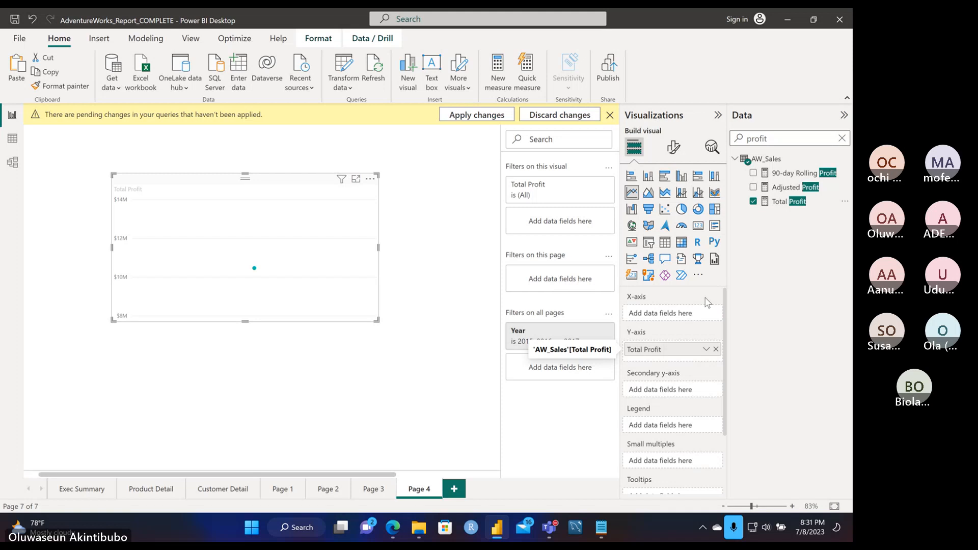
{"action": "left_click", "coordinate": [843, 139]}
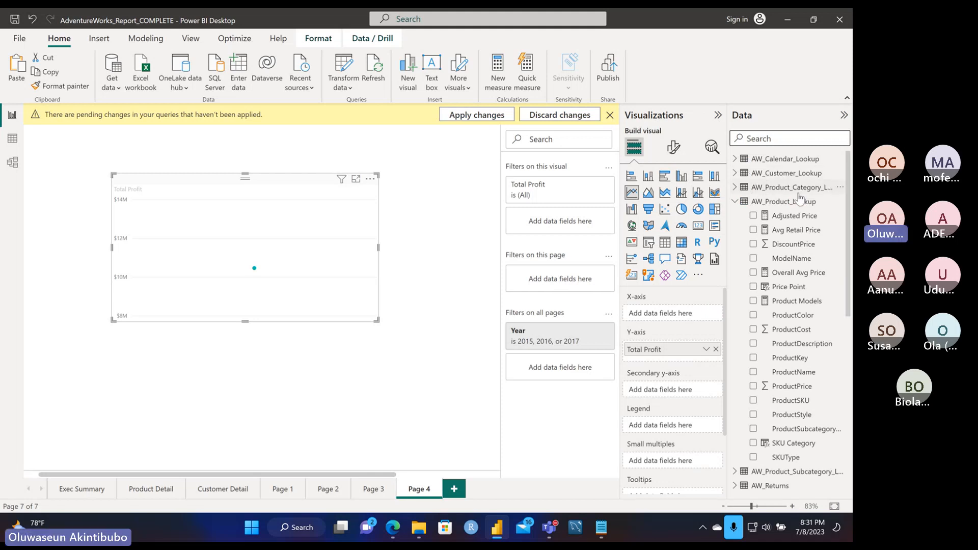
- Plot the line chart by Start of Week as a plain date instead of a date hierarchy, and widen it on both sides
{"action": "left_click", "coordinate": [736, 159]}
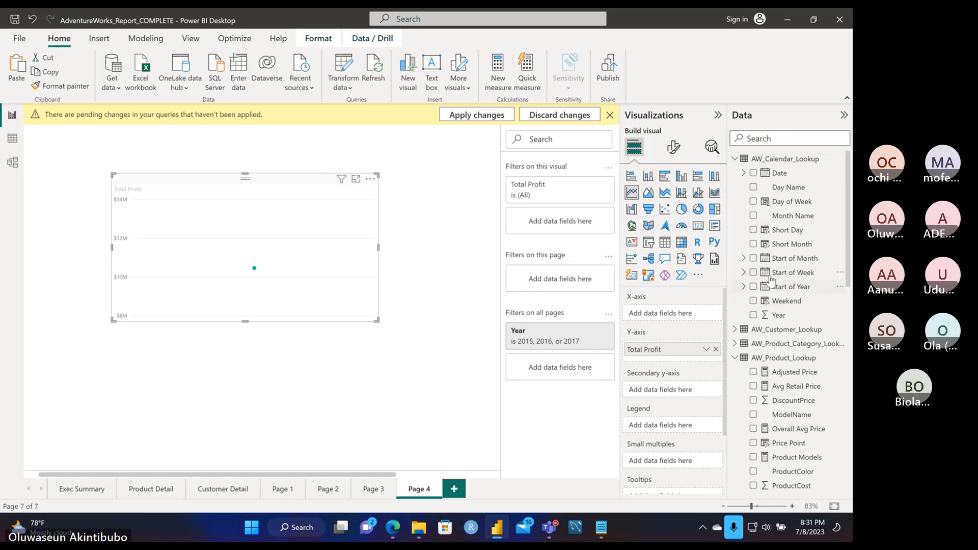
{"action": "left_click_drag", "start_coordinate": [774, 276], "coordinate": [679, 320]}
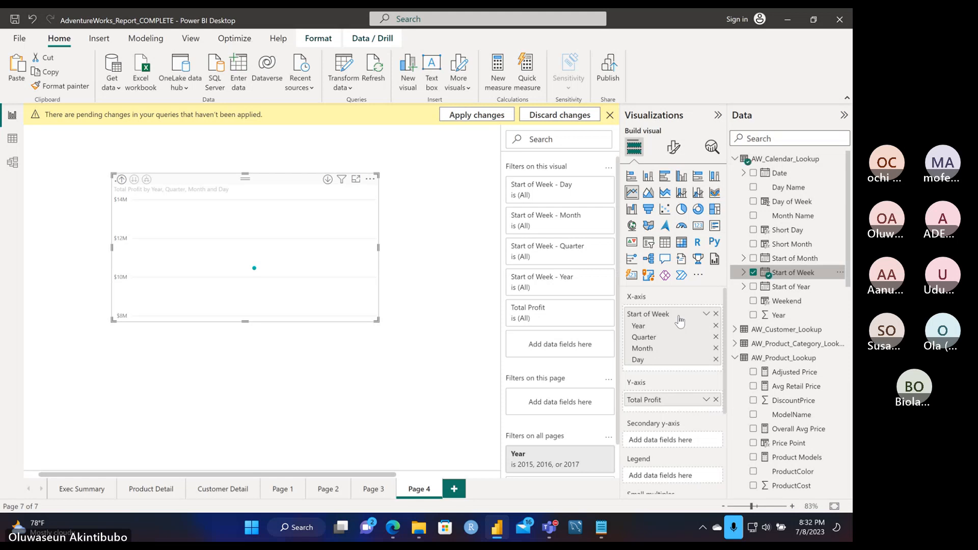
{"action": "left_click", "coordinate": [706, 314]}
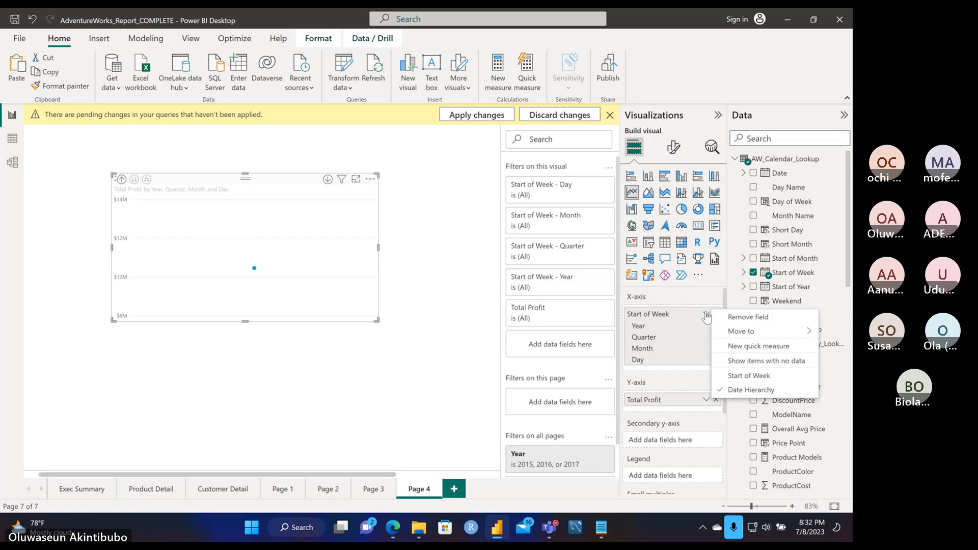
{"action": "left_click", "coordinate": [732, 376]}
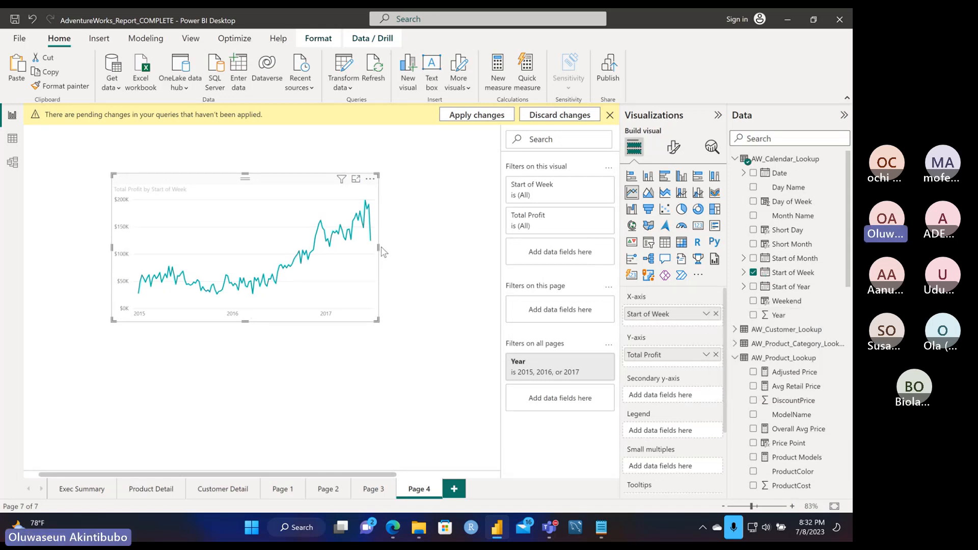
{"action": "left_click_drag", "start_coordinate": [379, 247], "coordinate": [447, 248]}
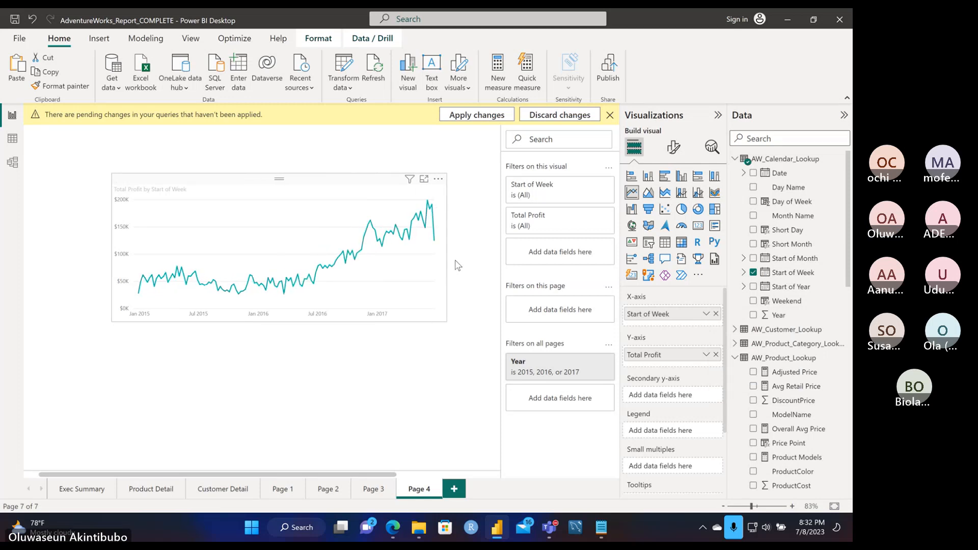
{"action": "left_click_drag", "start_coordinate": [111, 247], "coordinate": [69, 247]}
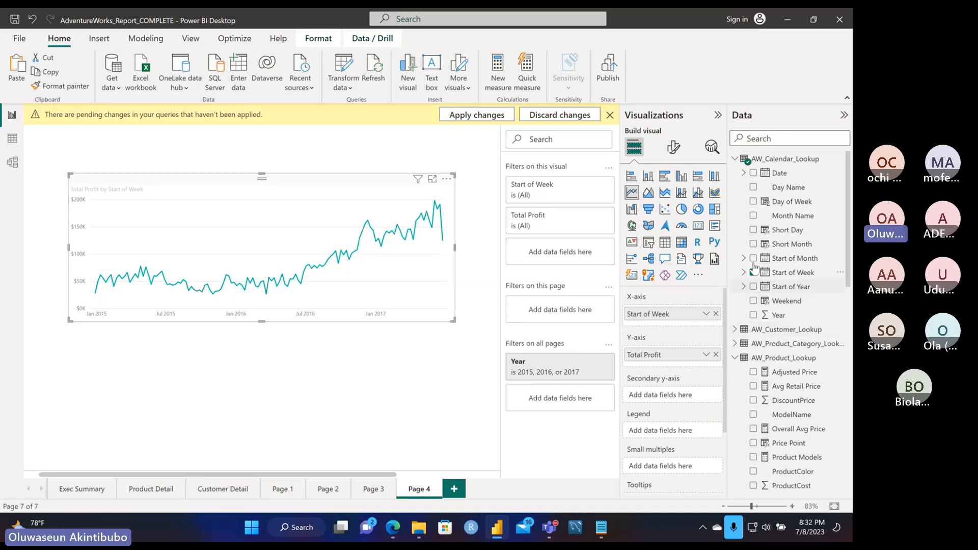
- Split the profit line by product category using CategoryName from the product category lookup table as the legend
{"action": "scroll", "coordinate": [657, 377], "scroll_direction": "down", "scroll_amount": 2}
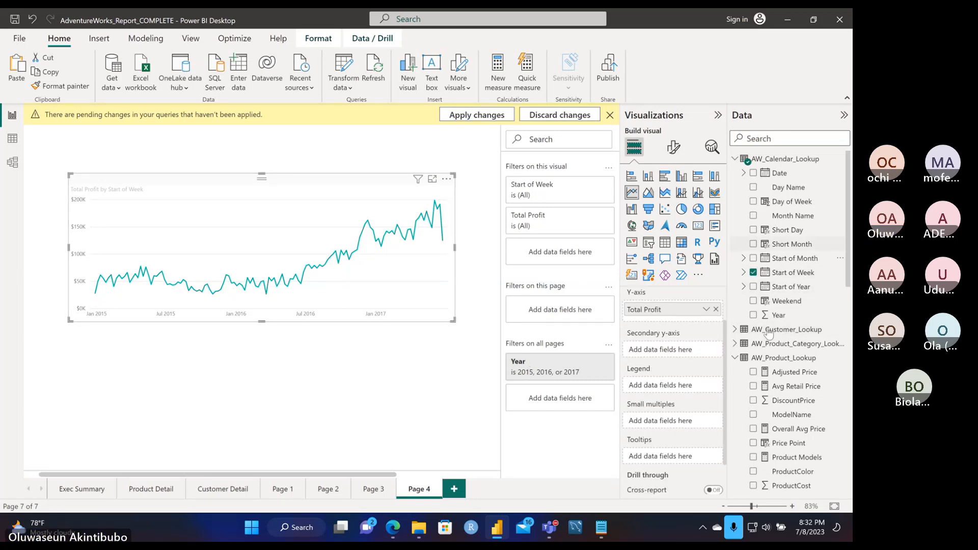
{"action": "left_click", "coordinate": [735, 158]}
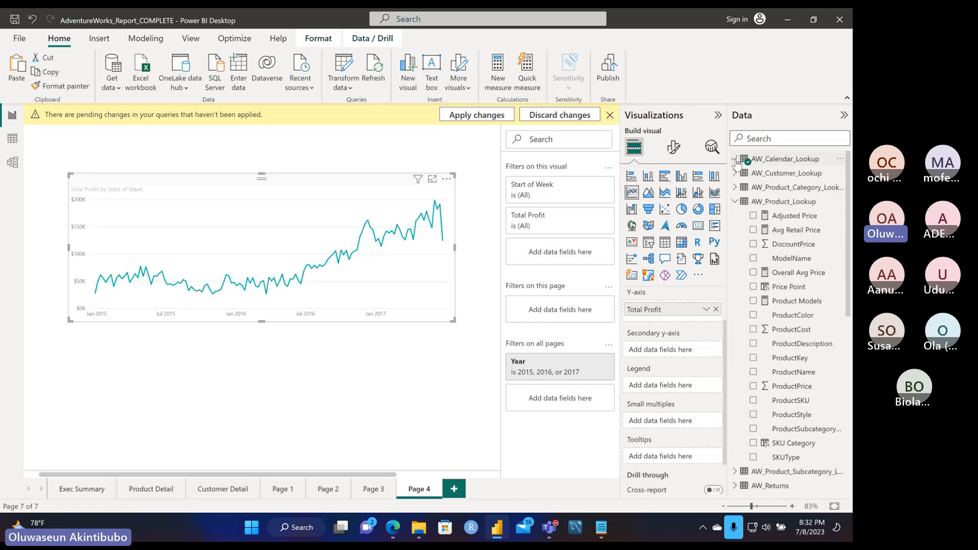
{"action": "left_click", "coordinate": [735, 202]}
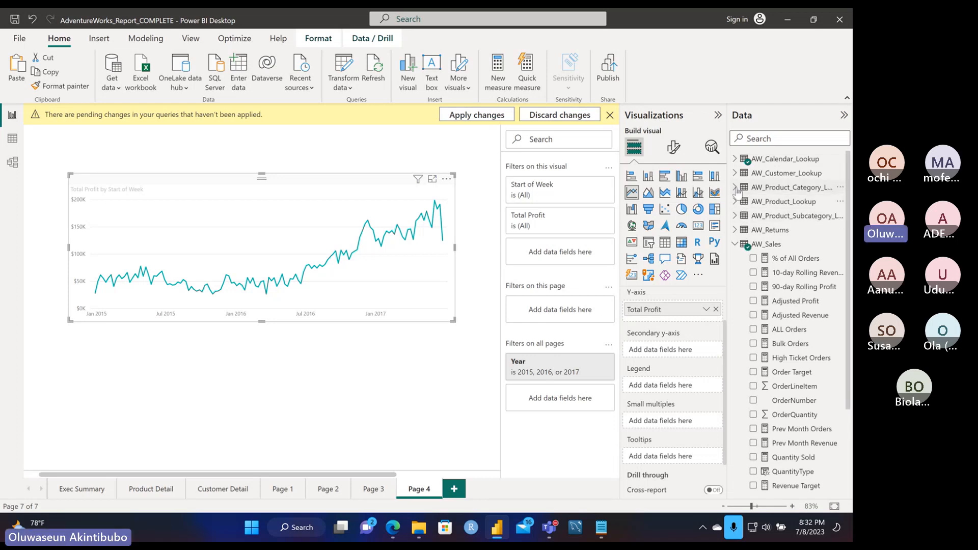
{"action": "left_click", "coordinate": [735, 188]}
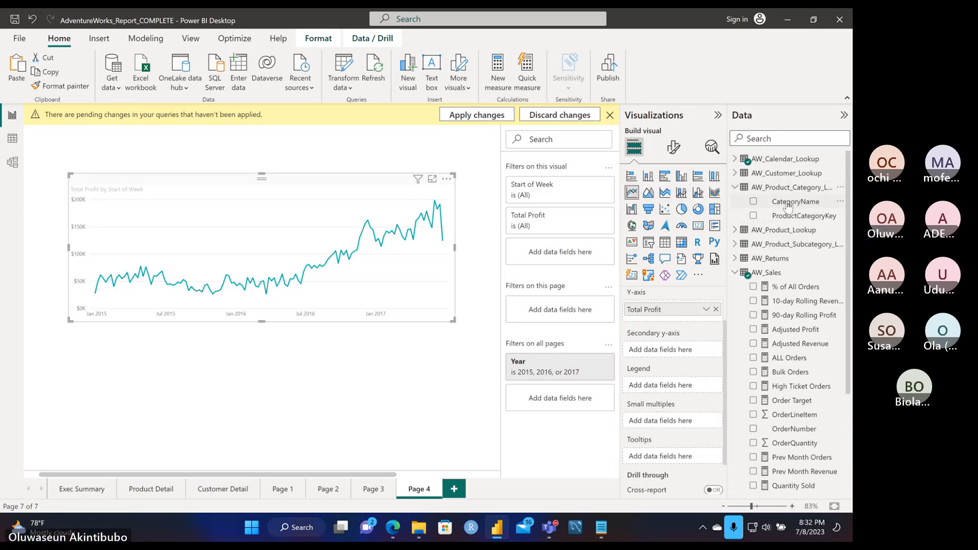
{"action": "left_click_drag", "start_coordinate": [788, 202], "coordinate": [665, 387]}
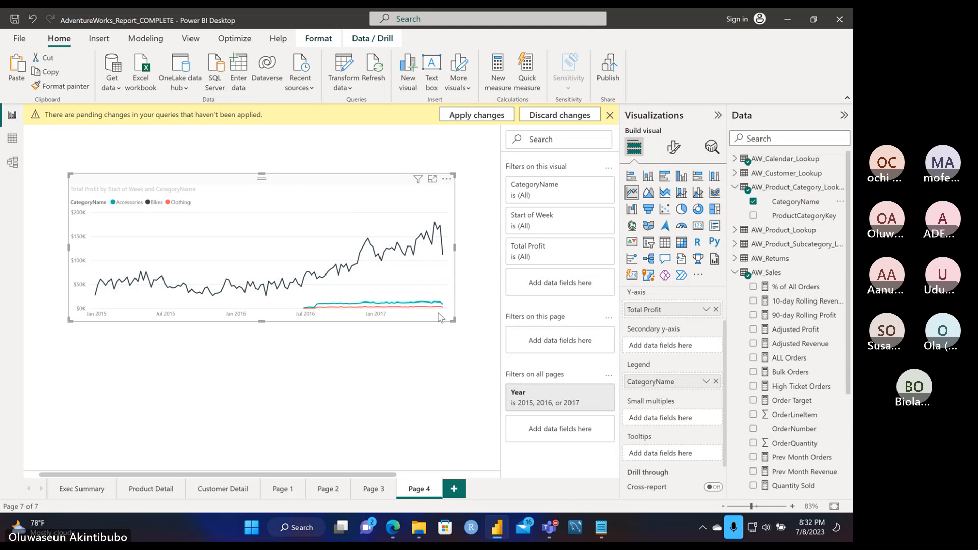
- Try the ribbon and line and clustered column types, convert the visual to a stacked area chart, and remove CategoryName from its legend
{"action": "left_click", "coordinate": [715, 195]}
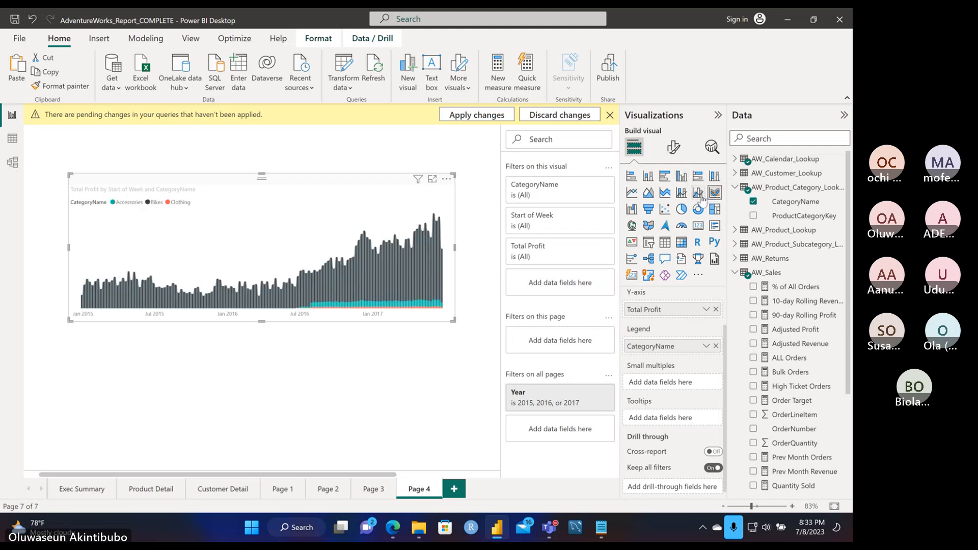
{"action": "left_click", "coordinate": [699, 193]}
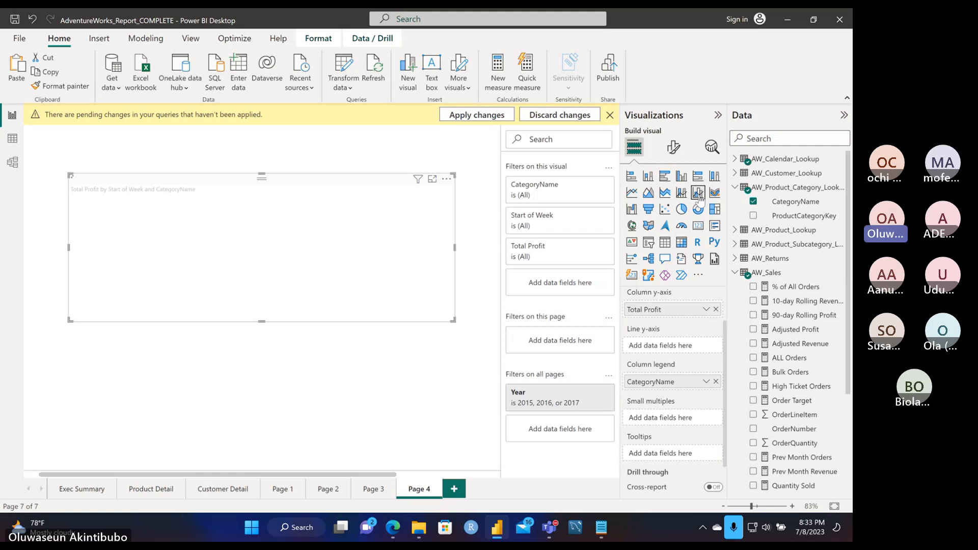
{"action": "left_click", "coordinate": [665, 194]}
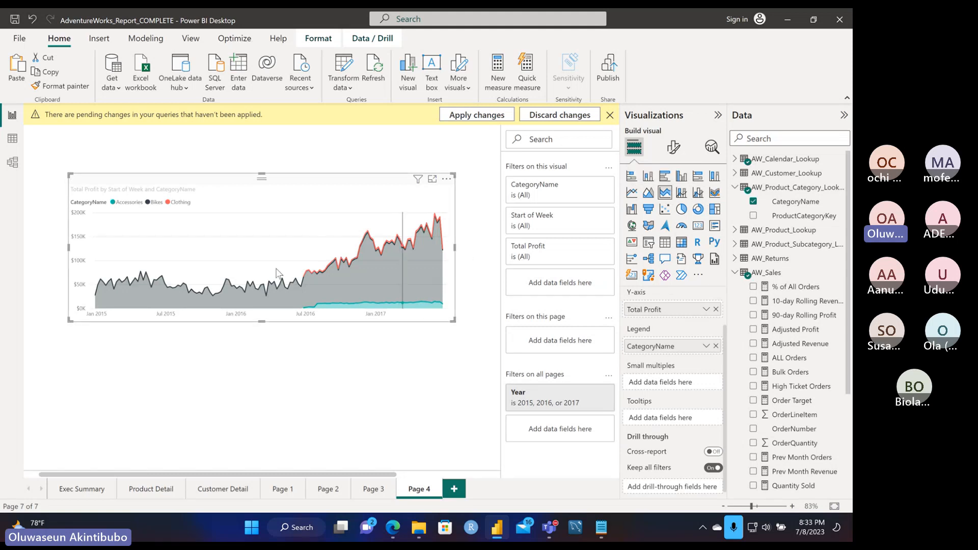
{"action": "left_click", "coordinate": [736, 159]}
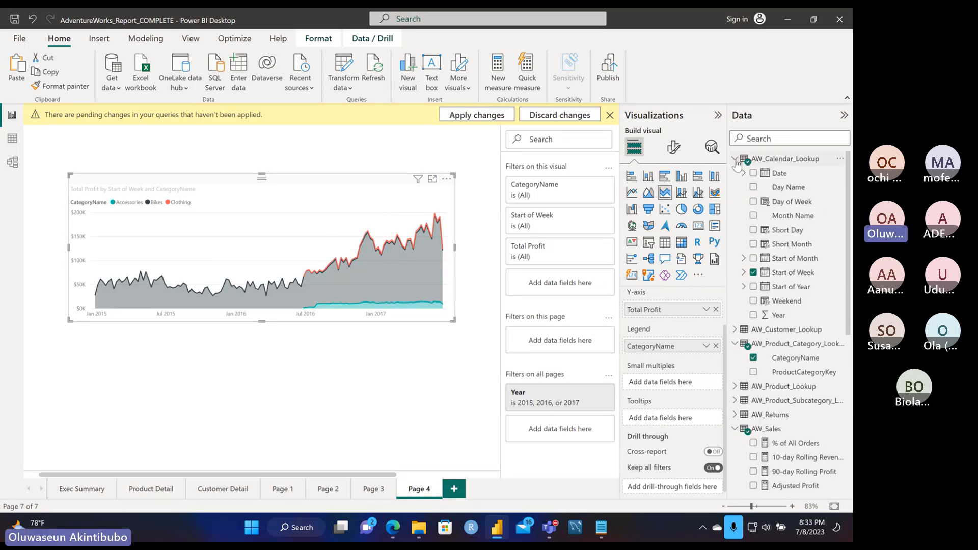
{"action": "left_click", "coordinate": [716, 346]}
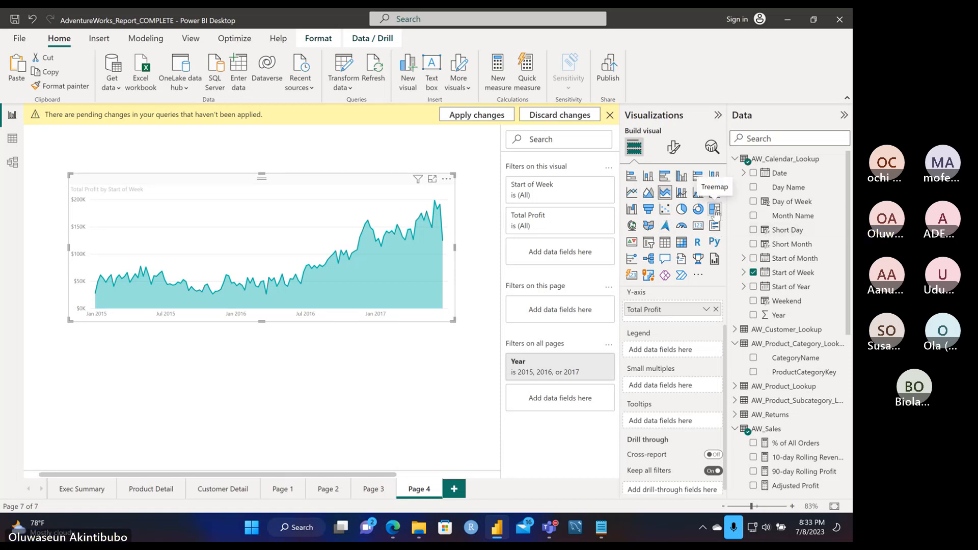
- Move the Total Profit area chart up the page and resize it into a short, wide strip
{"action": "left_click", "coordinate": [735, 160]}
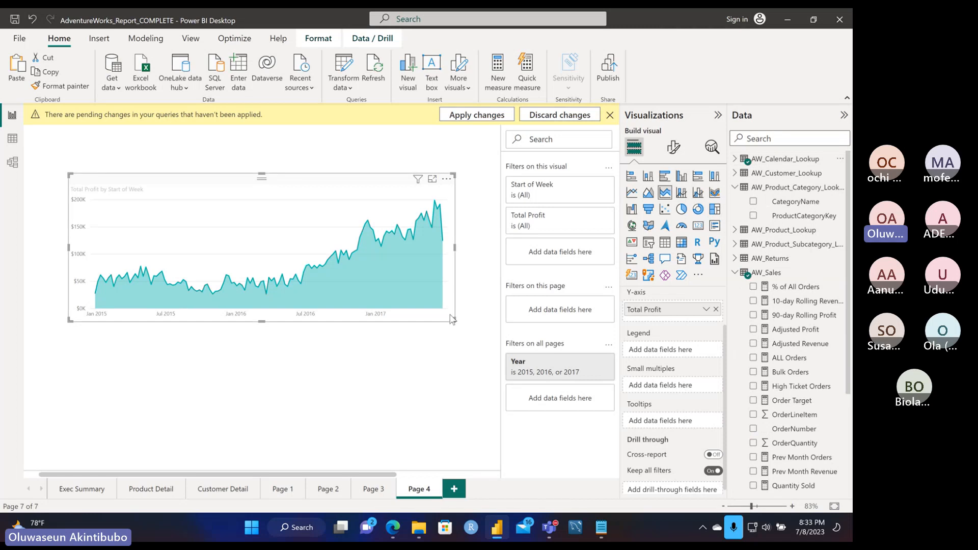
{"action": "left_click", "coordinate": [356, 258]}
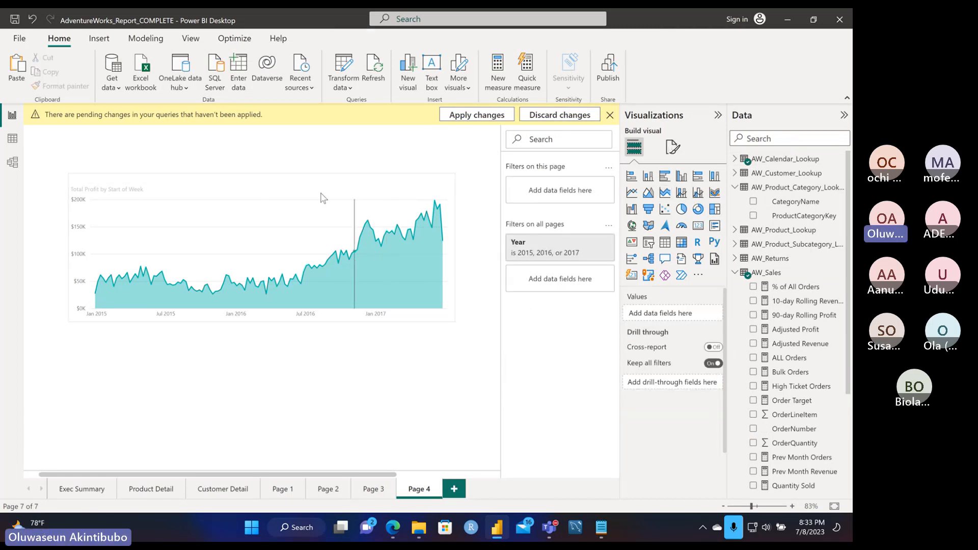
{"action": "left_click_drag", "start_coordinate": [306, 178], "coordinate": [306, 149]}
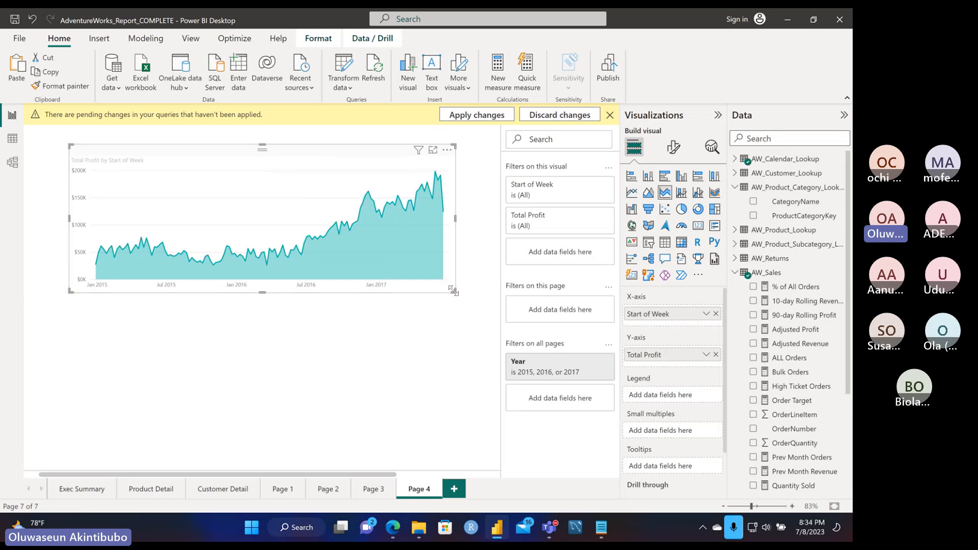
{"action": "left_click_drag", "start_coordinate": [453, 291], "coordinate": [134, 225]}
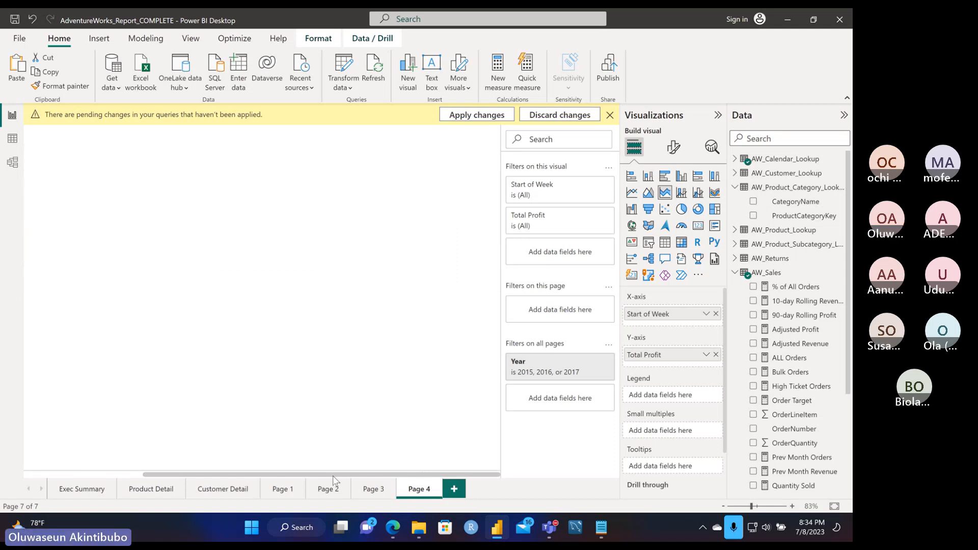
{"action": "left_click_drag", "start_coordinate": [305, 474], "coordinate": [180, 462]}
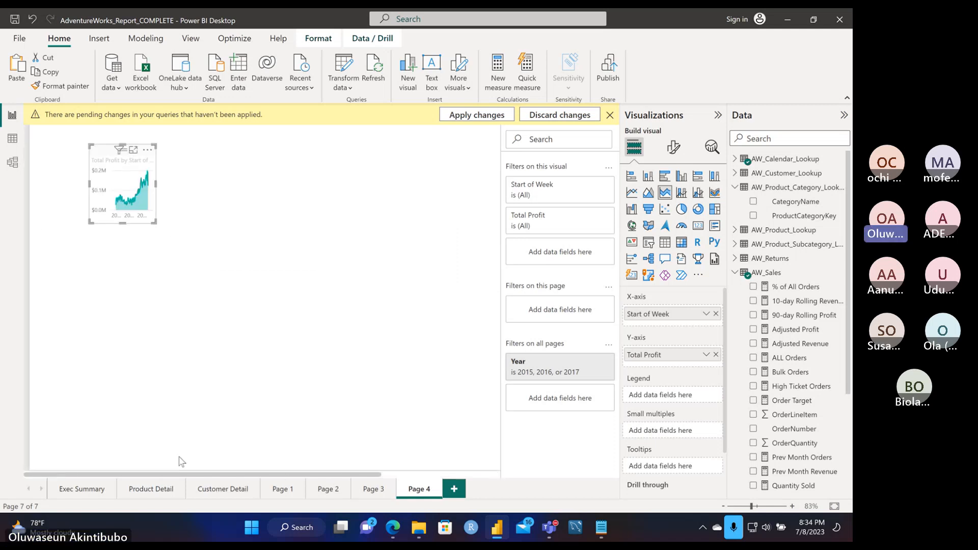
{"action": "left_click", "coordinate": [160, 190]}
{"action": "left_click", "coordinate": [157, 188]}
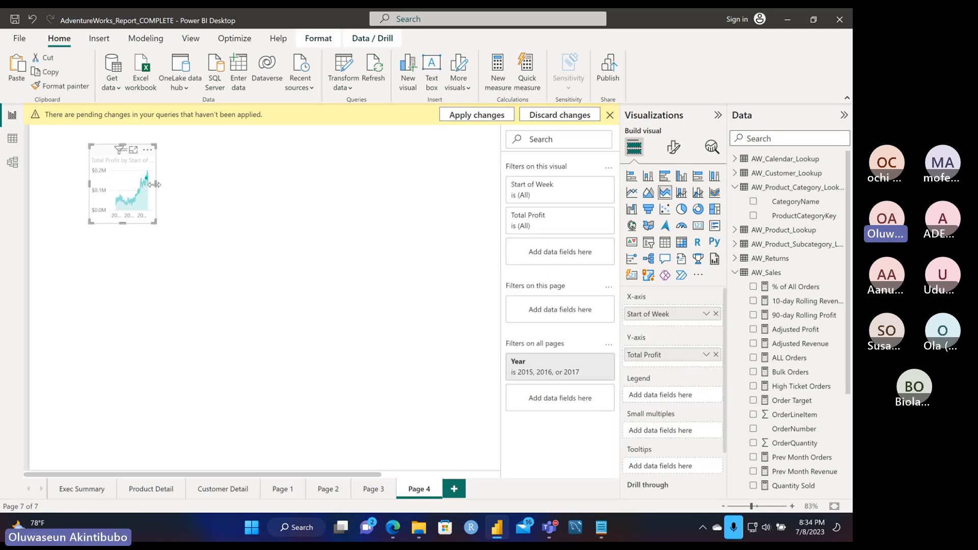
{"action": "left_click_drag", "start_coordinate": [157, 188], "coordinate": [329, 200]}
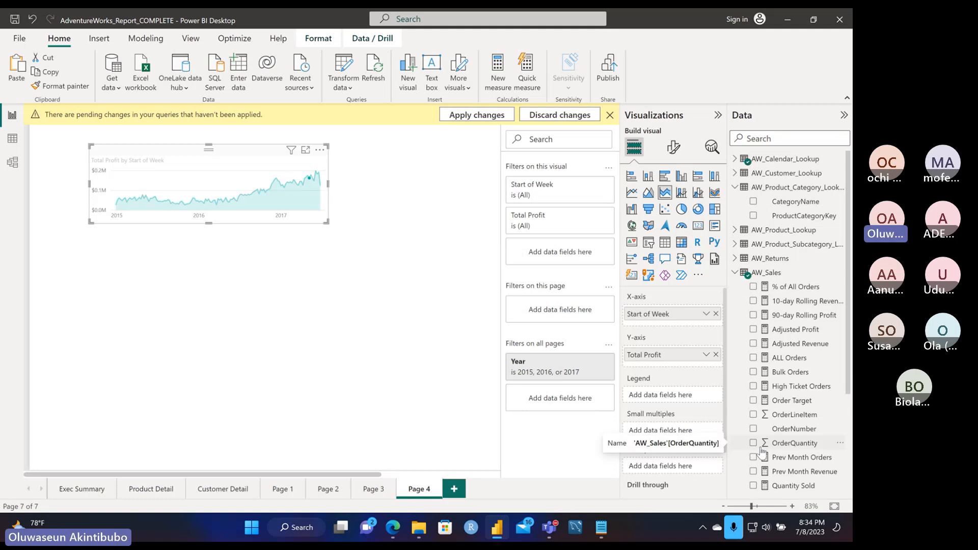
- Insert a matrix below the area chart with Total Orders as its values, and expand the product subcategory lookup table's fields
{"action": "left_click", "coordinate": [405, 324]}
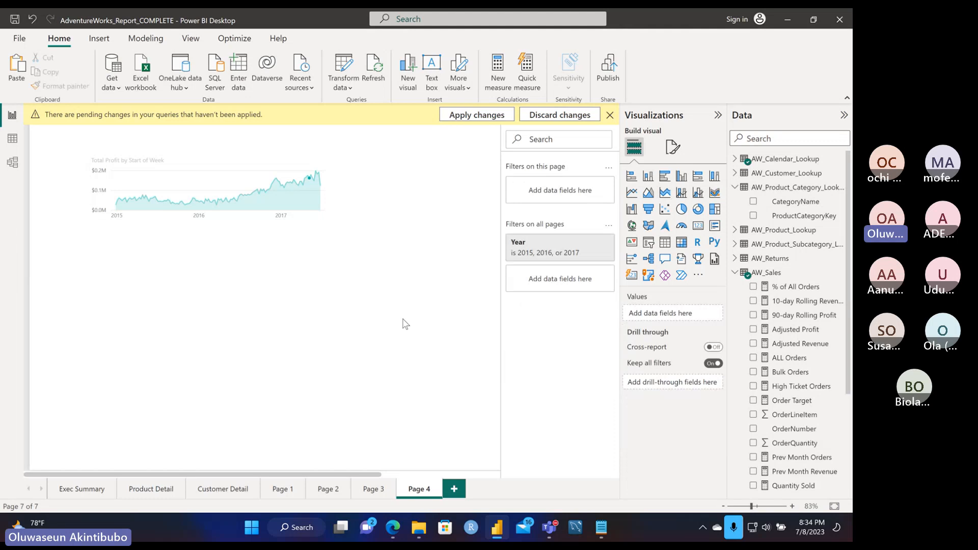
{"action": "scroll", "coordinate": [795, 286], "scroll_direction": "down", "scroll_amount": 5}
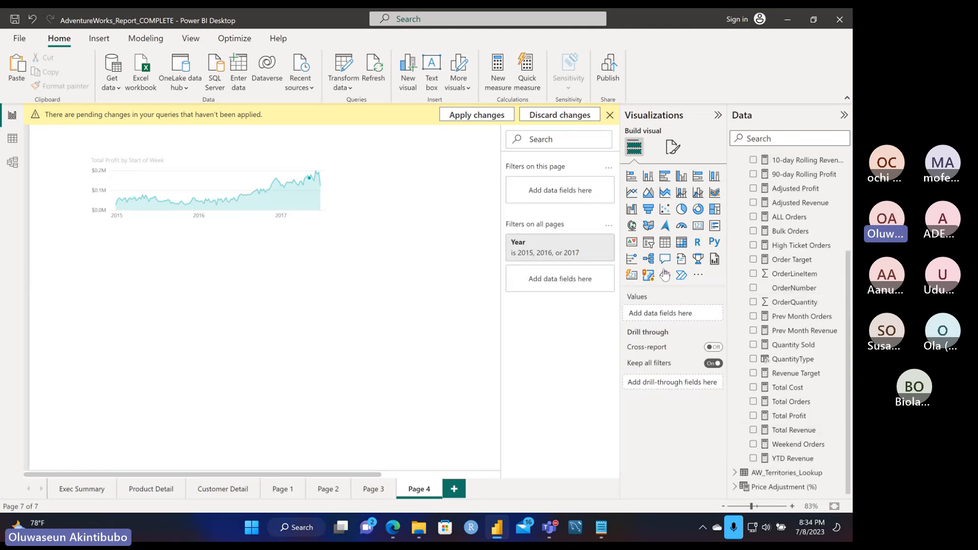
{"action": "left_click", "coordinate": [681, 243]}
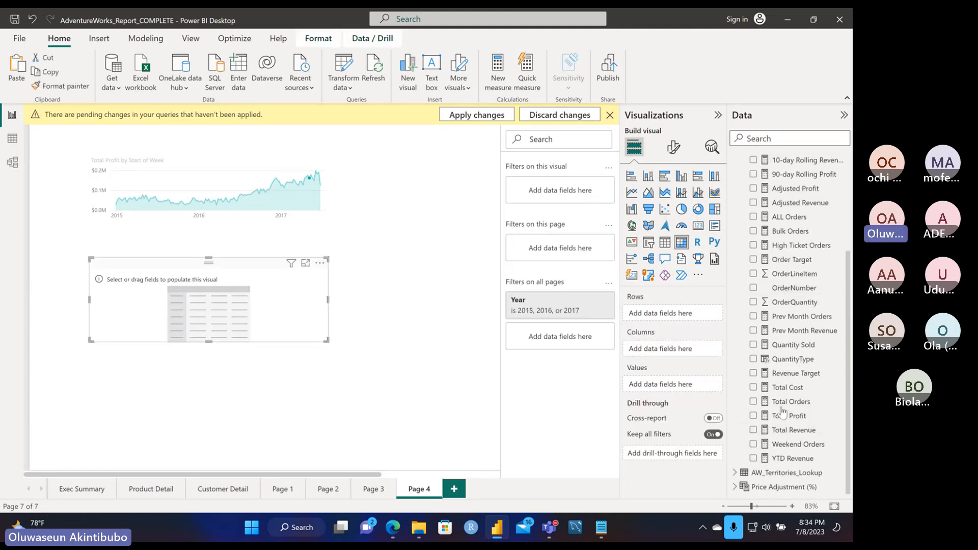
{"action": "left_click", "coordinate": [754, 403]}
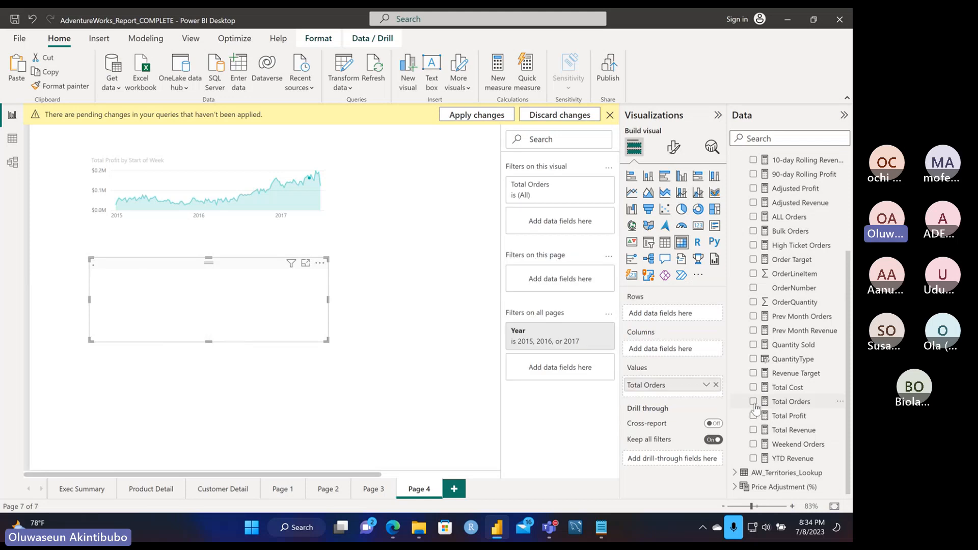
{"action": "scroll", "coordinate": [783, 219], "scroll_direction": "up", "scroll_amount": 5}
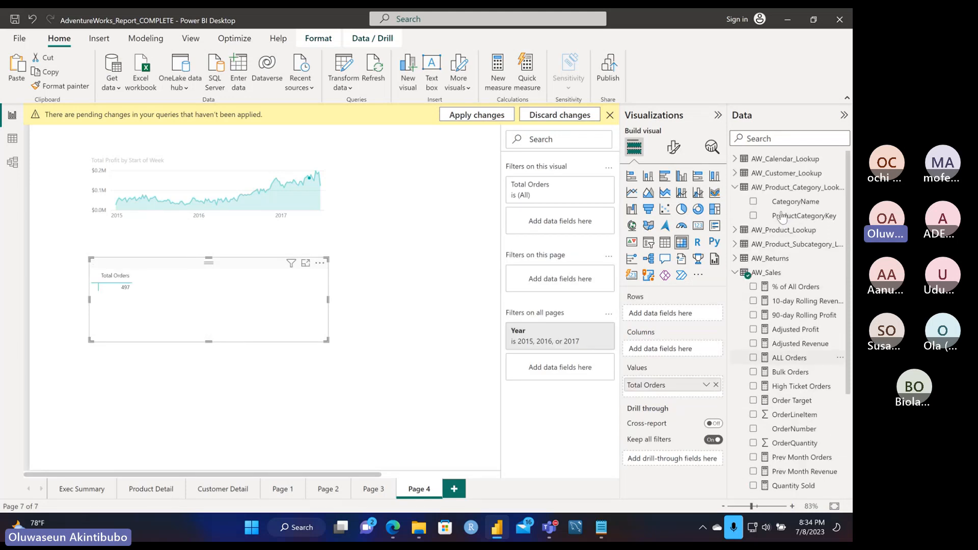
{"action": "left_click", "coordinate": [735, 273]}
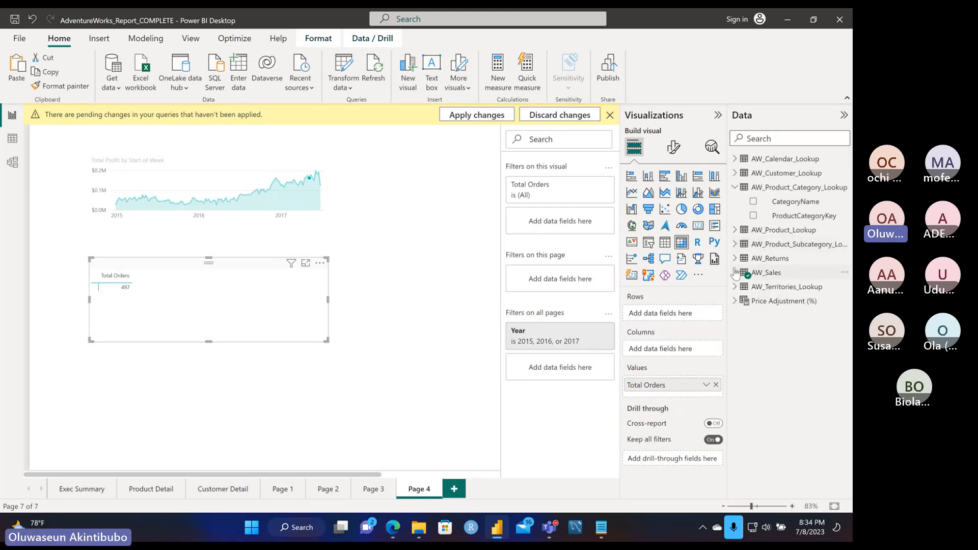
{"action": "left_click", "coordinate": [734, 244]}
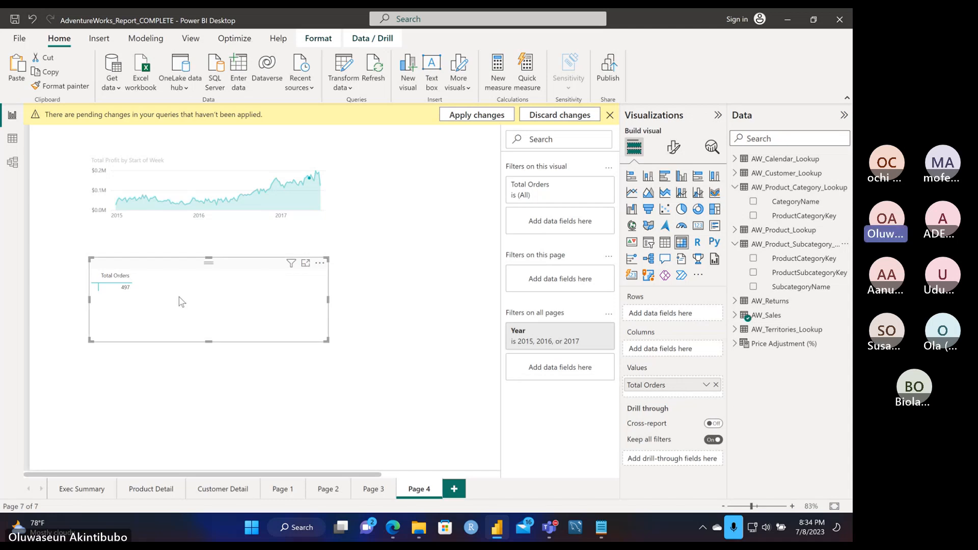
- Review the visuals on Page 2 and Page 3, and return to Page 4
{"action": "left_click", "coordinate": [341, 493]}
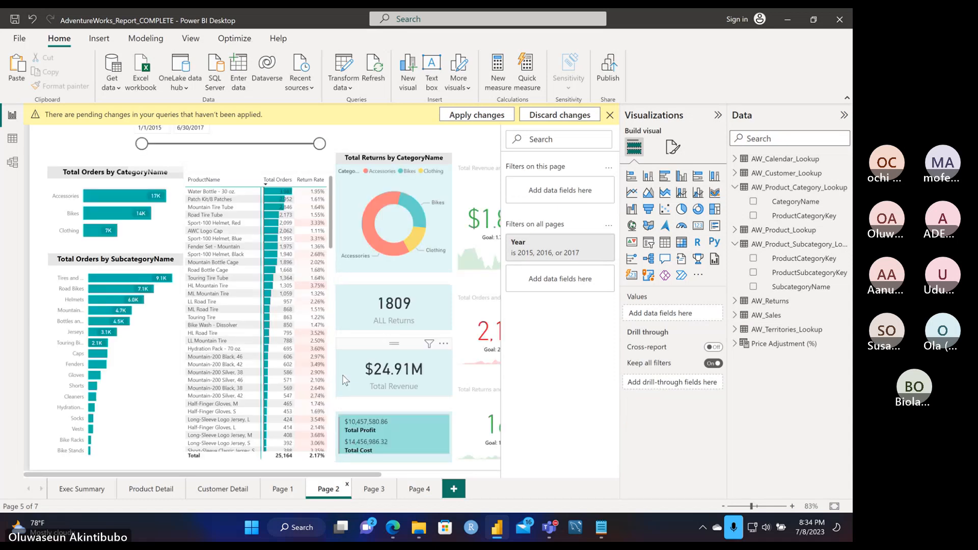
{"action": "left_click", "coordinate": [371, 489]}
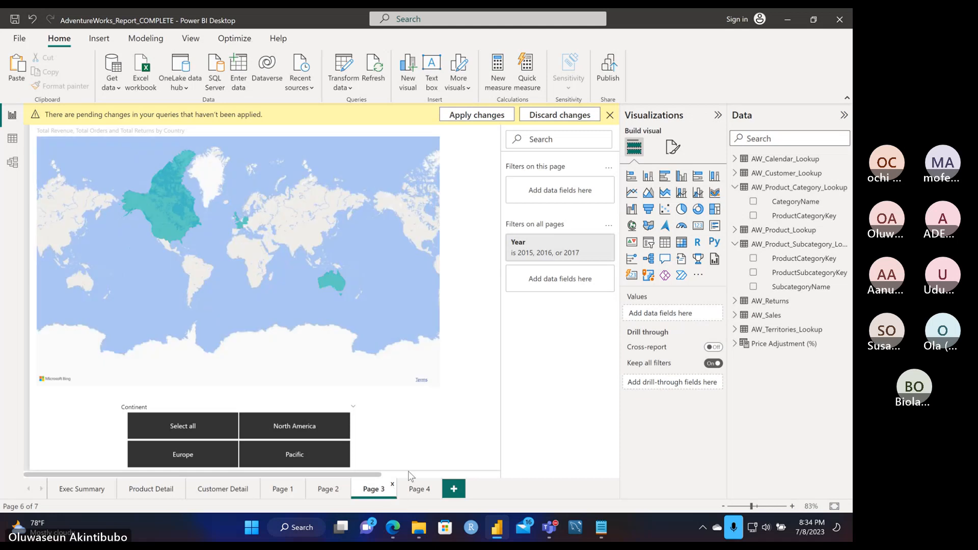
{"action": "left_click", "coordinate": [418, 491]}
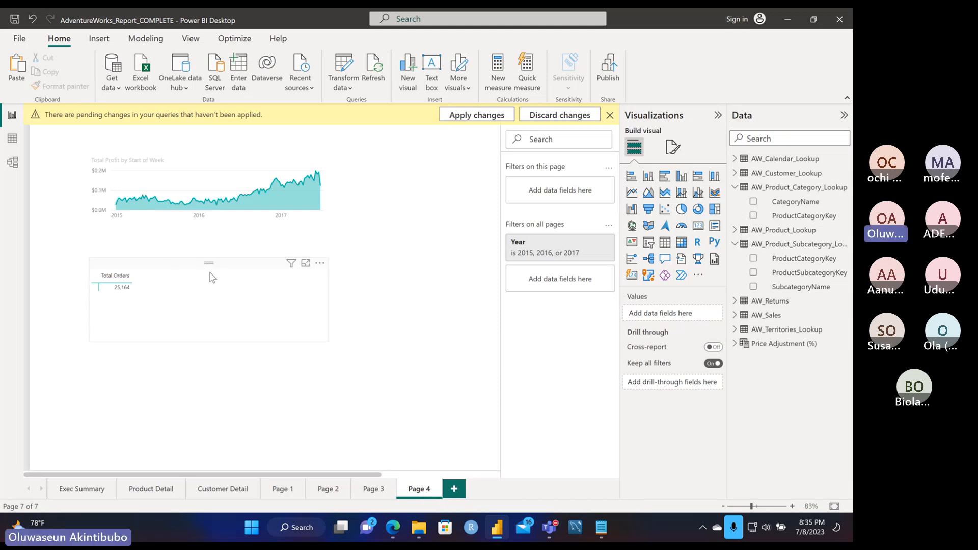
- Add SubcategoryName as the matrix rows, and reposition and lengthen the matrix to fit more subcategories
{"action": "left_click_drag", "start_coordinate": [213, 278], "coordinate": [250, 284]}
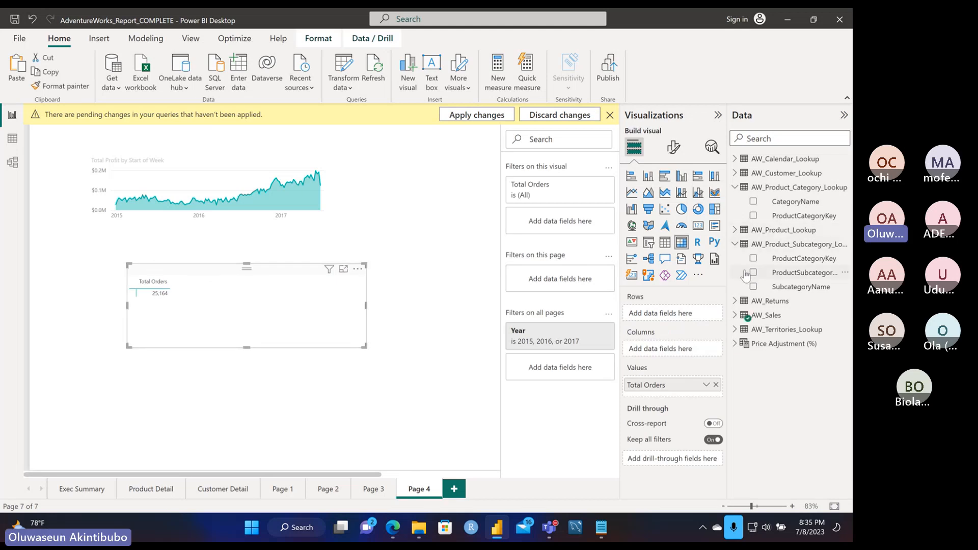
{"action": "left_click", "coordinate": [753, 287]}
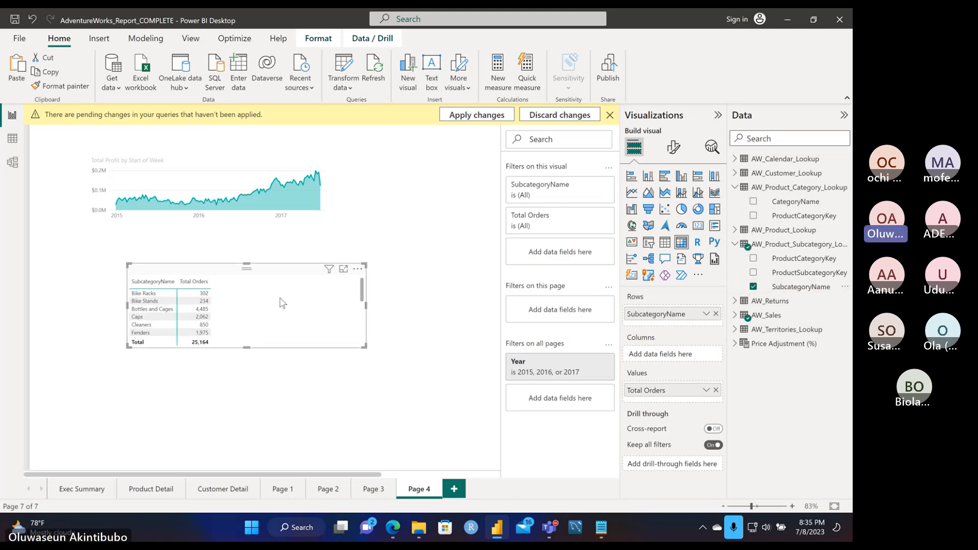
{"action": "left_click_drag", "start_coordinate": [247, 347], "coordinate": [246, 431]}
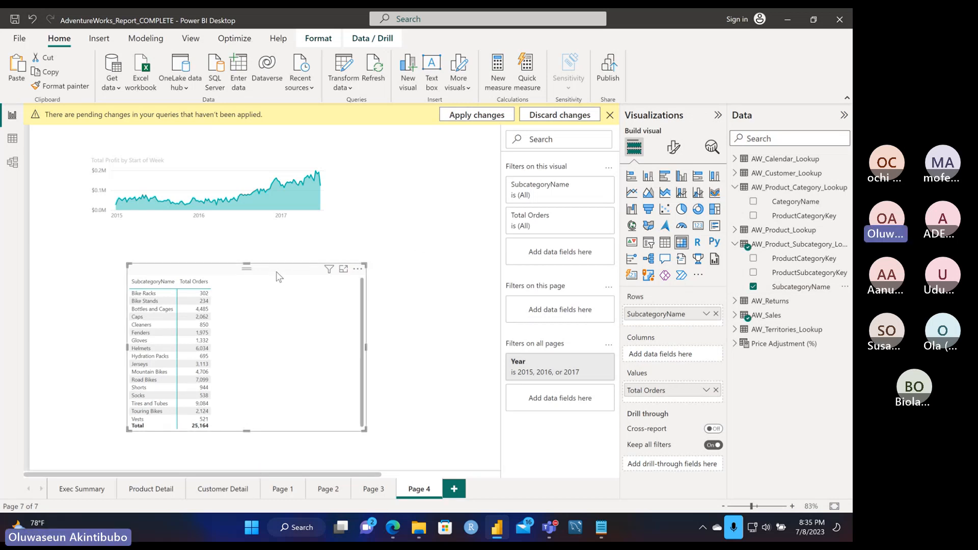
{"action": "left_click_drag", "start_coordinate": [279, 277], "coordinate": [326, 268]}
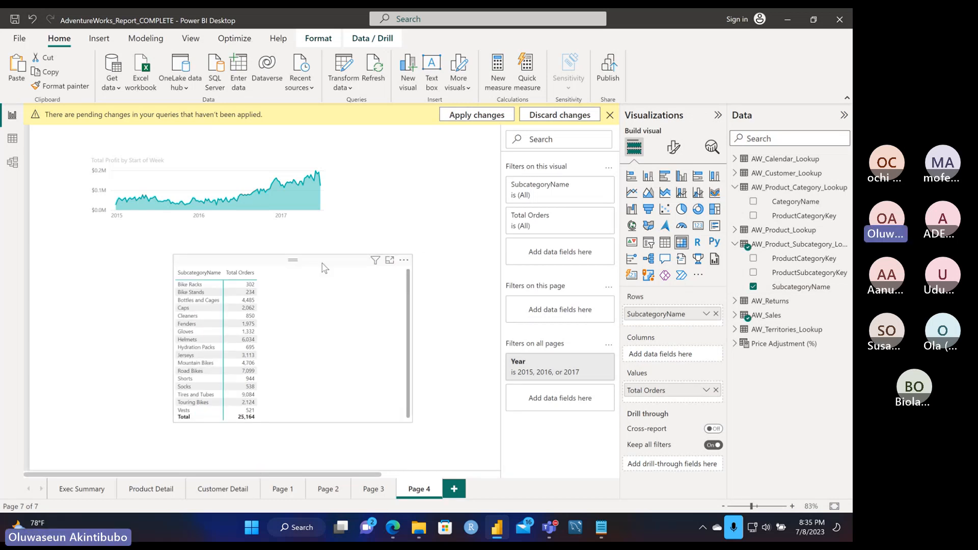
- Convert the subcategory matrix to a pie chart and reduce its width and height
{"action": "left_click", "coordinate": [682, 208]}
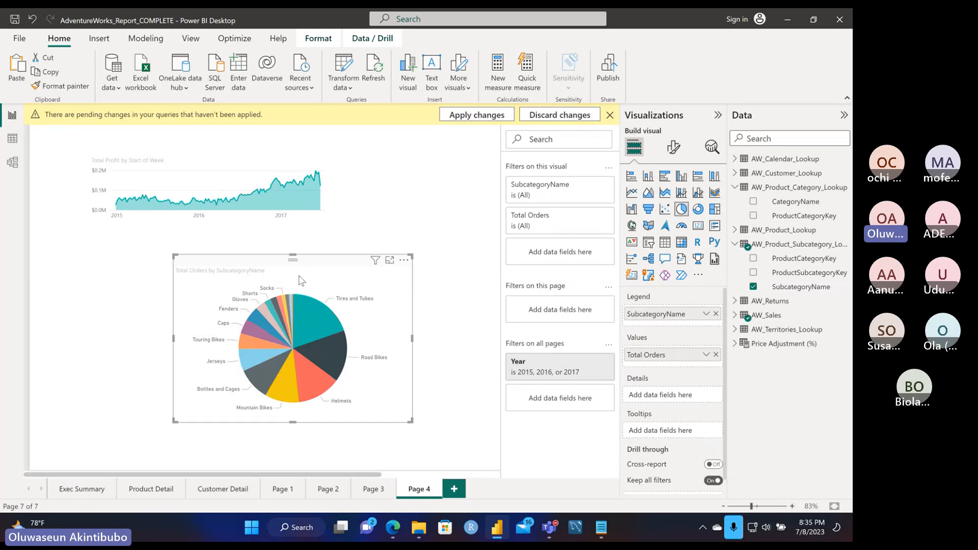
{"action": "mouse_move", "coordinate": [291, 313]}
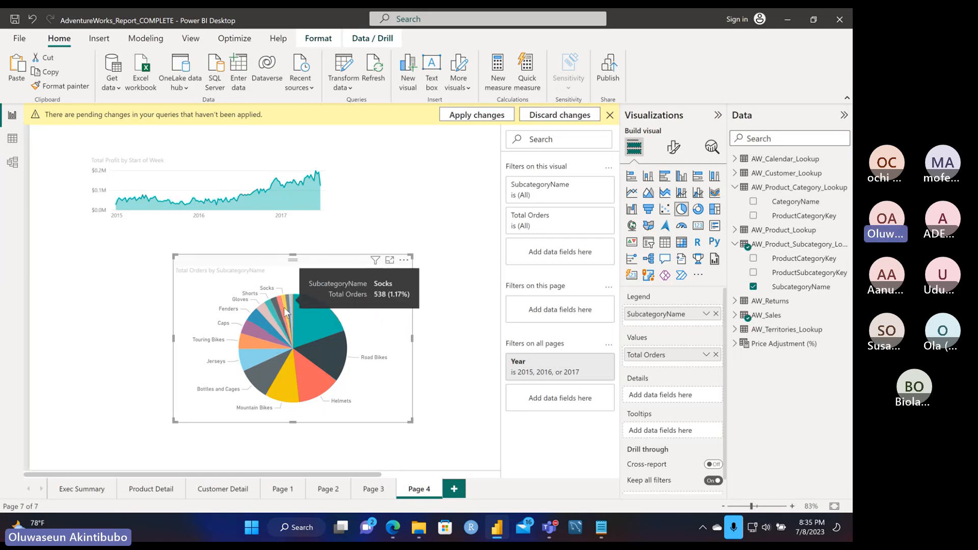
{"action": "left_click_drag", "start_coordinate": [411, 259], "coordinate": [226, 269]}
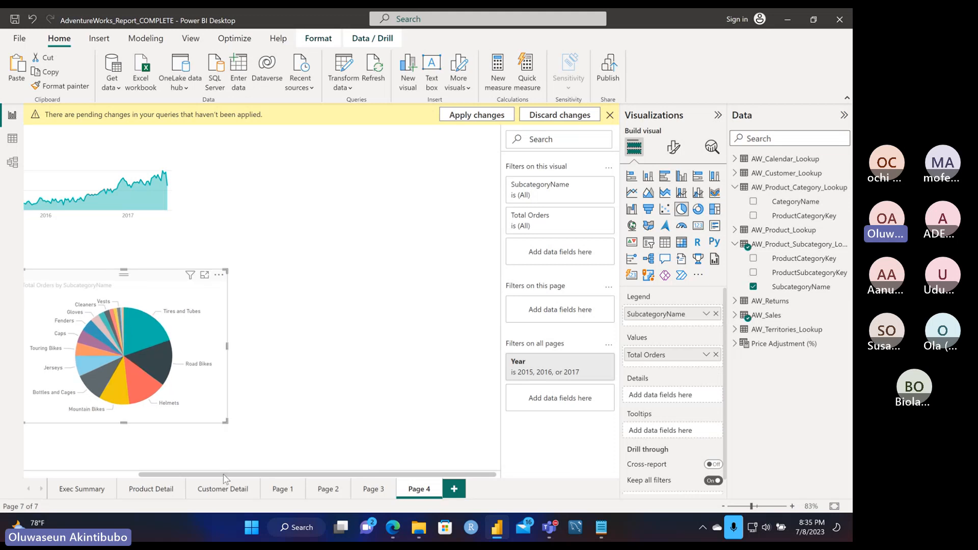
{"action": "left_click_drag", "start_coordinate": [224, 475], "coordinate": [155, 473]}
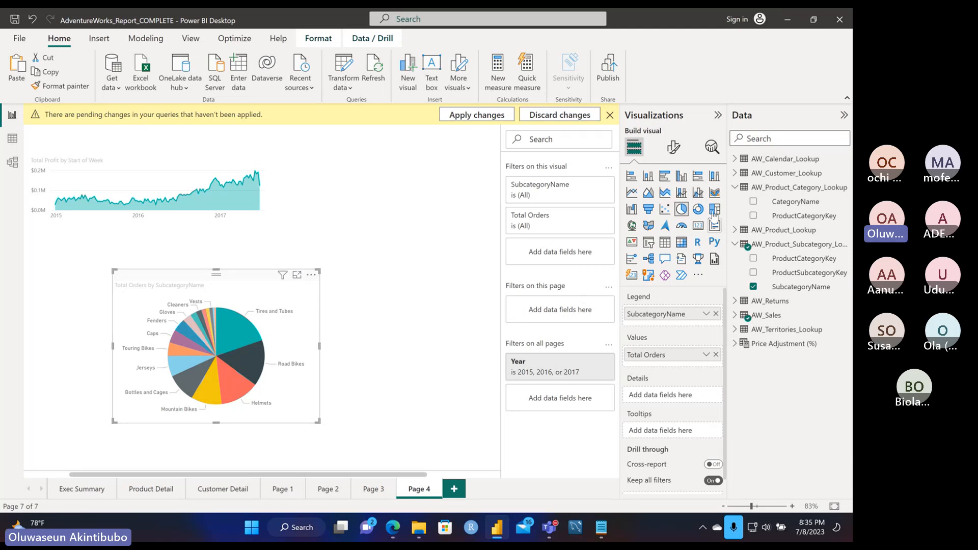
- Try the donut type for the subcategory pie, convert it to a treemap, and enlarge the treemap in height and width
{"action": "left_click", "coordinate": [698, 209]}
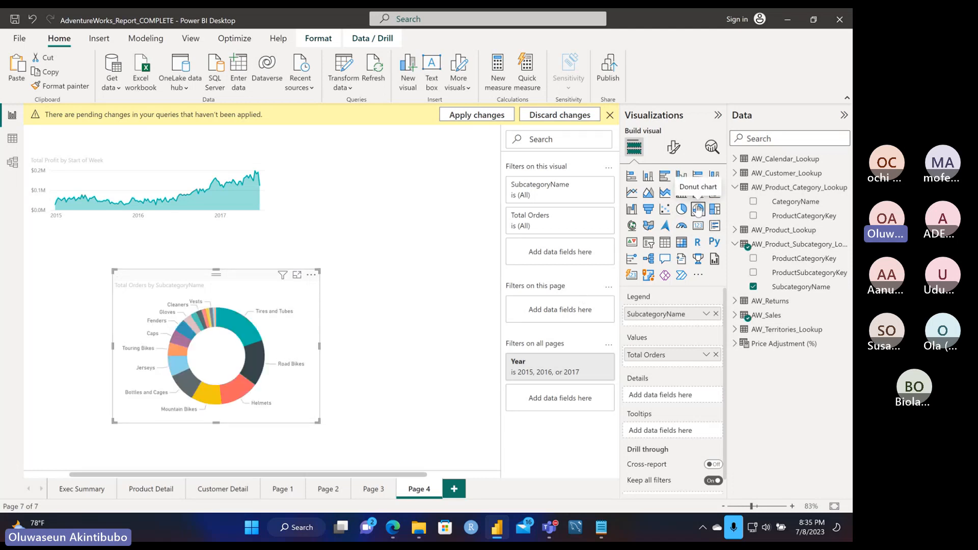
{"action": "left_click", "coordinate": [715, 210]}
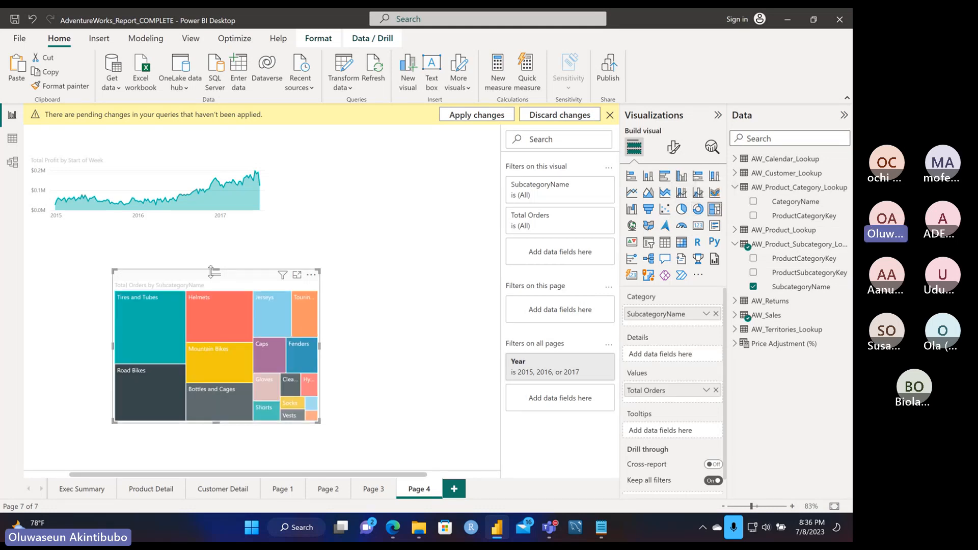
{"action": "left_click_drag", "start_coordinate": [217, 274], "coordinate": [217, 240]}
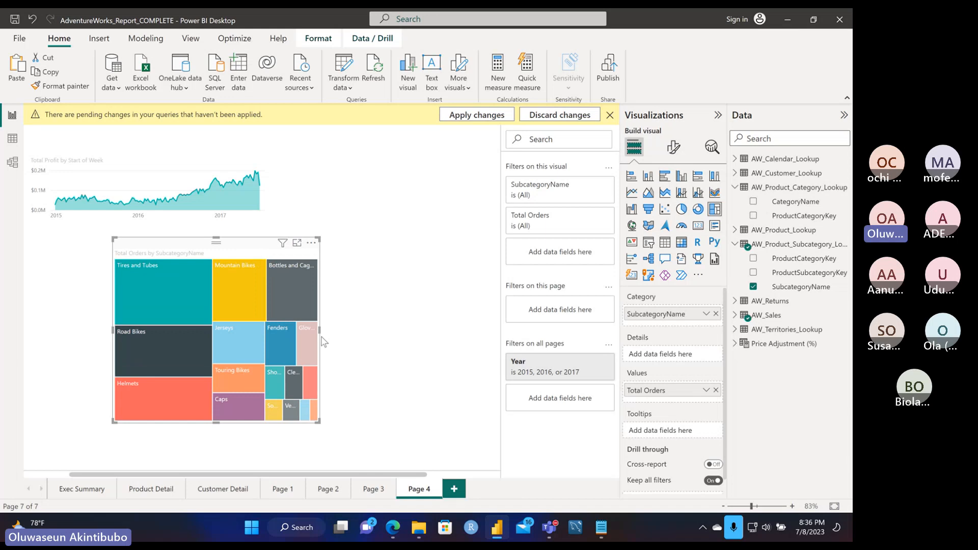
{"action": "left_click_drag", "start_coordinate": [318, 332], "coordinate": [379, 332]}
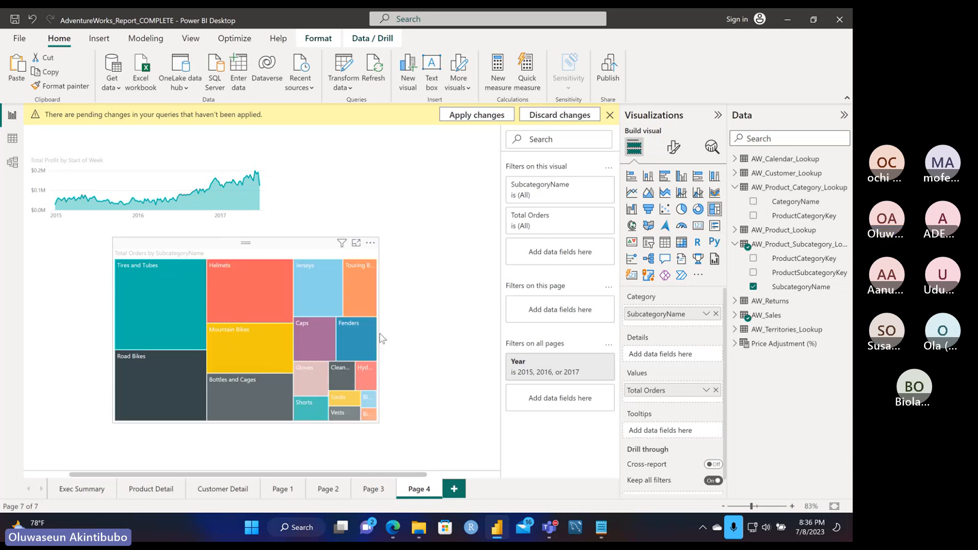
- Cross-filter the profit chart from the treemap by Bottles and Cages and by Tires and Tubes, and clear the selection
{"action": "left_click", "coordinate": [248, 428]}
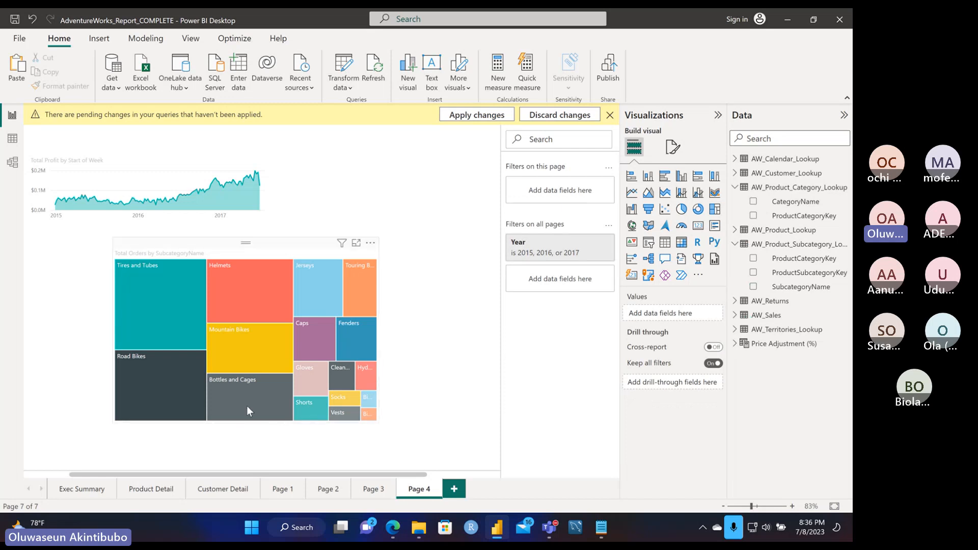
{"action": "left_click", "coordinate": [250, 418]}
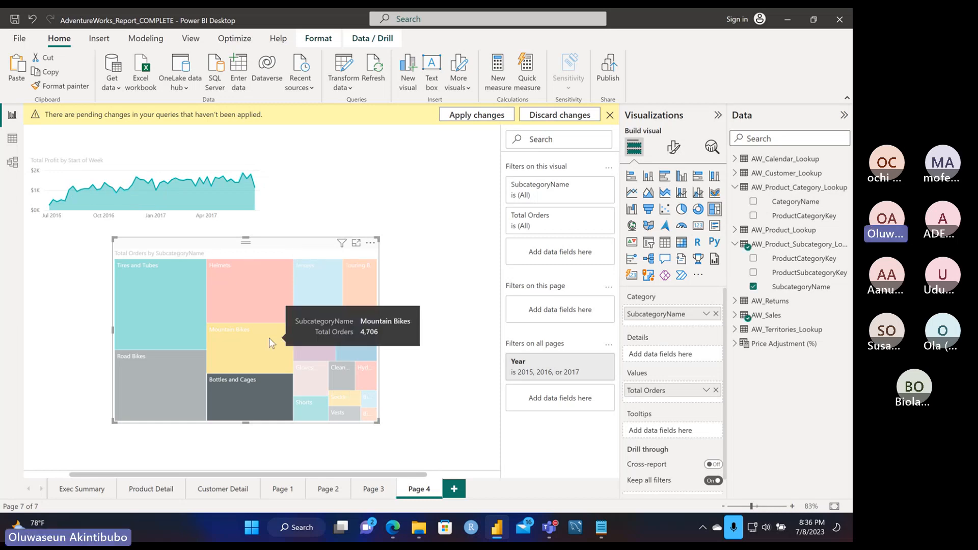
{"action": "key", "text": "Escape"}
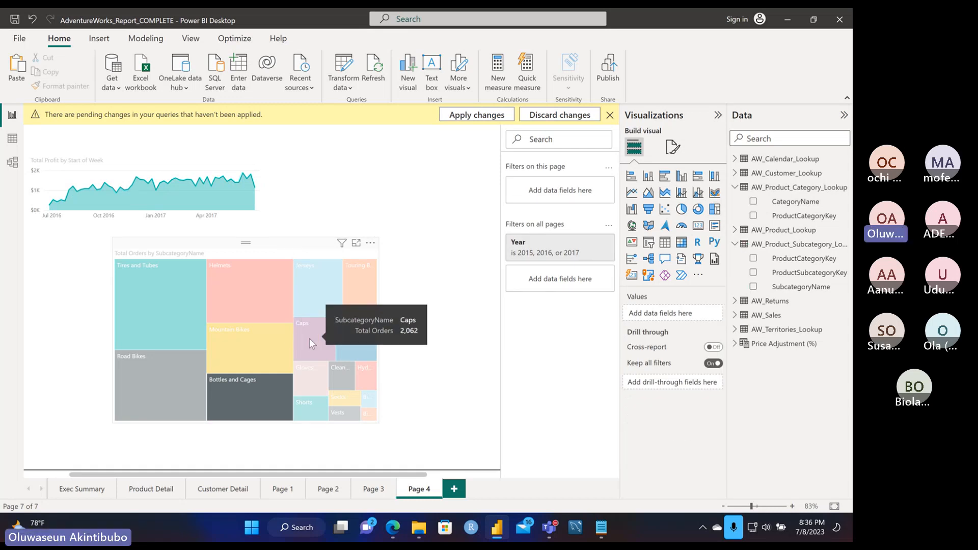
{"action": "left_click", "coordinate": [365, 258]}
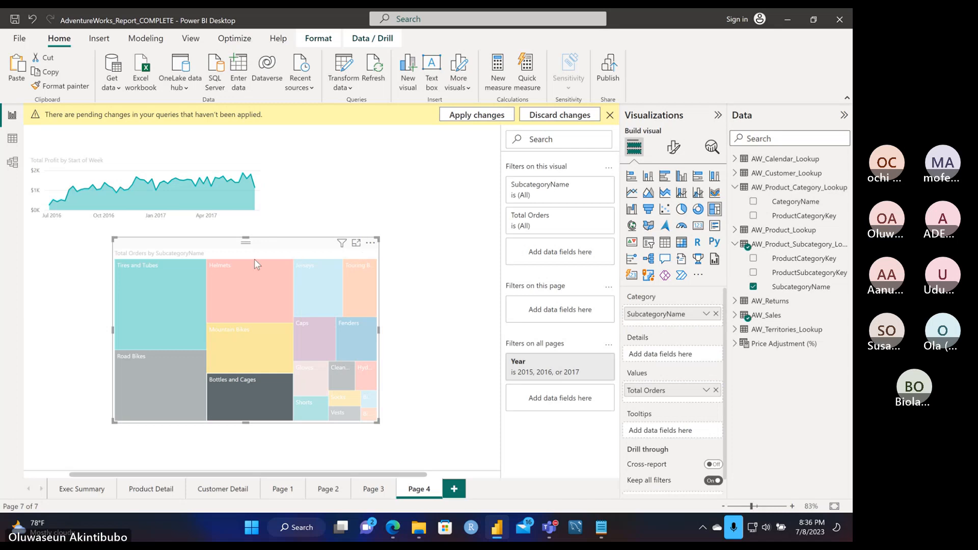
{"action": "left_click", "coordinate": [143, 271]}
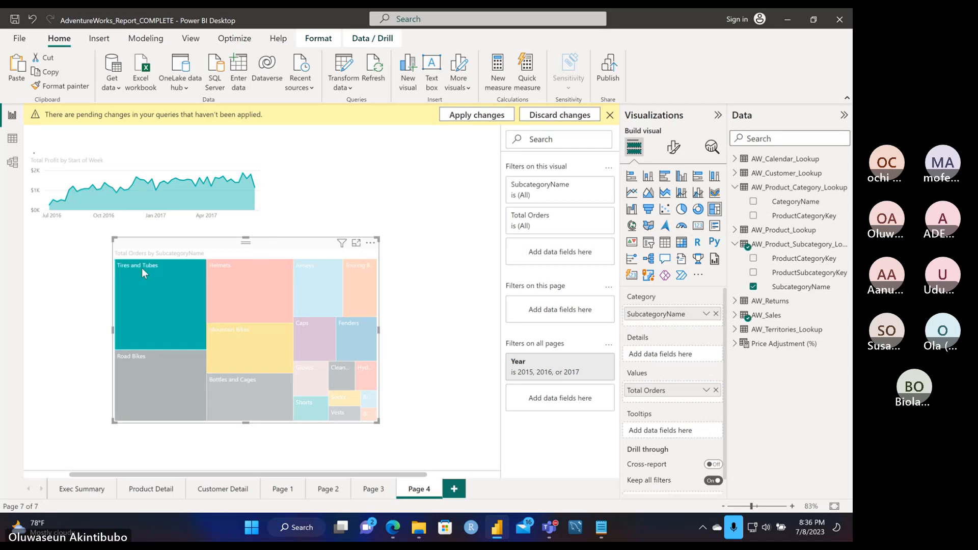
{"action": "left_click", "coordinate": [141, 268]}
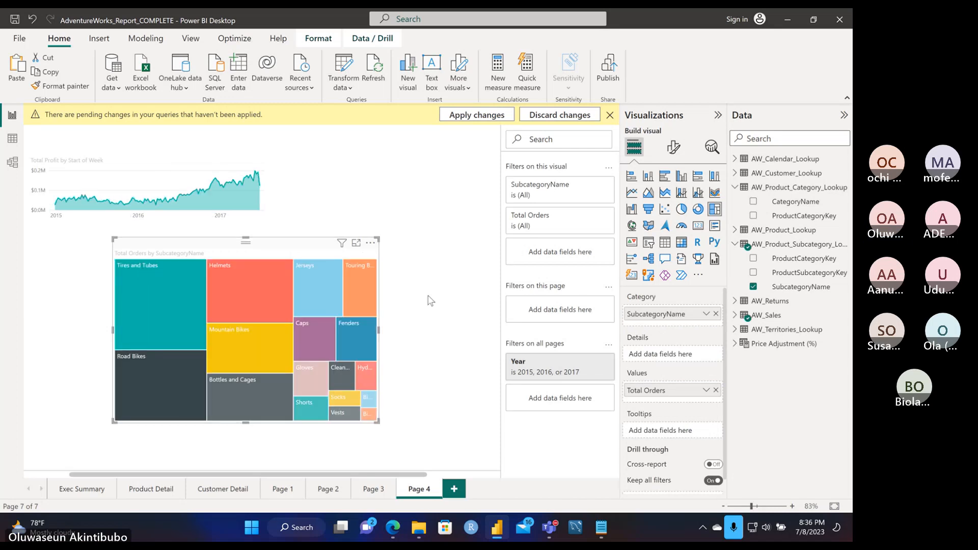
- Turn on data labels for the subcategory treemap, and make the label values bold with a larger font size
{"action": "left_click", "coordinate": [674, 147]}
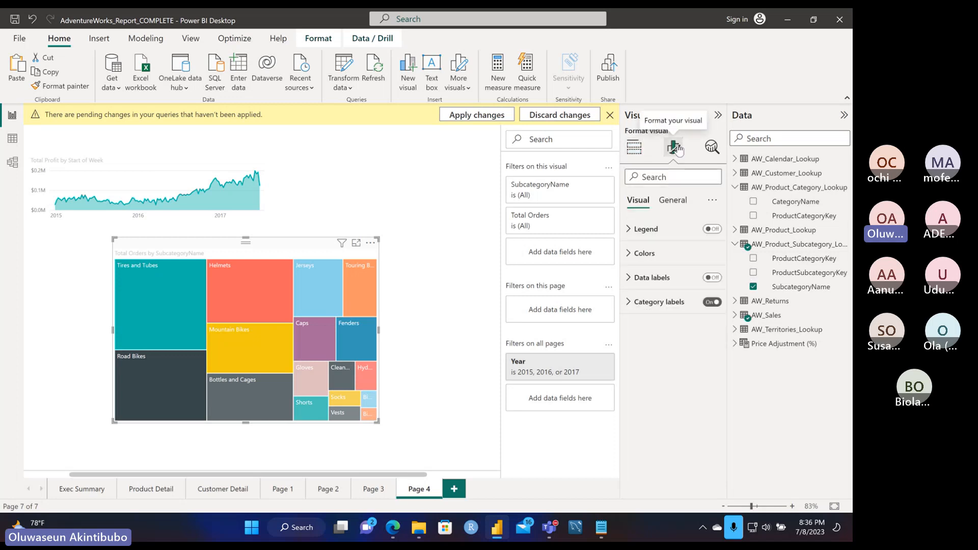
{"action": "left_click", "coordinate": [713, 279]}
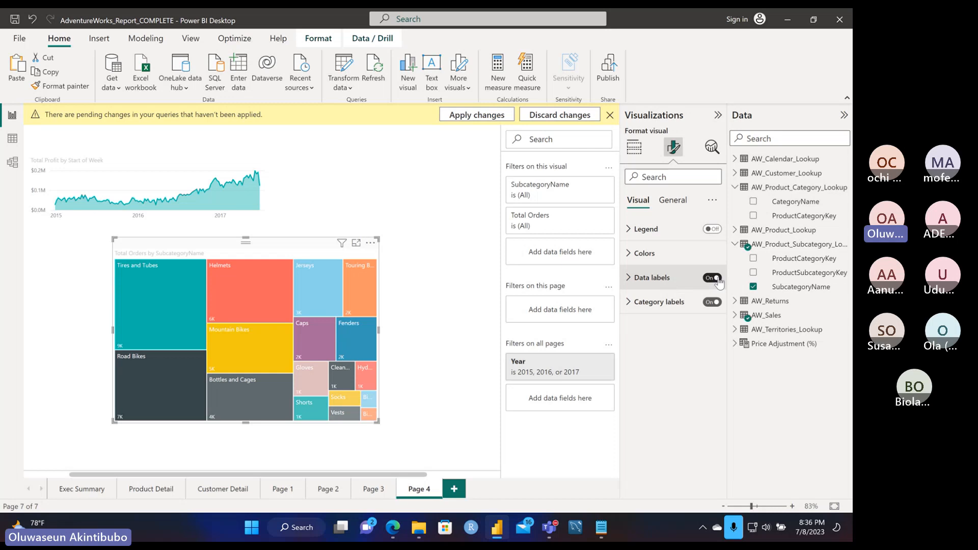
{"action": "left_click", "coordinate": [631, 279]}
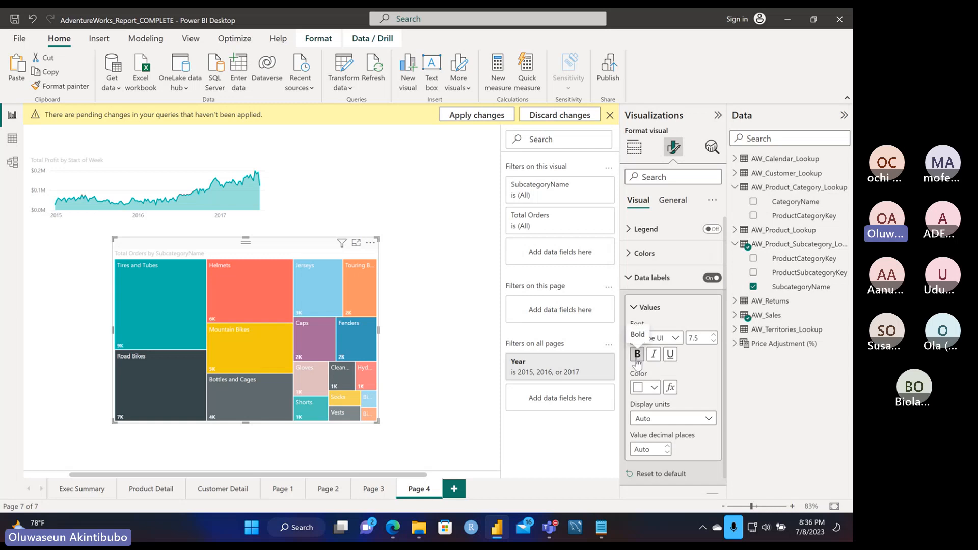
{"action": "left_click", "coordinate": [637, 355]}
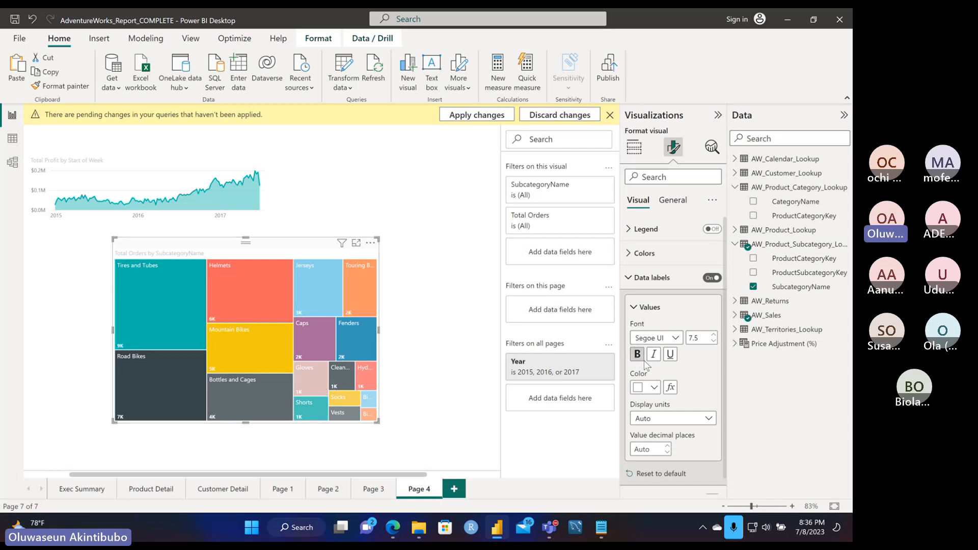
{"action": "left_click", "coordinate": [713, 336]}
{"action": "left_click", "coordinate": [713, 337]}
{"action": "left_click", "coordinate": [713, 336]}
{"action": "left_click", "coordinate": [490, 393]}
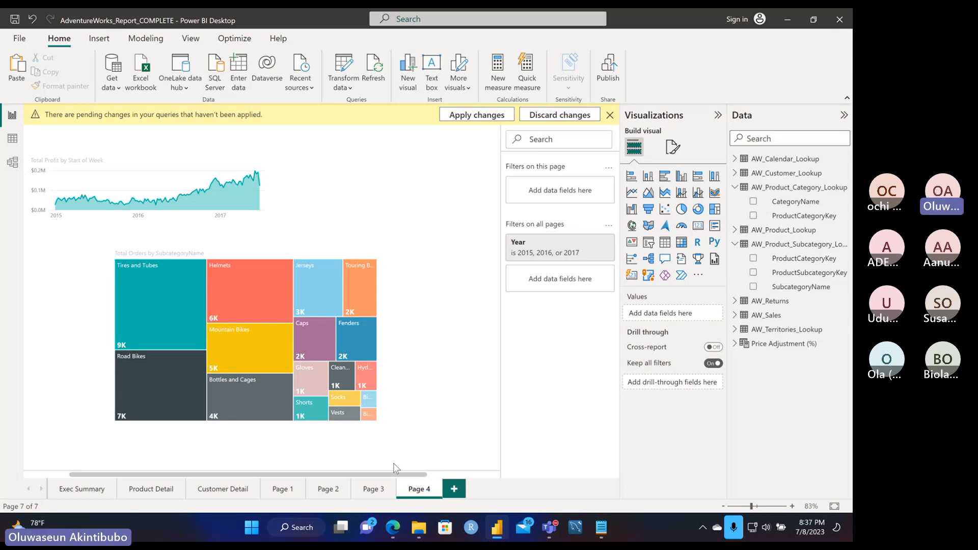
- Review the visuals on Page 3, Page 2, Exec Summary and Page 1
{"action": "left_click", "coordinate": [373, 489]}
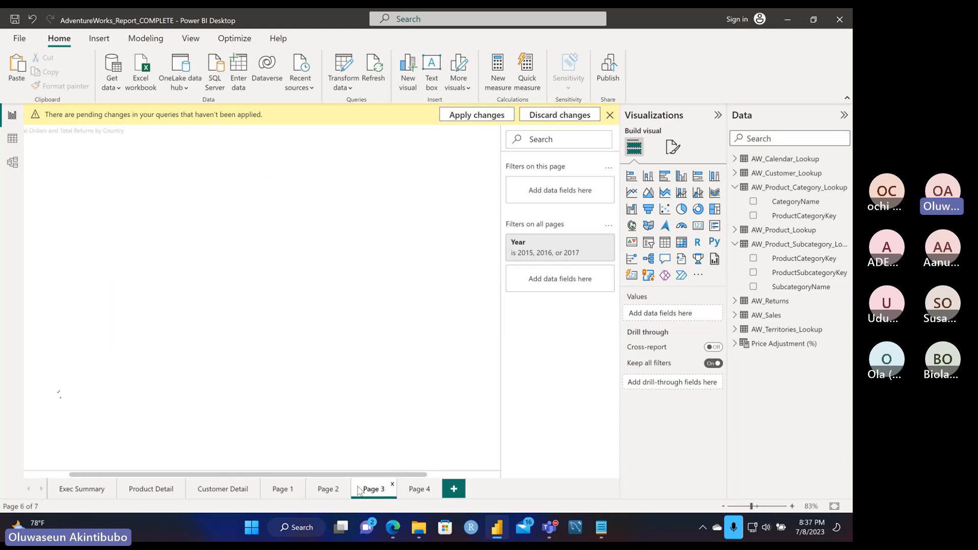
{"action": "left_click", "coordinate": [327, 493]}
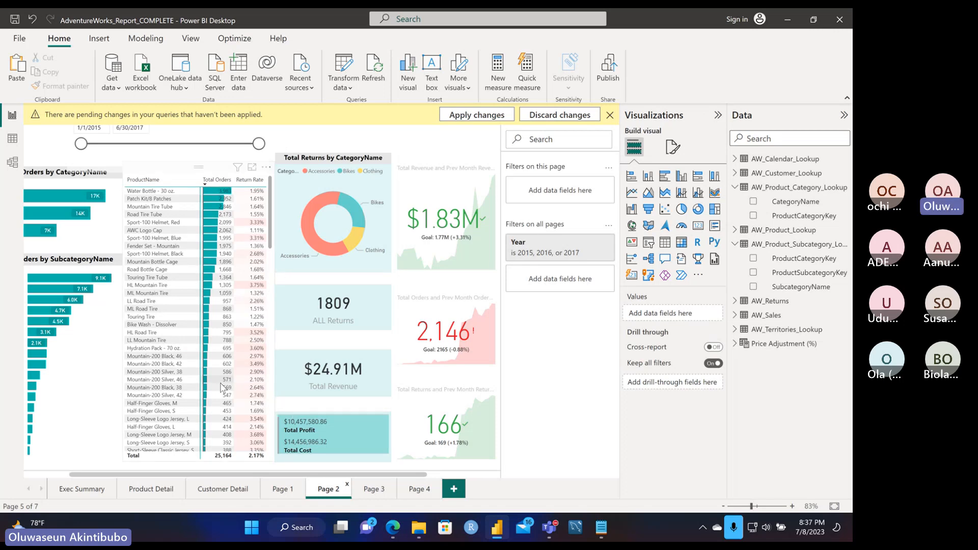
{"action": "left_click", "coordinate": [86, 494]}
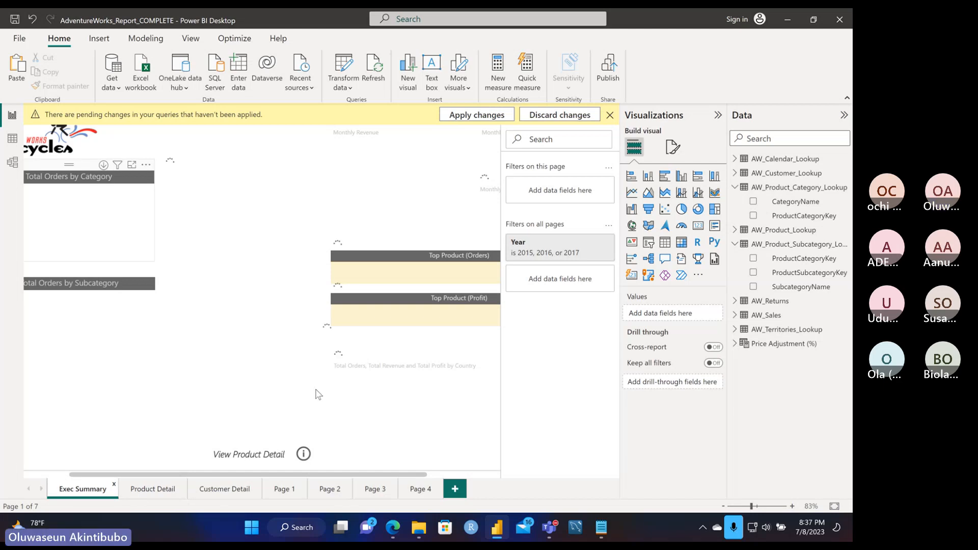
{"action": "left_click", "coordinate": [284, 490]}
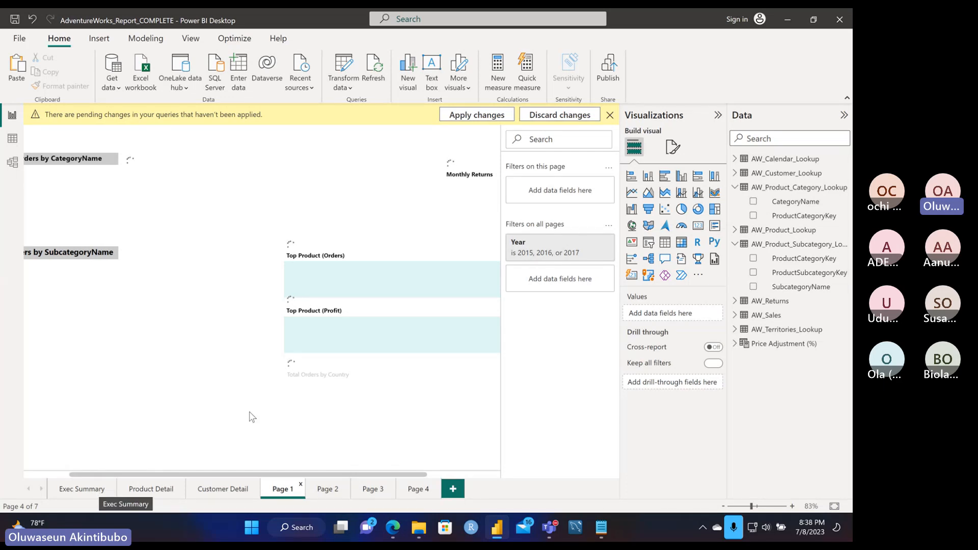
- Clear workspace clutter by collapsing the AW_Product_Subcategory_Lookup fields, dismissing the pending-changes notice and collapsing the Filters pane
{"action": "left_click", "coordinate": [735, 249]}
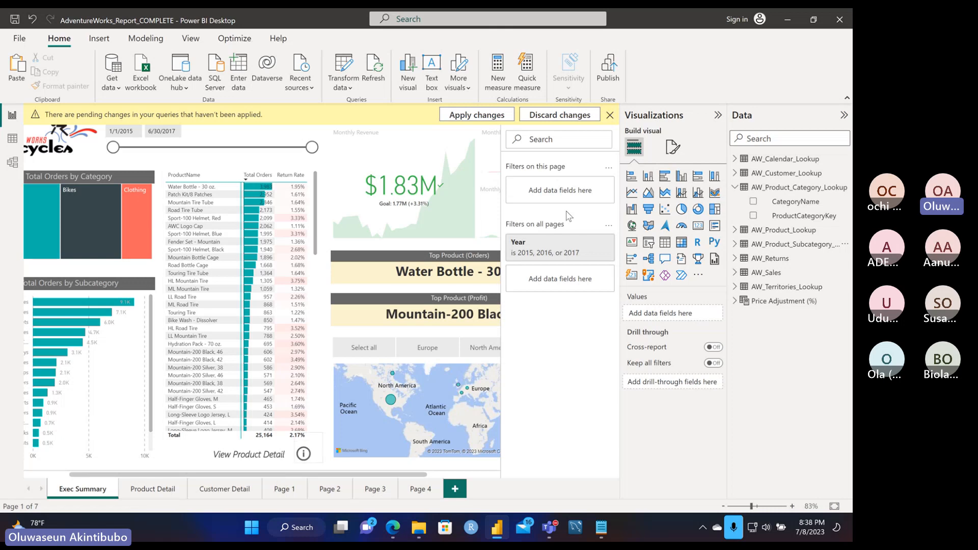
{"action": "left_click", "coordinate": [611, 115]}
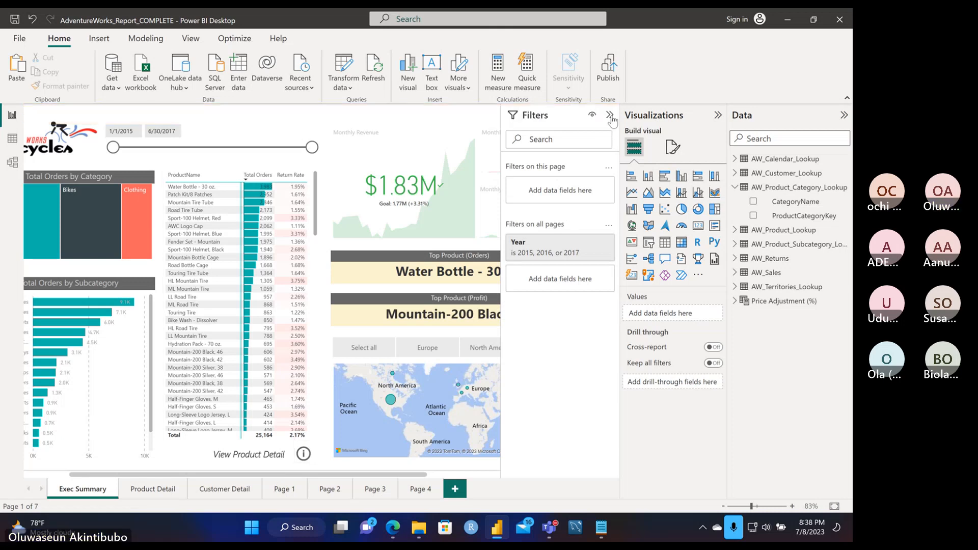
{"action": "left_click", "coordinate": [609, 116]}
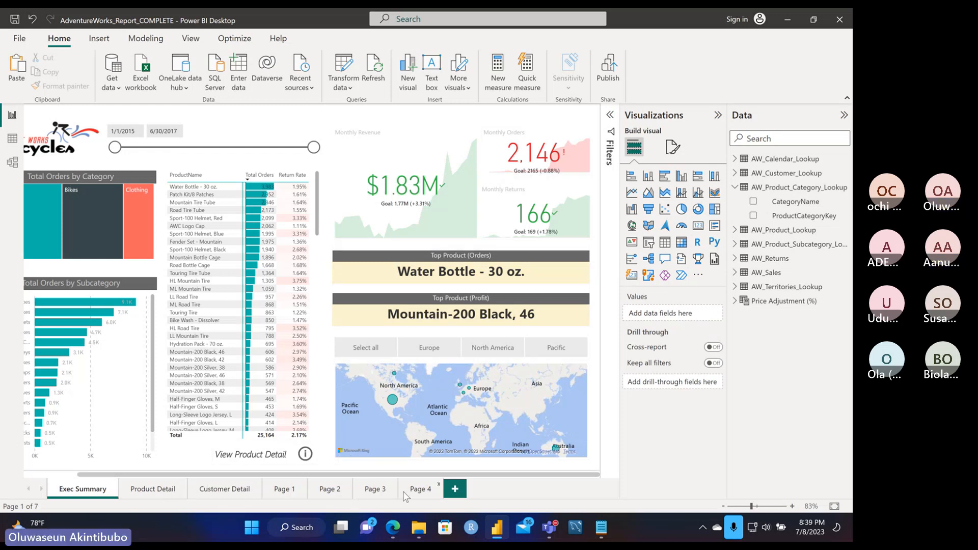
- On Page 4, try the pie chart type for the subcategory treemap to compare the slice details, and restore the treemap
{"action": "left_click", "coordinate": [421, 490]}
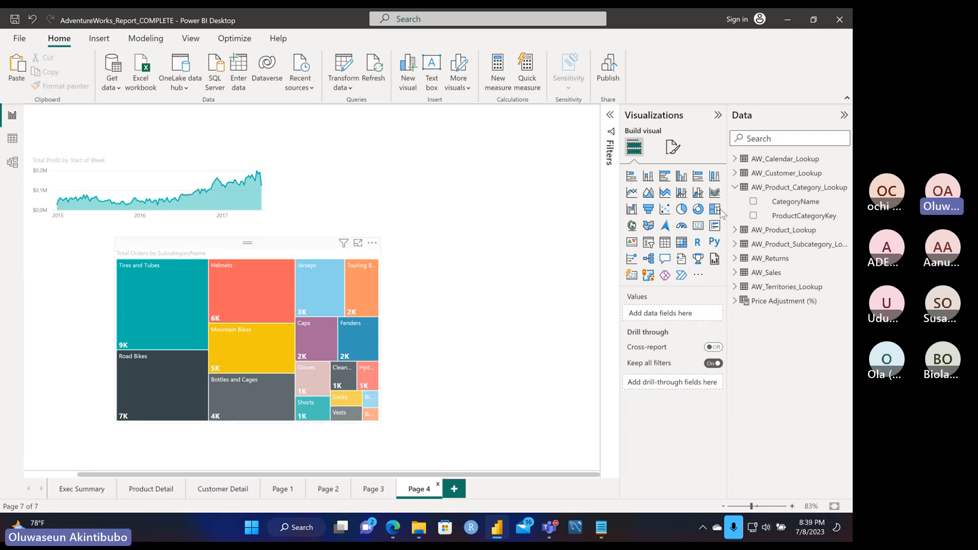
{"action": "left_click", "coordinate": [231, 251]}
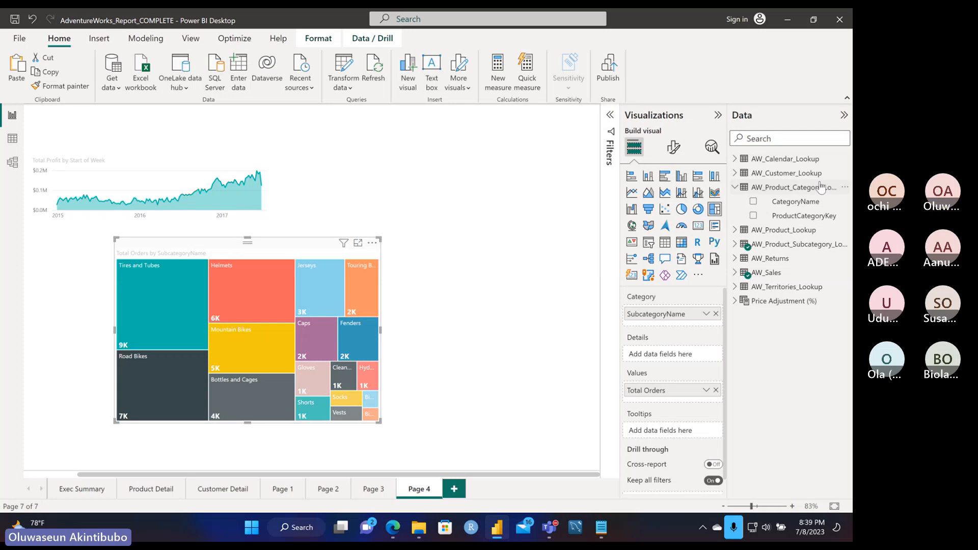
{"action": "left_click", "coordinate": [682, 210]}
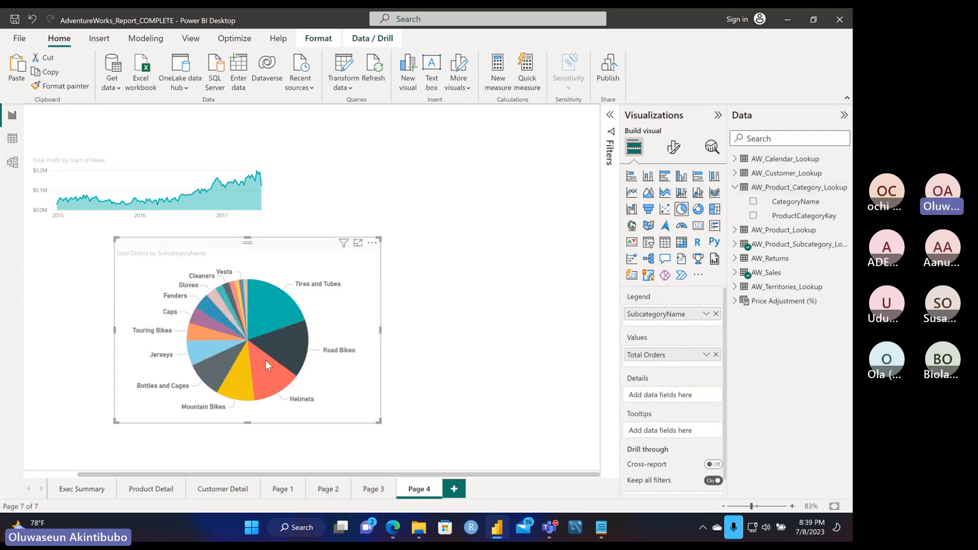
{"action": "mouse_move", "coordinate": [266, 361]}
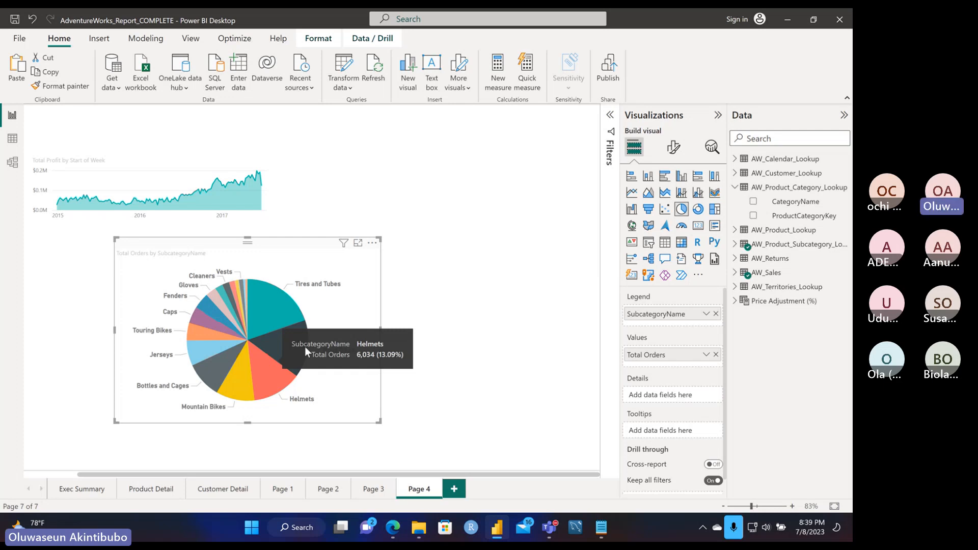
{"action": "left_click", "coordinate": [716, 212]}
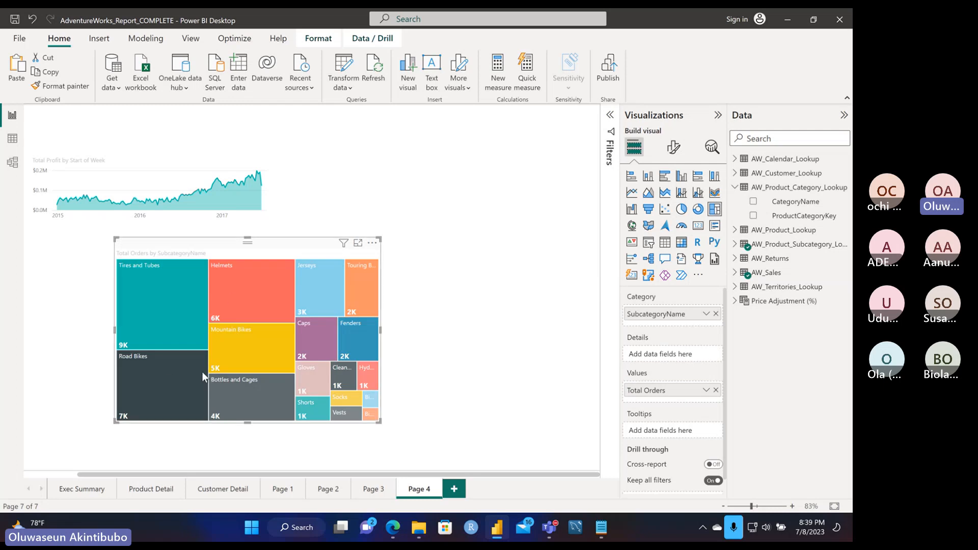
{"action": "mouse_move", "coordinate": [240, 328]}
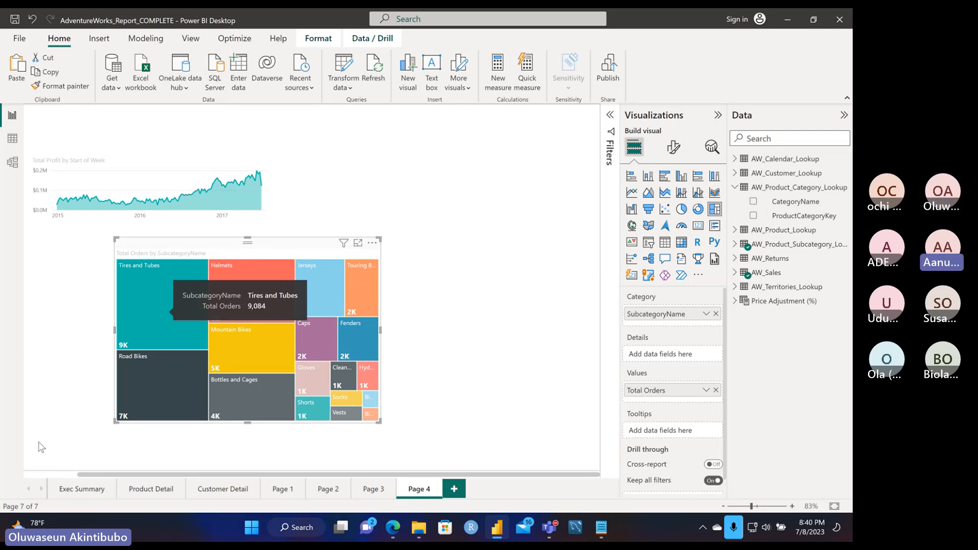
- Review the Exec Summary, Product Detail and Customer Detail pages, including the customer table on Customer Detail
{"action": "left_click", "coordinate": [85, 490]}
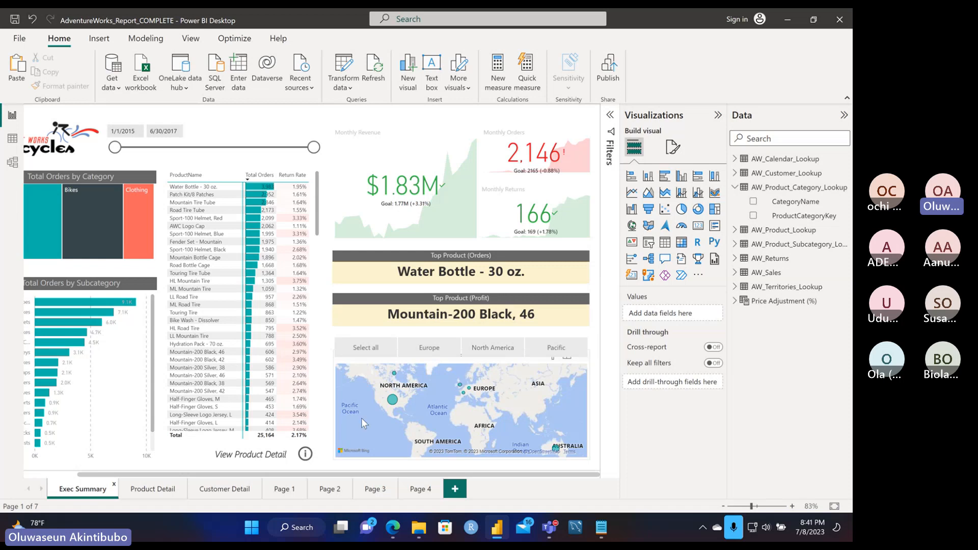
{"action": "left_click", "coordinate": [162, 491]}
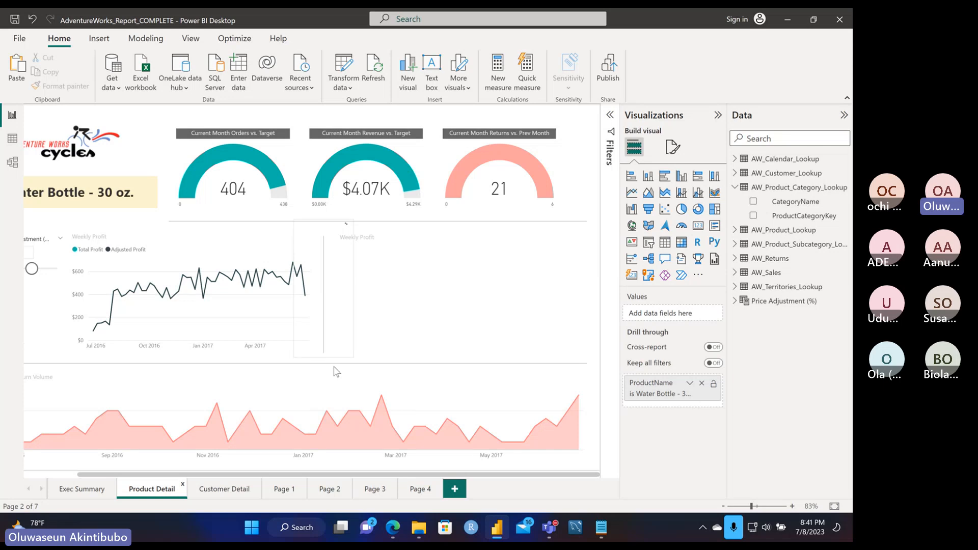
{"action": "left_click", "coordinate": [241, 490]}
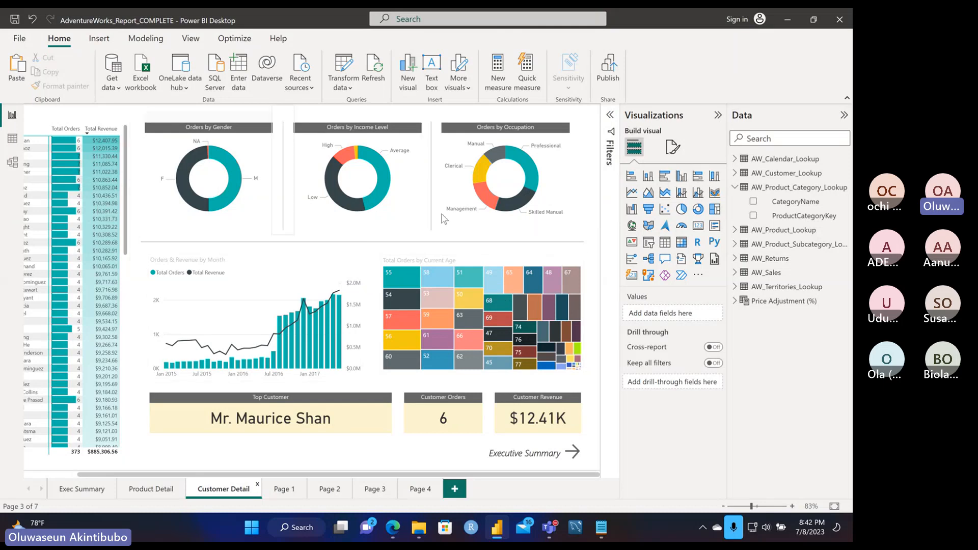
{"action": "scroll", "coordinate": [124, 340], "scroll_direction": "left", "scroll_amount": 3}
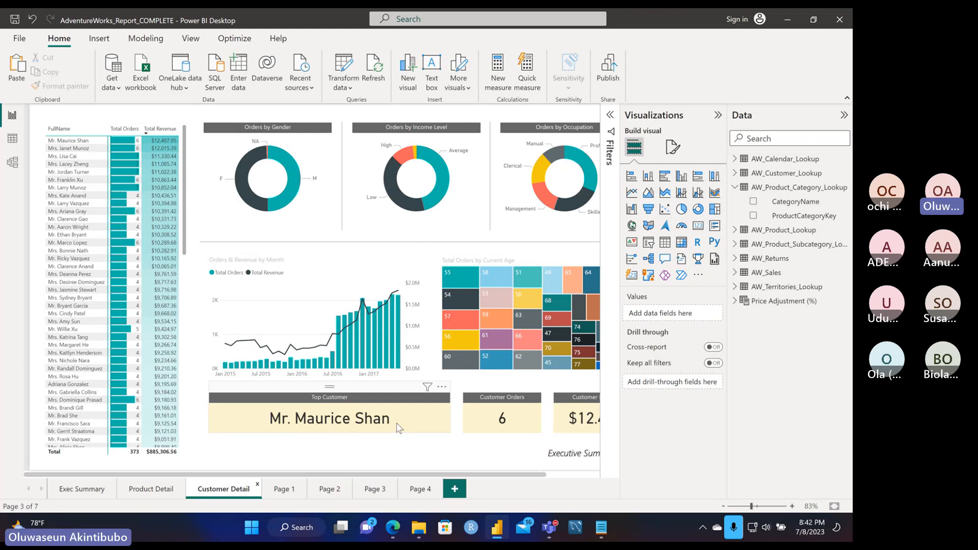
{"action": "scroll", "coordinate": [399, 429], "scroll_direction": "right", "scroll_amount": 3}
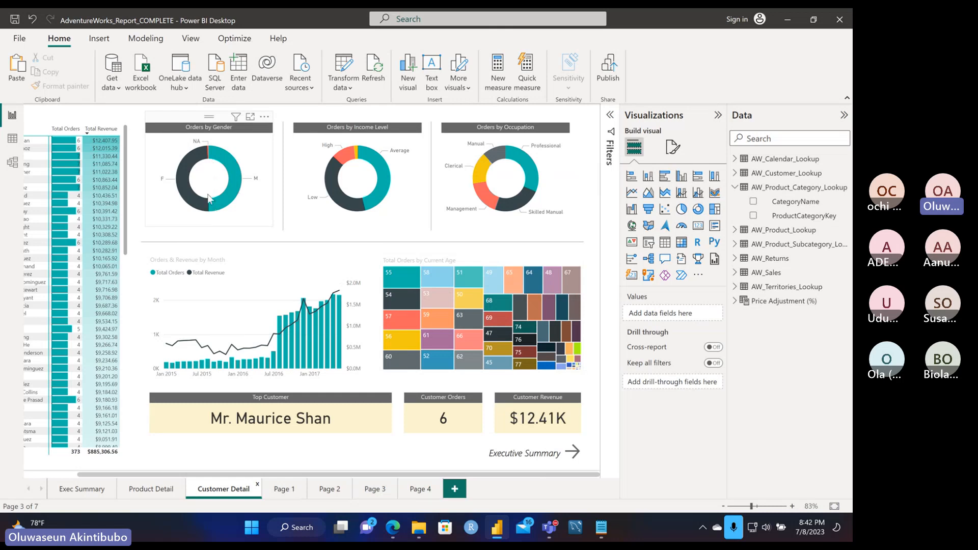
- Examine the order shares in the gender, income level and occupation donut charts on the Customer Detail page
{"action": "mouse_move", "coordinate": [188, 202]}
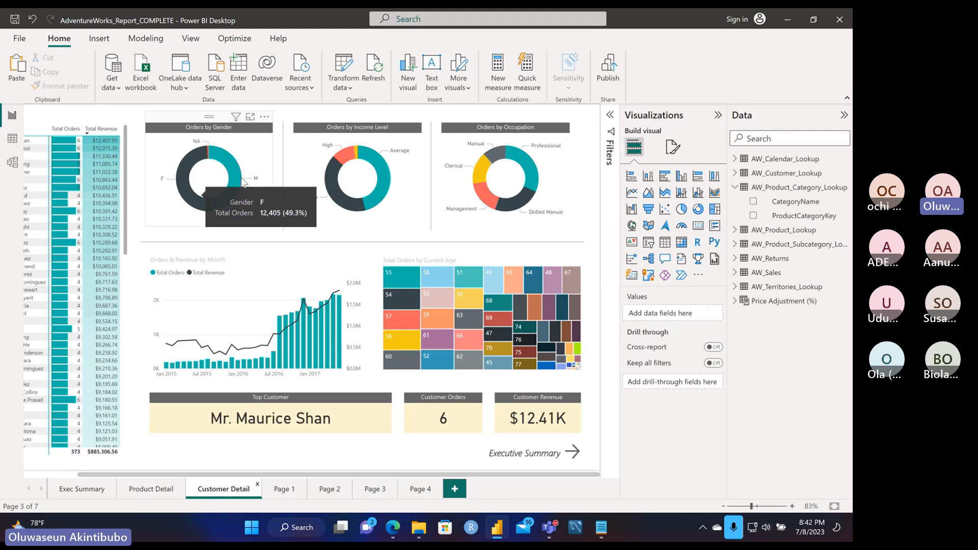
{"action": "mouse_move", "coordinate": [240, 182]}
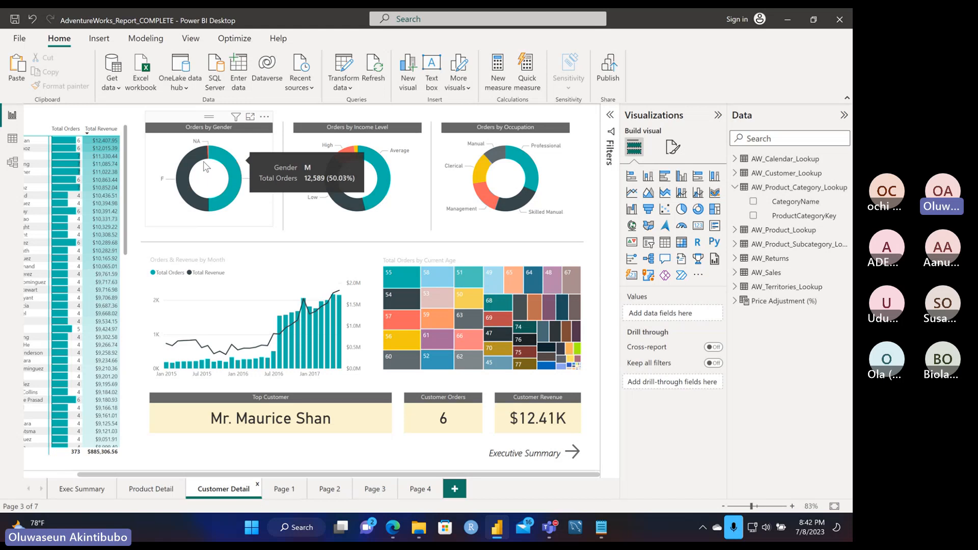
{"action": "mouse_move", "coordinate": [210, 158]}
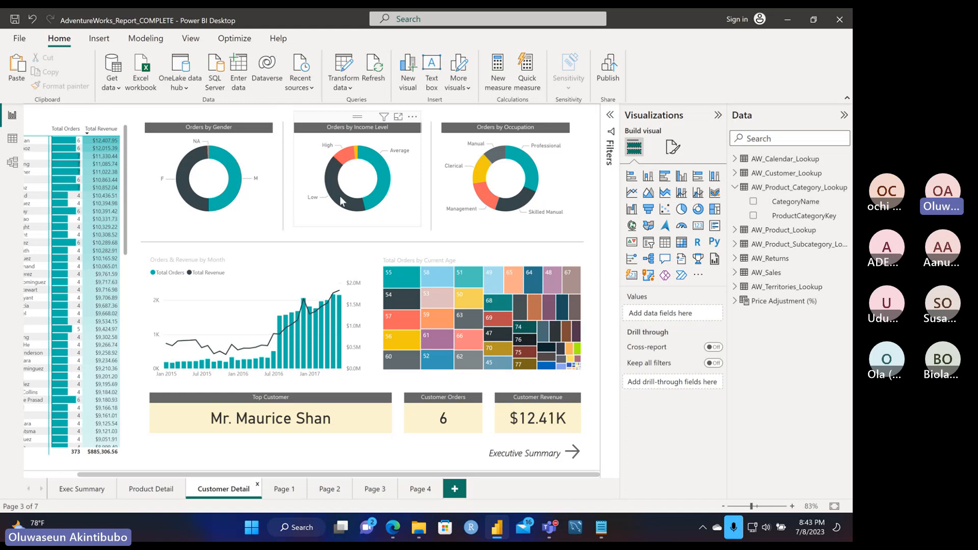
{"action": "mouse_move", "coordinate": [381, 179]}
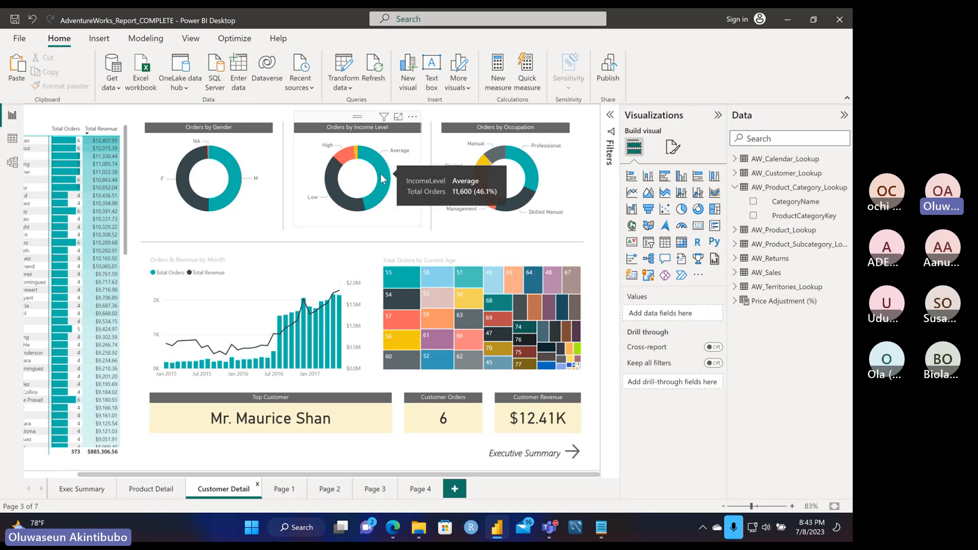
{"action": "mouse_move", "coordinate": [336, 204]}
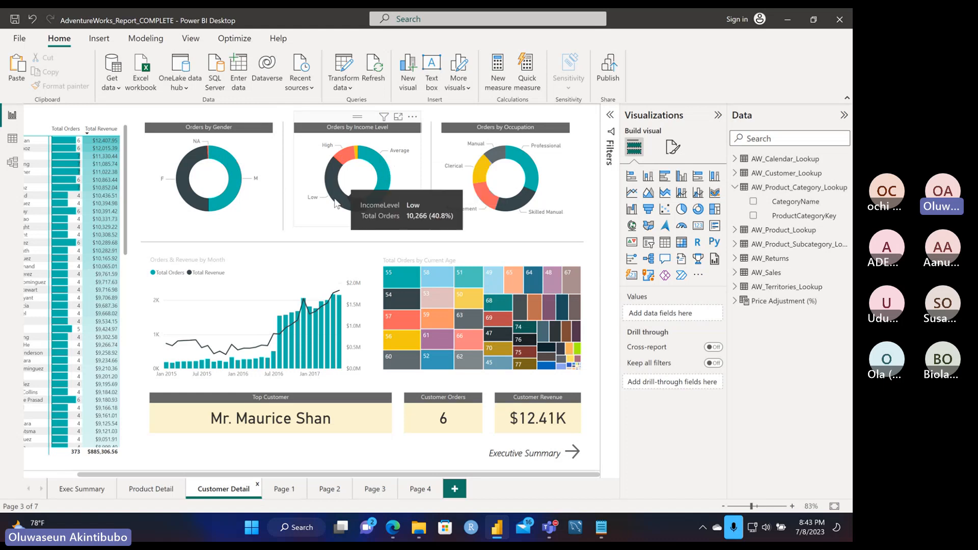
{"action": "mouse_move", "coordinate": [357, 155]}
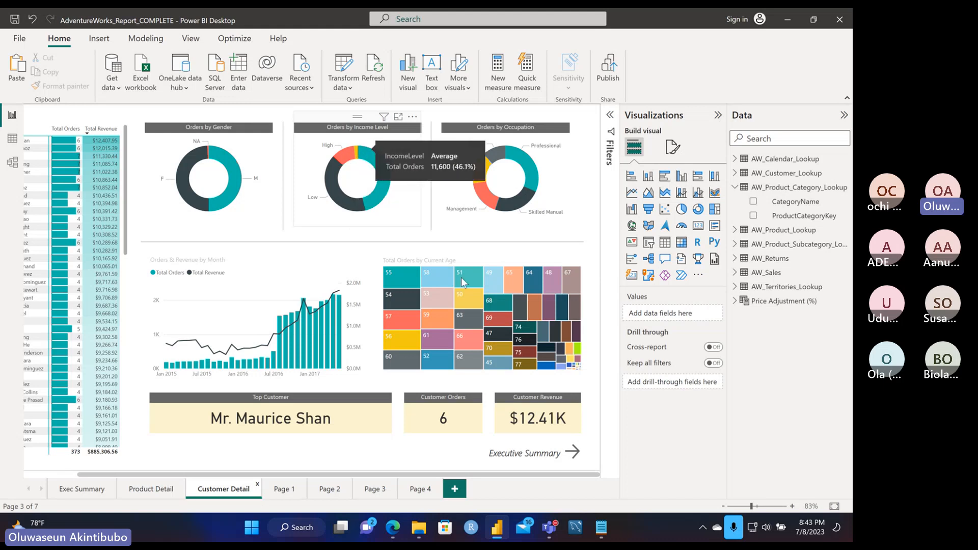
{"action": "mouse_move", "coordinate": [535, 162]}
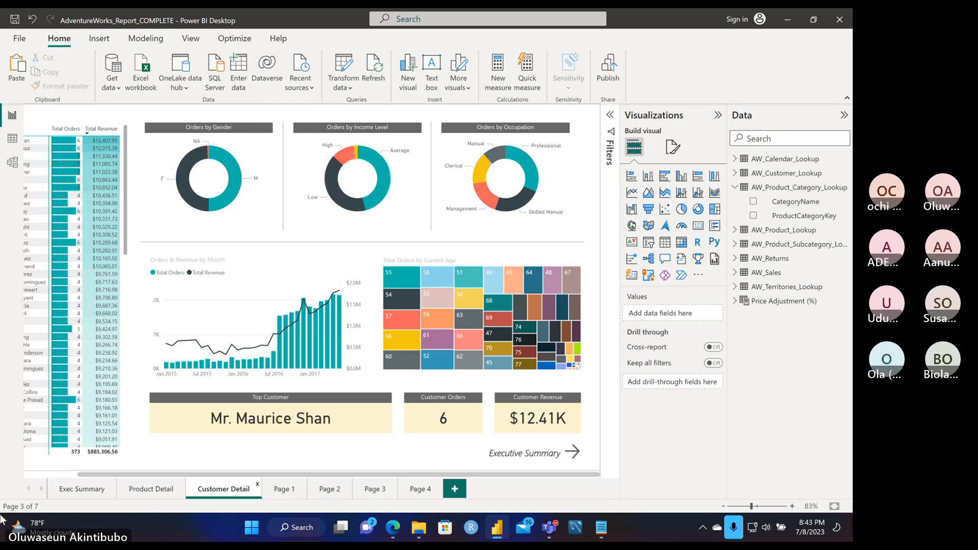
{"action": "left_click_drag", "start_coordinate": [209, 475], "coordinate": [153, 475]}
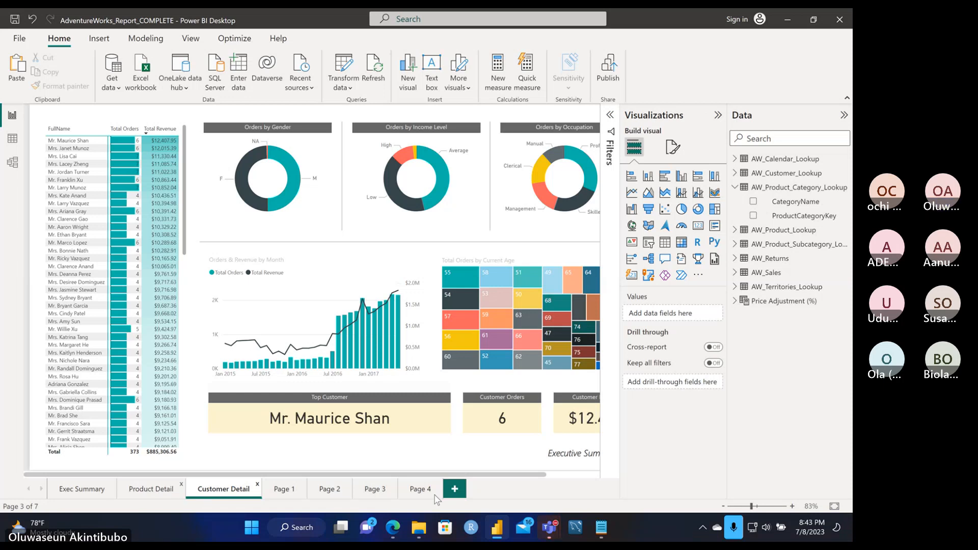
- Switch to the Power BI Class 7 meeting in Microsoft Teams, check the participants, and return to the Power BI report
{"action": "left_click", "coordinate": [549, 527]}
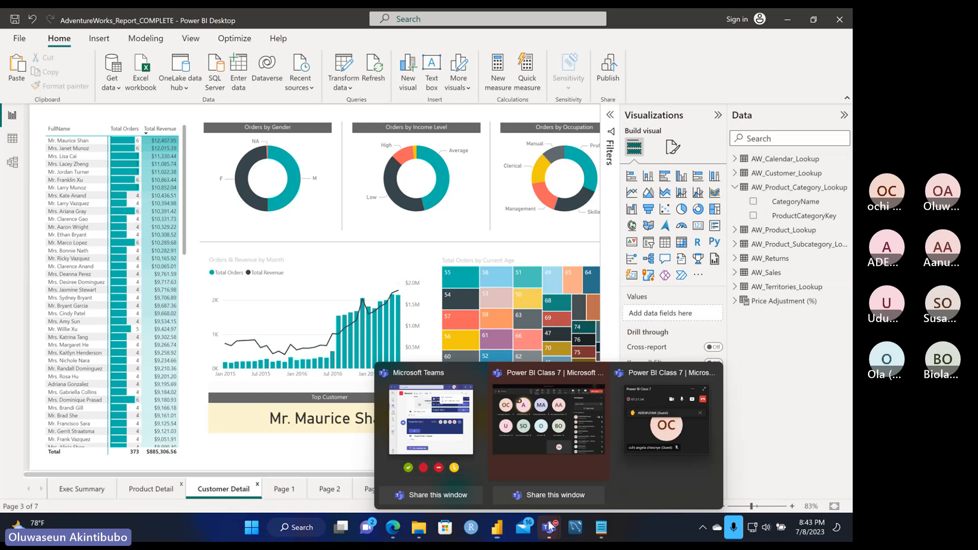
{"action": "left_click", "coordinate": [549, 419]}
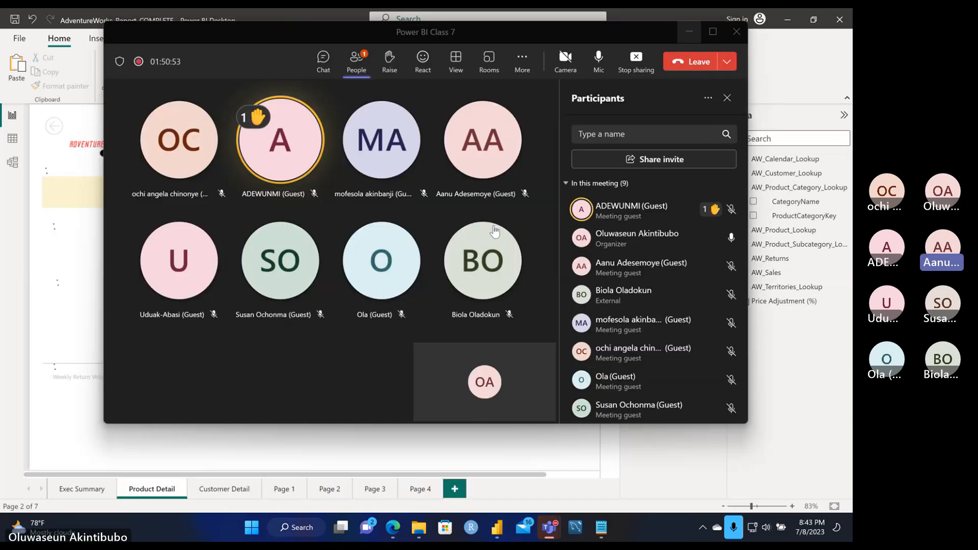
{"action": "left_click", "coordinate": [689, 32]}
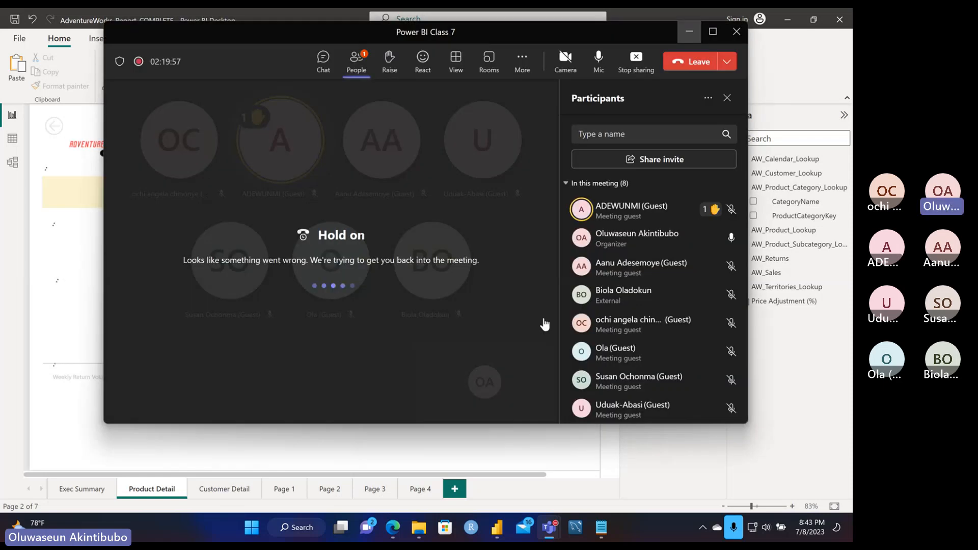
{"action": "left_click", "coordinate": [689, 34]}
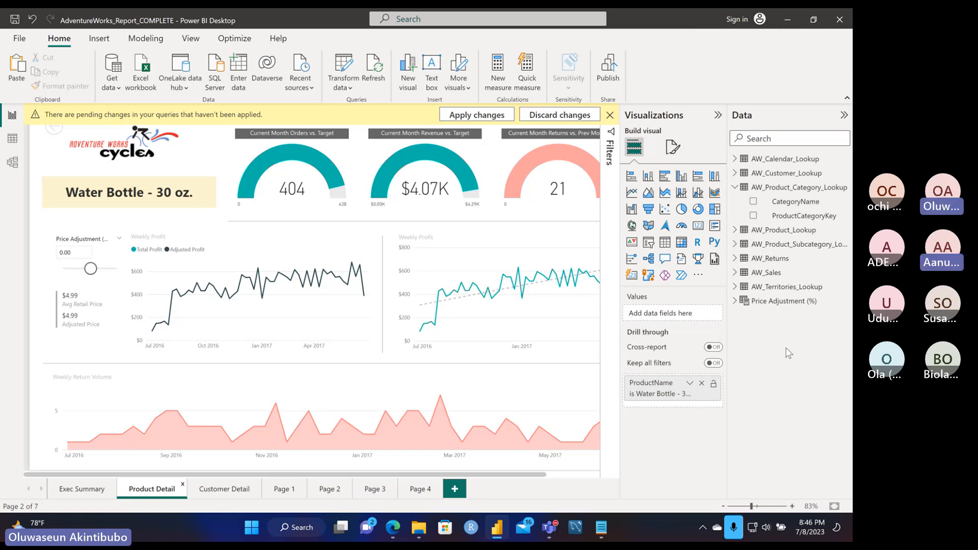
- Switch to the Power BI Class 7 meeting in Microsoft Teams, check the participants, and turn on the camera
{"action": "mouse_move", "coordinate": [549, 531]}
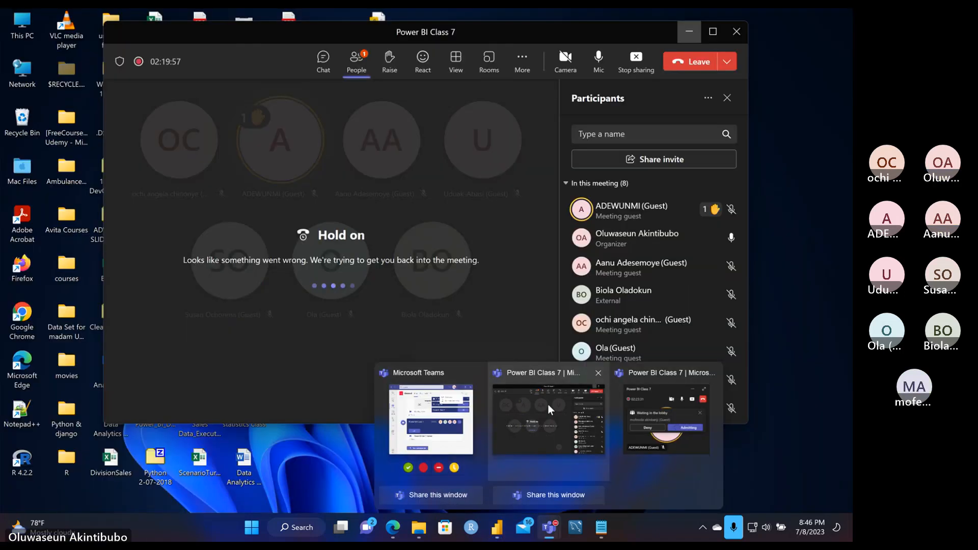
{"action": "left_click", "coordinate": [549, 408]}
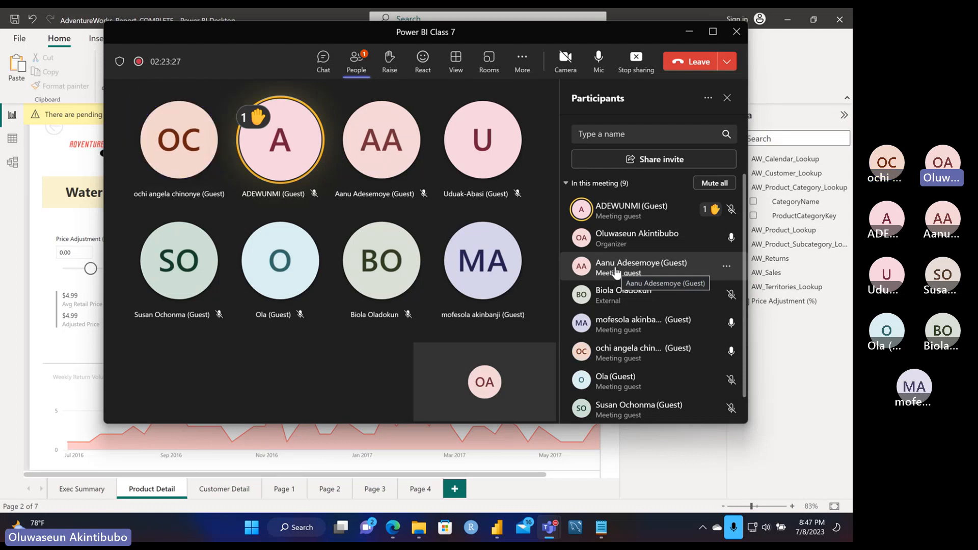
{"action": "scroll", "coordinate": [617, 272], "scroll_direction": "down", "scroll_amount": 1}
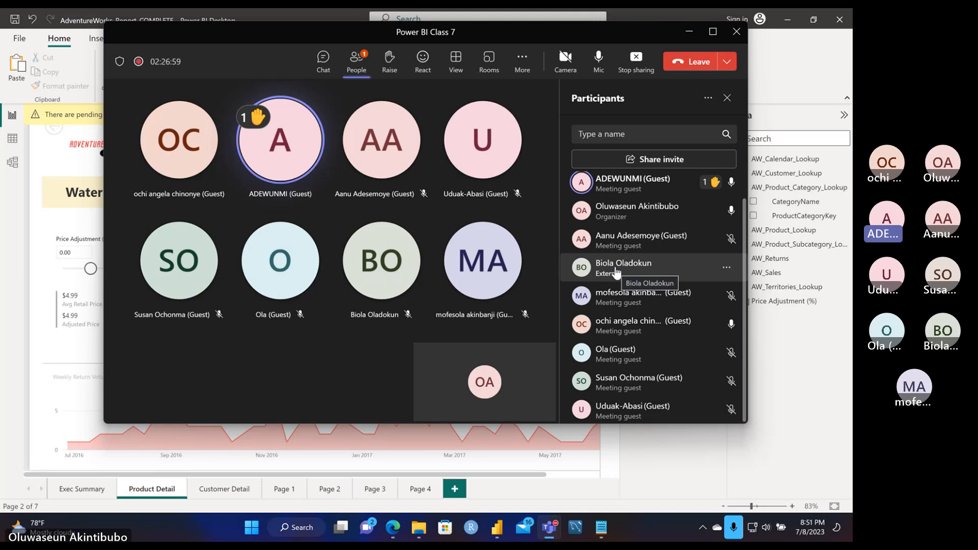
{"action": "left_click", "coordinate": [568, 60]}
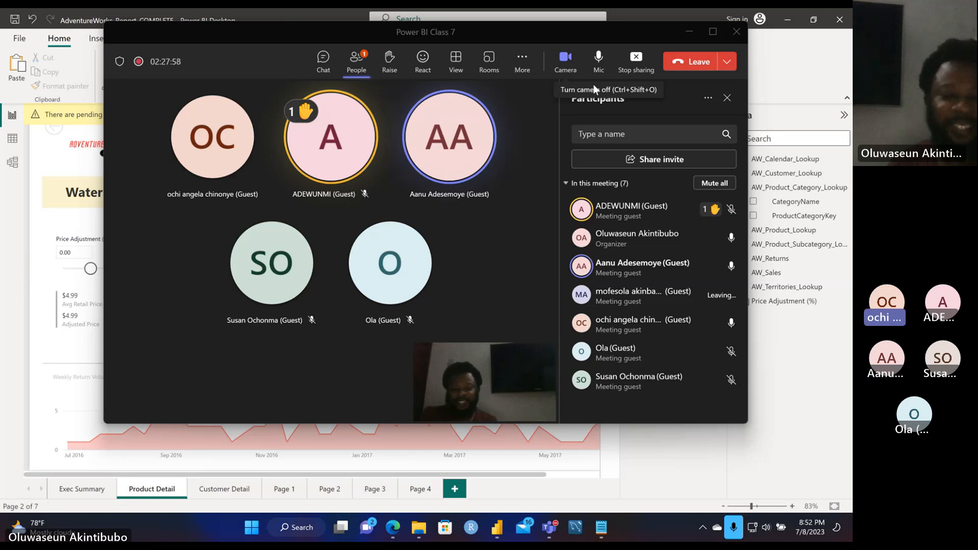
- Stop the recording of the Power BI Class 7 meeting
{"action": "left_click", "coordinate": [521, 64]}
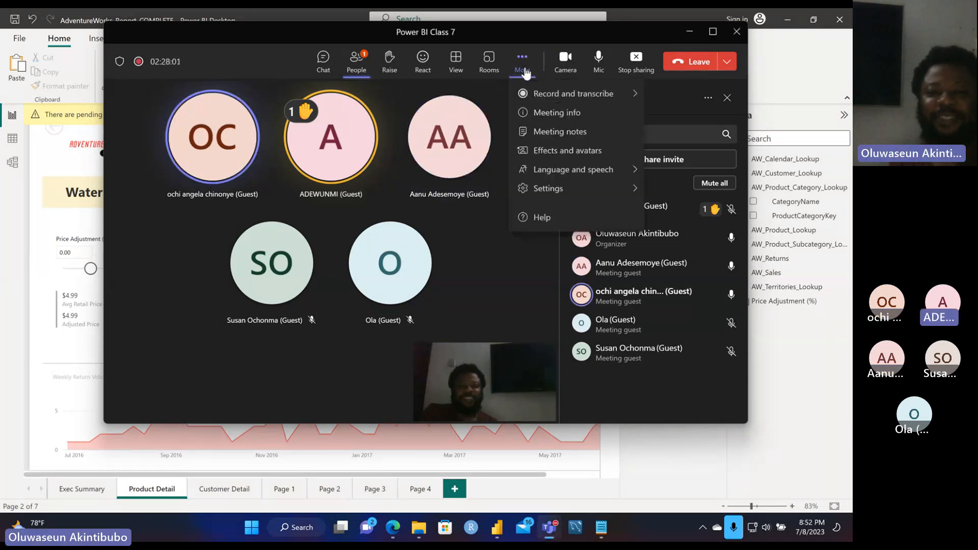
{"action": "mouse_move", "coordinate": [530, 100]}
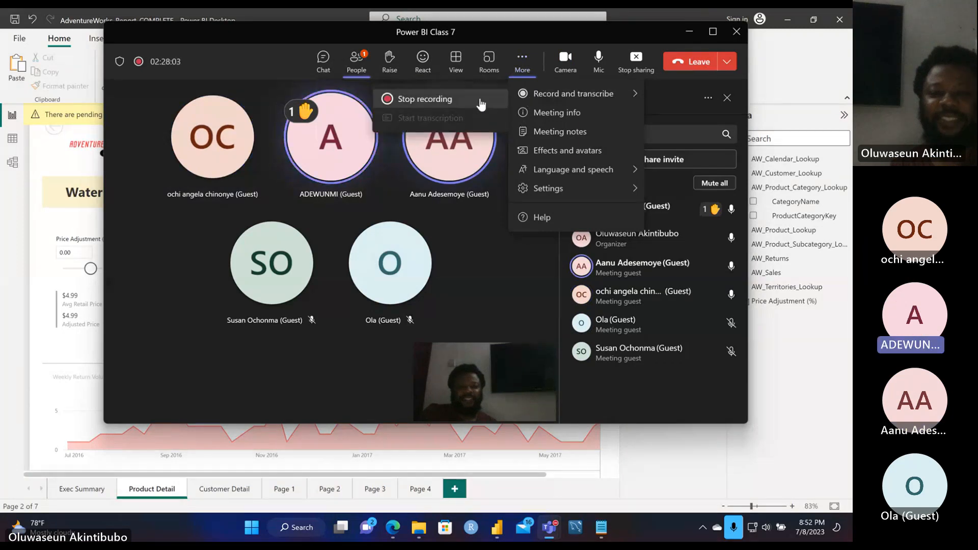
{"action": "left_click", "coordinate": [480, 100]}
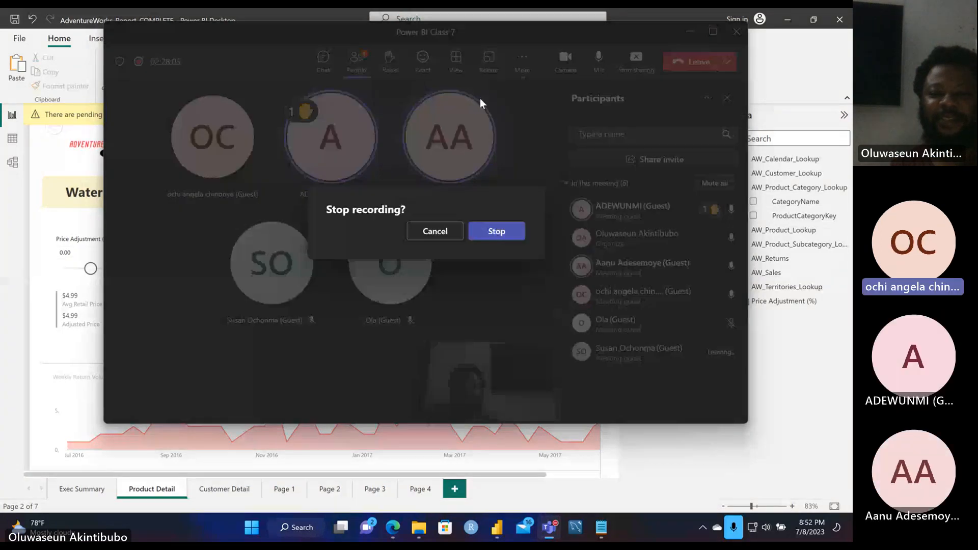
{"action": "left_click", "coordinate": [506, 234]}
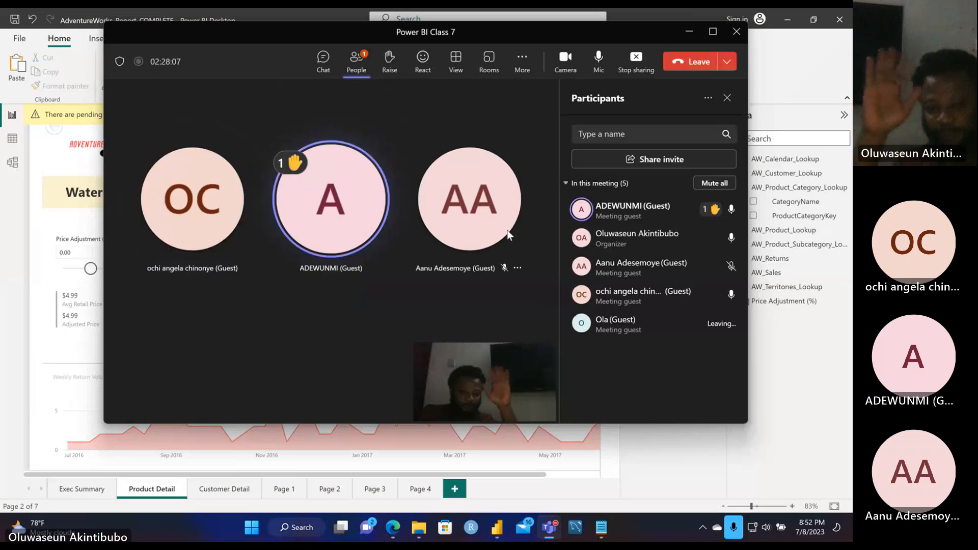